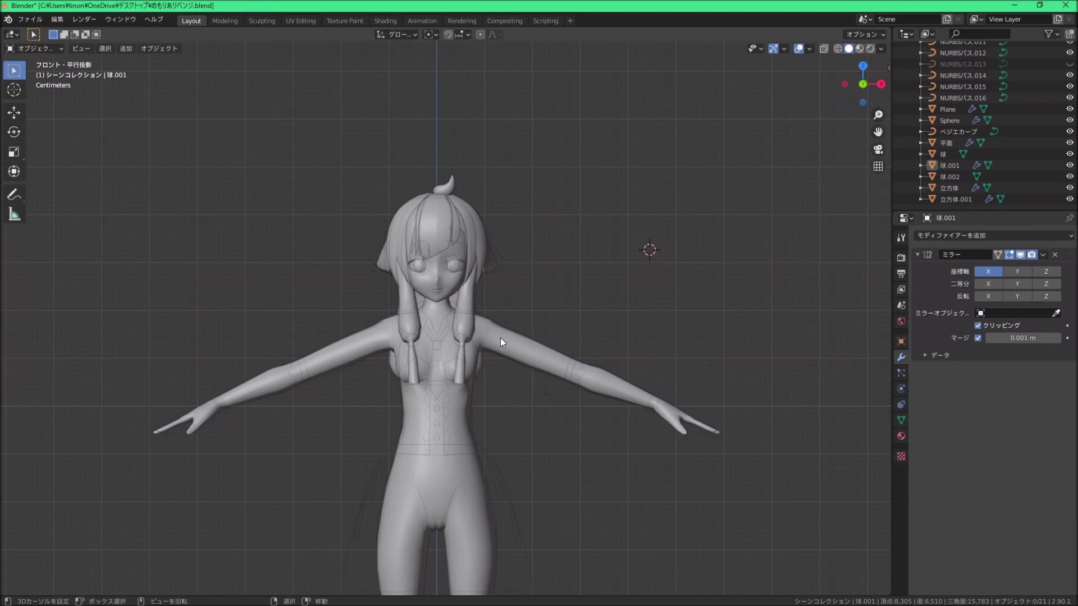
Step: Hide the front and back hair pieces
scroll(501, 338, up, 2)
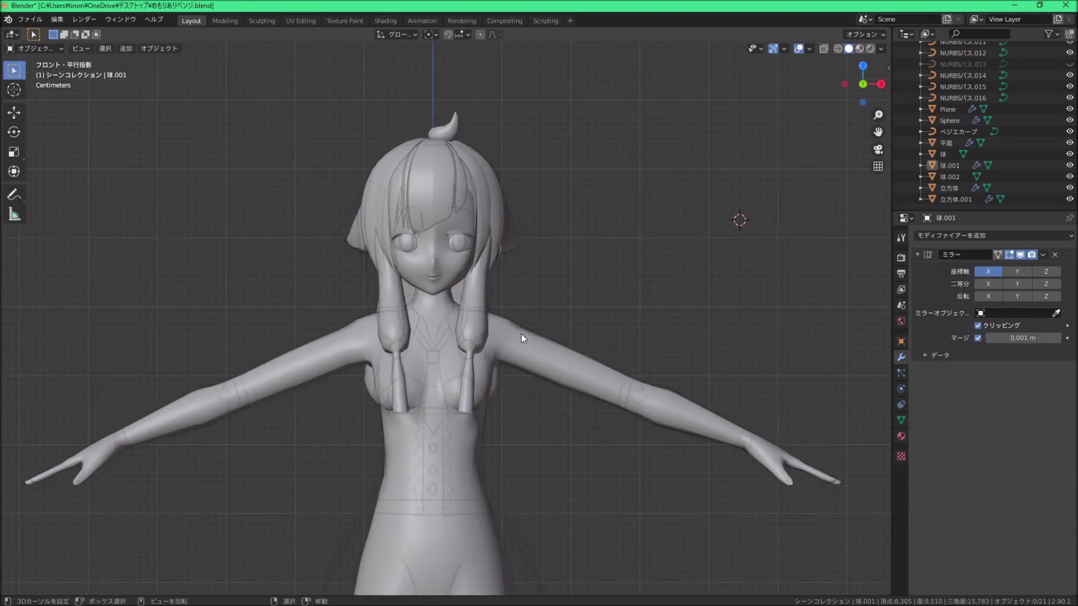
middle_drag(548, 327, 466, 340)
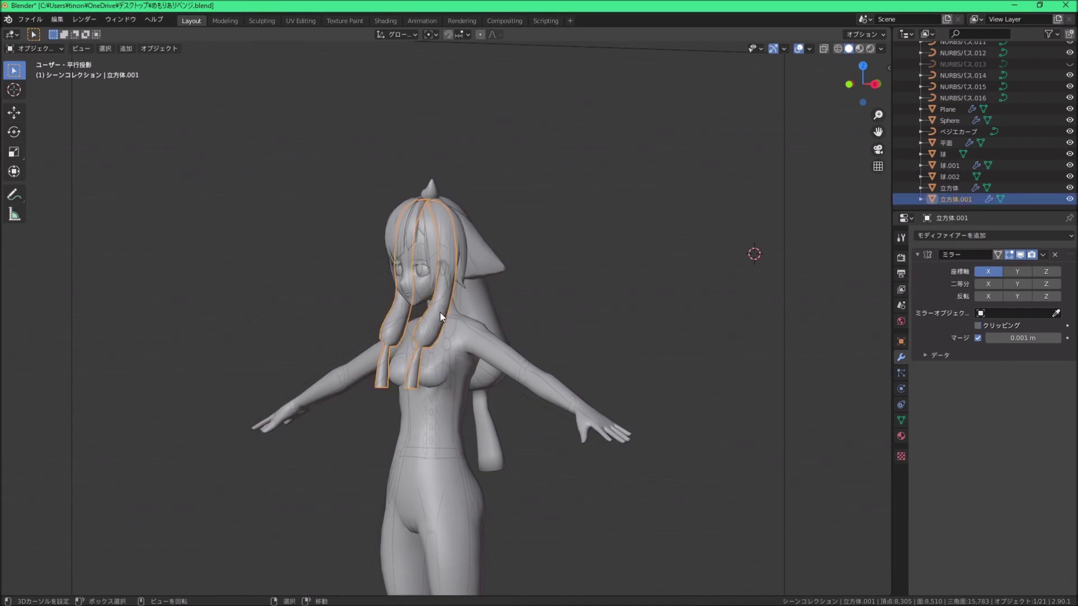
key(h)
click(485, 305)
key(h)
Step: View the character's body straight from the front
mouse_move(485, 305)
middle_down()
mouse_move(585, 309)
mouse_move(442, 337)
mouse_move(494, 341)
mouse_move(443, 288)
middle_up()
key(KP_1)
scroll(517, 347, up, 2)
scroll(444, 284, down, 1)
scroll(432, 284, up, 3)
Step: Put the body mesh into Edit Mode and zoom in on the neck
click(424, 283)
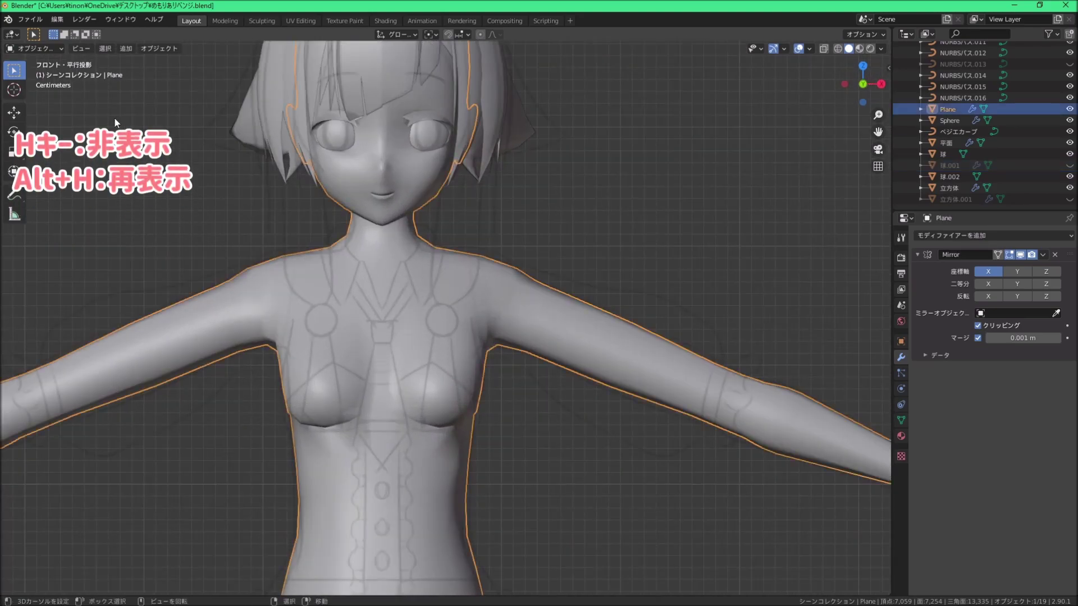
scroll(415, 279, down, 2)
key(Tab)
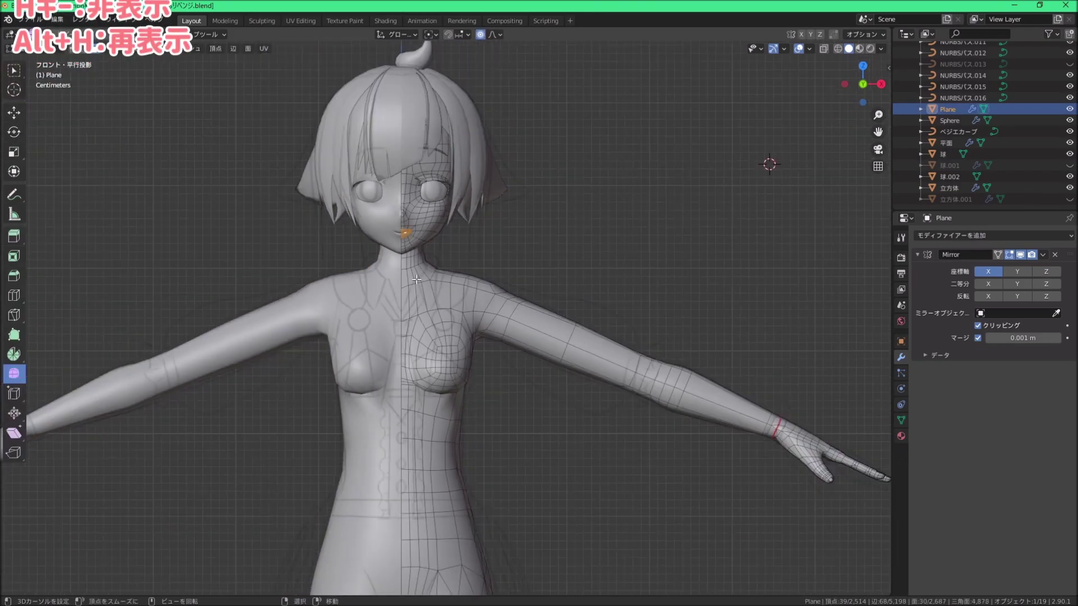
scroll(443, 297, up, 2)
scroll(458, 264, up, 1)
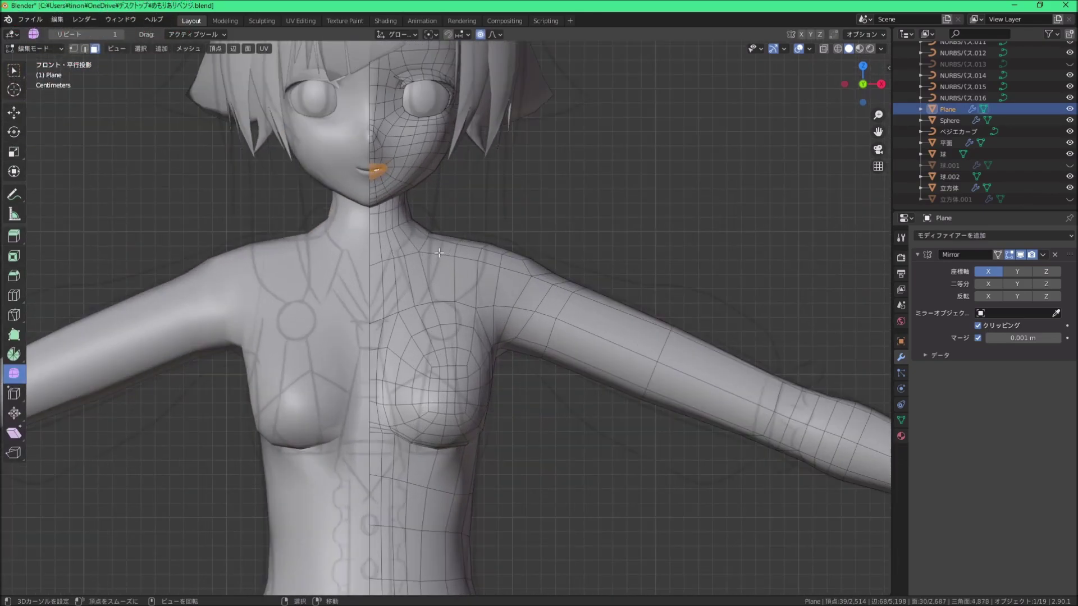
scroll(439, 253, down, 1)
scroll(470, 292, up, 2)
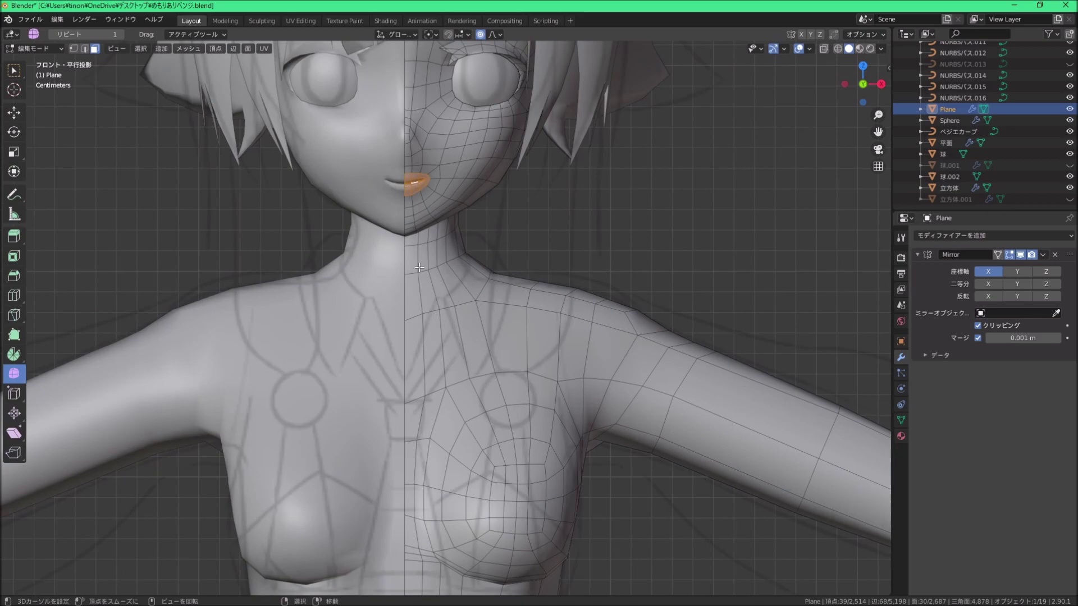
scroll(419, 268, down, 3)
scroll(444, 268, down, 1)
scroll(561, 286, up, 1)
scroll(587, 298, up, 1)
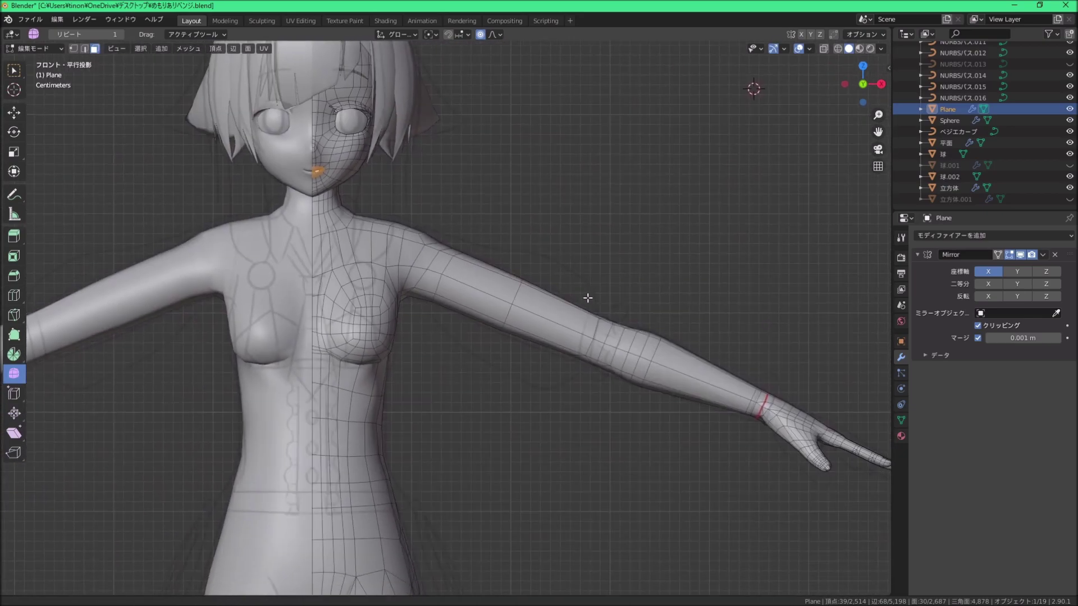
scroll(337, 196, up, 3)
scroll(198, 128, up, 2)
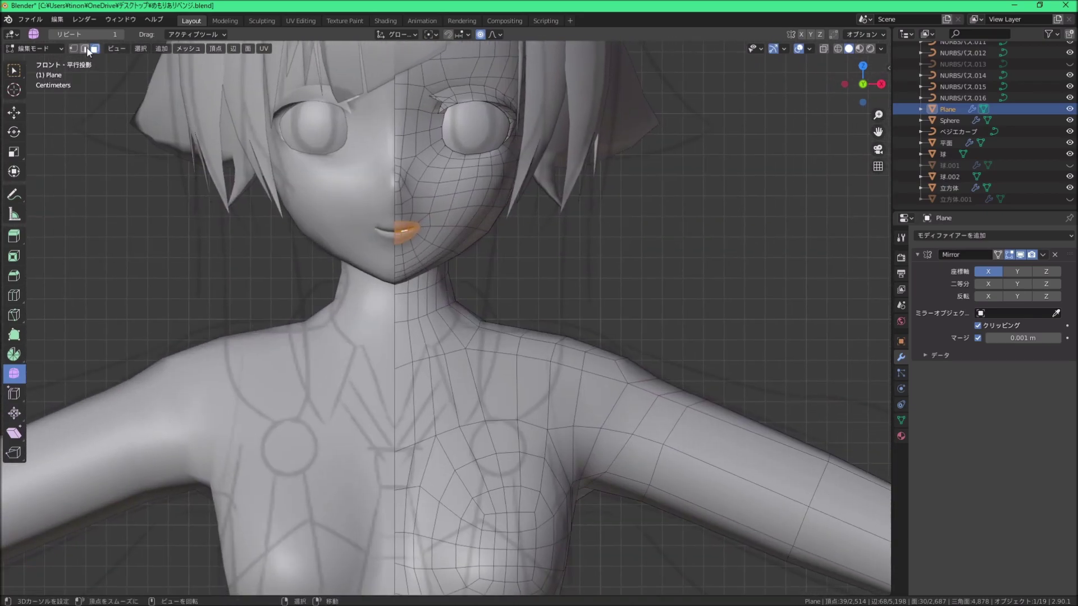
scroll(534, 279, up, 2)
scroll(368, 254, up, 1)
Step: Select the neck-base edge loop and show the Empty.001 reference sketch from the right side
click(368, 254)
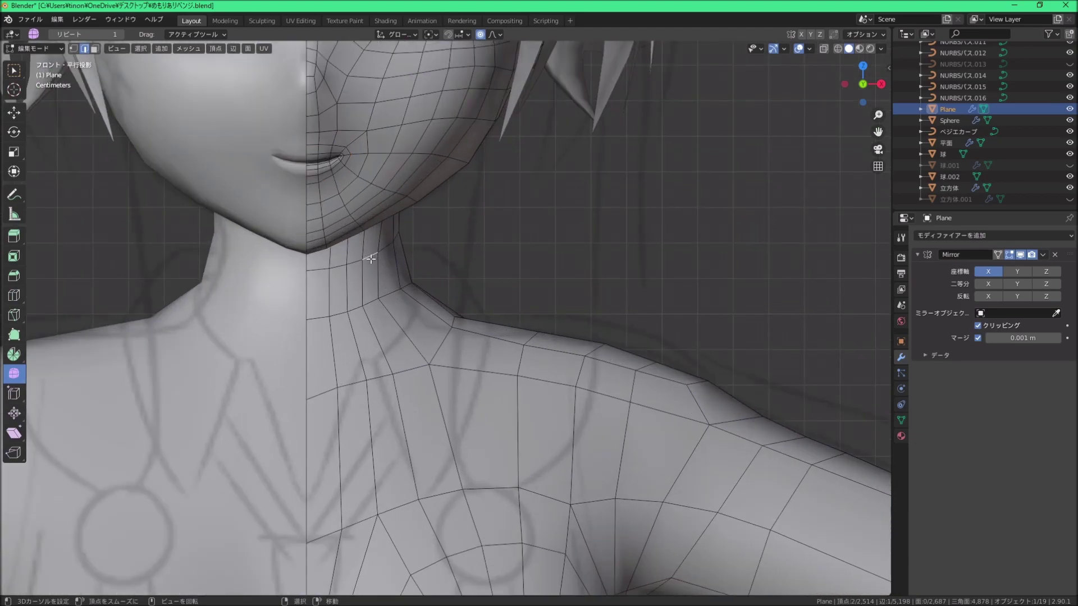
scroll(371, 255, down, 2)
middle_drag(469, 260, 451, 269)
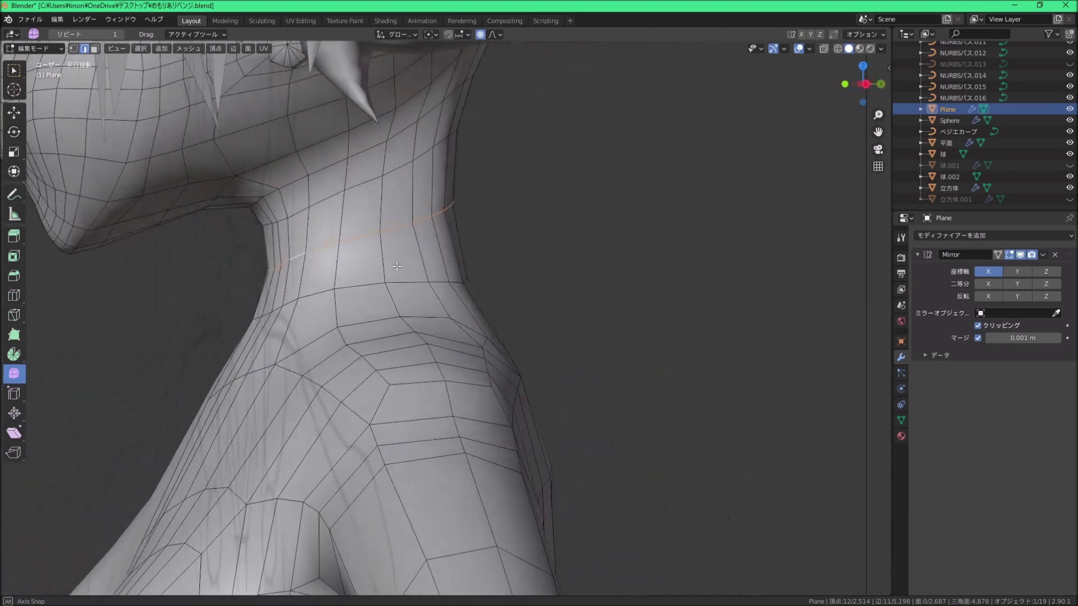
scroll(1062, 85, up, 10)
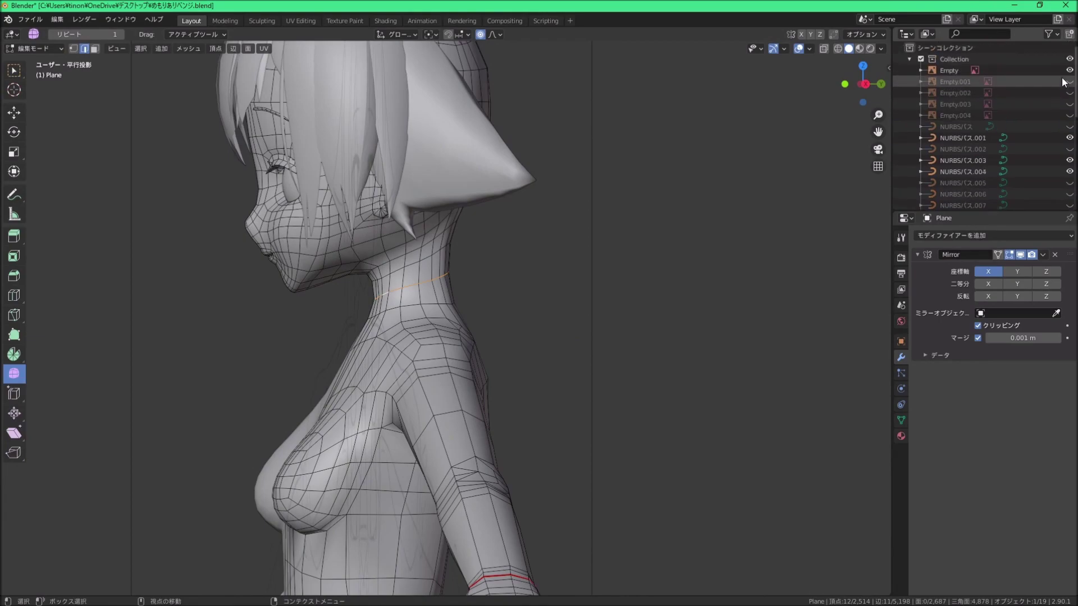
click(1069, 82)
key(KP_3)
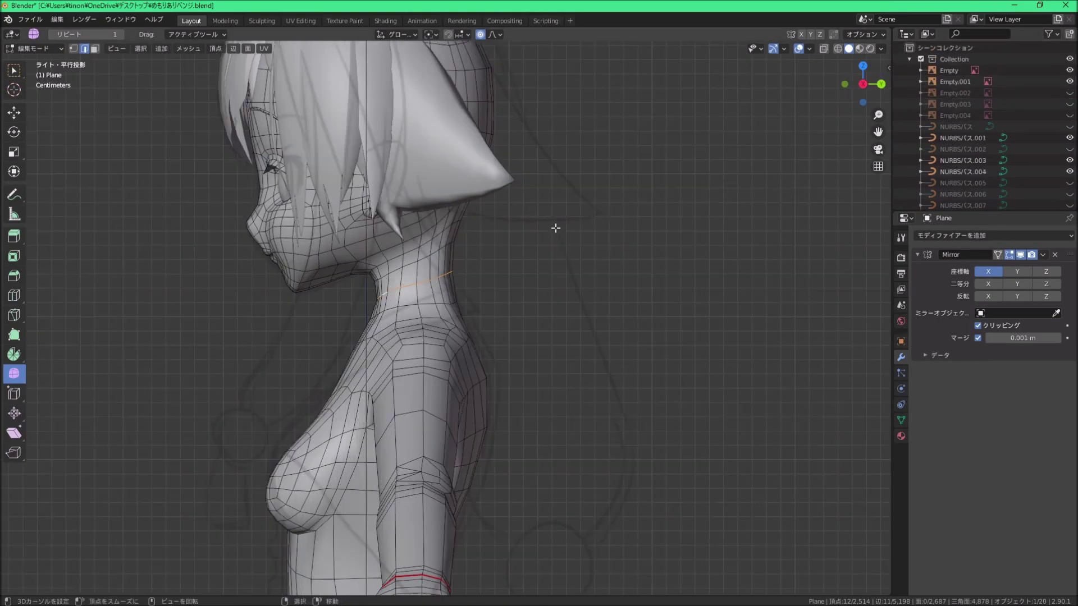
scroll(484, 300, up, 3)
scroll(486, 253, down, 4)
scroll(488, 210, up, 2)
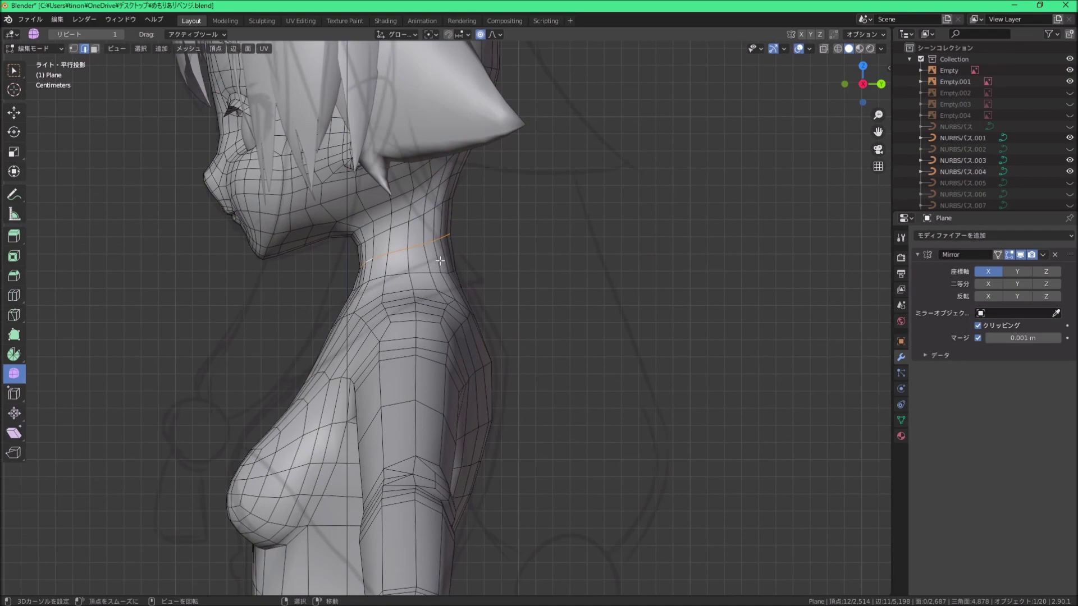
Step: Mark the neck edge loop as a seam
middle_drag(440, 261, 508, 321)
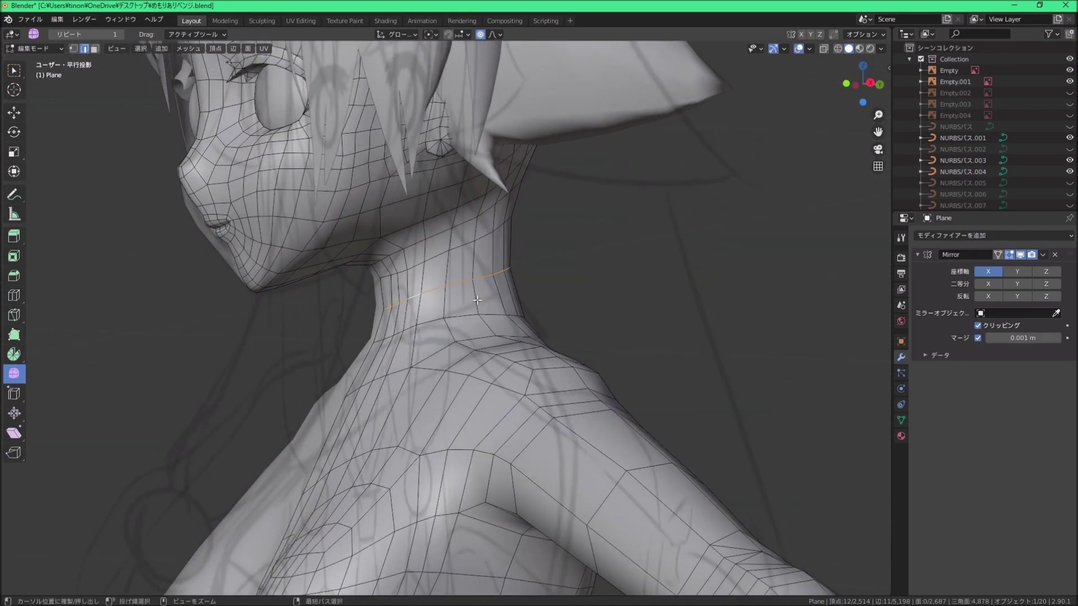
key(ctrl+e)
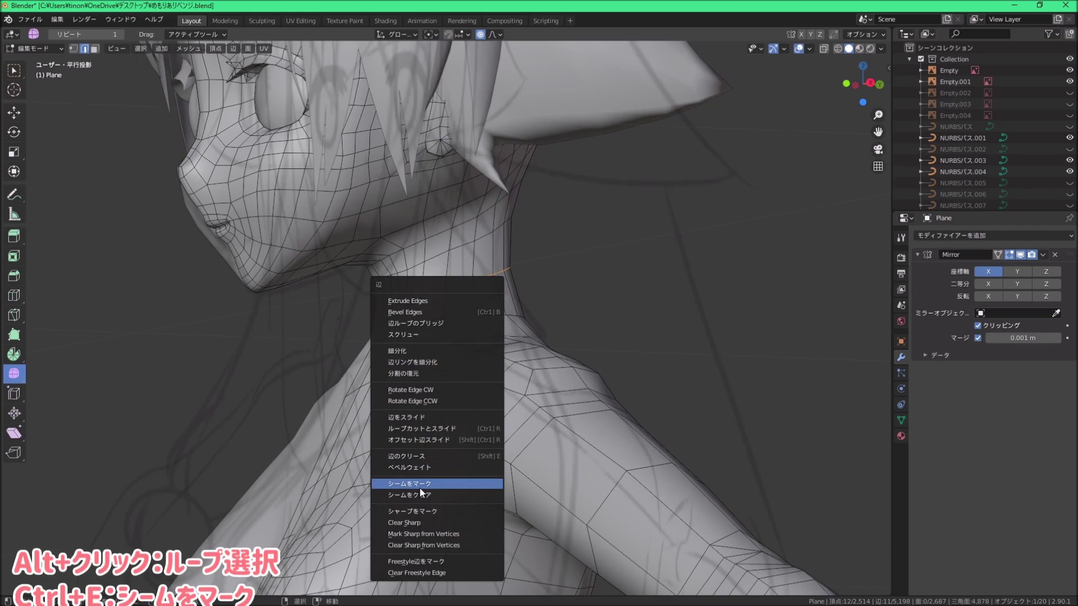
click(419, 486)
key(KP_1)
scroll(510, 327, up, 2)
scroll(510, 327, up, 2)
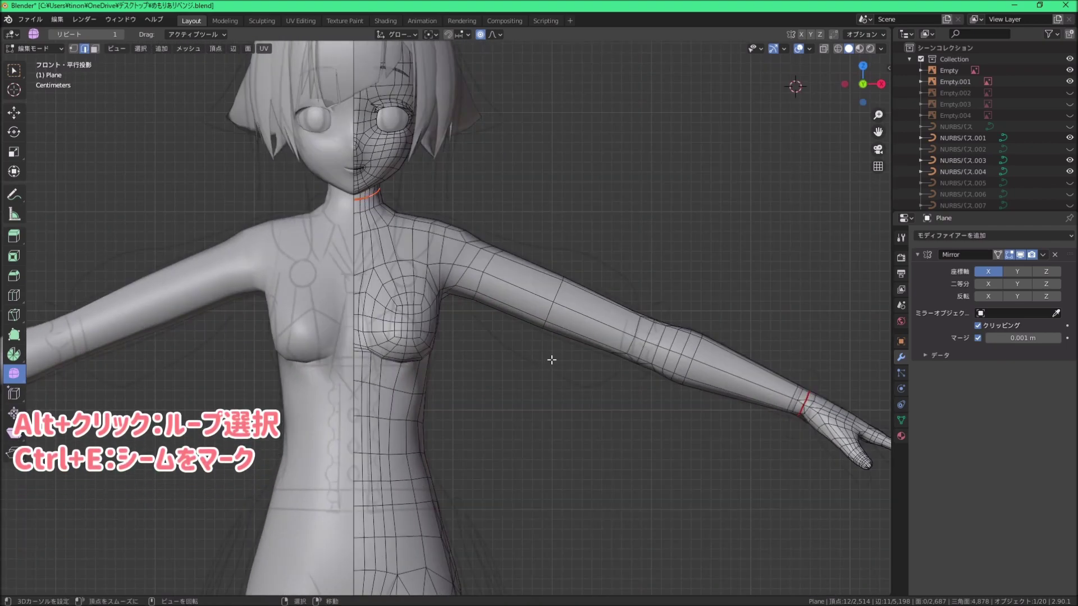
Step: Select the forearm edge loop below the elbow and mark it as a seam
scroll(539, 369, up, 4)
scroll(522, 315, up, 5)
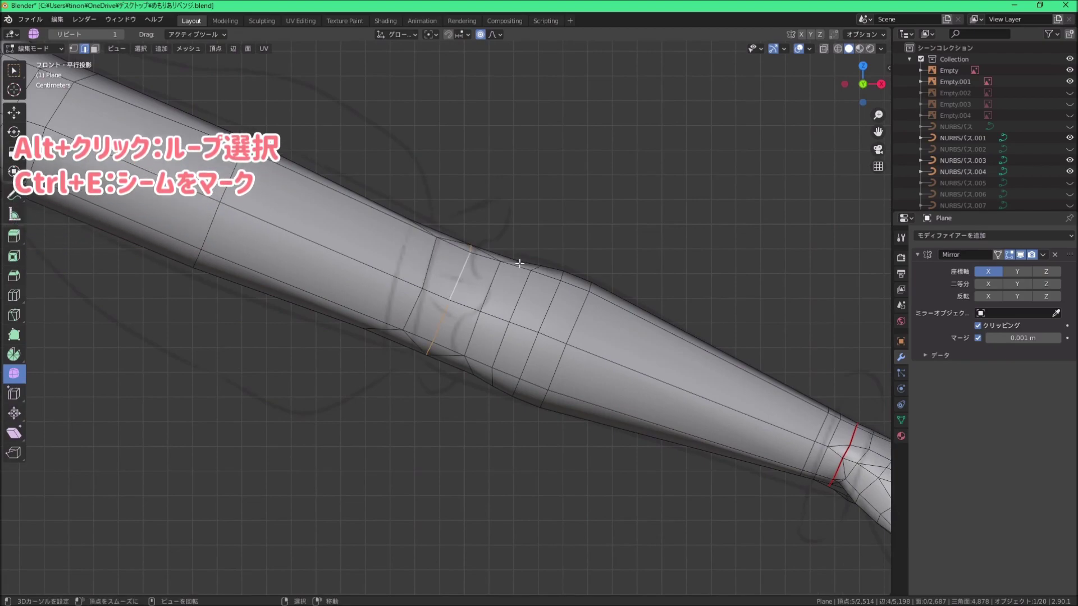
middle_drag(464, 276, 487, 344)
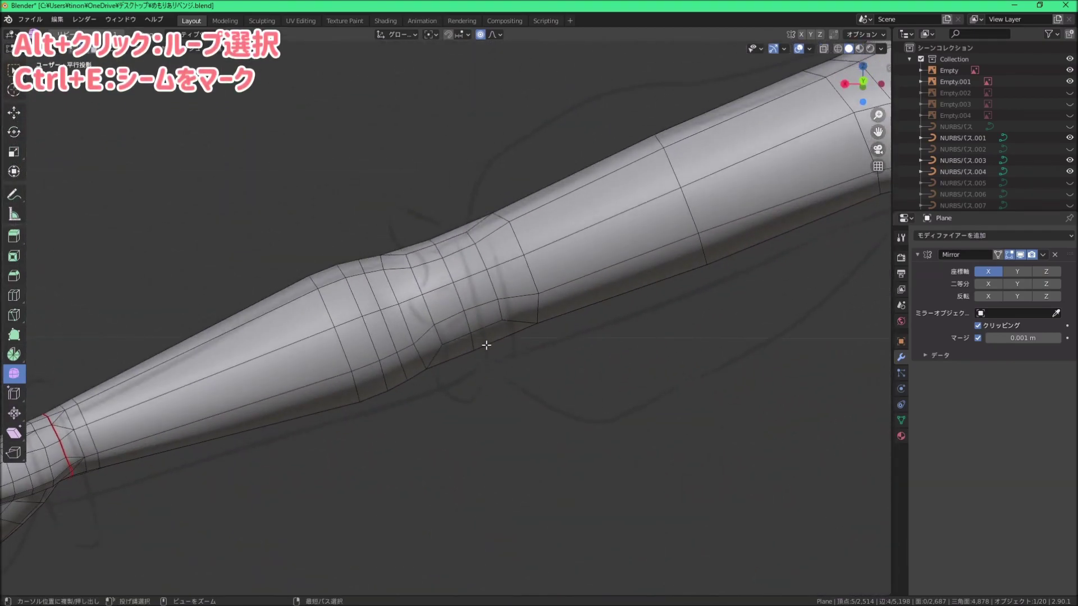
ctrl+click(486, 344)
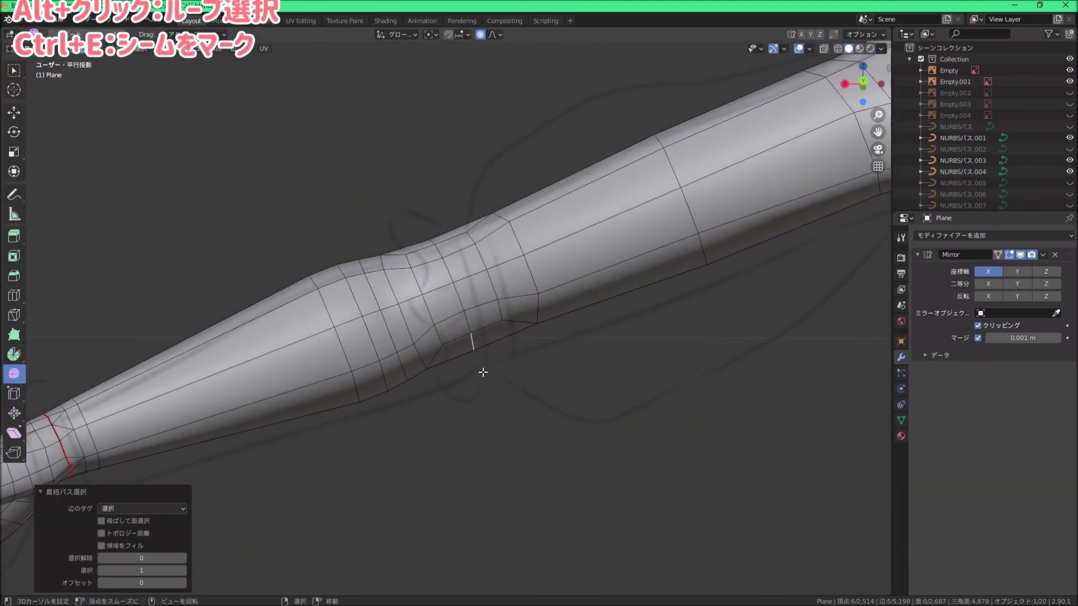
scroll(440, 248, down, 3)
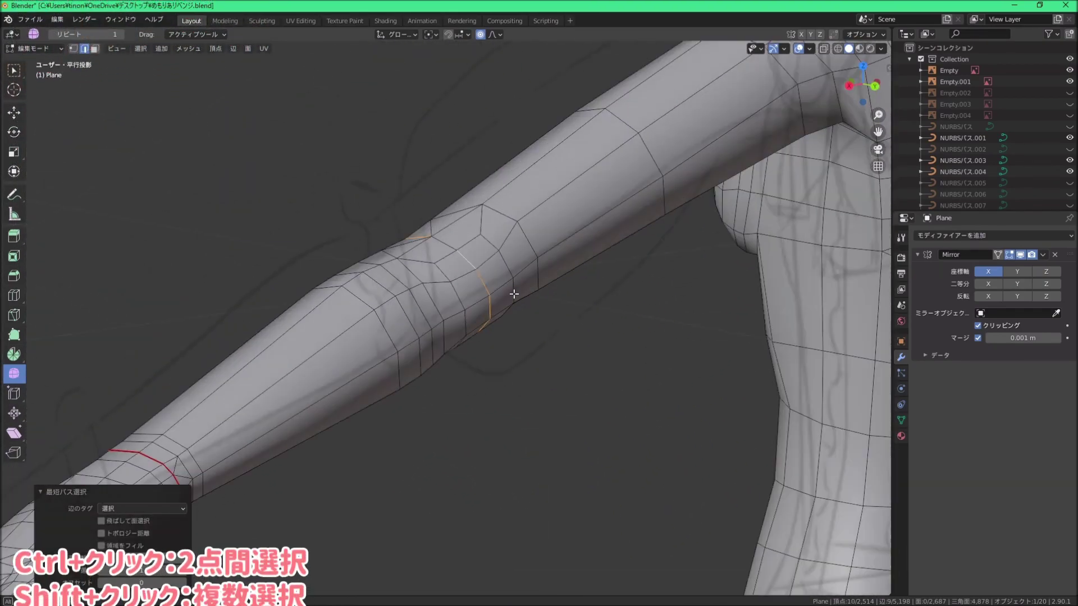
mouse_move(477, 247)
middle_down()
mouse_move(517, 246)
mouse_move(549, 314)
middle_up()
right_click(549, 314)
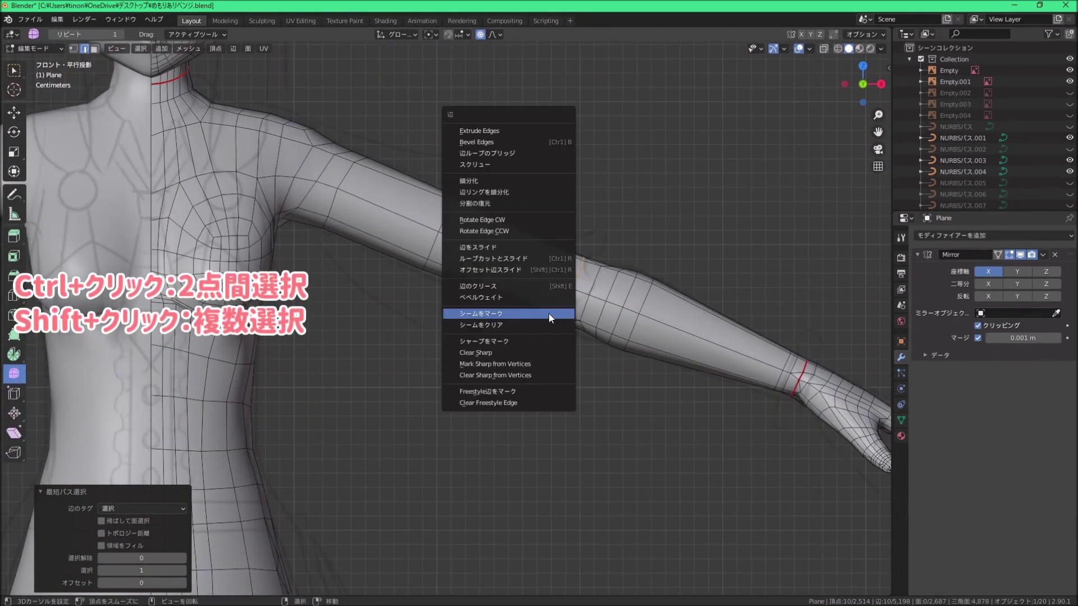
click(548, 314)
scroll(509, 332, down, 5)
scroll(531, 328, up, 2)
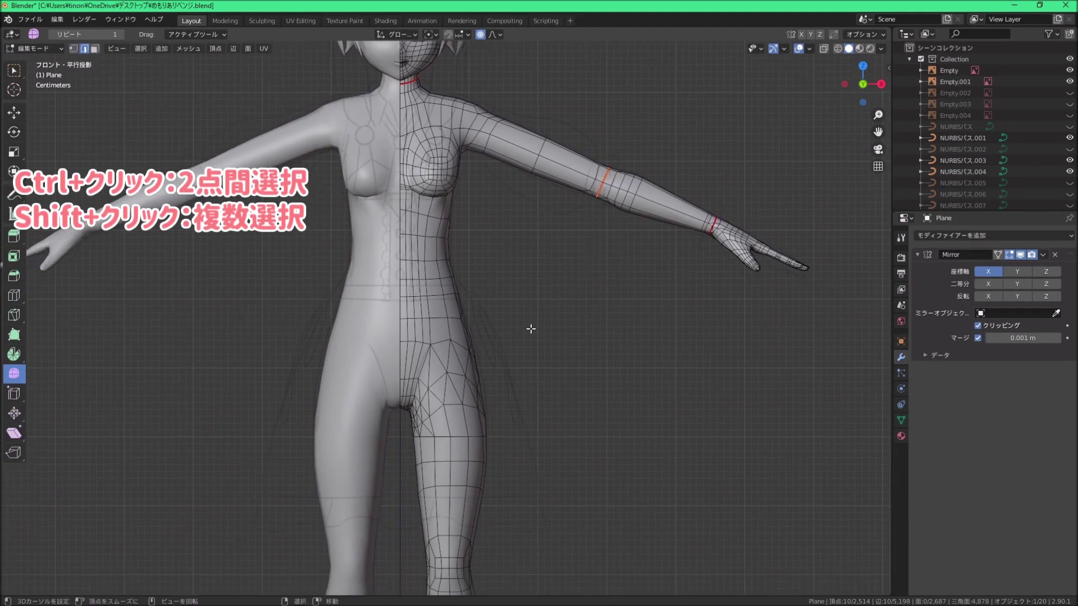
alt+click(407, 318)
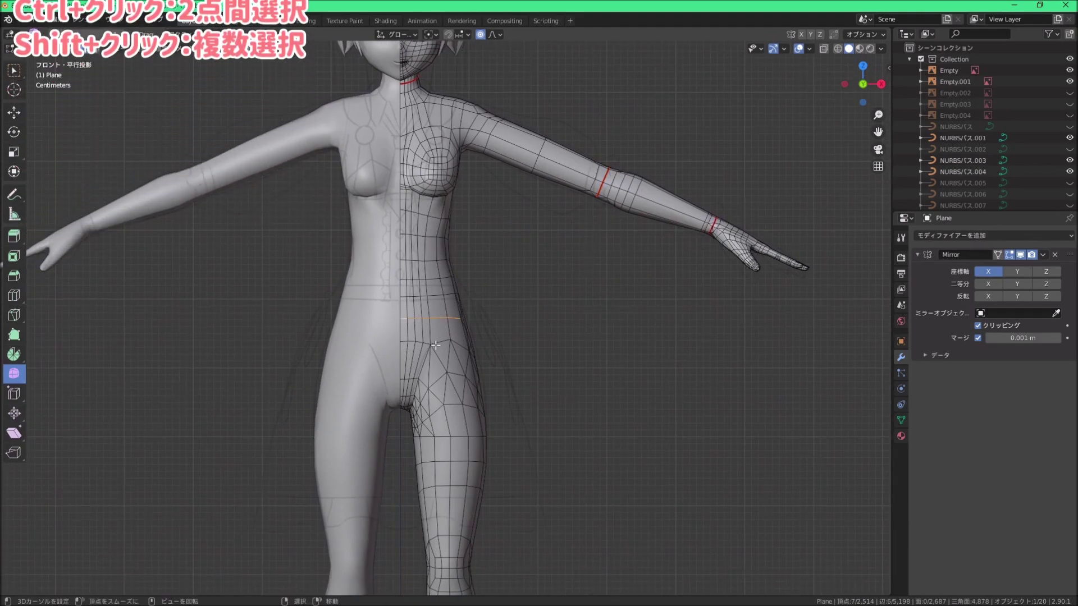
Step: Extend the waist loop selection around the hips, removing a stray vertex
mouse_move(406, 318)
alt+middle_down()
mouse_move(413, 332)
mouse_move(465, 337)
mouse_move(430, 337)
mouse_move(413, 322)
mouse_move(418, 339)
alt+middle_up()
scroll(465, 337, up, 3)
ctrl+click(414, 321)
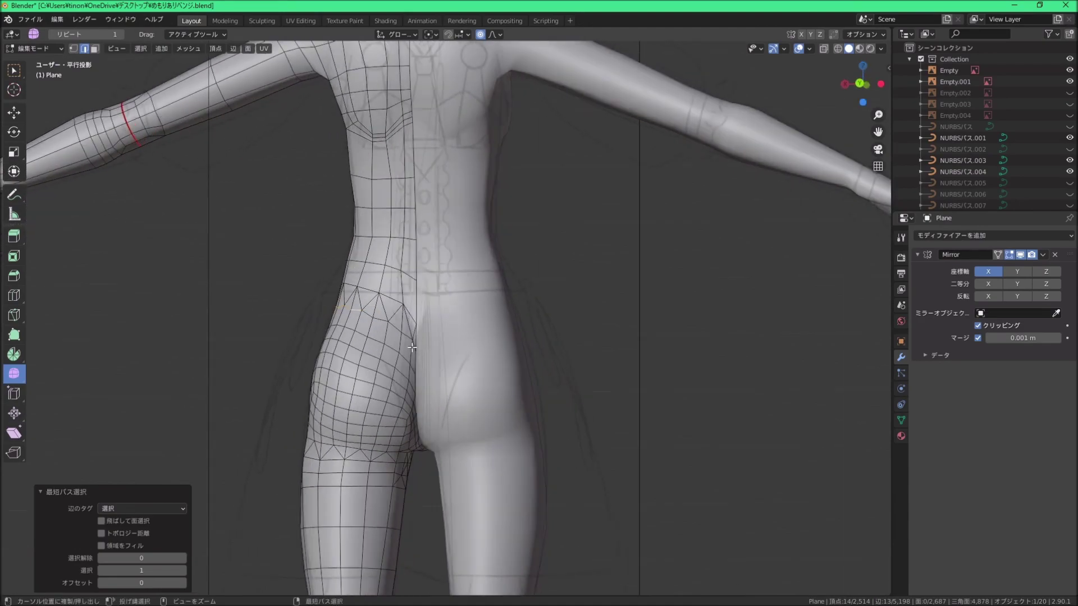
shift+click(415, 346)
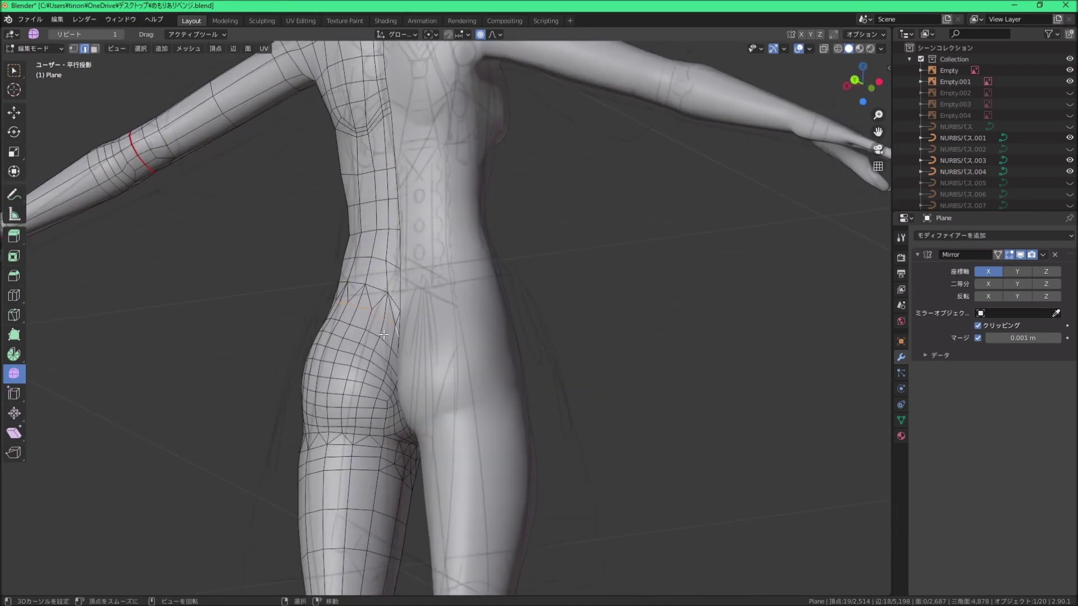
scroll(415, 348, up, 3)
scroll(427, 351, up, 3)
scroll(436, 352, up, 2)
scroll(435, 353, down, 3)
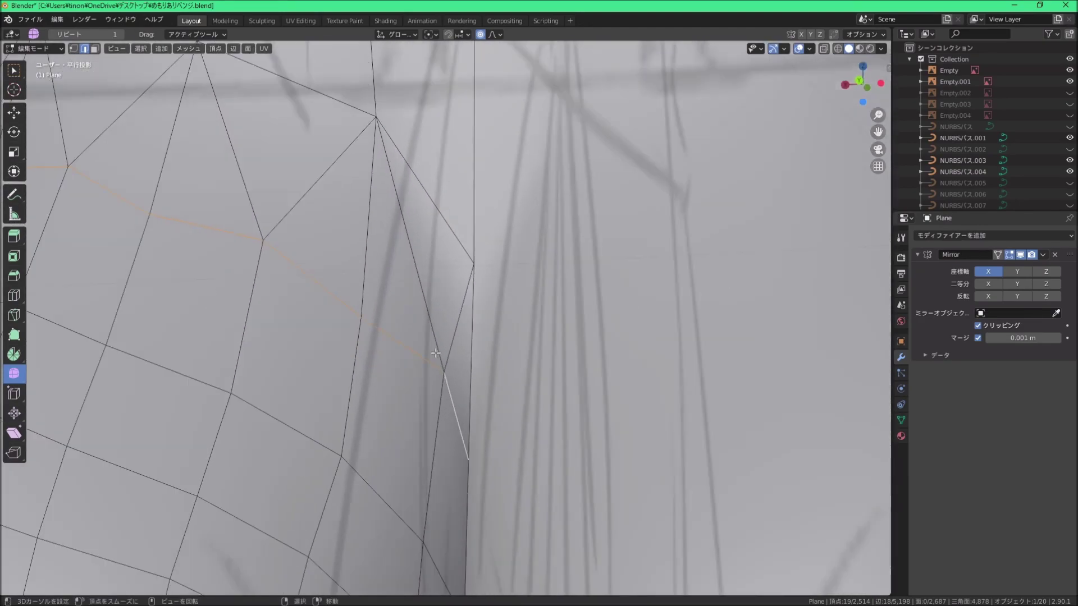
scroll(393, 331, down, 5)
mouse_move(356, 313)
middle_down()
mouse_move(560, 336)
mouse_move(531, 356)
middle_up()
scroll(543, 328, down, 1)
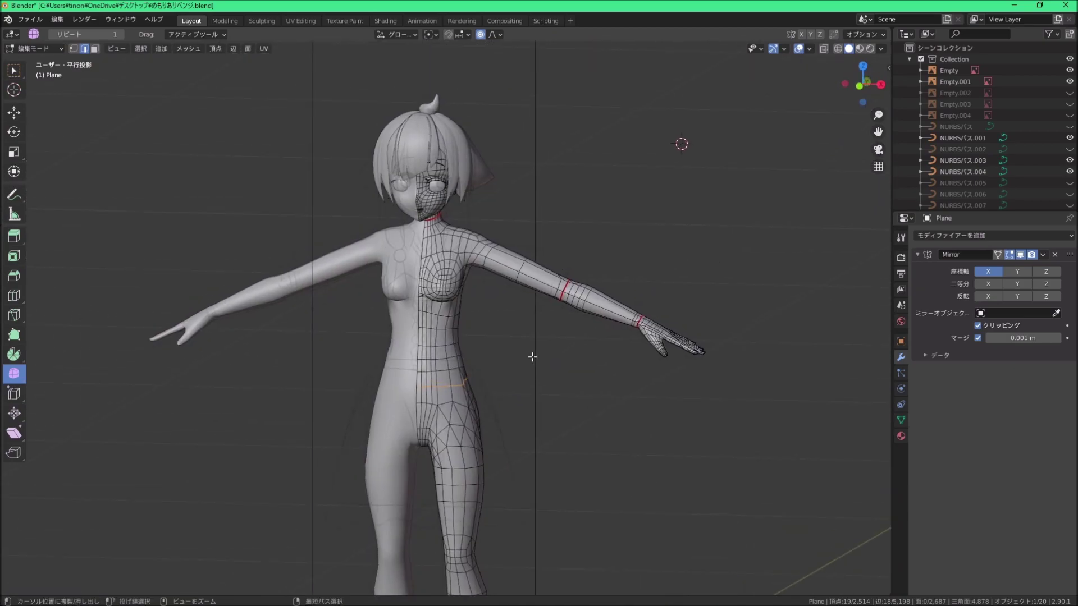
Step: Mark the waist loop as a seam
right_click(531, 356)
click(501, 357)
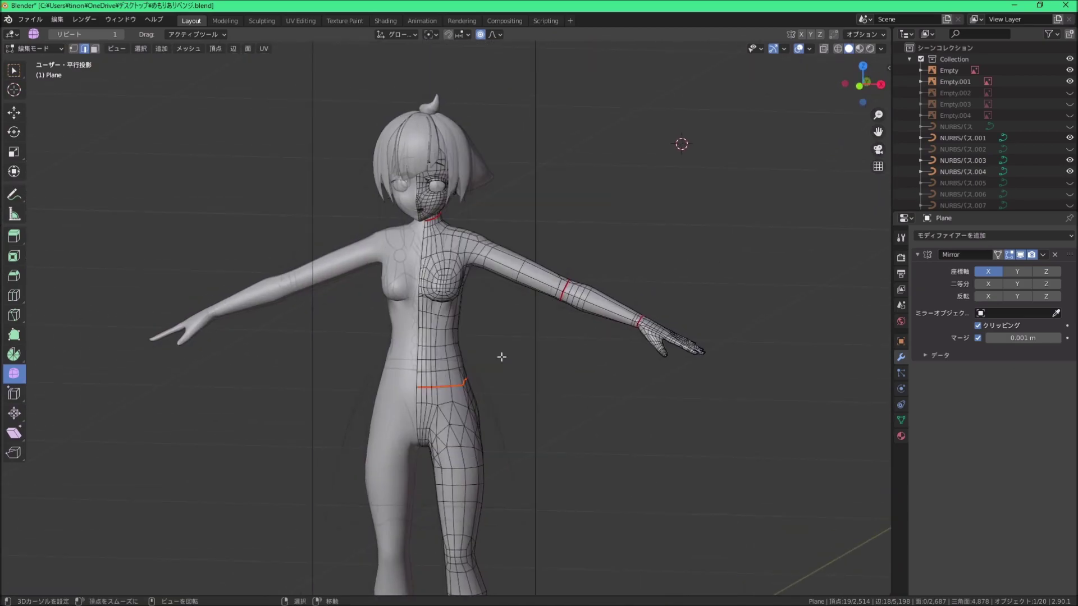
click(488, 243)
middle_drag(488, 243, 185, 107)
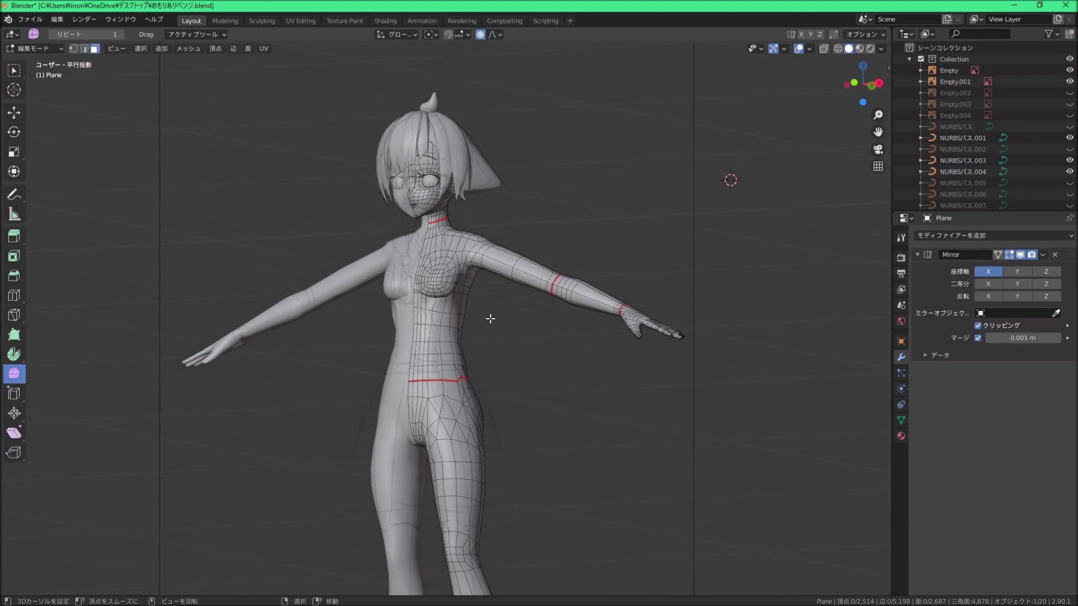
Step: Select the seam-bounded chest and arm faces and duplicate them in place
key(l)
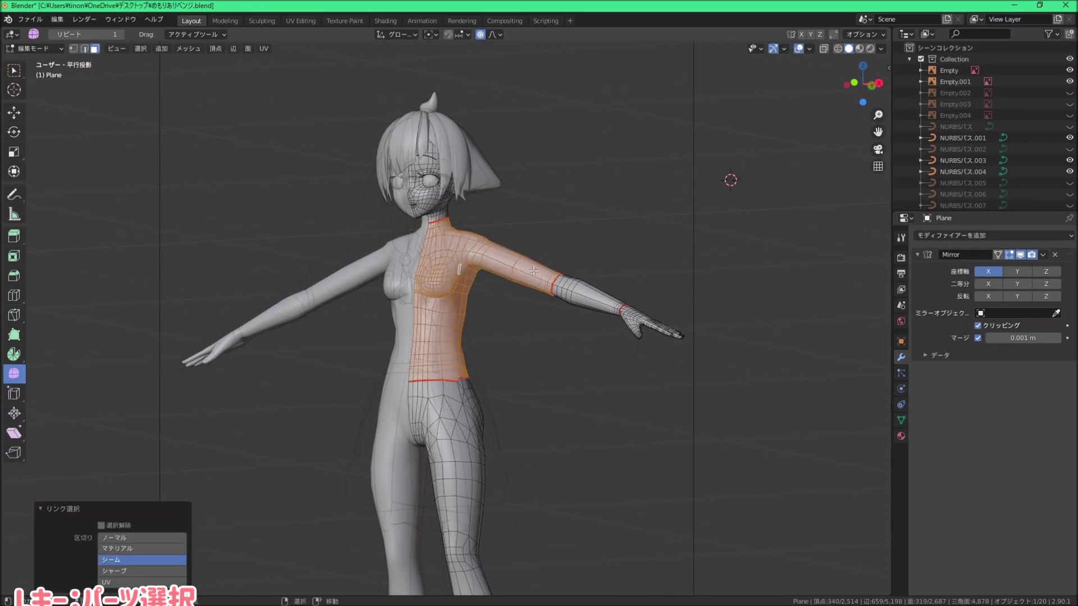
mouse_move(459, 269)
middle_down()
mouse_move(554, 286)
mouse_move(464, 280)
middle_up()
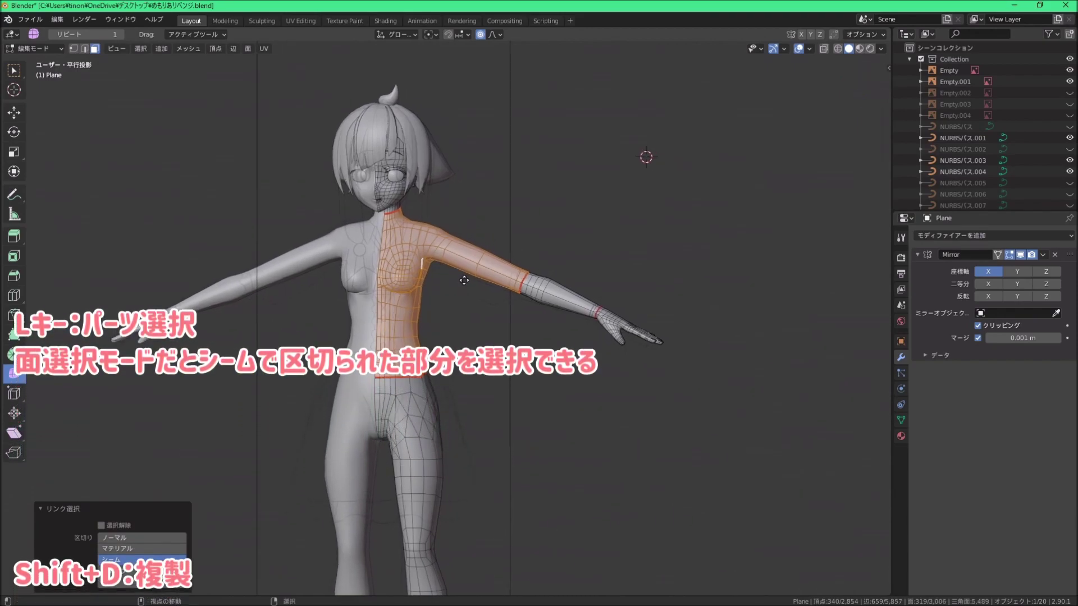
key(shift+d)
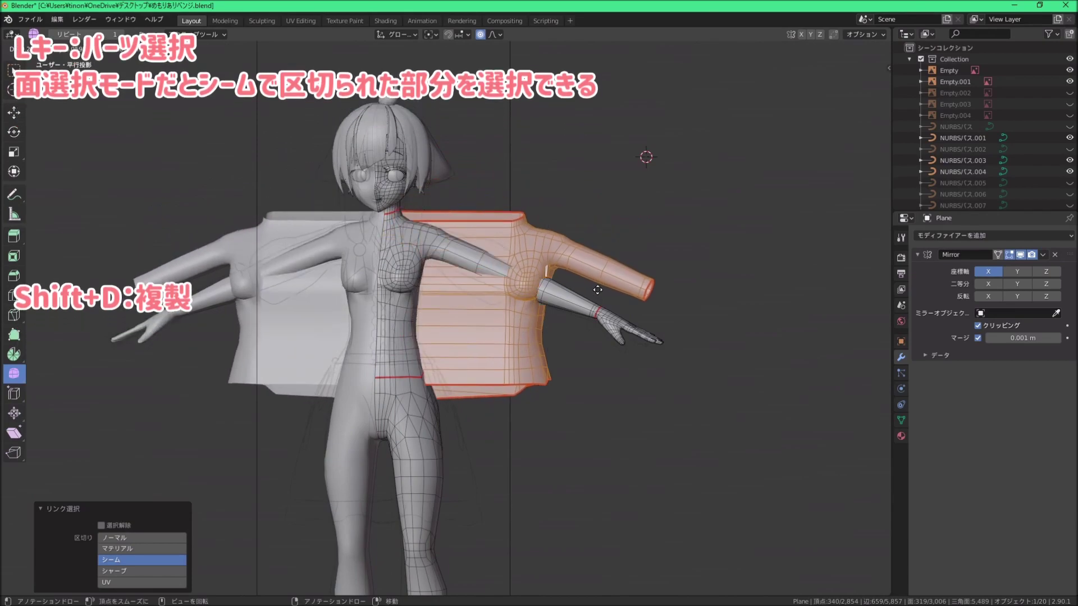
key(Escape)
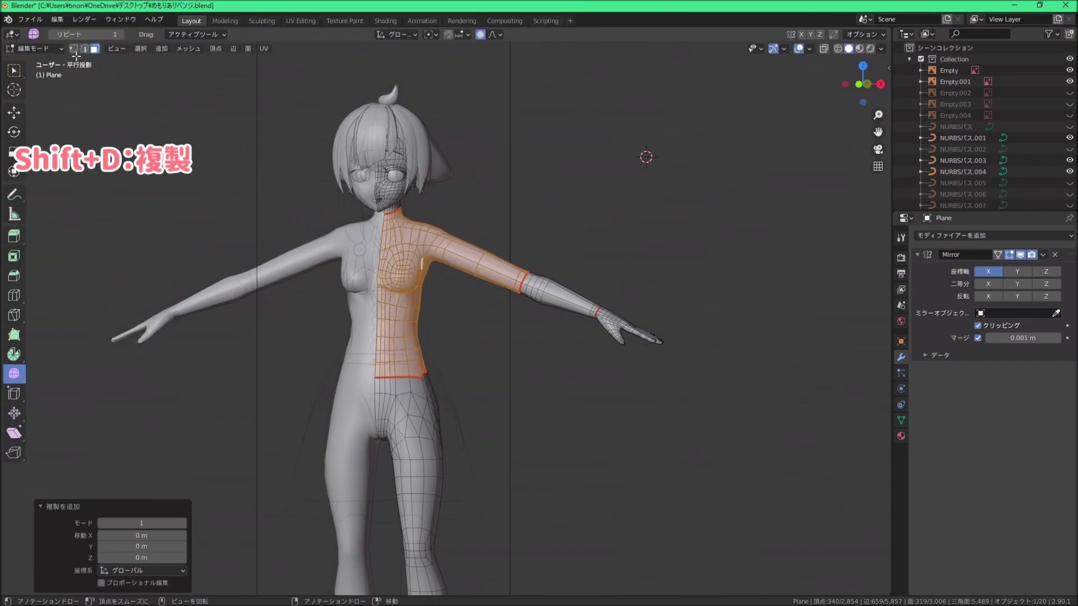
middle_drag(356, 193, 545, 179)
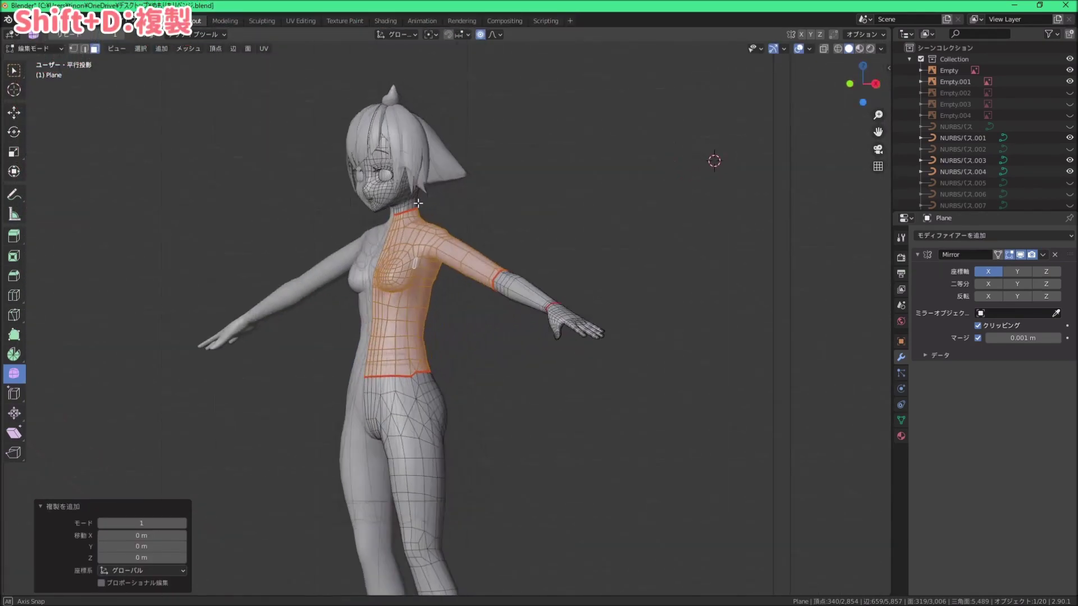
Step: Separate the duplicate into its own object and return to Object Mode
key(p)
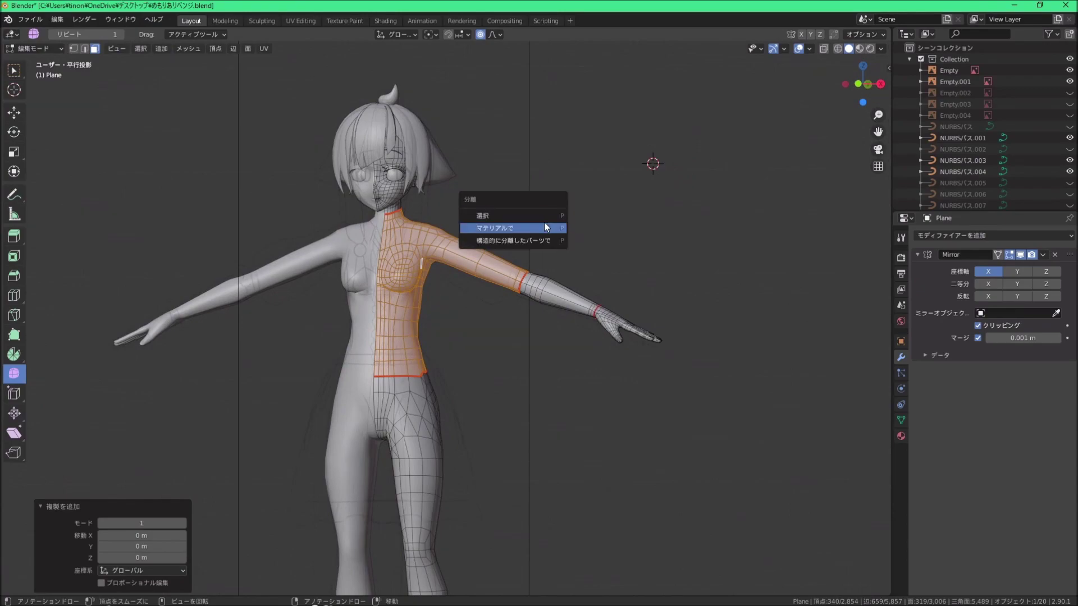
click(499, 215)
click(34, 48)
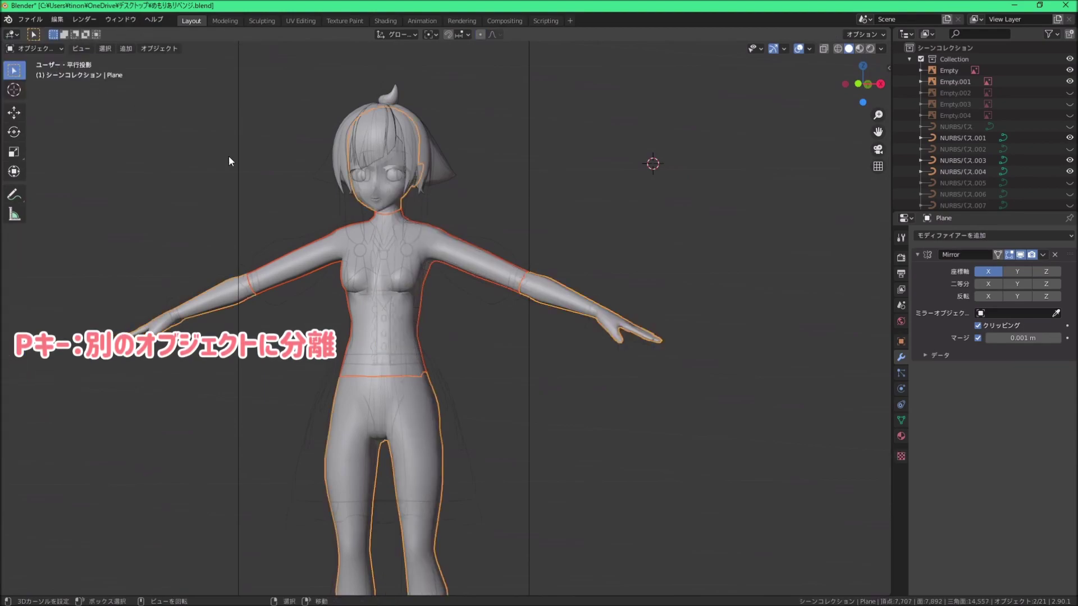
Step: Select the separated torso object, enter Edit Mode and select all of it
click(372, 235)
click(34, 49)
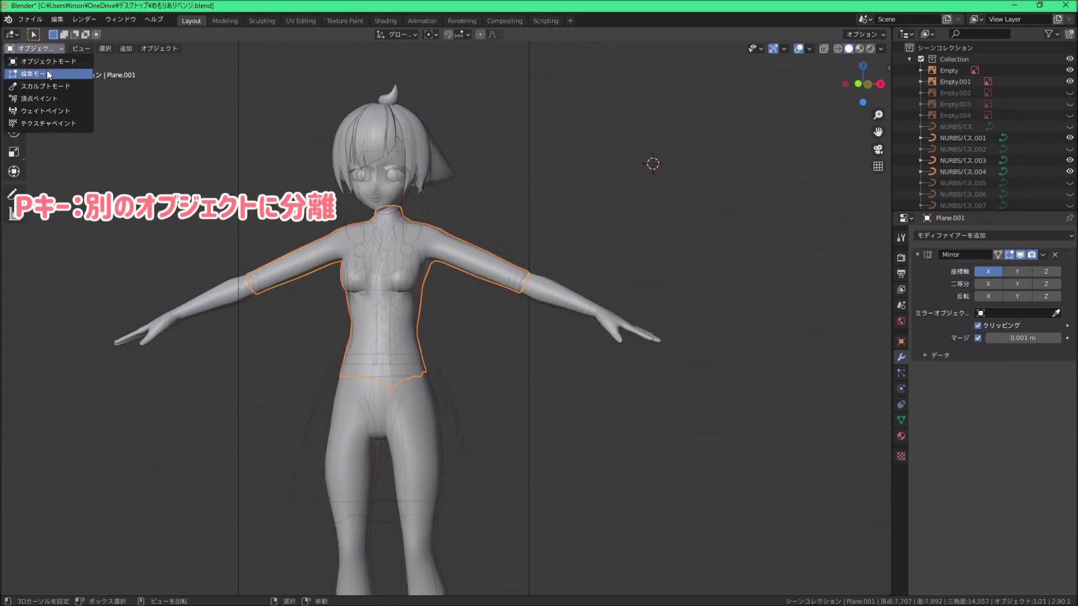
click(46, 69)
scroll(474, 240, up, 2)
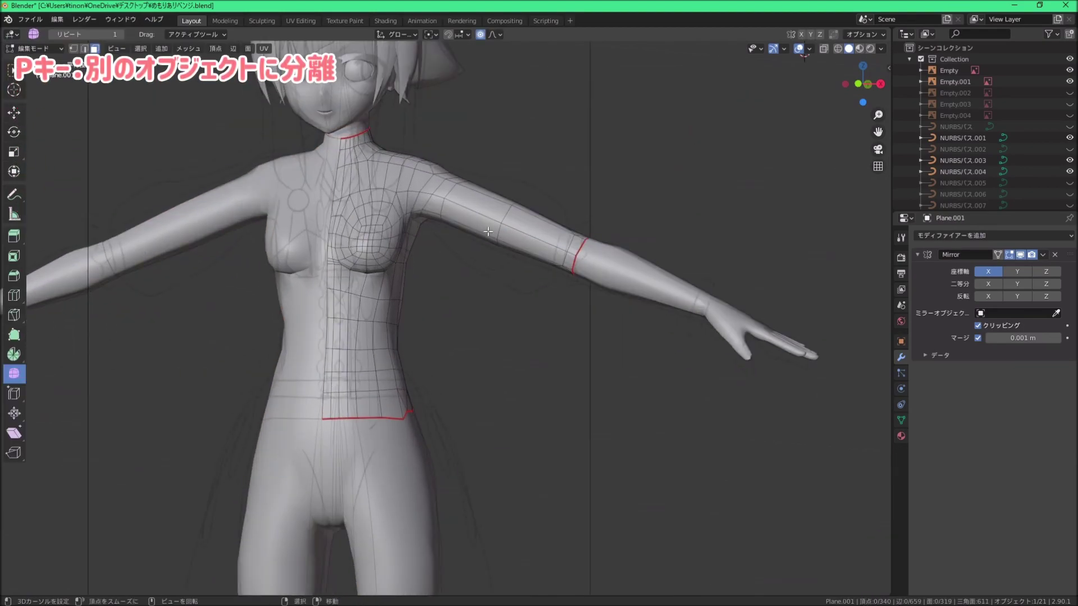
key(a)
mouse_move(473, 240)
middle_down()
mouse_move(283, 223)
mouse_move(494, 233)
mouse_move(426, 281)
mouse_move(505, 270)
middle_up()
scroll(510, 236, down, 3)
scroll(426, 281, up, 3)
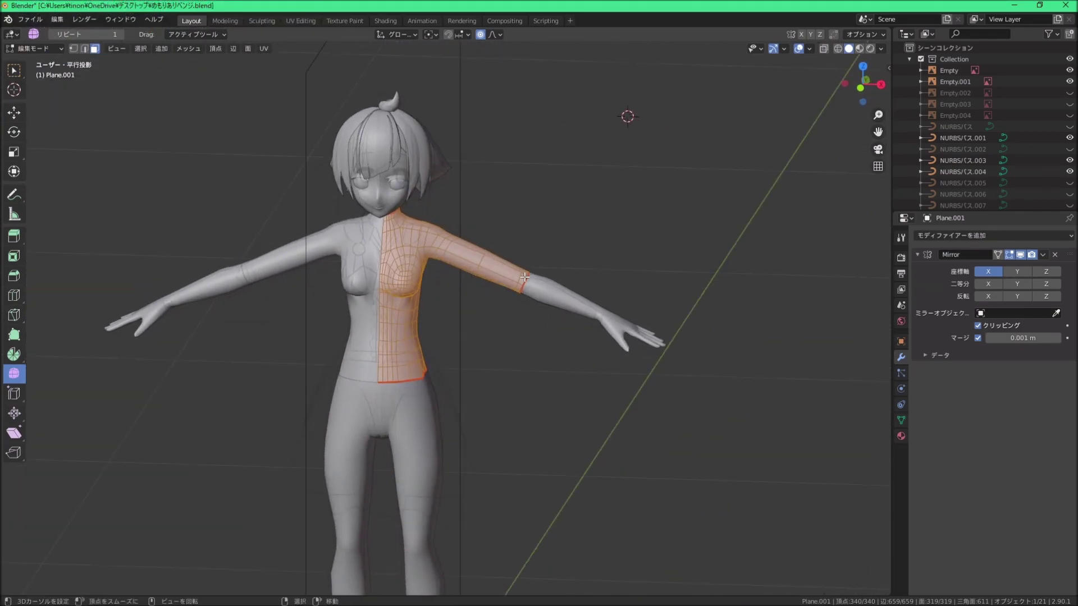
Step: Turn off proportional editing and shrink/fatten the mesh outward by 0.00095 m
key(g)
key(Escape)
click(480, 34)
scroll(430, 237, up, 5)
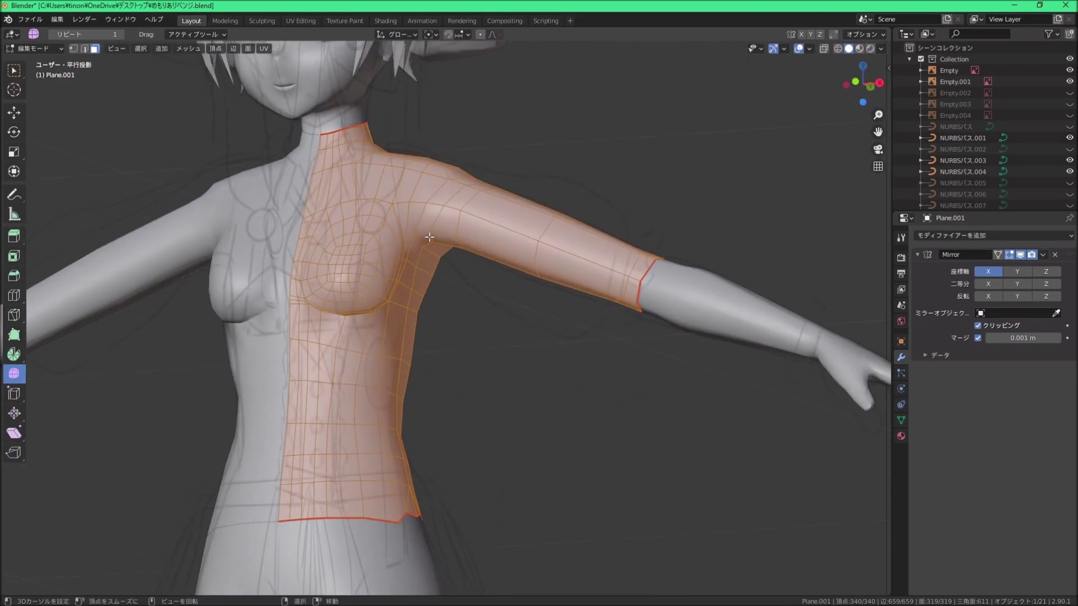
middle_drag(429, 236, 423, 240)
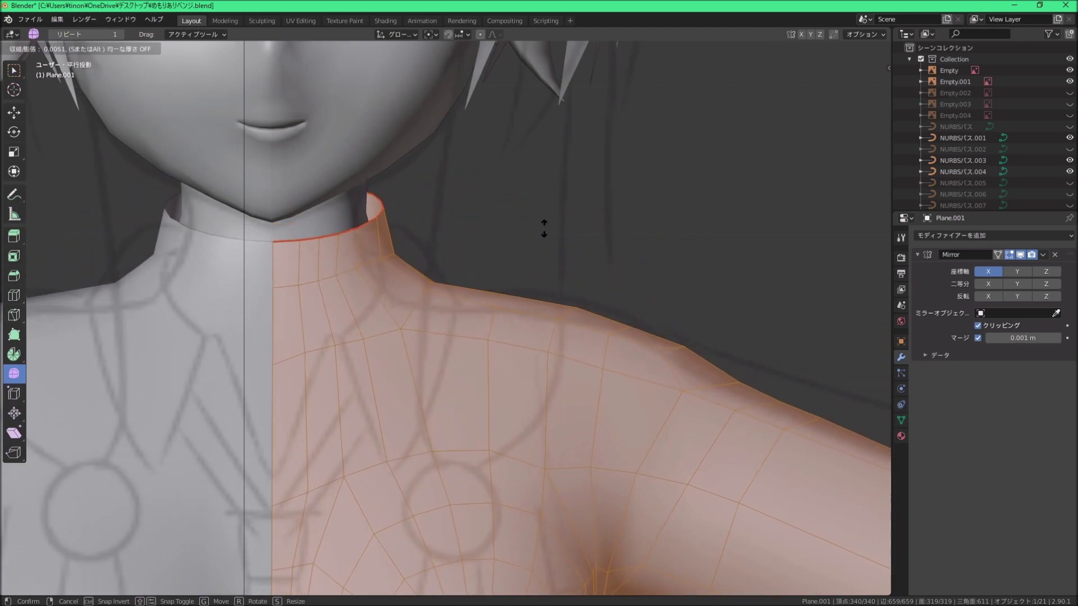
click(541, 234)
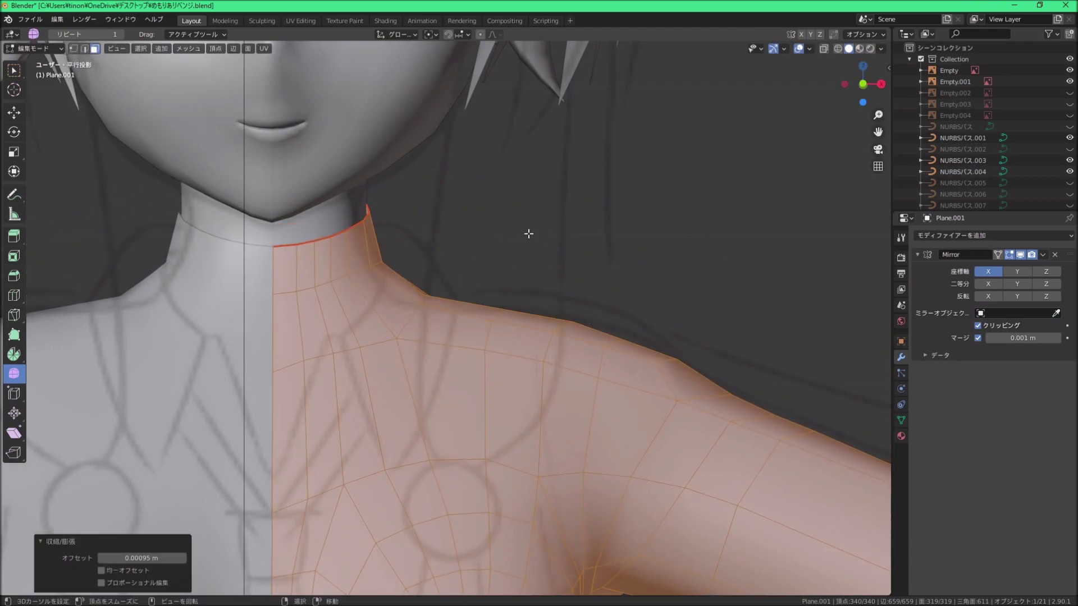
scroll(525, 234, down, 6)
scroll(524, 234, down, 2)
mouse_move(524, 233)
middle_down()
mouse_move(375, 325)
mouse_move(503, 315)
mouse_move(389, 294)
mouse_move(436, 302)
middle_up()
scroll(389, 294, up, 3)
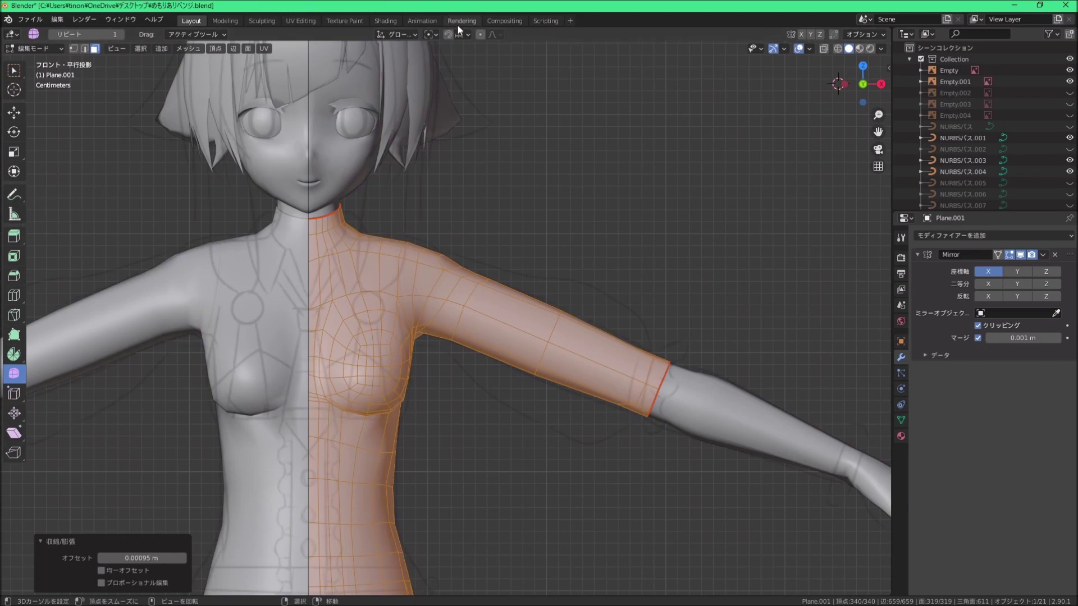
Step: Nudge the shoulder and underarm vertices with proportional falloff toward the garment lines
click(560, 310)
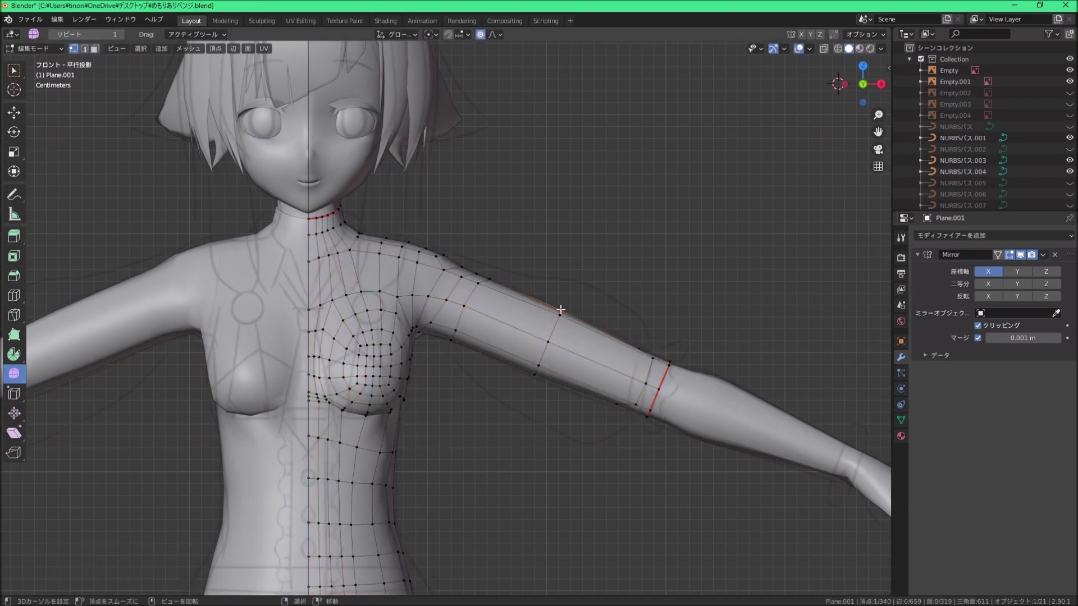
click(613, 279)
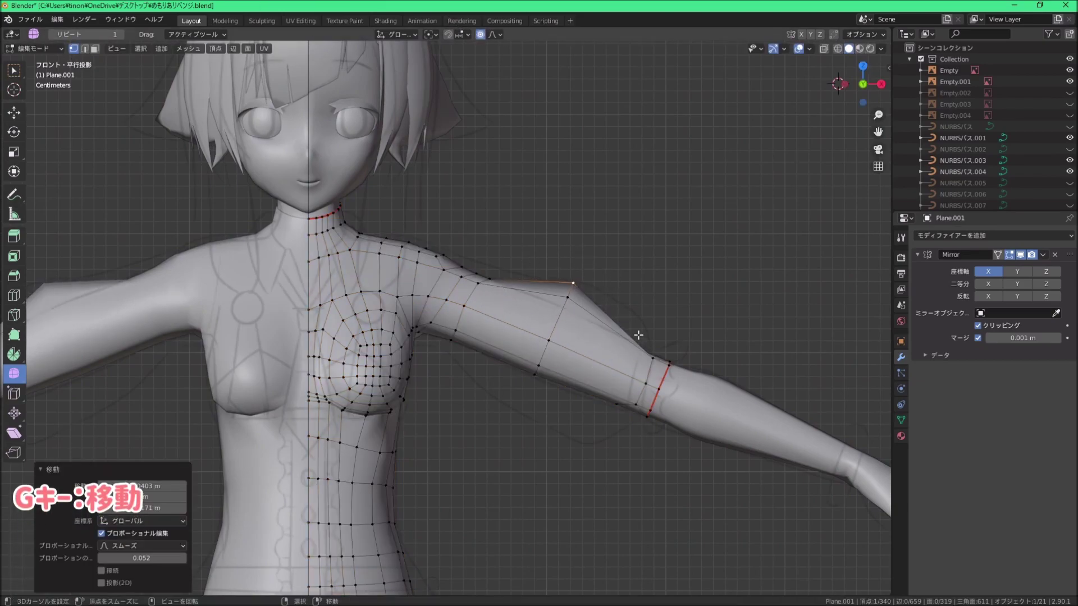
click(640, 336)
key(g)
key(ctrl+z)
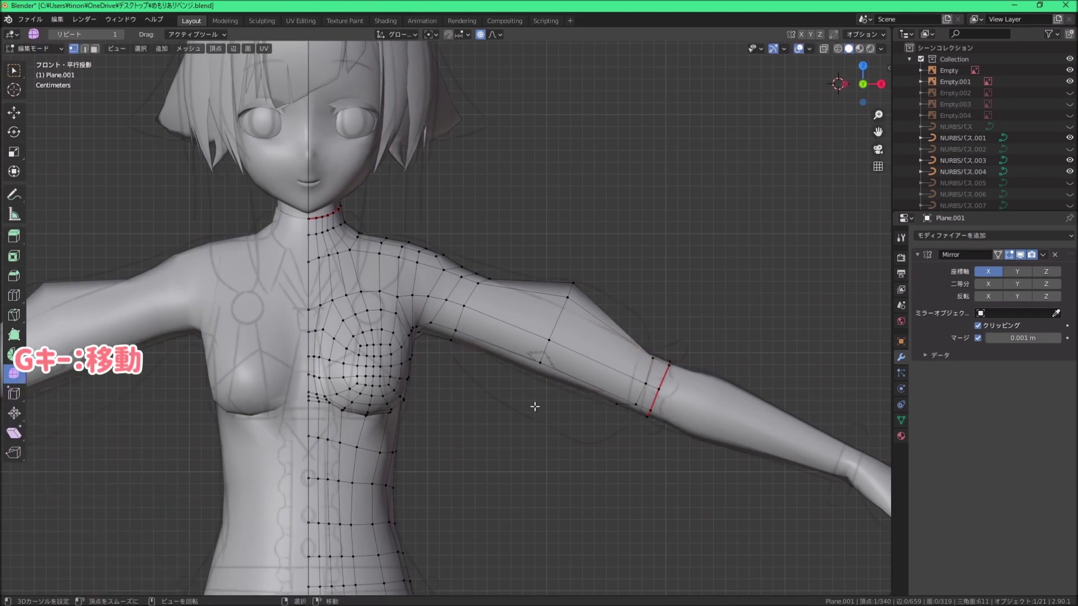
key(g)
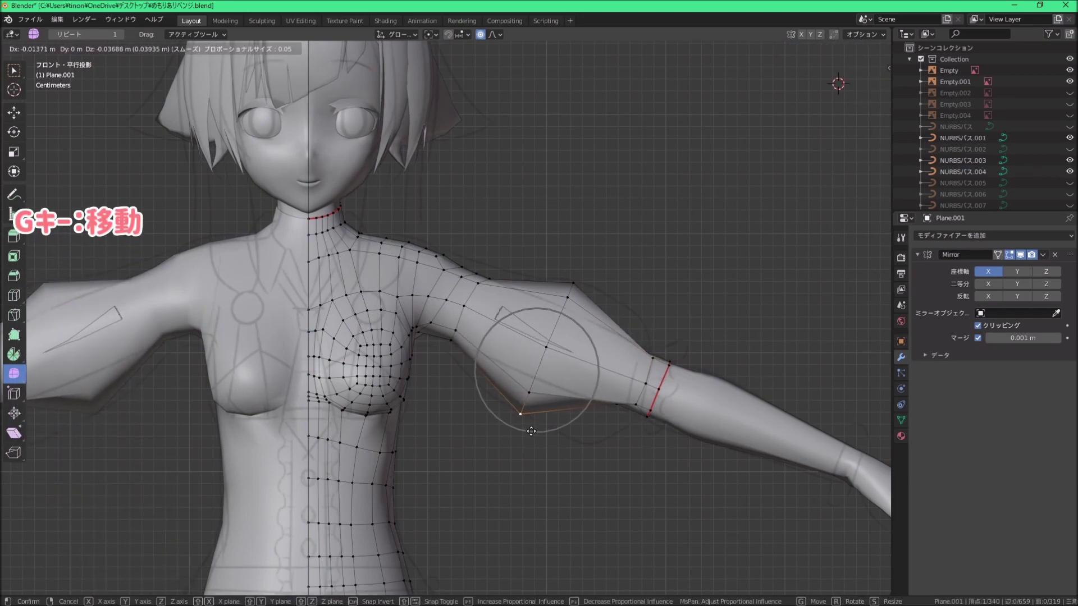
click(531, 430)
mouse_move(531, 431)
middle_down()
mouse_move(397, 336)
mouse_move(574, 285)
middle_up()
click(437, 339)
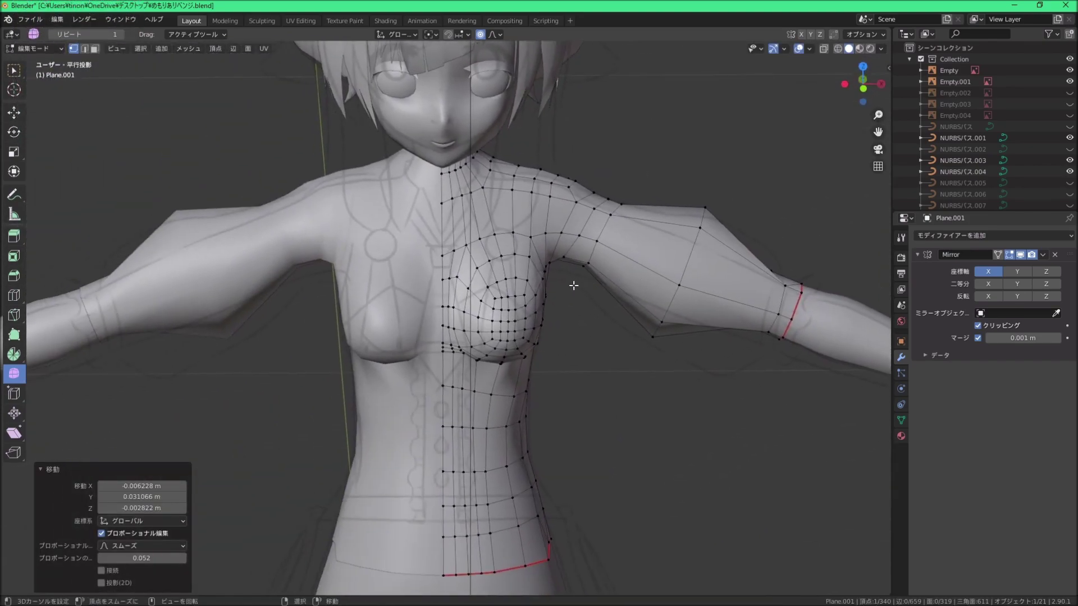
Step: Reframe the torso from the front and back, then select the waist edge loop
key(KP_1)
shift+middle_drag(488, 184, 438, 253)
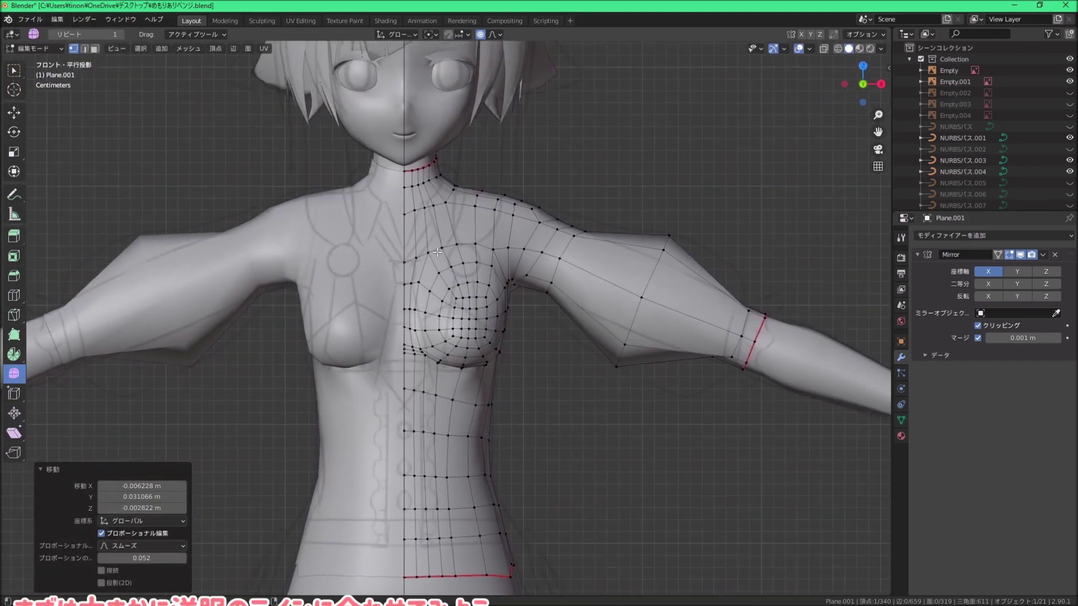
shift+scroll(513, 245, down, 3)
shift+scroll(393, 283, down, 2)
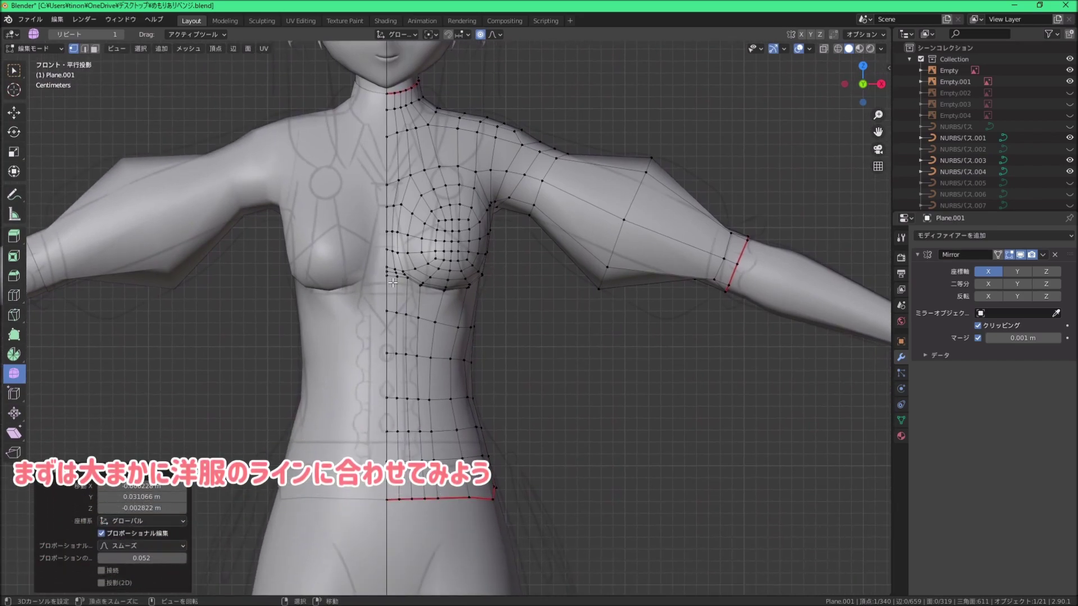
scroll(499, 252, down, 5)
mouse_move(505, 313)
middle_down()
mouse_move(389, 241)
mouse_move(474, 285)
mouse_move(464, 361)
middle_up()
scroll(474, 285, up, 3)
scroll(474, 285, up, 2)
mouse_move(485, 426)
middle_down()
mouse_move(445, 410)
mouse_move(426, 378)
mouse_move(393, 380)
mouse_move(419, 373)
mouse_move(366, 377)
mouse_move(449, 342)
mouse_move(435, 325)
mouse_move(485, 363)
middle_up()
alt+click(434, 325)
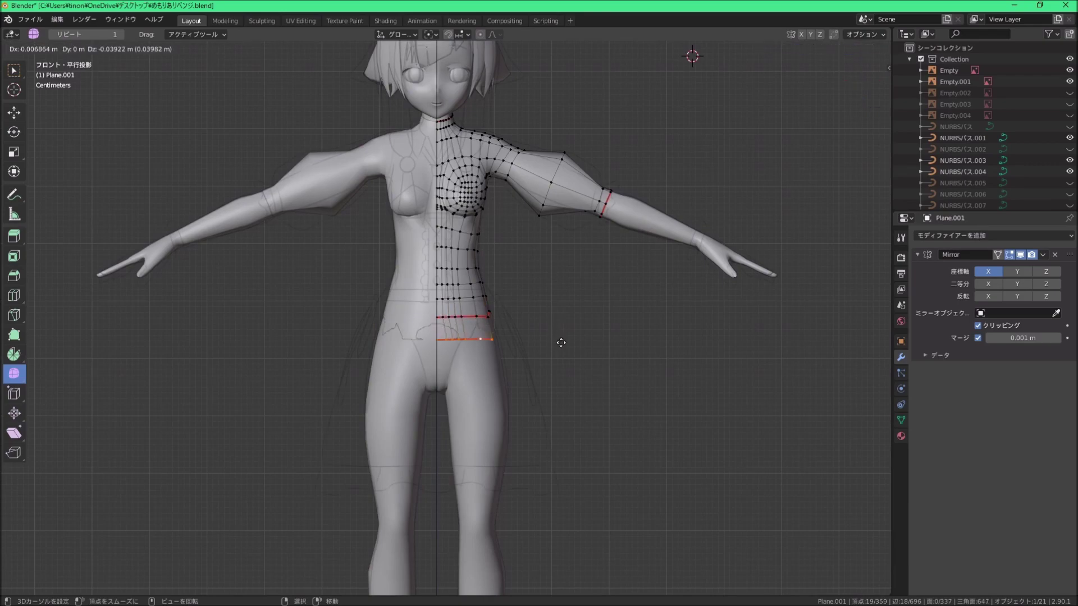
Step: In Right view, flare the extruded hem by 1.518, flatten, tilt and position it over the hips
mouse_move(603, 370)
middle_down()
mouse_move(356, 373)
mouse_move(552, 384)
middle_up()
key(KP_3)
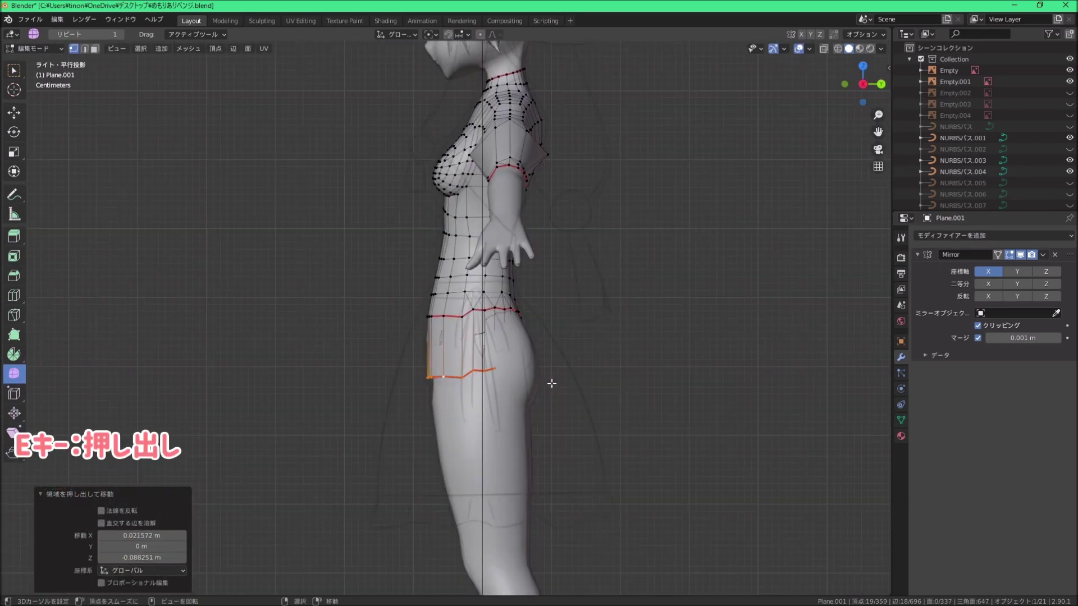
click(632, 367)
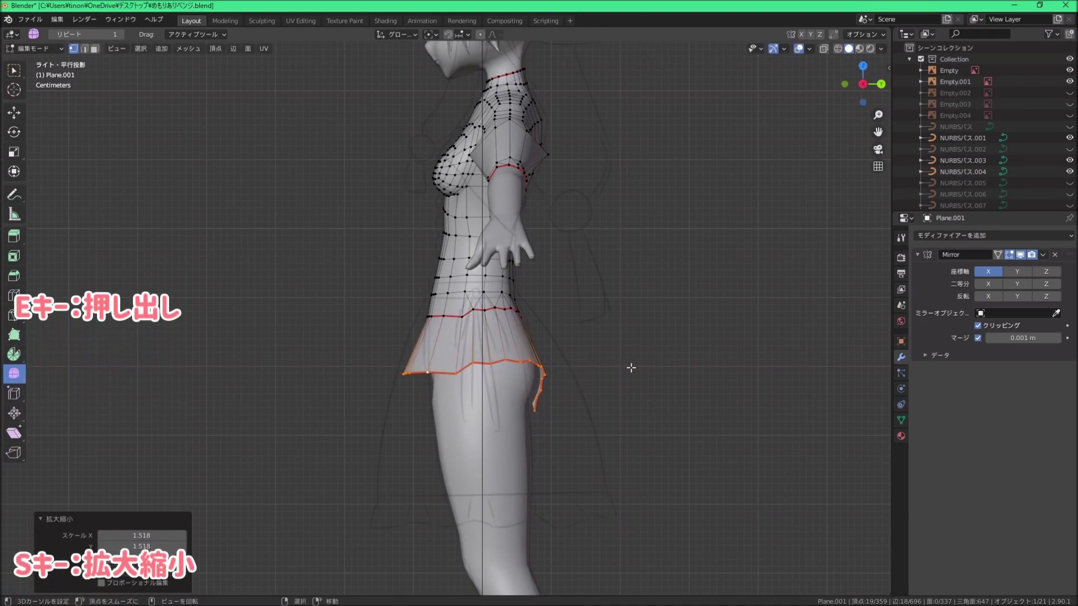
key(g)
mouse_move(624, 368)
middle_down()
mouse_move(594, 380)
mouse_move(649, 378)
mouse_move(548, 409)
mouse_move(494, 335)
mouse_move(676, 320)
mouse_move(583, 343)
middle_up()
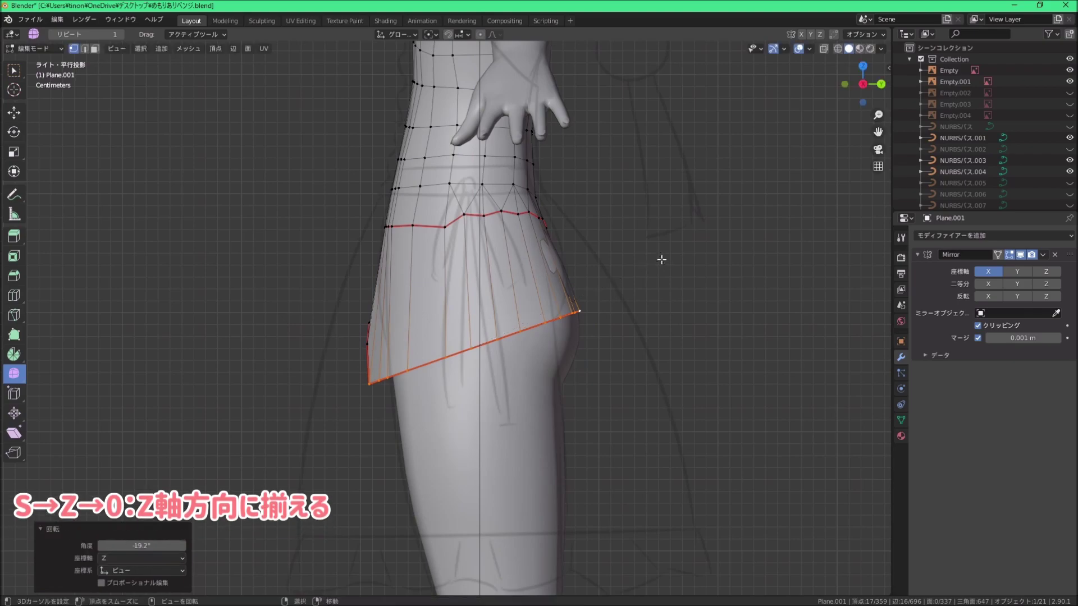
key(g)
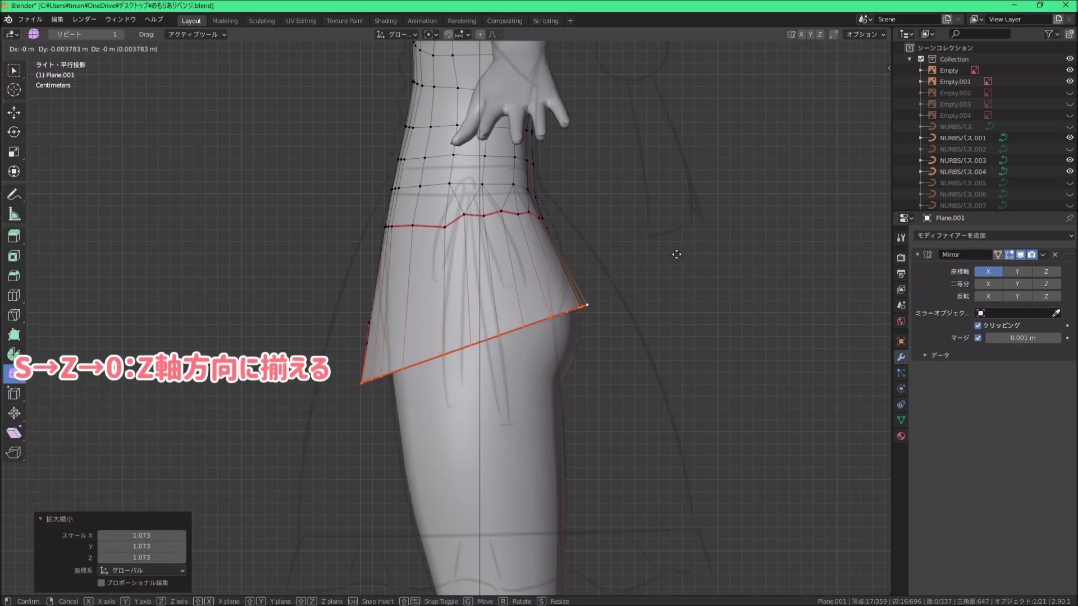
mouse_move(673, 268)
middle_down()
mouse_move(788, 296)
mouse_move(810, 320)
middle_up()
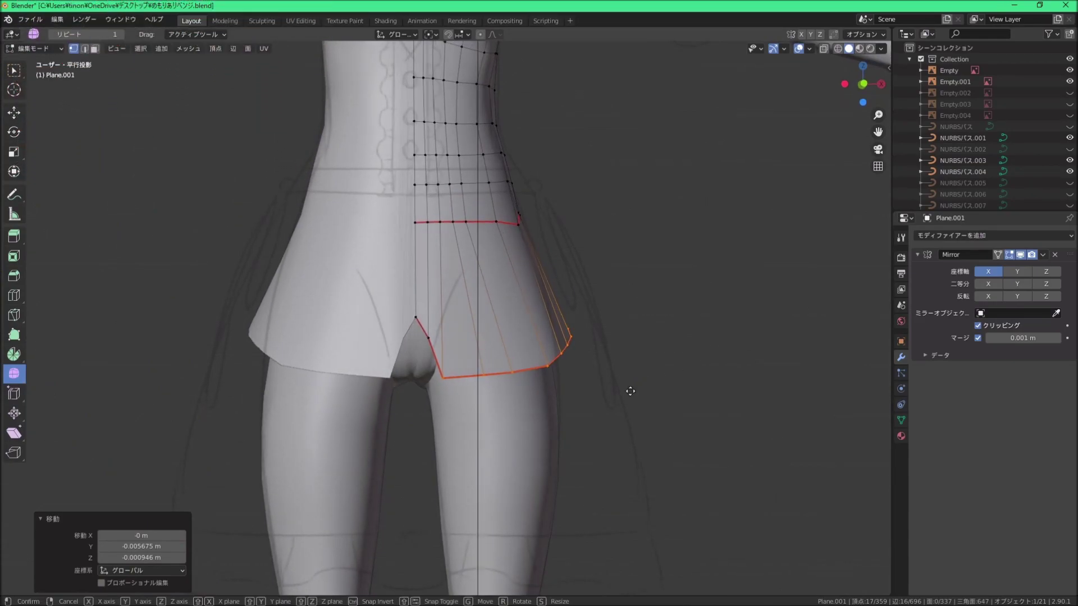
Step: Place the hem, select a back hem vertex and enable proportional editing
click(628, 371)
middle_drag(628, 371, 512, 344)
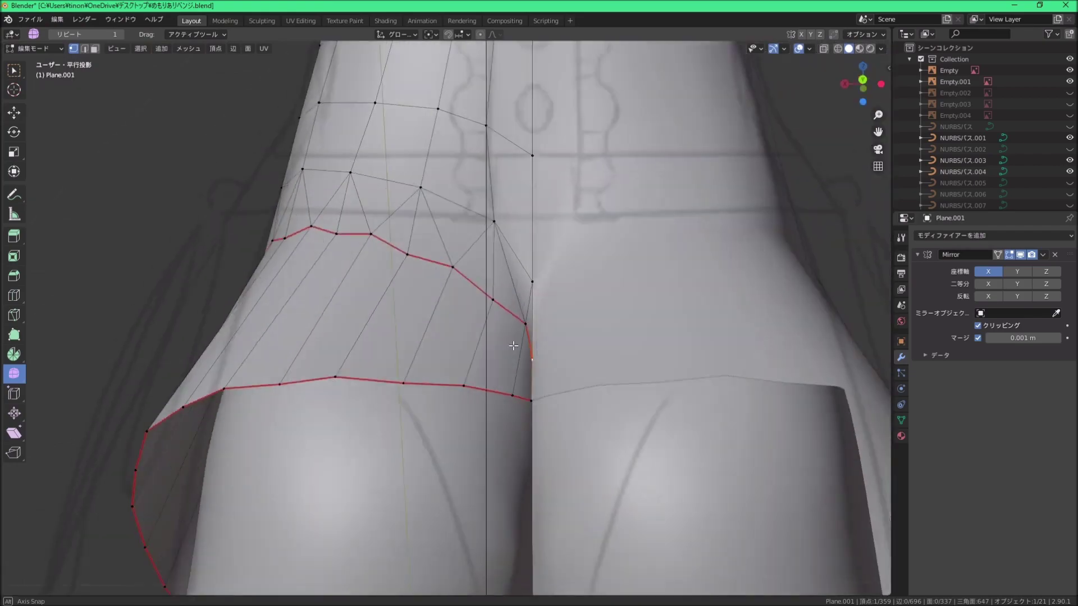
scroll(525, 351, up, 4)
click(404, 315)
mouse_move(404, 314)
middle_down()
mouse_move(471, 367)
mouse_move(514, 270)
mouse_move(430, 404)
mouse_move(317, 302)
mouse_move(393, 281)
mouse_move(433, 324)
middle_up()
key(g)
key(o)
right_click(430, 404)
Step: Reshape the back hem vertices with proportional falloff
key(g)
right_click(393, 281)
key(g)
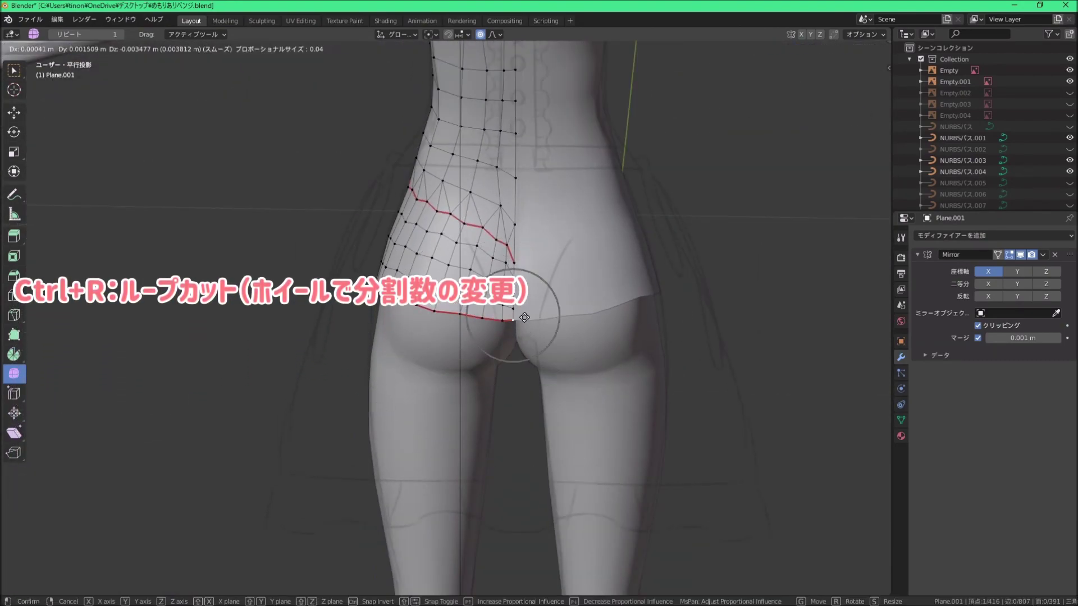
mouse_move(518, 315)
middle_down()
mouse_move(414, 320)
mouse_move(533, 301)
mouse_move(527, 275)
mouse_move(359, 269)
mouse_move(456, 307)
middle_up()
click(482, 317)
scroll(482, 317, down, 3)
key(g)
click(512, 303)
Step: Smooth the underside hem vertices with proportional falloff
scroll(397, 279, up, 3)
key(g)
click(396, 279)
scroll(397, 279, down, 5)
scroll(457, 307, up, 3)
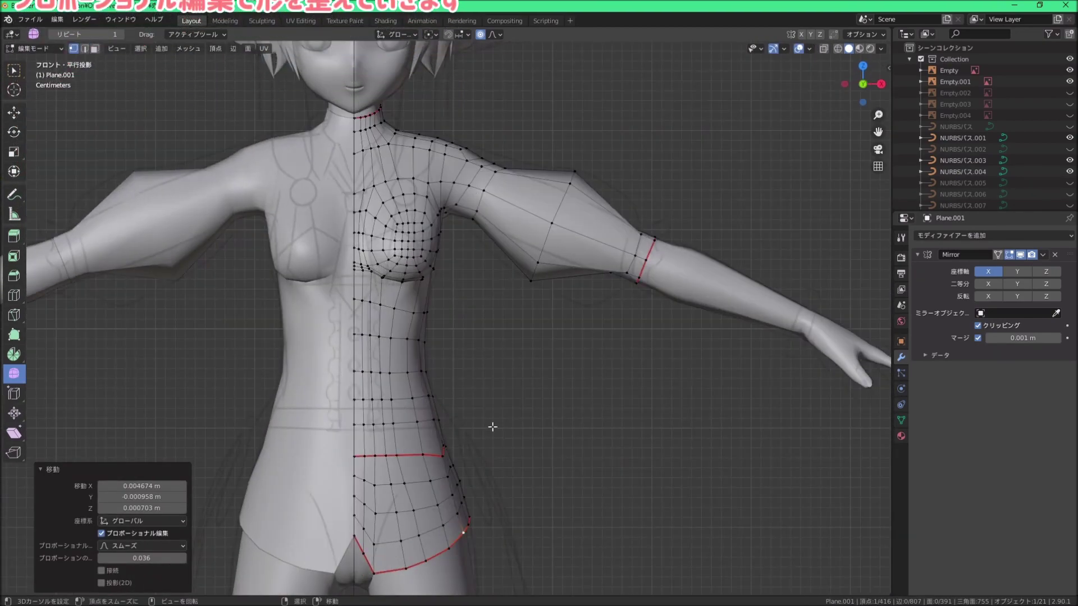
mouse_move(493, 426)
shift+middle_down()
mouse_move(494, 355)
mouse_move(491, 374)
shift+middle_up()
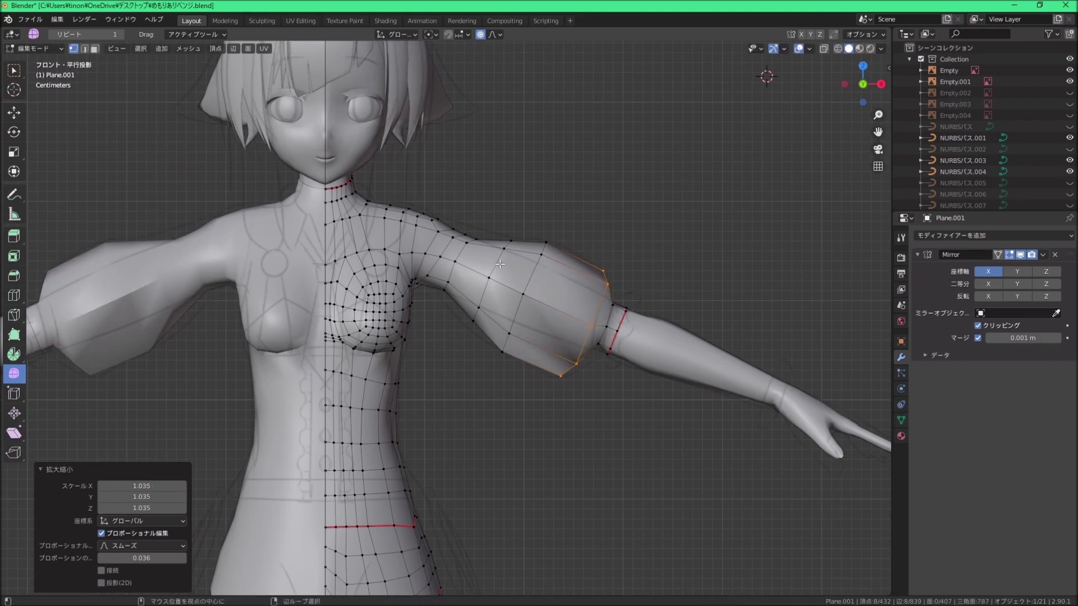
Step: Reshape the shoulder and back of the arm with soft-falloff vertex moves
scroll(467, 249, up, 1)
scroll(579, 234, up, 2)
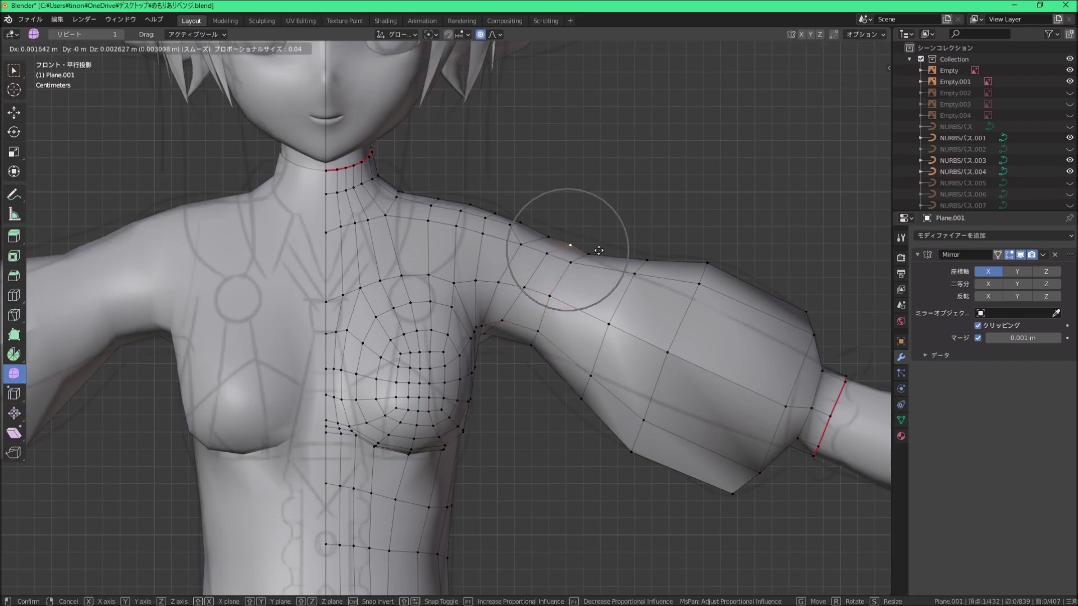
scroll(558, 411, up, 5)
click(500, 348)
scroll(500, 348, down, 3)
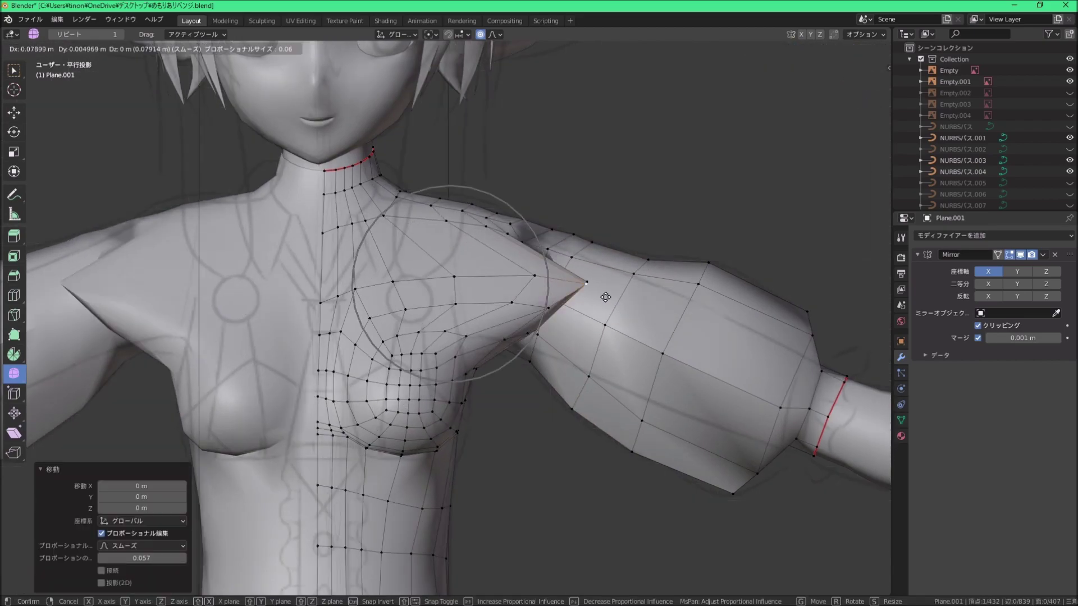
middle_drag(500, 348, 476, 303)
scroll(476, 302, up, 3)
key(g)
click(476, 303)
Step: Adjust more arm and shoulder vertices, then begin bevelling an upper-arm edge loop
scroll(529, 416, down, 3)
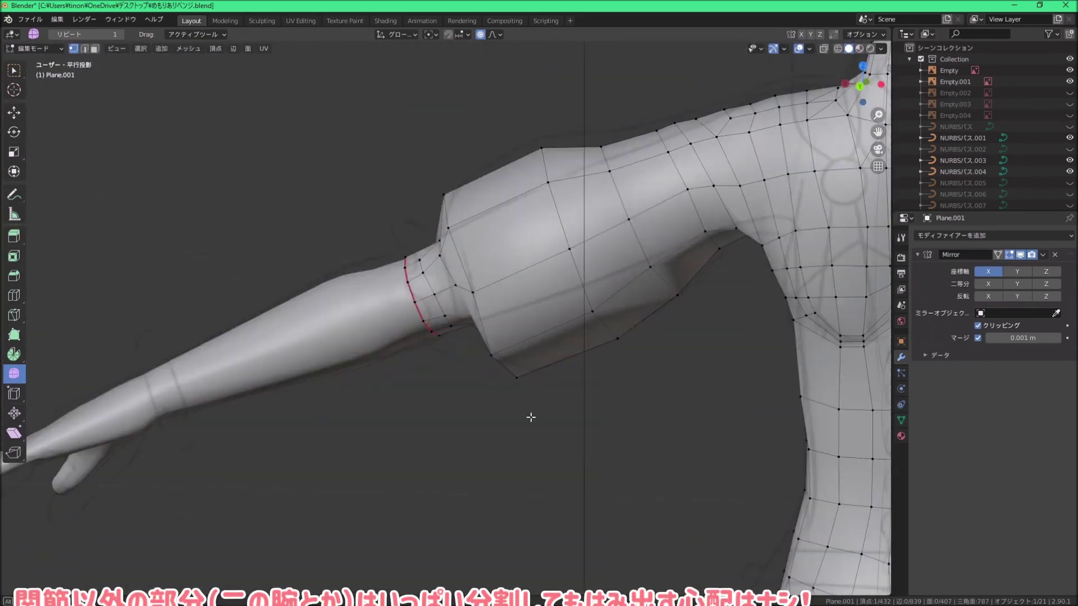
key(g)
click(493, 428)
scroll(579, 313, up, 3)
mouse_move(449, 387)
middle_down()
mouse_move(578, 313)
mouse_move(525, 291)
mouse_move(510, 208)
mouse_move(435, 331)
mouse_move(471, 309)
middle_up()
key(g)
click(525, 291)
scroll(525, 291, up, 2)
key(ctrl+b)
Step: Commit the bevel, widening the upper-arm loop into a band
click(651, 304)
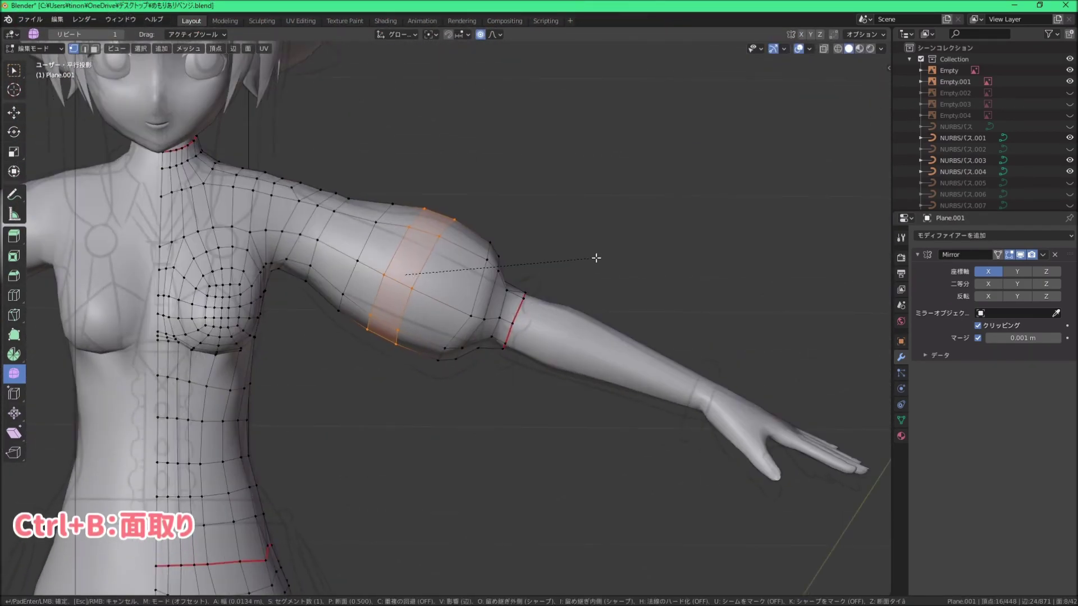
middle_drag(650, 304, 315, 301)
scroll(494, 303, up, 5)
mouse_move(494, 304)
middle_down()
mouse_move(371, 361)
mouse_move(449, 337)
mouse_move(573, 524)
mouse_move(422, 299)
middle_up()
Step: Select a face ring around the arm and add zigzag knife cuts on the sleeve
key(3)
ctrl+click(449, 337)
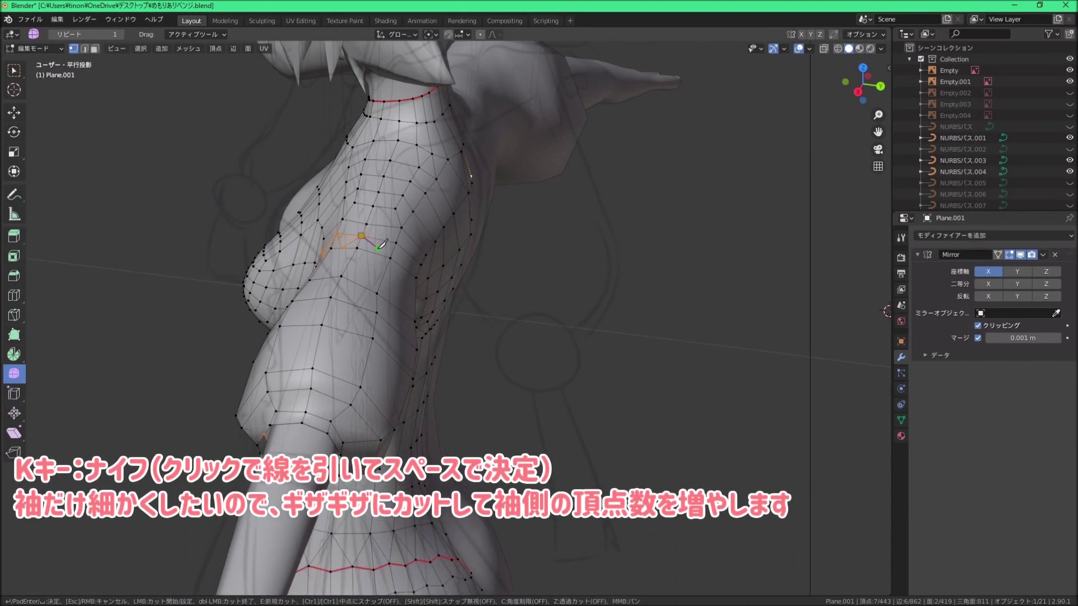
click(375, 254)
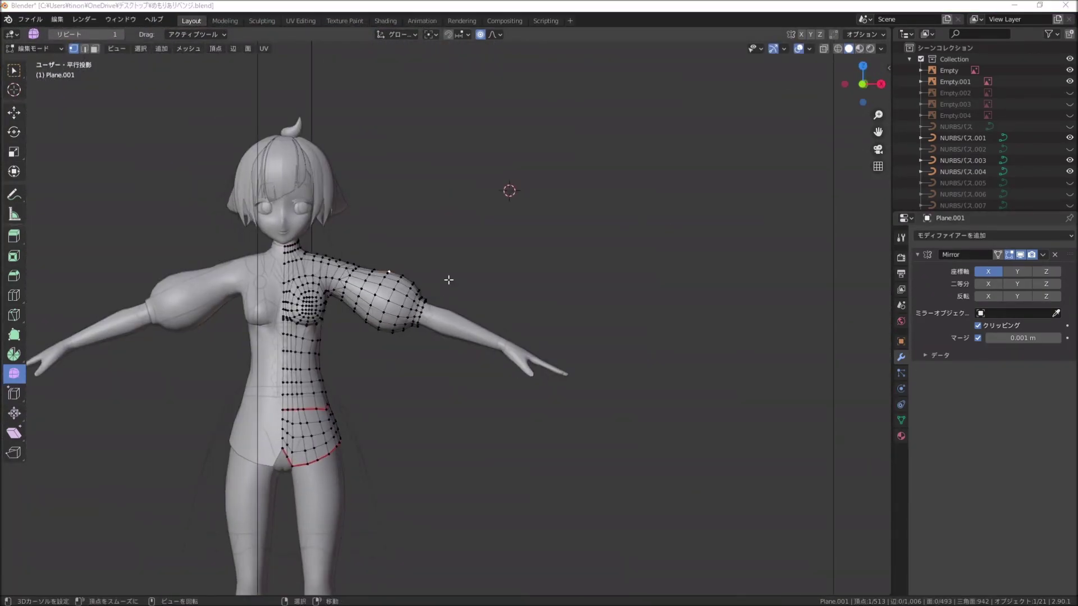
alt+middle_drag(449, 280, 421, 303)
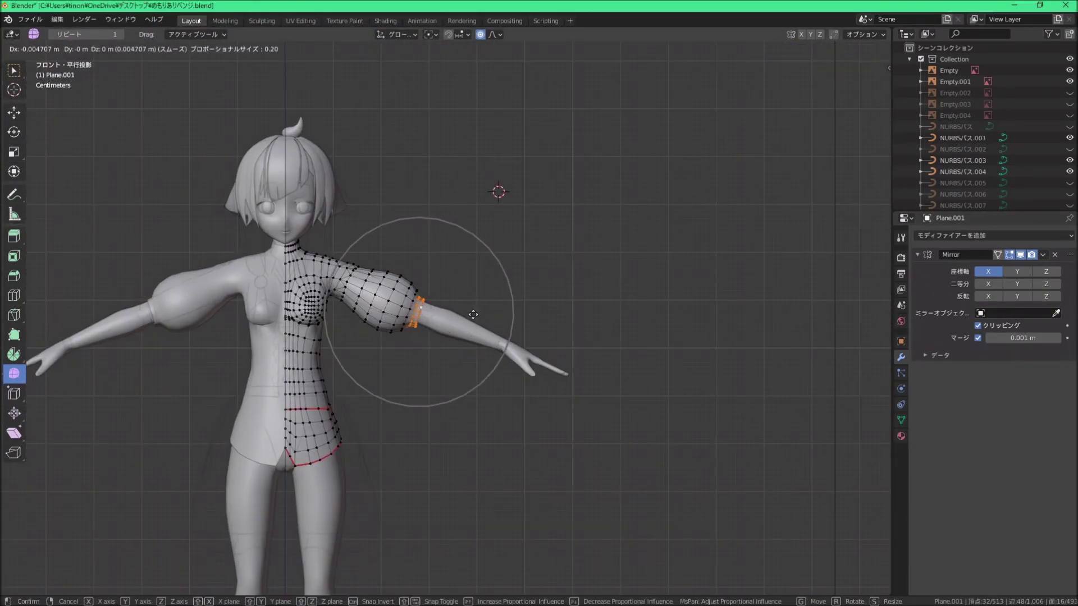
scroll(463, 308, up, 3)
scroll(527, 327, up, 2)
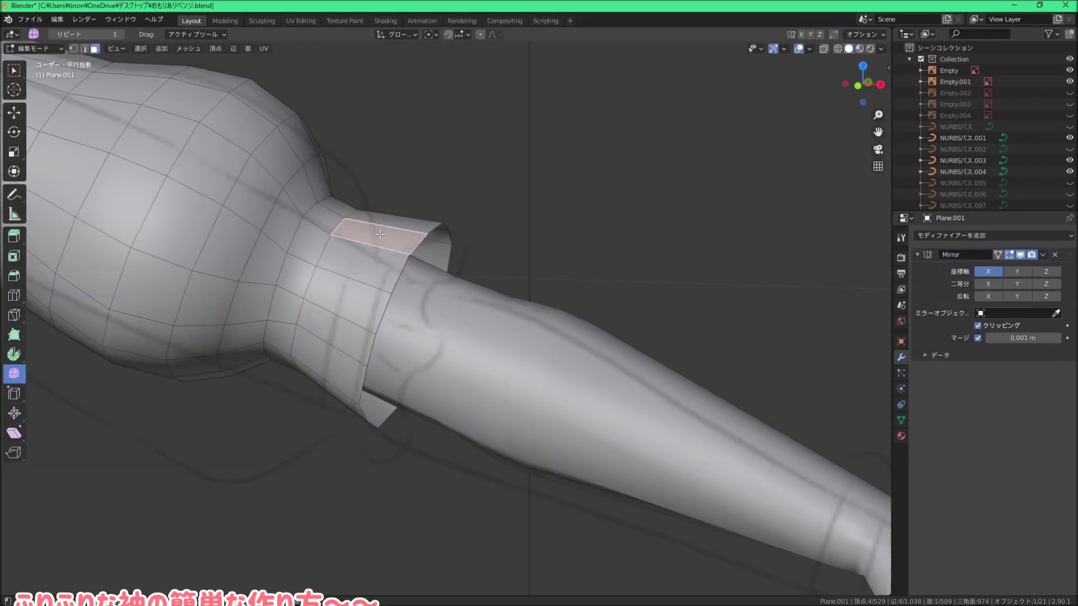
Step: Checker-deselect the sleeve-end face ring so every other face stays selected
mouse_move(376, 247)
middle_down()
mouse_move(309, 206)
mouse_move(414, 264)
middle_up()
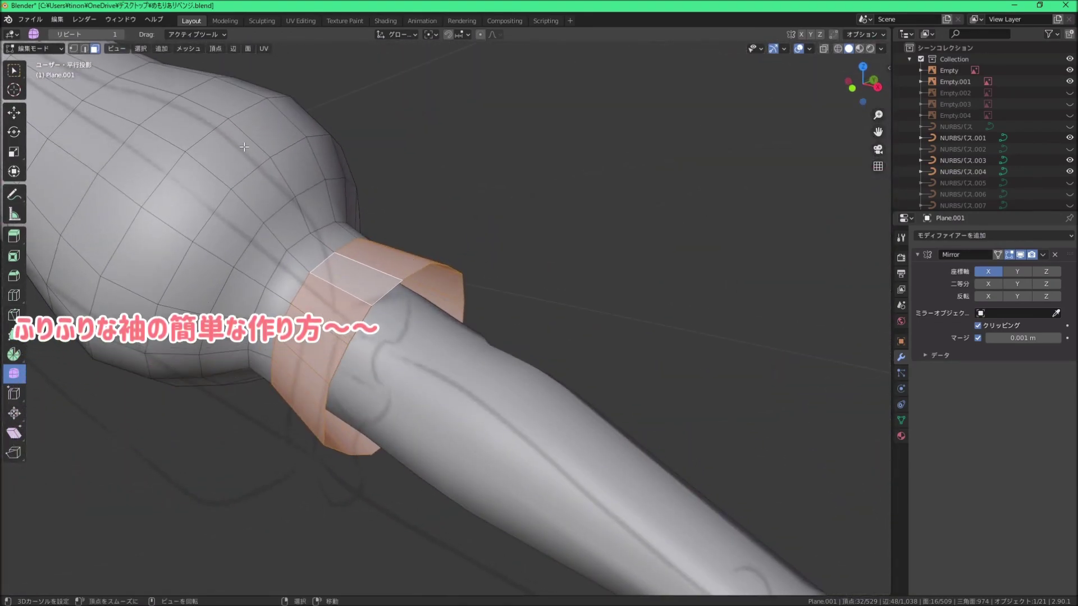
click(145, 48)
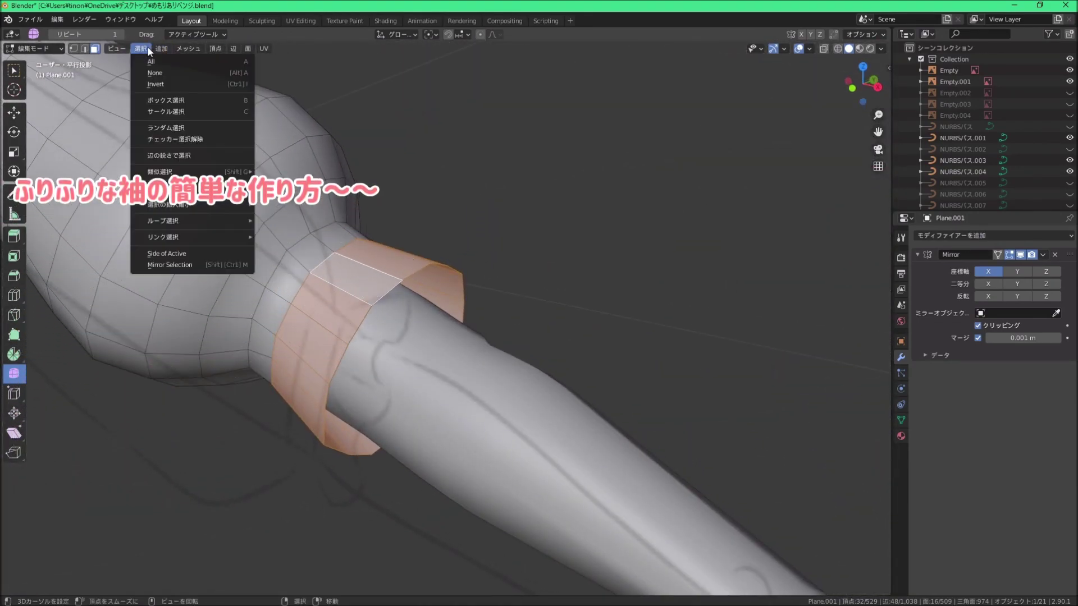
click(201, 139)
mouse_move(372, 200)
middle_down()
mouse_move(192, 236)
mouse_move(216, 161)
mouse_move(389, 173)
mouse_move(330, 314)
mouse_move(225, 62)
middle_up()
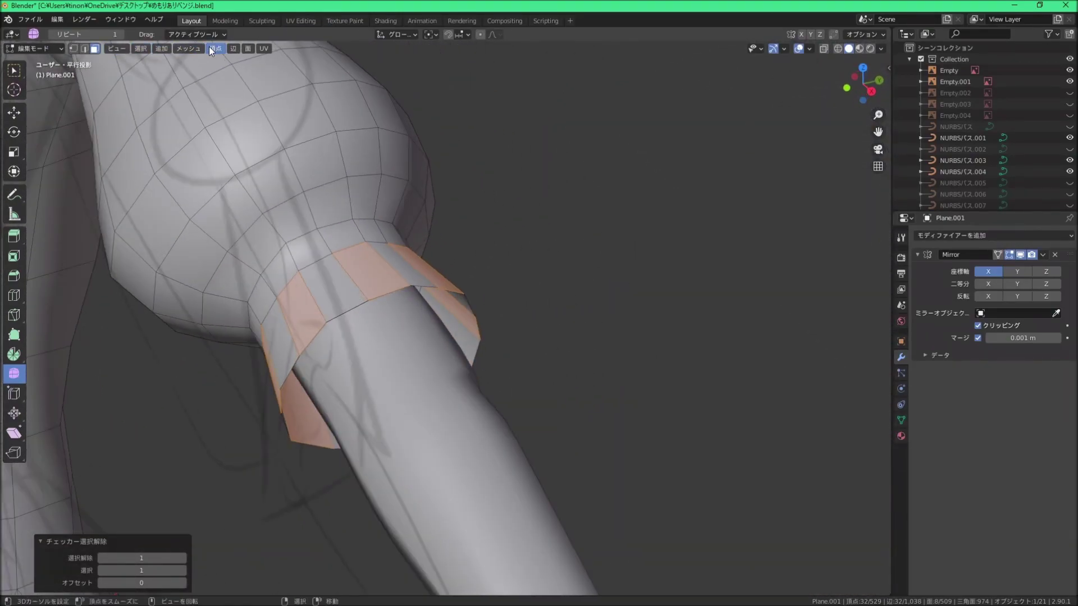
Step: Extrude each remaining ring face individually into blocks
click(248, 48)
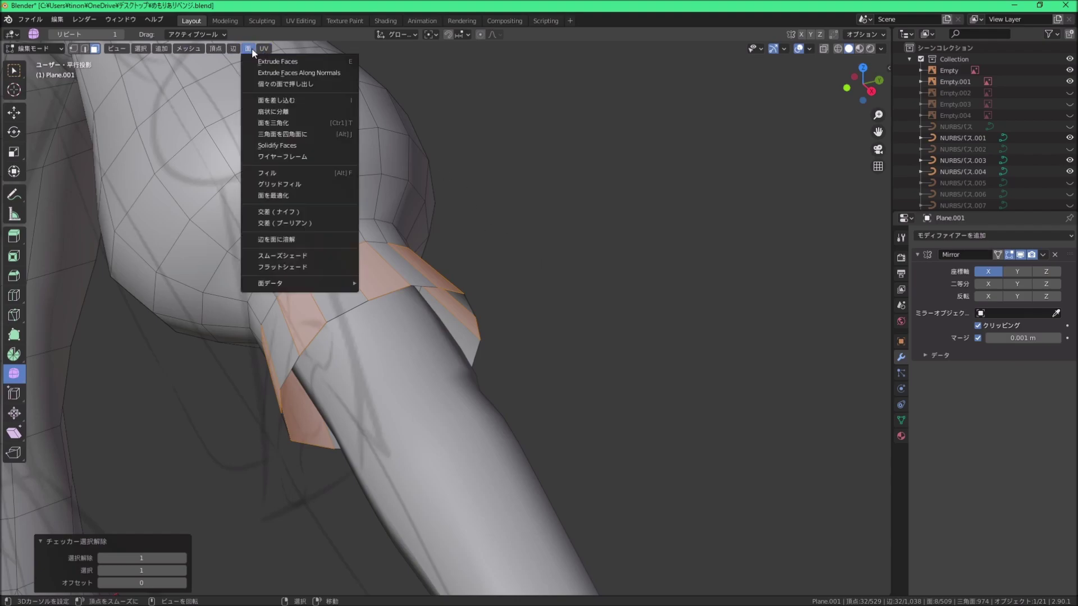
click(285, 84)
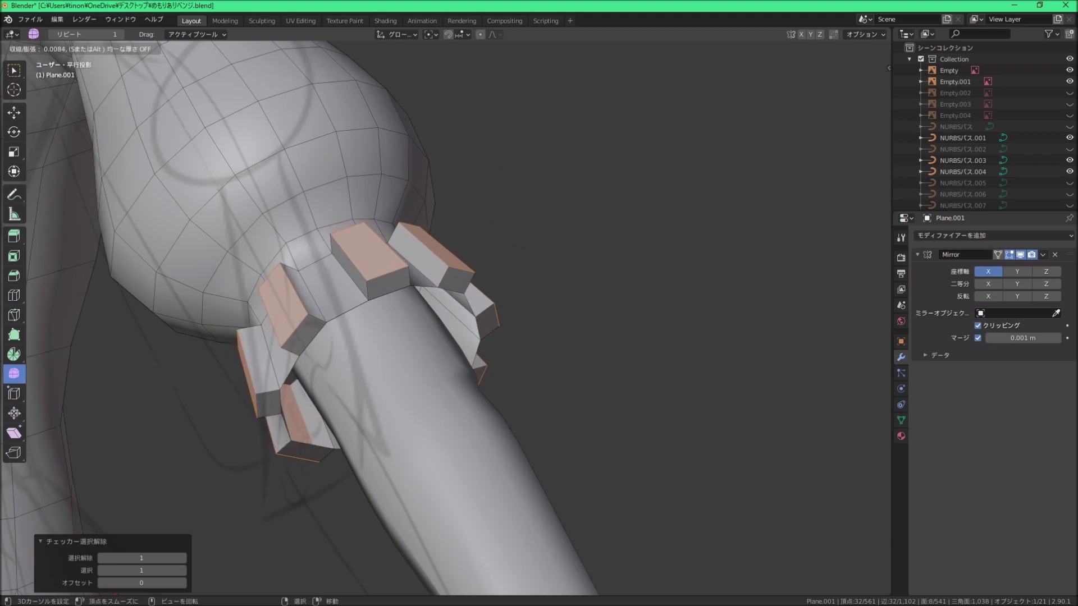
scroll(153, 93, down, 5)
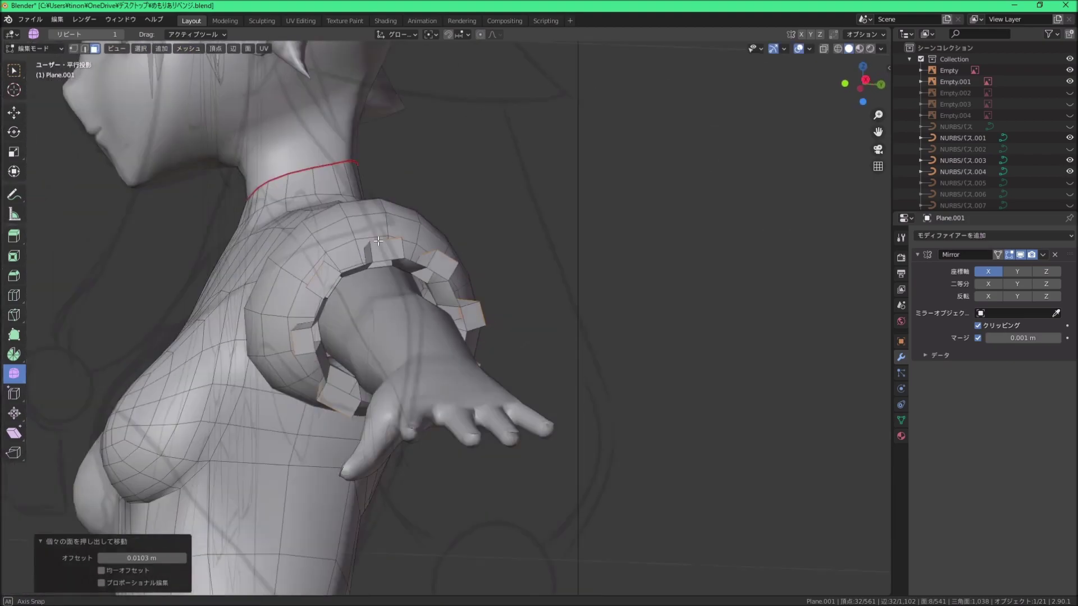
middle_drag(154, 92, 346, 245)
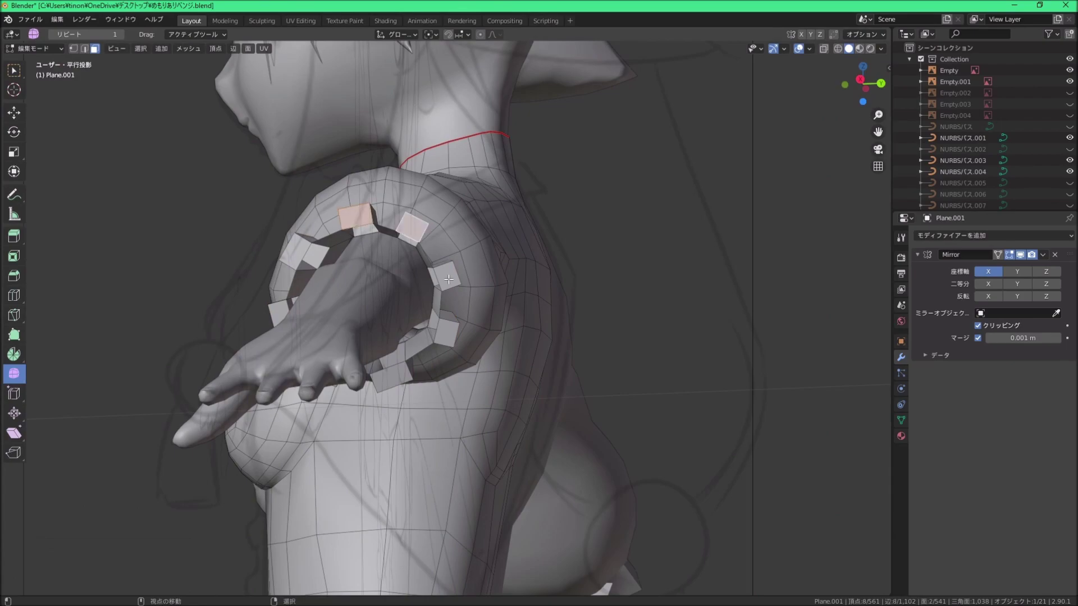
Step: Delete the unwanted faces from the cuff band
shift+click(410, 373)
middle_drag(410, 374, 324, 359)
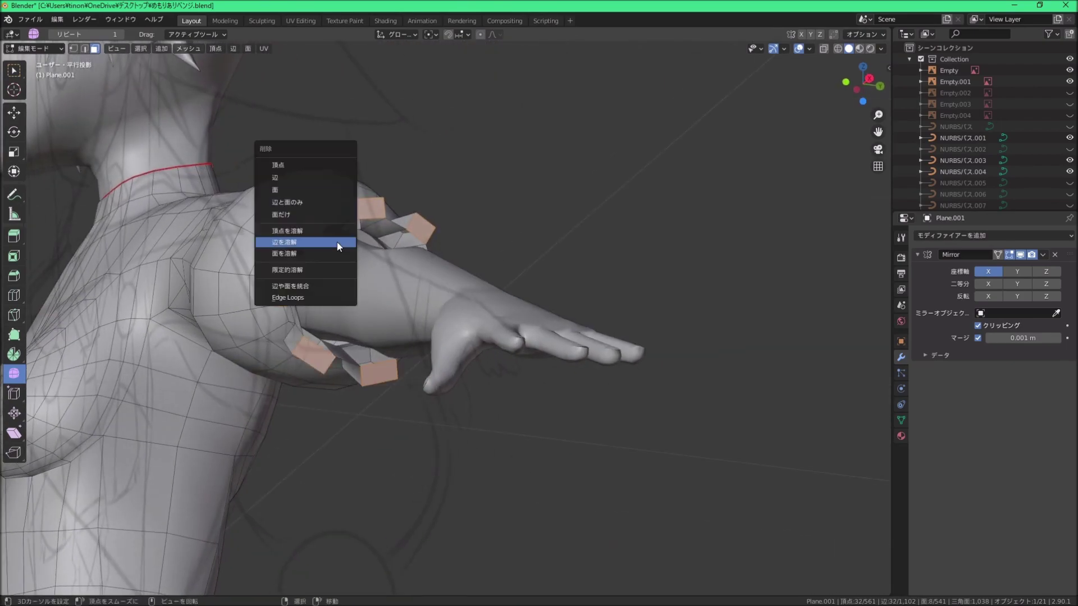
click(275, 190)
mouse_move(275, 189)
middle_down()
mouse_move(88, 88)
mouse_move(493, 266)
middle_up()
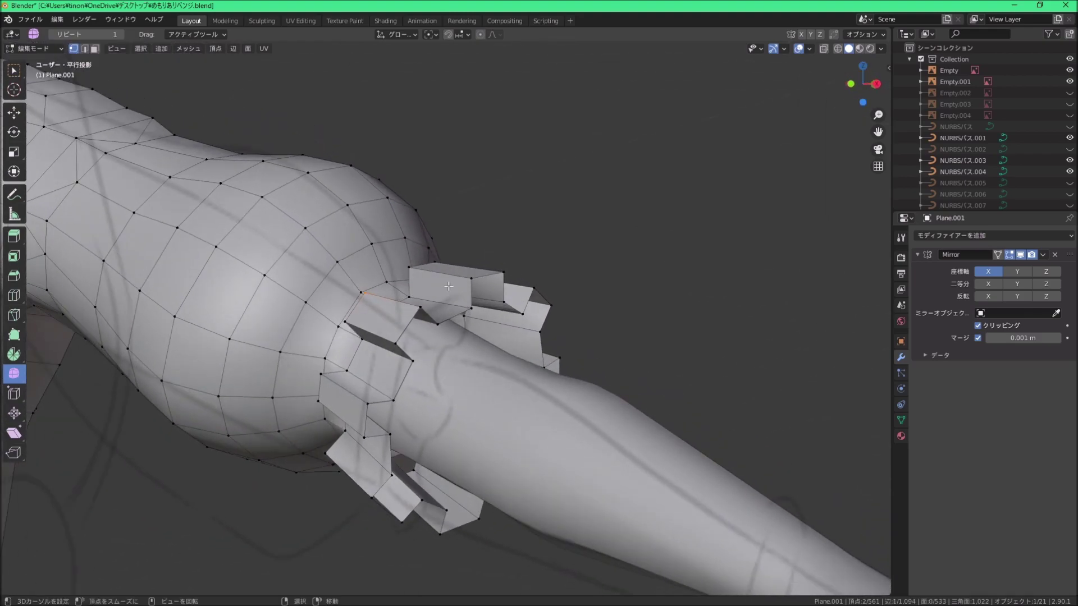
Step: Add a loop cut through the blocks at the sleeve end
alt+click(492, 266)
middle_drag(366, 278, 370, 313)
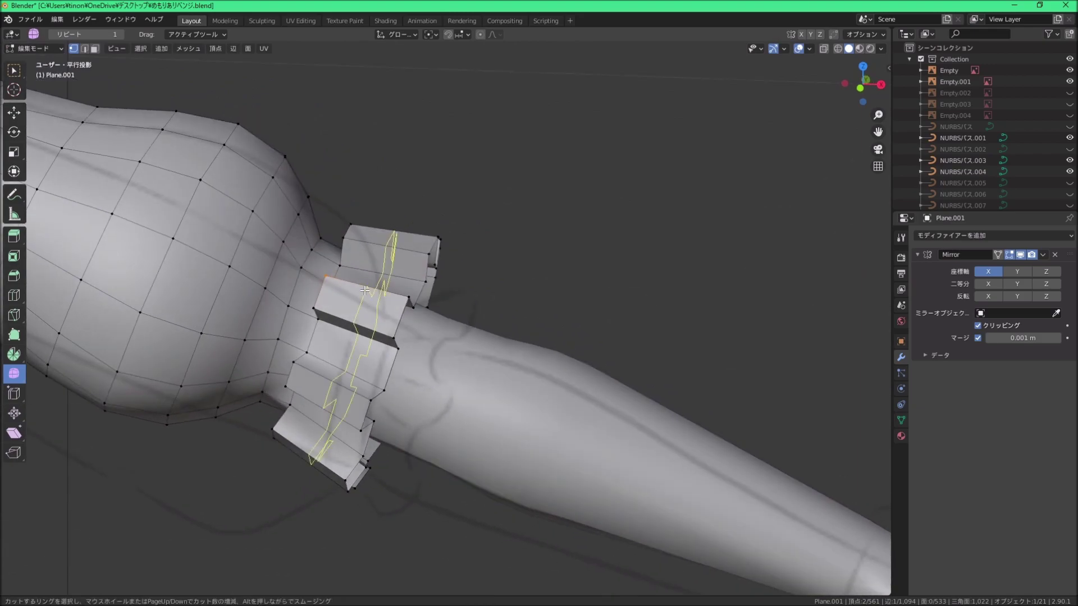
click(365, 290)
middle_drag(365, 290, 361, 258)
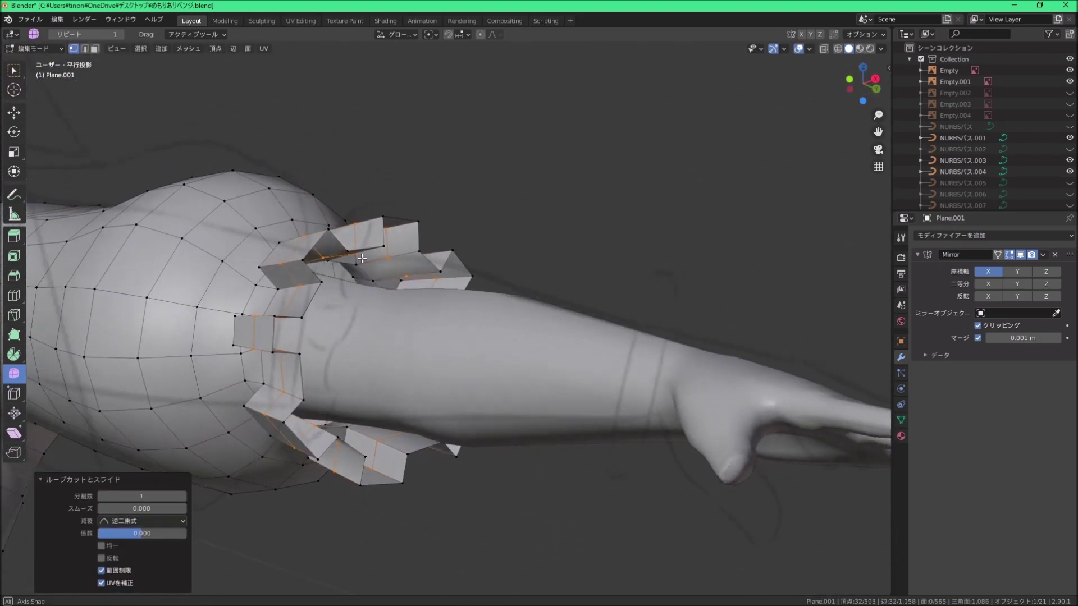
mouse_move(361, 258)
middle_down()
mouse_move(397, 298)
mouse_move(374, 324)
middle_up()
Step: Merge the frill's corner vertex pairs at last, working around the ring
click(374, 324)
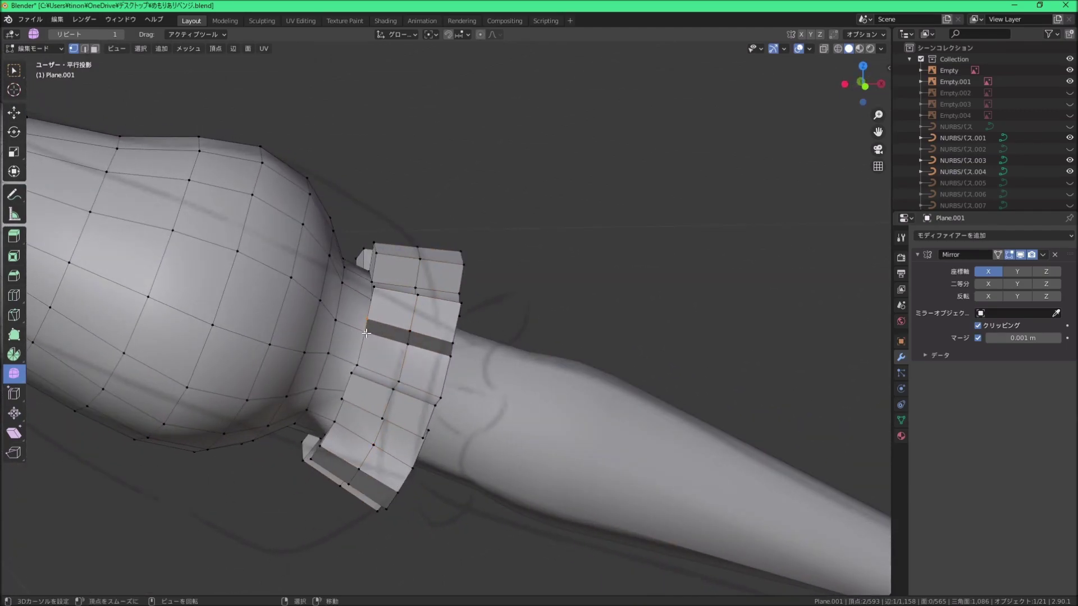
click(366, 332)
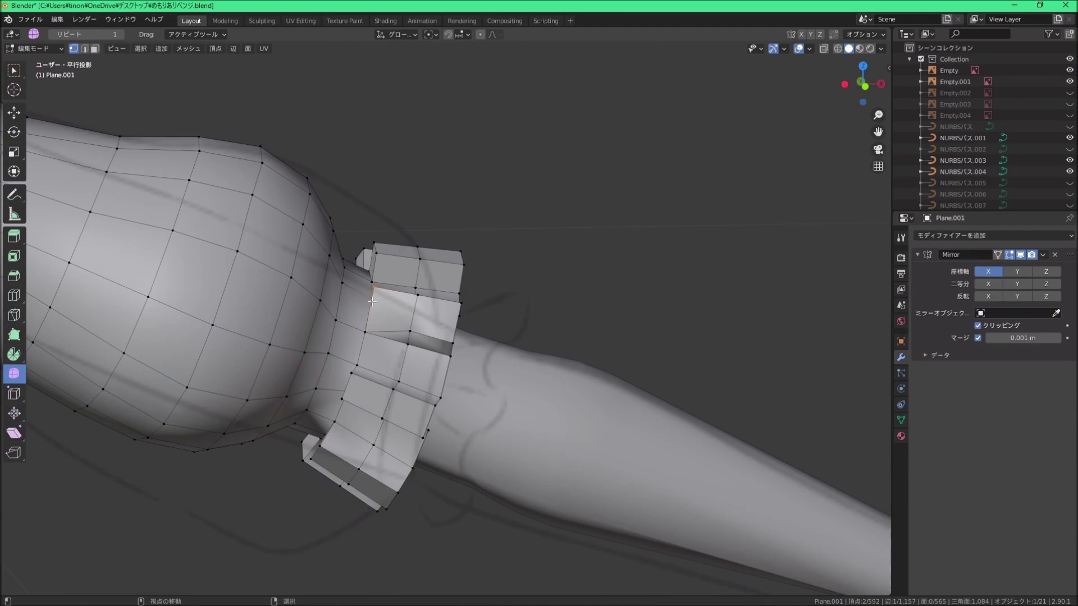
mouse_move(372, 301)
middle_down()
mouse_move(384, 313)
mouse_move(375, 309)
middle_up()
click(383, 313)
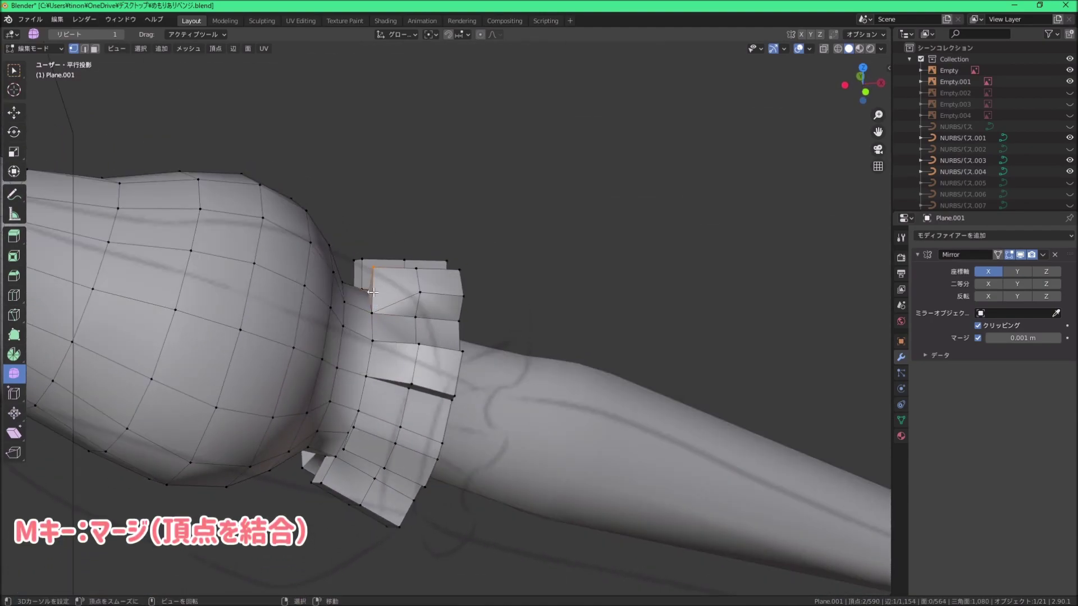
click(376, 303)
mouse_move(376, 303)
middle_down()
mouse_move(394, 340)
mouse_move(436, 329)
mouse_move(402, 275)
mouse_move(440, 337)
mouse_move(452, 331)
middle_up()
shift+click(436, 329)
key(m)
key(m)
click(410, 296)
key(m)
click(401, 275)
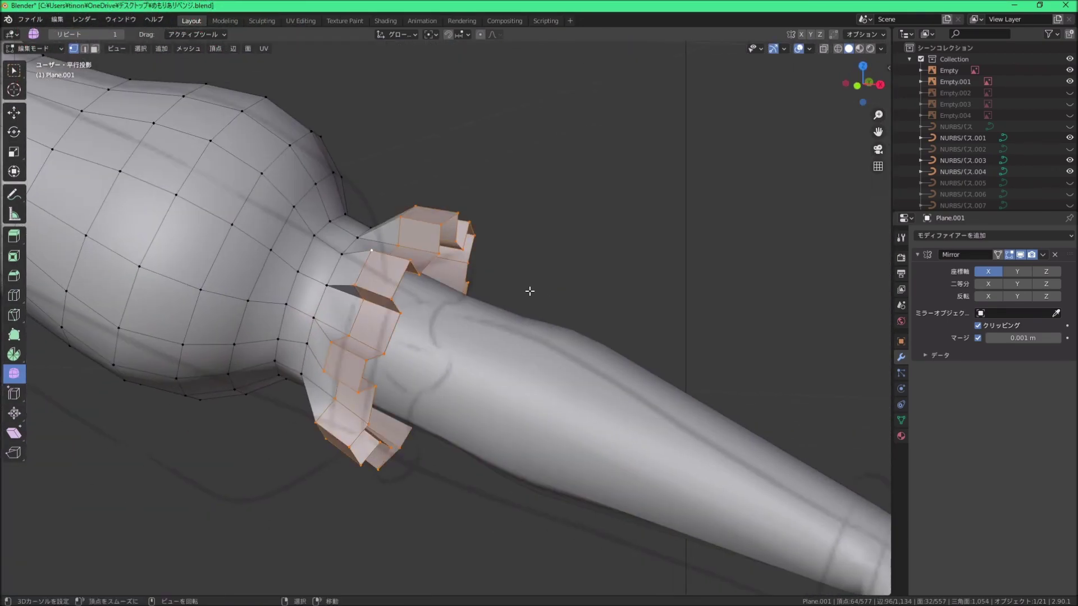
Step: Reselect the frill from a side view and smooth its vertices to 0.351
middle_drag(552, 290, 468, 262)
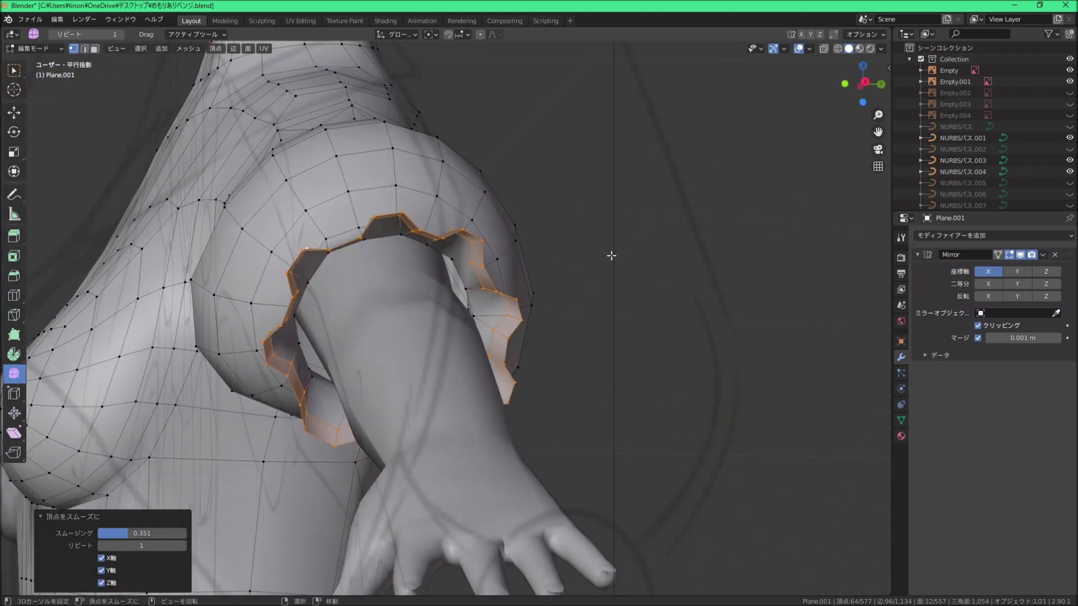
scroll(611, 255, down, 4)
mouse_move(611, 256)
middle_down()
mouse_move(528, 294)
mouse_move(288, 282)
mouse_move(470, 258)
mouse_move(426, 270)
middle_up()
scroll(449, 290, up, 4)
click(449, 290)
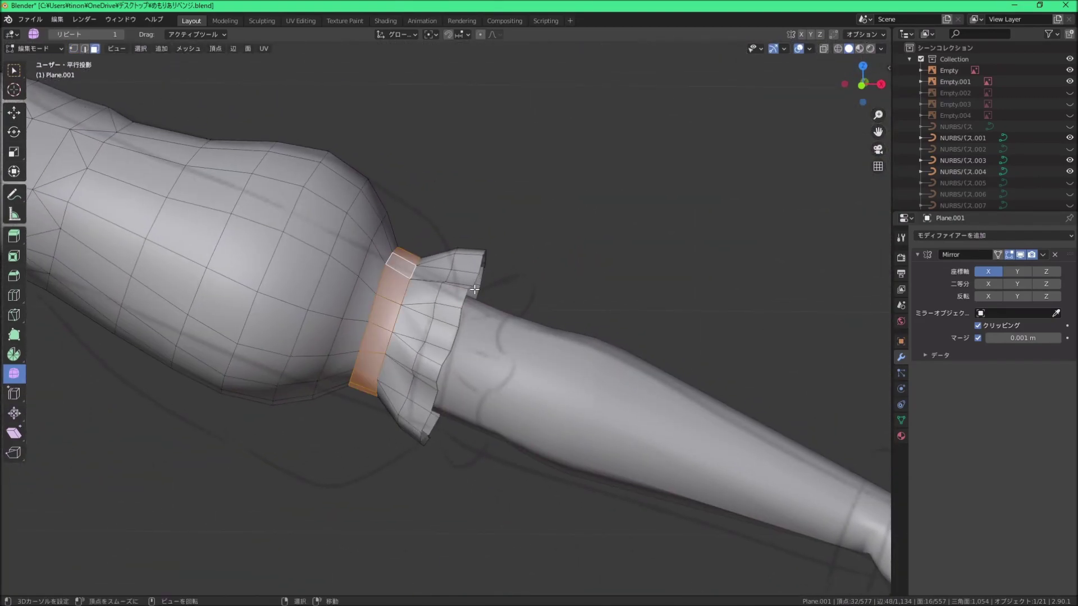
Step: Extrude the face band just above the frill in place, ready to push outward
scroll(474, 290, down, 2)
scroll(475, 289, up, 3)
middle_drag(474, 289, 313, 280)
middle_drag(485, 229, 505, 284)
right_click(548, 272)
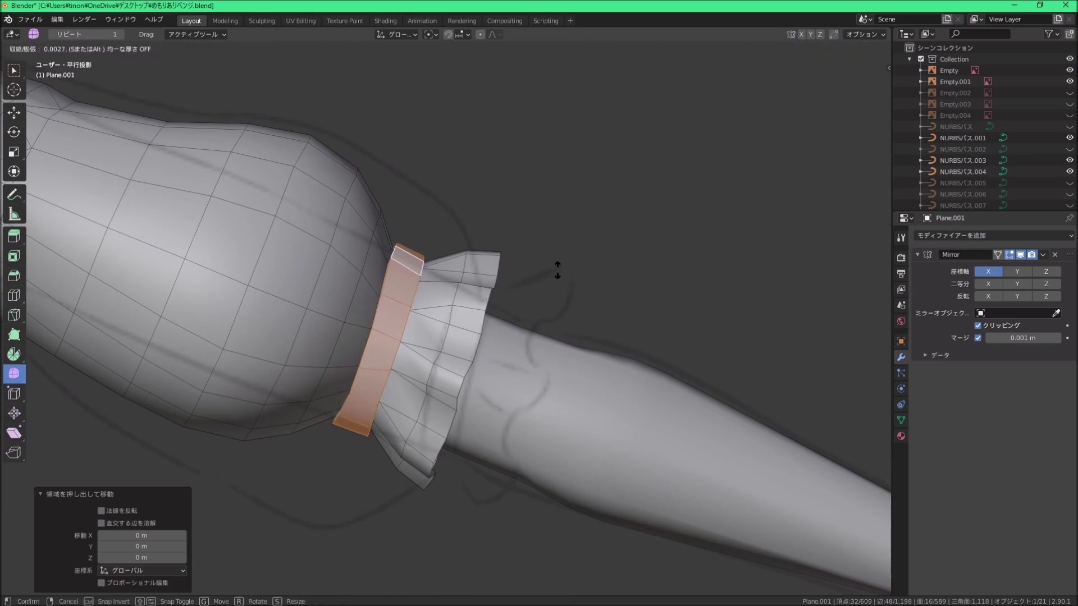
Step: Set the cuff band offset to 0.0019 m and start a knife cut in front view
click(551, 270)
scroll(551, 270, down, 5)
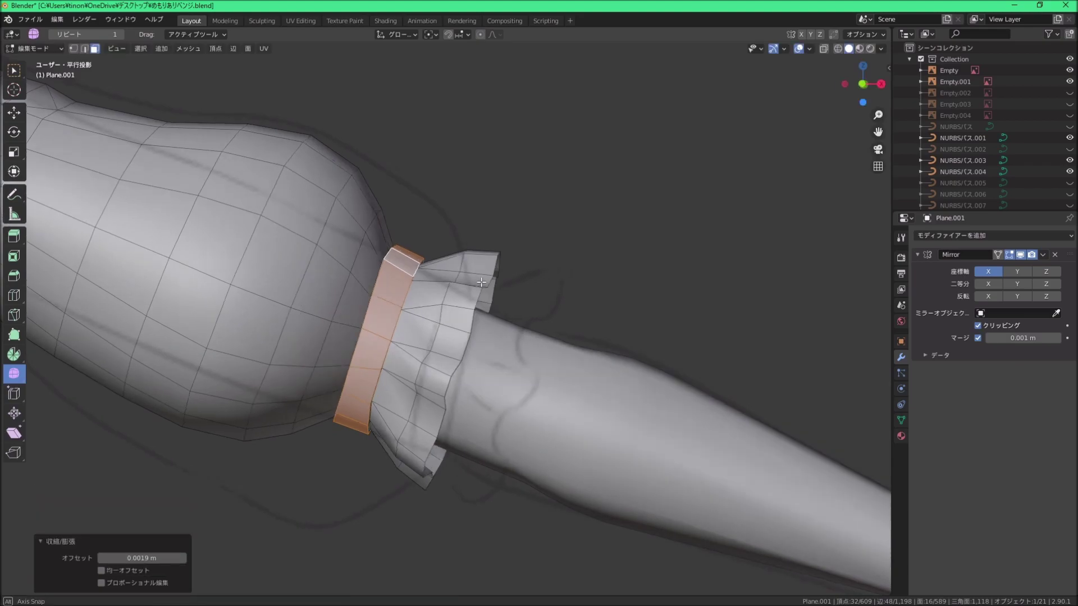
middle_drag(505, 269, 427, 275)
key(KP_1)
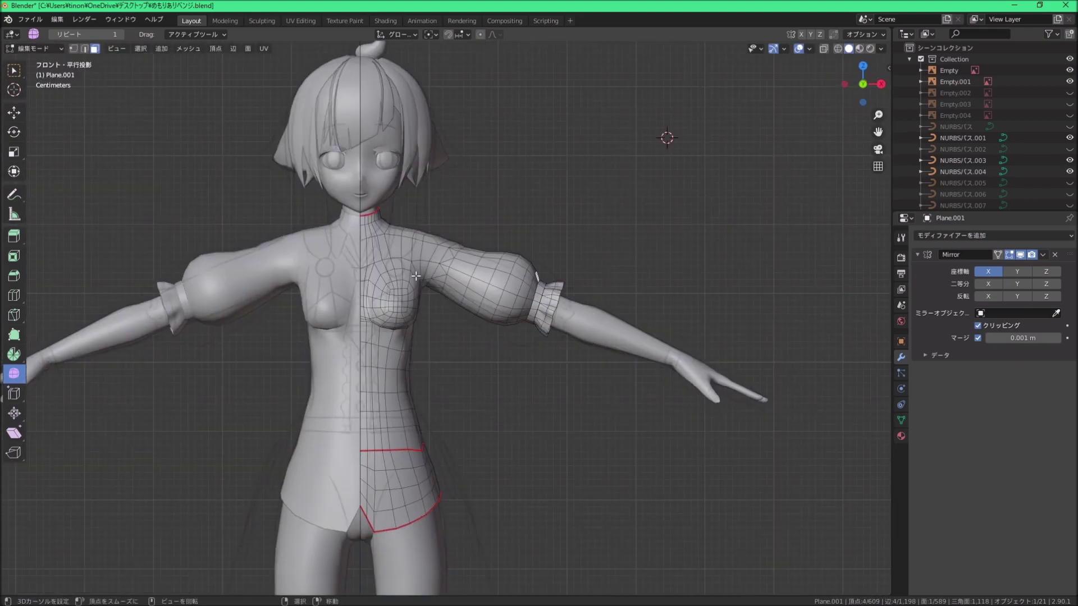
scroll(366, 220, up, 7)
key(k)
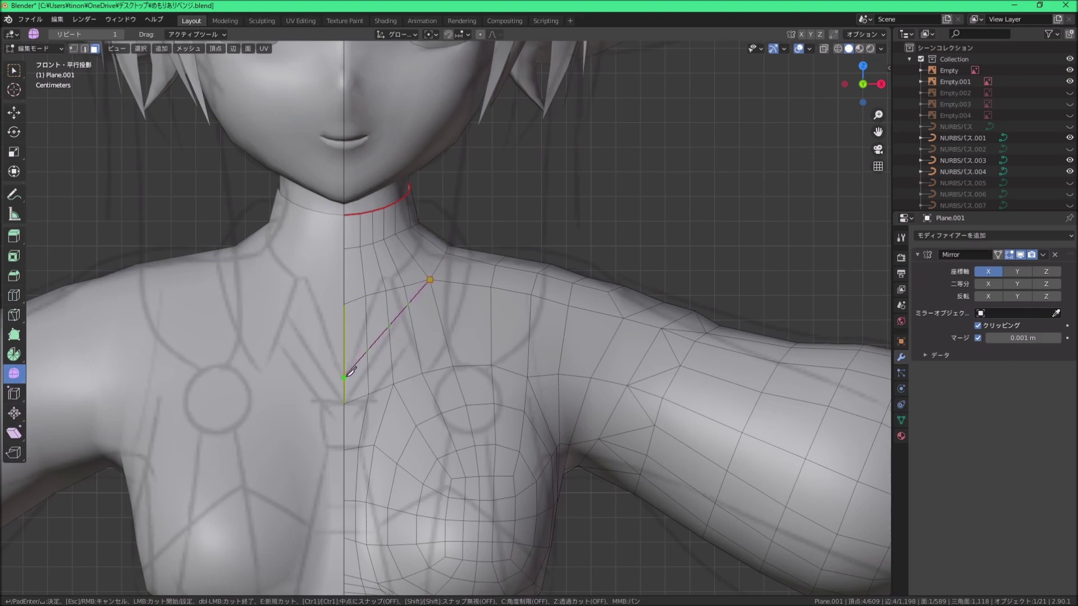
Step: Finish the knife cut around the neck side and select its edges as a path
mouse_move(533, 328)
middle_down()
mouse_move(383, 352)
mouse_move(372, 333)
middle_up()
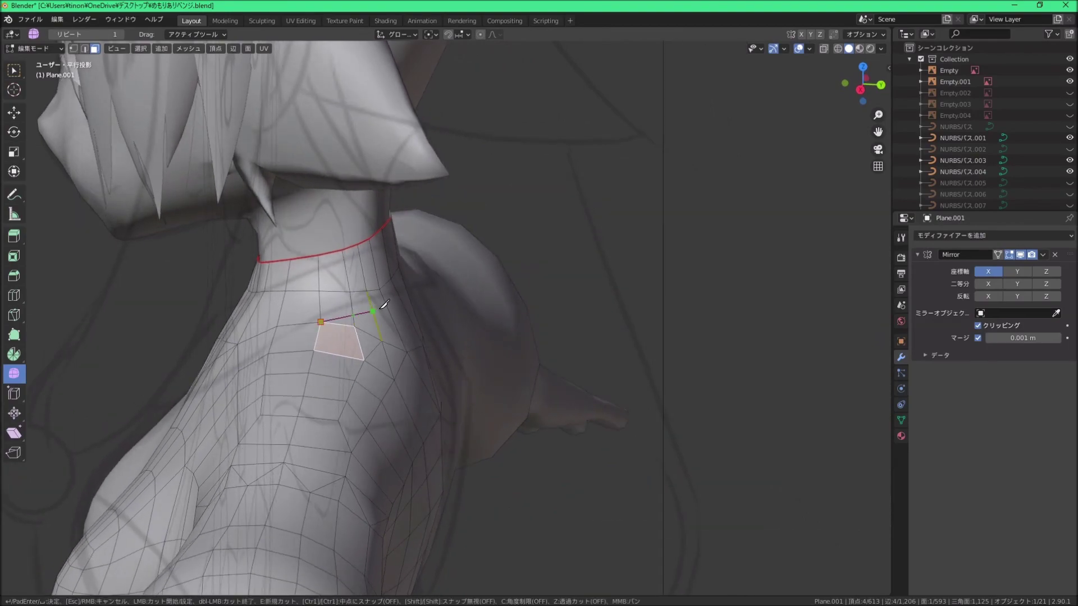
key(KP_3)
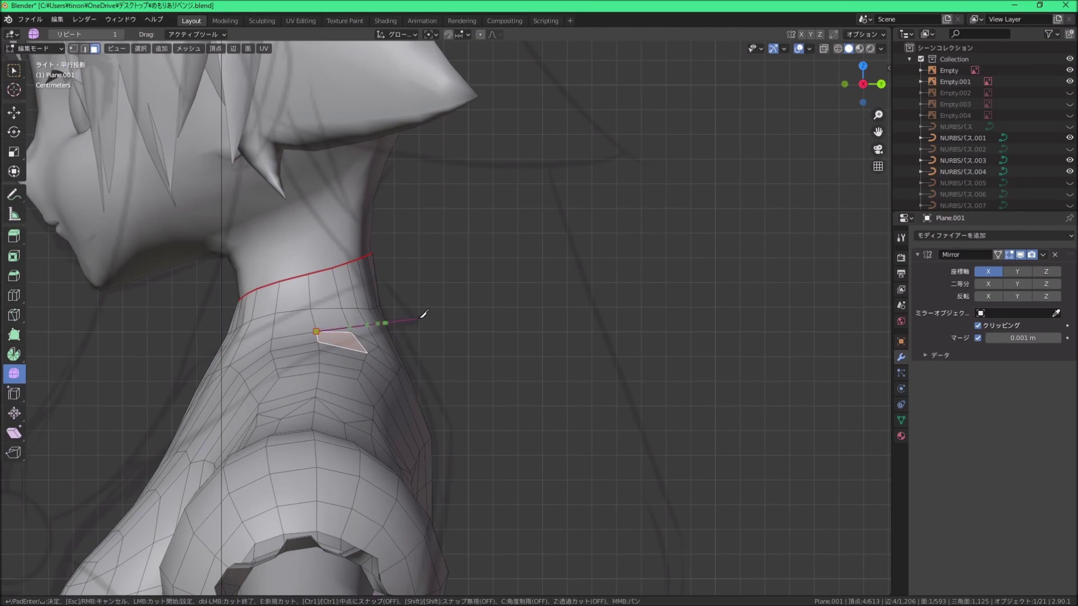
middle_drag(428, 320, 382, 315)
alt+click(413, 336)
click(86, 51)
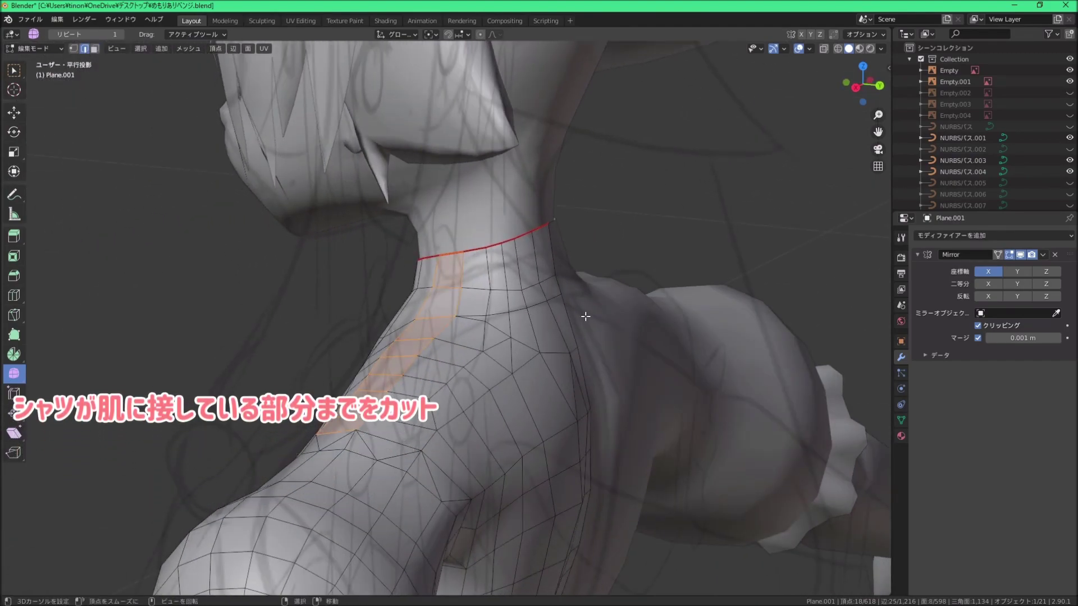
click(554, 293)
mouse_move(554, 293)
middle_down()
mouse_move(409, 430)
mouse_move(471, 403)
mouse_move(415, 399)
middle_up()
ctrl+click(409, 430)
Step: Mark the cut as a seam and select the linked upper shirt piece
right_click(471, 403)
click(470, 403)
click(93, 50)
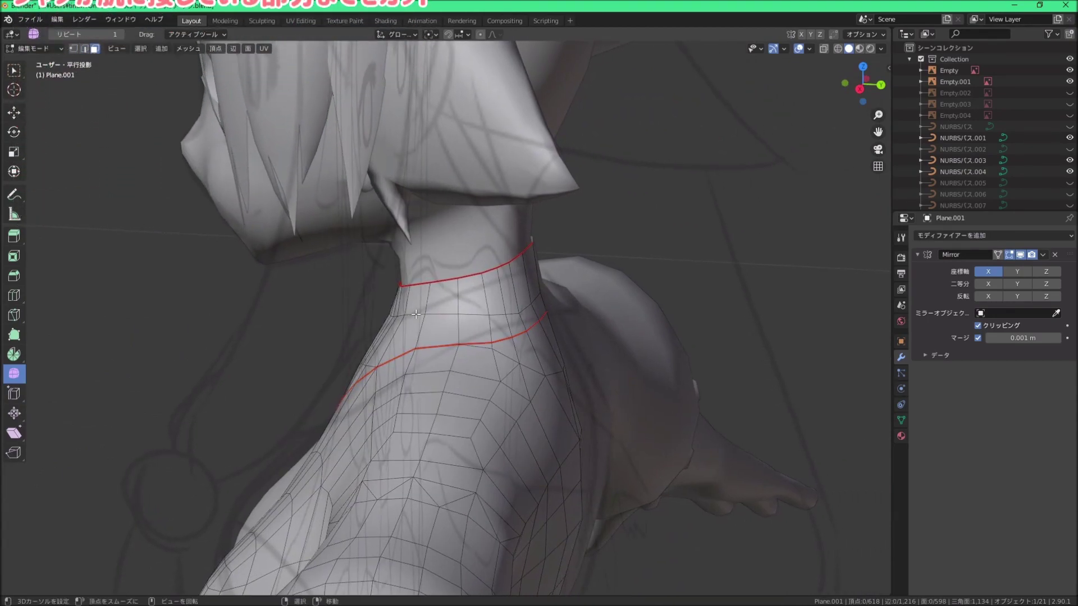
key(l)
middle_drag(415, 314, 540, 305)
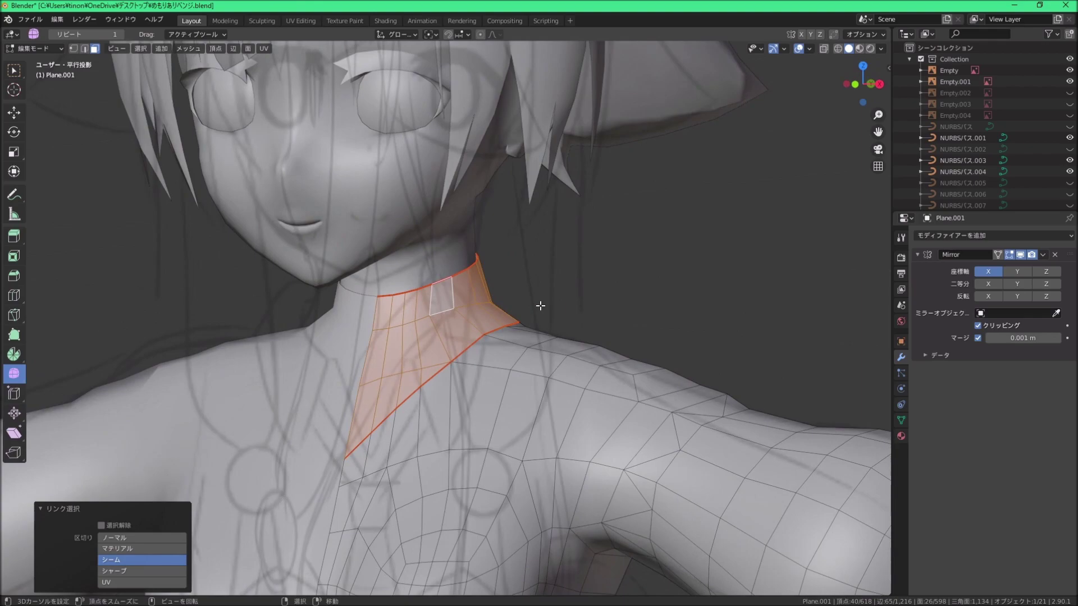
Step: Delete the selected upper shirt faces above the seam
key(x)
click(540, 305)
middle_drag(540, 305, 378, 326)
Step: Select the neckline seam edge and extrude it upward about 0.0203 m
key(2)
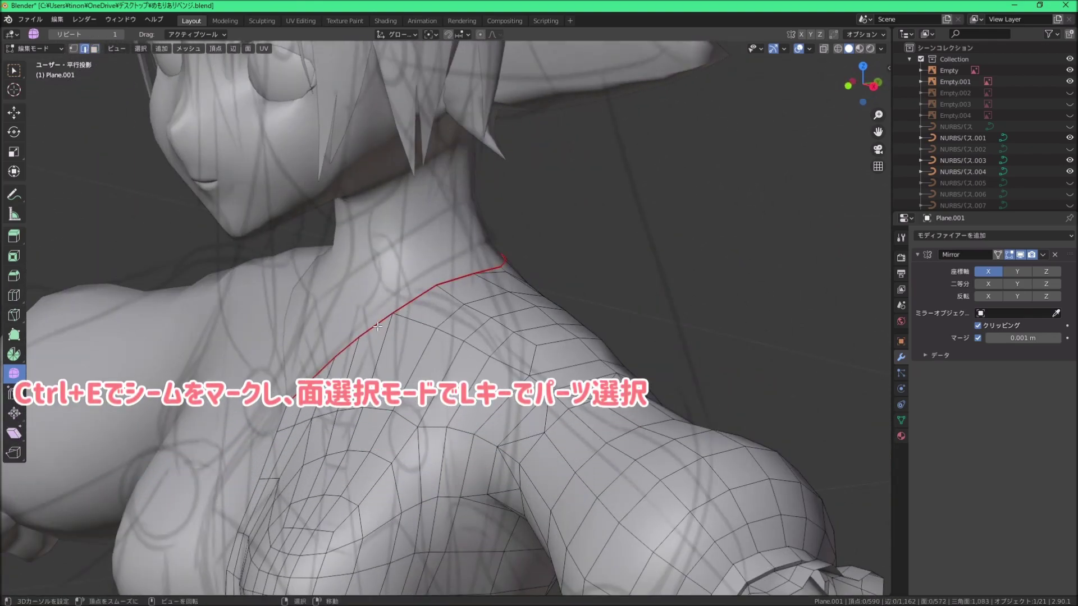
alt+click(378, 326)
alt+middle_drag(378, 326, 422, 302)
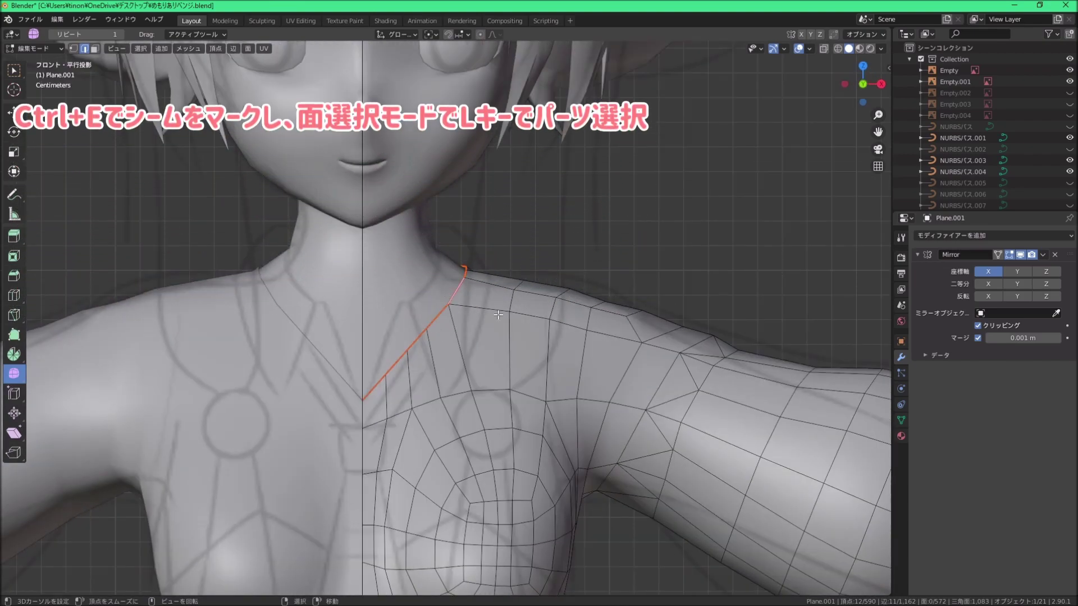
key(e)
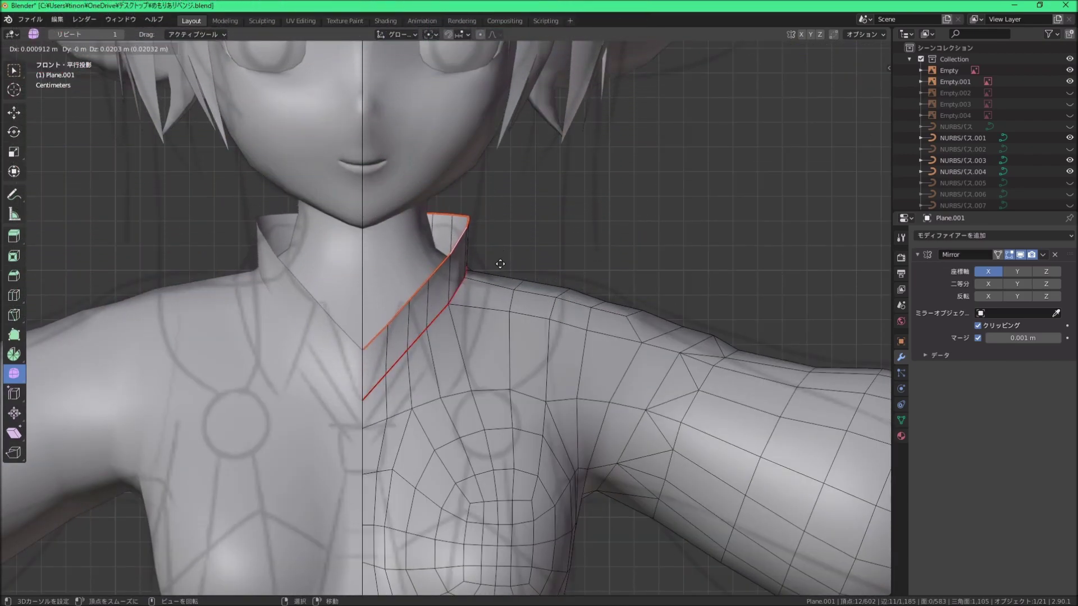
Step: Confirm the raised collar strip and merge duplicate collar vertices at last
click(502, 256)
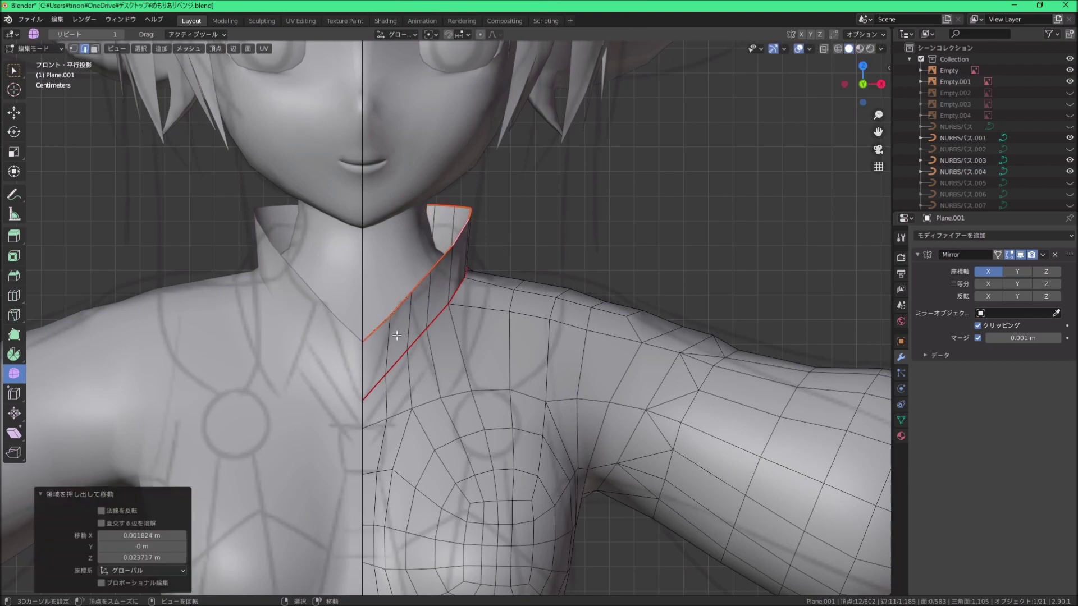
click(73, 48)
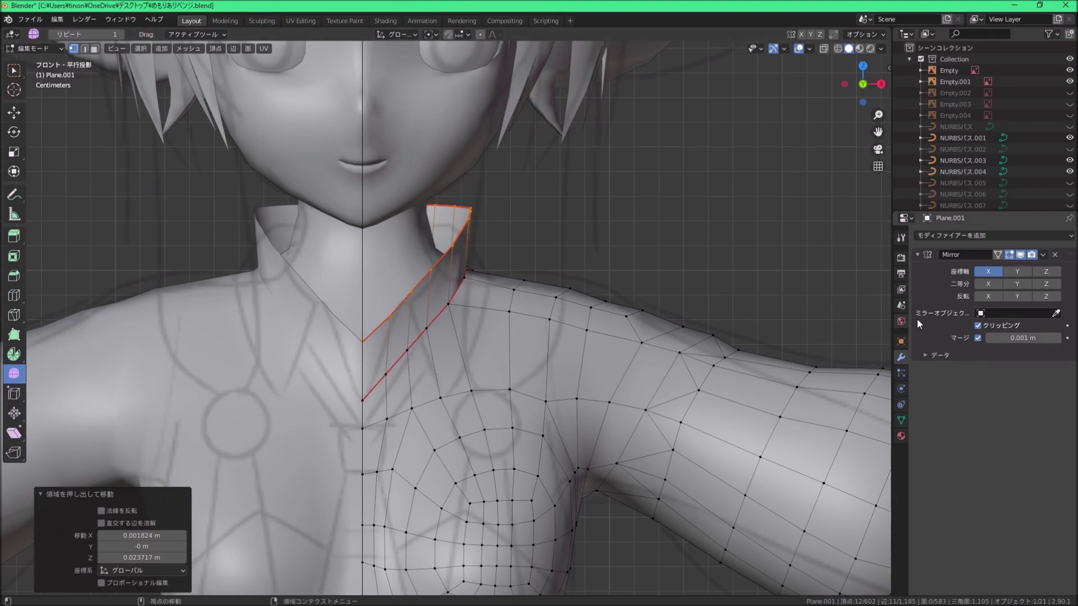
click(348, 343)
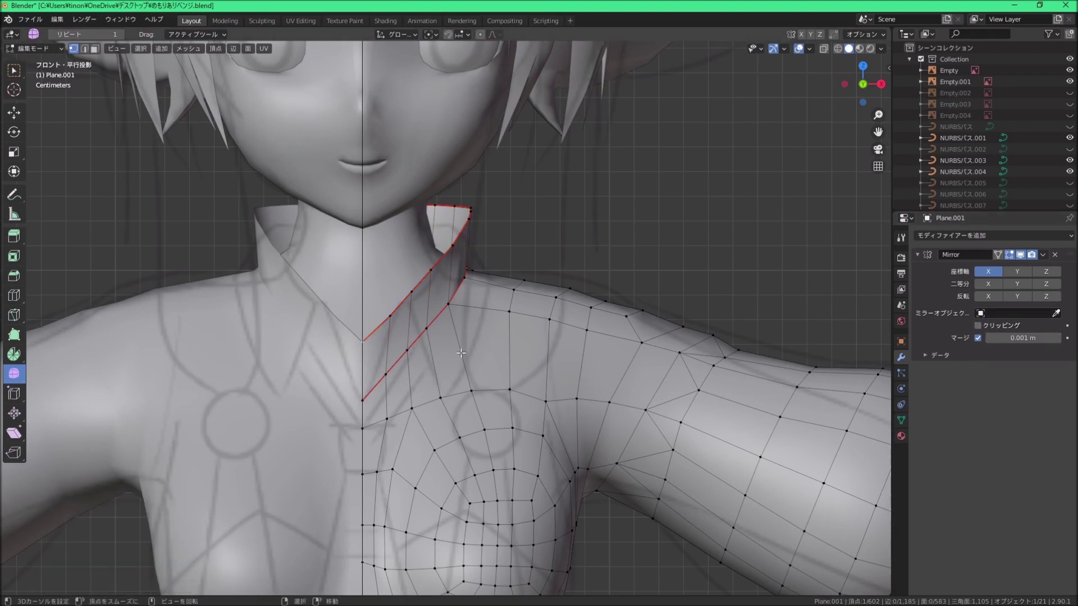
click(487, 340)
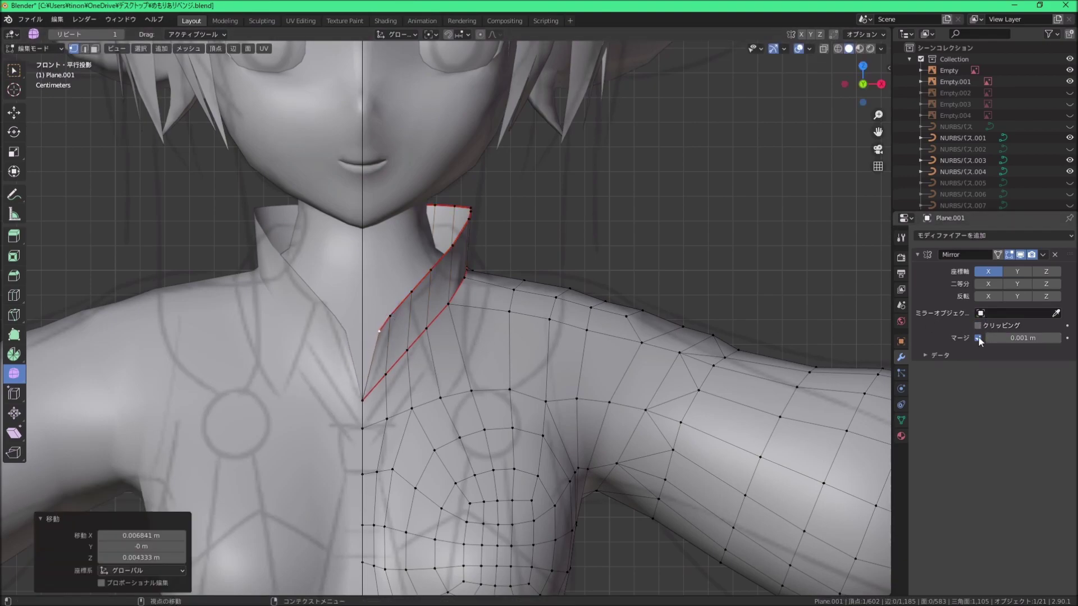
scroll(496, 352, up, 4)
shift+click(331, 313)
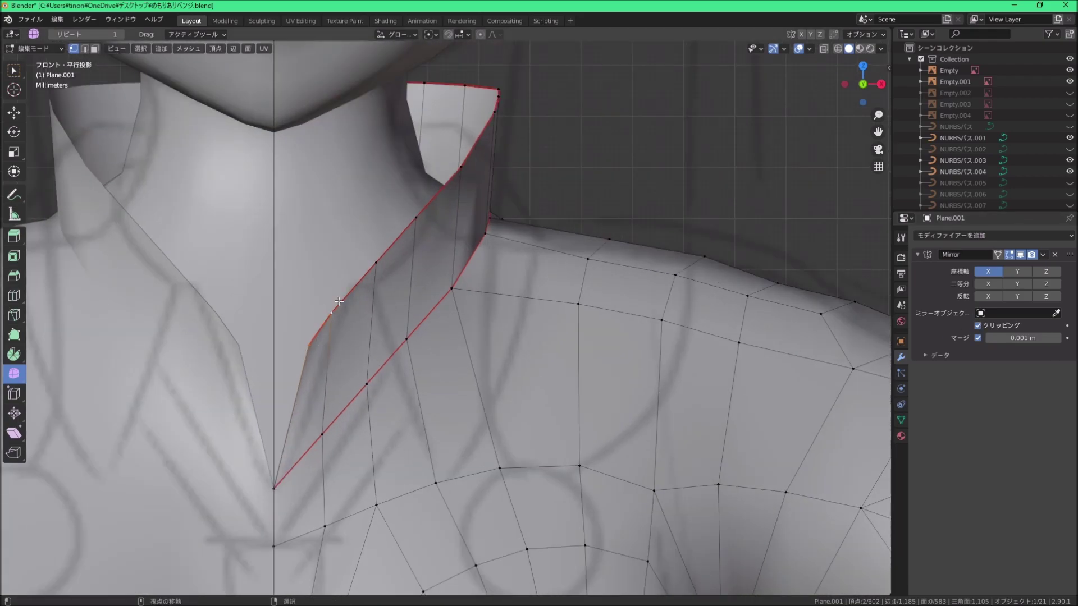
scroll(327, 340, down, 4)
mouse_move(393, 337)
middle_down()
mouse_move(434, 342)
mouse_move(503, 256)
middle_up()
click(433, 342)
Step: Reshape the collar's top edge in side view, lowering it toward the chest opening
ctrl+click(504, 256)
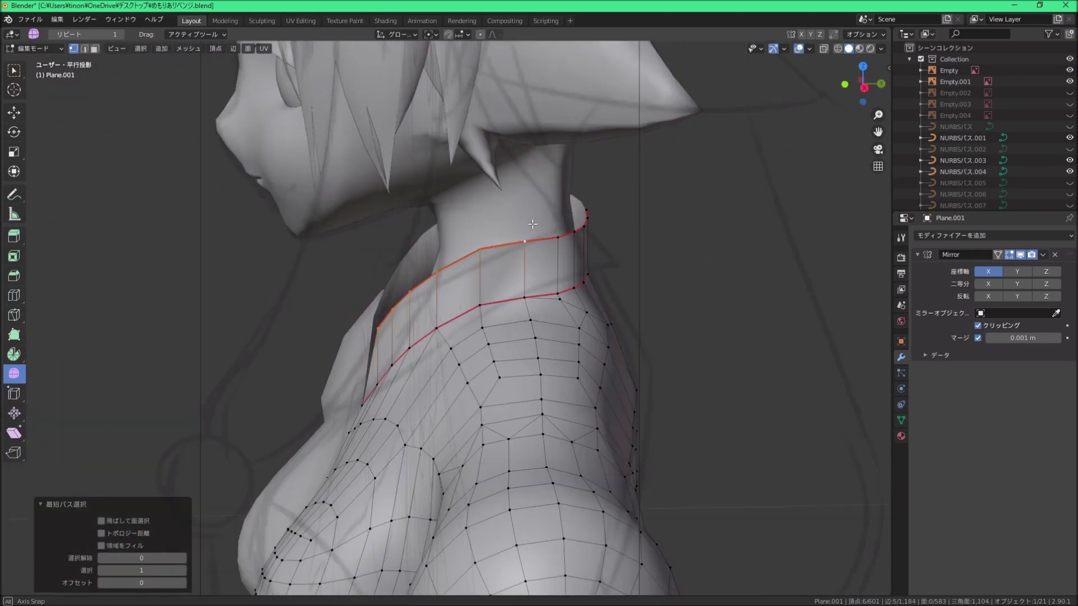
mouse_move(567, 244)
middle_down()
mouse_move(608, 242)
mouse_move(571, 254)
middle_up()
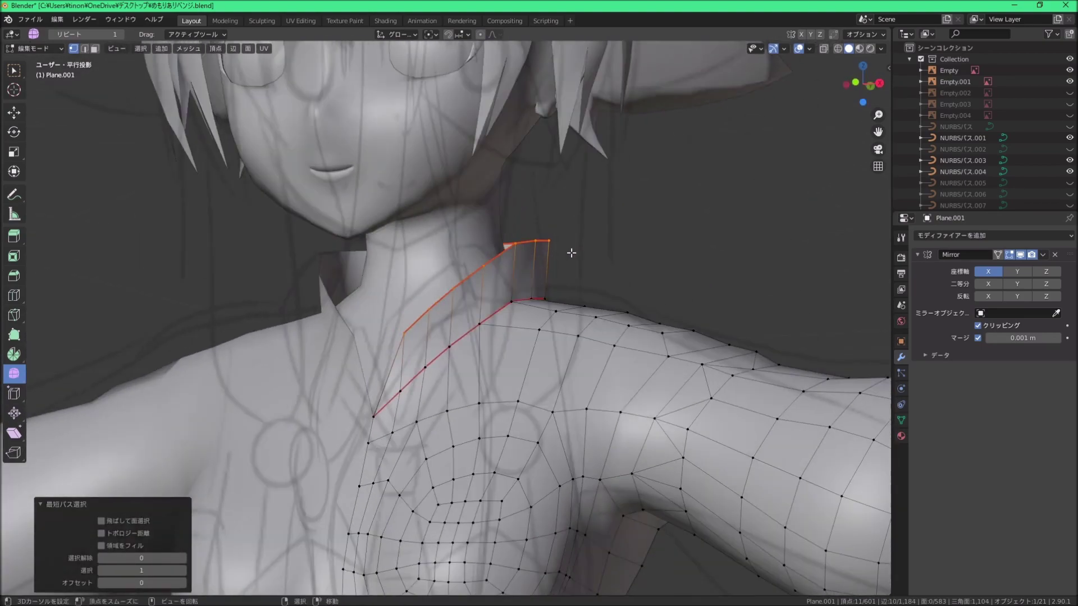
key(KP_1)
key(KP_3)
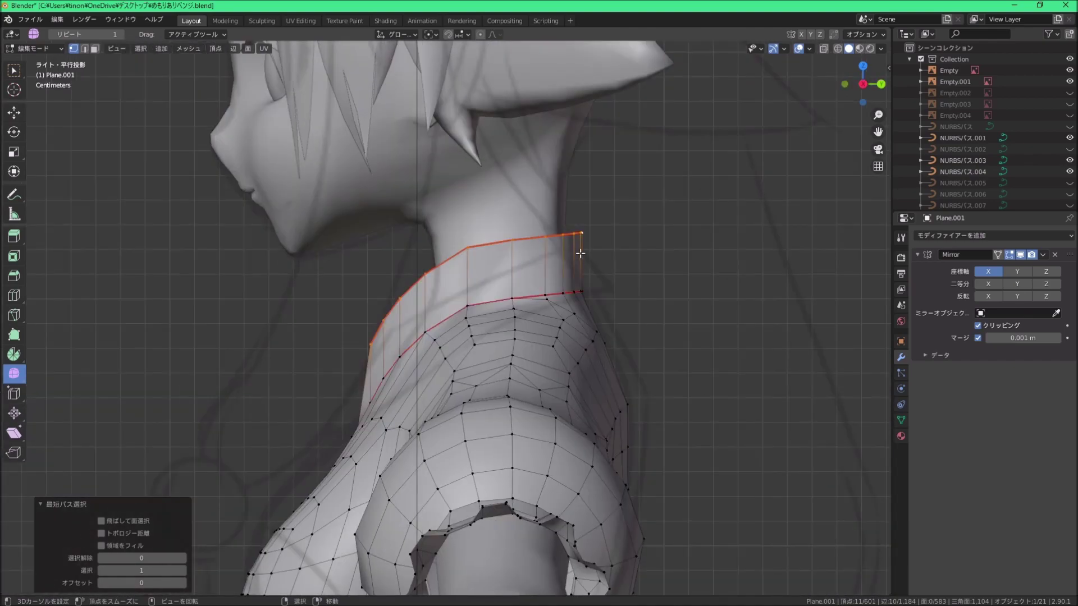
click(581, 262)
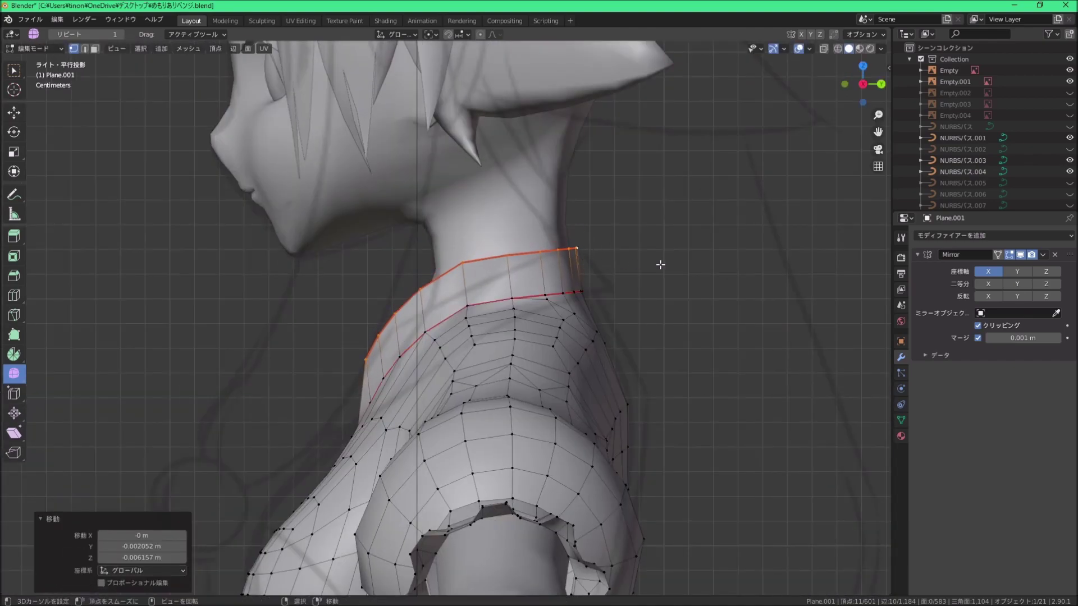
click(509, 256)
mouse_move(509, 255)
mouse_down()
mouse_move(419, 286)
mouse_move(400, 327)
mouse_move(357, 365)
mouse_move(375, 363)
mouse_up()
mouse_move(375, 363)
middle_down()
mouse_move(457, 355)
mouse_move(398, 332)
middle_up()
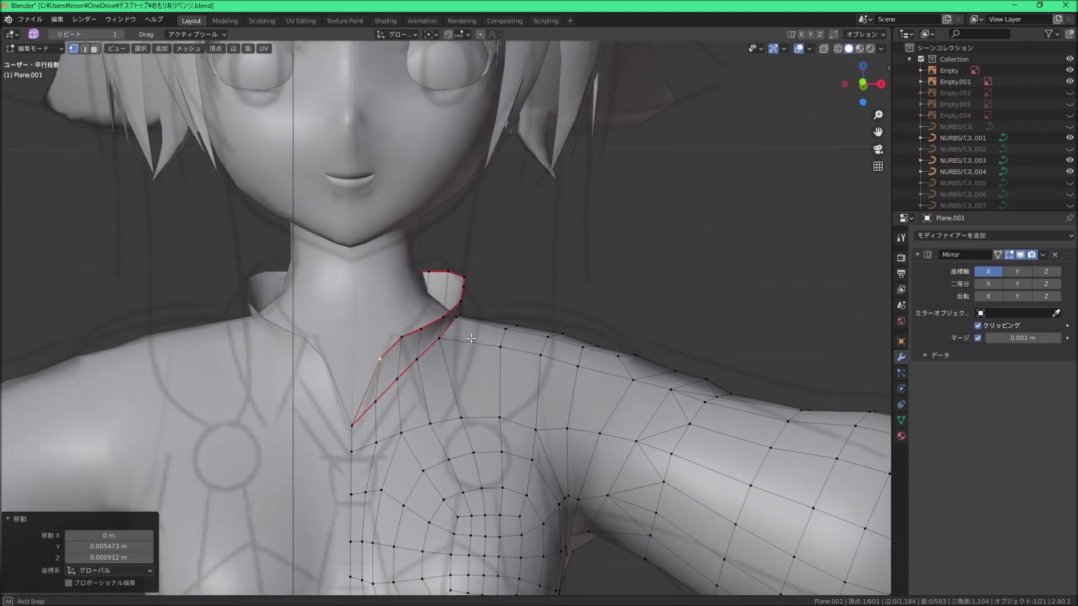
Step: Move the collar vertices one by one in front view to line up with the collar tip
click(398, 332)
click(405, 344)
click(429, 330)
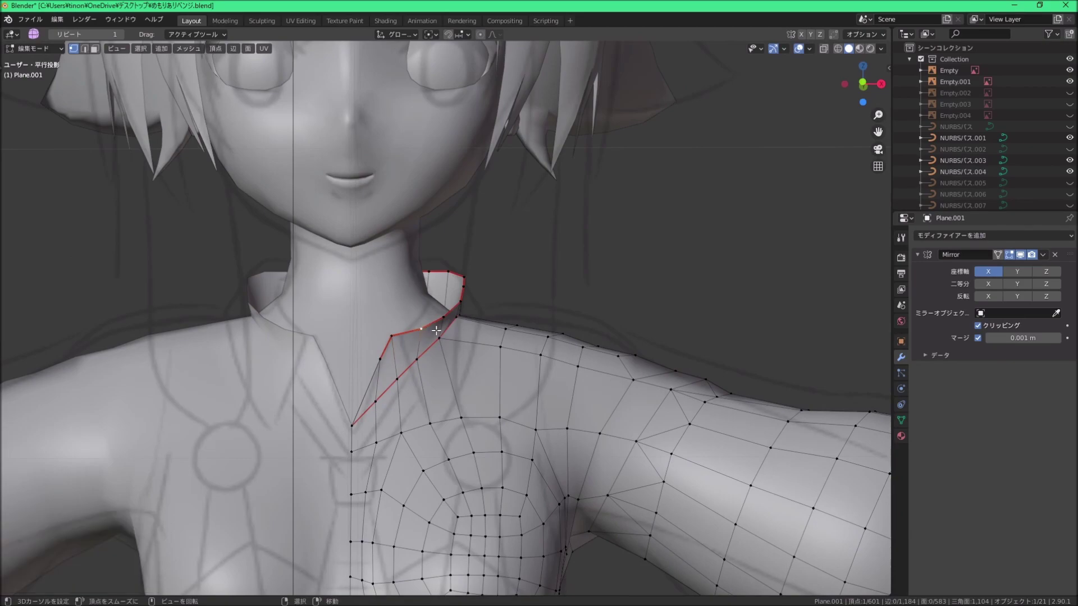
key(KP_1)
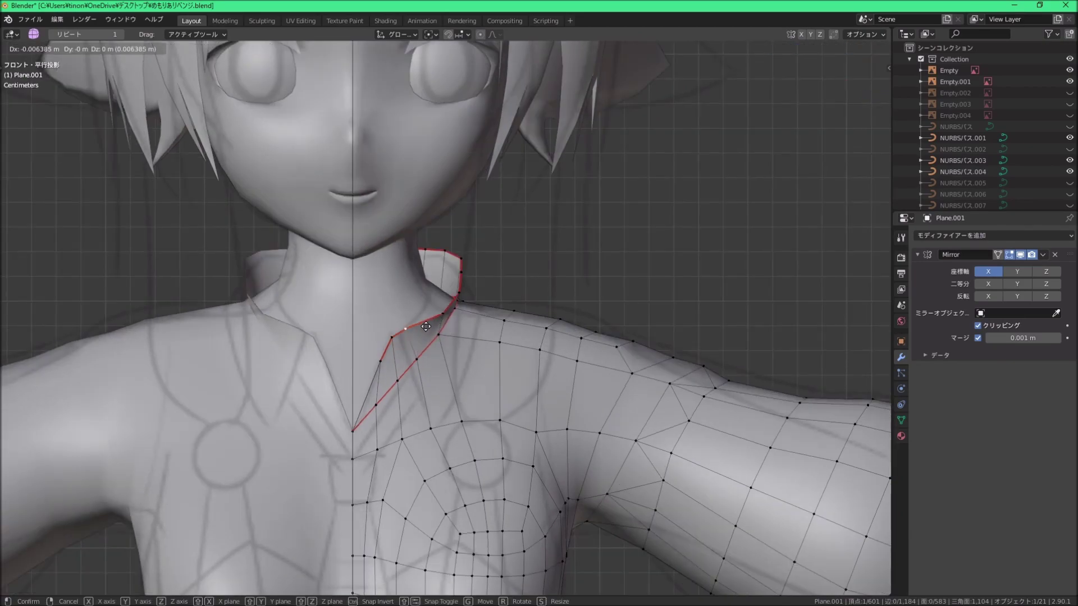
click(441, 318)
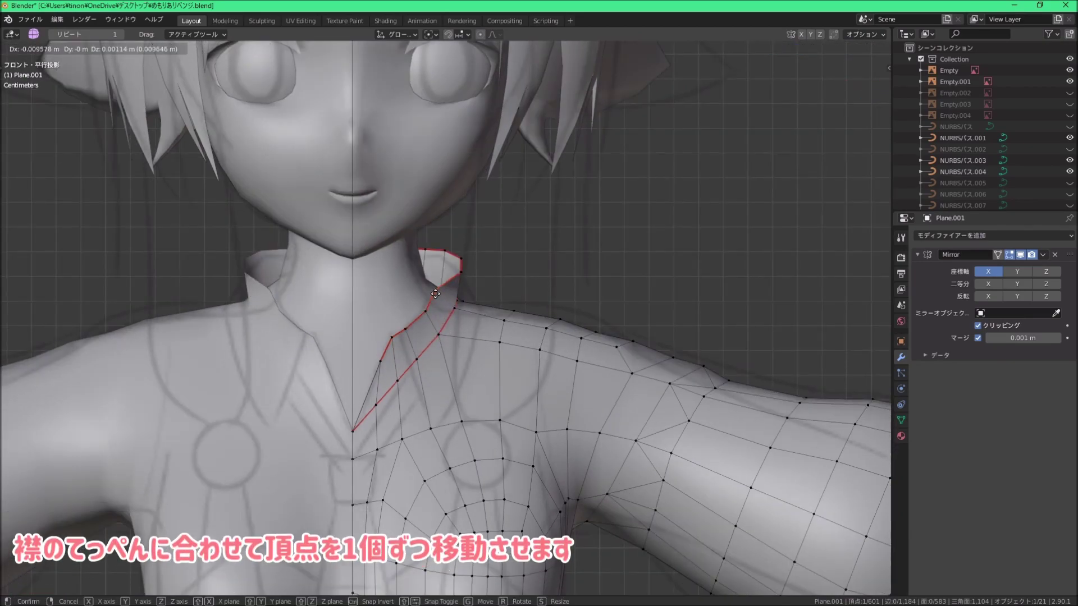
click(435, 287)
key(g)
click(449, 269)
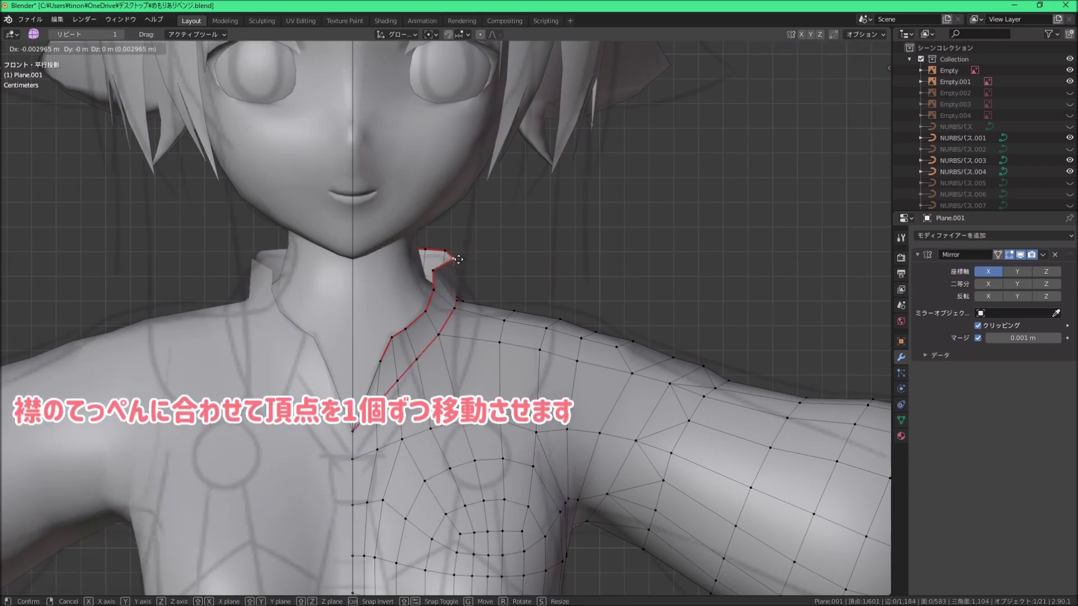
mouse_move(449, 270)
middle_down()
mouse_move(254, 328)
mouse_move(516, 378)
mouse_move(383, 334)
mouse_move(493, 303)
mouse_move(539, 308)
mouse_move(494, 305)
mouse_move(536, 298)
mouse_move(546, 279)
mouse_move(556, 286)
middle_up()
key(g)
click(517, 379)
Step: Select the collar's top edge path and scale it outward to 1.096
ctrl+click(493, 306)
key(s)
click(564, 290)
Step: Scale the collar rim edge to about 0.871 and shift it outward
key(g)
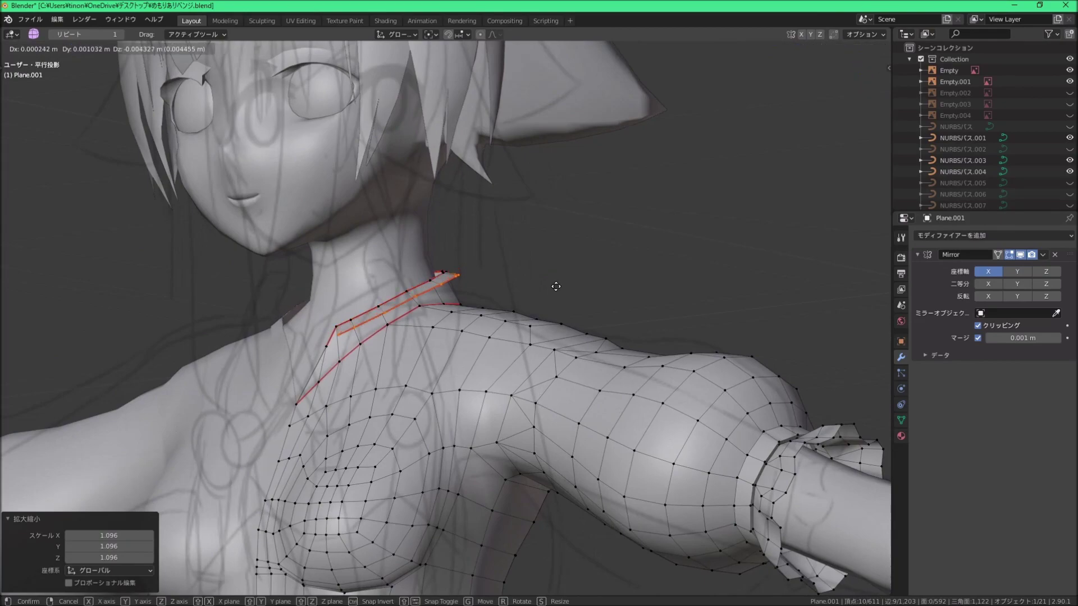
scroll(447, 299, up, 3)
mouse_move(446, 299)
middle_down()
mouse_move(516, 270)
mouse_move(500, 284)
mouse_move(254, 317)
middle_up()
key(s)
click(535, 257)
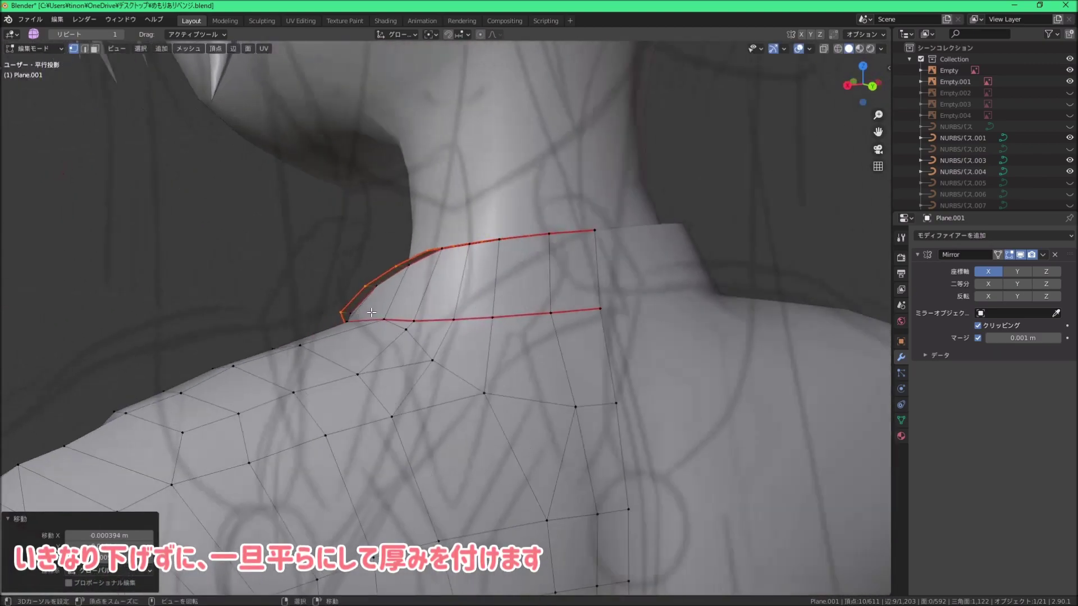
key(g)
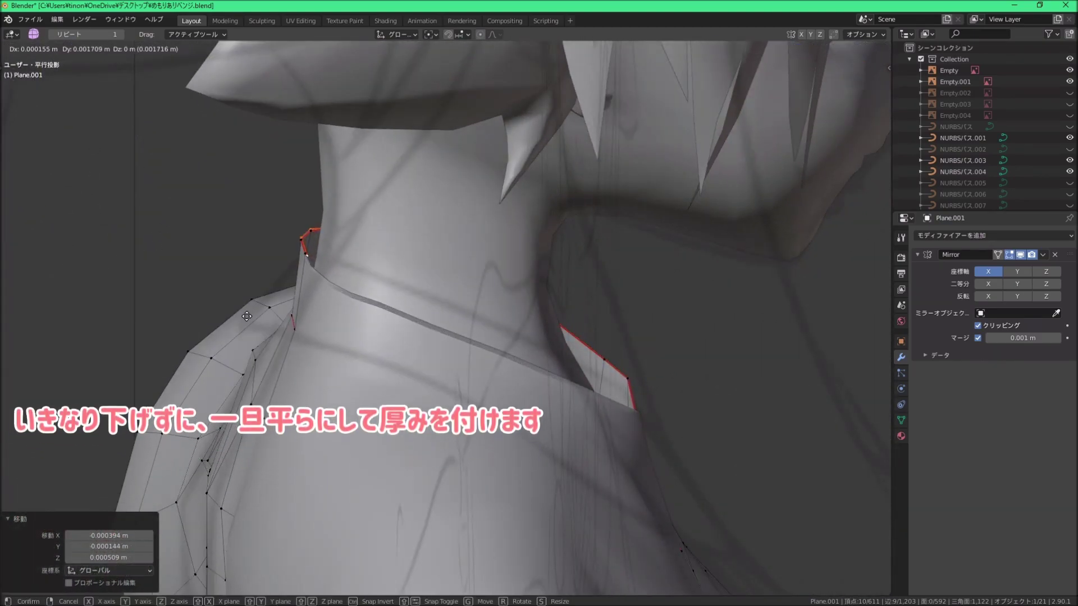
click(254, 316)
Step: Nudge the collar rim into place from several views, then vertex-slide a rim vertex along its edge
mouse_move(255, 316)
middle_down()
mouse_move(471, 292)
mouse_move(480, 256)
middle_up()
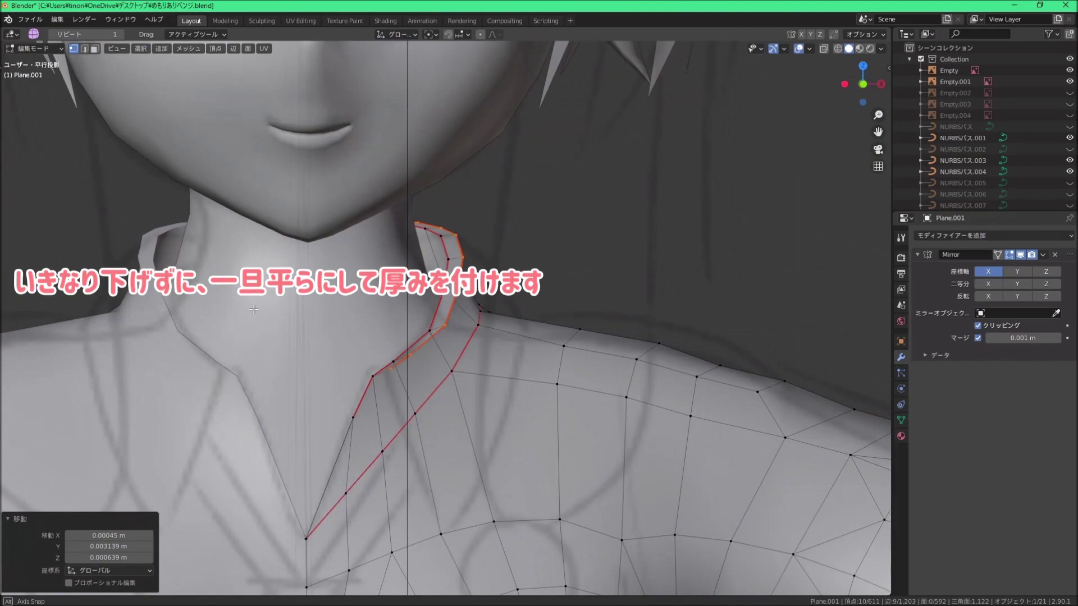
key(g)
click(481, 256)
mouse_move(481, 255)
middle_down()
mouse_move(506, 305)
mouse_move(396, 314)
middle_up()
key(g)
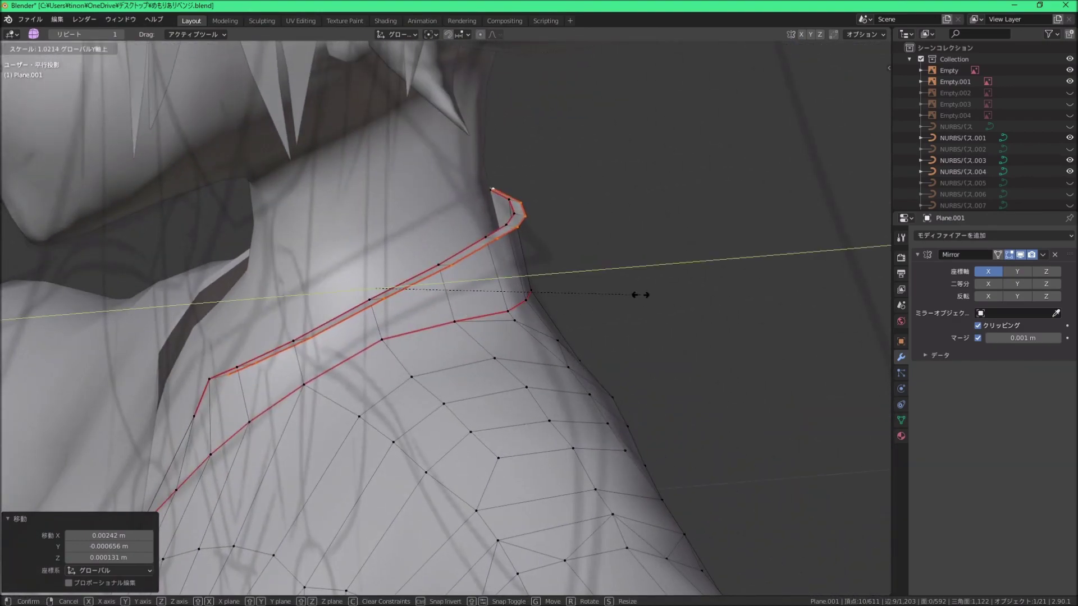
mouse_move(508, 303)
middle_down()
mouse_move(560, 295)
mouse_move(461, 327)
mouse_move(553, 284)
mouse_move(594, 286)
mouse_move(576, 268)
mouse_move(440, 283)
mouse_move(527, 294)
mouse_move(559, 284)
mouse_move(554, 296)
mouse_move(358, 311)
mouse_move(341, 395)
middle_up()
key(g)
click(463, 322)
key(g)
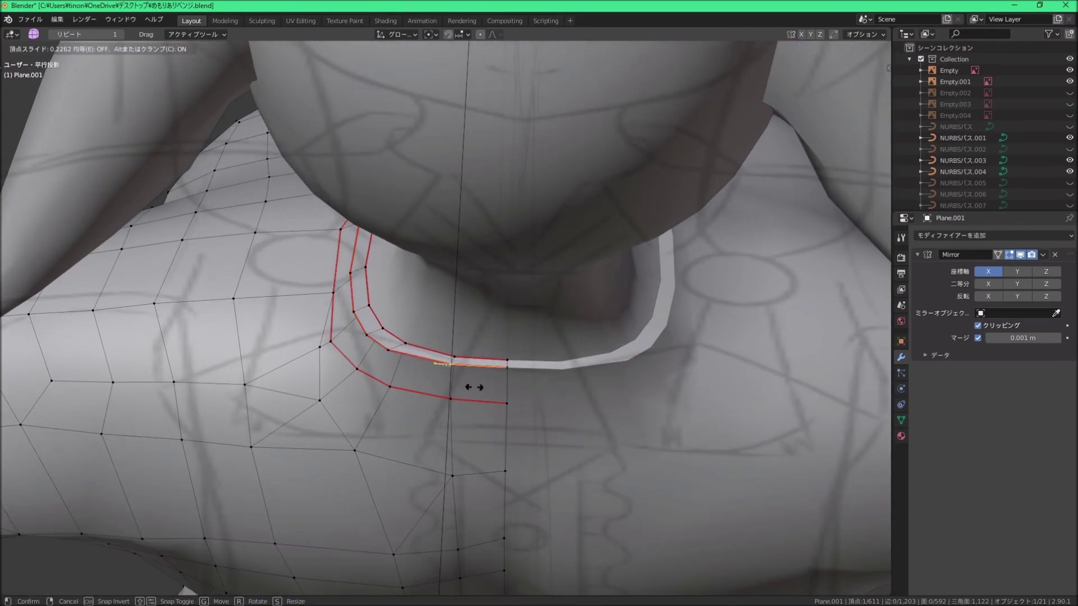
Step: Finish the vertex slide and extrude the collar rim downward in Right Ortho view
click(475, 387)
mouse_move(475, 388)
middle_down()
mouse_move(447, 356)
mouse_move(361, 358)
mouse_move(476, 257)
middle_up()
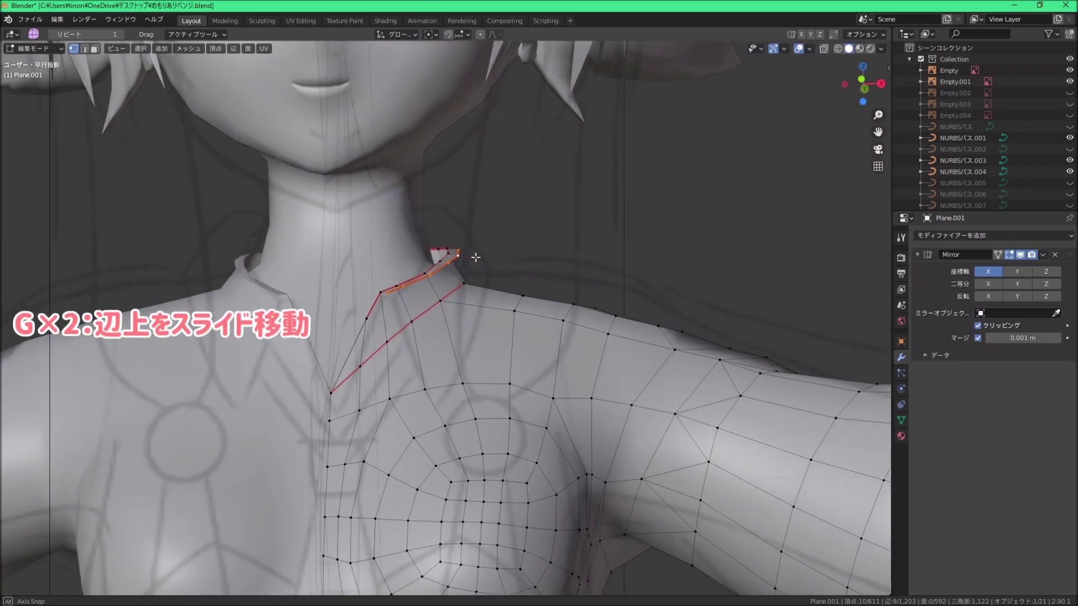
click(507, 298)
middle_drag(506, 298, 338, 323)
key(e)
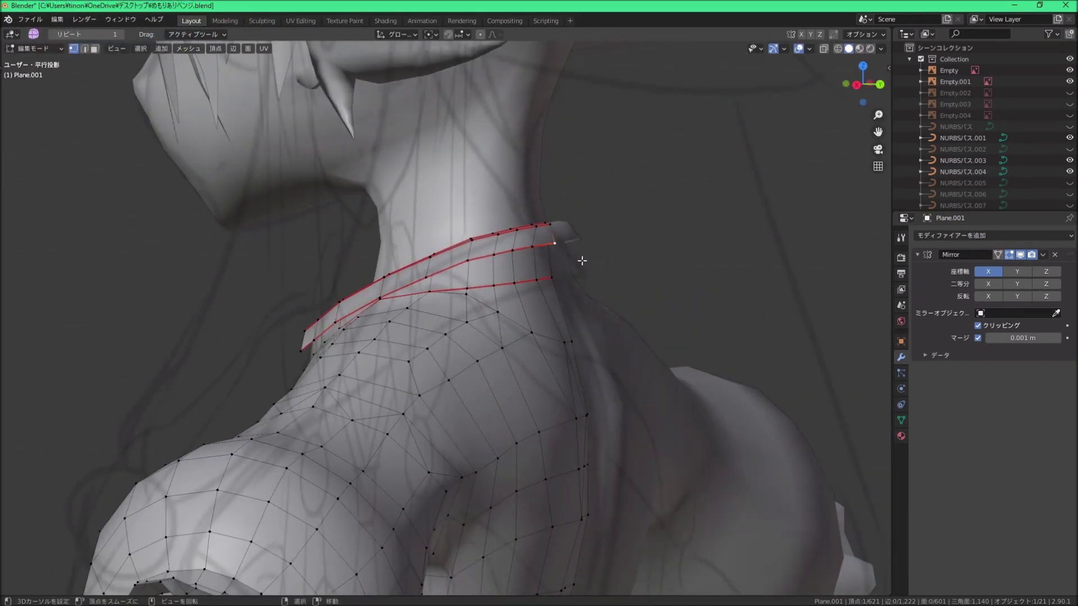
key(KP_3)
key(e)
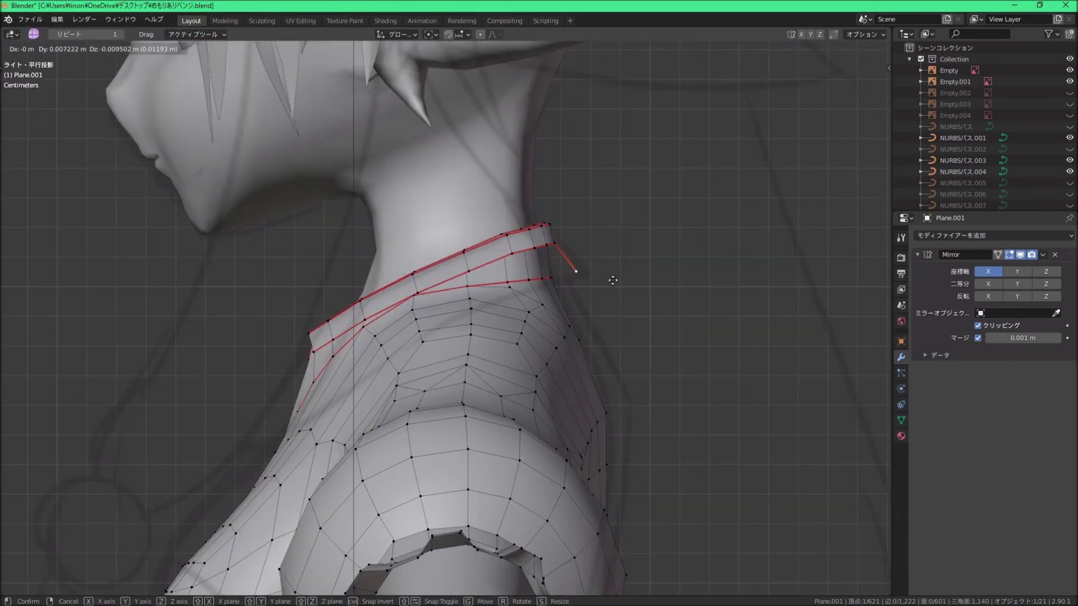
click(562, 256)
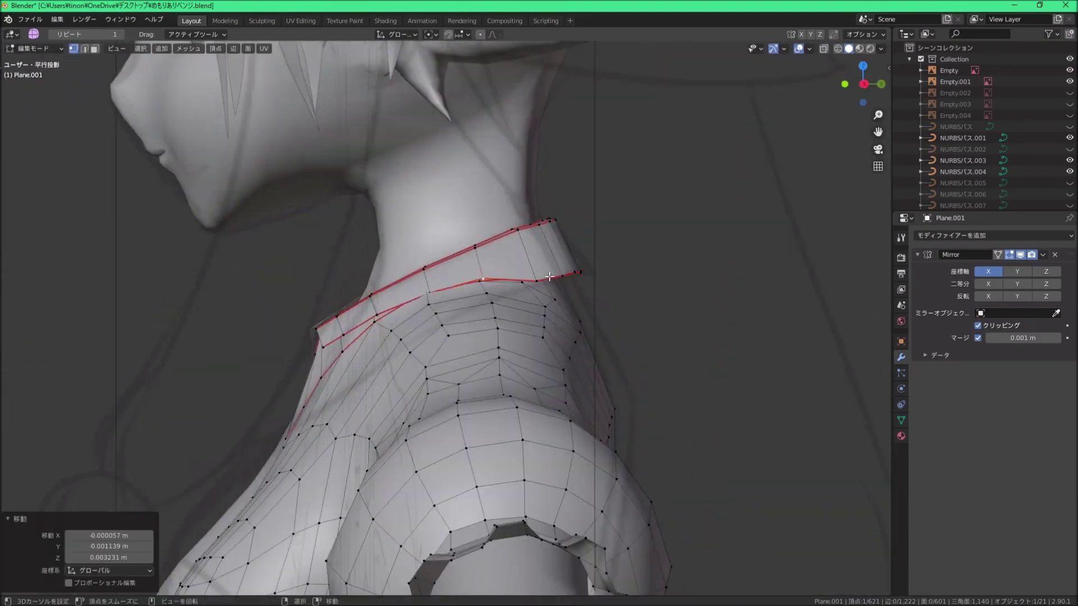
Step: Extrude another rim edge downward in Front Ortho view to start the lapel
key(KP_1)
key(e)
click(499, 422)
shift+middle_drag(478, 316, 456, 316)
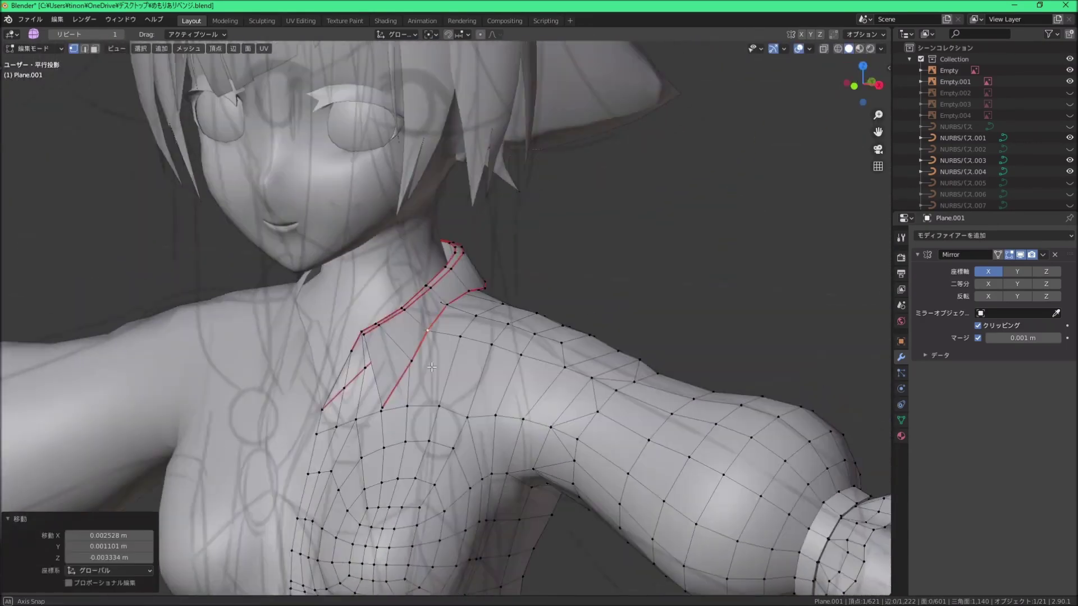
middle_drag(544, 353, 578, 306)
Step: Move individual collar vertices to tuck the folded rim against the neck and shoulder
key(KP_3)
scroll(463, 303, up, 5)
middle_drag(463, 303, 382, 303)
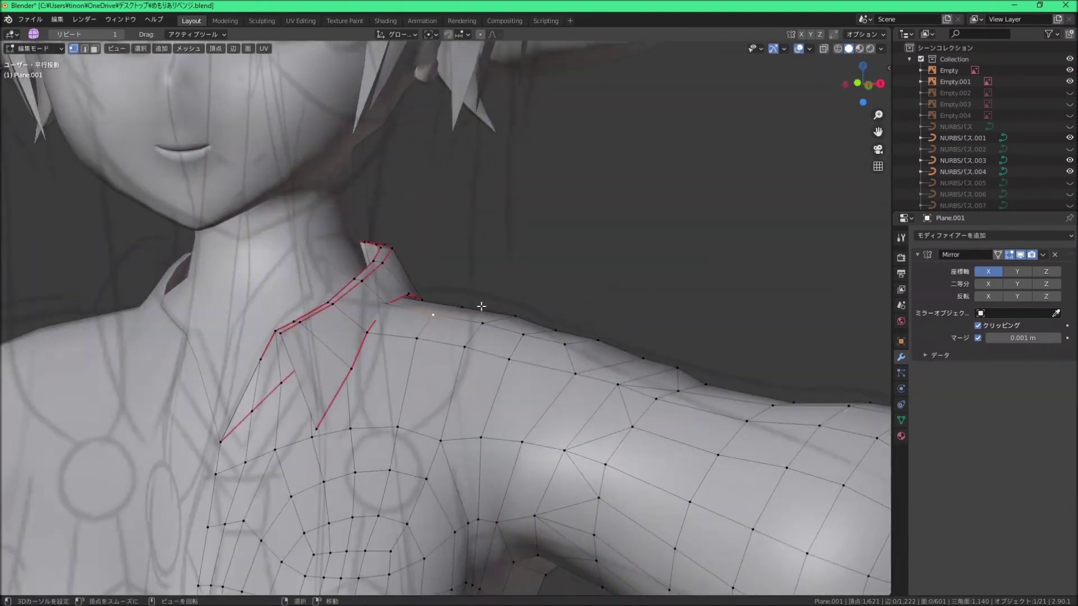
ctrl+click(348, 306)
key(g)
mouse_move(456, 281)
middle_down()
mouse_move(356, 295)
mouse_move(427, 281)
mouse_move(416, 284)
mouse_move(452, 318)
mouse_move(393, 275)
mouse_move(404, 205)
middle_up()
click(315, 315)
key(g)
key(g)
click(452, 318)
scroll(753, 197, down, 5)
Step: Reposition a single collar vertex near the neck
scroll(322, 244, up, 6)
click(321, 245)
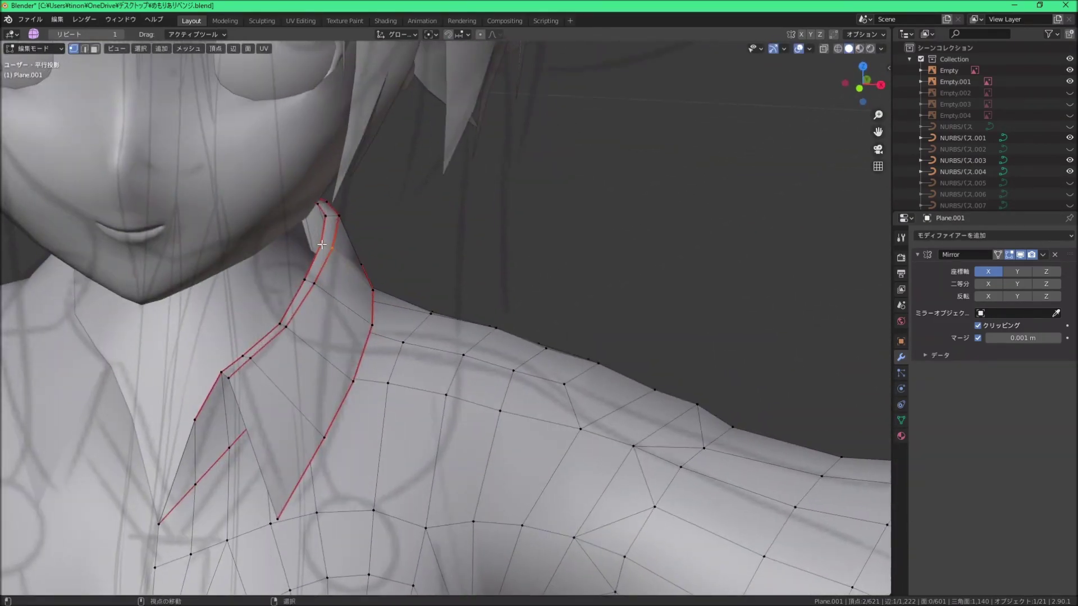
middle_drag(322, 244, 474, 313)
click(361, 255)
key(g)
click(361, 256)
scroll(474, 313, down, 5)
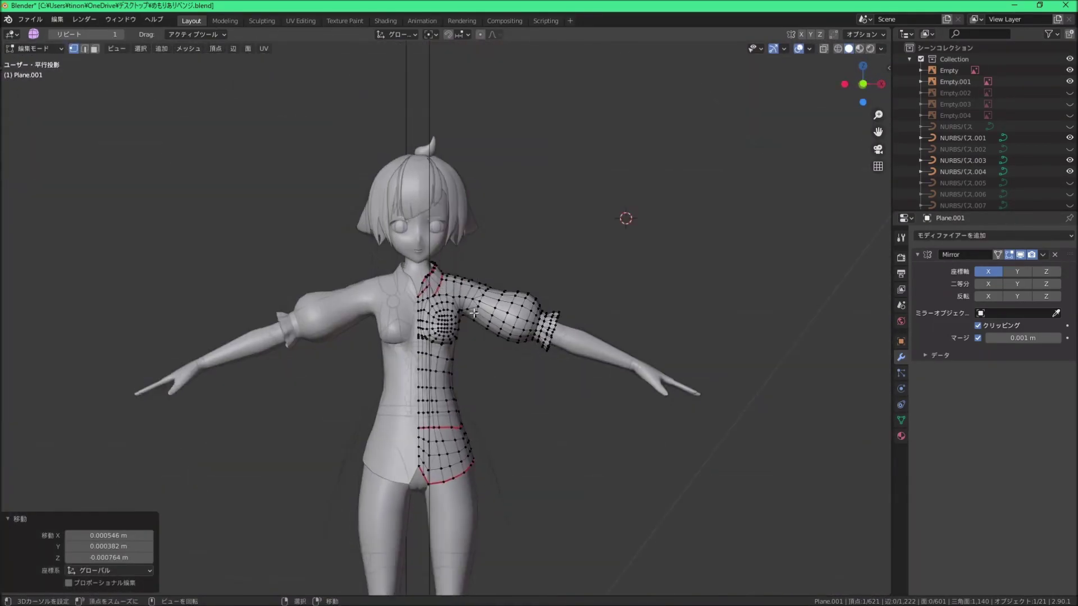
scroll(474, 313, up, 6)
scroll(474, 313, up, 4)
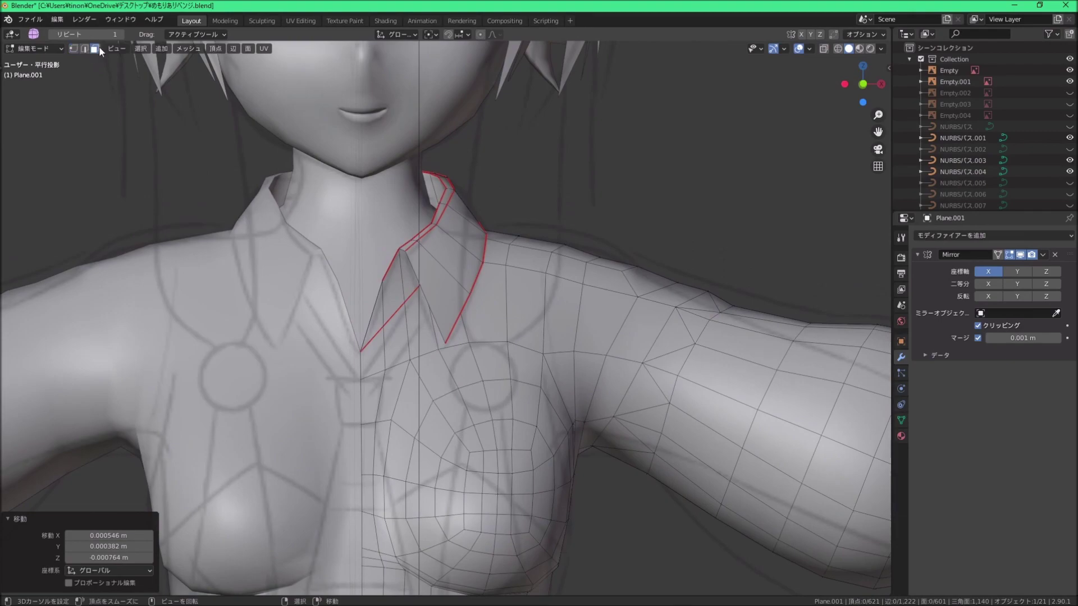
Step: Select the folded collar face ring in front view and hide it
key(KP_1)
scroll(775, 193, down, 4)
scroll(775, 193, up, 2)
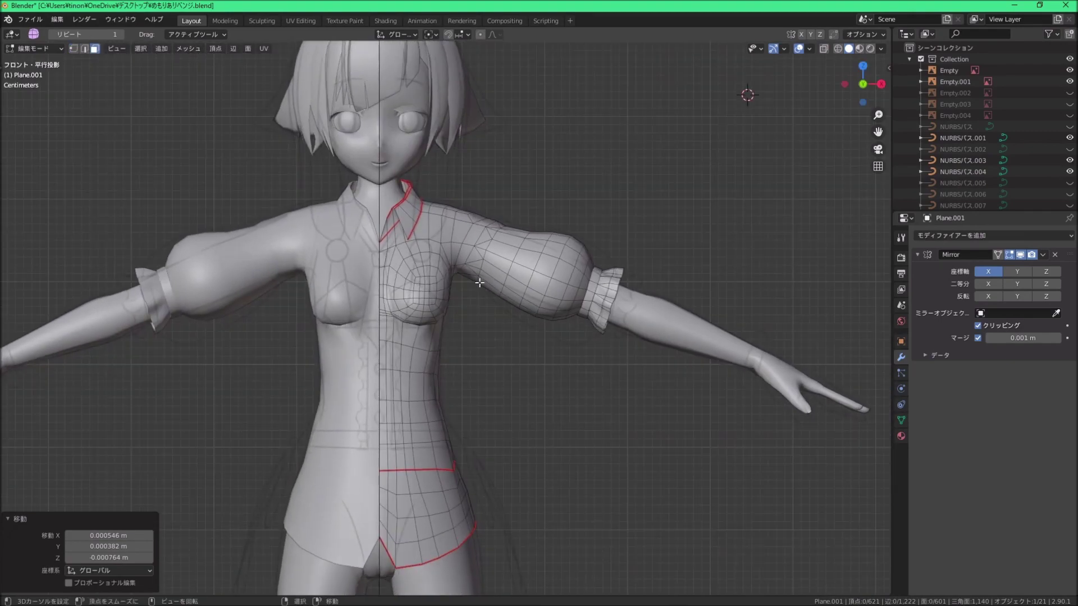
scroll(505, 261, up, 3)
scroll(439, 276, up, 1)
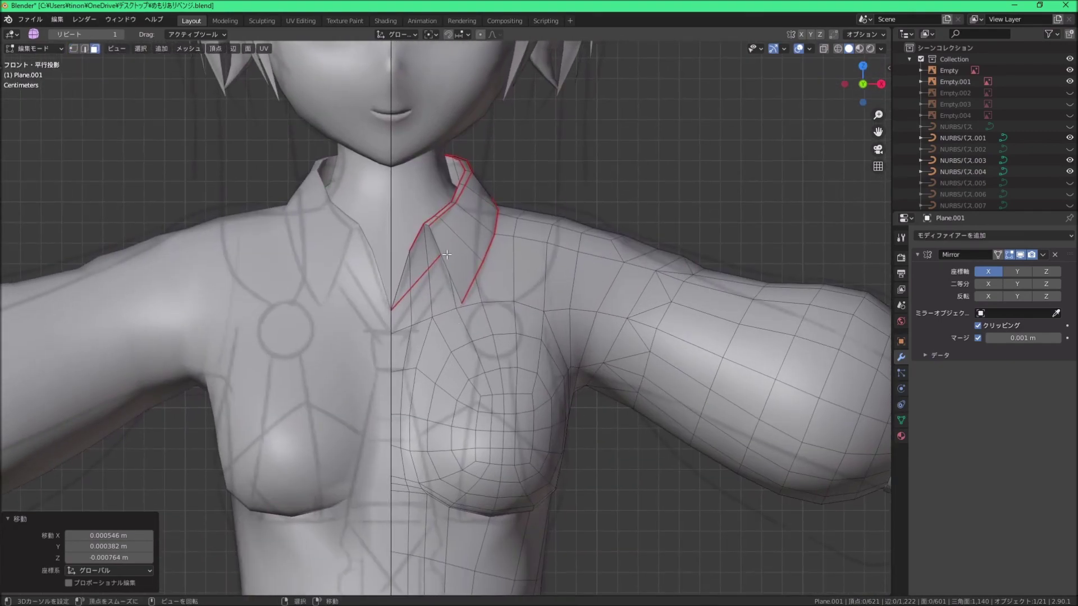
scroll(482, 260, down, 4)
scroll(411, 337, up, 4)
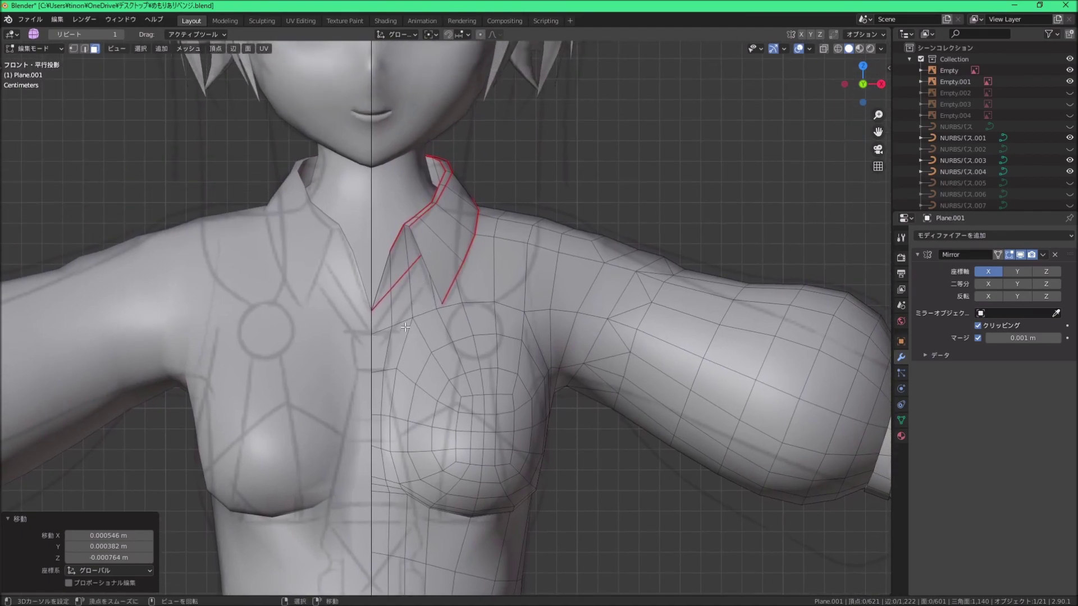
alt+click(445, 243)
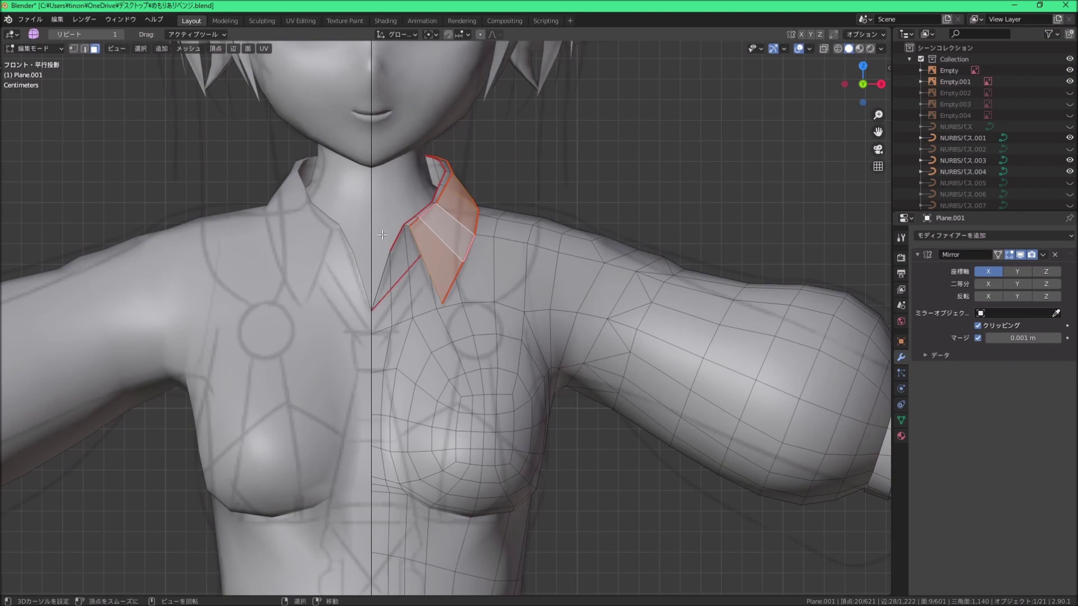
key(h)
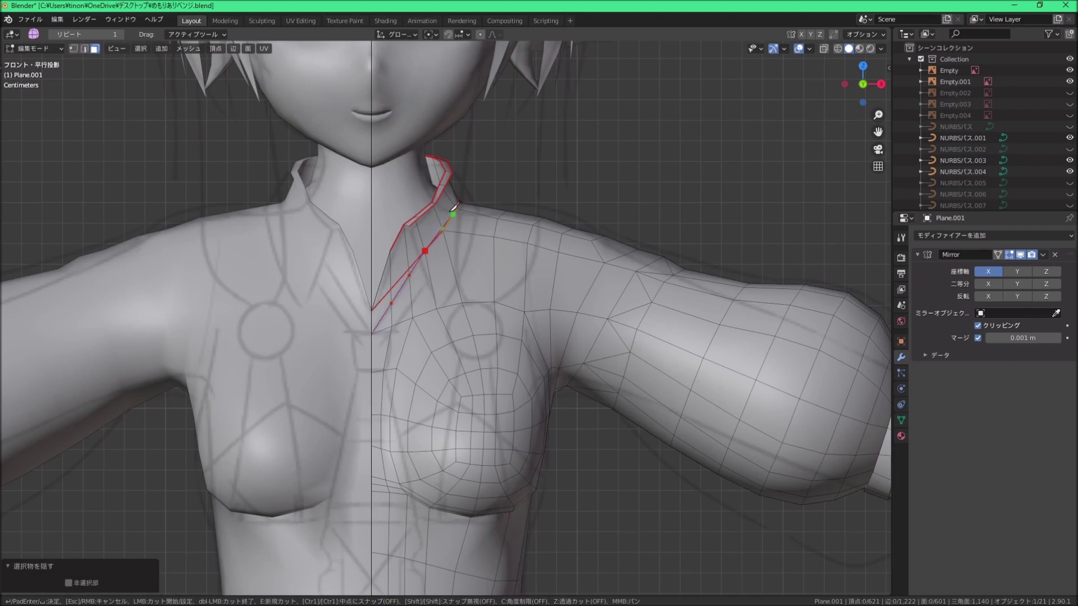
Step: Confirm the knife cut along the collar's front edge and check it
key(Return)
mouse_move(454, 207)
middle_down()
mouse_move(441, 278)
mouse_move(518, 253)
mouse_move(324, 308)
mouse_move(451, 274)
middle_up()
scroll(324, 308, up, 2)
scroll(324, 308, up, 2)
scroll(323, 307, down, 2)
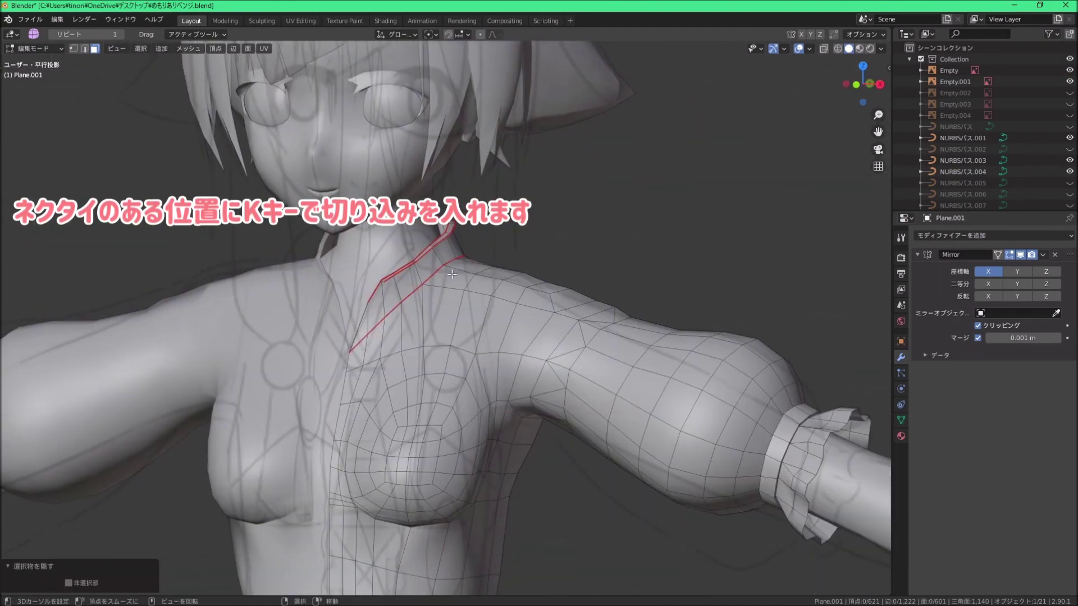
key(KP_1)
Step: Knife a new cut from the collar down the tie line, then switch to face select
key(k)
click(368, 367)
click(412, 301)
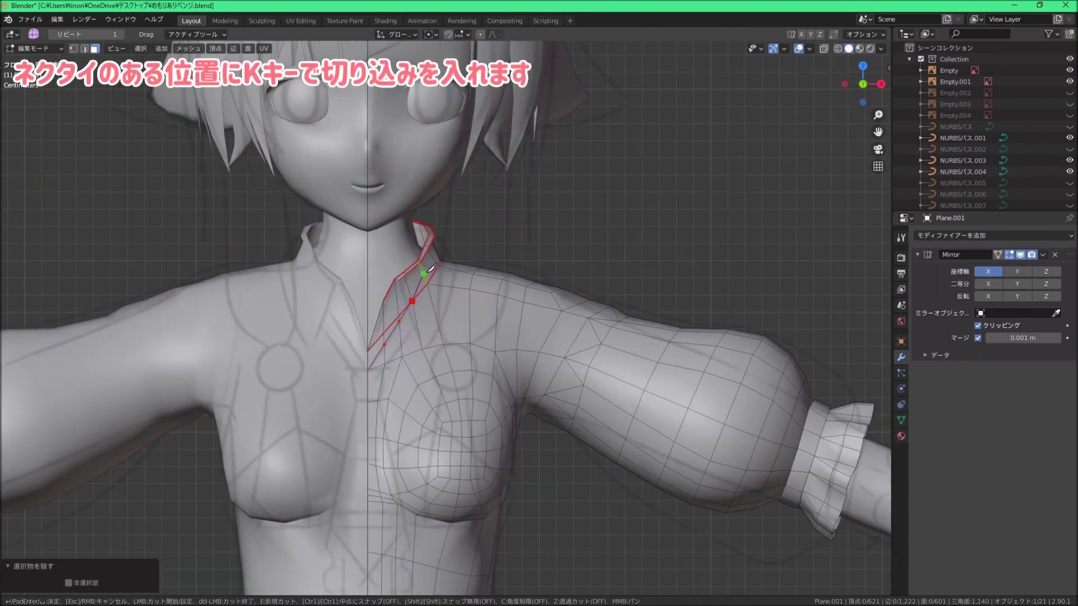
middle_drag(430, 269, 381, 421)
scroll(382, 421, up, 2)
key(KP_1)
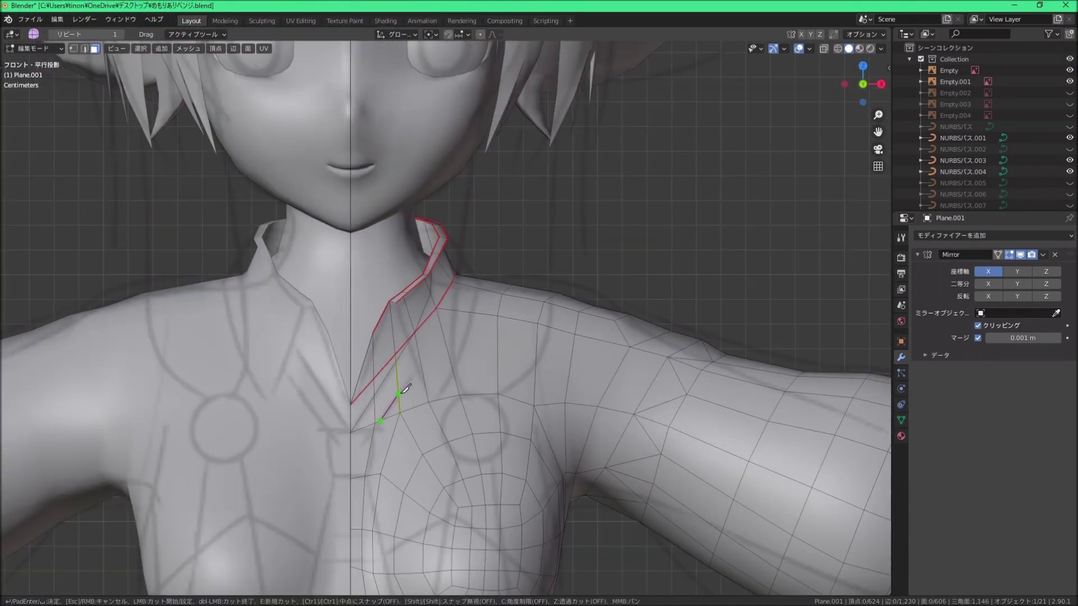
mouse_move(449, 302)
middle_down()
mouse_move(484, 262)
mouse_move(494, 289)
mouse_move(522, 279)
mouse_move(446, 249)
mouse_move(429, 226)
middle_up()
key(Return)
key(3)
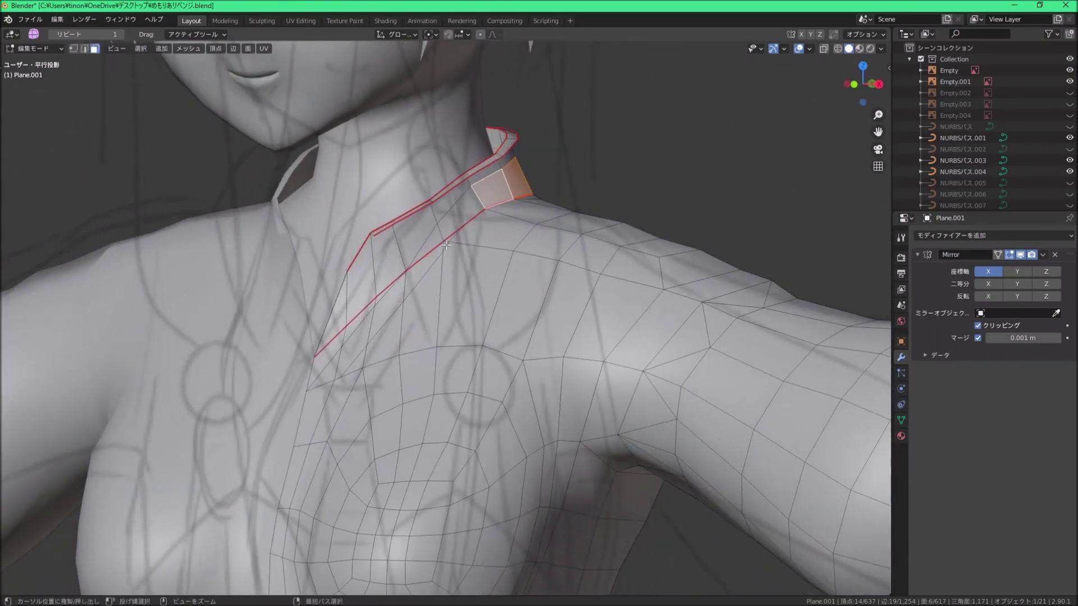
Step: Shortest-path select the narrow face strip along the cut from shoulder to chest
ctrl+click(446, 245)
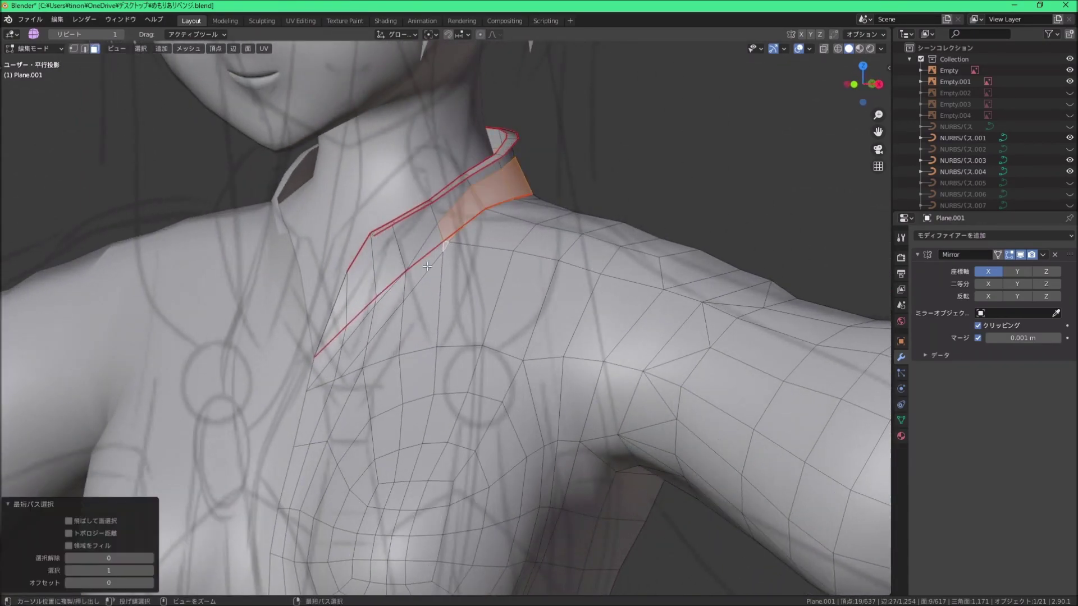
middle_drag(327, 375, 479, 287)
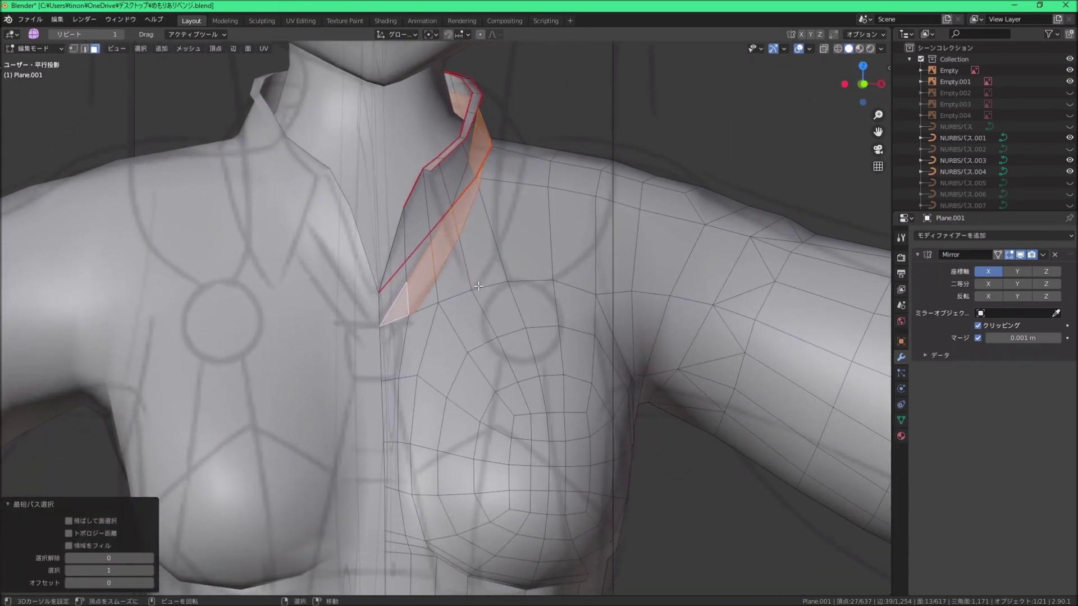
shift+click(393, 303)
mouse_move(393, 303)
middle_down()
mouse_move(469, 299)
mouse_move(435, 269)
mouse_move(465, 278)
mouse_move(481, 264)
middle_up()
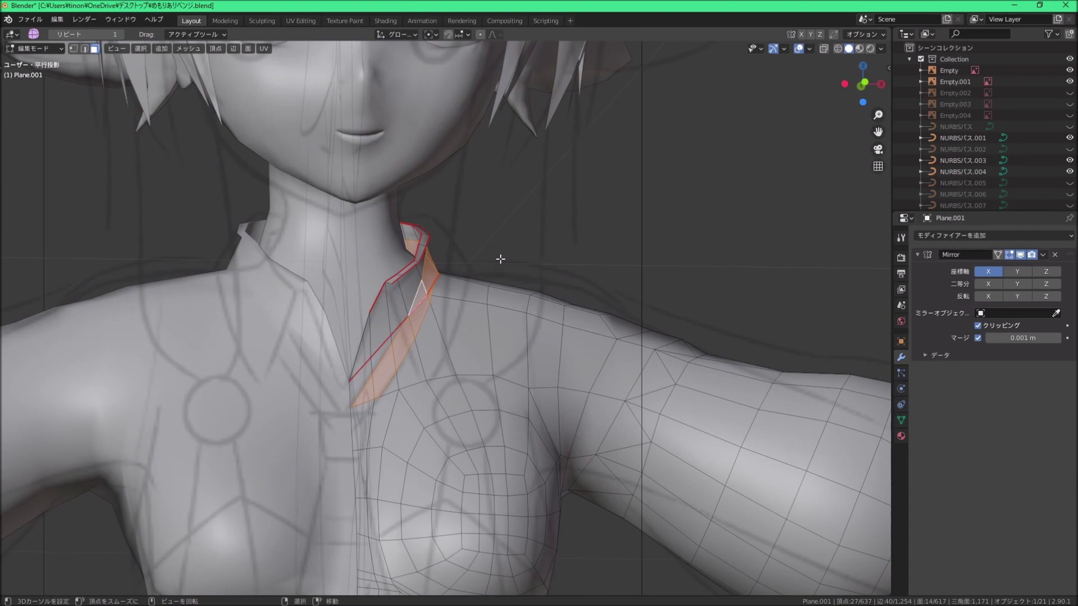
Step: Scale the strip by 1.076, then duplicate it in place with Shift+D
key(e)
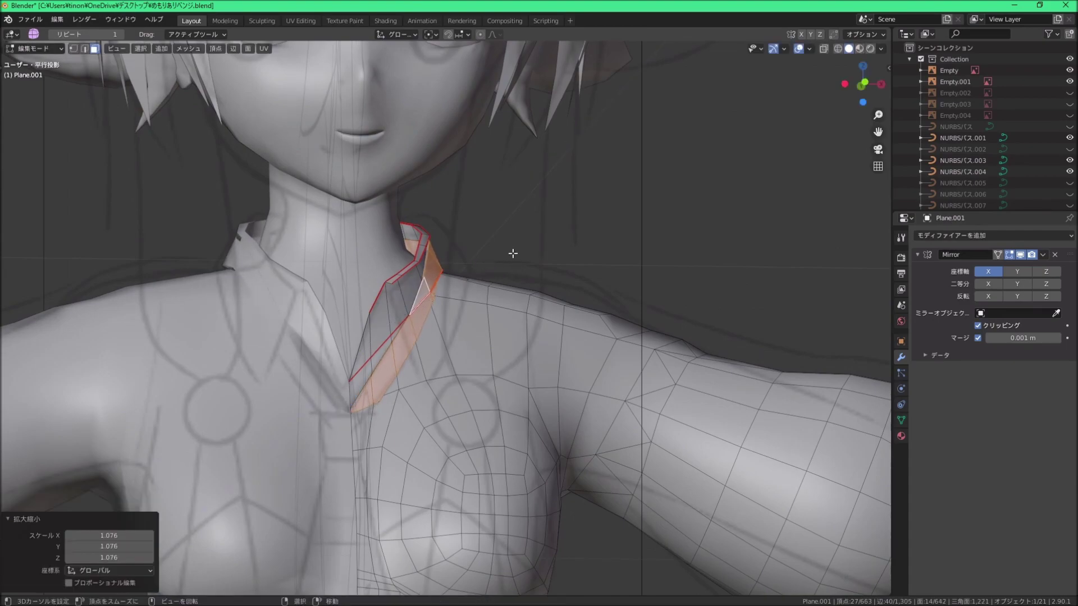
mouse_move(512, 253)
middle_down()
mouse_move(546, 250)
mouse_move(508, 236)
mouse_move(460, 278)
mouse_move(471, 277)
mouse_move(412, 286)
mouse_move(440, 281)
mouse_move(420, 265)
mouse_move(431, 319)
middle_up()
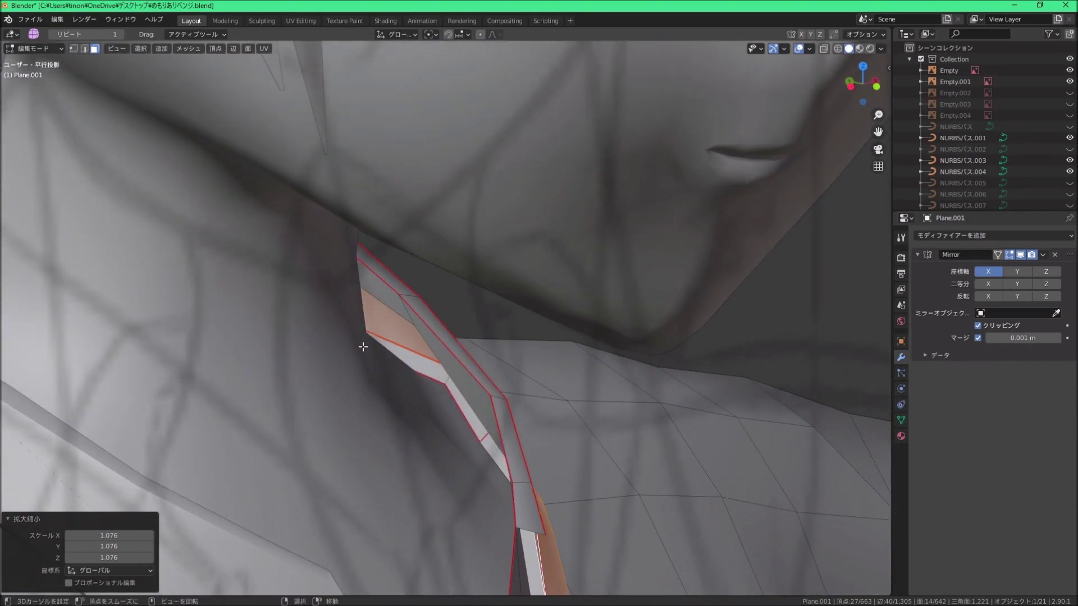
scroll(363, 347, down, 5)
scroll(364, 346, down, 2)
mouse_move(363, 347)
middle_down()
mouse_move(430, 328)
mouse_move(443, 345)
mouse_move(500, 331)
mouse_move(486, 330)
middle_up()
scroll(430, 328, up, 2)
scroll(433, 331, up, 2)
scroll(436, 336, up, 1)
scroll(435, 340, down, 4)
scroll(454, 349, up, 2)
scroll(506, 326, down, 3)
scroll(496, 334, down, 2)
scroll(494, 336, up, 3)
scroll(484, 328, up, 2)
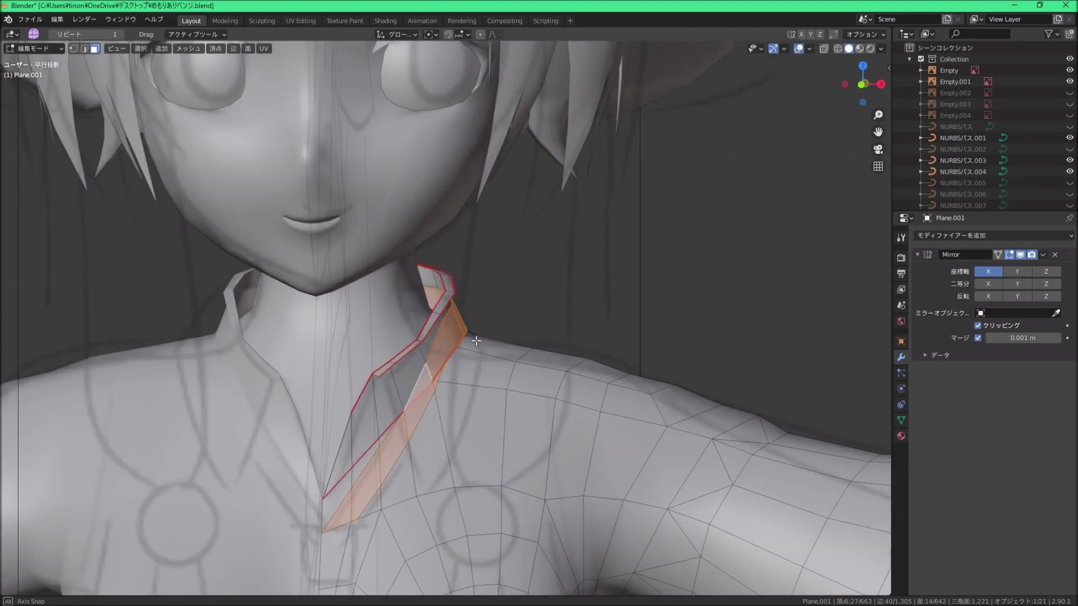
scroll(482, 326, up, 1)
scroll(482, 325, up, 1)
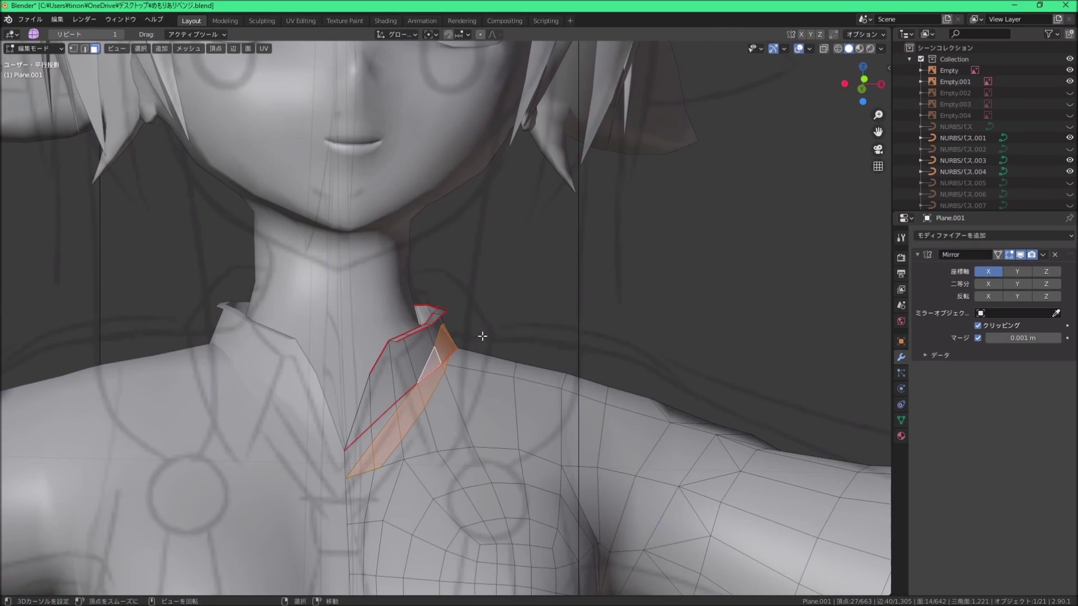
middle_drag(482, 335, 492, 340)
key(shift+d)
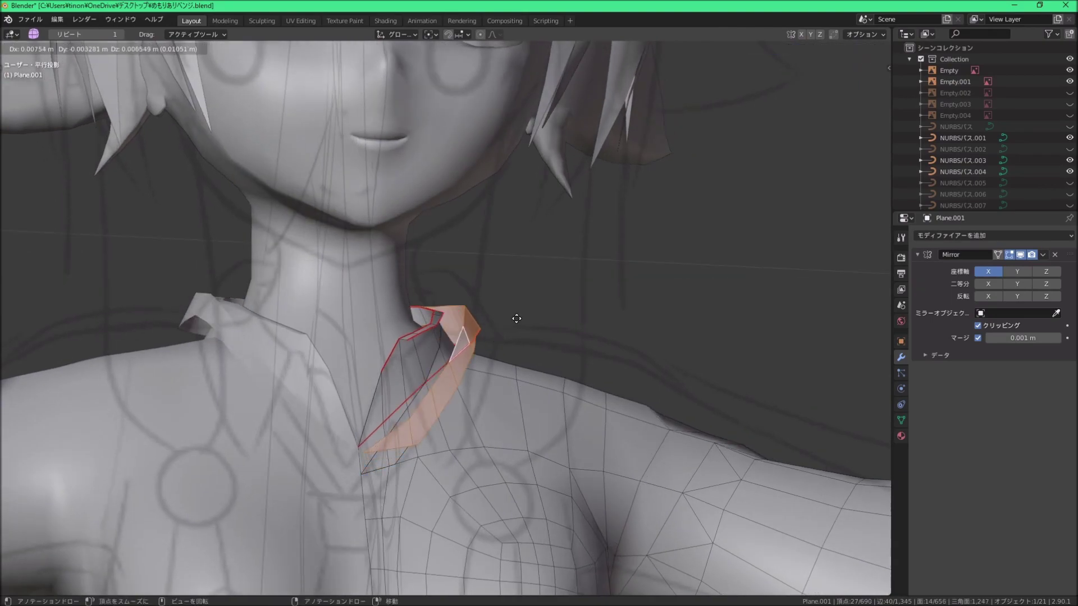
right_click(518, 328)
Step: Shrink/fatten the duplicated strip outward by 0.00038 m
mouse_move(518, 328)
middle_down()
mouse_move(482, 370)
mouse_move(505, 329)
middle_up()
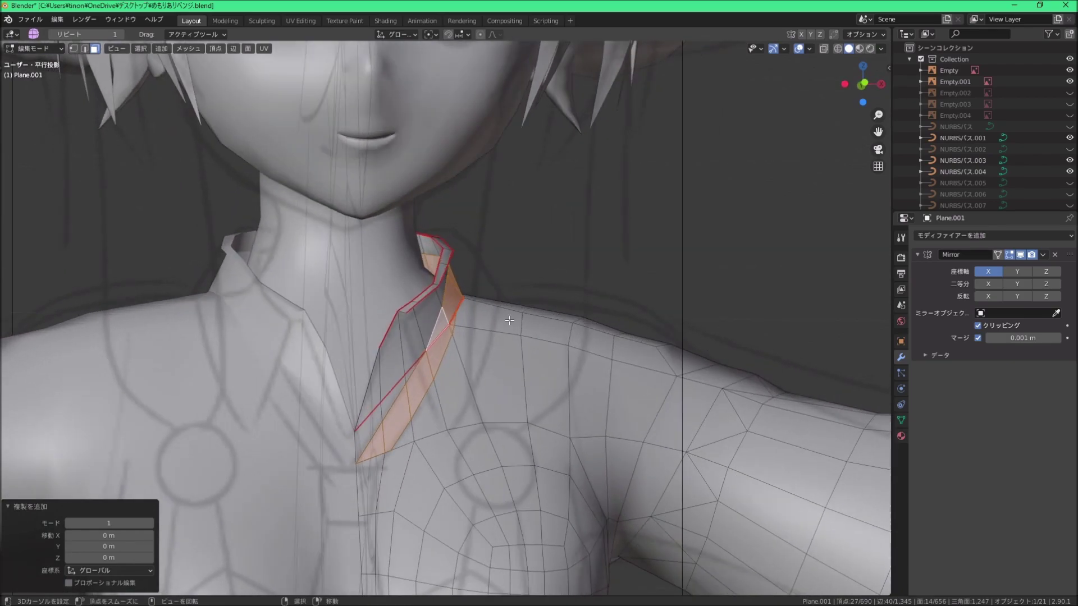
key(alt+s)
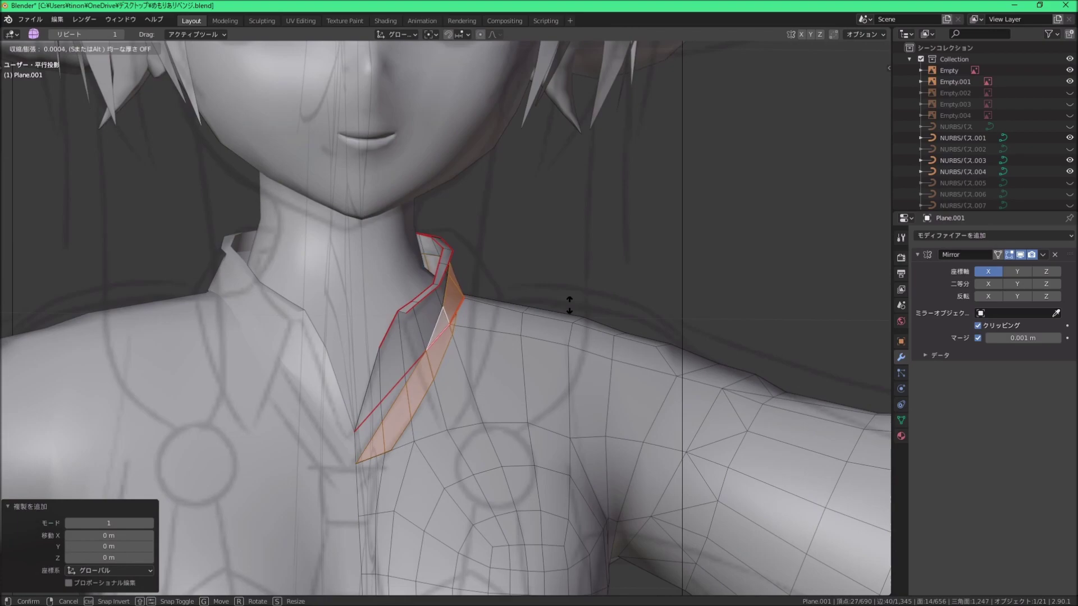
click(569, 305)
scroll(569, 305, up, 5)
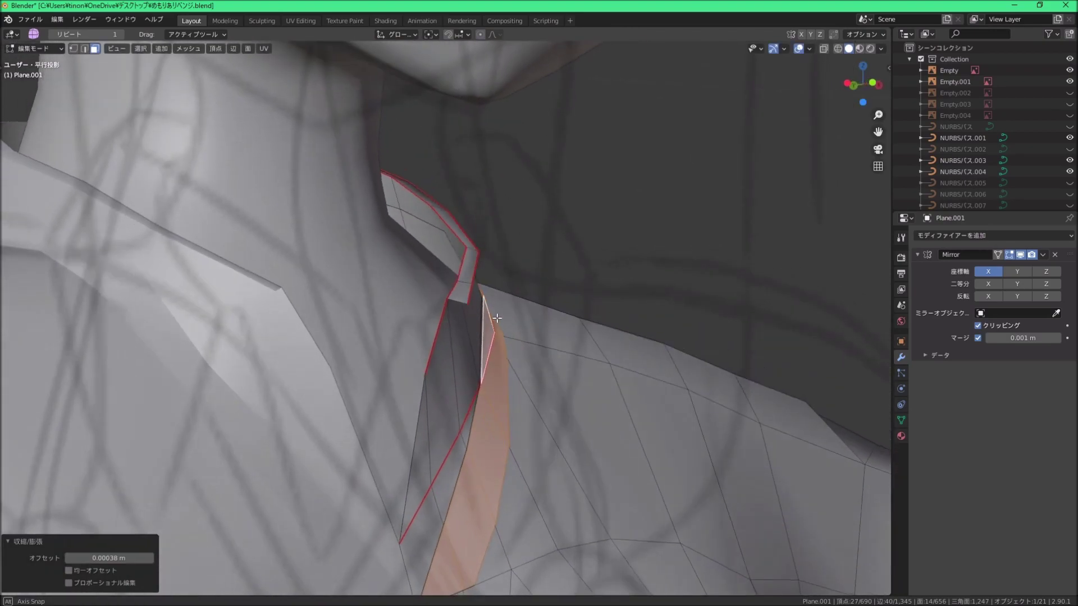
mouse_move(481, 301)
middle_down()
mouse_move(497, 295)
mouse_move(454, 286)
middle_up()
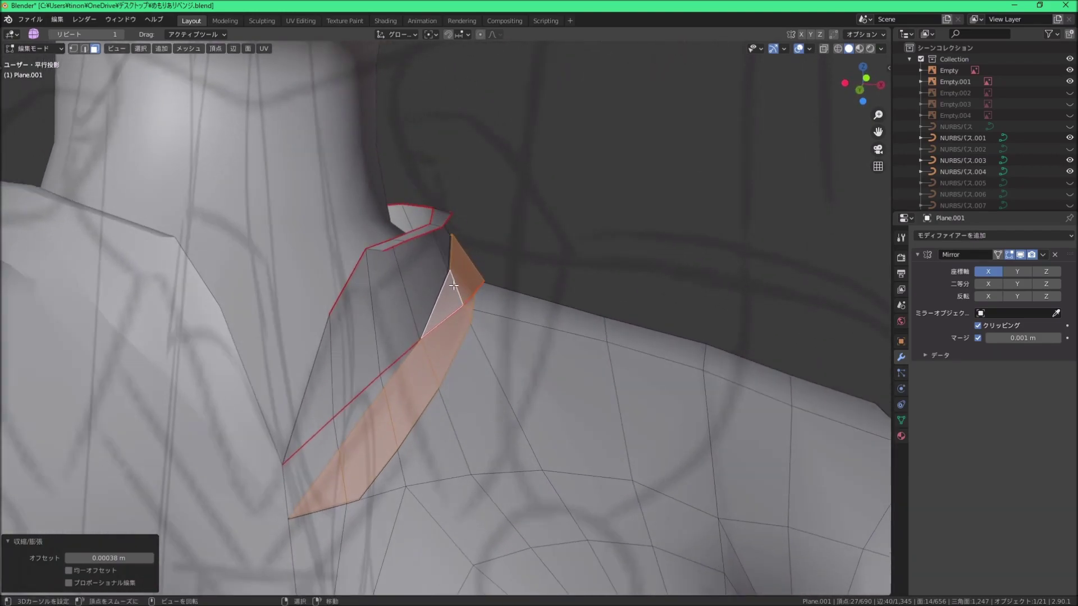
click(248, 47)
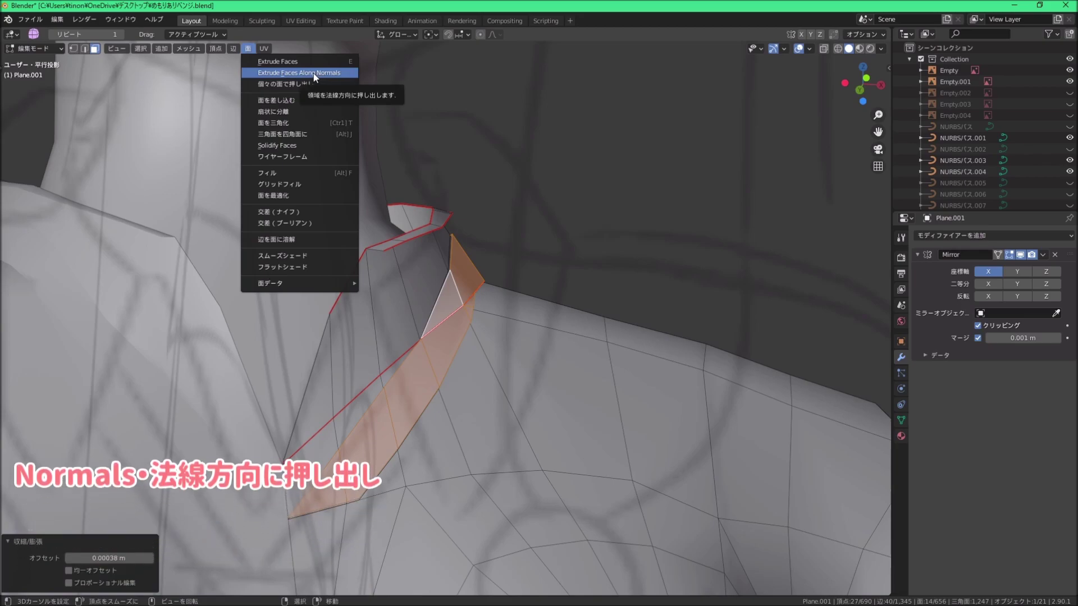
Step: Extrude the duplicated strip along its normals with a 0.00164 m offset
scroll(484, 232, down, 5)
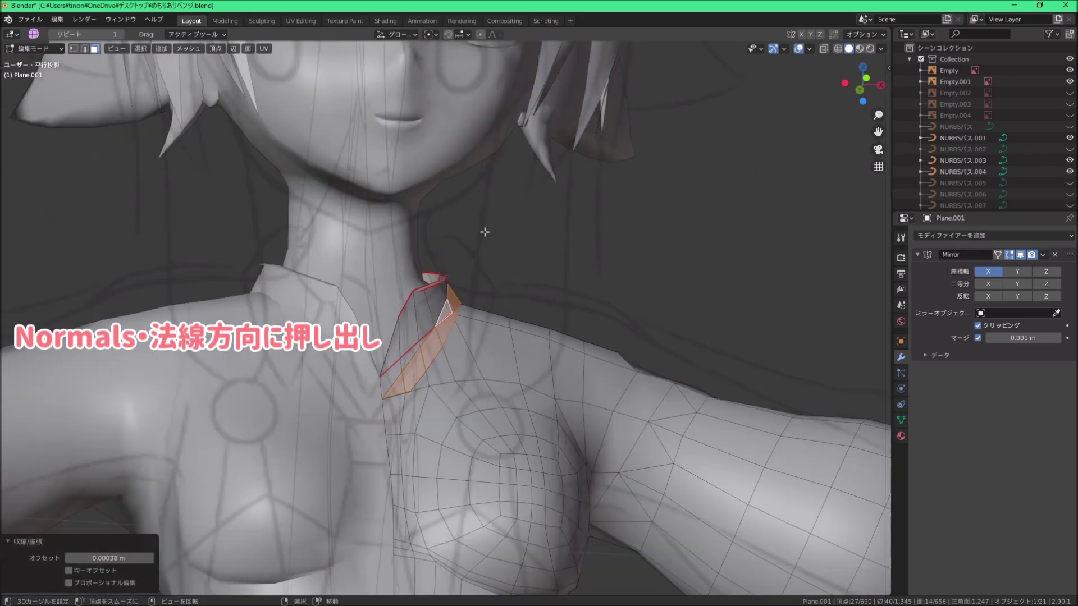
middle_drag(485, 232, 556, 289)
key(e)
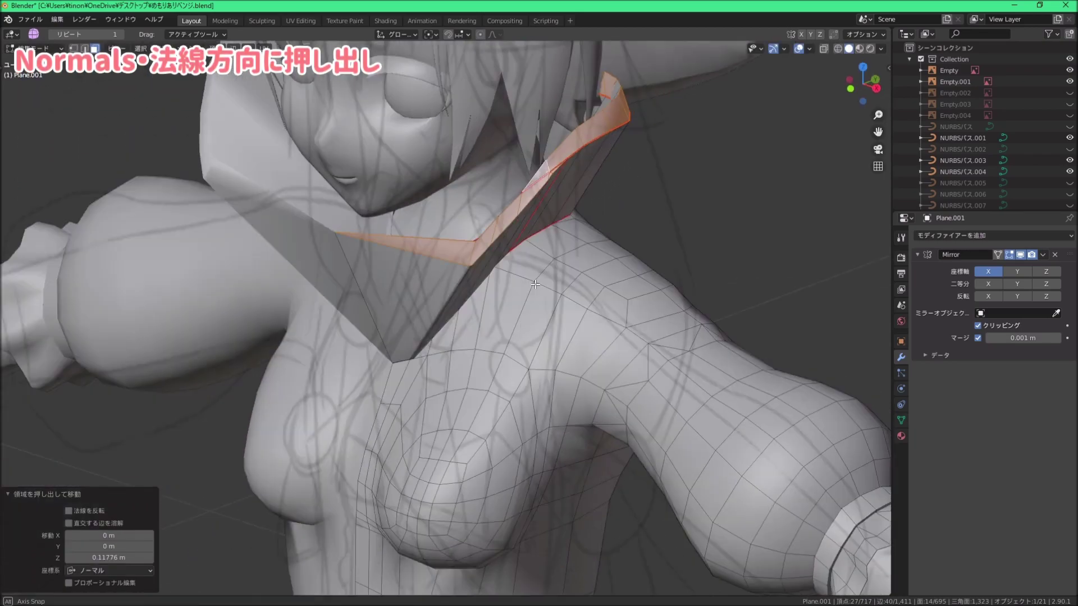
mouse_move(535, 285)
middle_down()
mouse_move(452, 252)
mouse_move(520, 221)
mouse_move(587, 241)
middle_up()
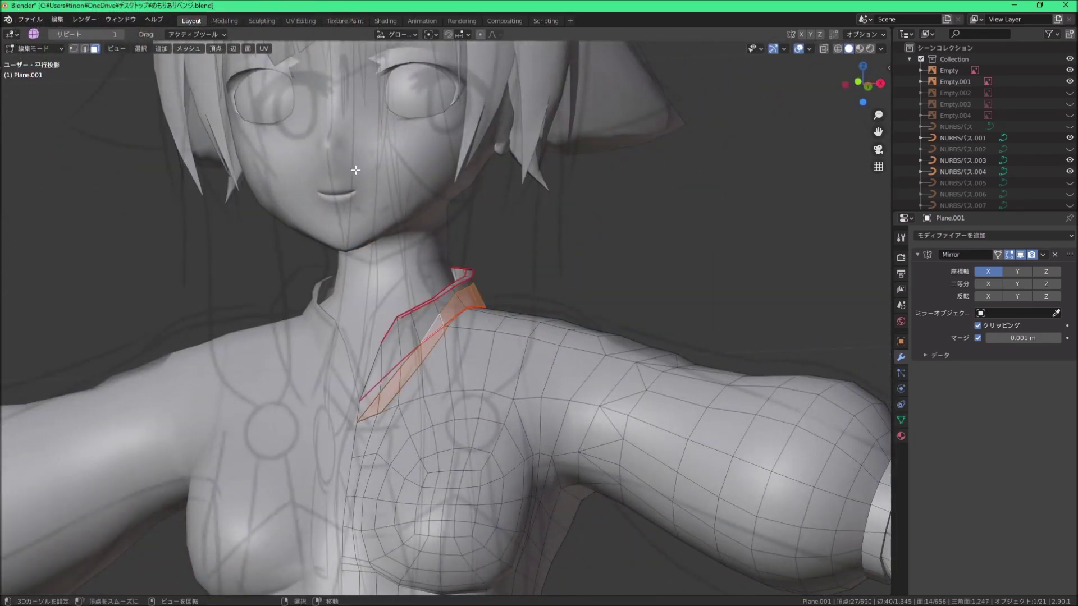
click(248, 49)
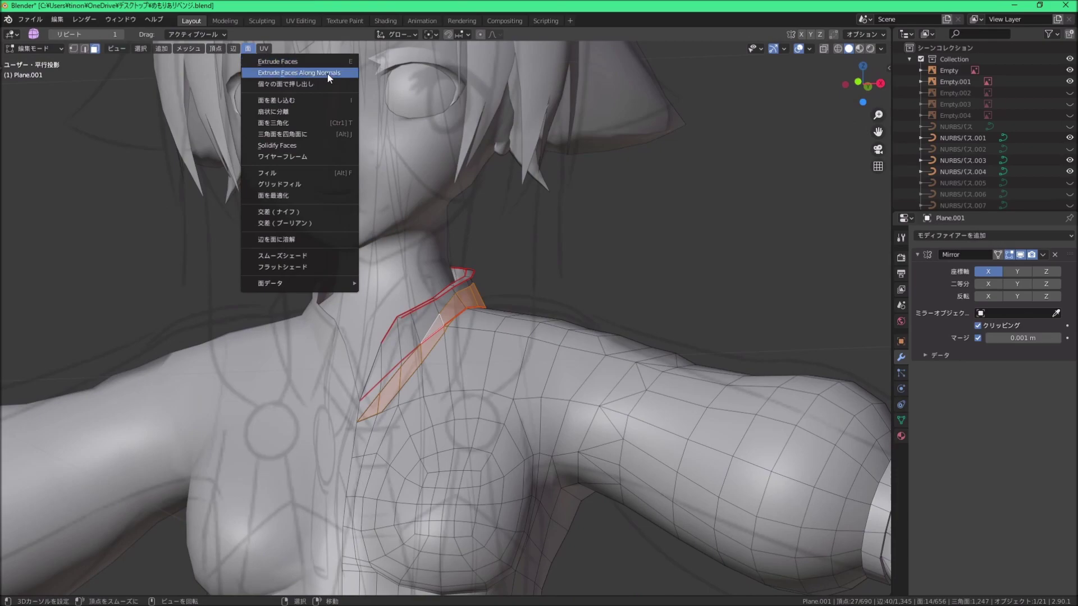
click(306, 74)
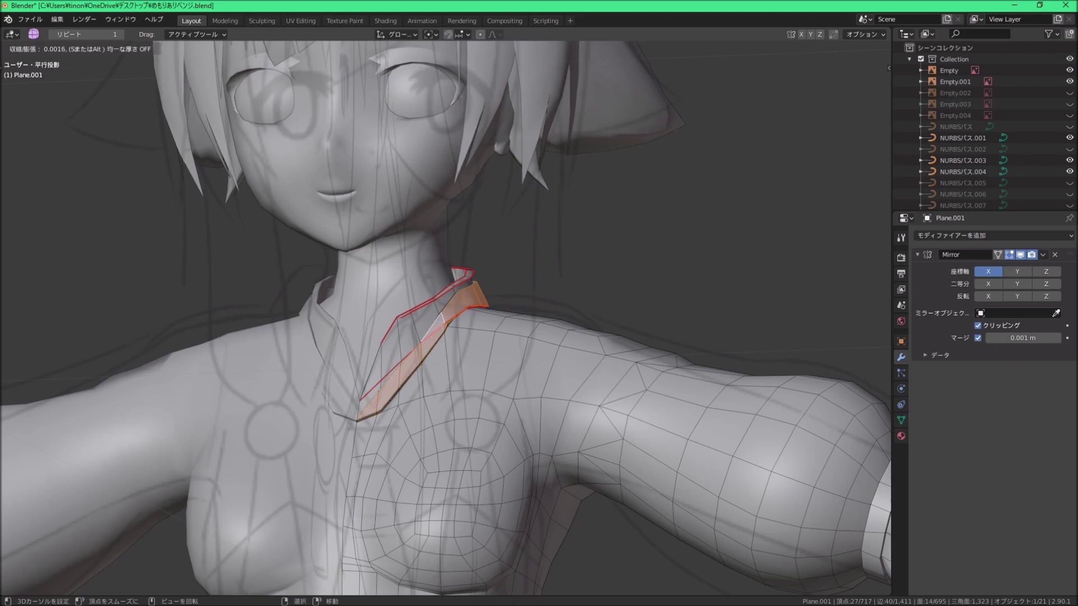
key(Return)
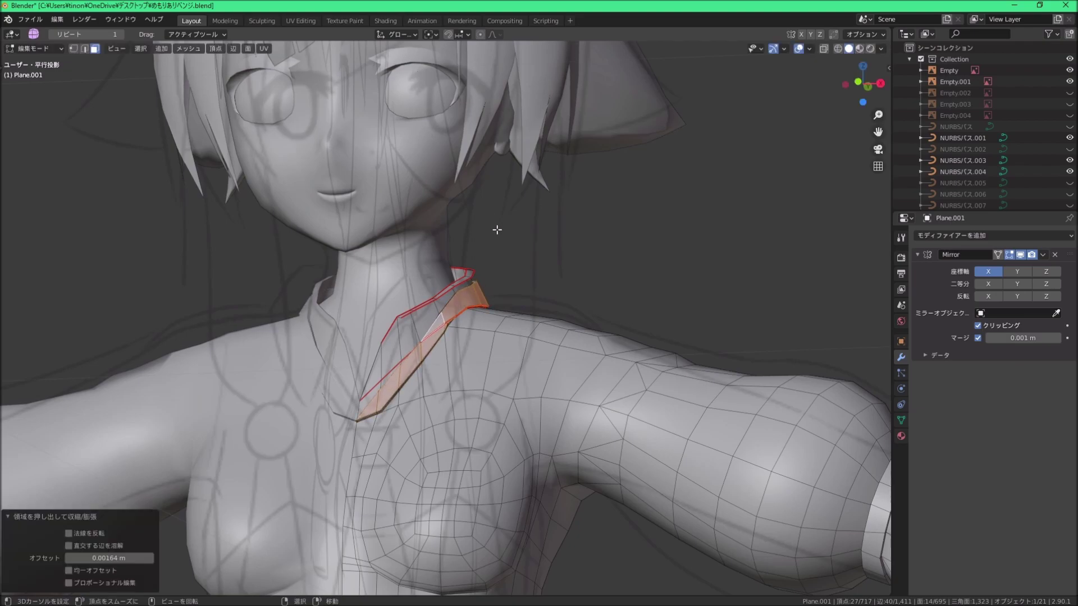
Step: Select the strip's corner vertex and nudge it into shape with repeated G moves
scroll(493, 228, up, 3)
scroll(505, 258, up, 2)
scroll(529, 296, up, 1)
mouse_move(530, 296)
middle_down()
mouse_move(505, 280)
mouse_move(448, 312)
middle_up()
click(494, 264)
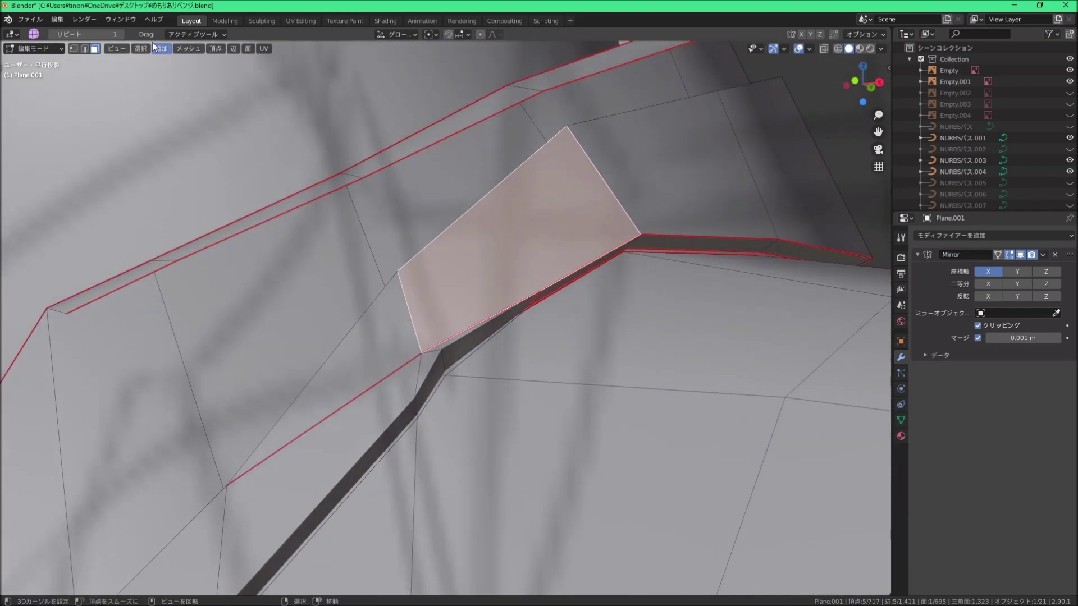
key(2)
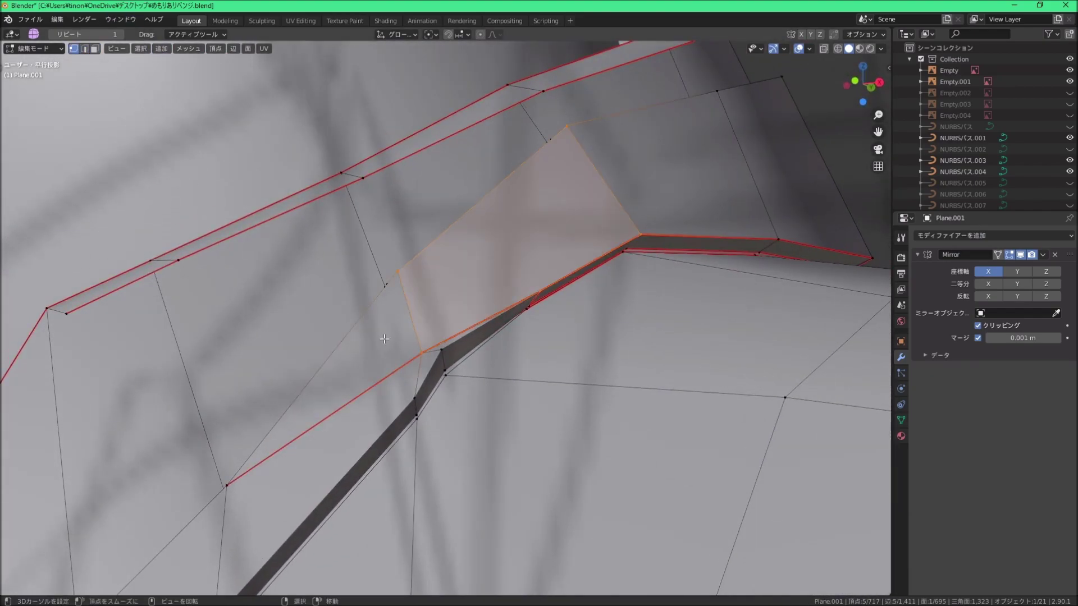
key(1)
middle_drag(384, 339, 447, 306)
click(421, 306)
key(g)
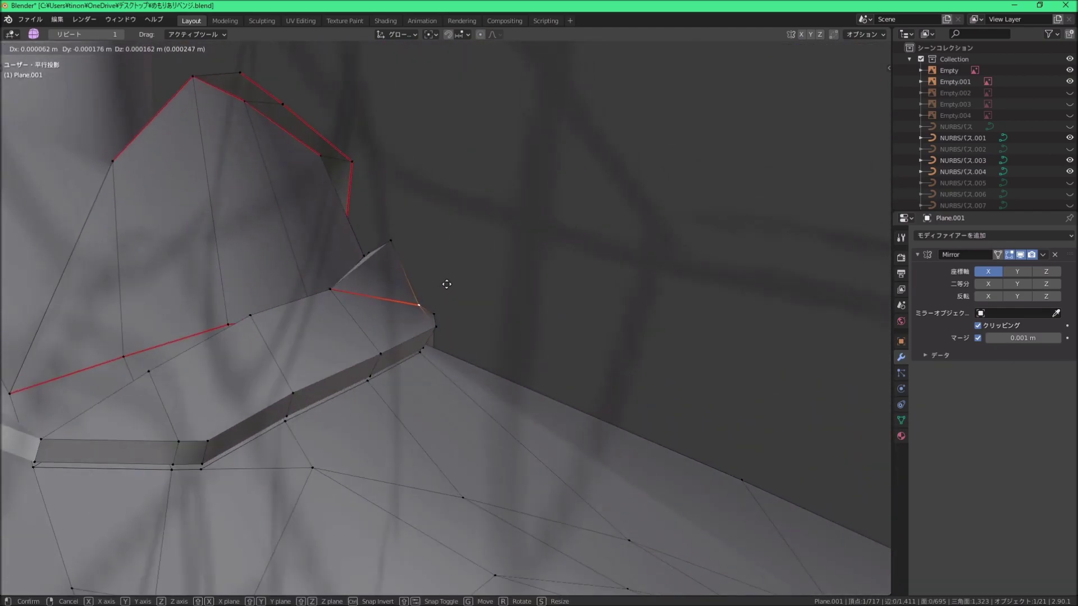
click(452, 325)
key(g)
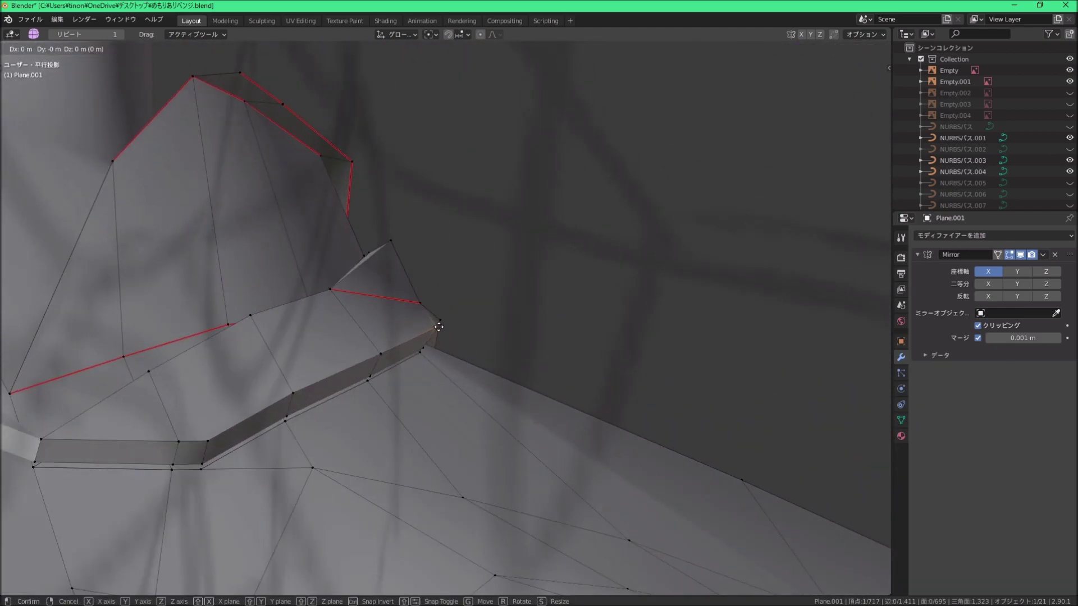
click(446, 319)
key(g)
middle_drag(451, 324, 440, 327)
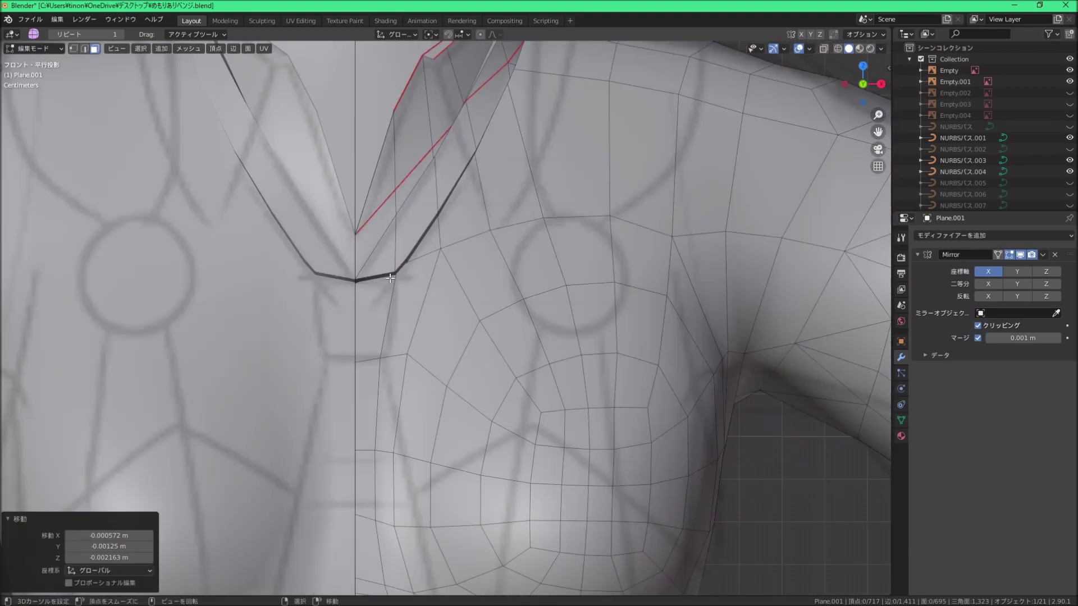
Step: Extrude the selected collar face downward and confirm its position
middle_drag(421, 295, 418, 298)
key(e)
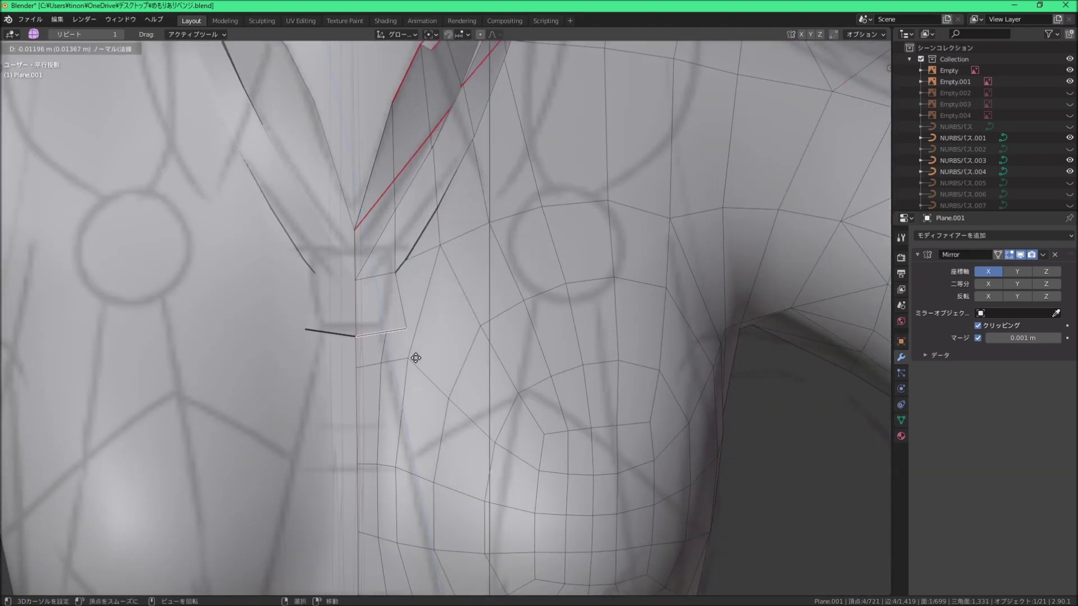
click(417, 376)
alt+middle_drag(417, 376, 403, 364)
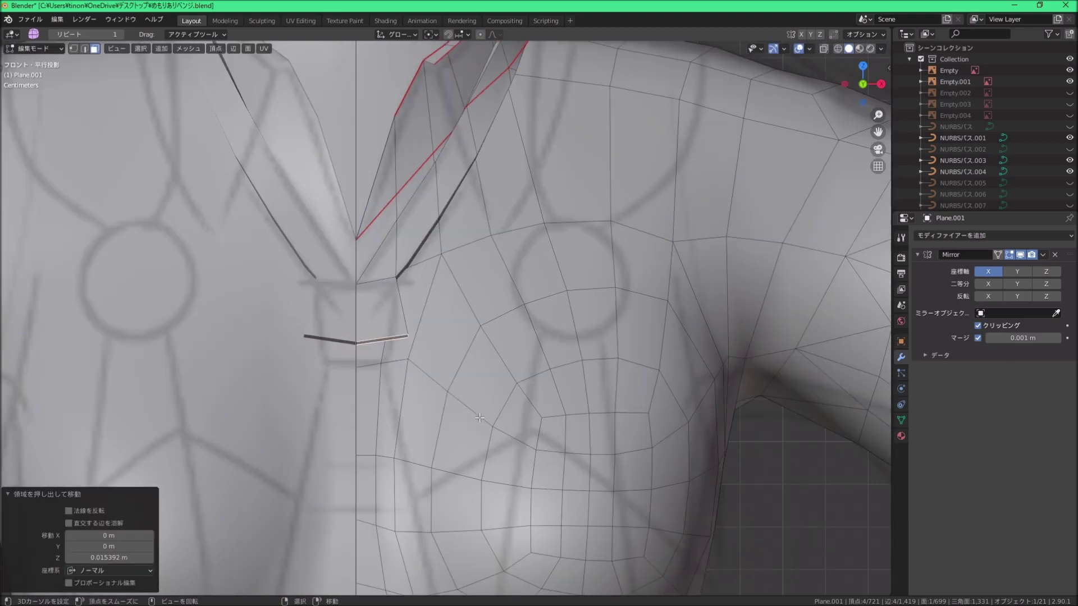
click(456, 346)
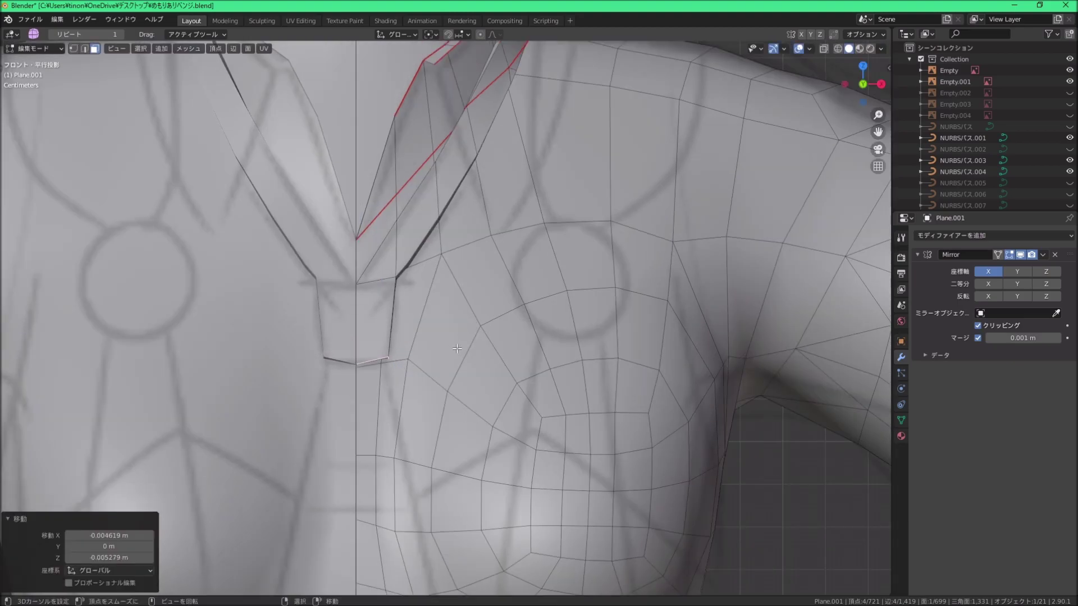
Step: Move the extruded collar face twice to shape the start of the tie
mouse_move(457, 346)
middle_down()
mouse_move(350, 346)
mouse_move(366, 364)
middle_up()
key(g)
click(365, 362)
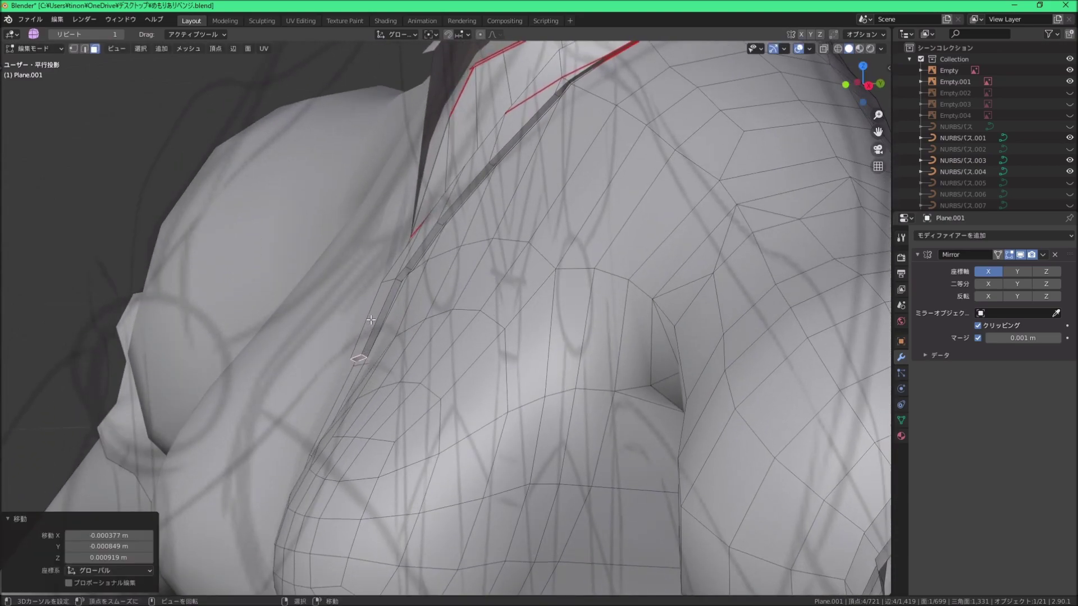
middle_drag(371, 318, 368, 334)
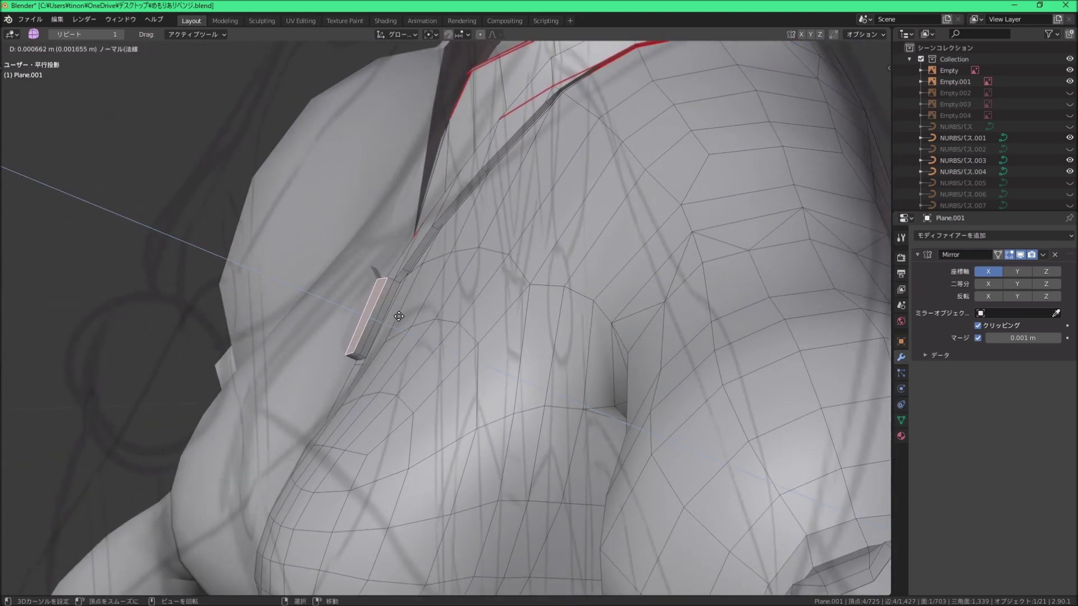
click(388, 307)
mouse_move(388, 308)
middle_down()
mouse_move(498, 310)
mouse_move(492, 339)
mouse_move(388, 322)
middle_up()
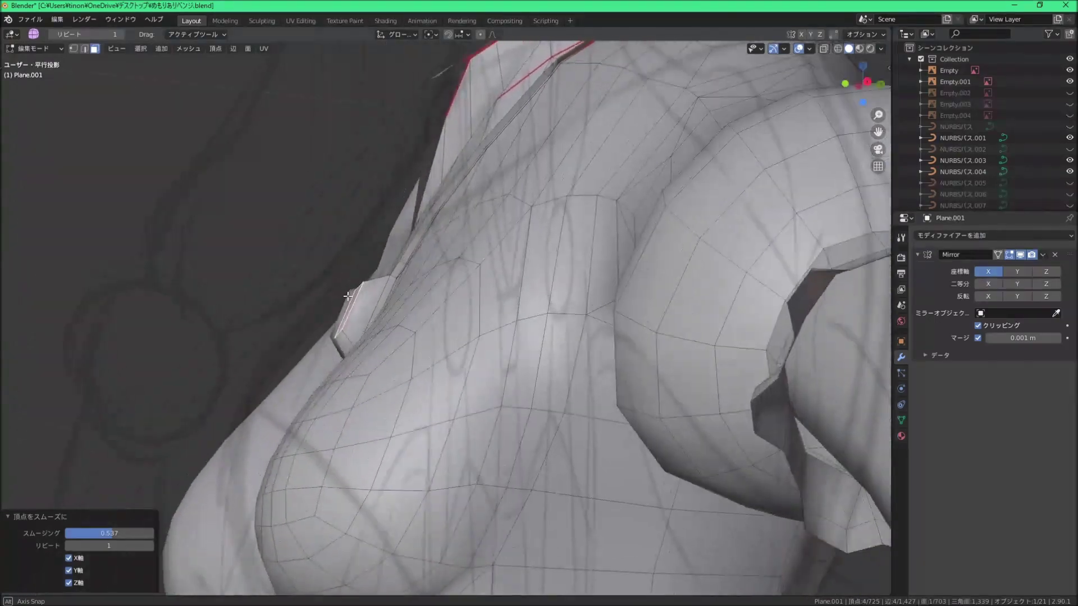
key(g)
click(394, 324)
middle_drag(394, 324, 445, 259)
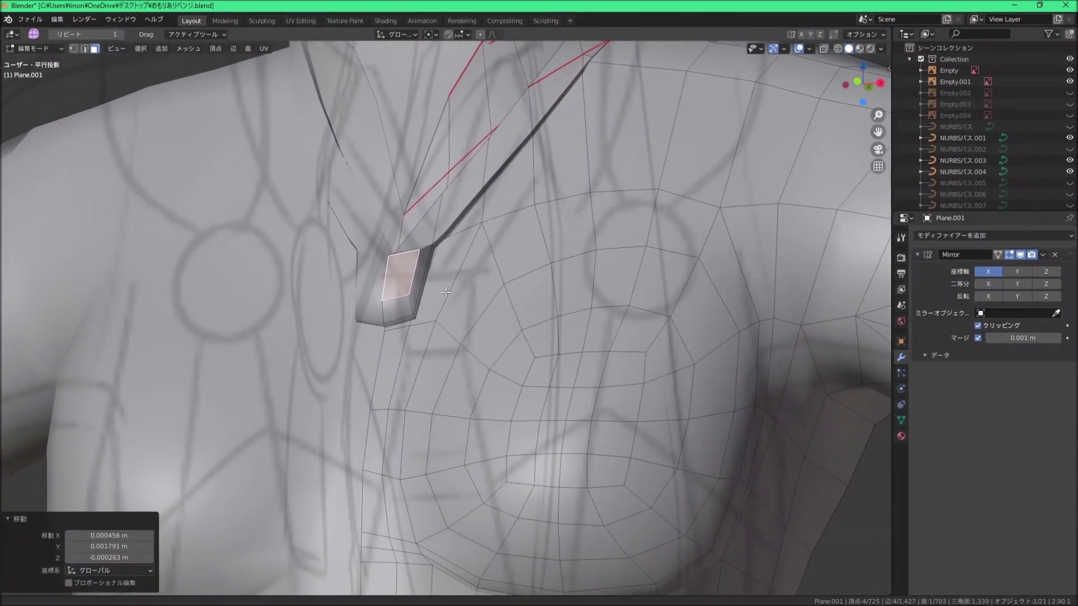
scroll(458, 317, up, 4)
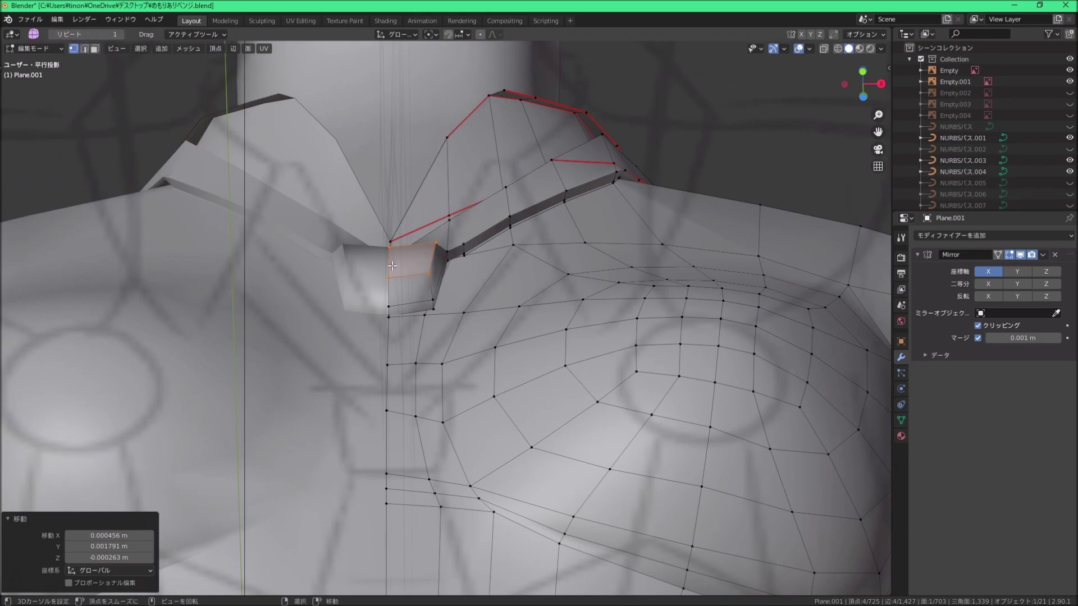
Step: Select a single vertex at the collar tip and move it into place
click(401, 299)
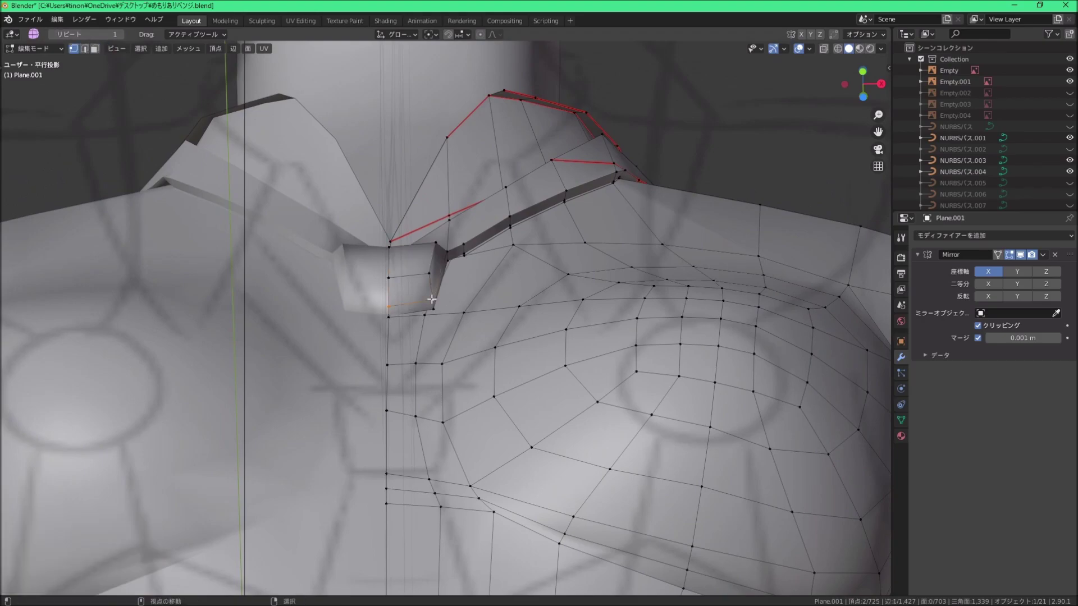
mouse_move(431, 299)
middle_down()
mouse_move(416, 283)
mouse_move(533, 375)
mouse_move(183, 113)
middle_up()
key(g)
click(416, 283)
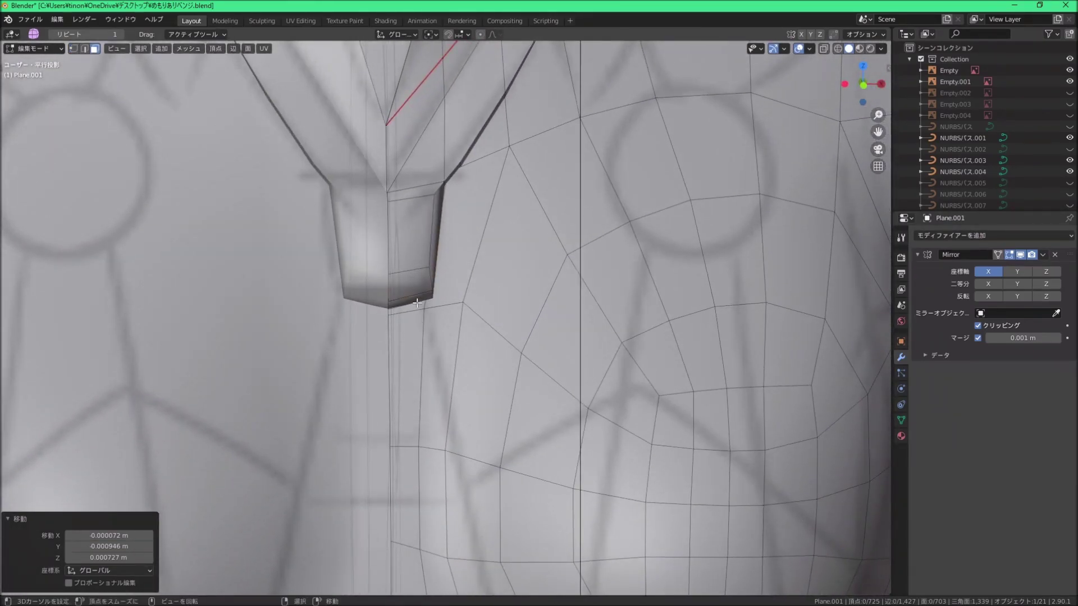
scroll(417, 304, down, 5)
Step: Move the tie's lower end down over the chest and rotate it 4.8°
middle_drag(417, 303, 521, 418)
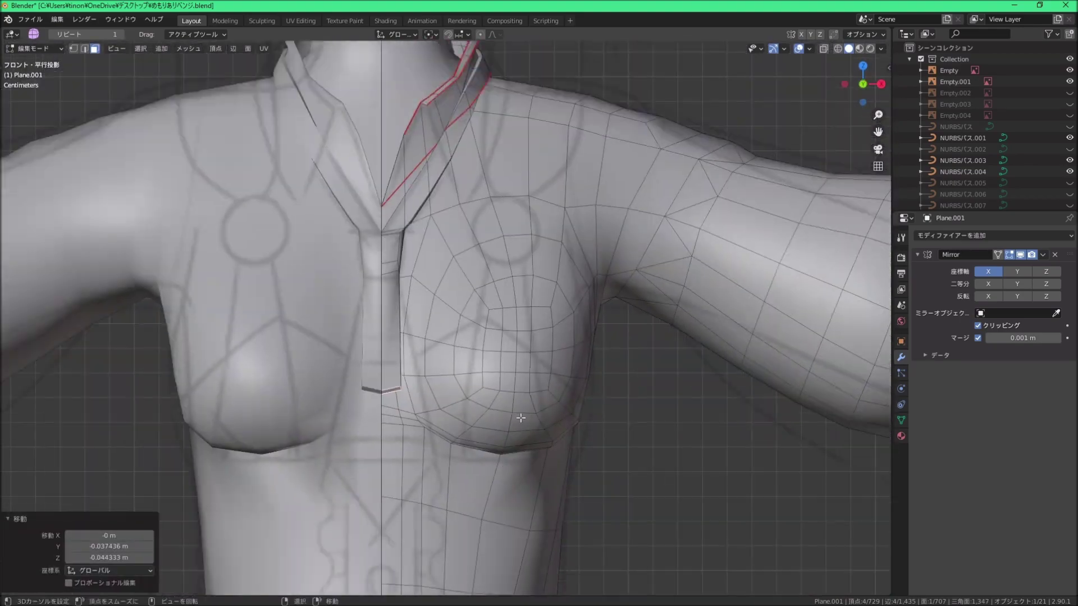
scroll(521, 419, down, 5)
key(g)
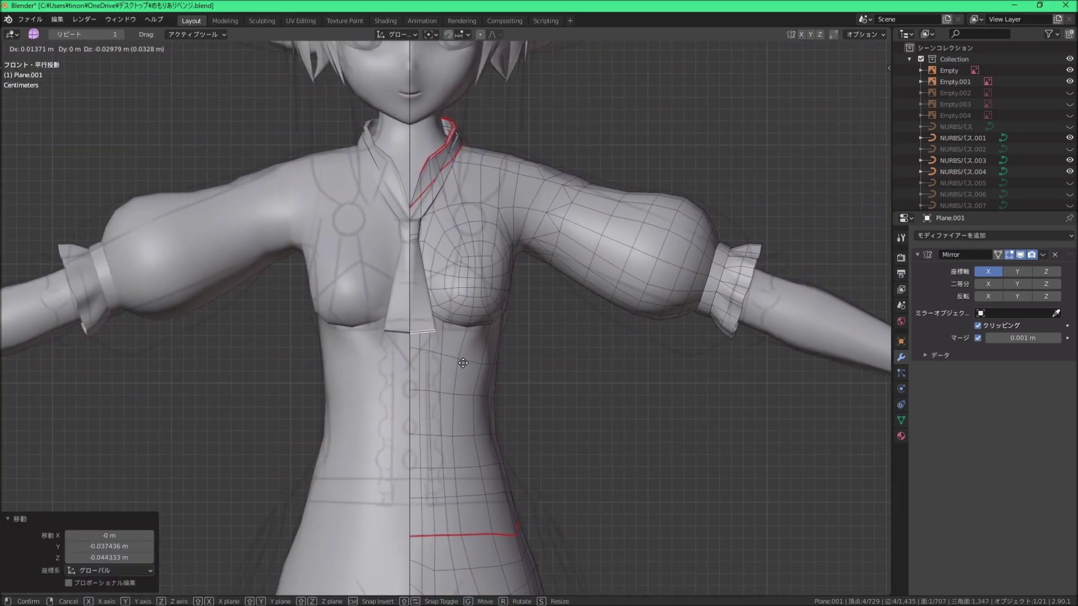
click(462, 363)
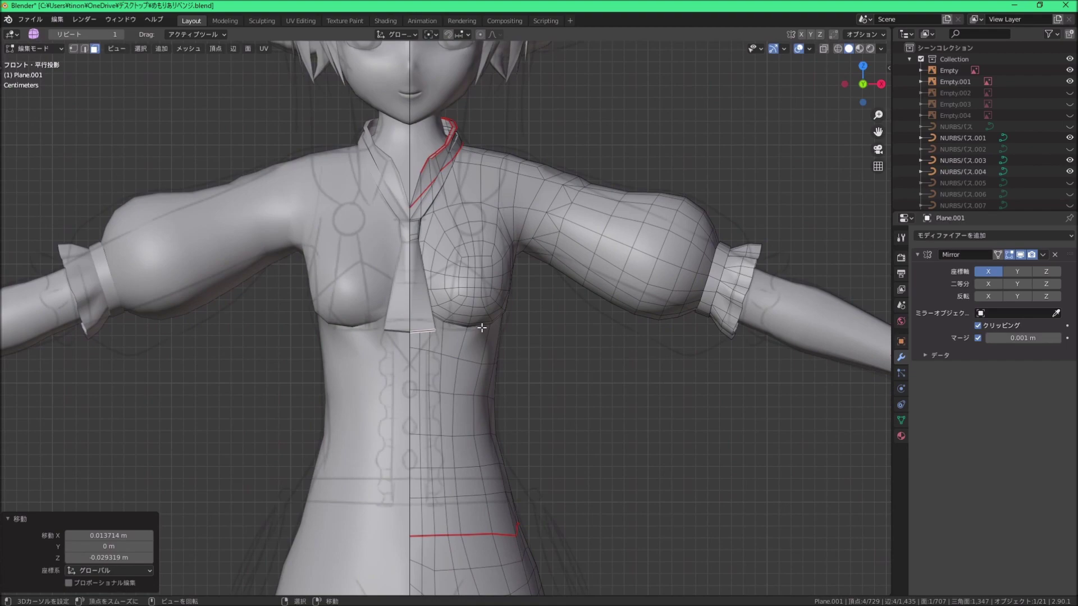
key(r)
click(523, 339)
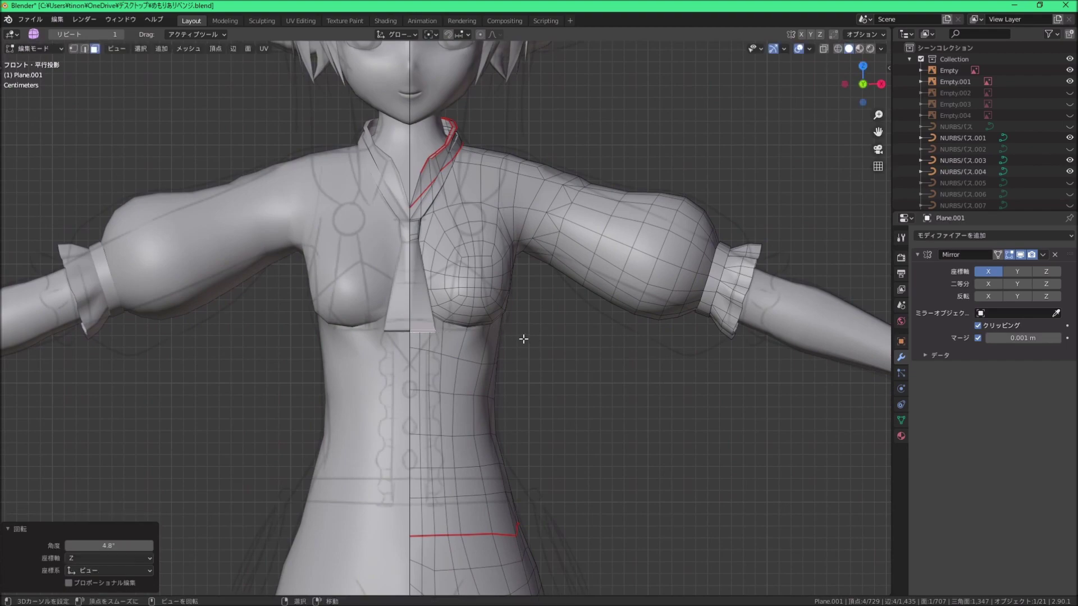
Step: Extrude the tie end further down, check it from the right side, and undo
key(e)
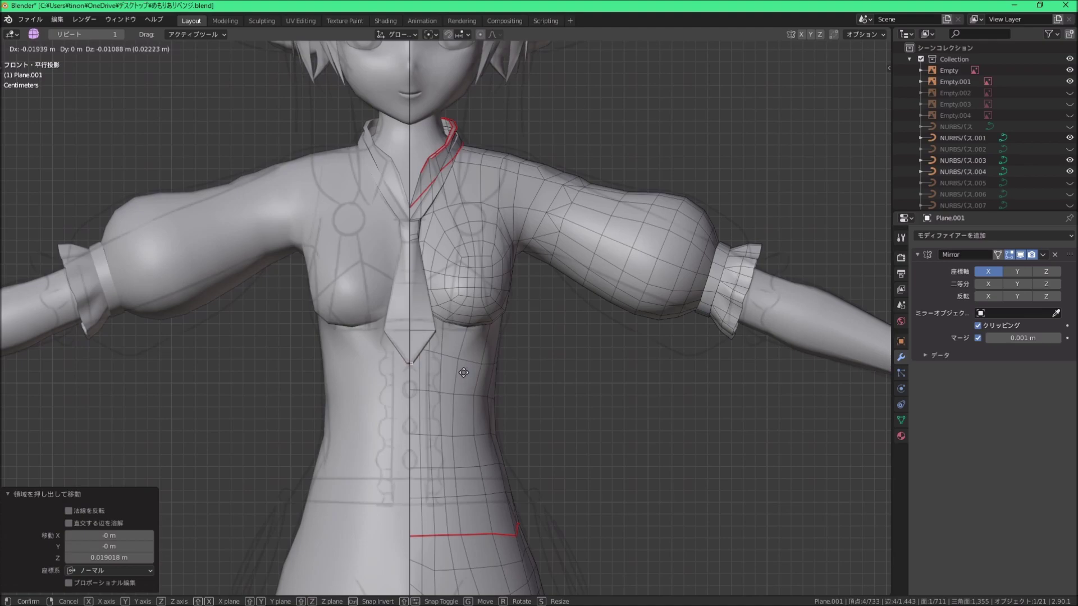
click(464, 373)
scroll(464, 373, up, 3)
mouse_move(464, 372)
middle_down()
mouse_move(451, 367)
mouse_move(460, 369)
middle_up()
key(KP_3)
key(ctrl+z)
key(KP_3)
scroll(424, 374, up, 3)
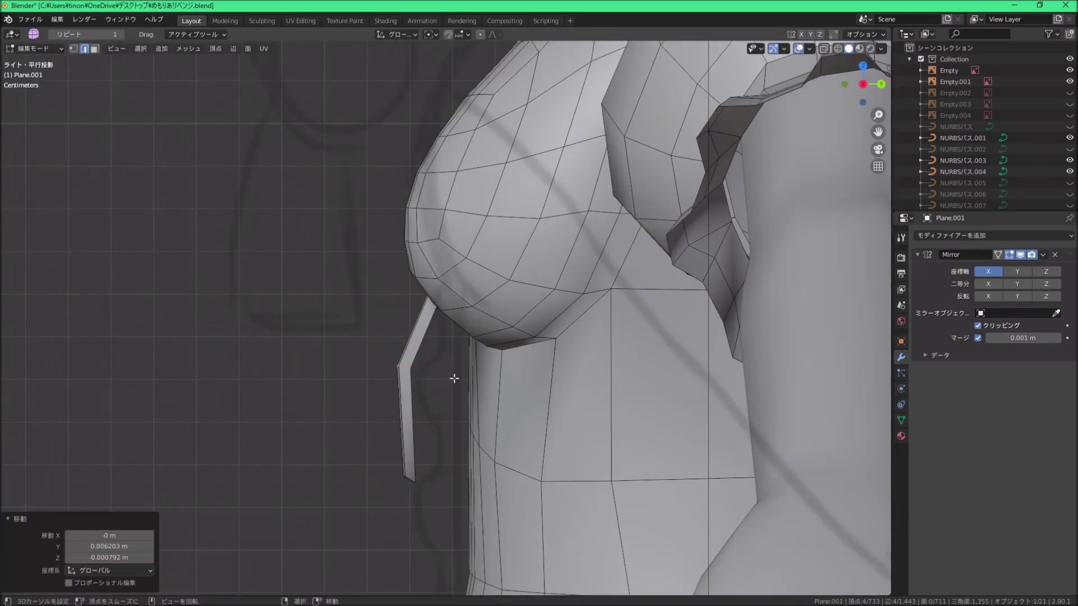
mouse_move(452, 378)
middle_down()
mouse_move(454, 279)
mouse_move(393, 280)
middle_up()
scroll(454, 279, down, 3)
scroll(337, 492, up, 8)
Step: Select the tie tip's corner vertices and merge them into a single point
key(1)
click(337, 491)
scroll(338, 492, down, 5)
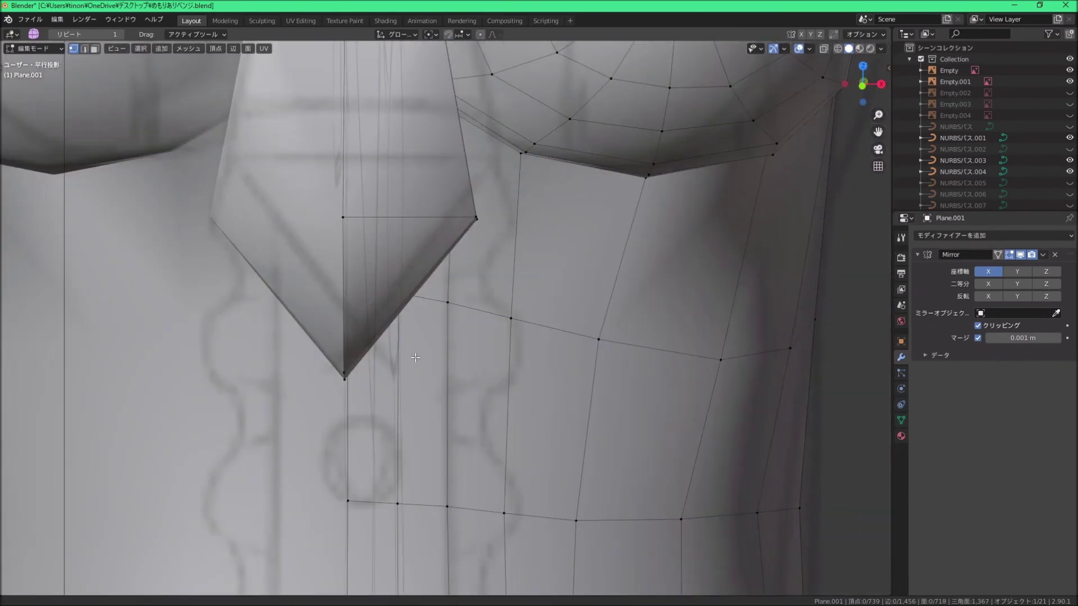
mouse_move(338, 492)
middle_down()
mouse_move(423, 378)
mouse_move(393, 281)
mouse_move(436, 229)
mouse_move(440, 332)
middle_up()
key(1)
key(m)
key(1)
key(e)
scroll(436, 229, up, 5)
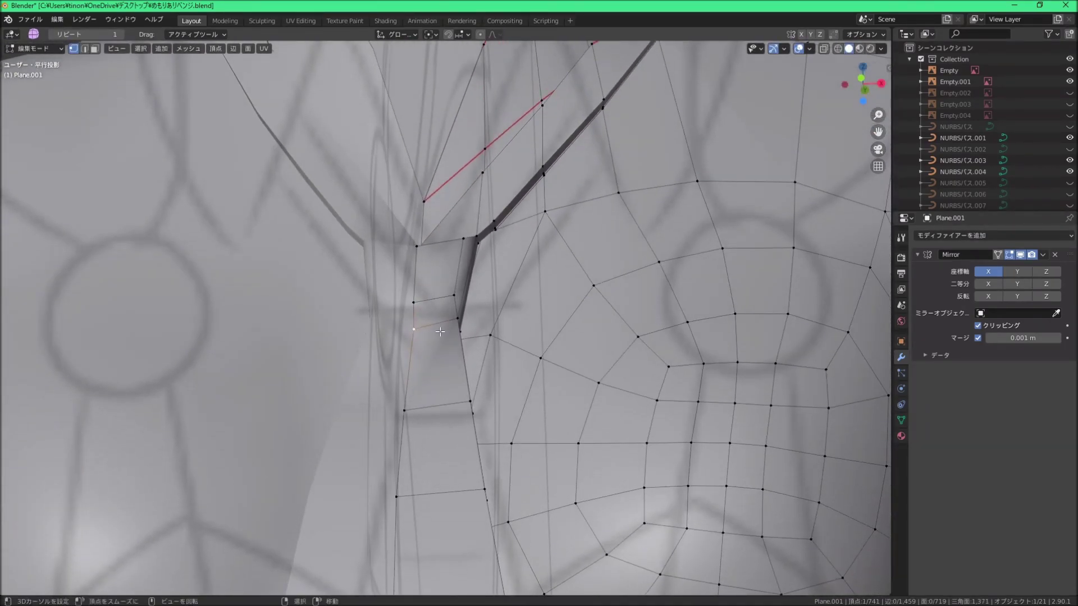
Step: Mark the selected collar edge as a seam and add an edge loop across the collar
key(ctrl+e)
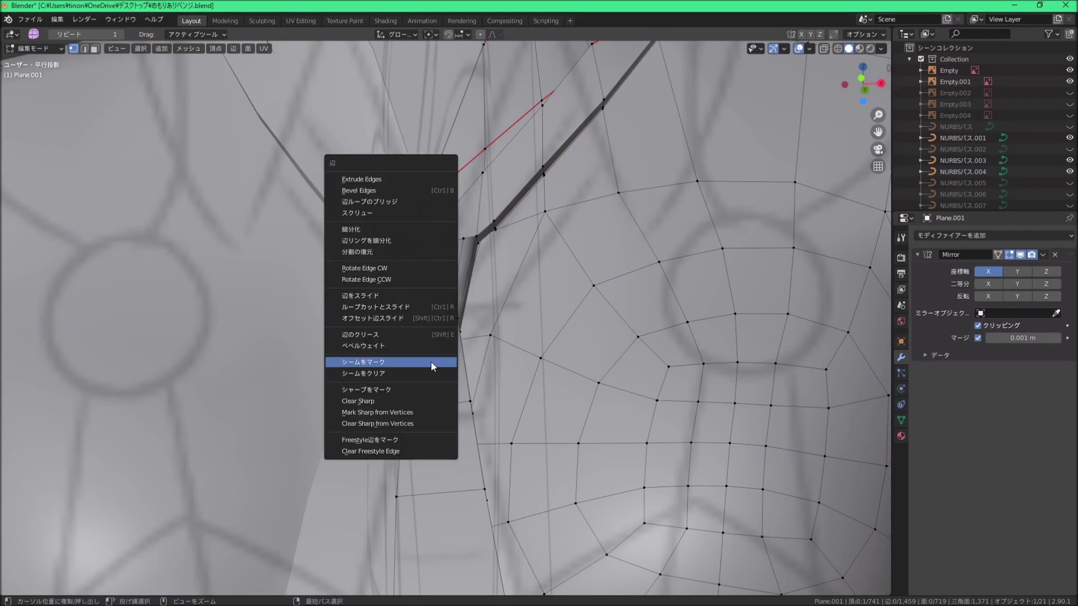
click(450, 359)
click(428, 358)
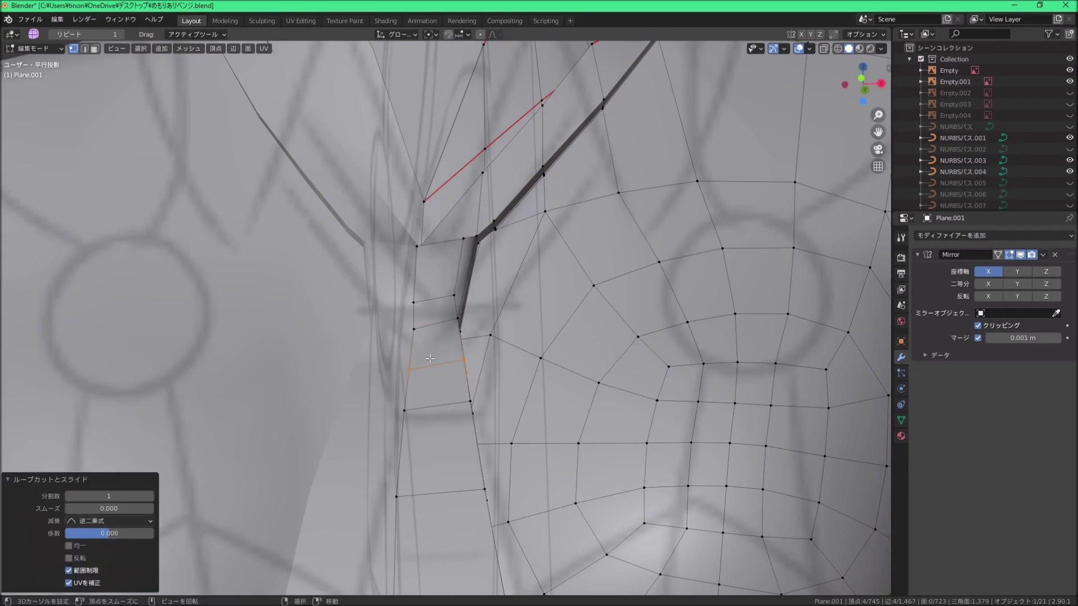
mouse_move(428, 358)
middle_down()
mouse_move(393, 403)
mouse_move(356, 317)
mouse_move(65, 68)
middle_up()
Step: Switch to wireframe shading, then select and delete a face on the mirror centre line
key(z)
click(329, 312)
click(409, 313)
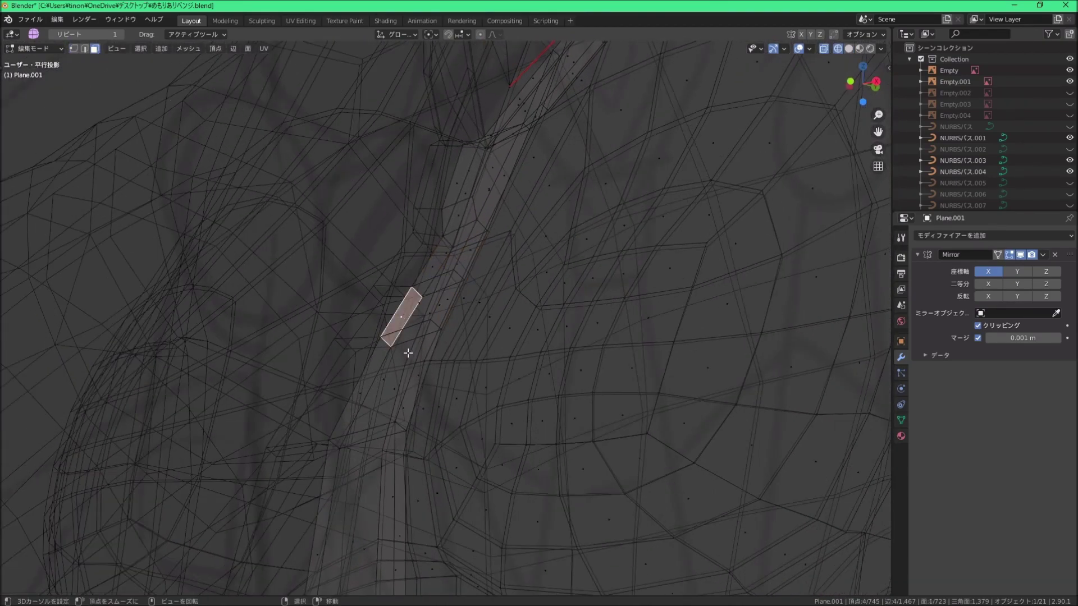
mouse_move(410, 352)
middle_down()
mouse_move(517, 354)
mouse_move(491, 316)
mouse_move(427, 312)
middle_up()
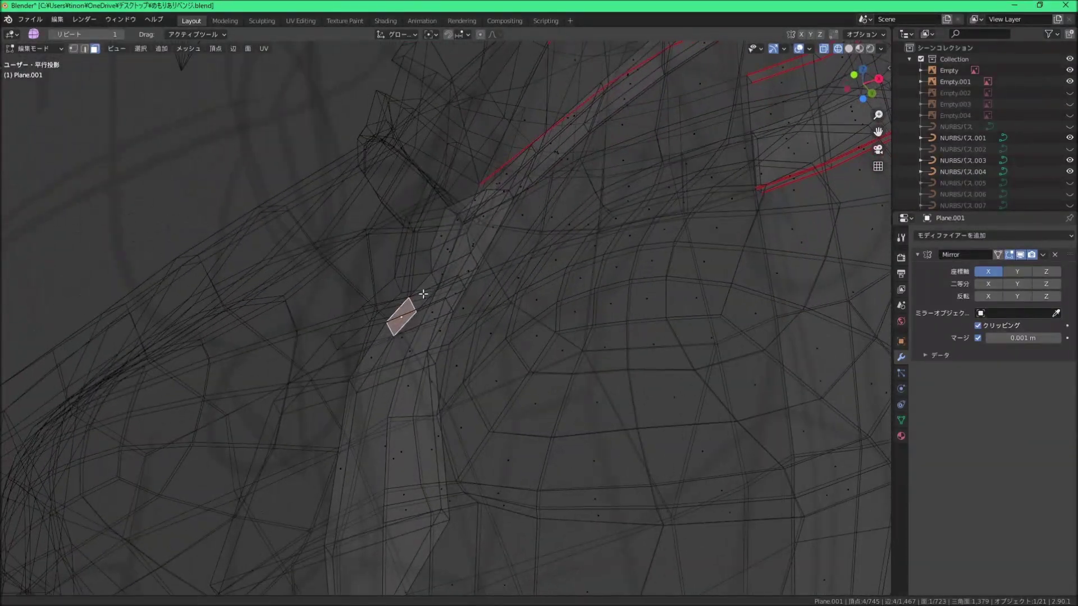
scroll(416, 308, up, 3)
shift+middle_drag(370, 390, 427, 301)
scroll(426, 301, down, 3)
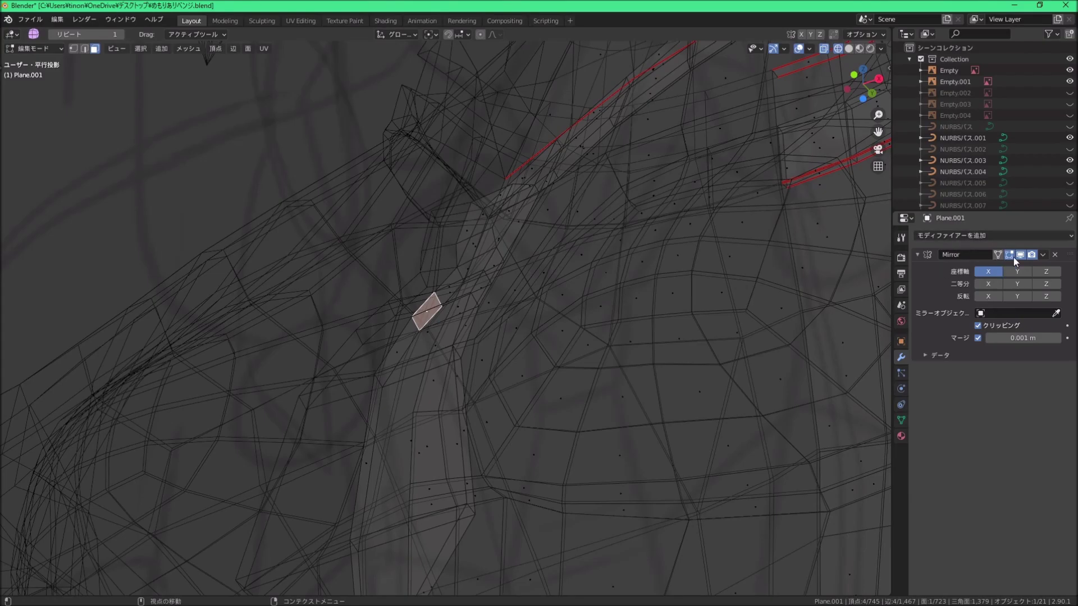
mouse_move(432, 310)
middle_down()
mouse_move(499, 316)
mouse_move(417, 259)
mouse_move(413, 305)
middle_up()
scroll(477, 317, up, 3)
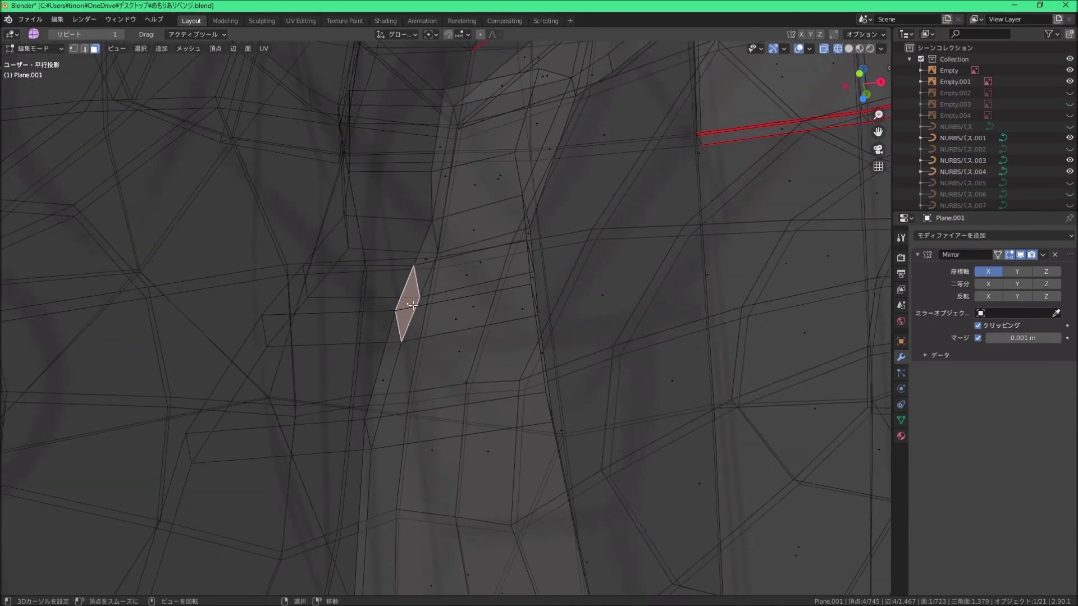
key(x)
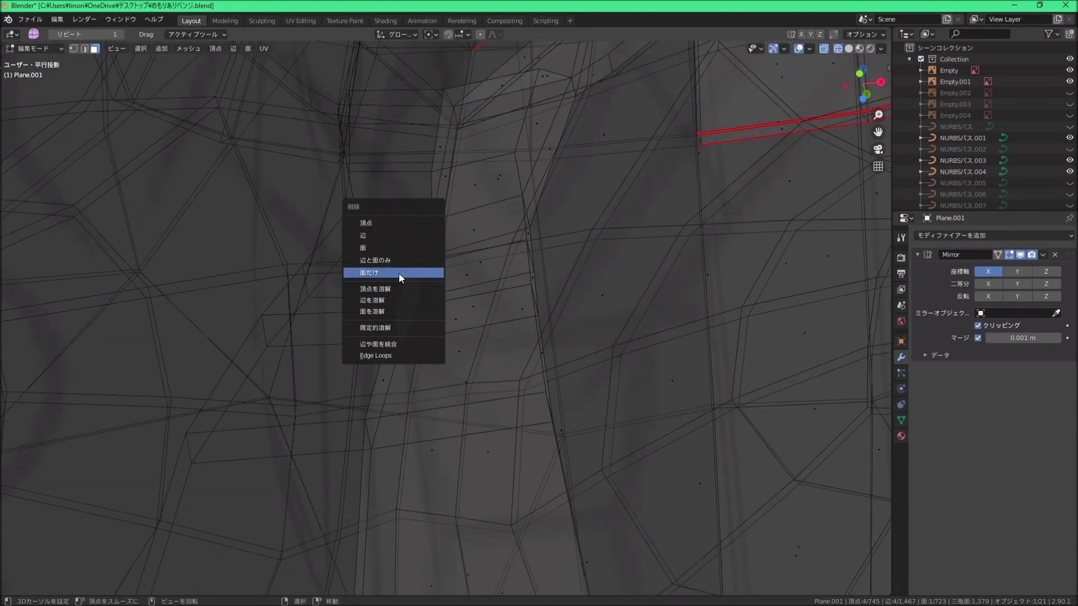
click(392, 250)
Step: Delete two more stray faces along the mirror centre line
click(428, 269)
middle_drag(429, 269, 434, 276)
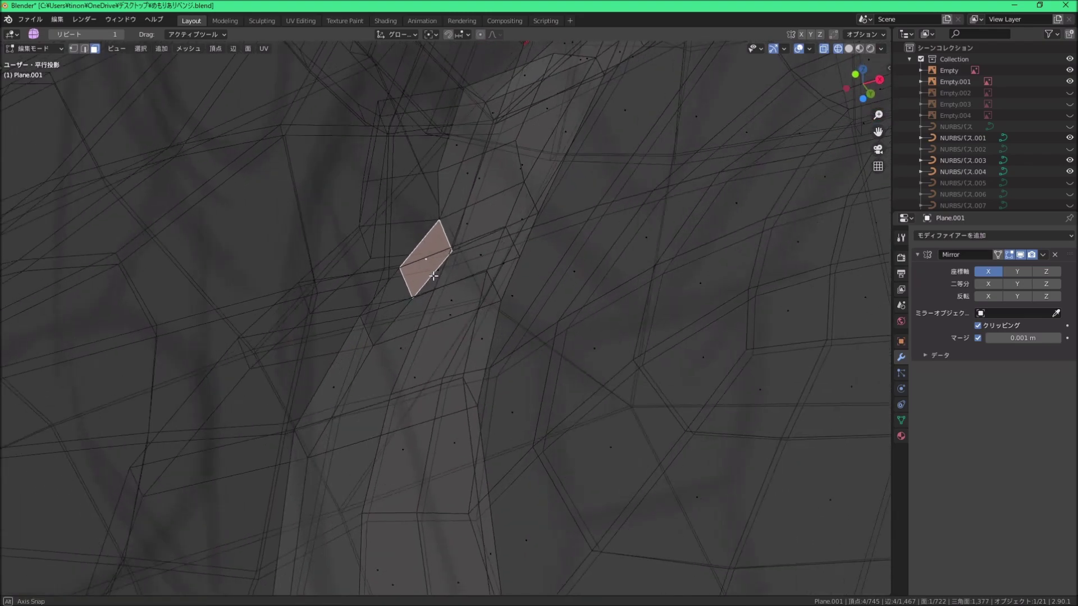
alt+click(427, 256)
click(432, 258)
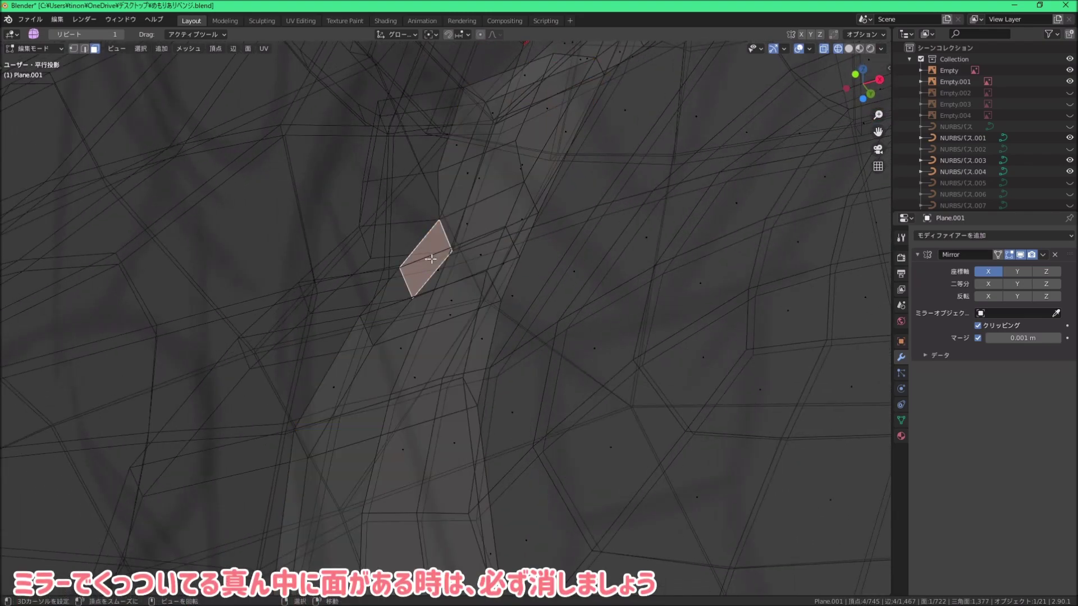
key(x)
click(431, 257)
middle_drag(453, 258, 442, 257)
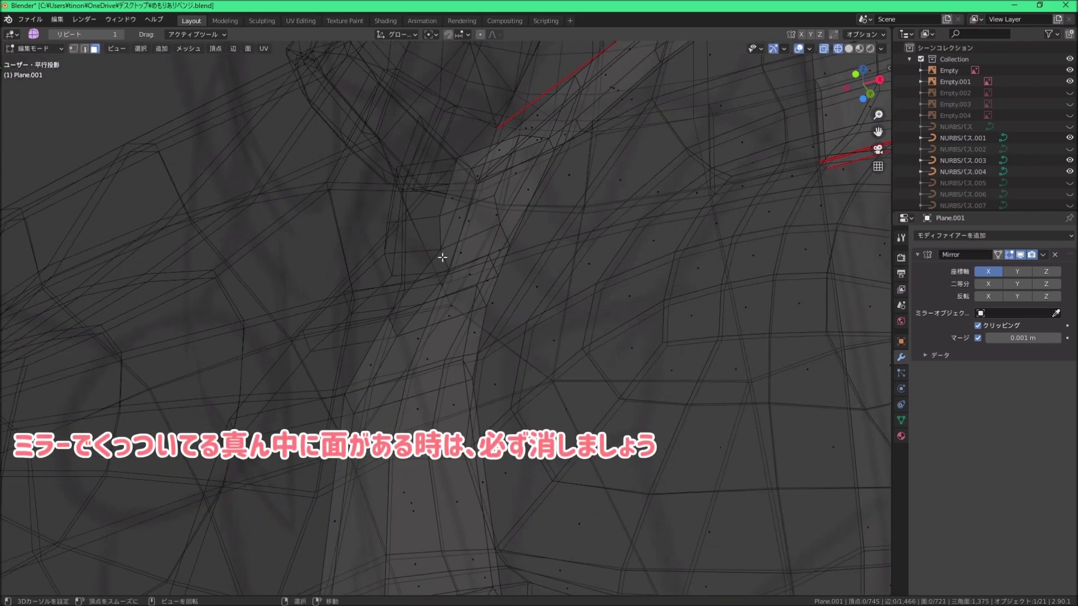
click(461, 220)
middle_drag(511, 241, 473, 209)
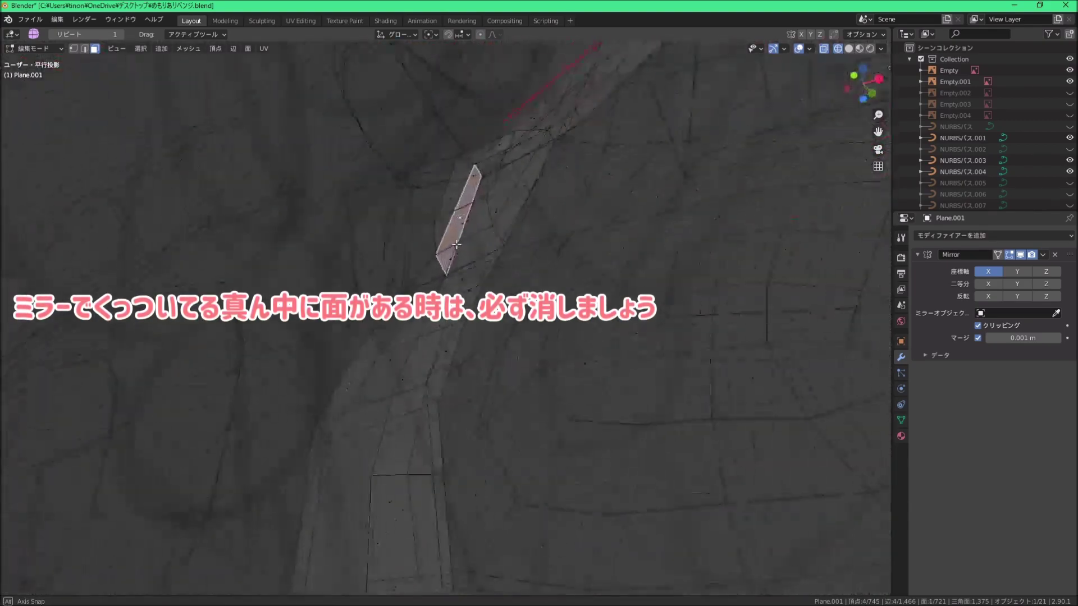
key(x)
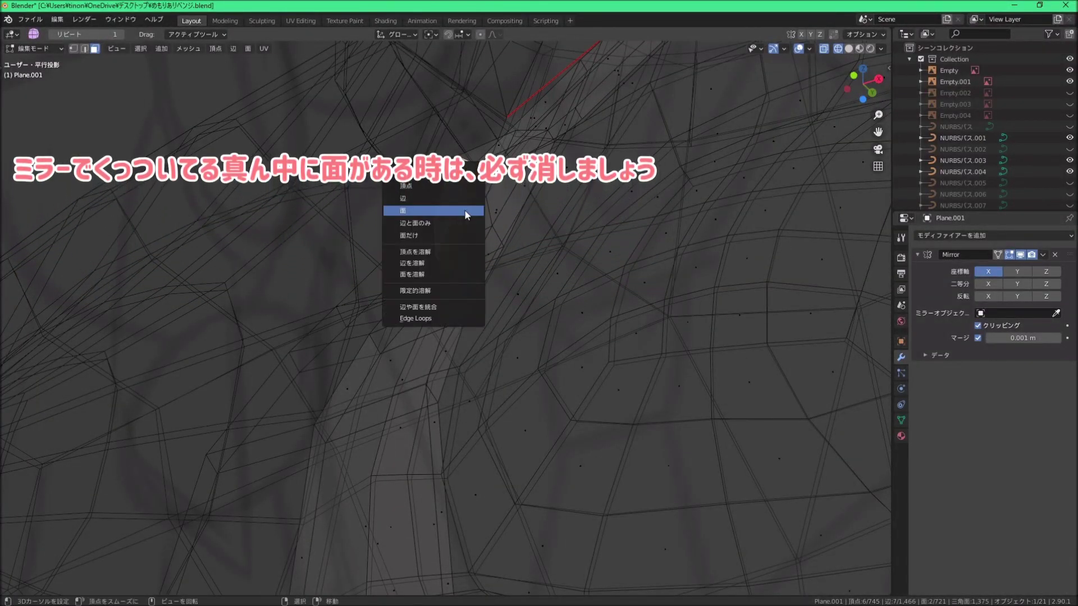
click(464, 210)
mouse_move(463, 210)
middle_down()
mouse_move(488, 233)
mouse_move(449, 193)
mouse_move(483, 272)
mouse_move(440, 277)
mouse_move(522, 417)
mouse_move(373, 257)
mouse_move(377, 371)
mouse_move(507, 266)
mouse_move(494, 292)
mouse_move(407, 295)
middle_up()
Step: Hide and reveal the blocking faces, turn off see-through, and select a collar vertex
click(378, 370)
key(h)
key(alt+z)
key(alt+h)
key(1)
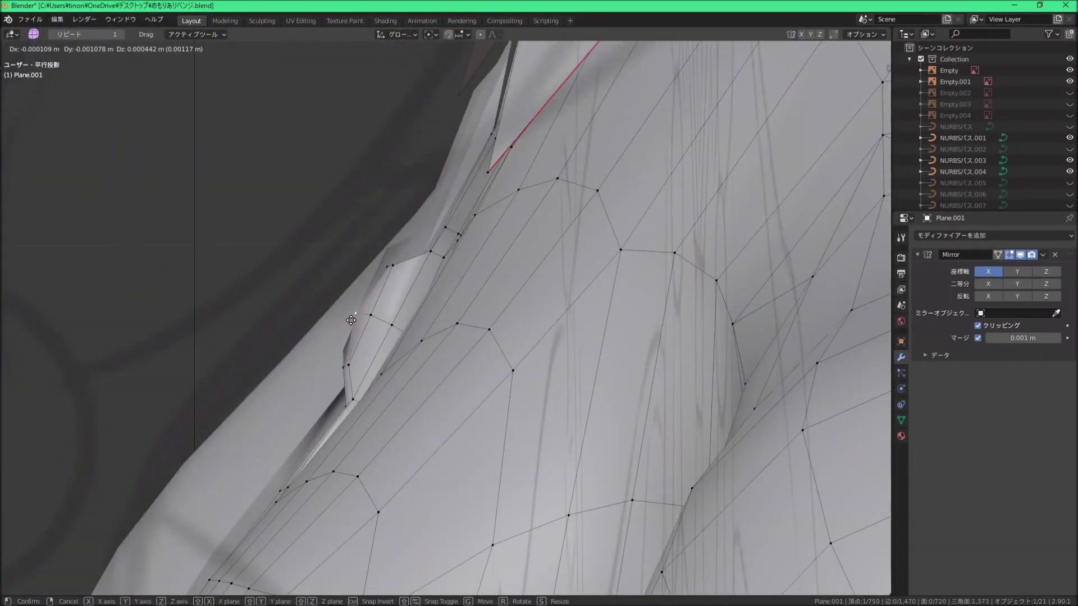
click(407, 294)
mouse_move(492, 320)
middle_down()
mouse_move(368, 312)
mouse_move(427, 306)
mouse_move(433, 321)
mouse_move(322, 333)
middle_up()
Step: Make a knife cut near the tie's knot and confirm it
key(k)
key(Return)
scroll(433, 321, down, 4)
scroll(434, 321, up, 5)
key(2)
key(ctrl+Tab)
scroll(432, 297, down, 5)
mouse_move(432, 298)
middle_down()
mouse_move(427, 285)
mouse_move(419, 340)
middle_up()
scroll(428, 285, up, 3)
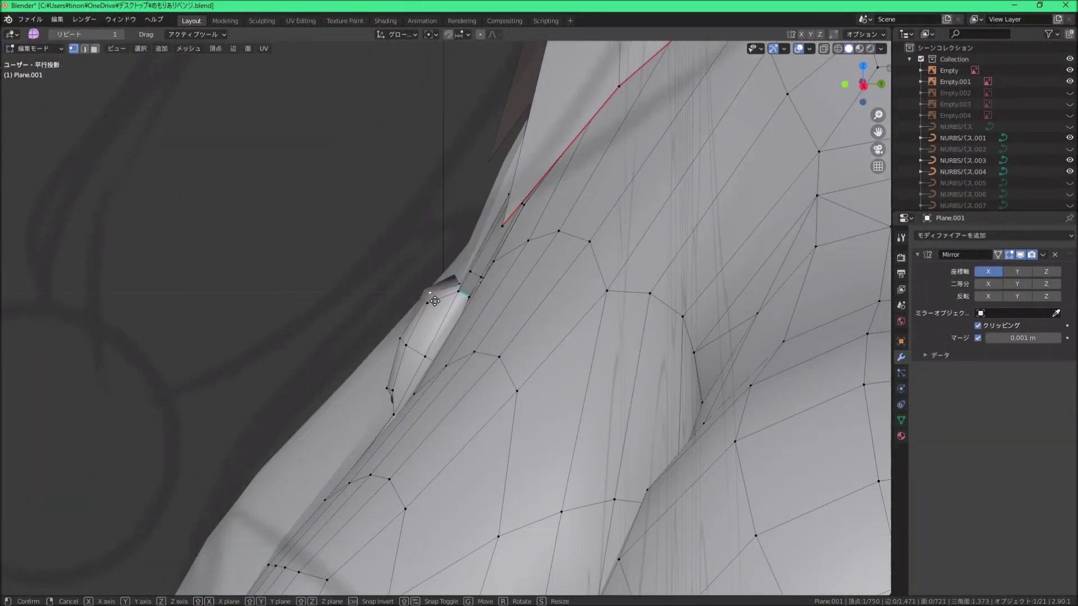
Step: Nudge the new collar-side vertex about 0.0006 m and place a cut point beside the tie
click(415, 339)
key(g)
scroll(420, 341, down, 4)
middle_drag(397, 301, 426, 325)
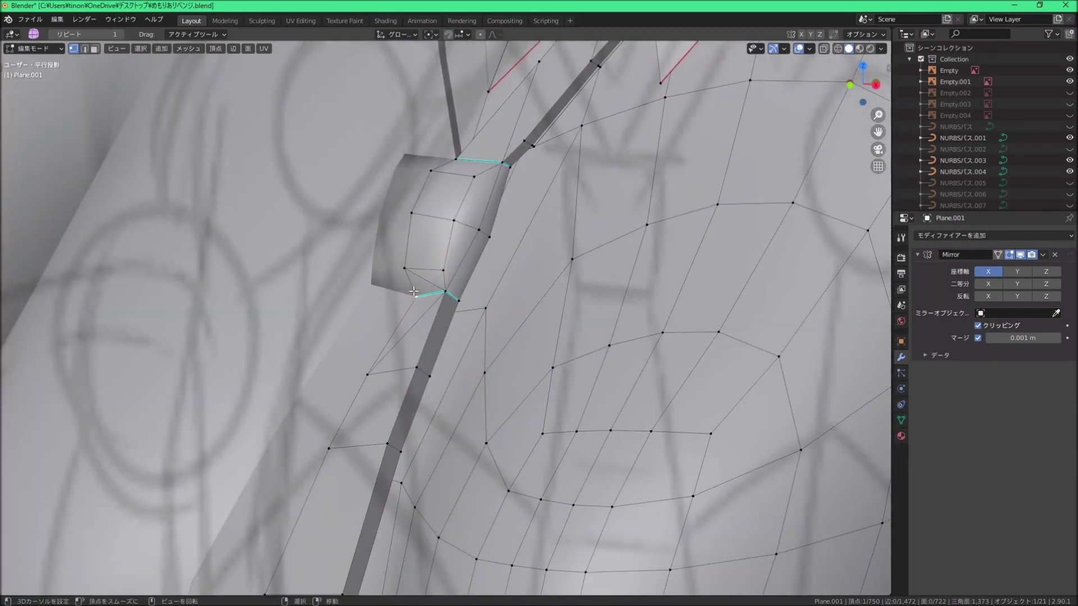
scroll(443, 343, down, 3)
scroll(443, 343, up, 6)
right_click(433, 381)
click(434, 381)
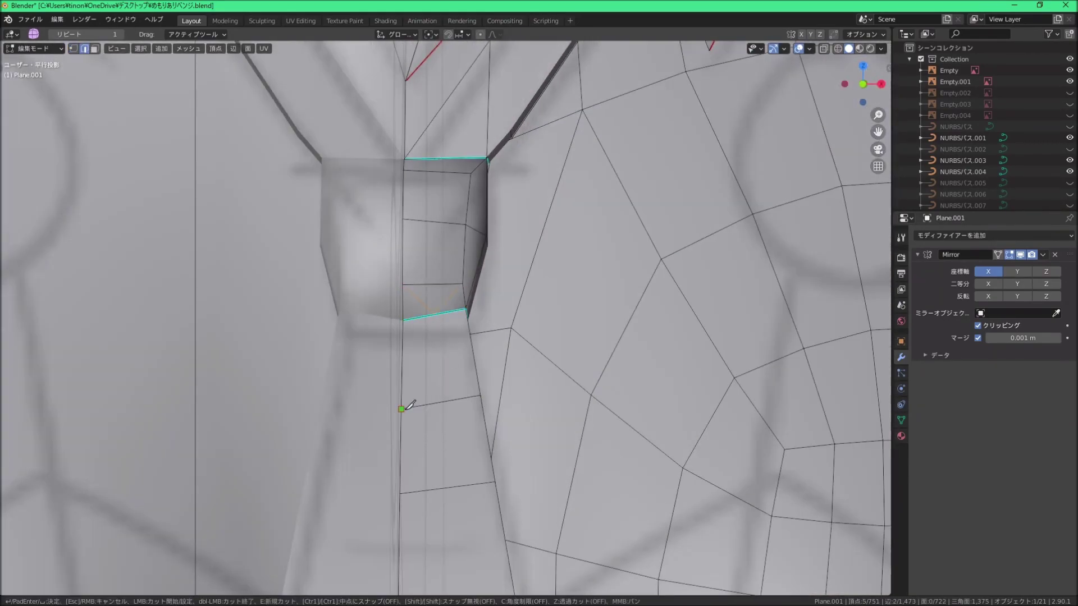
Step: Orbit and zoom out to inspect the torso from the front and side
scroll(435, 313, down, 3)
scroll(435, 314, down, 3)
scroll(435, 317, up, 4)
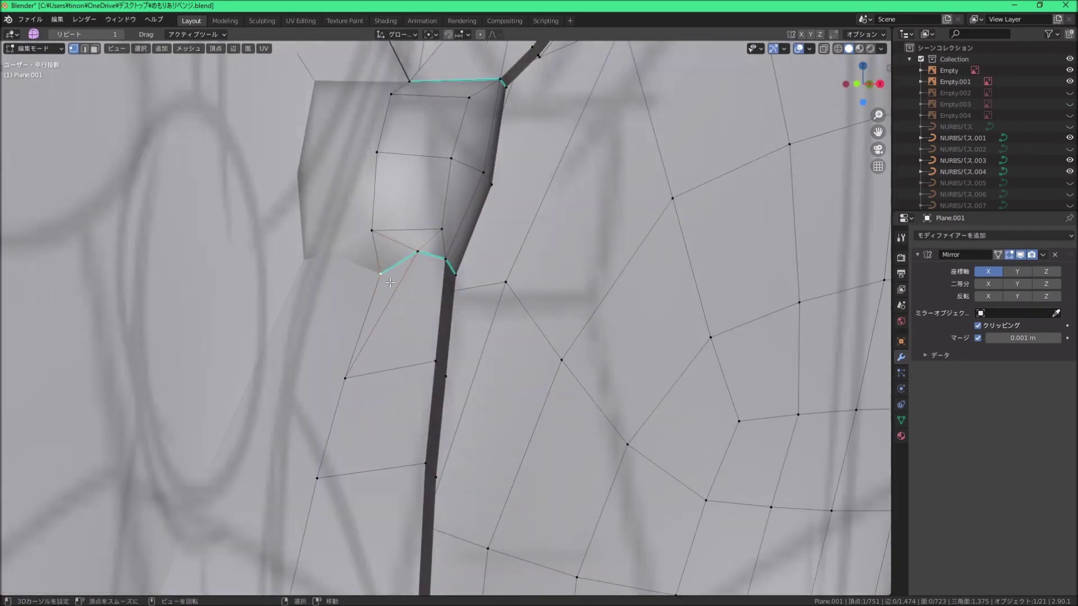
scroll(435, 320, down, 4)
middle_drag(435, 320, 435, 324)
scroll(435, 324, up, 3)
drag(435, 324, 436, 325)
scroll(436, 325, down, 6)
mouse_move(436, 325)
middle_down()
mouse_move(388, 345)
mouse_move(494, 303)
mouse_move(458, 310)
mouse_move(471, 326)
middle_up()
scroll(494, 303, up, 2)
scroll(500, 298, down, 5)
scroll(458, 310, down, 2)
scroll(476, 332, up, 3)
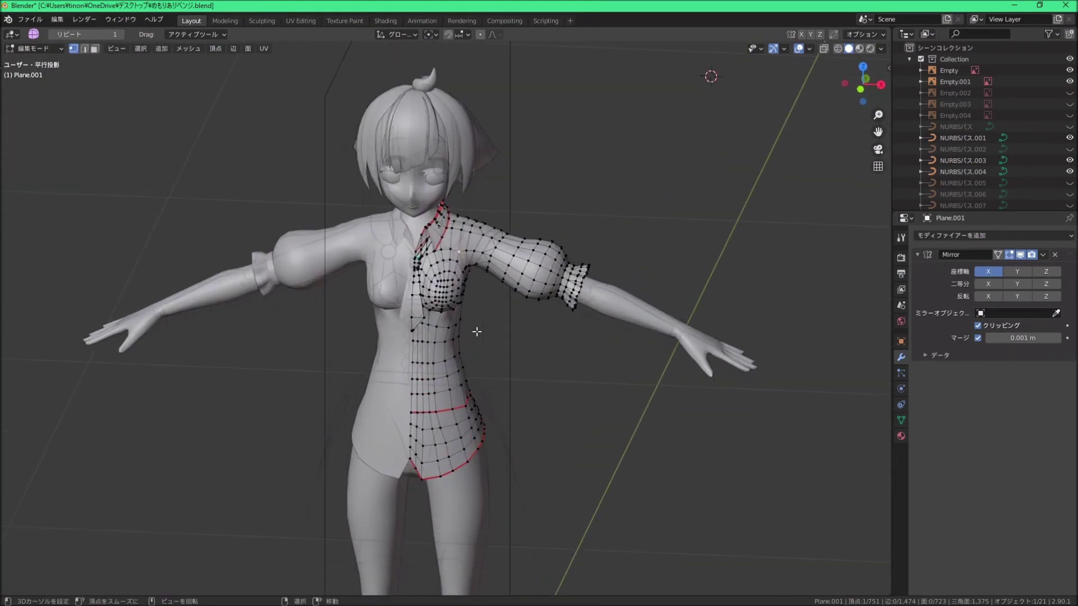
Step: Switch to the front orthographic view and zoom to frame the shirt
key(KP_1)
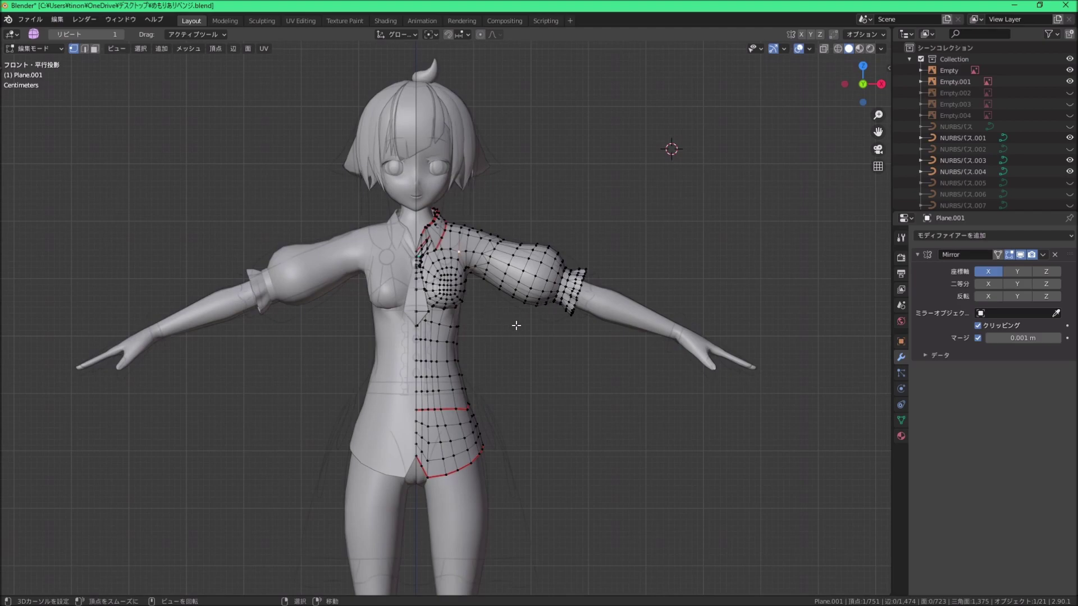
shift+scroll(525, 320, down, 1)
shift+scroll(527, 320, down, 1)
shift+scroll(527, 336, down, 2)
shift+scroll(512, 293, down, 1)
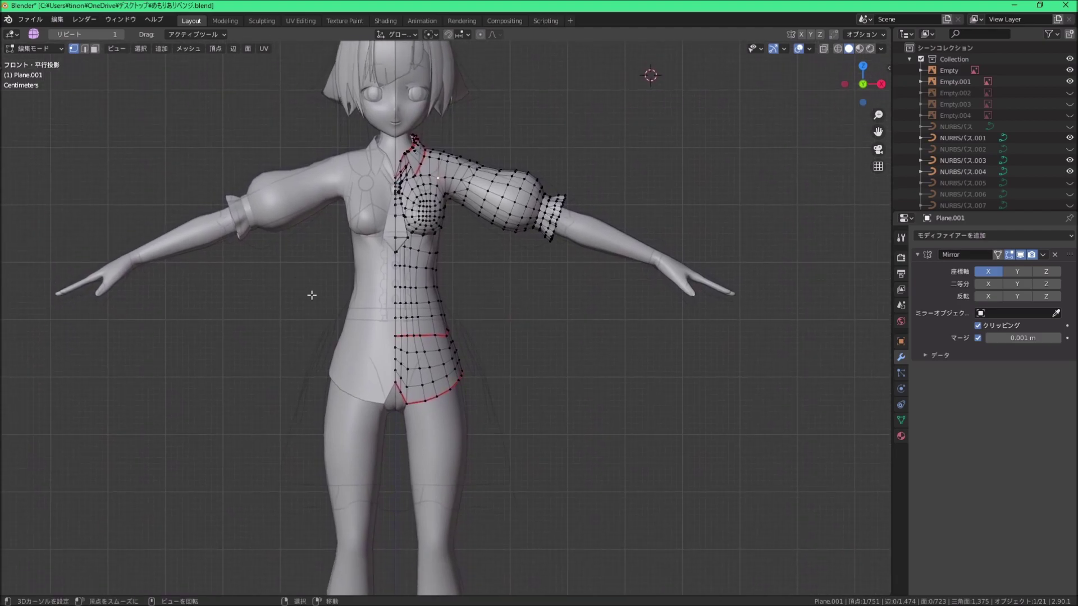
shift+scroll(330, 257, up, 3)
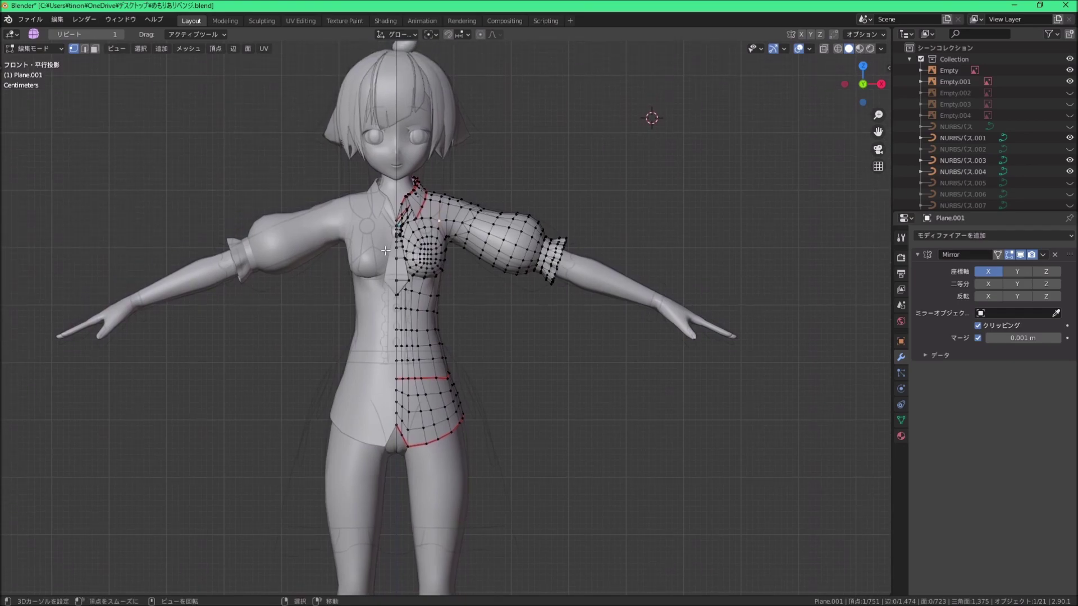
scroll(386, 250, up, 3)
shift+scroll(438, 260, up, 1)
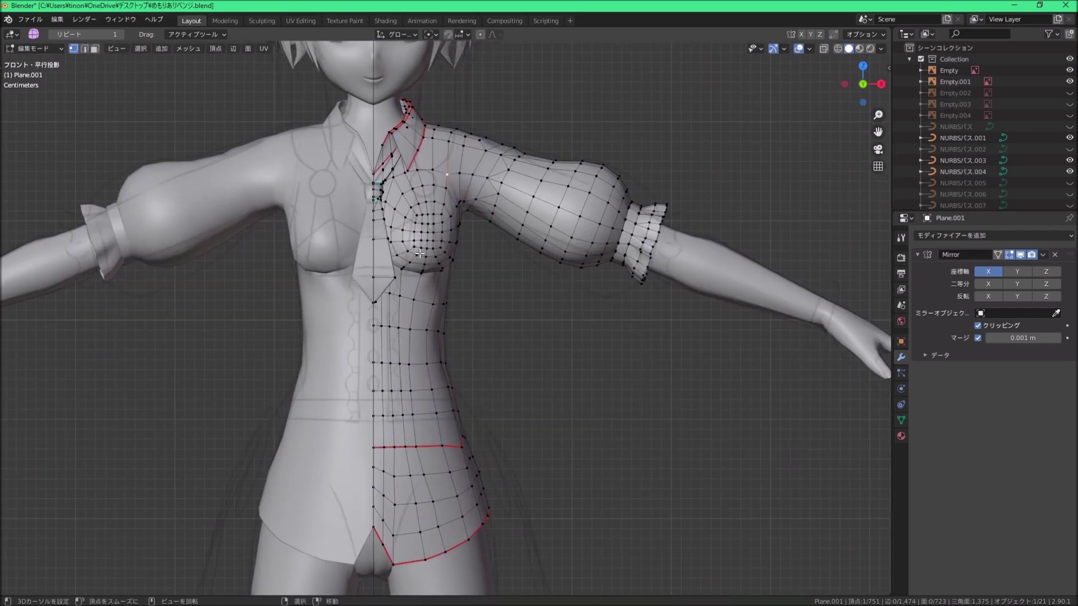
Step: Return to Object Mode and orbit to an angled full-body view
click(47, 49)
click(42, 56)
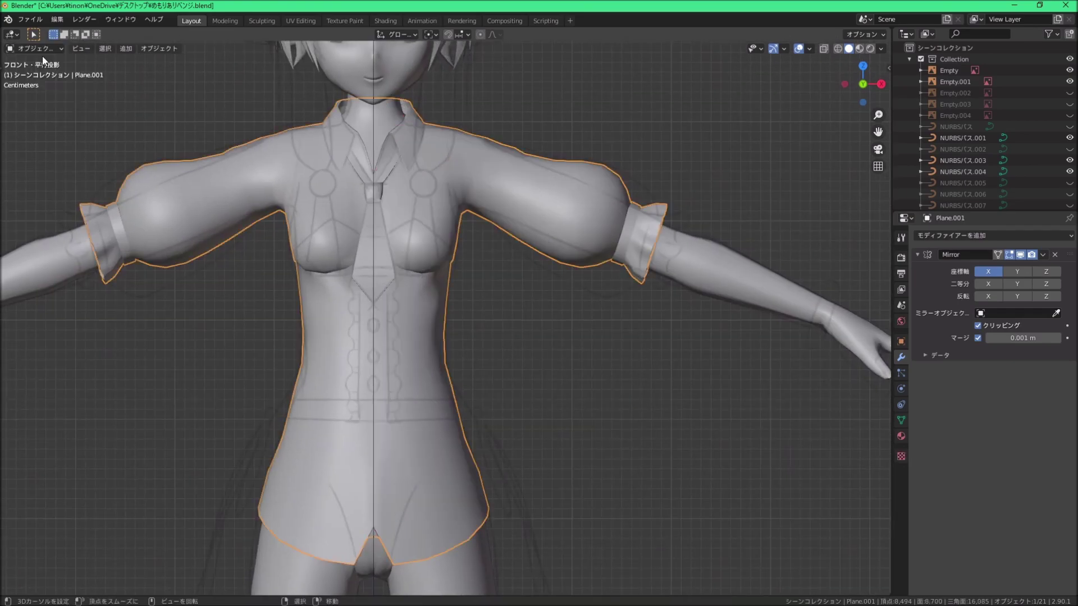
scroll(561, 168, down, 5)
mouse_move(505, 204)
middle_down()
mouse_move(559, 227)
mouse_move(497, 223)
middle_up()
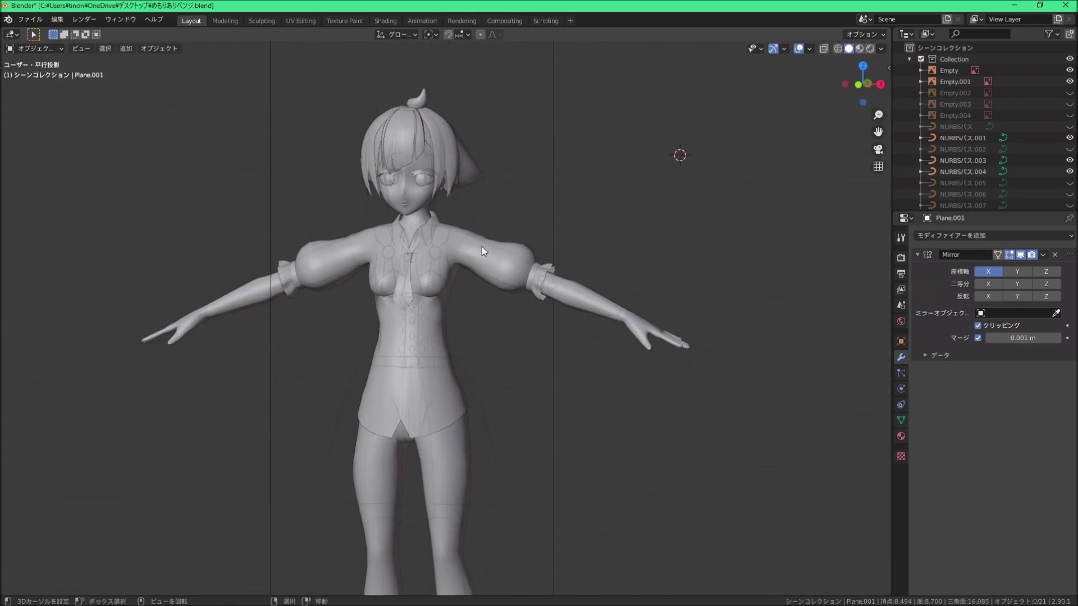
Step: Select the body's seam-bounded torso and upper arms, duplicate in place, and separate them
click(638, 278)
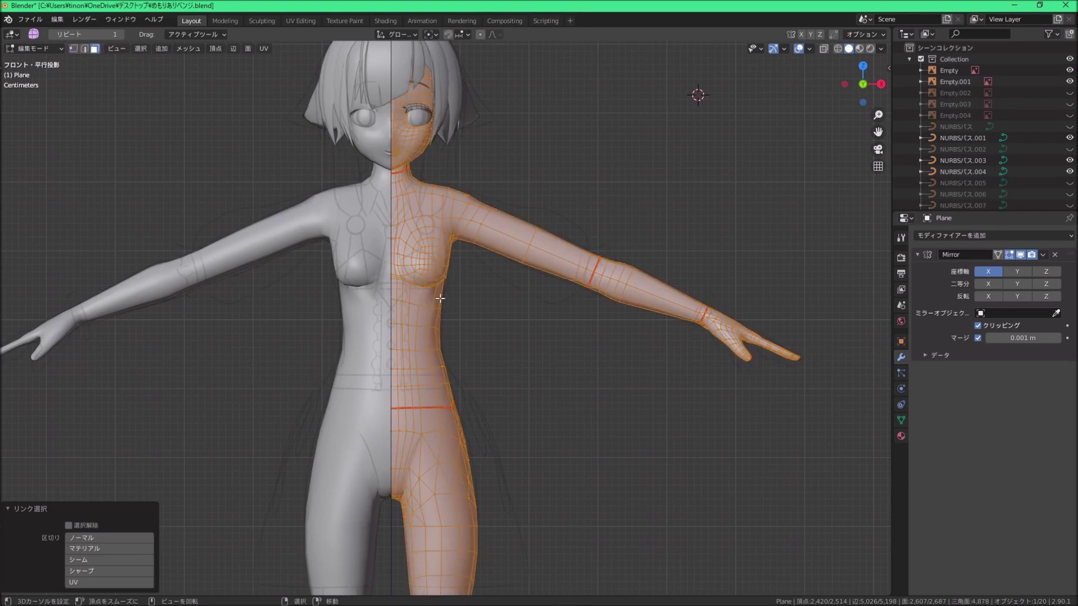
key(alt+a)
key(l)
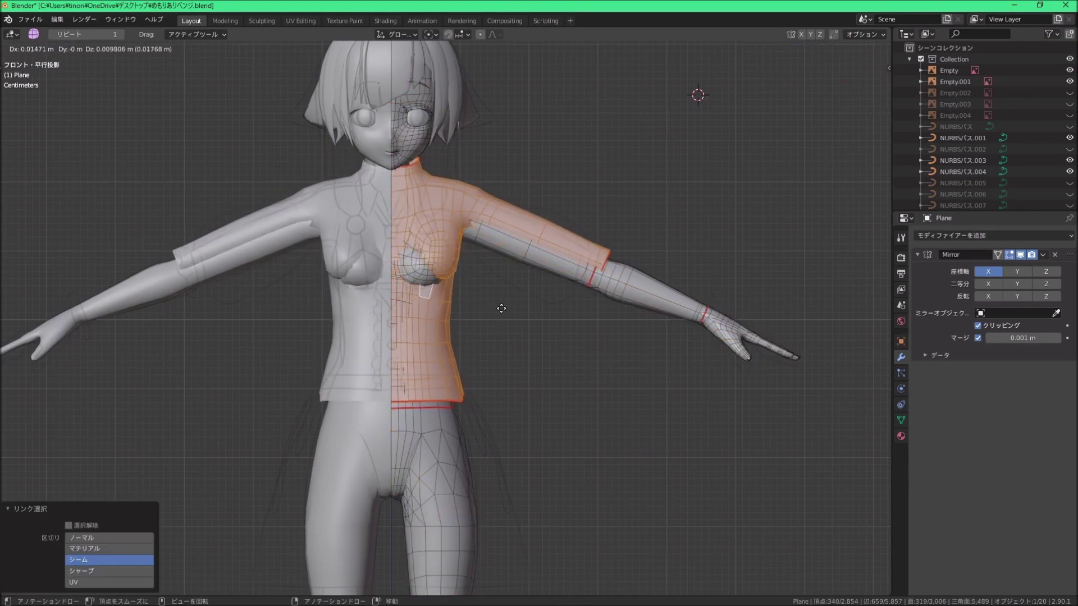
right_click(510, 315)
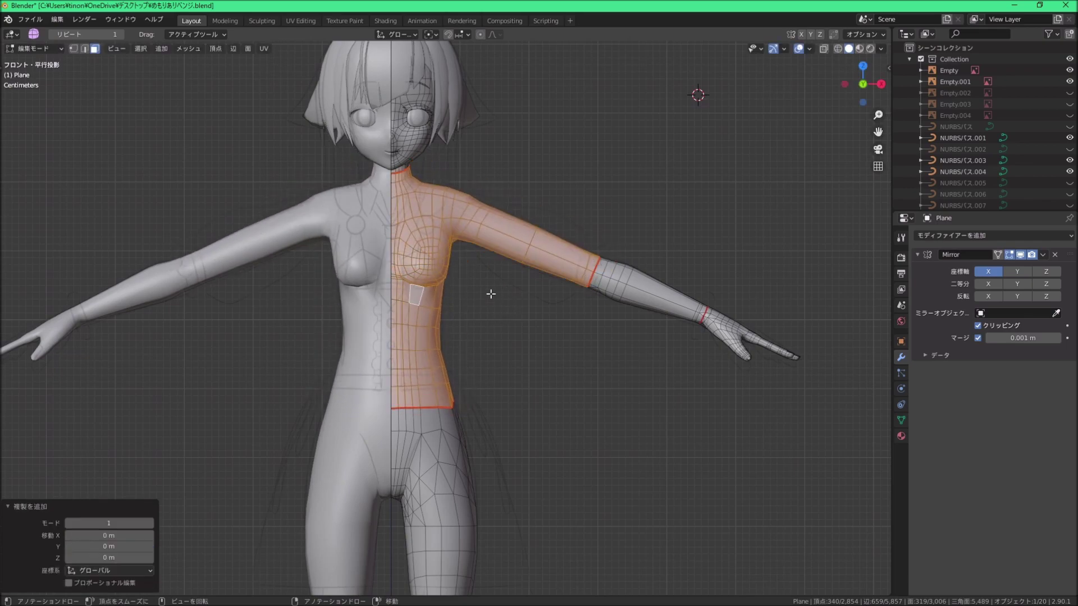
click(491, 294)
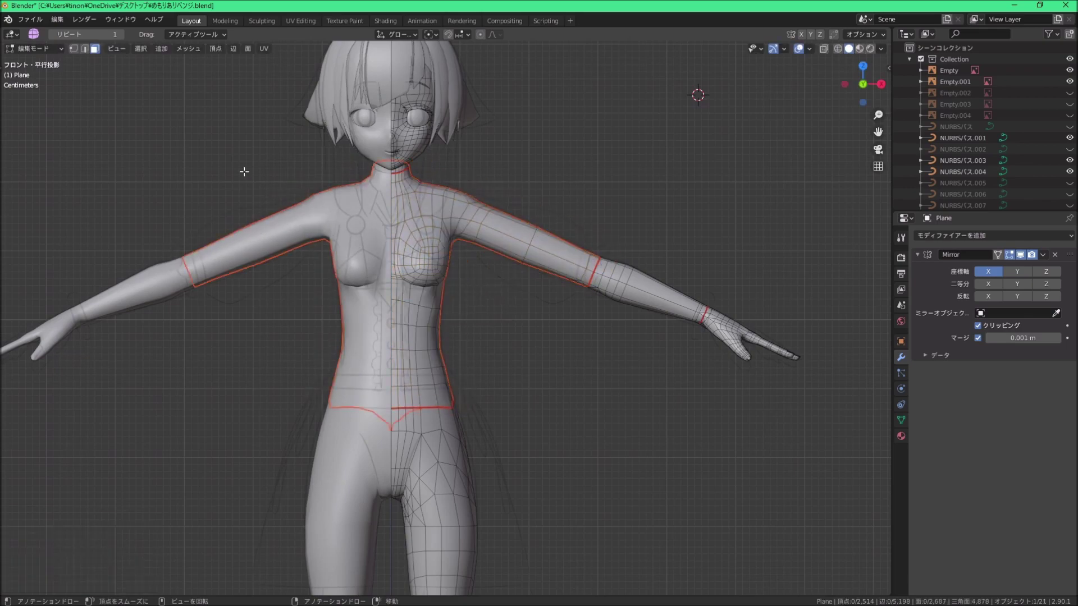
Step: Enter Edit Mode on the new Plane.002 object and select its entire mesh
click(45, 61)
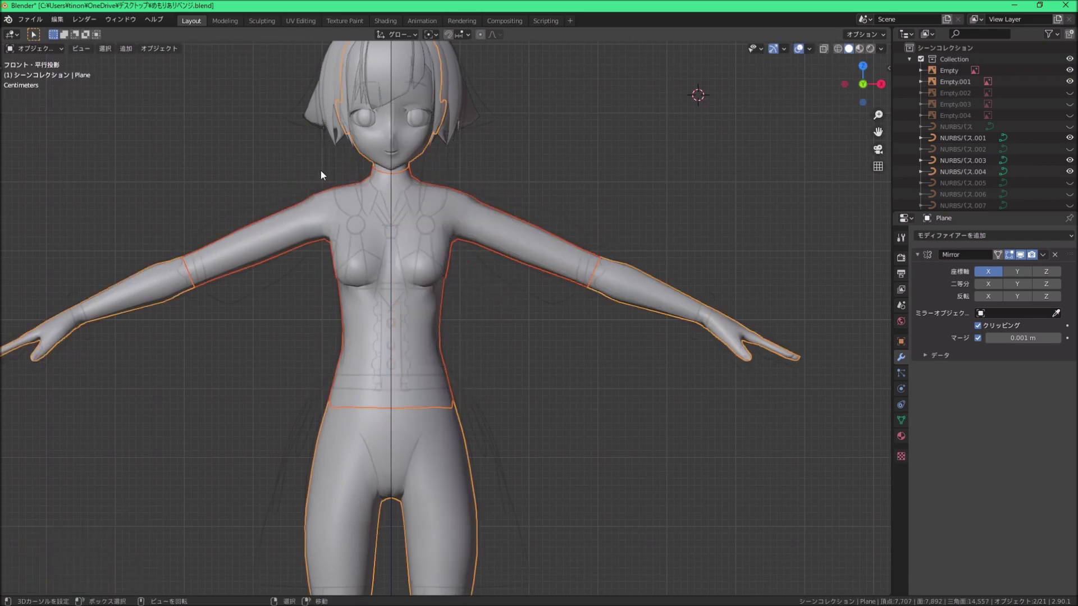
click(40, 72)
scroll(526, 317, up, 2)
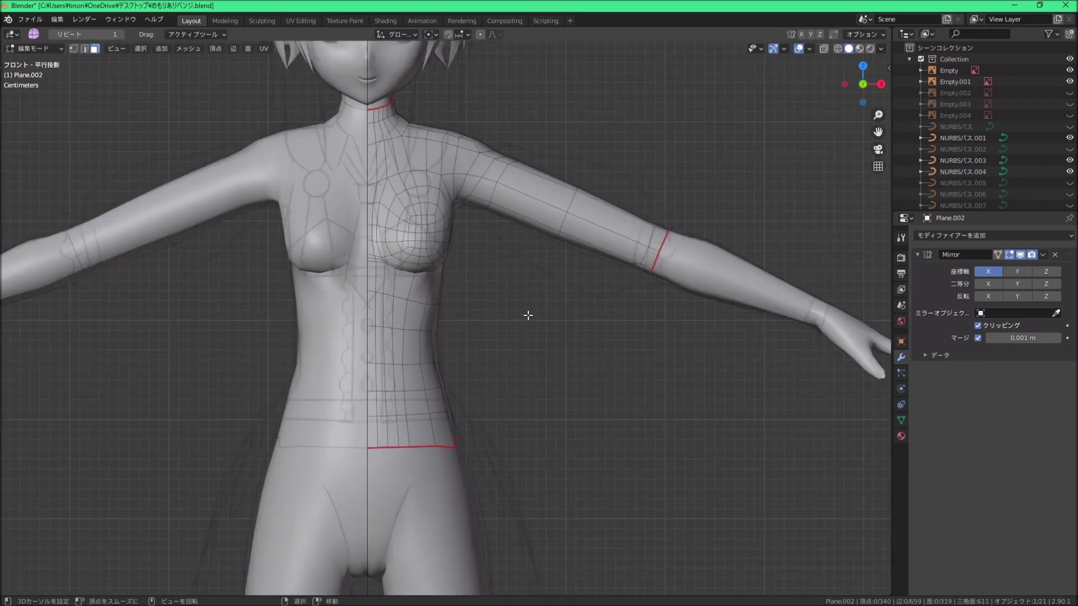
scroll(505, 315, down, 3)
scroll(512, 313, up, 1)
key(a)
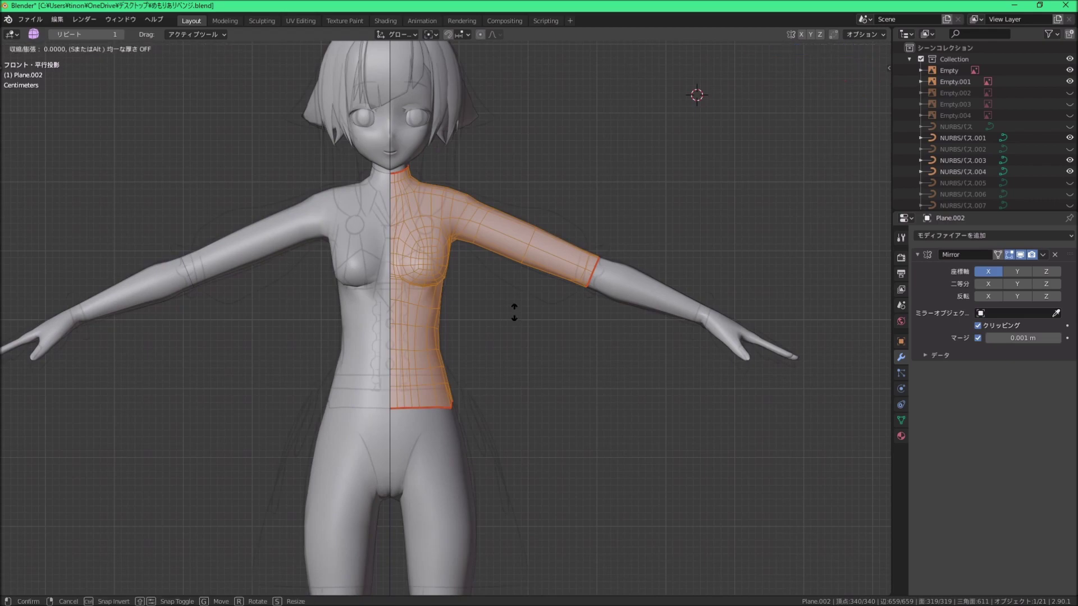
key(Escape)
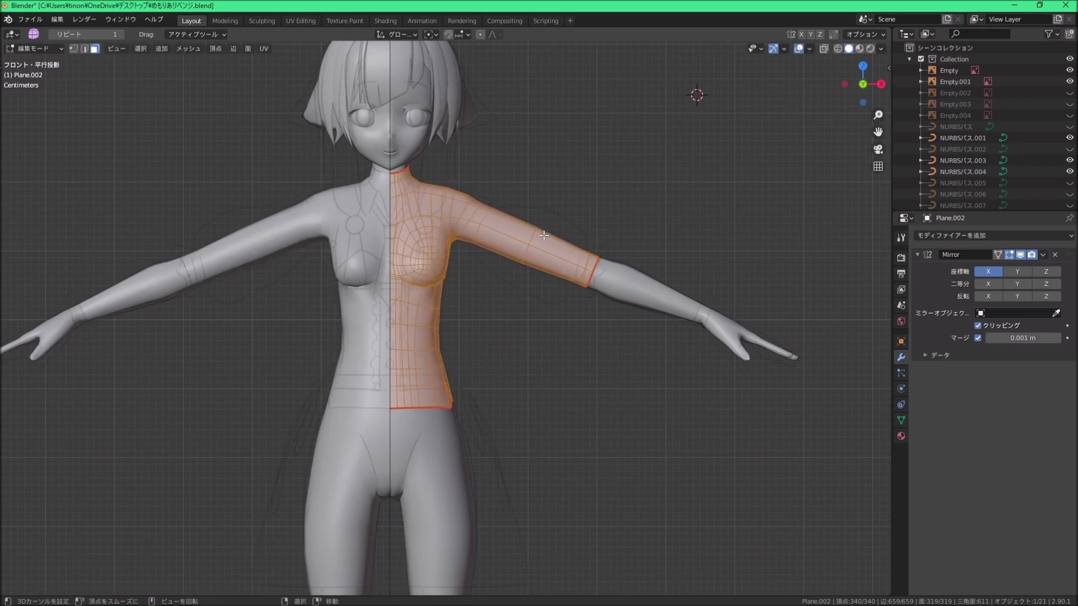
scroll(543, 236, up, 2)
scroll(982, 164, down, 10)
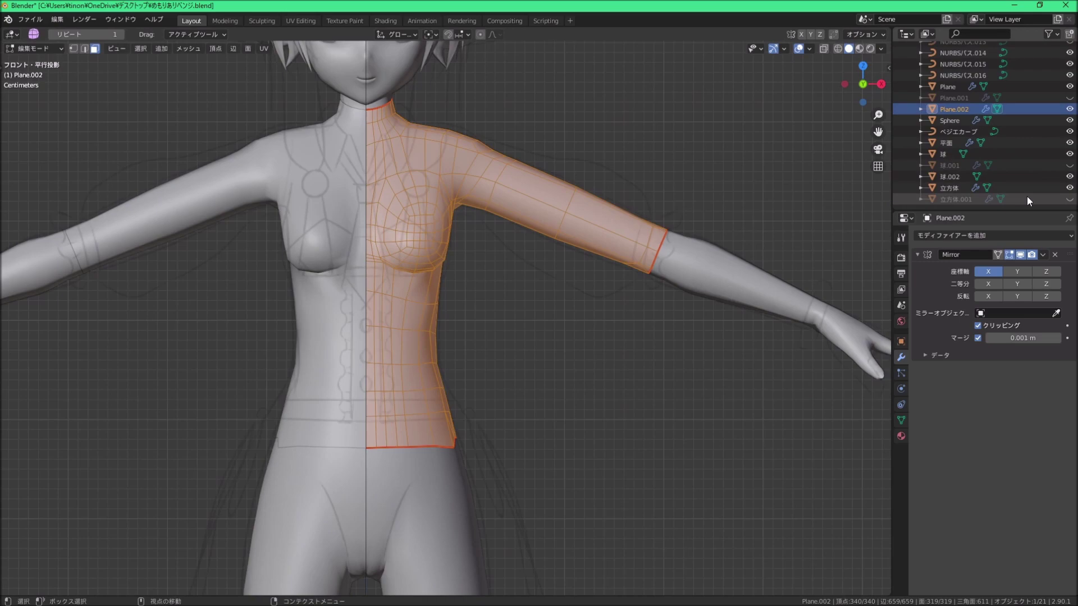
Step: Unhide the original shirt Plane.001 and orbit to the chest and cuff
click(1070, 199)
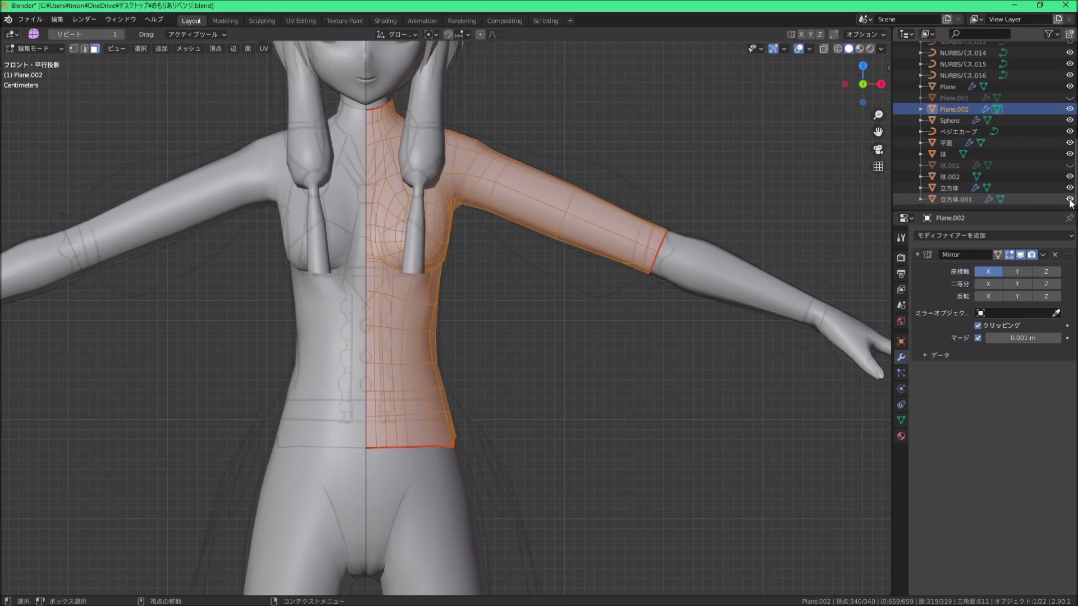
click(1069, 98)
scroll(529, 243, up, 2)
mouse_move(529, 243)
shift+middle_down()
mouse_move(546, 296)
mouse_move(440, 294)
mouse_move(494, 296)
mouse_move(488, 329)
mouse_move(538, 318)
shift+middle_up()
scroll(498, 296, up, 2)
scroll(511, 308, down, 4)
scroll(501, 326, up, 5)
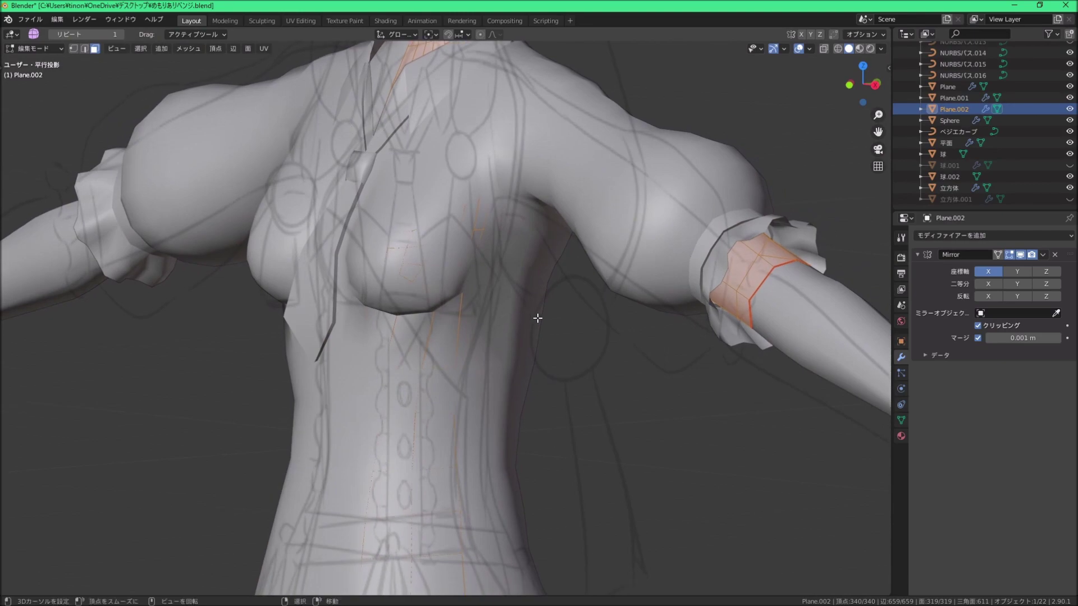
scroll(537, 318, up, 2)
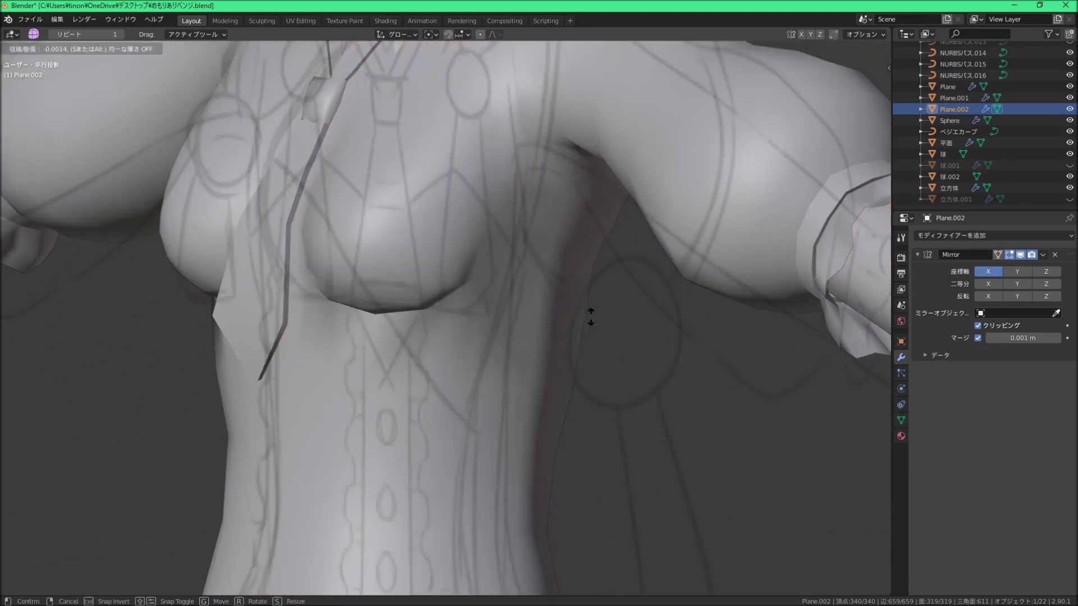
Step: Select the whole bodice and push it outward by 0.00228 m with Alt+S
key(a)
key(alt+s)
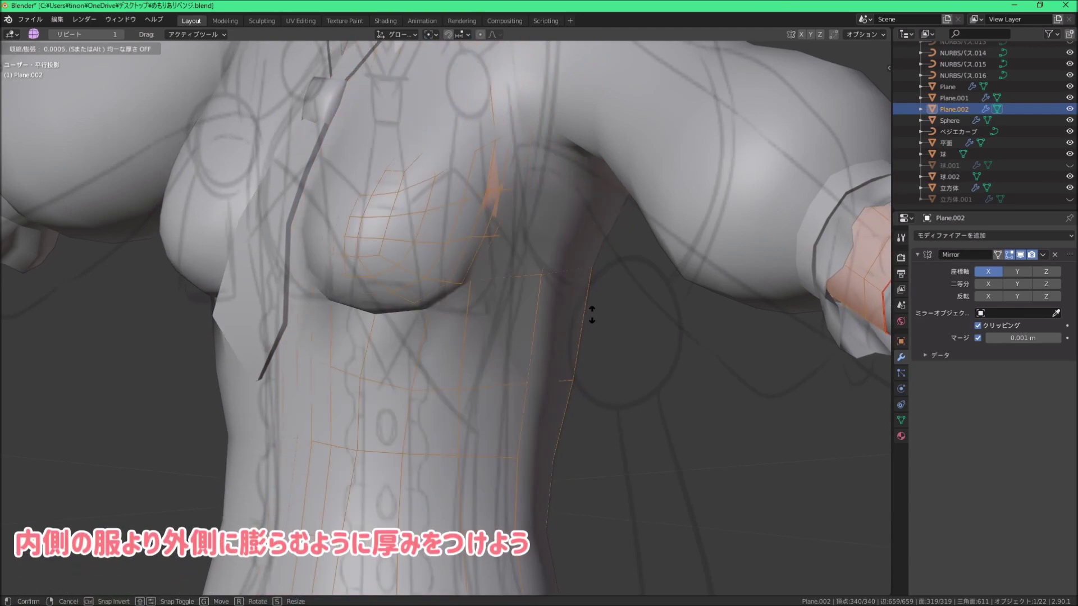
click(578, 320)
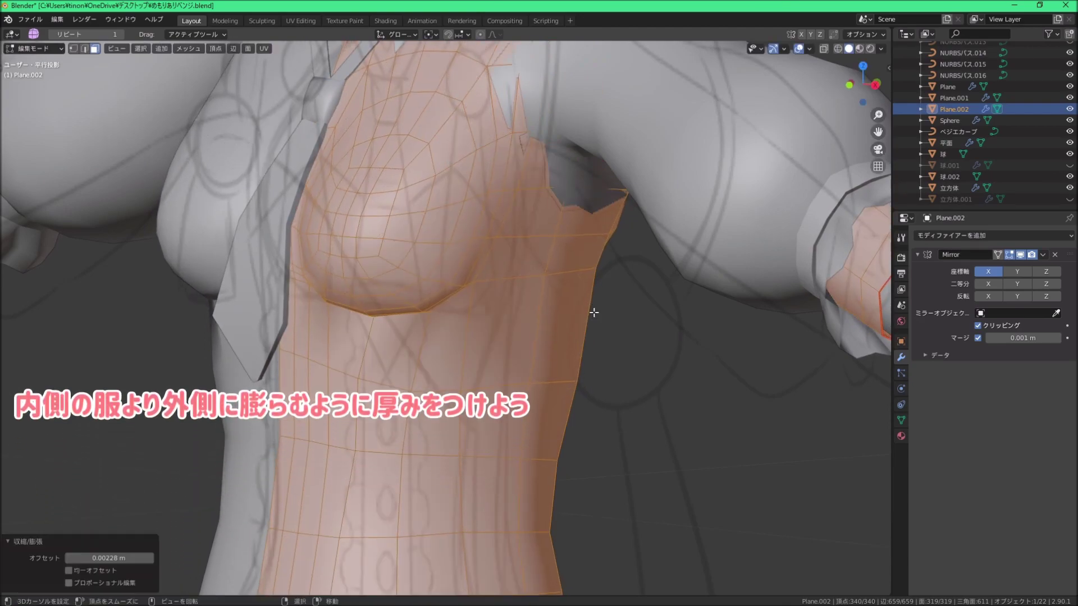
scroll(572, 325, down, 5)
scroll(571, 326, down, 5)
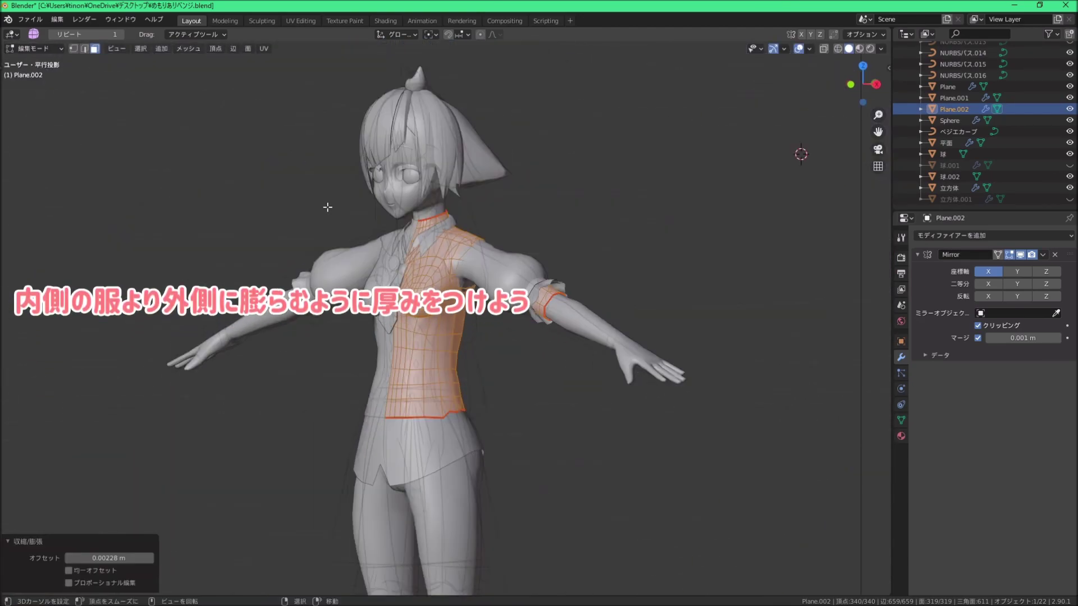
Step: Switch to vertex select, pick a chest vertex and view the torso from the front
click(73, 49)
scroll(457, 246, up, 5)
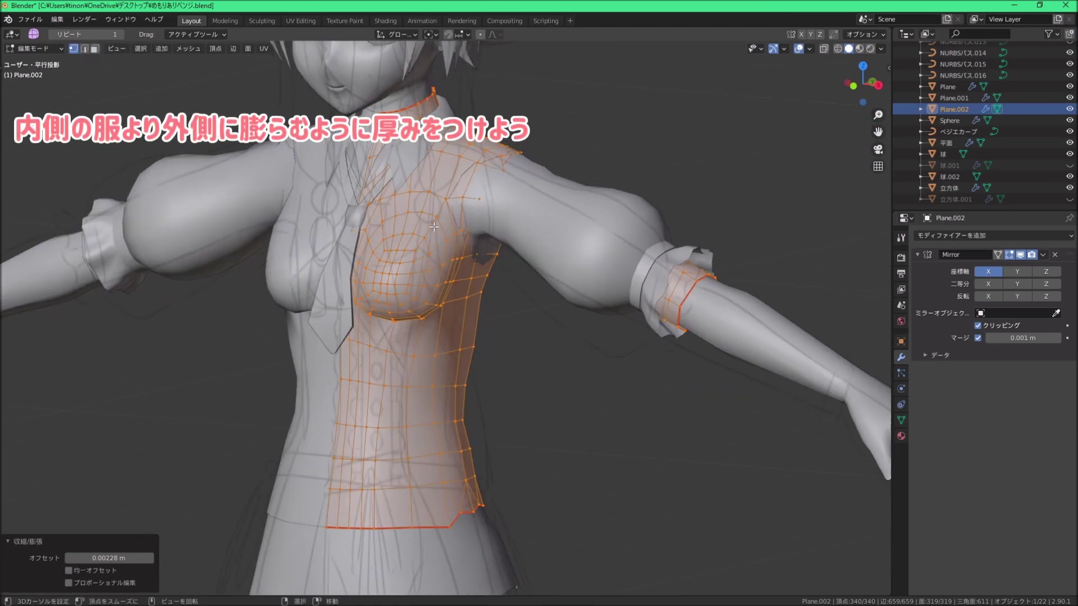
click(457, 246)
key(KP_1)
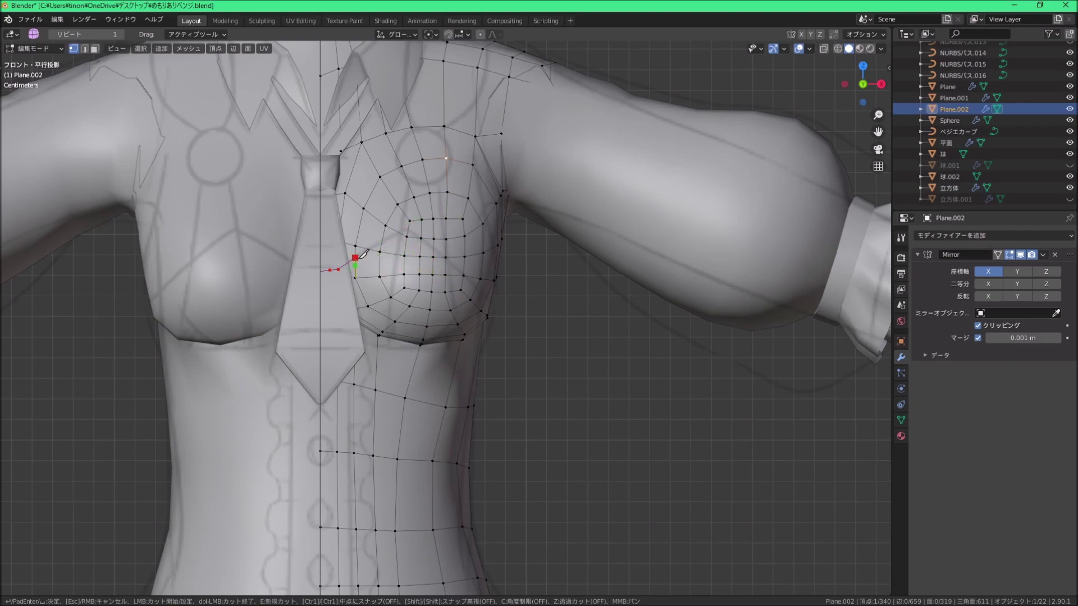
Step: Knife-cut a line across the bust in front view, ending at the side vertex
scroll(446, 264, down, 5)
middle_drag(446, 264, 441, 241)
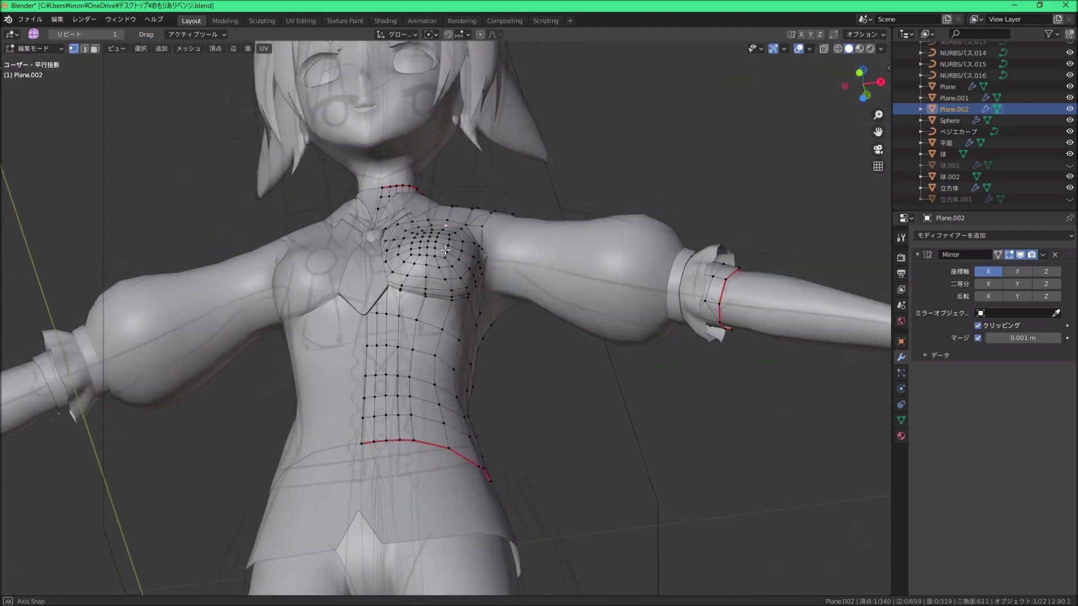
scroll(441, 235, up, 5)
key(Escape)
key(KP_1)
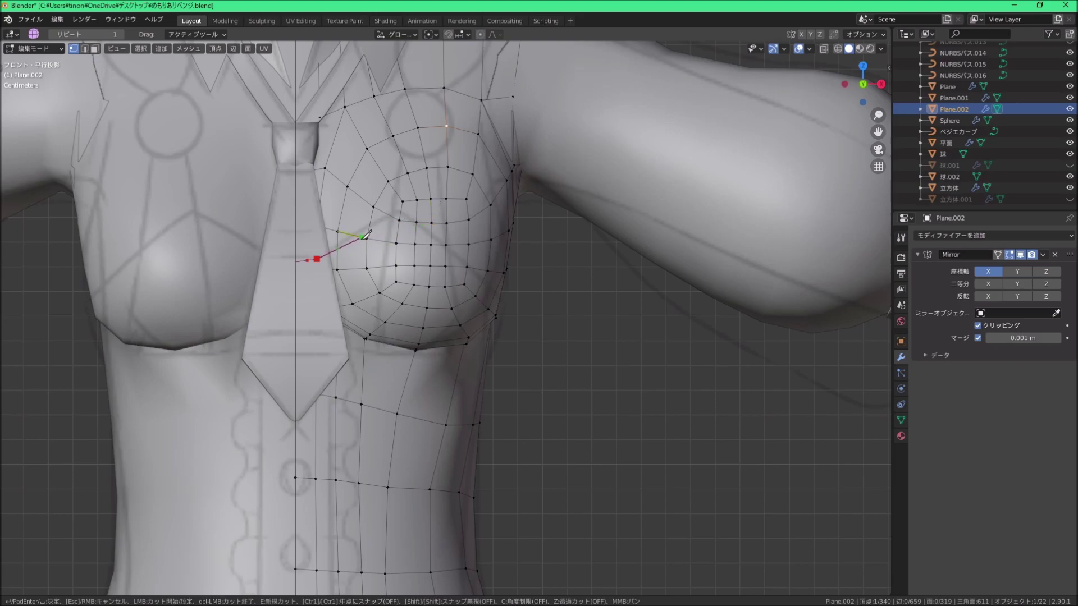
click(416, 222)
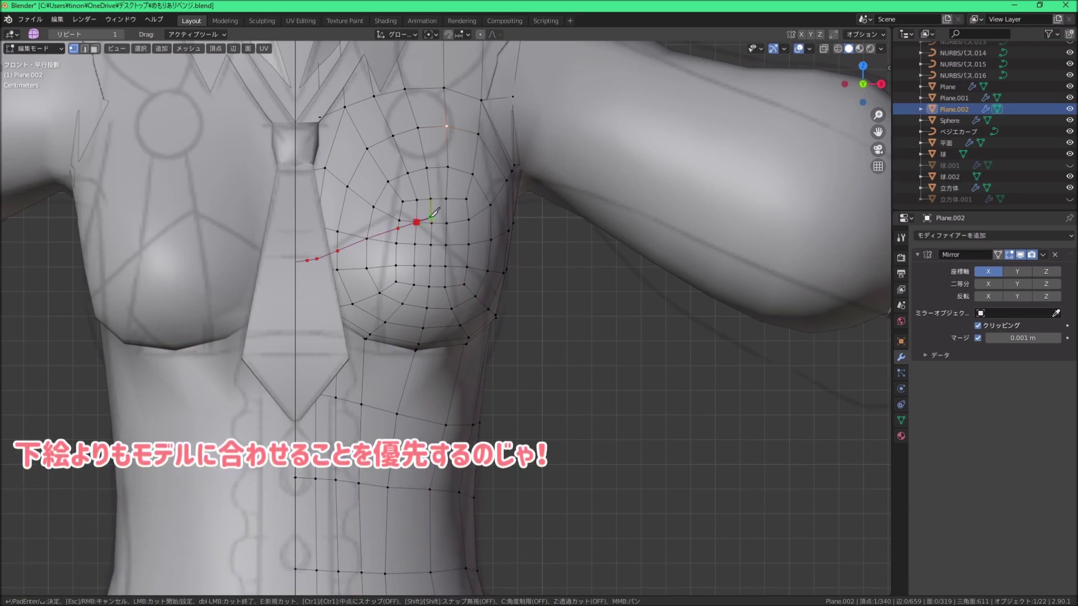
click(431, 217)
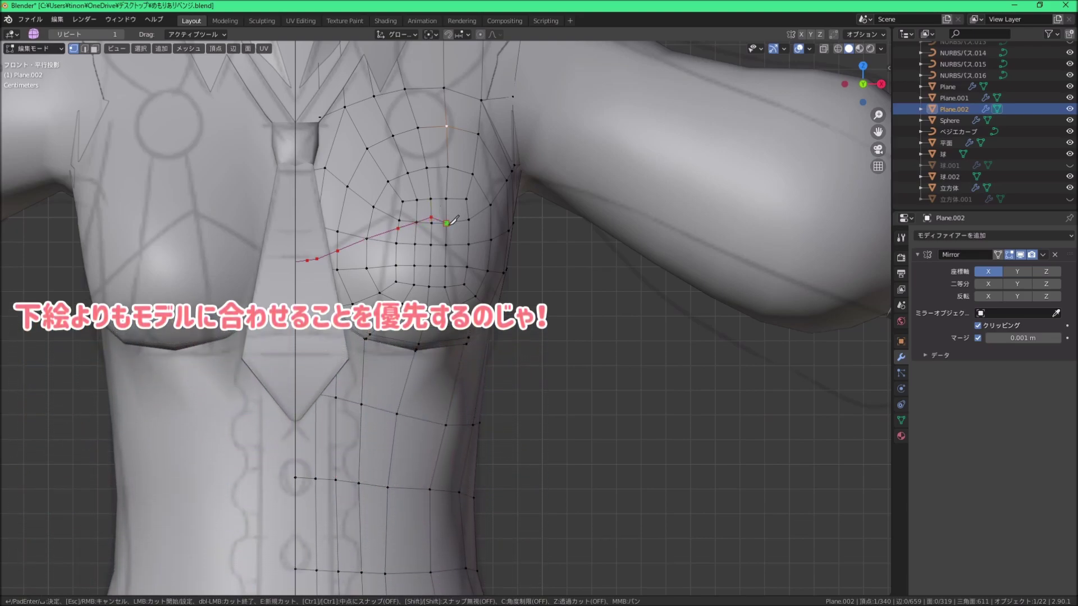
click(446, 223)
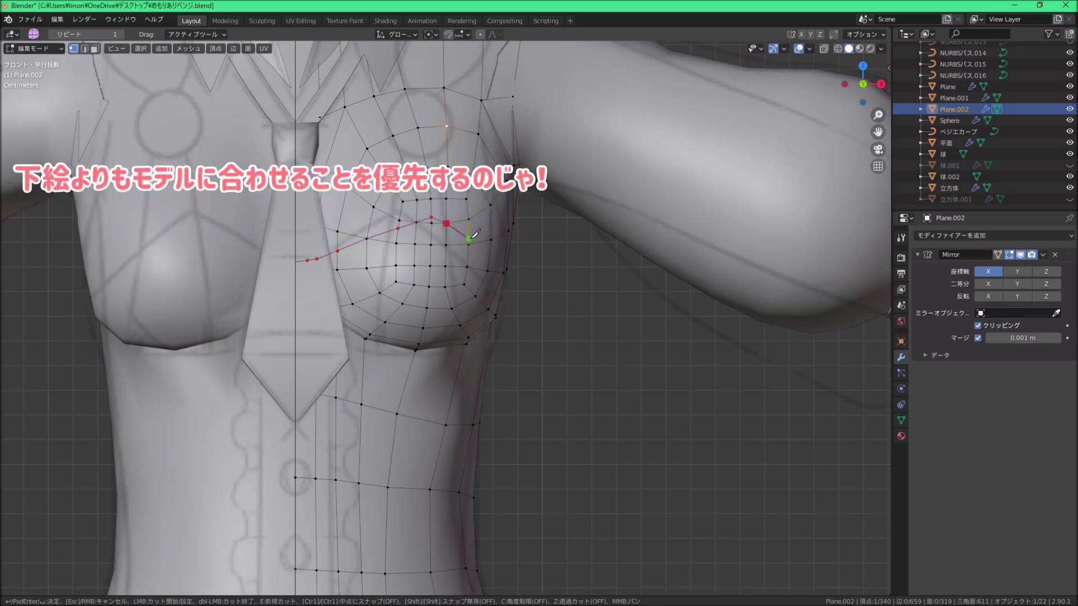
click(474, 234)
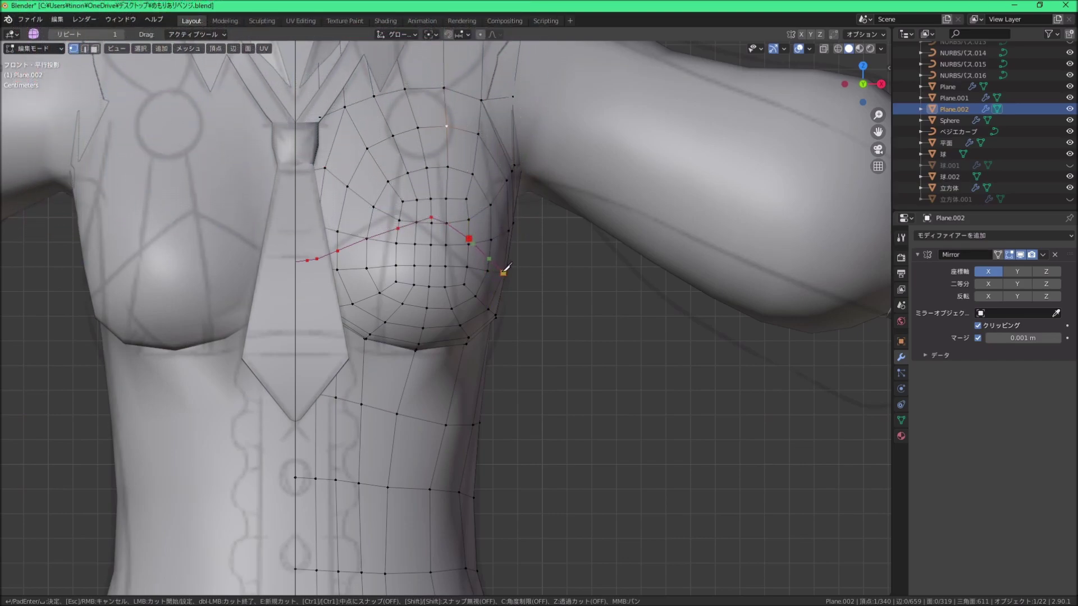
key(Return)
Step: Continue the knife cut down the side in side view, then orbit toward the back
middle_drag(531, 289, 428, 280)
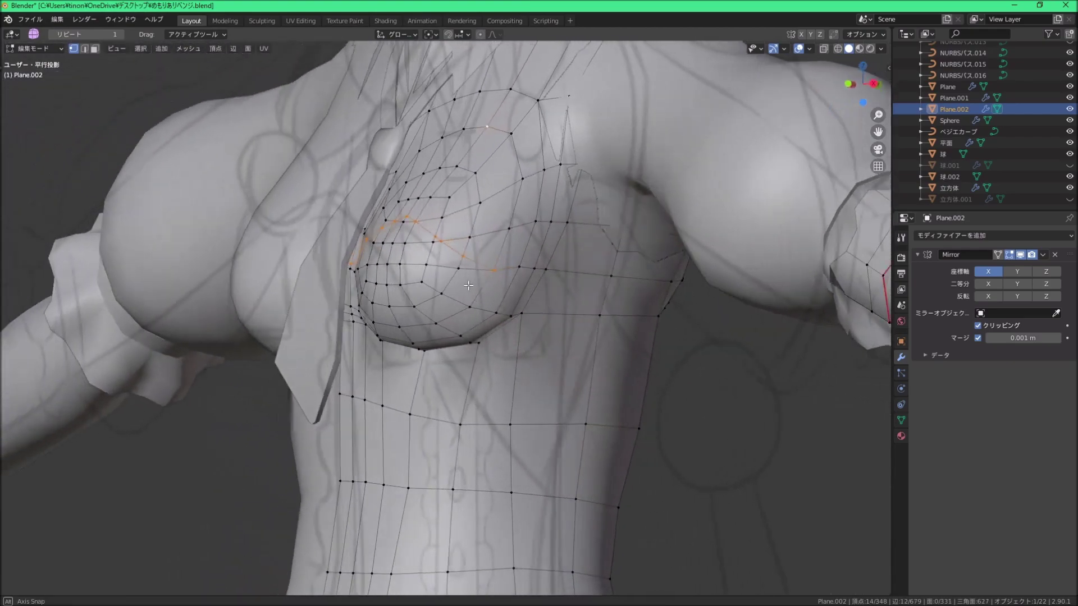
key(Return)
key(KP_3)
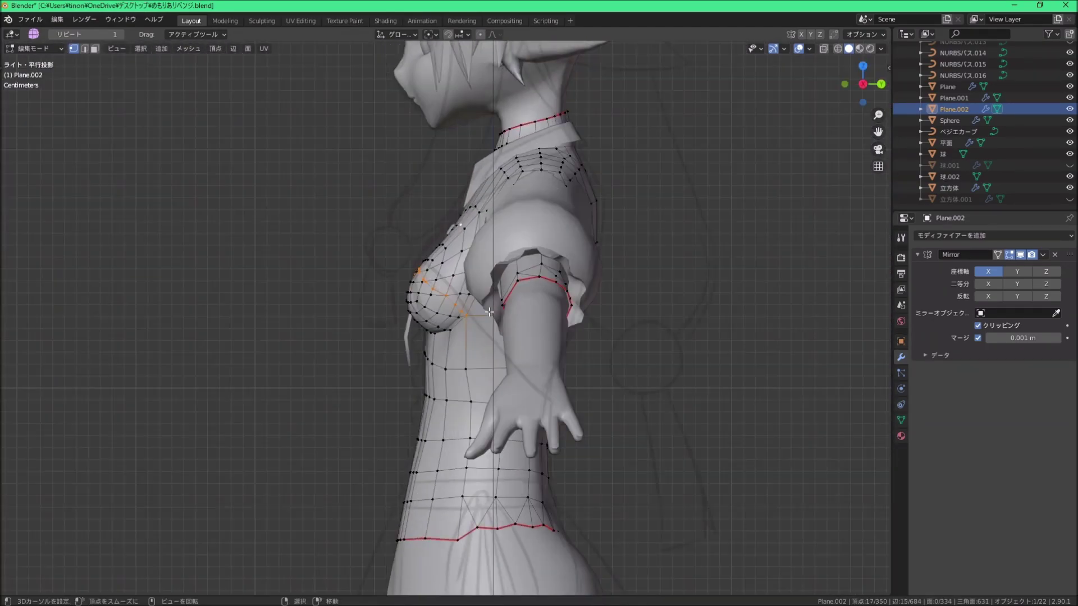
scroll(451, 253, up, 5)
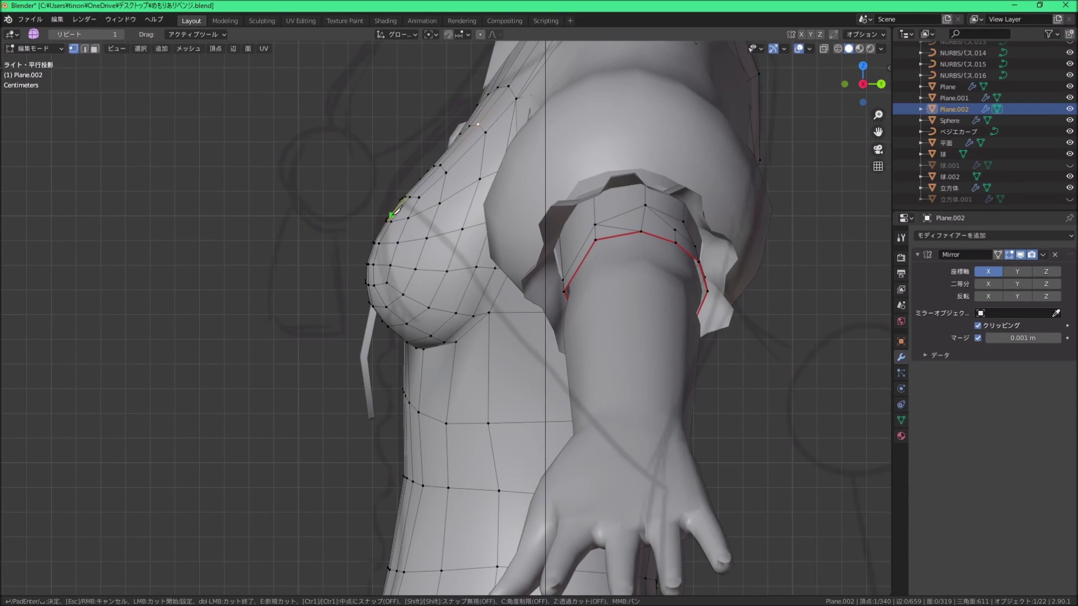
key(Return)
scroll(497, 308, down, 4)
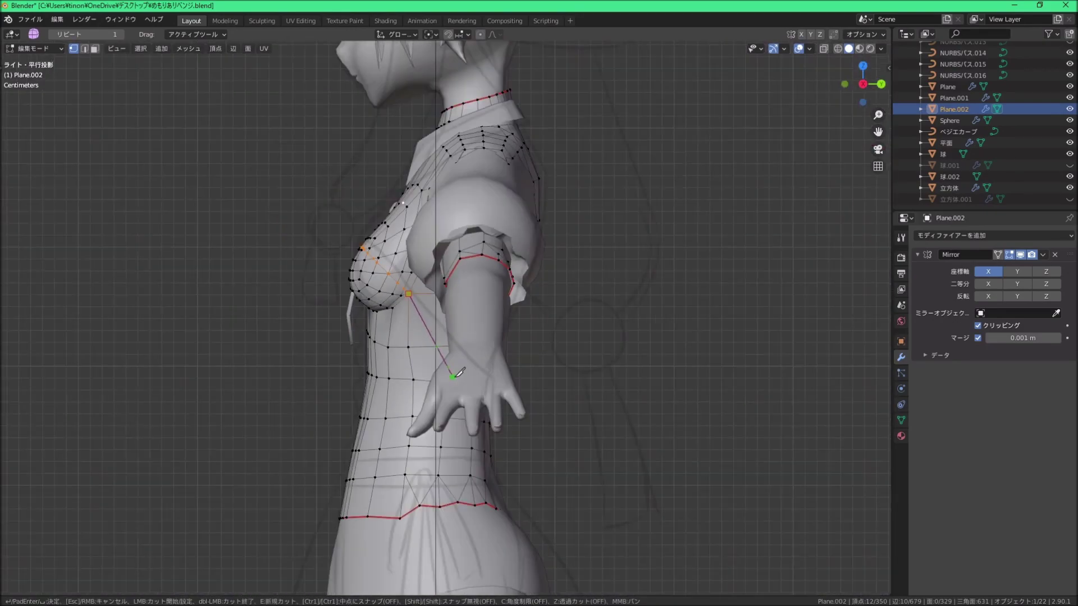
middle_drag(497, 308, 673, 307)
scroll(498, 308, up, 4)
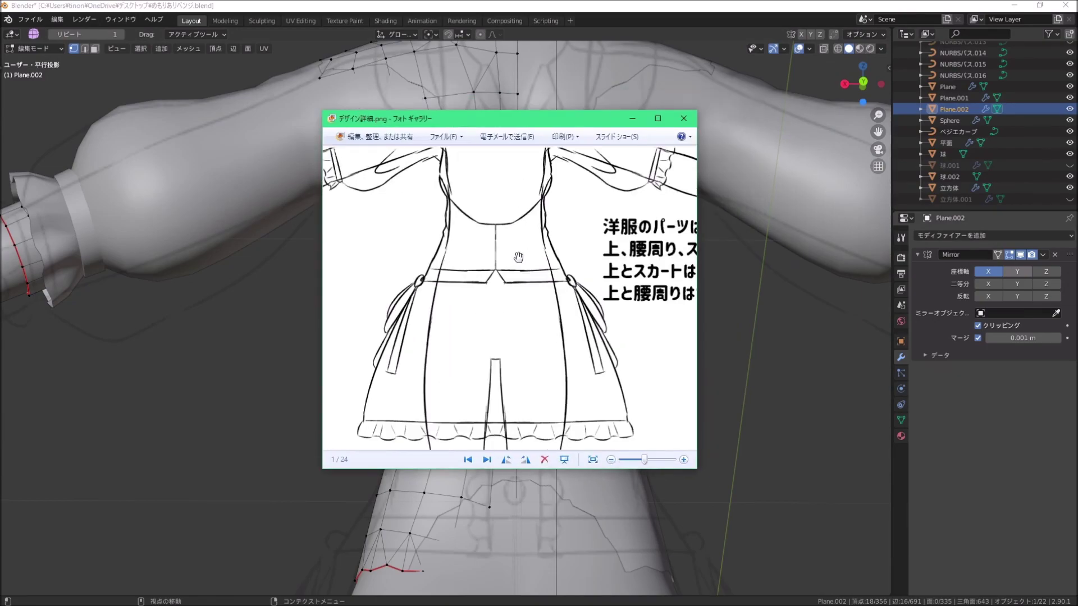
Step: Start a knife cut across the back in the back orthographic view
middle_drag(494, 370, 507, 358)
key(ctrl+KP_1)
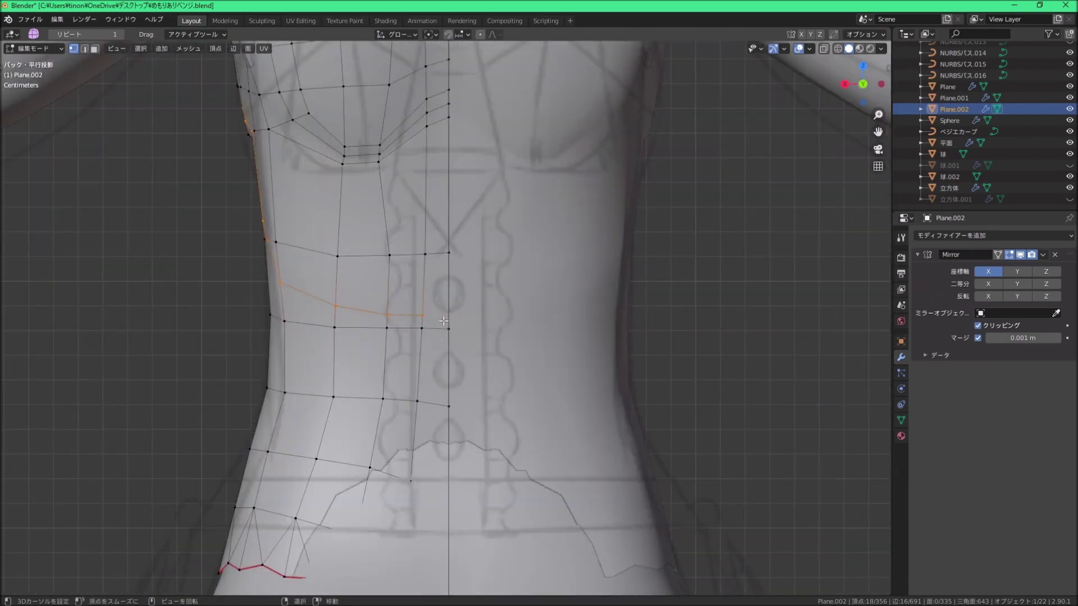
key(k)
scroll(508, 358, down, 3)
scroll(438, 314, up, 3)
click(426, 315)
scroll(449, 337, up, 3)
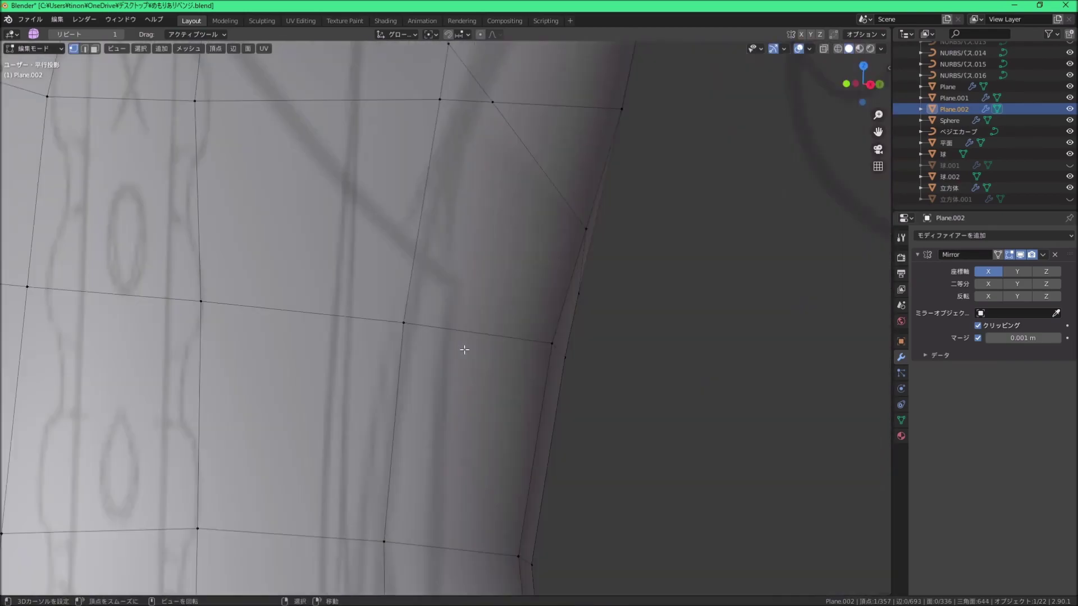
scroll(469, 349, down, 4)
Step: Merge the stray vertex and slide the bust vertex along its edge to factor 0.292
click(399, 303)
middle_drag(399, 303, 284, 318)
scroll(284, 317, up, 3)
scroll(416, 320, up, 5)
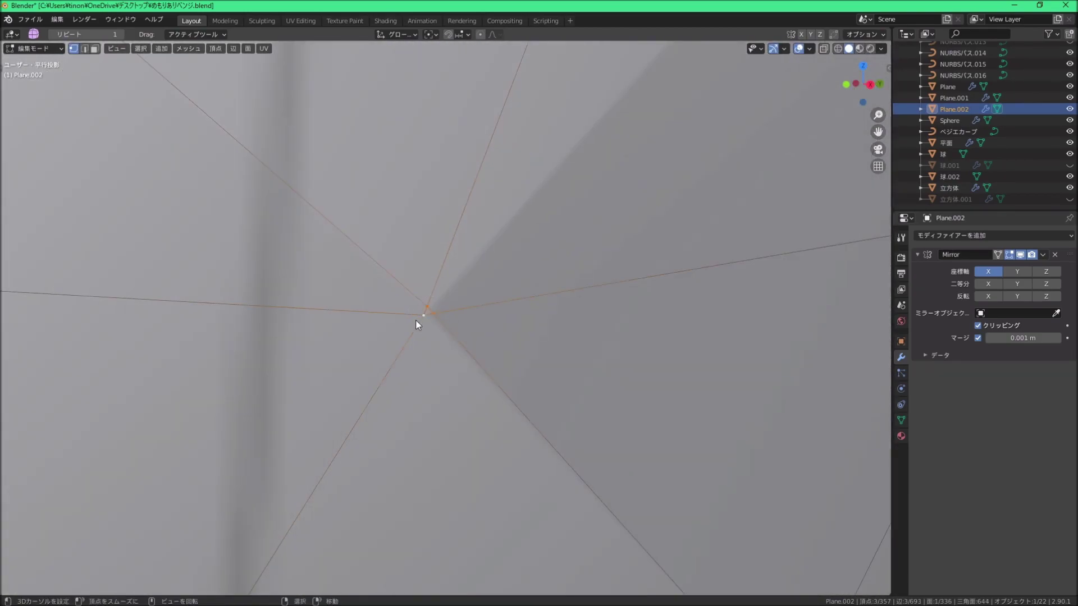
key(m)
key(KP_1)
scroll(453, 330, down, 5)
scroll(452, 330, up, 2)
click(453, 304)
scroll(495, 275, down, 4)
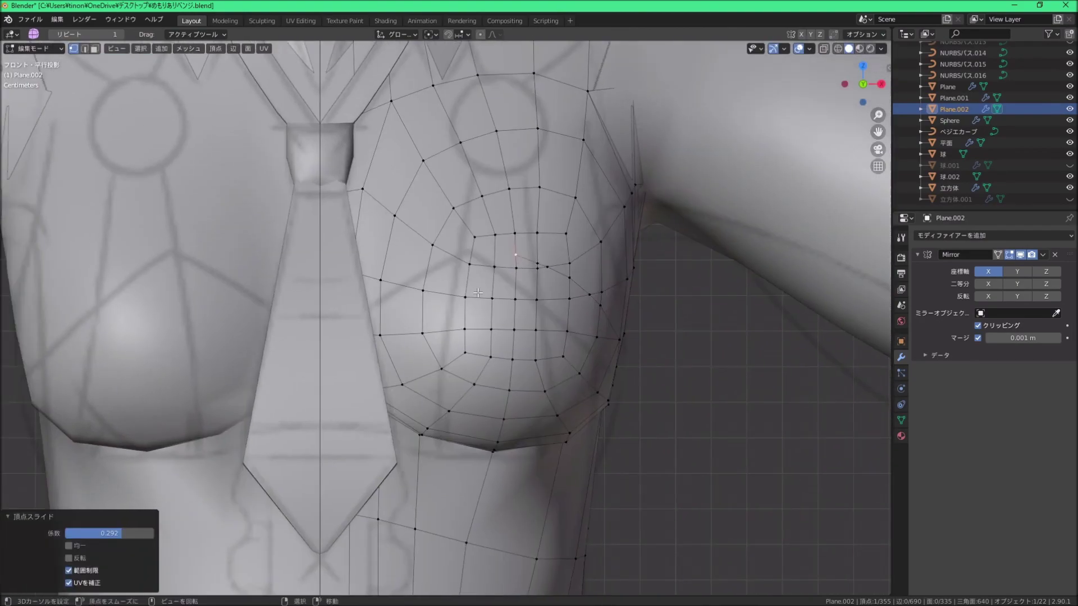
Step: Knife-cut from the vertex beside the bust down the bodice's side
drag(1069, 86, 1070, 97)
middle_drag(560, 277, 527, 223)
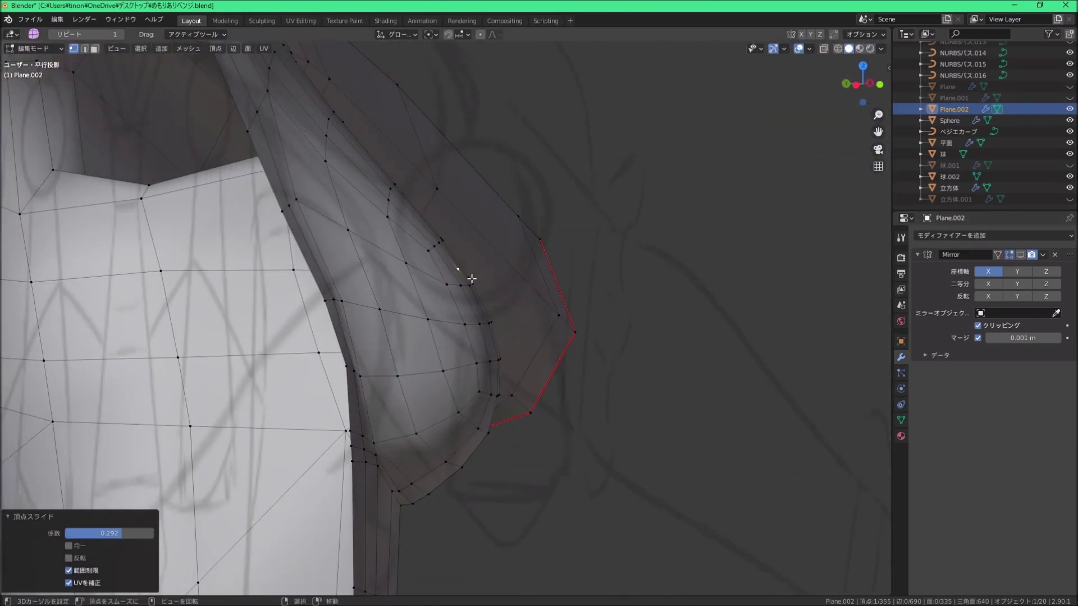
key(k)
click(457, 269)
scroll(527, 224, down, 2)
mouse_move(359, 322)
middle_down()
mouse_move(407, 332)
mouse_move(534, 417)
middle_up()
click(404, 332)
key(Return)
scroll(403, 332, down, 3)
scroll(534, 417, up, 2)
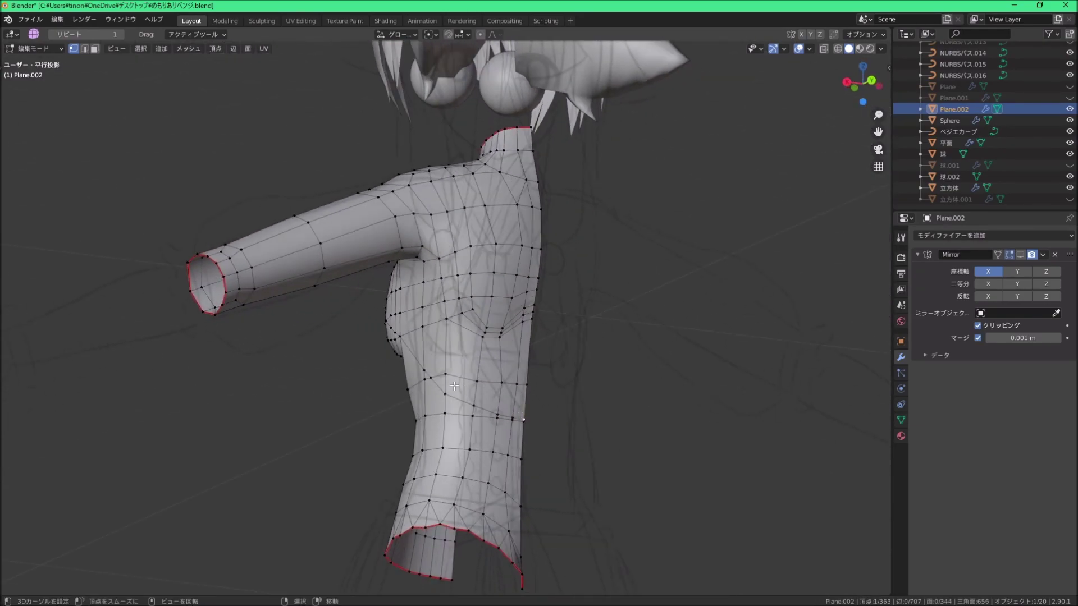
Step: Mark the selected bust-and-side cut edges as a seam
middle_drag(454, 386, 586, 407)
scroll(491, 298, up, 4)
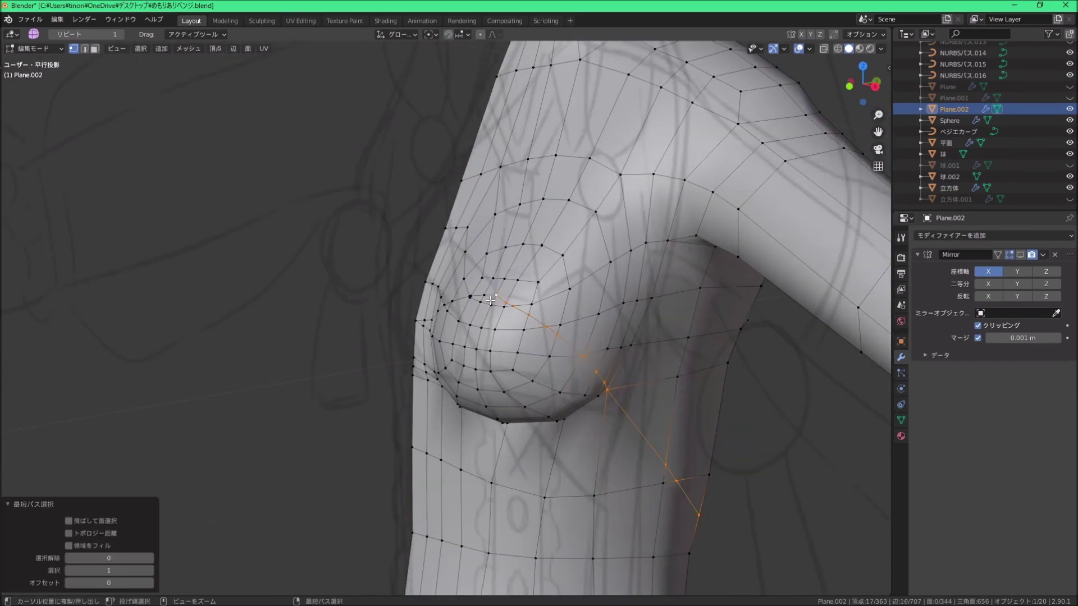
middle_drag(490, 301, 553, 310)
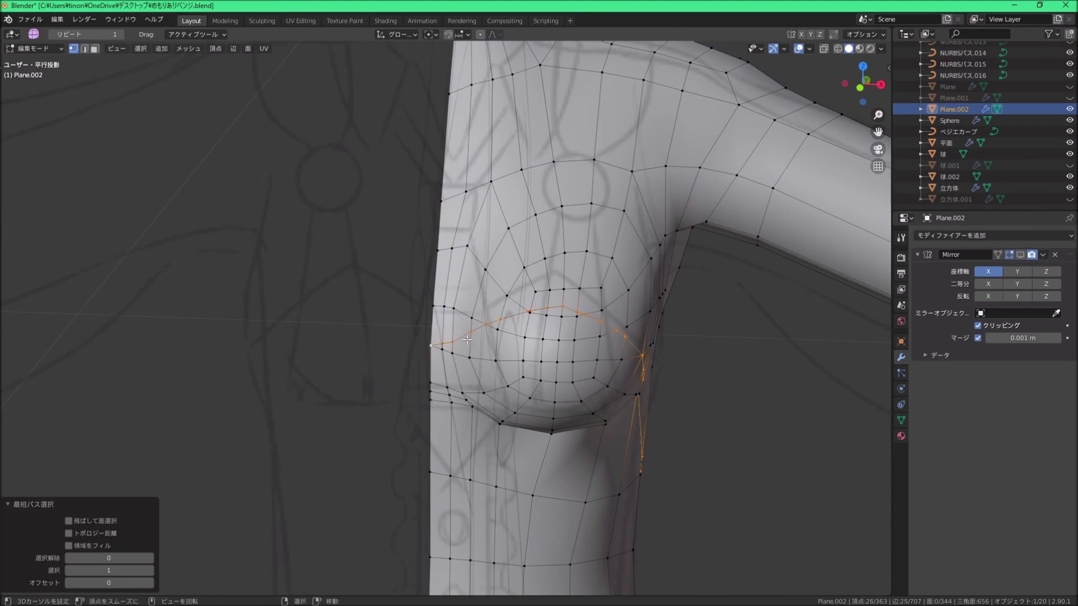
scroll(467, 339, up, 3)
scroll(467, 339, up, 2)
scroll(467, 339, down, 5)
key(ctrl+e)
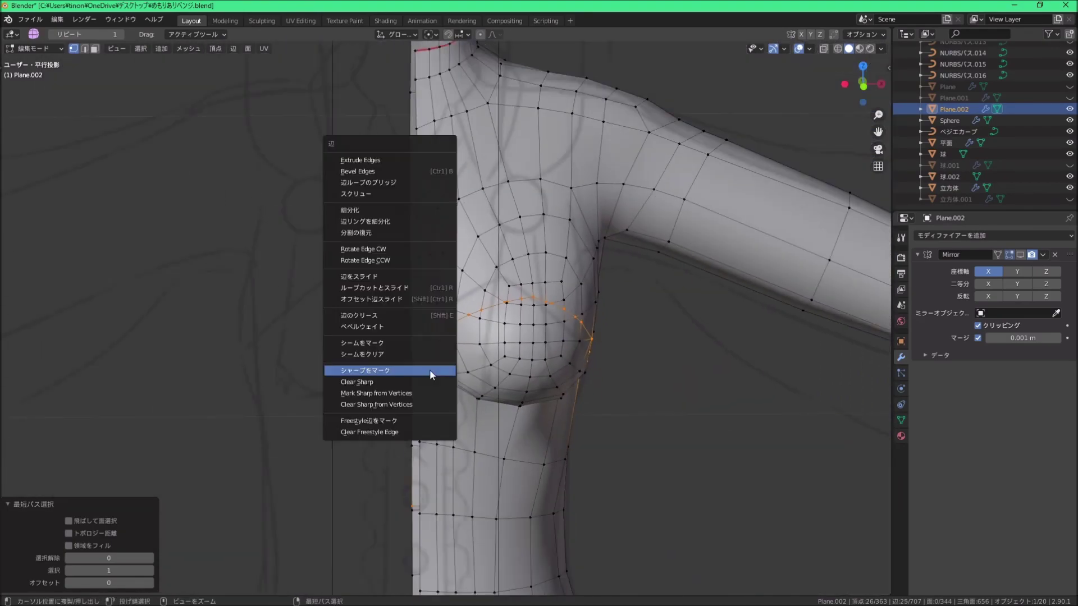
click(412, 339)
Step: Slide a nearby vertex to factor 0.092 and L-select the upper part bounded by the seam
scroll(411, 336, down, 3)
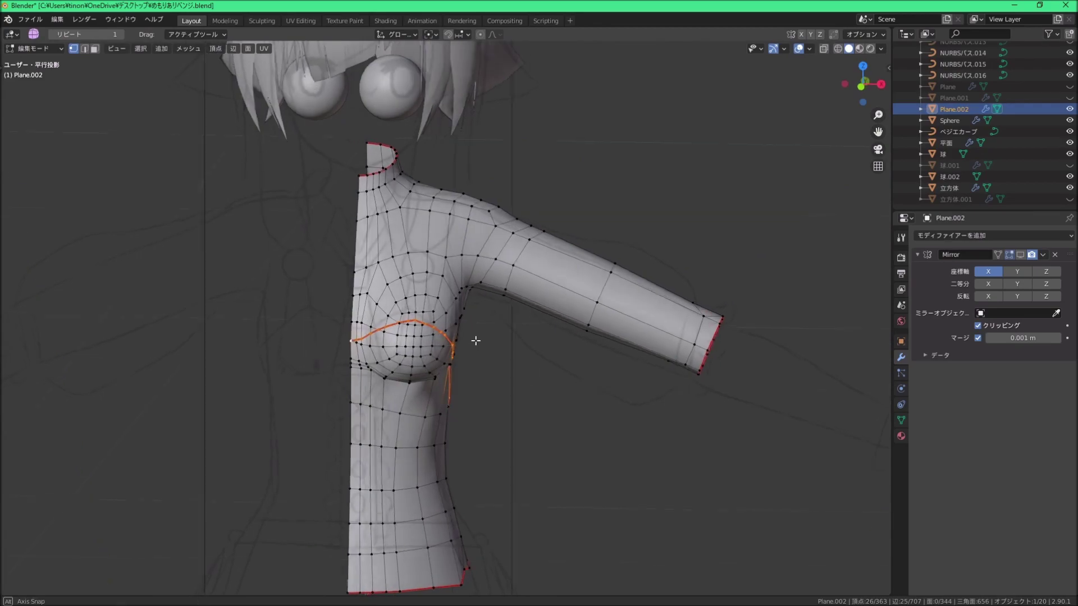
scroll(411, 337, up, 3)
scroll(409, 331, up, 3)
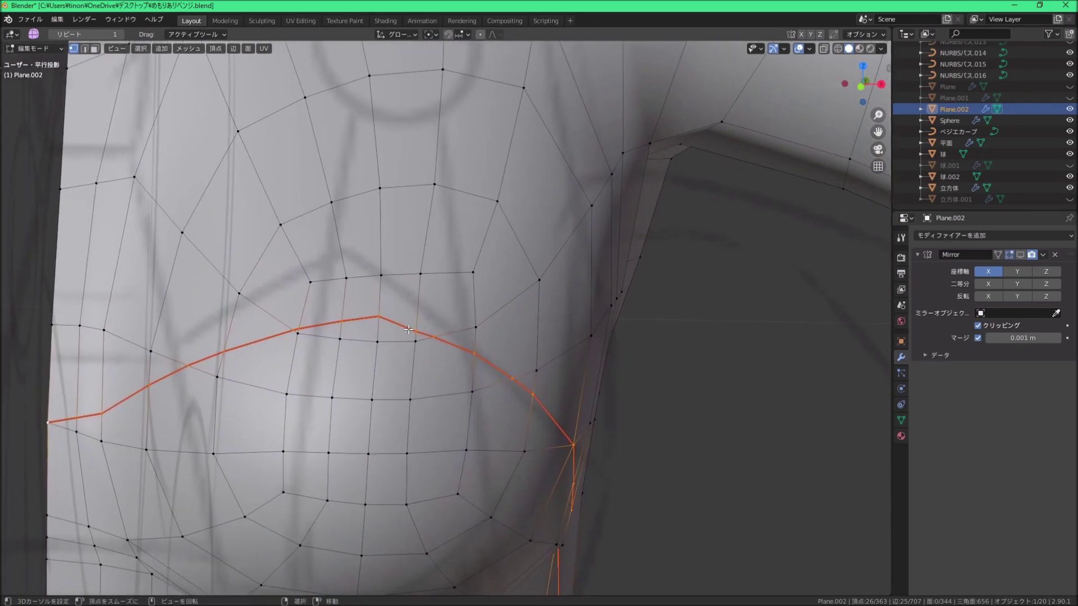
click(447, 326)
click(442, 334)
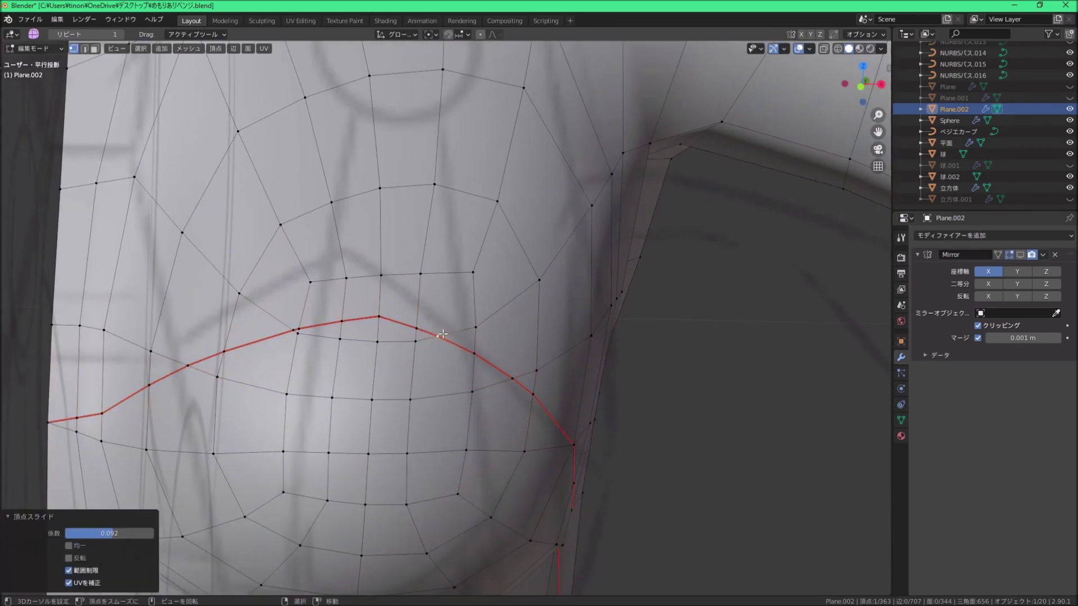
scroll(441, 334, down, 5)
scroll(442, 265, down, 3)
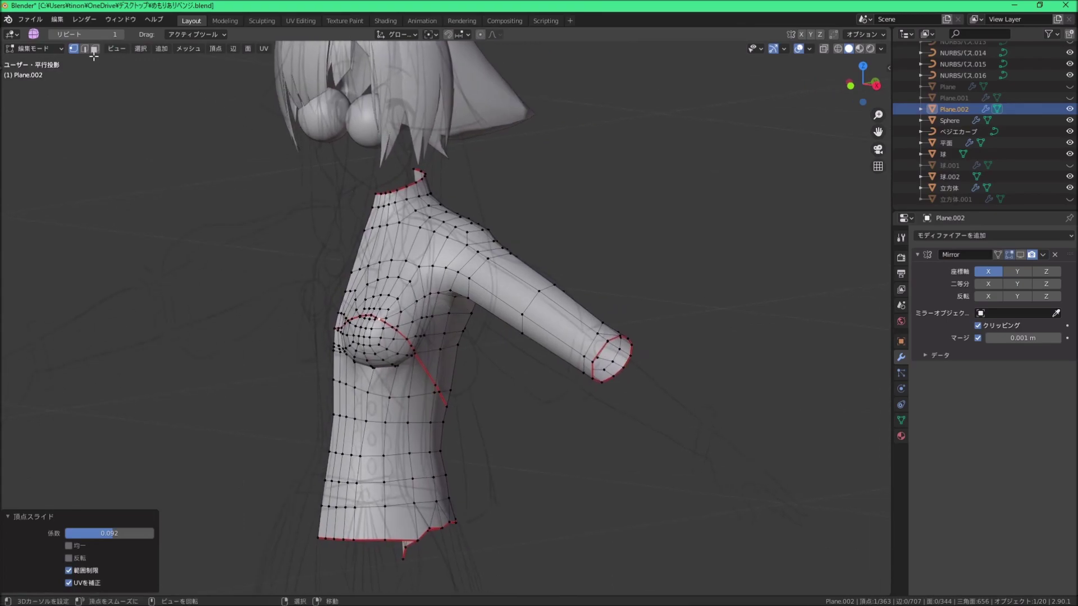
key(l)
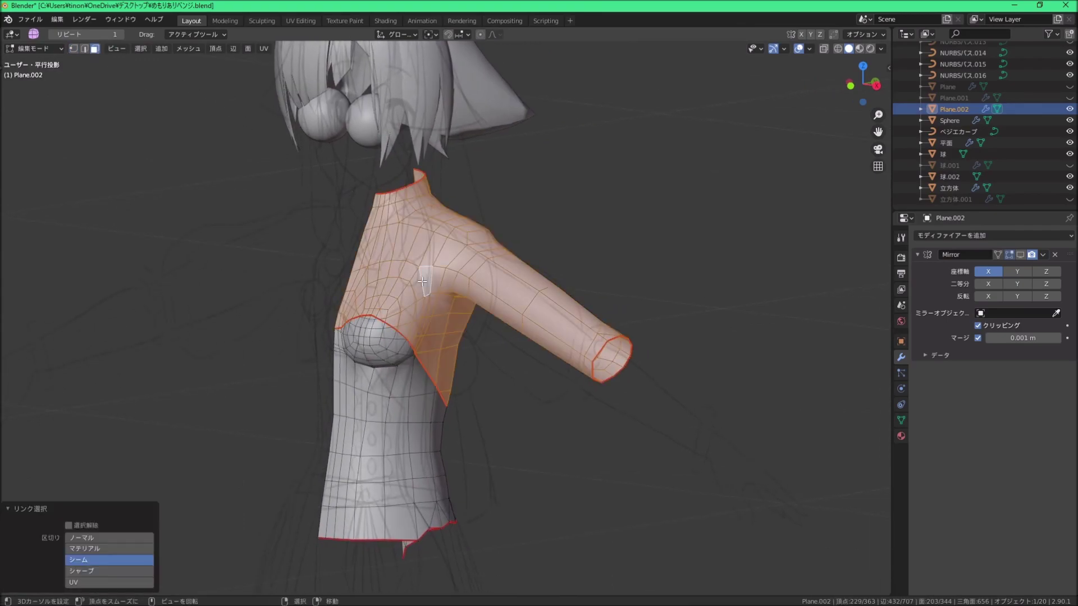
Step: Delete the upper chest faces, unhide Plane and Plane.001, and show the Mirror modifier
click(406, 228)
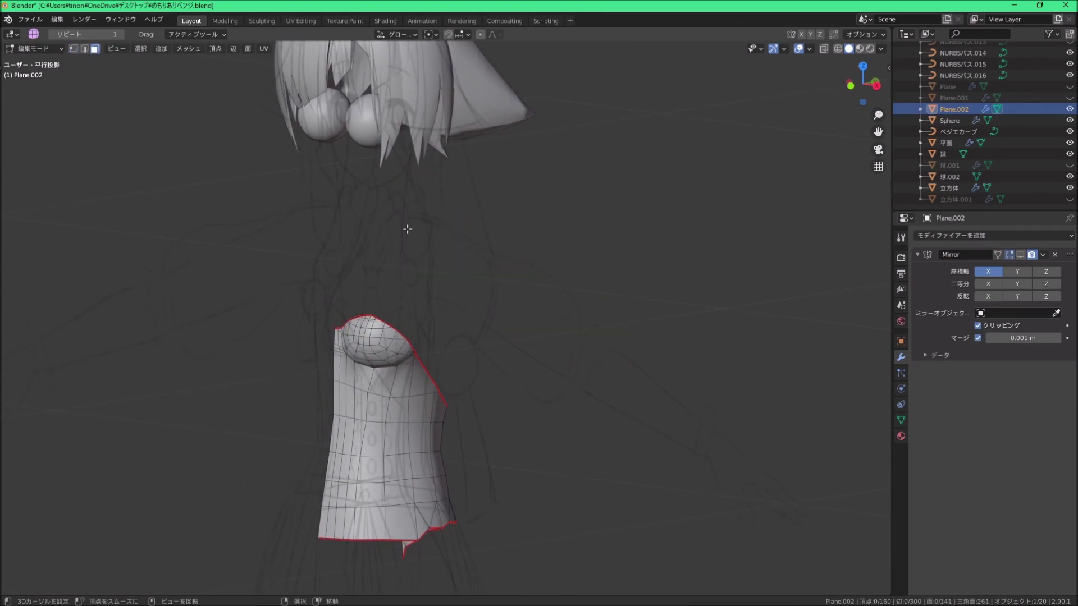
mouse_move(410, 229)
middle_down()
mouse_move(541, 304)
mouse_move(450, 307)
middle_up()
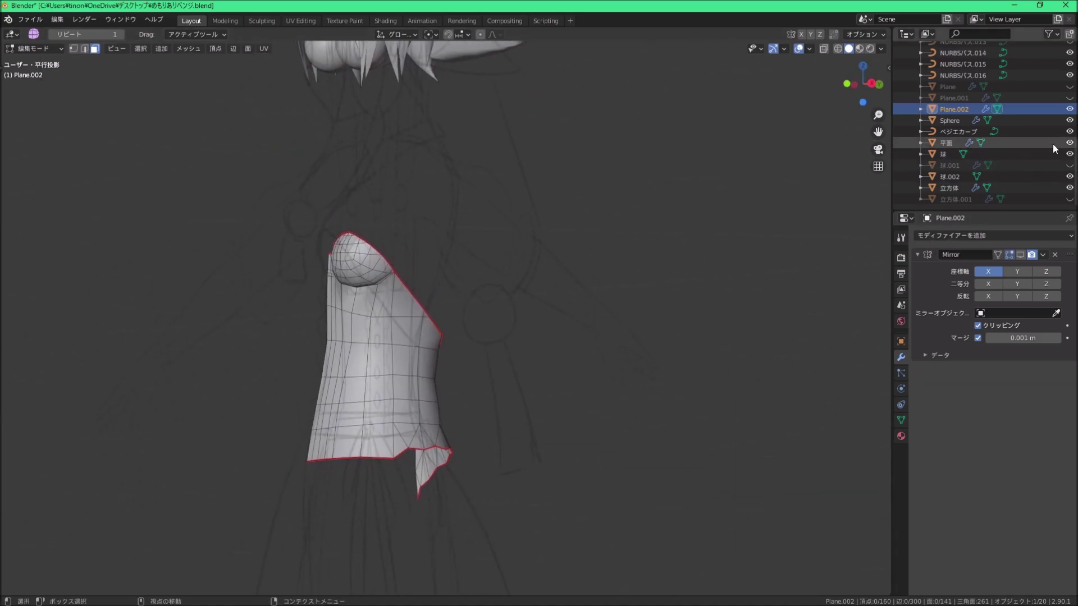
click(1069, 97)
middle_drag(567, 281, 546, 294)
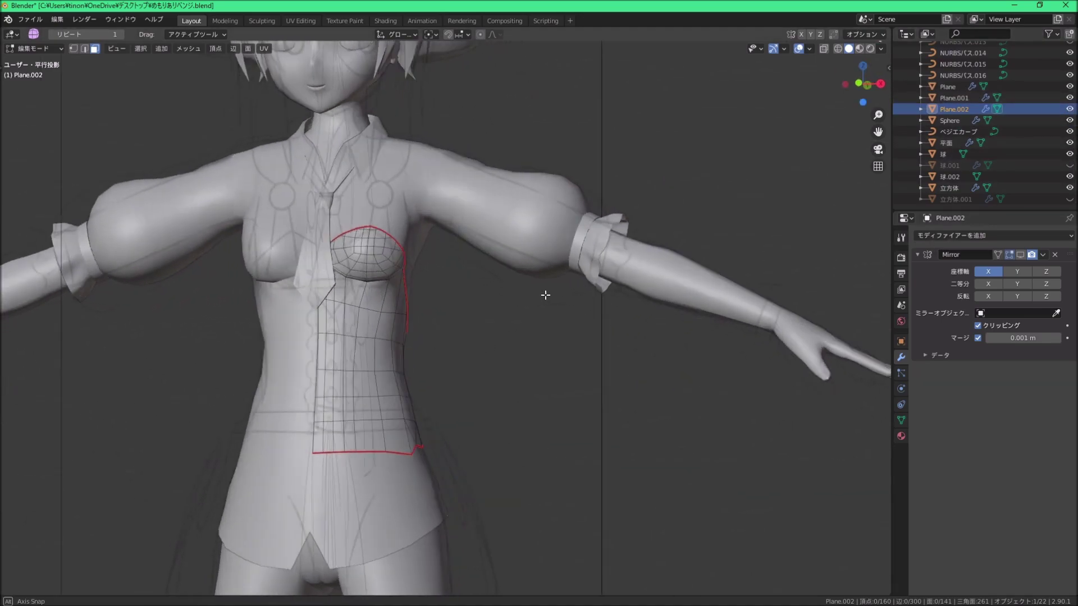
click(382, 290)
mouse_move(382, 290)
middle_down()
mouse_move(513, 320)
mouse_move(414, 320)
mouse_move(427, 317)
middle_up()
click(1020, 254)
mouse_move(426, 280)
middle_down()
mouse_move(349, 276)
mouse_move(443, 270)
mouse_move(435, 278)
mouse_move(454, 285)
middle_up()
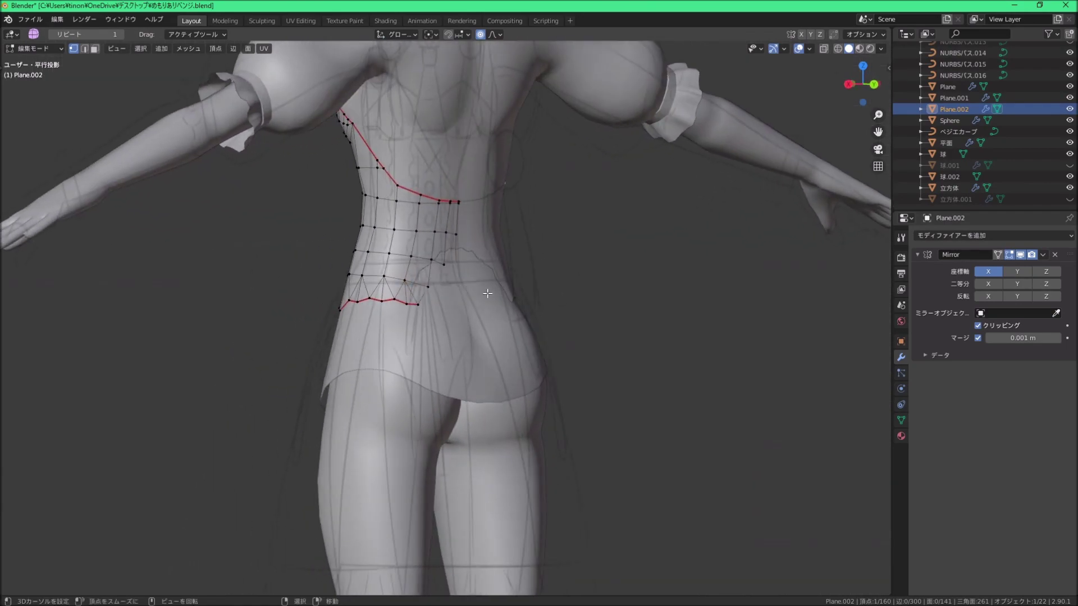
Step: Proportionally pull the back hem corner down over the hip with 0.036 falloff
key(KP_1)
key(KP_3)
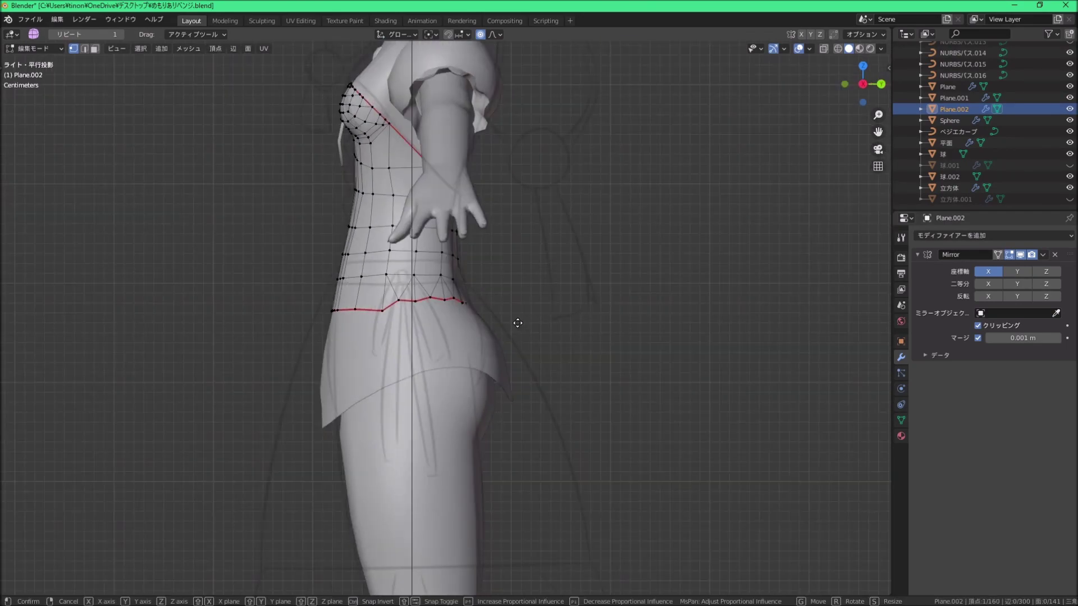
click(528, 320)
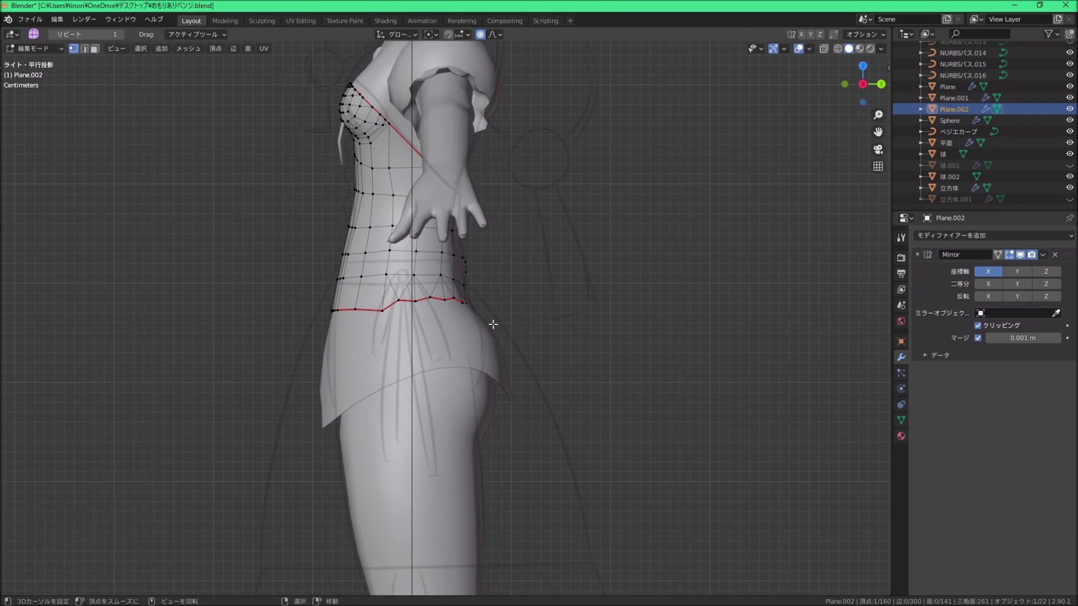
click(513, 323)
mouse_move(505, 320)
middle_down()
mouse_move(476, 311)
mouse_move(609, 353)
middle_up()
key(g)
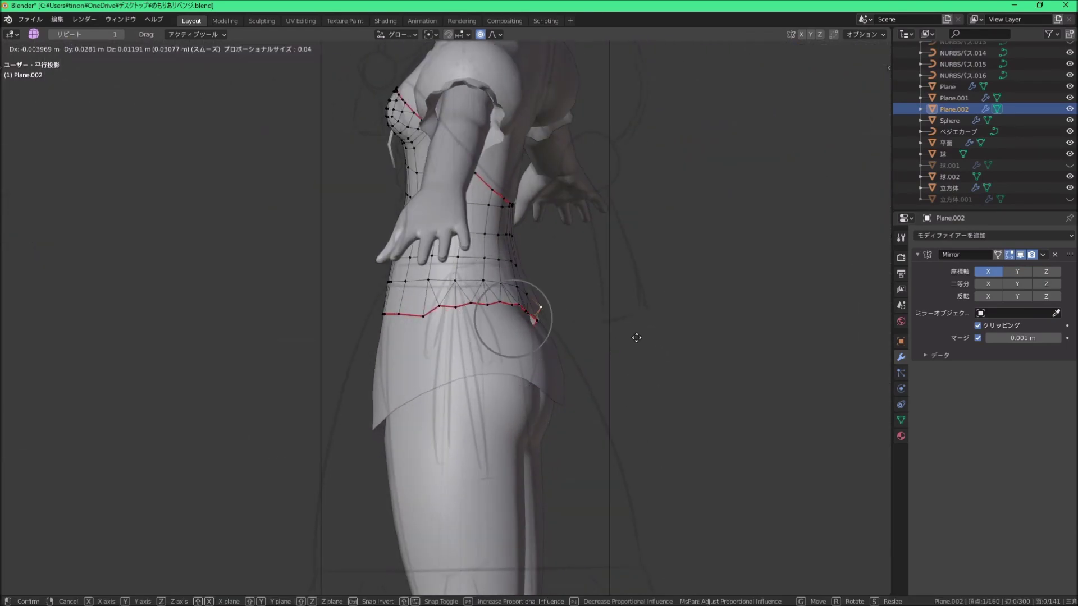
right_click(636, 337)
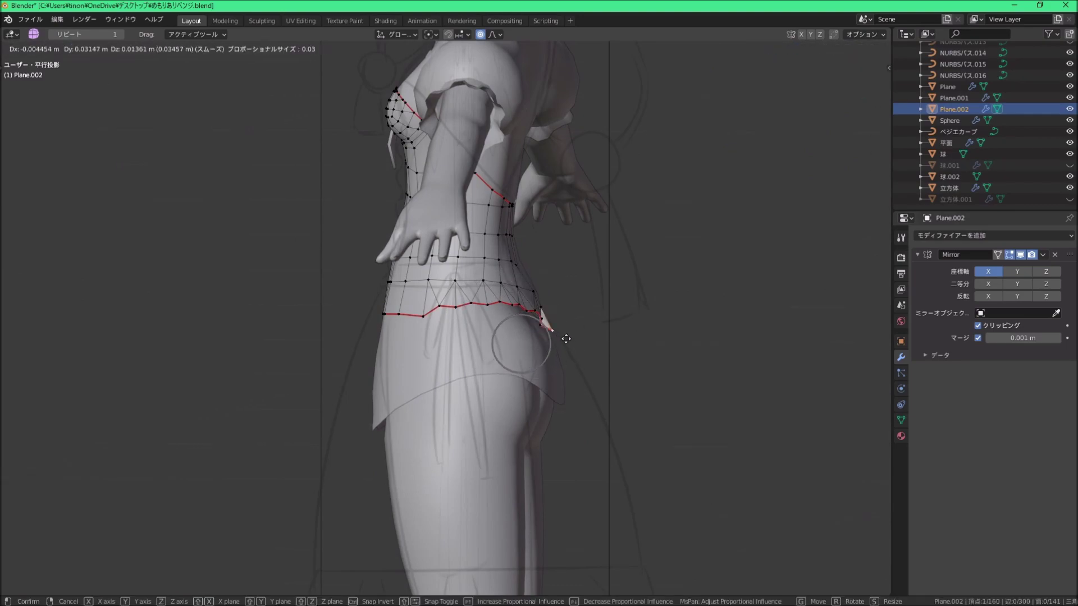
click(567, 337)
mouse_move(567, 338)
middle_down()
mouse_move(524, 344)
mouse_move(587, 320)
mouse_move(570, 338)
middle_up()
Step: Select the bottom hem edge loop and view the waist from the right side
alt+click(517, 352)
key(KP_3)
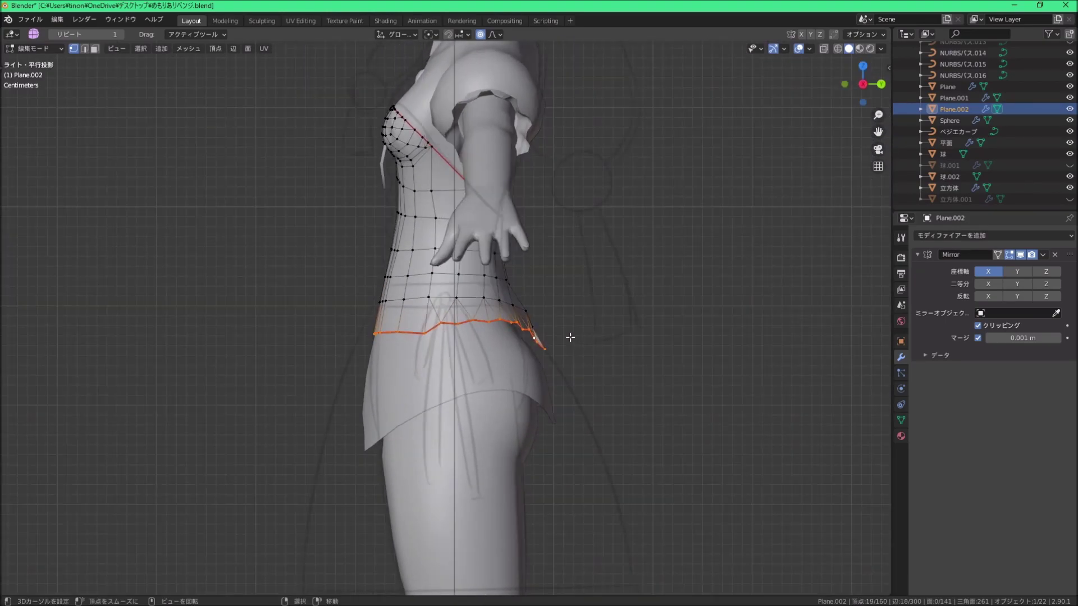
scroll(570, 337, up, 3)
shift+middle_drag(428, 270, 404, 301)
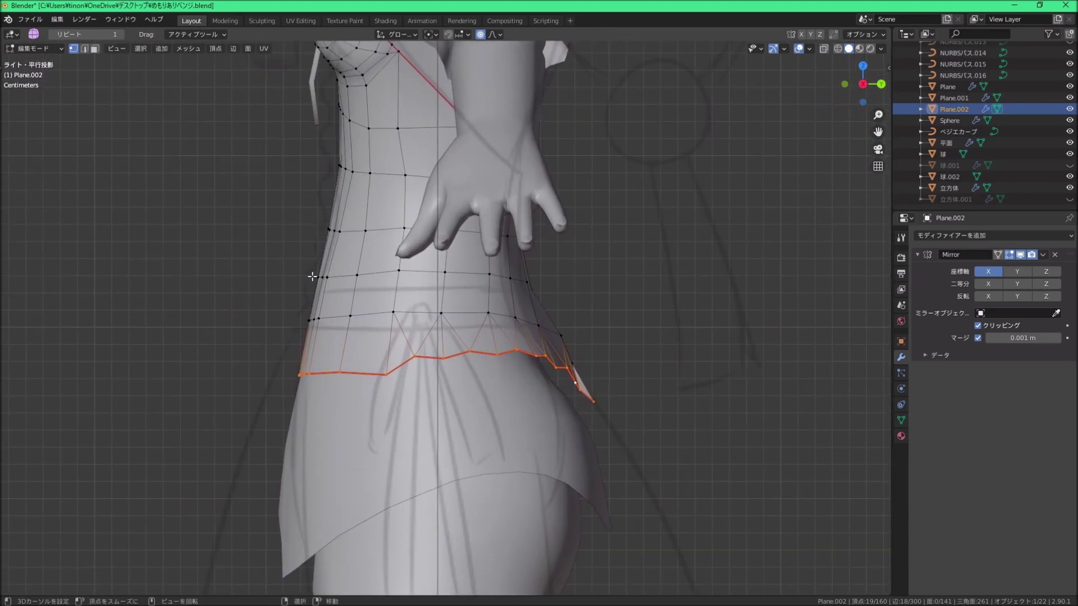
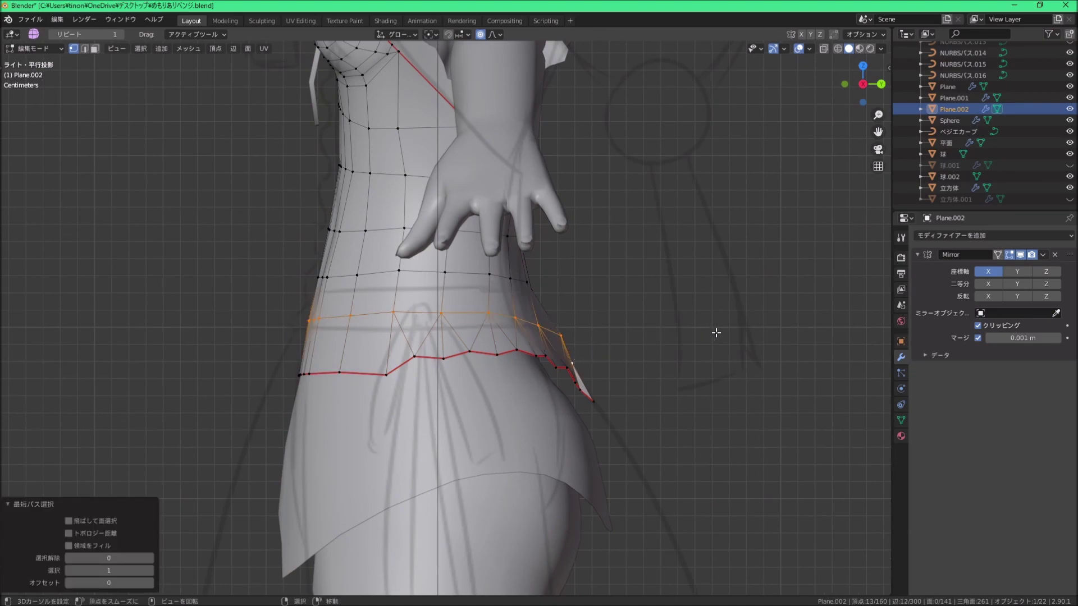
Step: Flatten the waist vertex ring on Z and nudge one waist vertex with proportional editing
key(z)
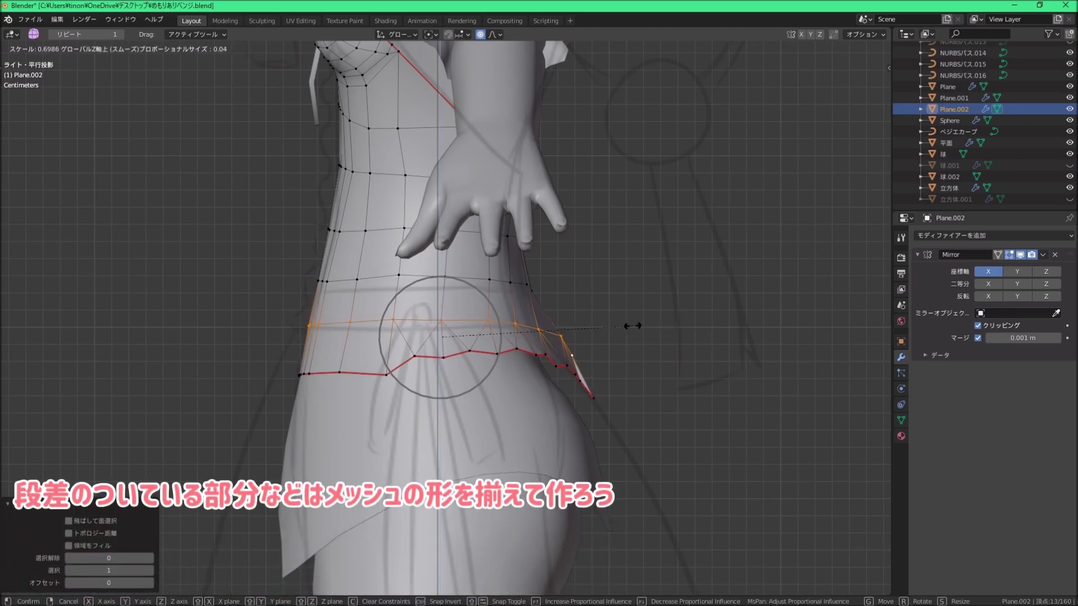
scroll(606, 326, down, 7)
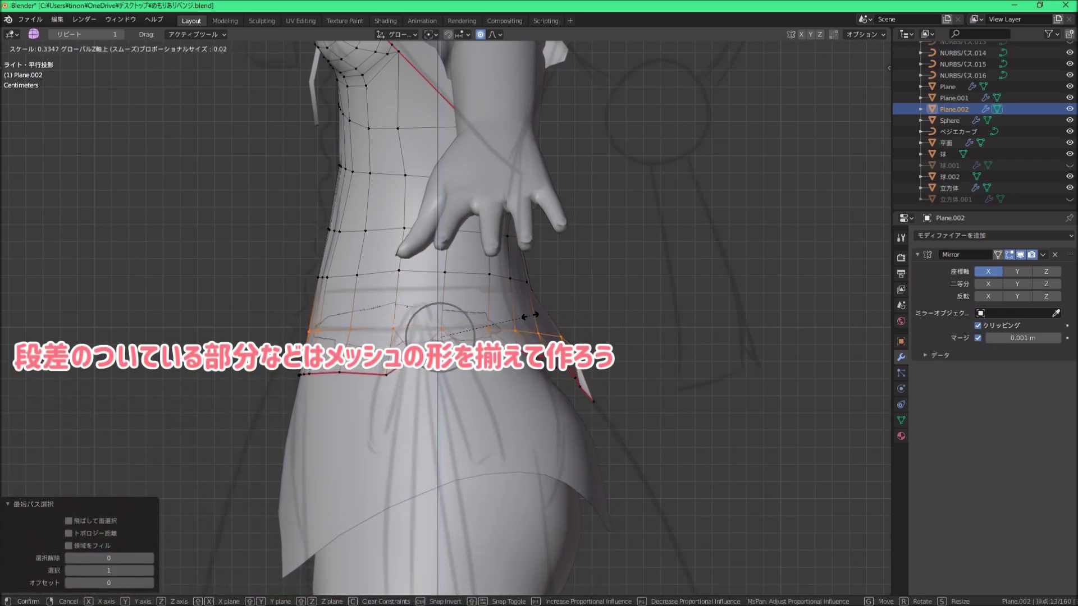
click(589, 321)
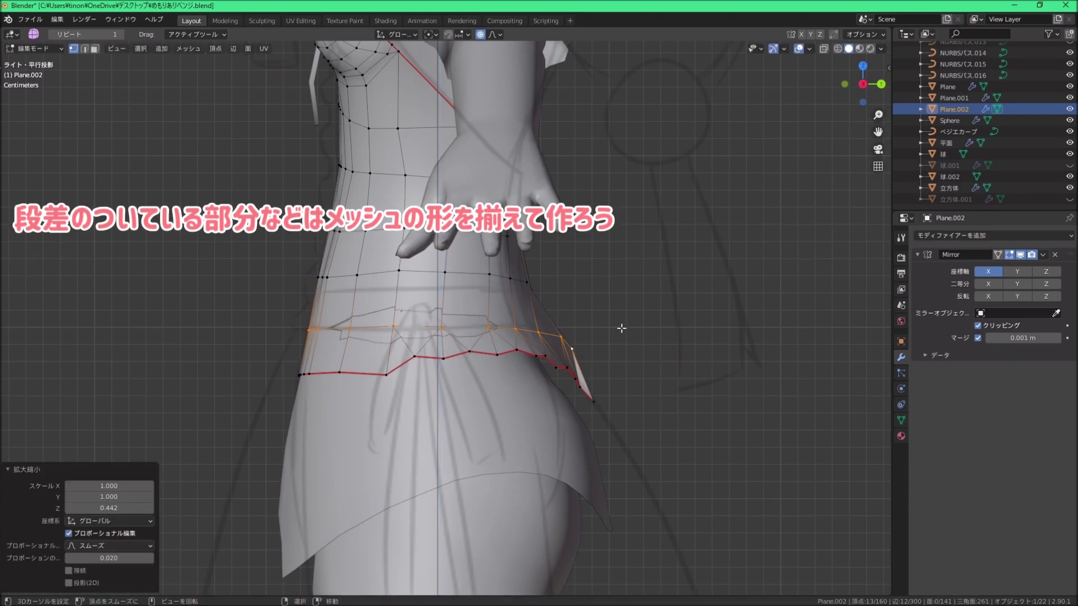
click(620, 348)
key(g)
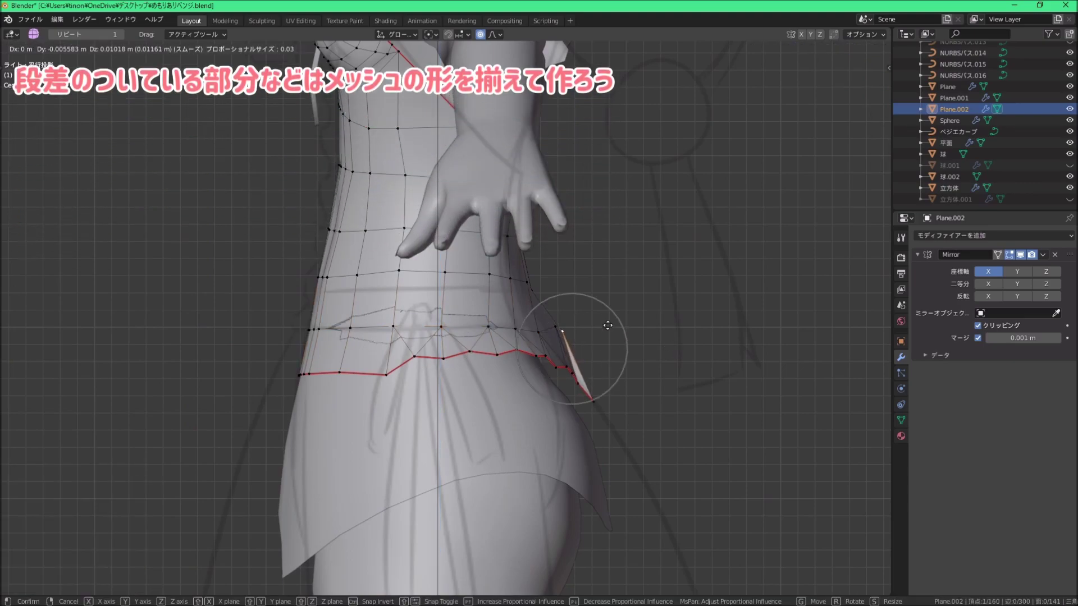
click(592, 326)
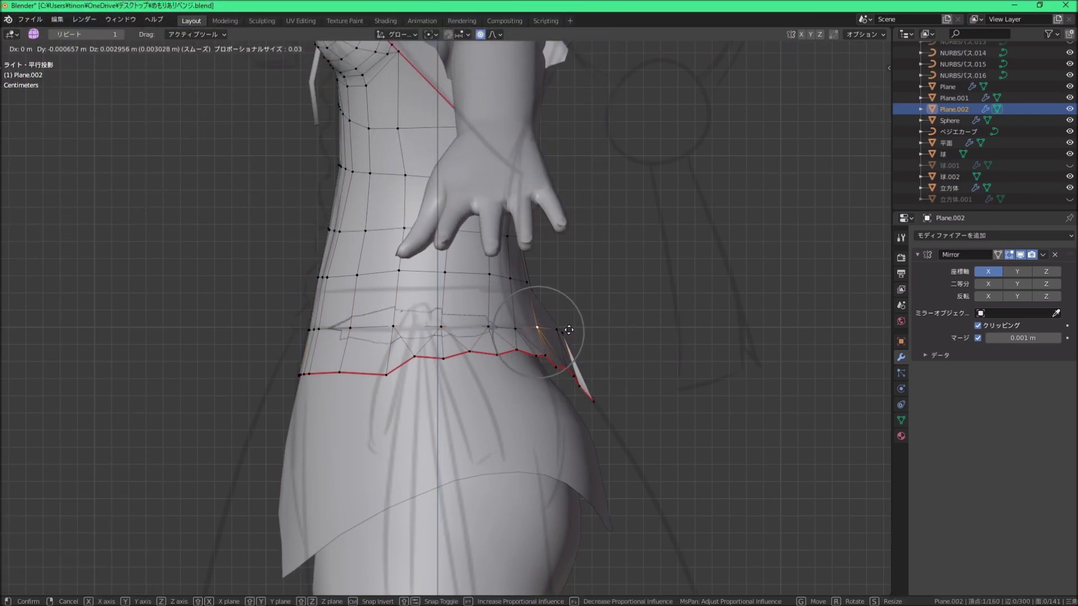
Step: Select further waist-edge vertices for adjustment, cancelling one stray move
click(569, 330)
click(512, 331)
key(g)
right_click(513, 329)
click(441, 326)
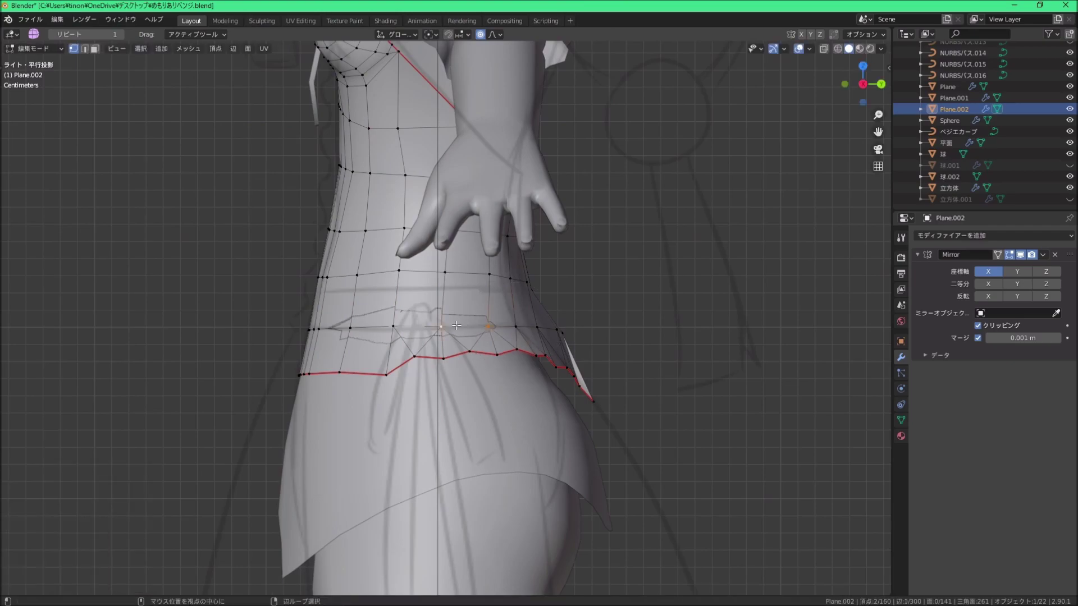
Step: Delete the jagged lower vertex ring and tweak the waist edge from the side view
middle_drag(580, 325, 517, 347)
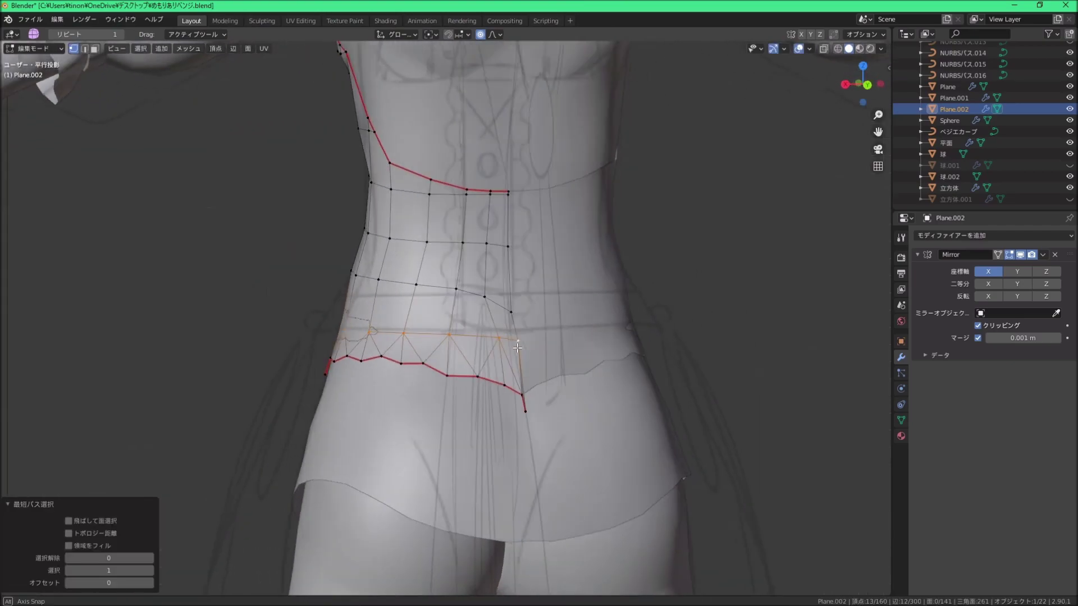
middle_drag(466, 419, 606, 414)
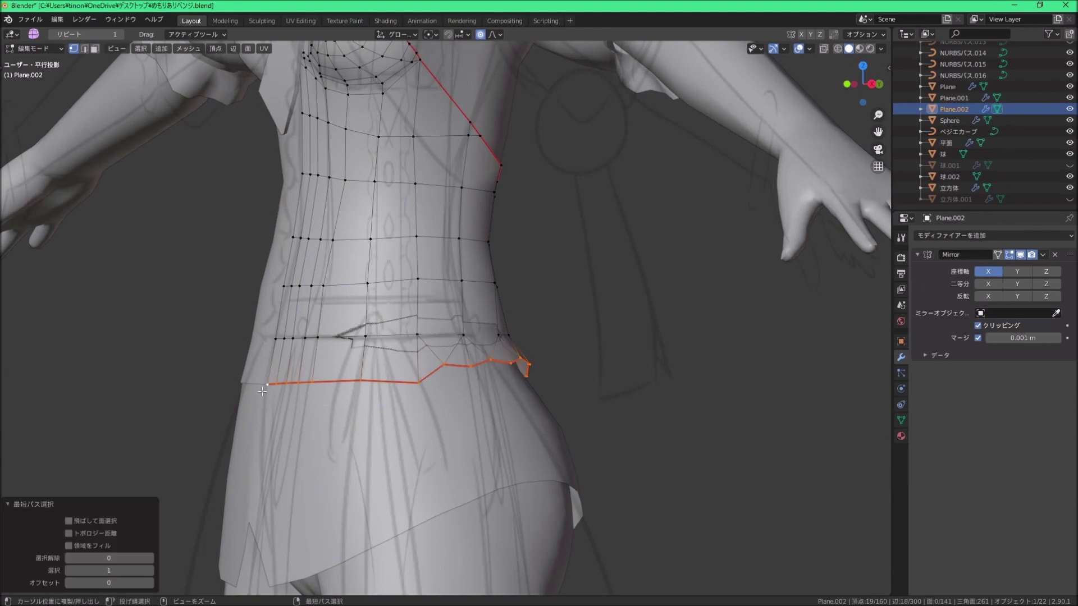
click(409, 374)
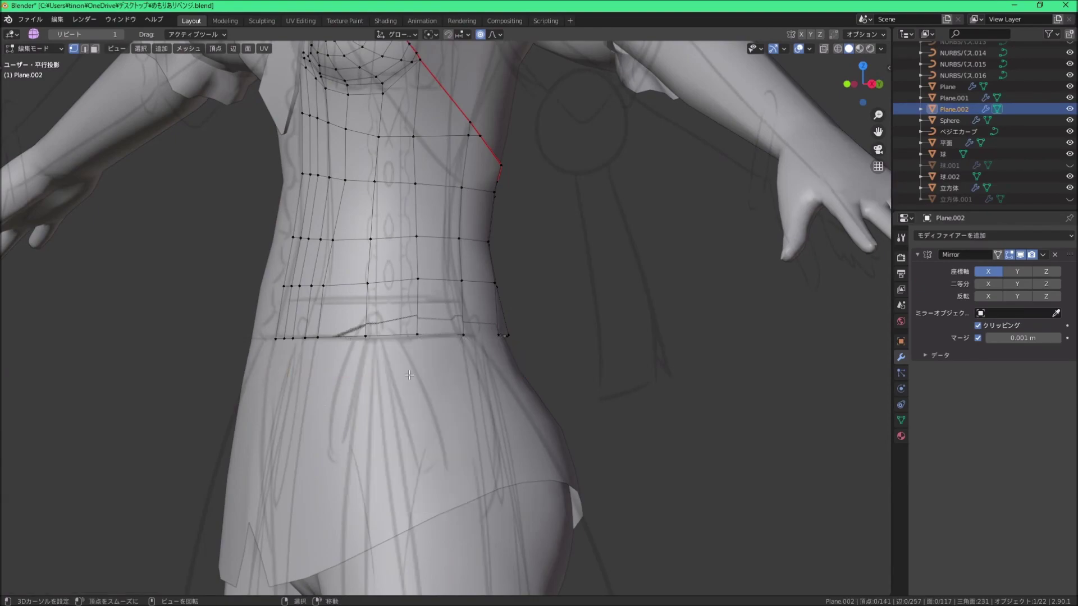
middle_drag(515, 352, 462, 351)
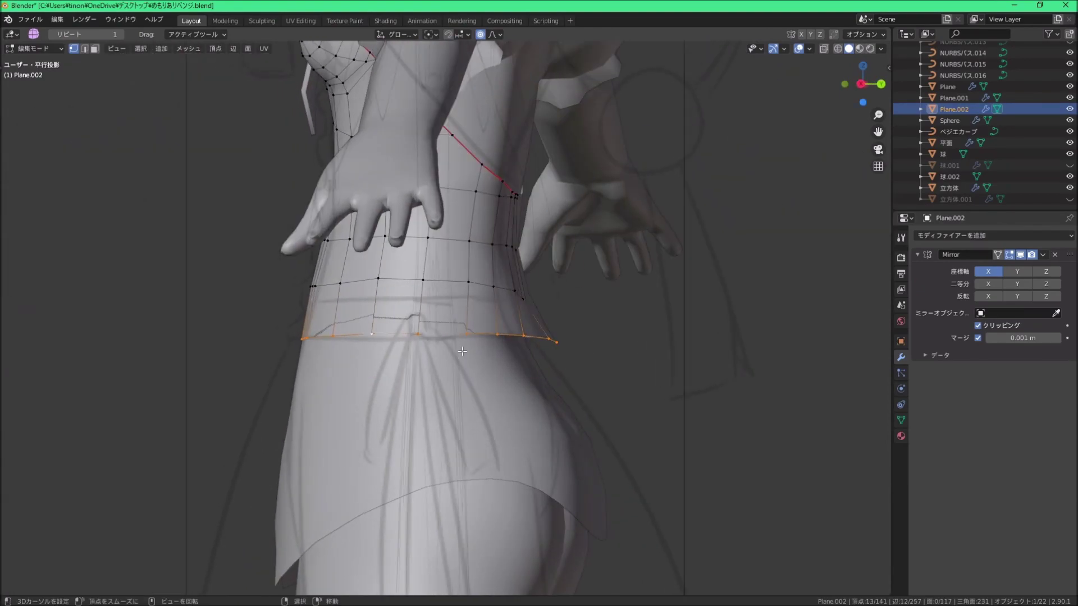
key(KP_3)
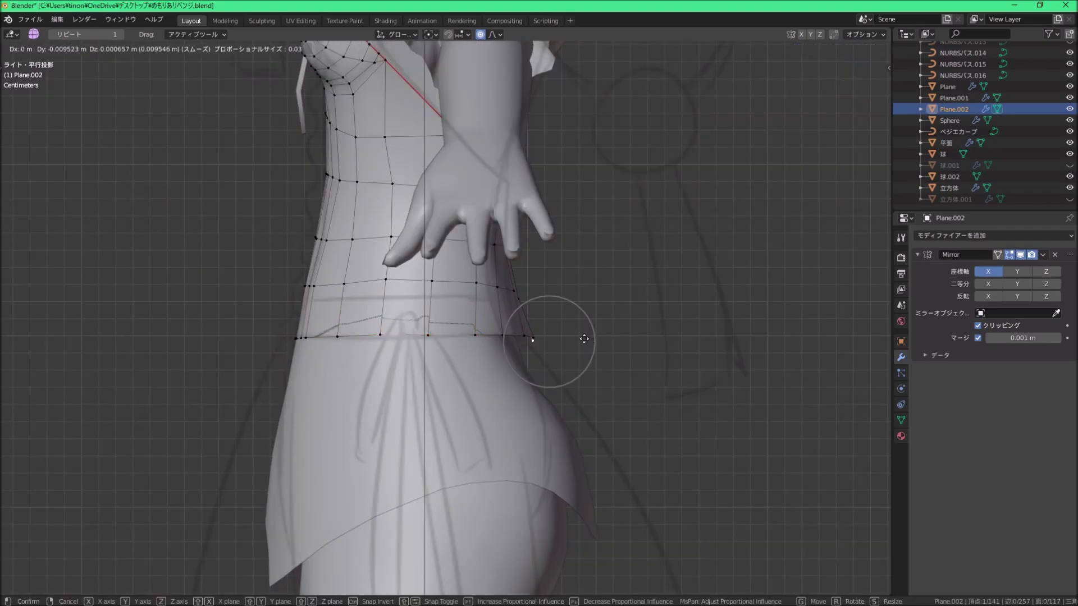
click(575, 336)
mouse_move(573, 404)
middle_down()
mouse_move(505, 326)
mouse_move(404, 329)
middle_up()
Step: Knife-cut a new edge into the bodice and move a nearby vertex onto it
click(545, 310)
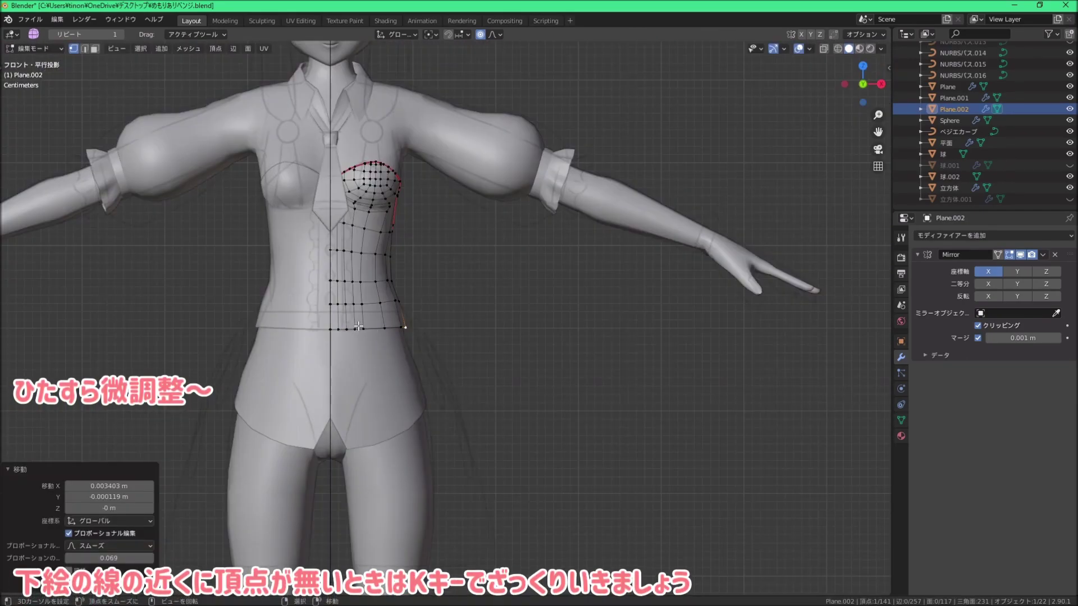
scroll(404, 329, up, 4)
key(k)
click(328, 275)
key(Return)
middle_drag(489, 299, 549, 325)
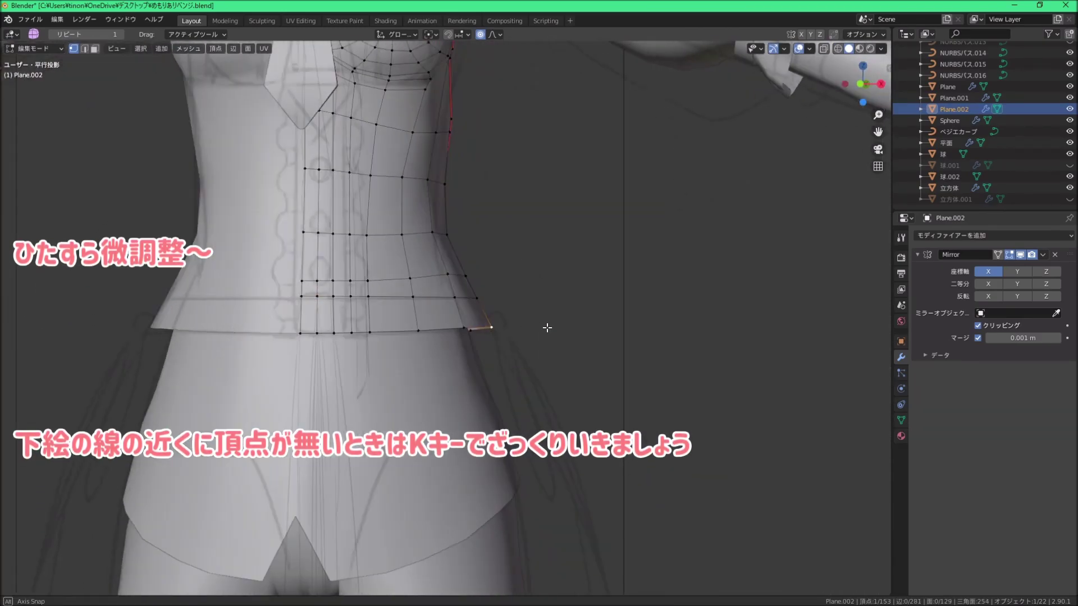
click(440, 325)
key(g)
Step: Fill a face across the selected vertices and delete the unwanted faces
mouse_move(440, 325)
middle_down()
mouse_move(753, 339)
mouse_move(710, 254)
middle_up()
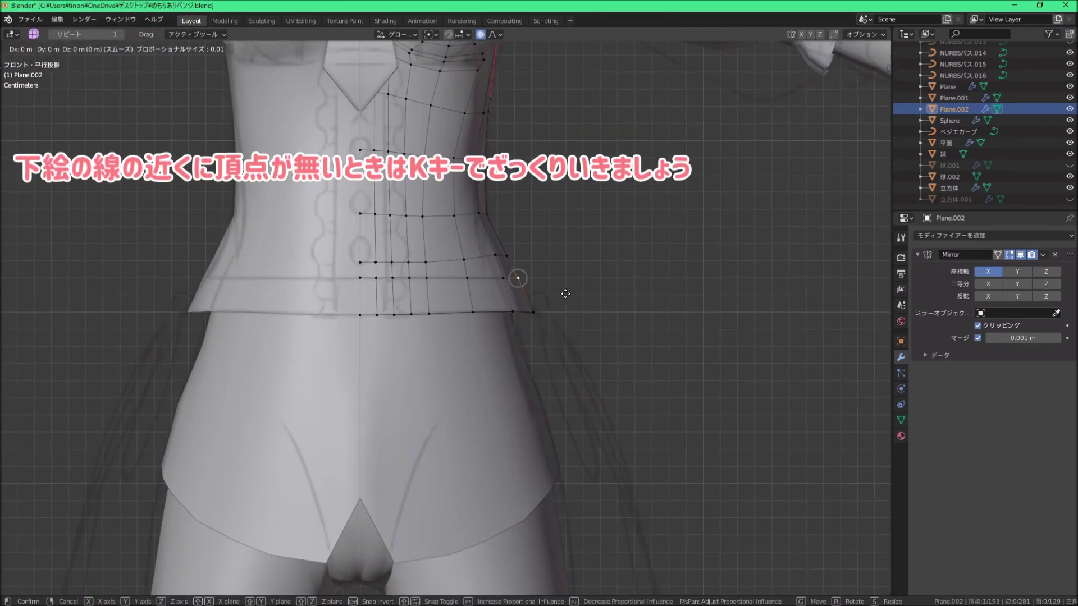
key(j)
key(ctrl+KP_1)
right_click(430, 366)
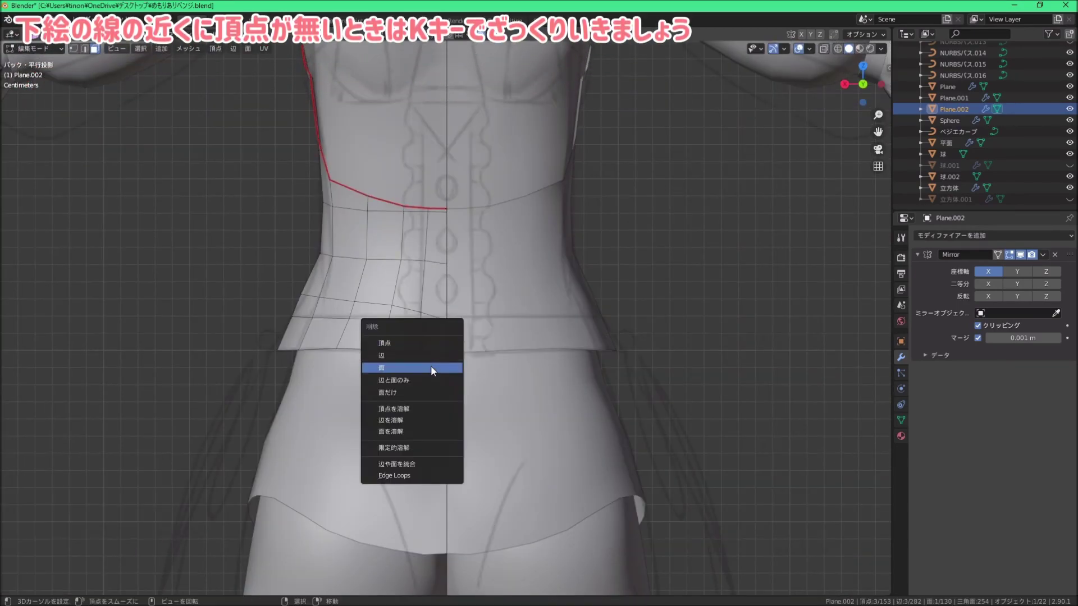
click(430, 365)
mouse_move(430, 366)
middle_down()
mouse_move(548, 332)
mouse_move(505, 339)
mouse_move(539, 314)
middle_up()
Step: Extrude the waist band of faces outward along their normals
ctrl+click(563, 339)
click(247, 48)
click(318, 72)
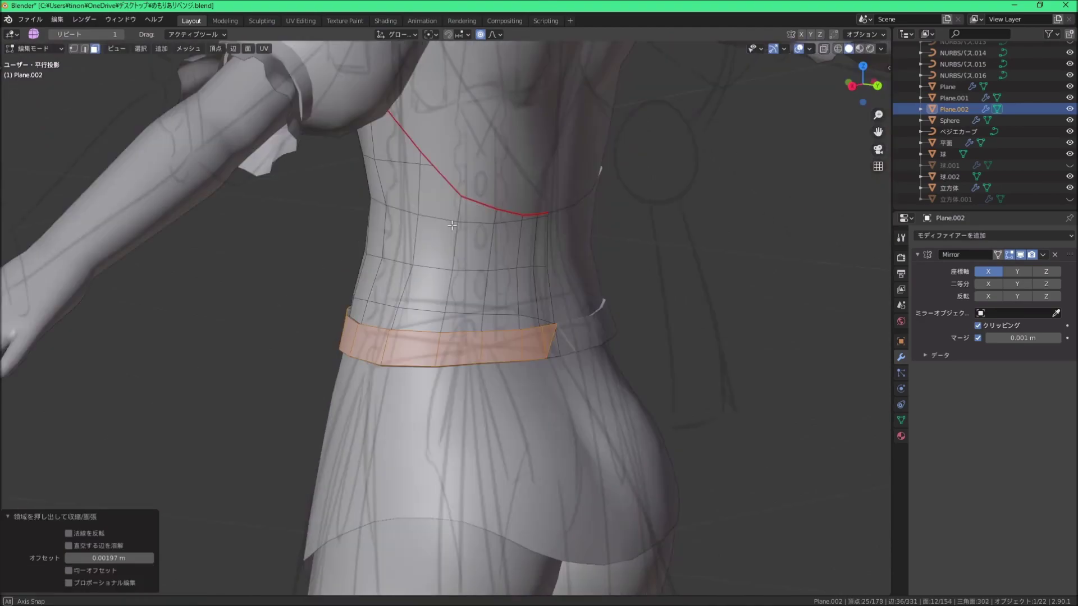
mouse_move(318, 72)
middle_down()
mouse_move(345, 312)
mouse_move(426, 269)
mouse_move(413, 172)
middle_up()
scroll(437, 262, up, 5)
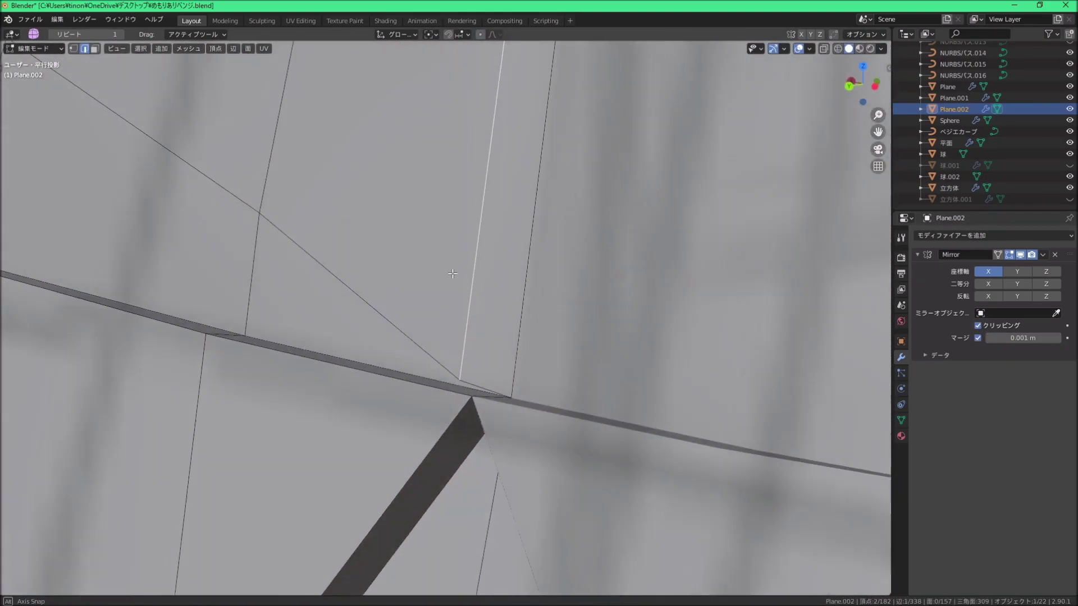
mouse_move(736, 303)
middle_down()
mouse_move(430, 324)
mouse_move(387, 298)
middle_up()
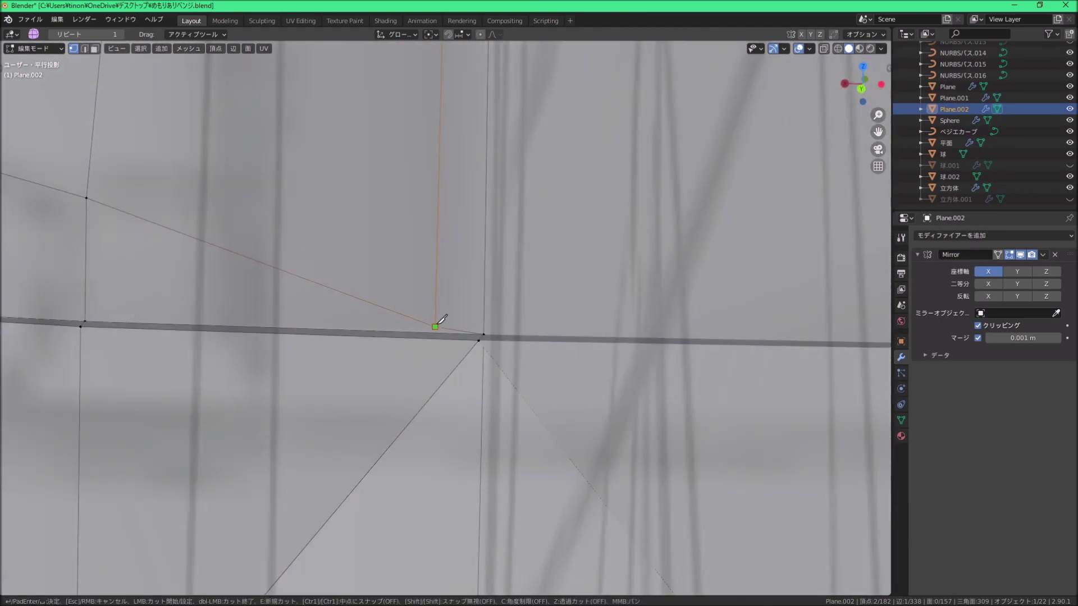
Step: Merge the band's seam vertices at the last selected one and check from the front
key(m)
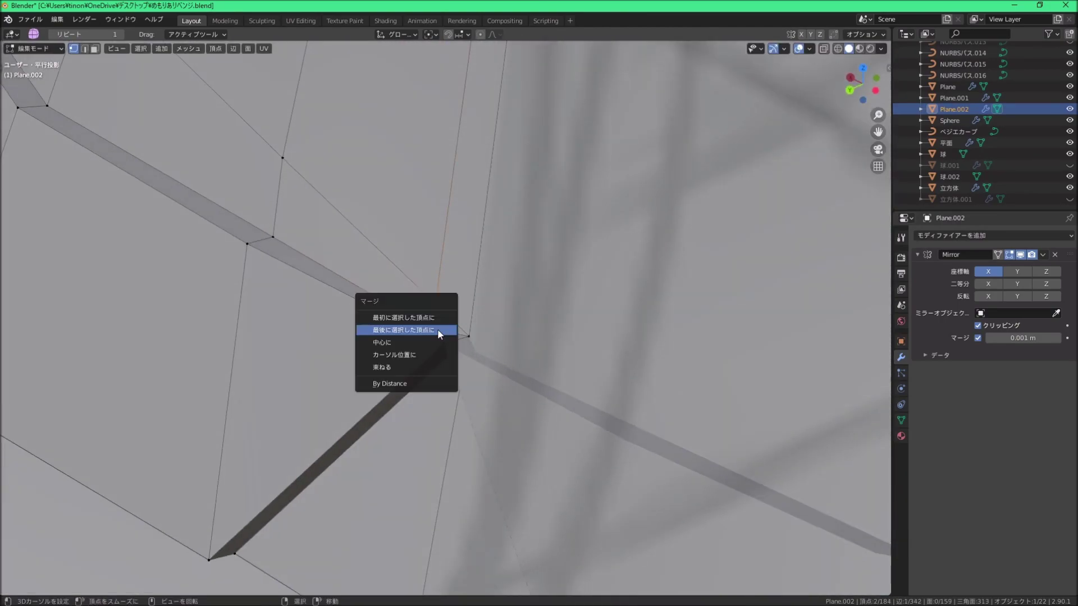
click(437, 329)
middle_drag(453, 379, 489, 310)
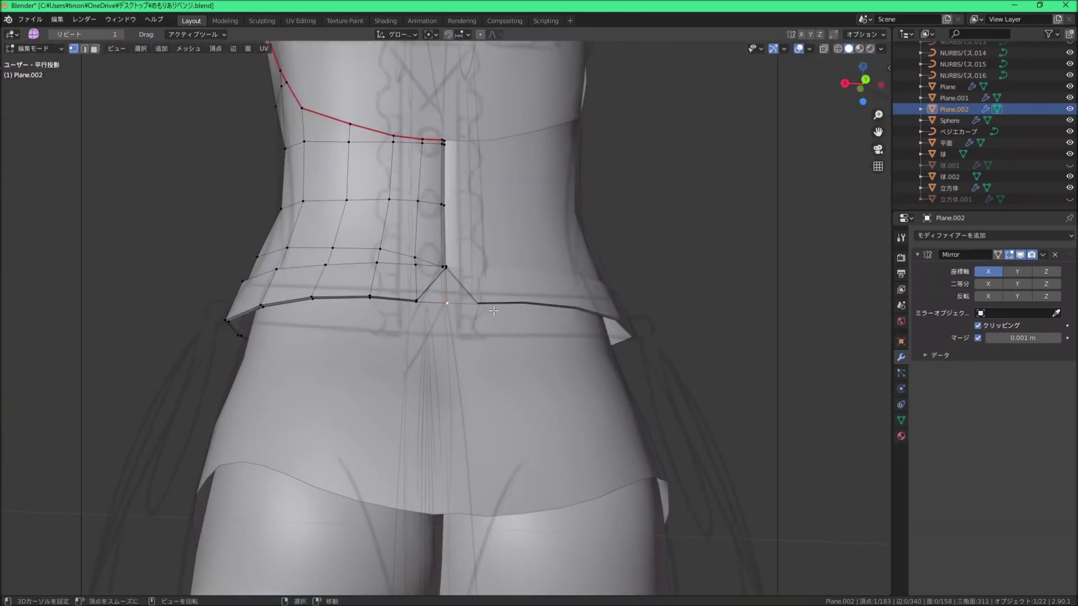
key(KP_1)
scroll(494, 321, down, 5)
scroll(418, 146, up, 4)
Step: Move a bodice vertex with proportional editing from the side of the torso
scroll(417, 147, down, 2)
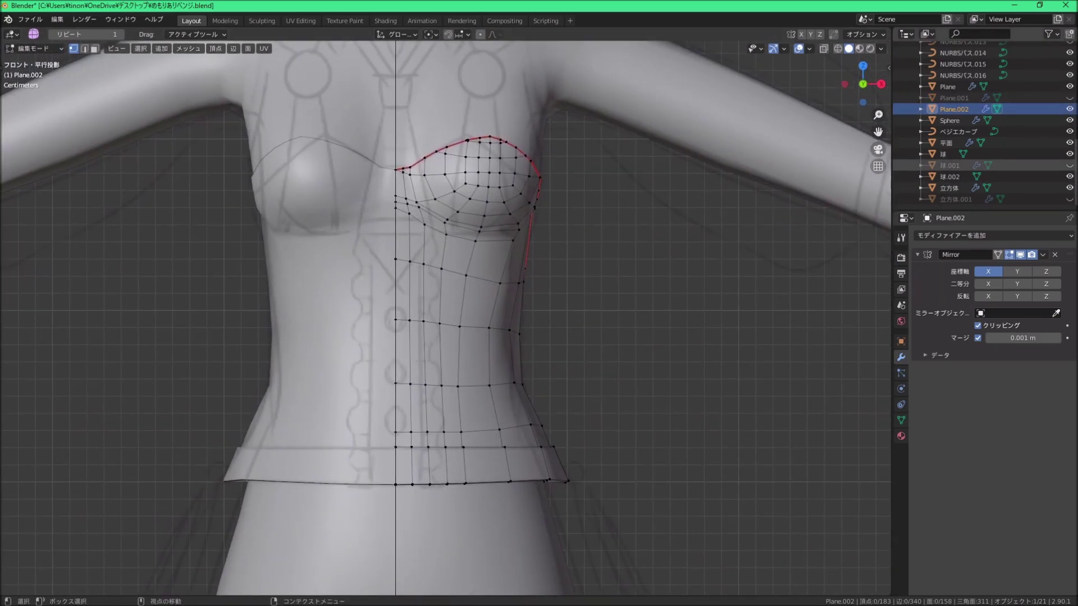
scroll(492, 254, up, 5)
mouse_move(427, 252)
middle_down()
mouse_move(393, 213)
mouse_move(415, 123)
middle_up()
click(390, 206)
key(o)
key(g)
key(KP_1)
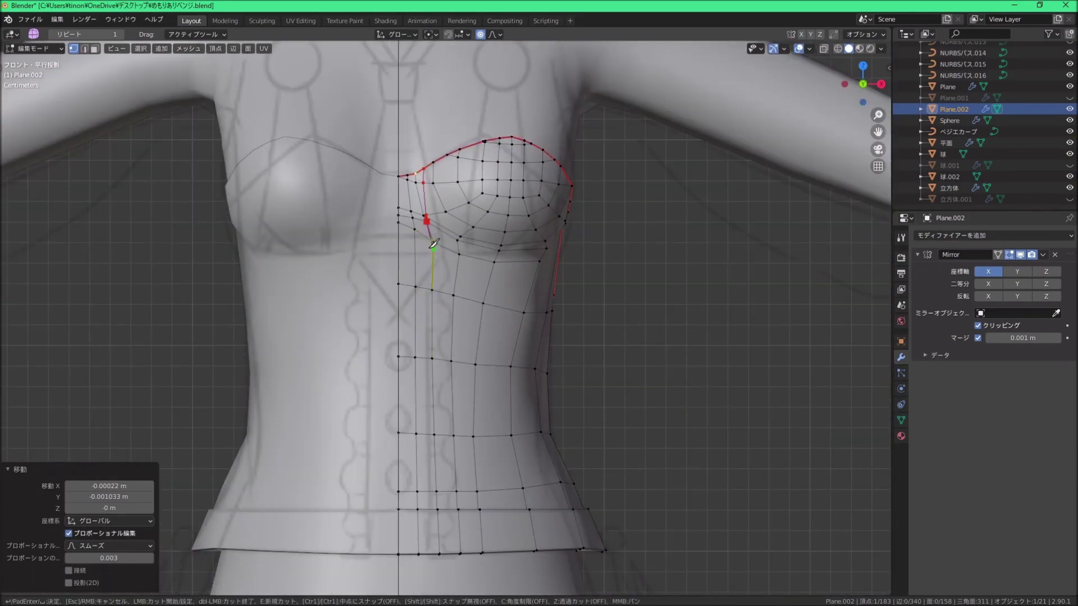
Step: Finish the new edge cut across the chest
scroll(433, 243, up, 3)
scroll(433, 243, down, 4)
scroll(427, 236, up, 2)
scroll(425, 221, up, 3)
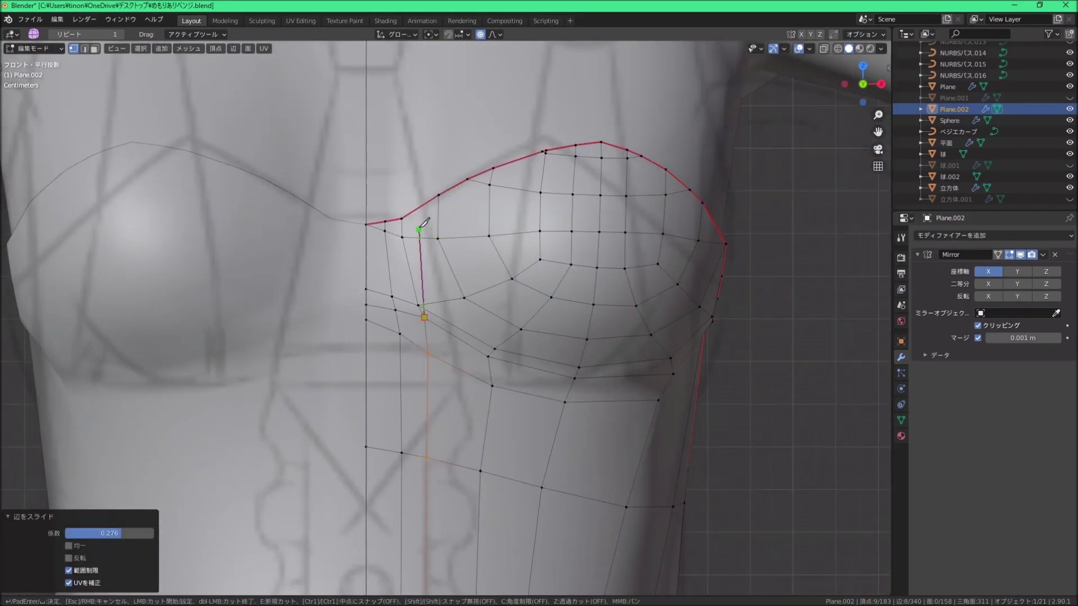
key(Return)
mouse_move(424, 223)
middle_down()
mouse_move(483, 315)
mouse_move(482, 292)
mouse_move(388, 225)
mouse_move(406, 215)
middle_up()
scroll(483, 314, down, 4)
scroll(415, 393, up, 3)
Step: Delete the overlapping faces at the waist-step seam and merge the seam vertices at last
key(3)
ctrl+click(408, 410)
scroll(490, 283, up, 6)
key(x)
click(384, 223)
key(1)
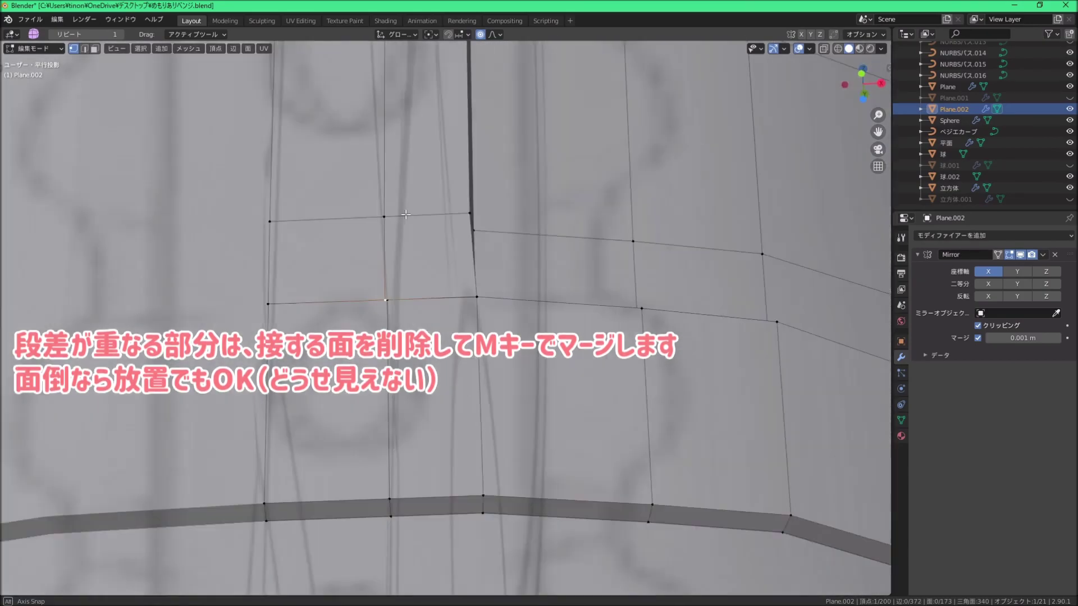
shift+click(406, 215)
key(m)
click(458, 281)
Step: Undo the seam merge and review the waist from the front view
scroll(466, 308, down, 5)
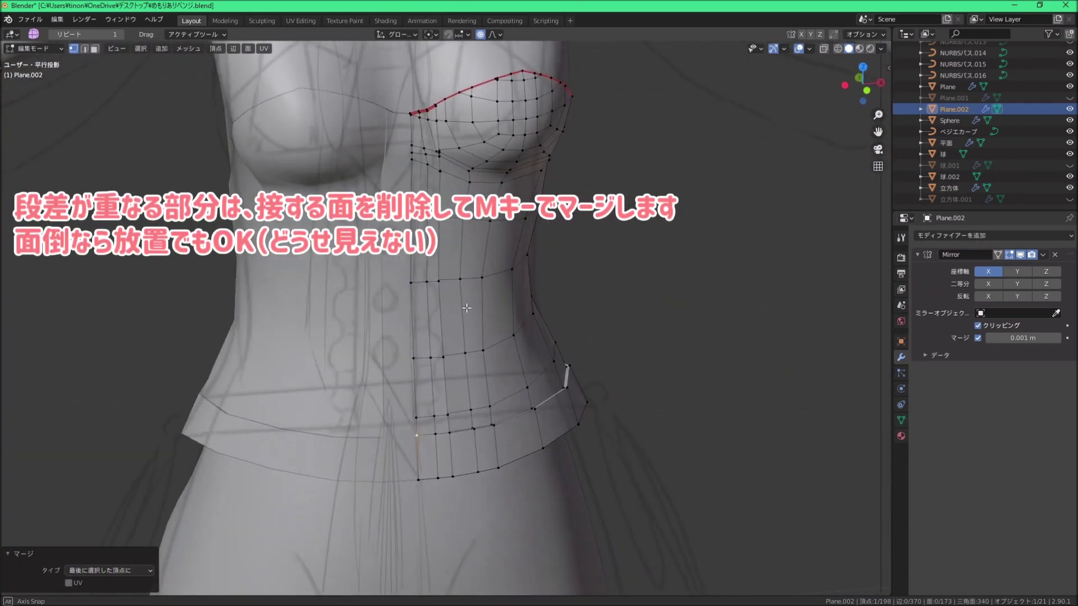
middle_drag(467, 309, 415, 274)
scroll(414, 273, up, 8)
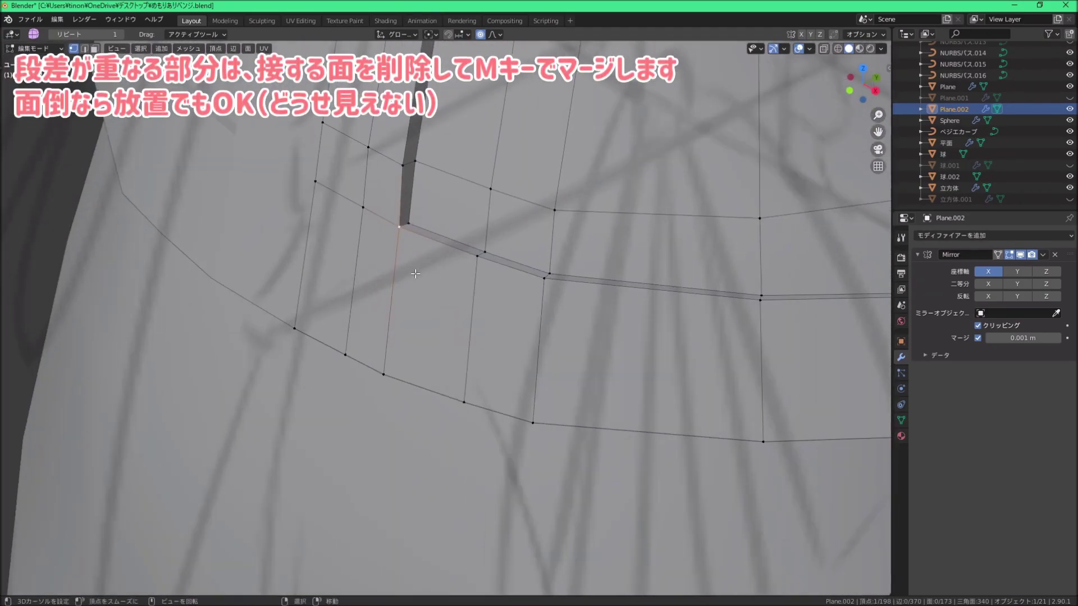
scroll(415, 274, down, 5)
key(ctrl+z)
mouse_move(415, 273)
middle_down()
mouse_move(367, 326)
mouse_move(407, 179)
mouse_move(425, 170)
mouse_move(527, 238)
mouse_move(416, 250)
middle_up()
scroll(367, 326, up, 5)
scroll(367, 326, down, 5)
scroll(407, 178, up, 3)
scroll(414, 149, down, 5)
key(KP_1)
scroll(410, 251, up, 5)
scroll(410, 251, down, 4)
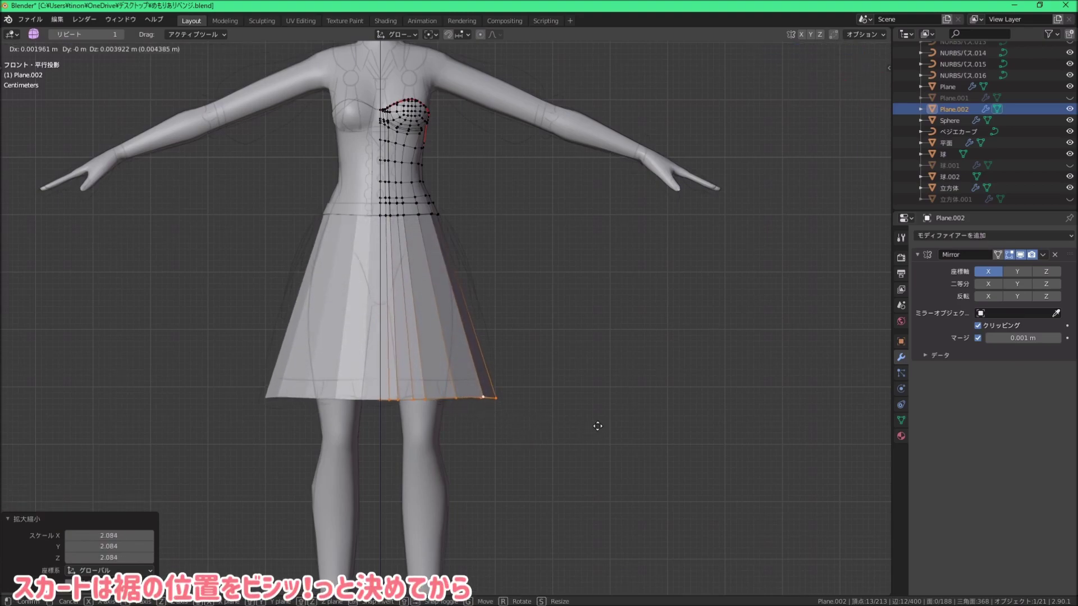
Step: Move the skirt hem forward from the side view and select a hem vertex
click(584, 407)
key(KP_3)
key(g)
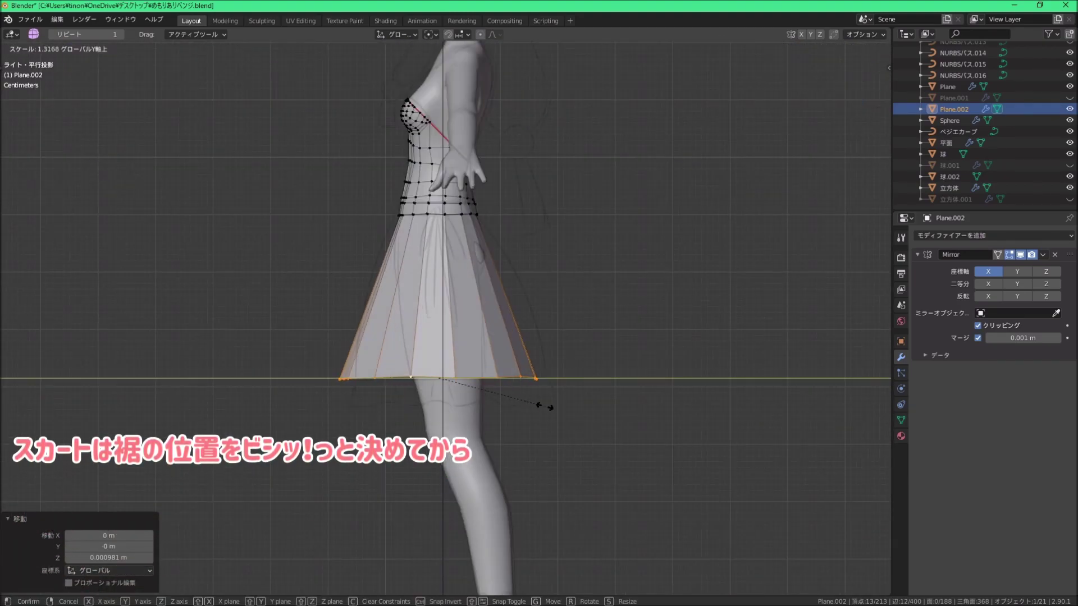
click(545, 404)
mouse_move(544, 405)
middle_down()
mouse_move(451, 464)
mouse_move(348, 168)
middle_up()
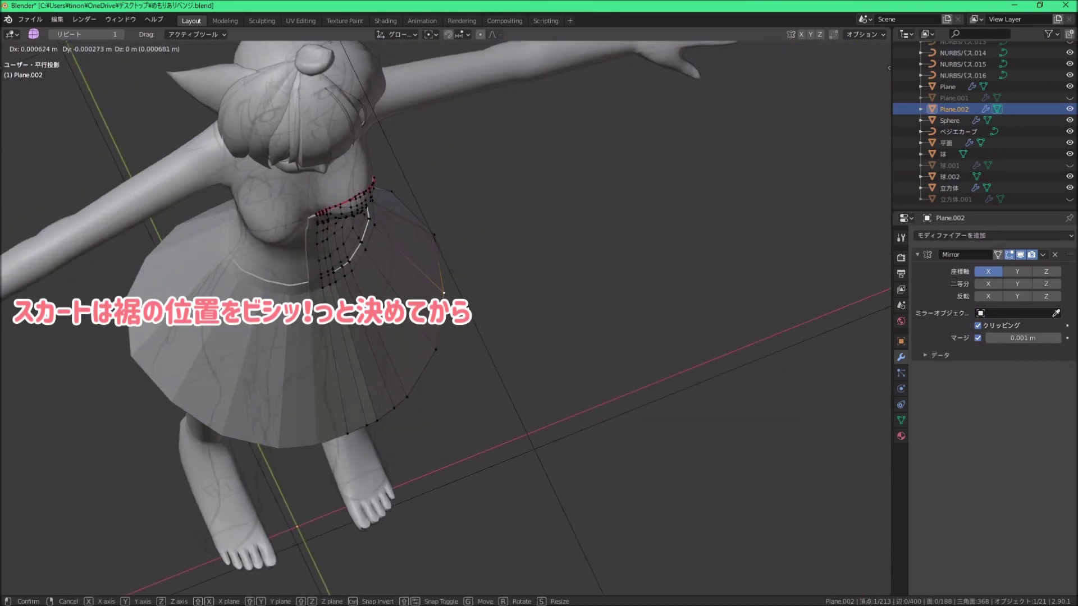
click(349, 169)
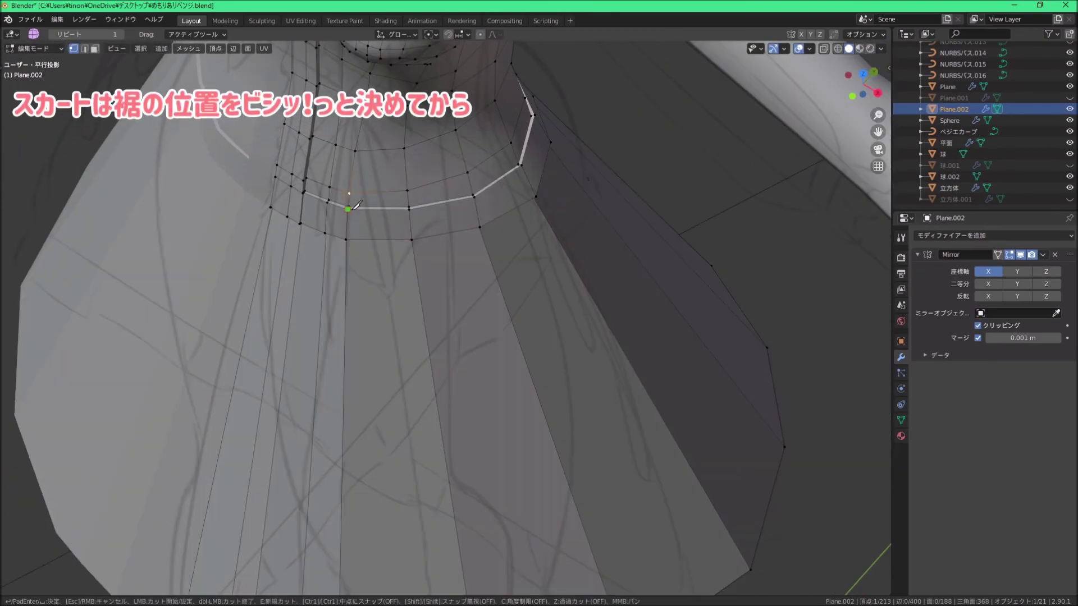
Step: Stretch the skirt loop front-to-back and widen it sideways
middle_drag(357, 204, 379, 208)
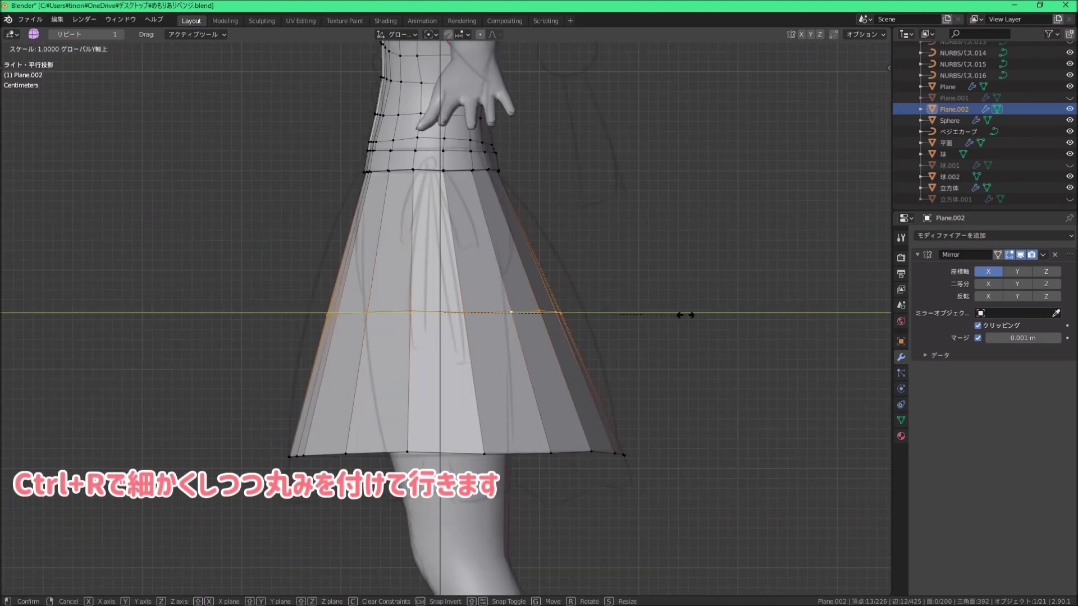
click(722, 306)
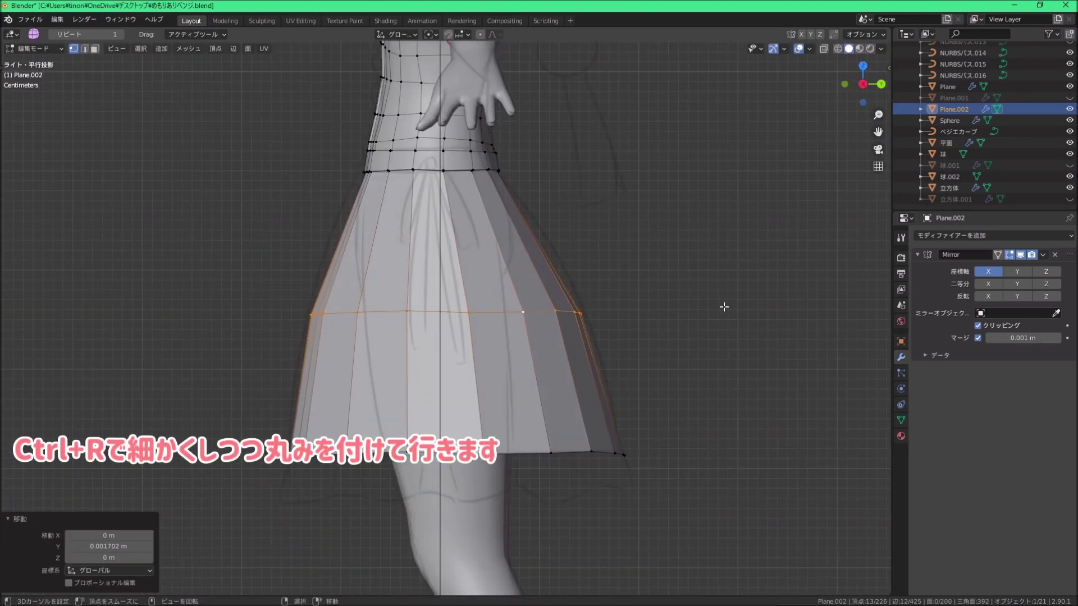
key(KP_1)
click(620, 318)
key(KP_3)
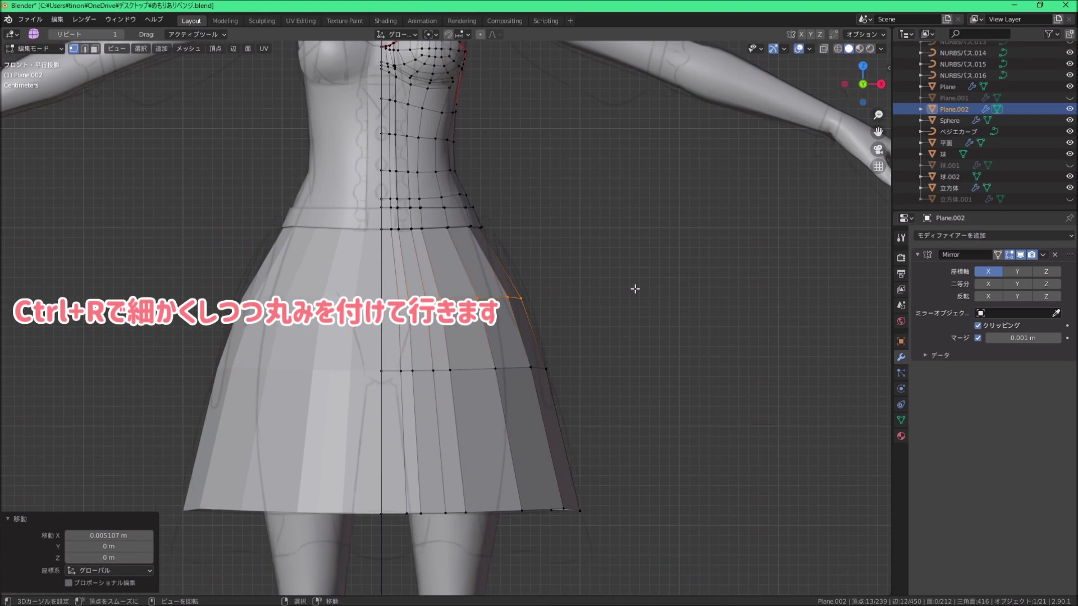
Step: Add a new horizontal loop across the skirt and scale it wider
click(686, 247)
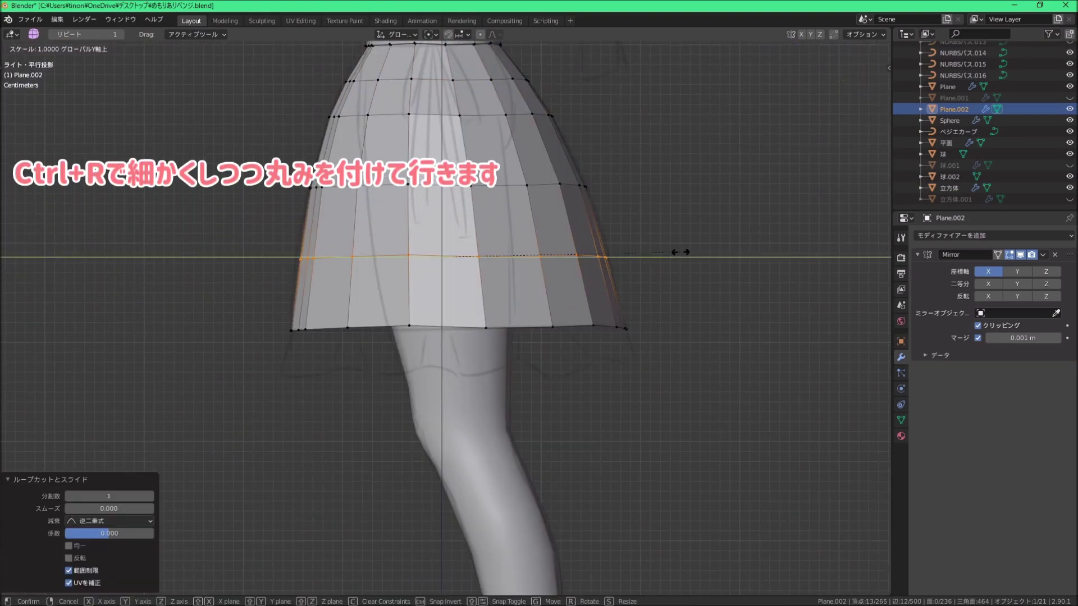
key(KP_1)
key(s)
click(614, 325)
scroll(613, 324, down, 5)
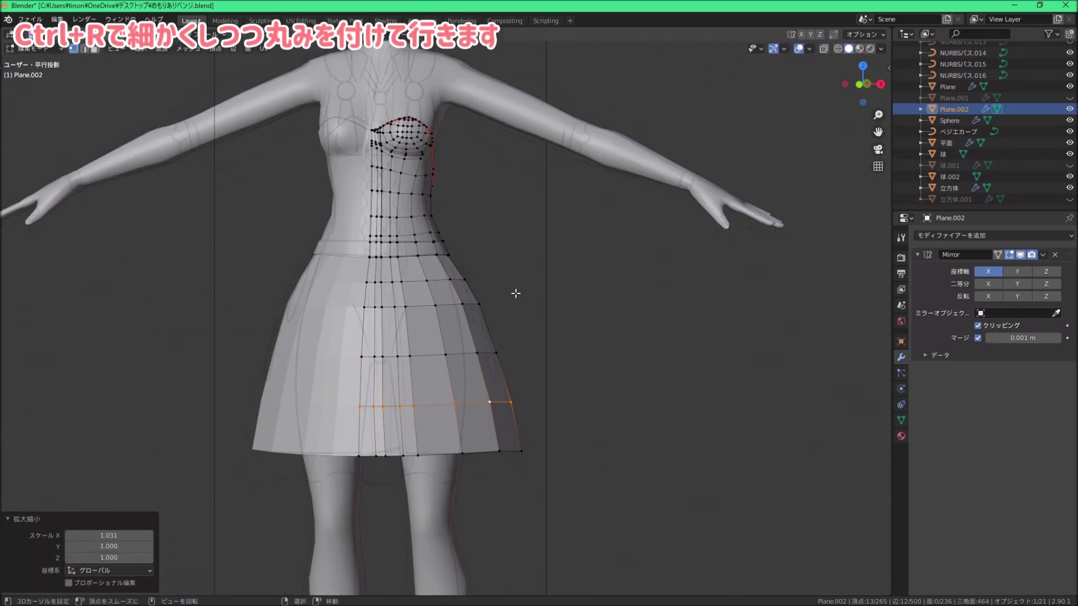
middle_drag(315, 428, 372, 294)
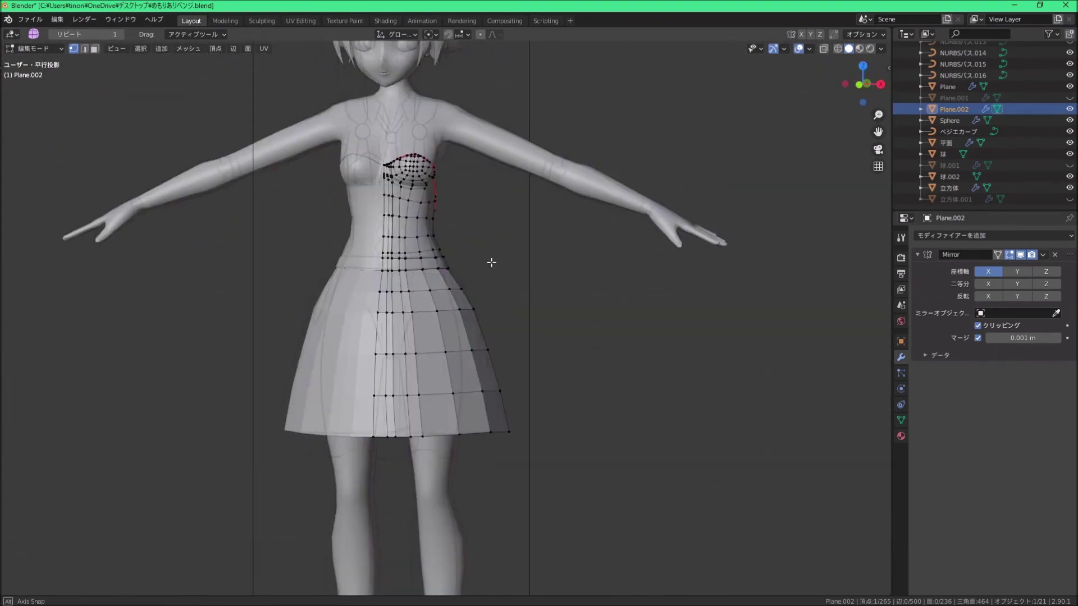
scroll(430, 246, down, 3)
middle_drag(431, 246, 448, 279)
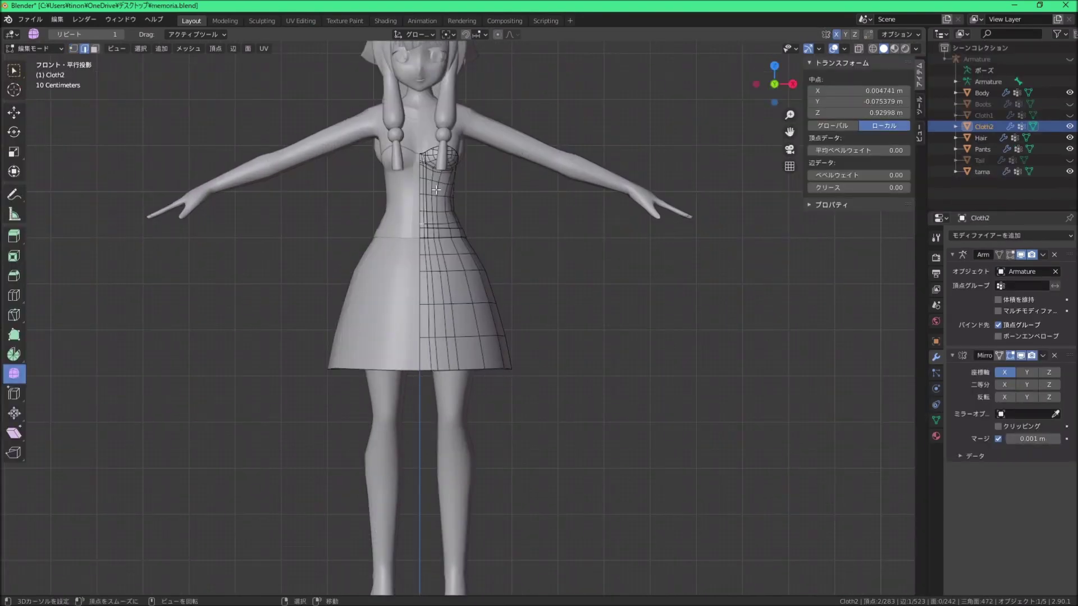
Step: Orbit around the Cloth2 dress to inspect the skirt from below and the chest mesh
scroll(452, 350, up, 3)
mouse_move(493, 327)
middle_down()
mouse_move(303, 315)
mouse_move(347, 332)
middle_up()
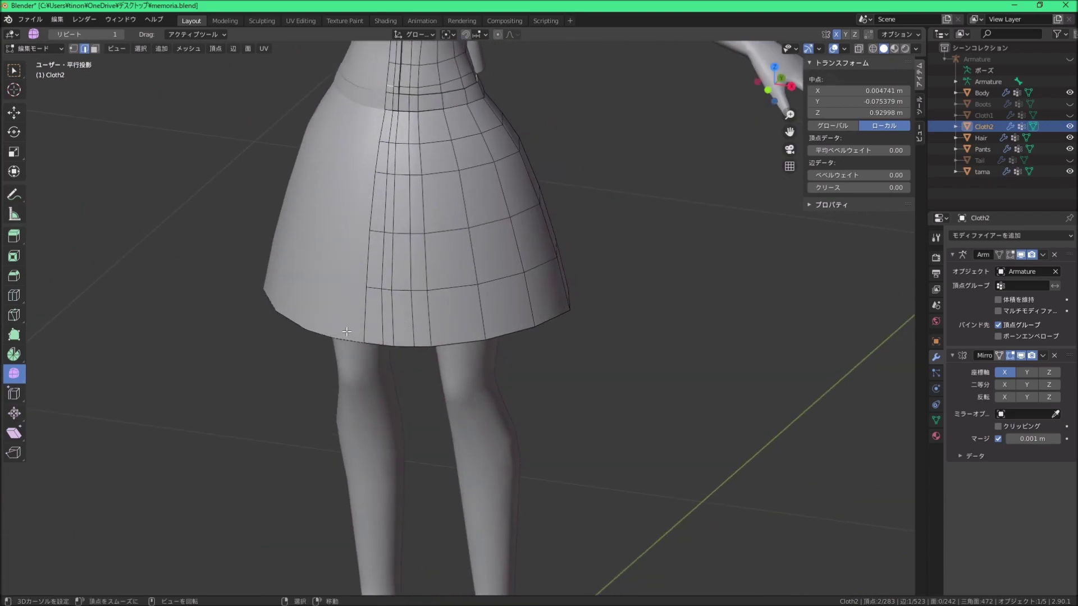
middle_drag(467, 363, 569, 298)
mouse_move(598, 334)
middle_down()
mouse_move(513, 175)
mouse_move(505, 281)
mouse_move(427, 213)
mouse_move(466, 168)
mouse_move(493, 285)
middle_up()
scroll(505, 280, up, 3)
scroll(443, 232, down, 4)
key(KP_1)
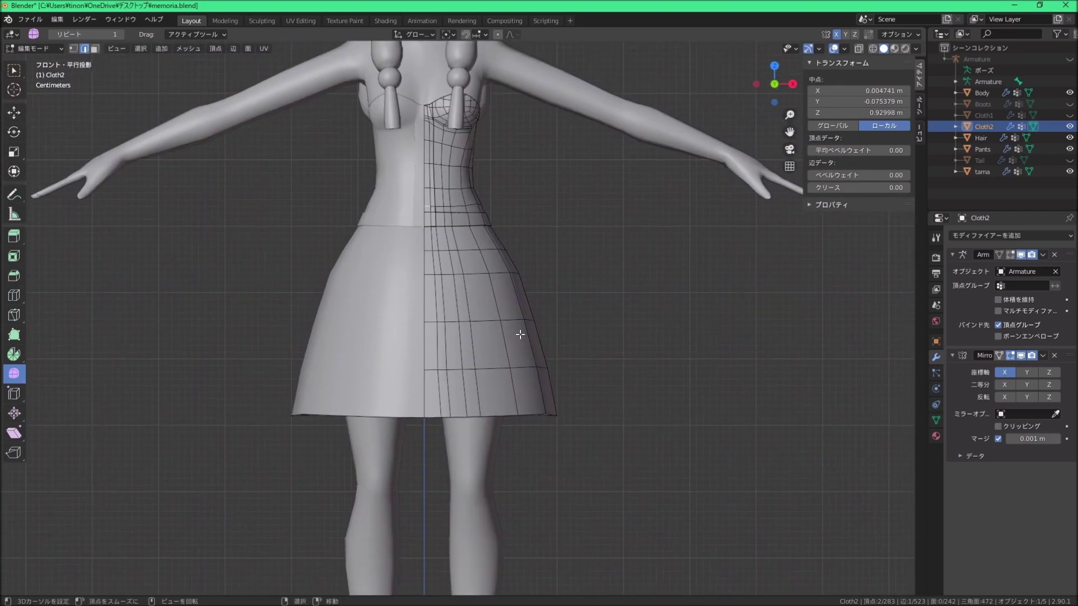
mouse_move(567, 296)
middle_down()
mouse_move(553, 344)
mouse_move(528, 279)
mouse_move(530, 204)
middle_up()
scroll(553, 344, down, 2)
scroll(529, 204, down, 2)
Step: Return to Object Mode and reset the 3D cursor to the world origin with Shift+C
key(Tab)
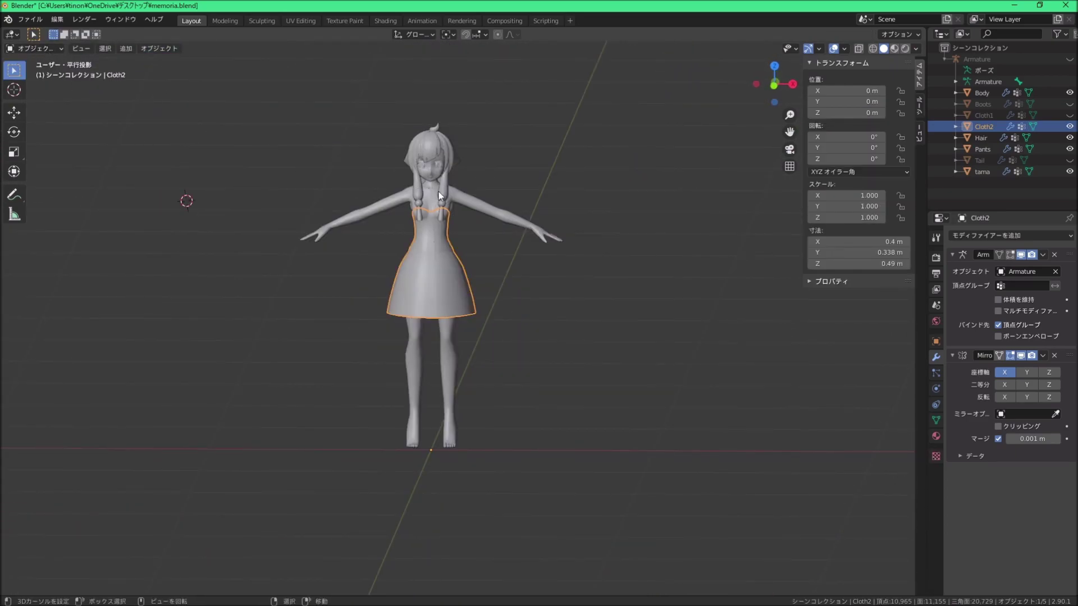
key(shift+c)
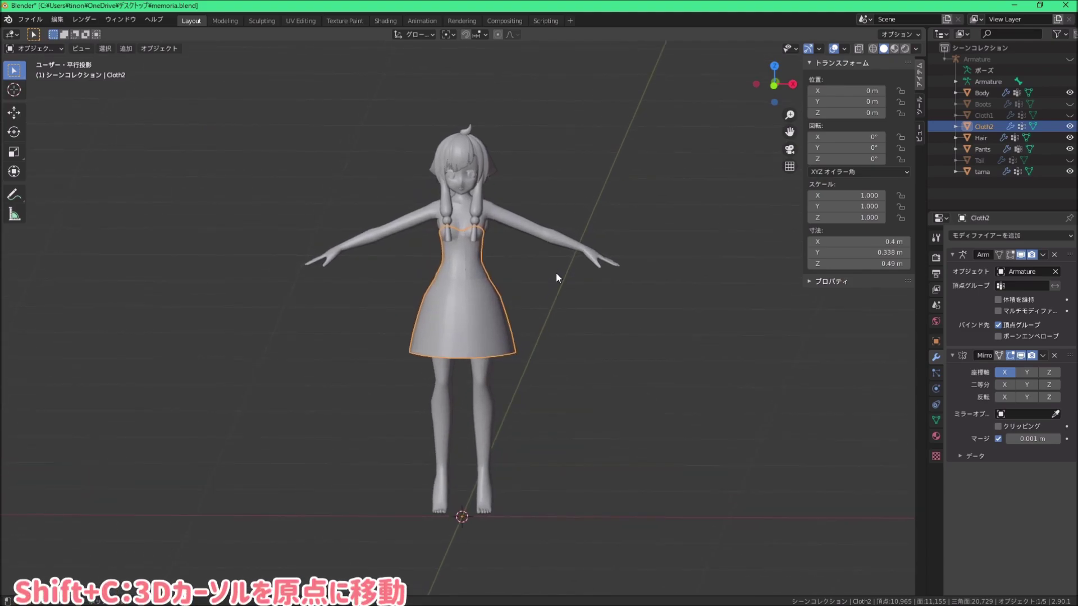
scroll(402, 259, up, 2)
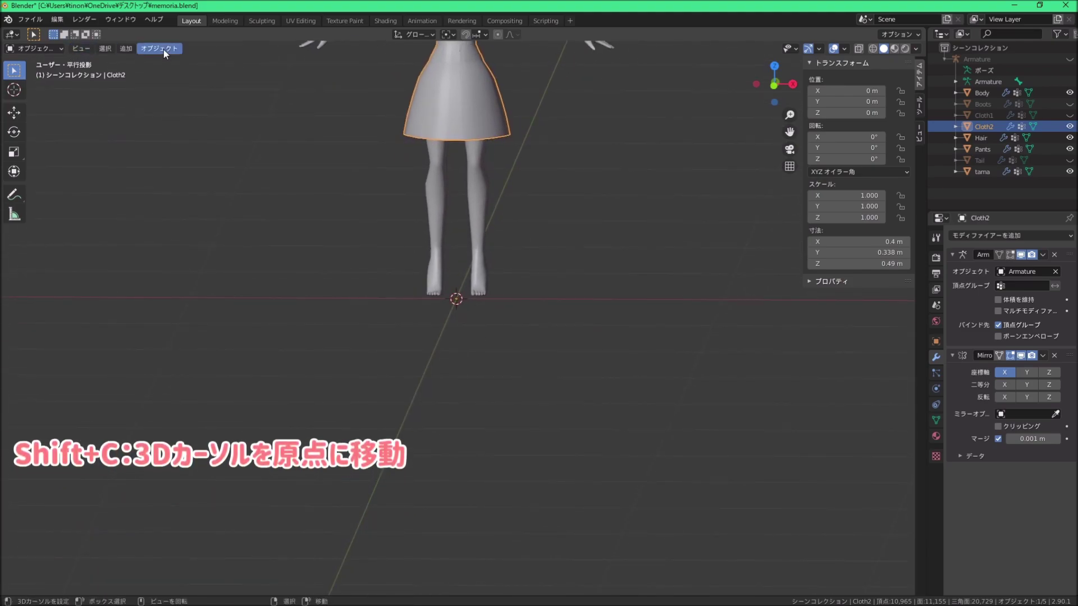
Step: Add a plane mesh at the origin and enter Edit Mode on it
click(132, 48)
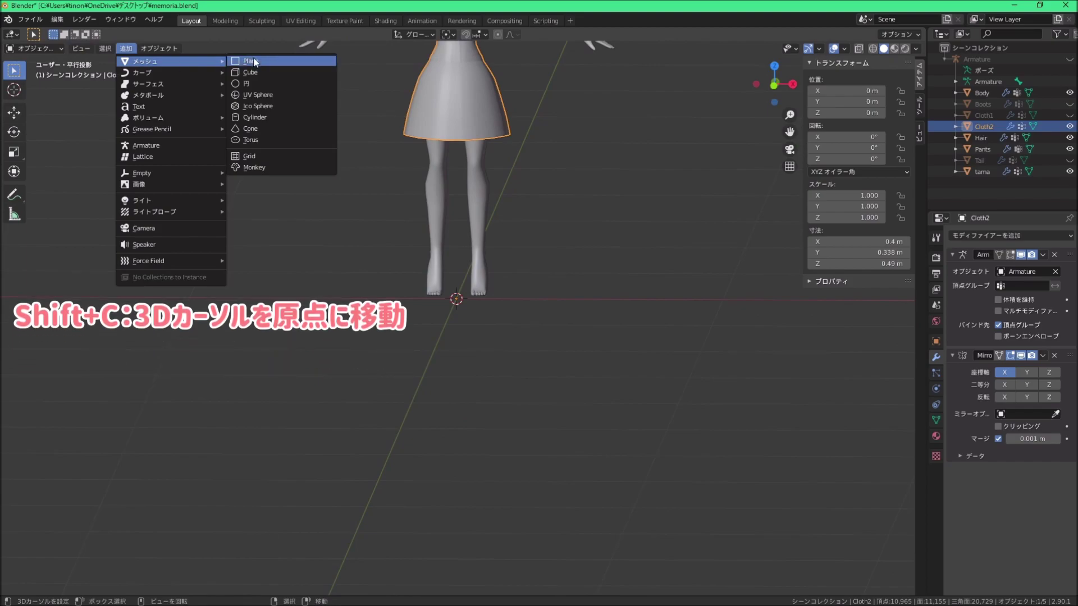
click(247, 62)
scroll(448, 243, down, 2)
middle_drag(551, 275, 517, 319)
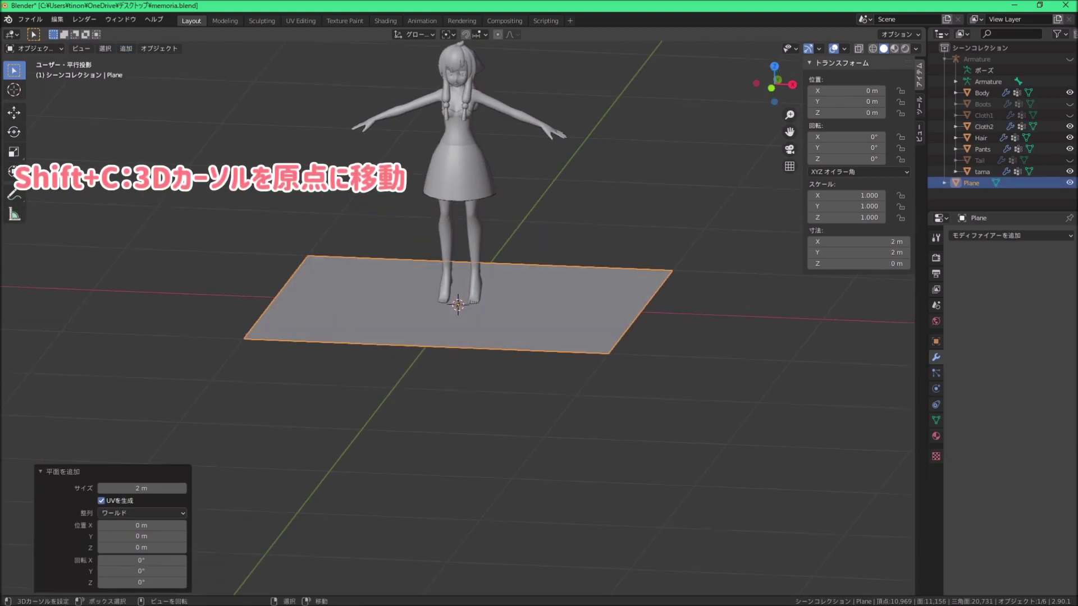
click(40, 49)
click(37, 74)
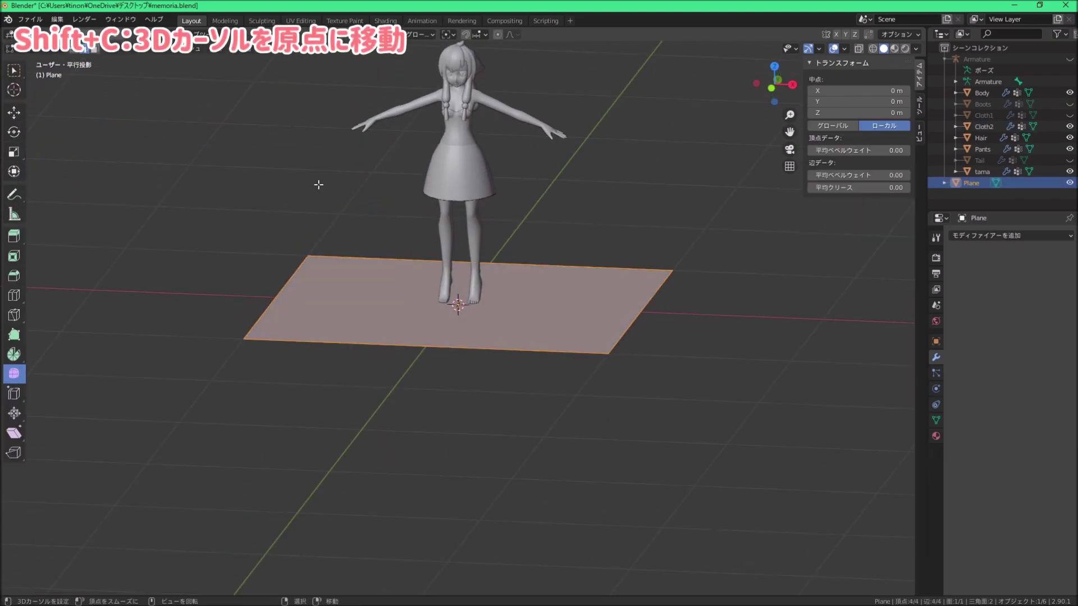
Step: Rotate the plane -90° on X (rx-90) so it stands upright, viewed from the front
middle_drag(622, 300, 534, 305)
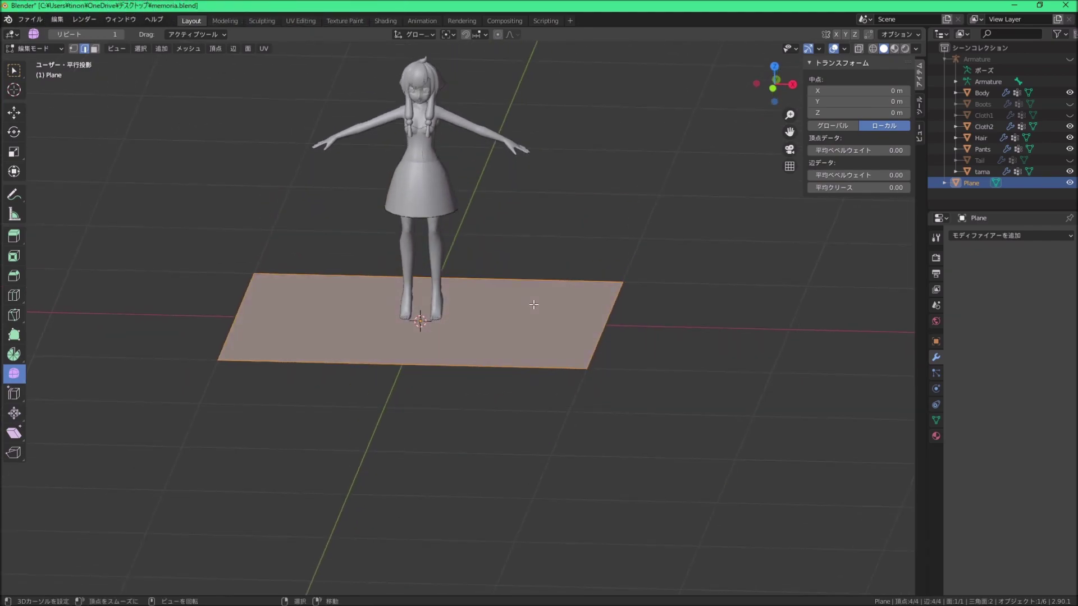
text(rx)
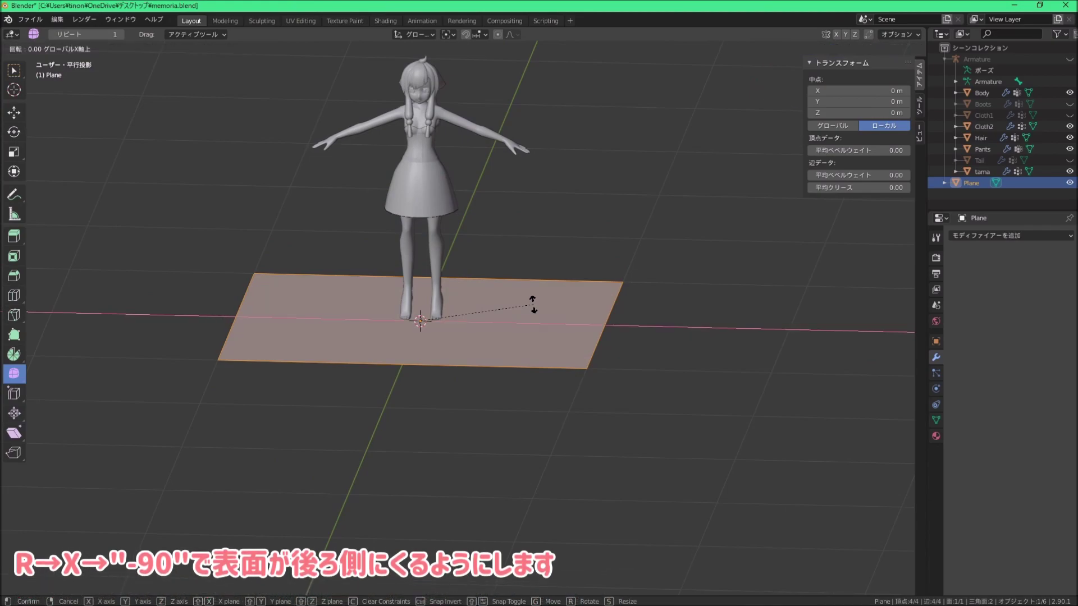
text(-90)
key(Return)
key(KP_1)
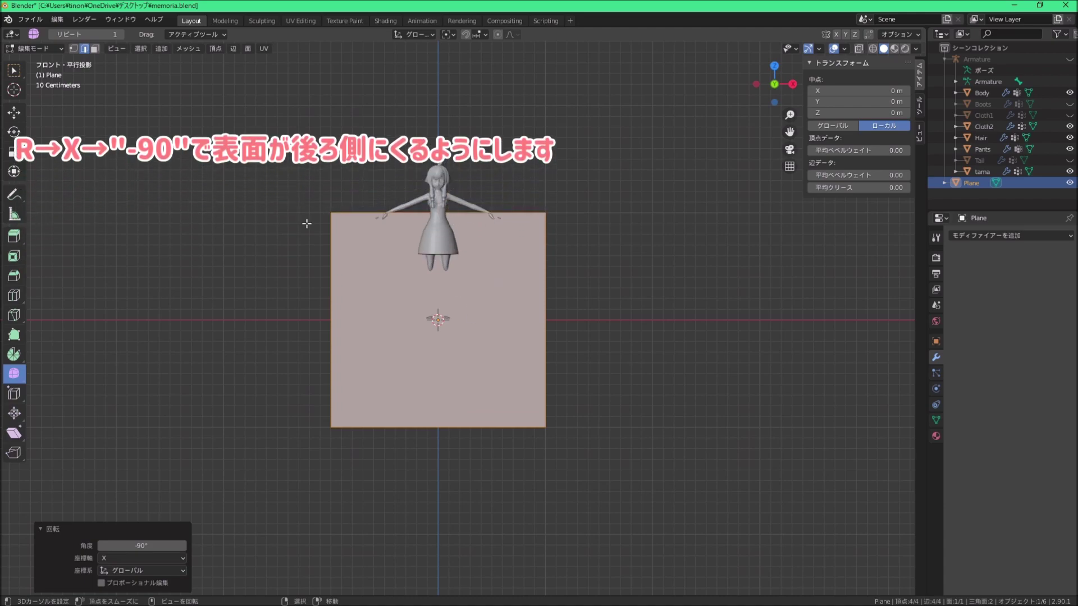
Step: Orbit around the upright plane and re-centre it in the front view
middle_drag(507, 206, 512, 273)
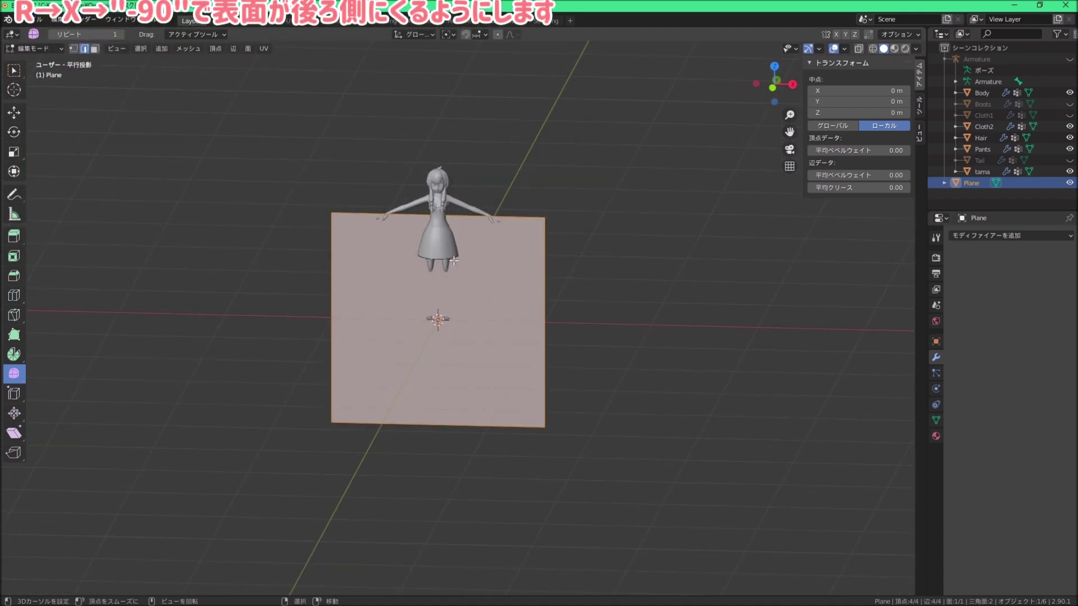
middle_drag(511, 299, 561, 315)
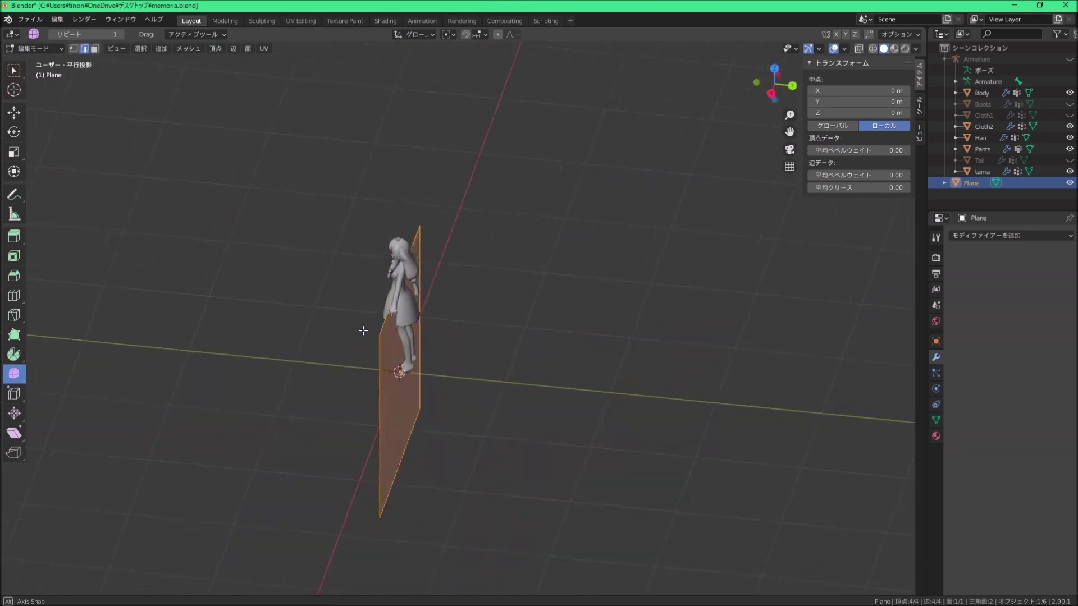
mouse_move(412, 271)
middle_down()
mouse_move(426, 281)
mouse_move(449, 255)
mouse_move(577, 272)
mouse_move(451, 287)
middle_up()
scroll(470, 267, down, 3)
scroll(577, 272, up, 3)
scroll(488, 253, up, 1)
shift+middle_drag(488, 253, 509, 221)
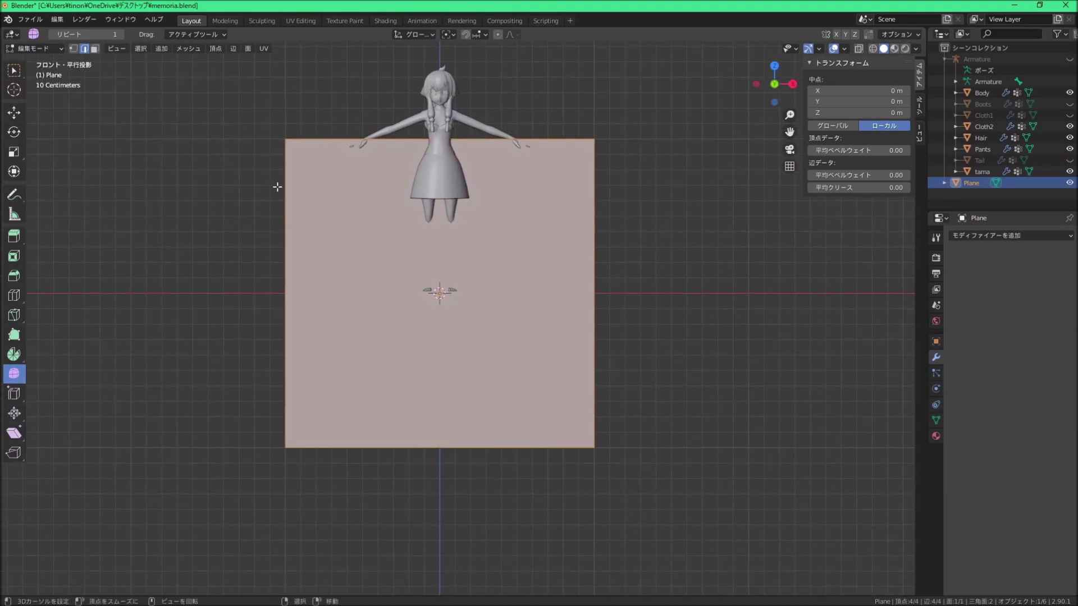
scroll(492, 257, down, 2)
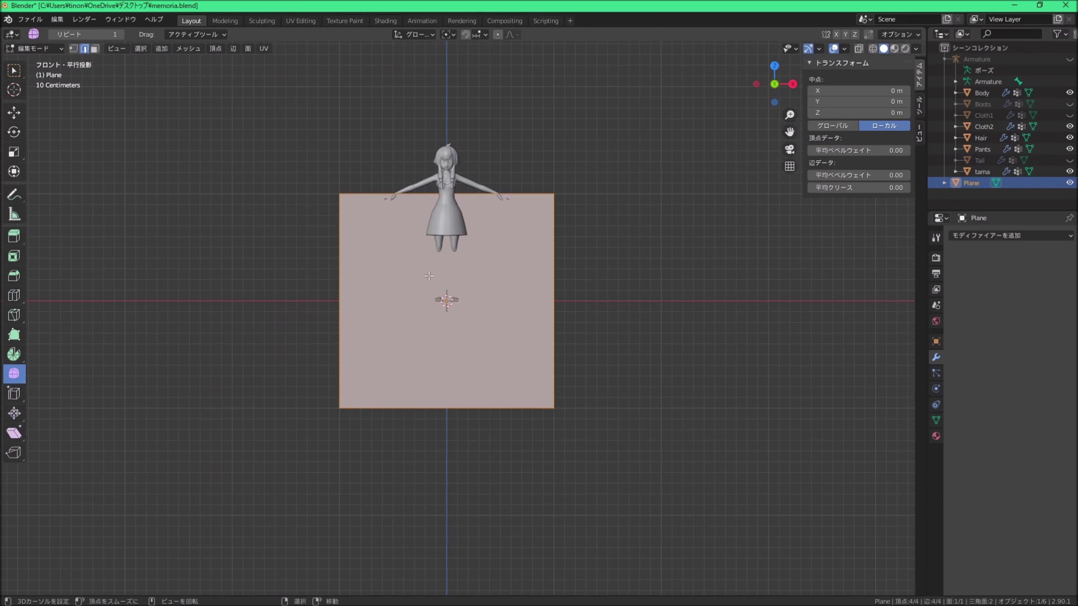
scroll(466, 209, up, 2)
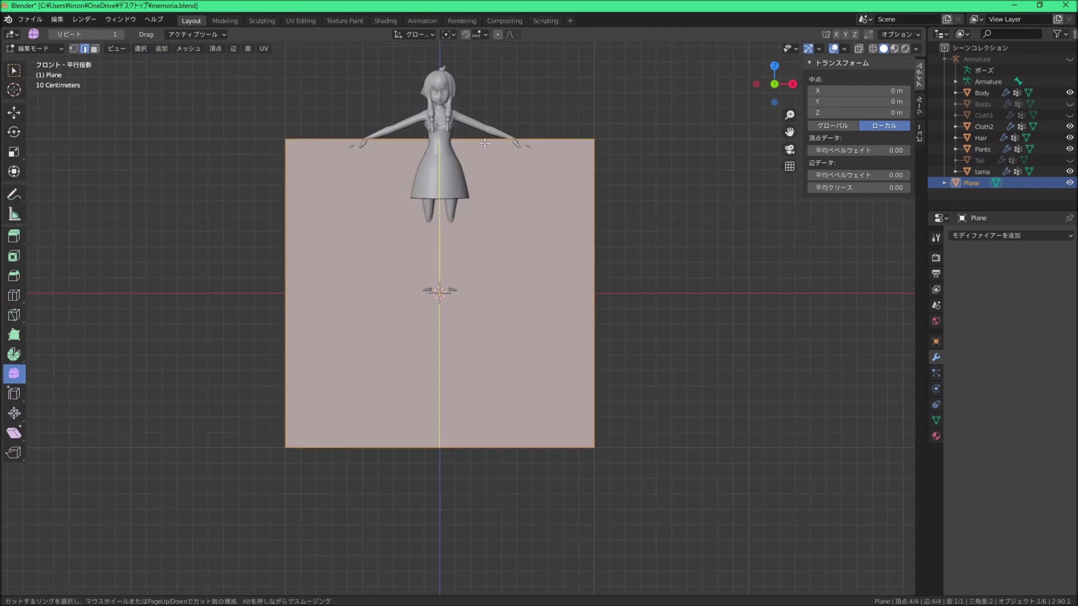
Step: Cut the upright plane in half vertically and delete its left-half face
click(469, 141)
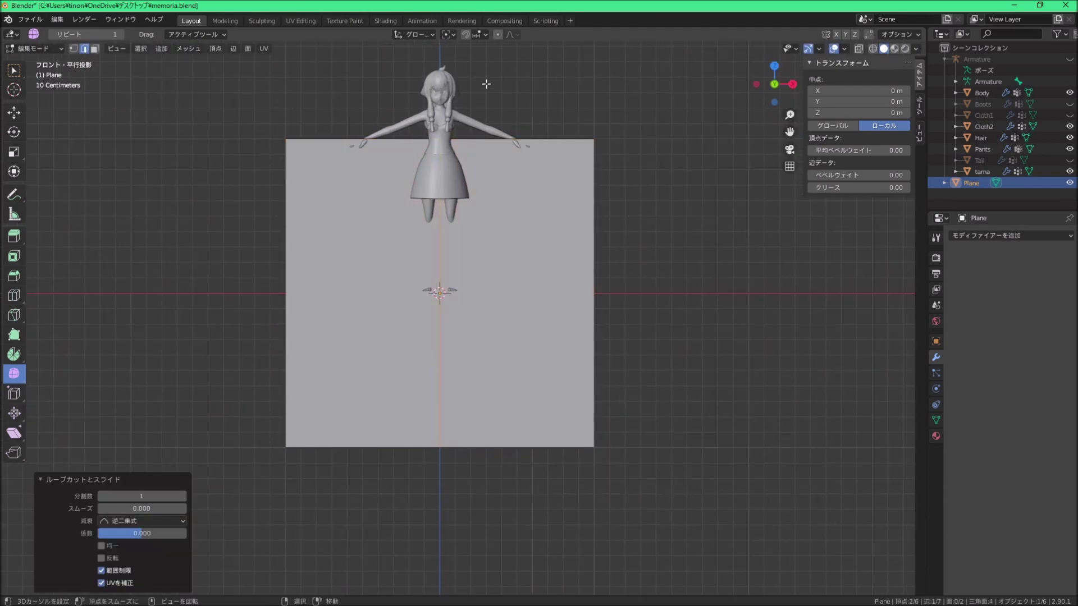
click(94, 50)
click(392, 230)
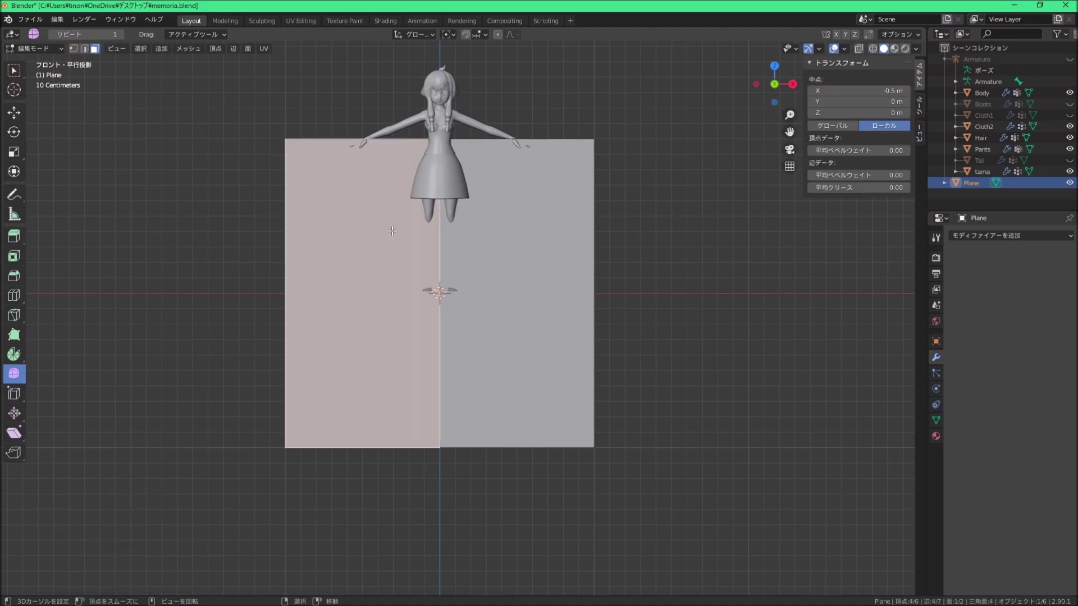
key(x)
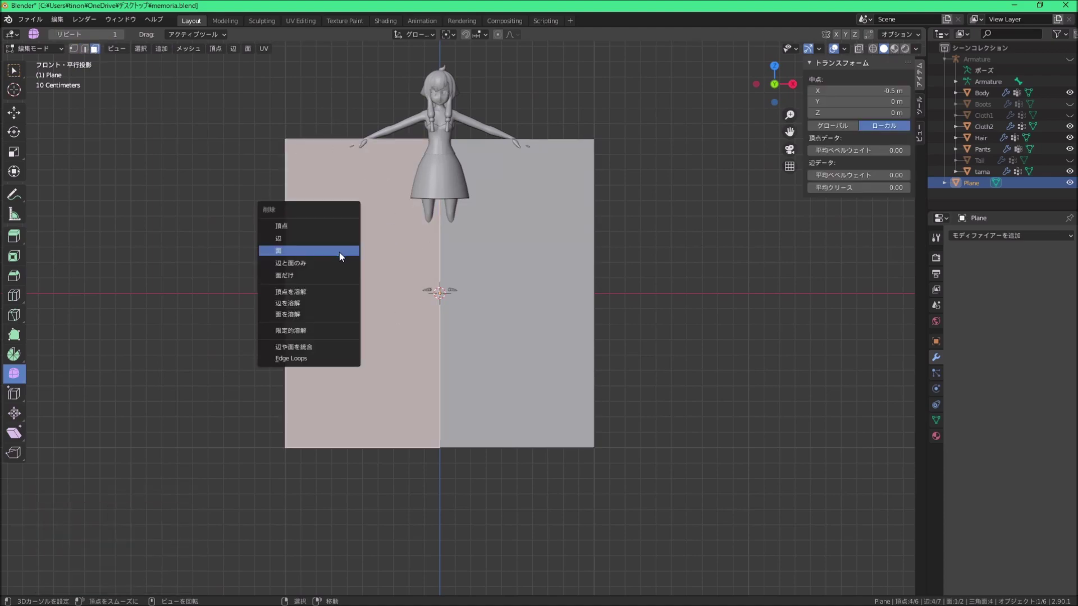
click(339, 252)
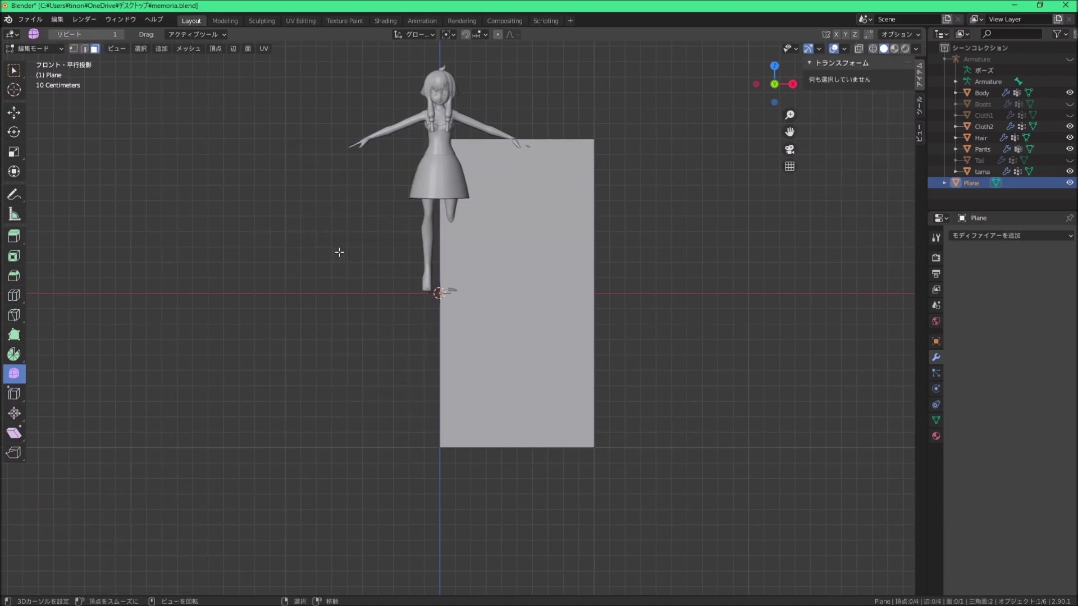
Step: Add a Mirror modifier and then an Array modifier to the half plane
click(986, 235)
click(777, 348)
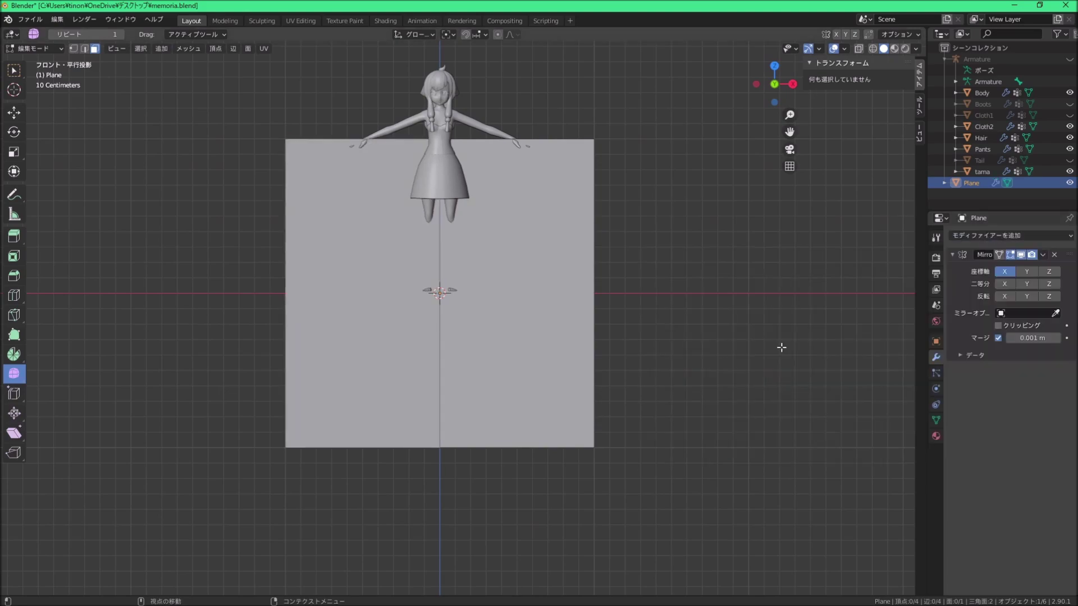
click(1011, 236)
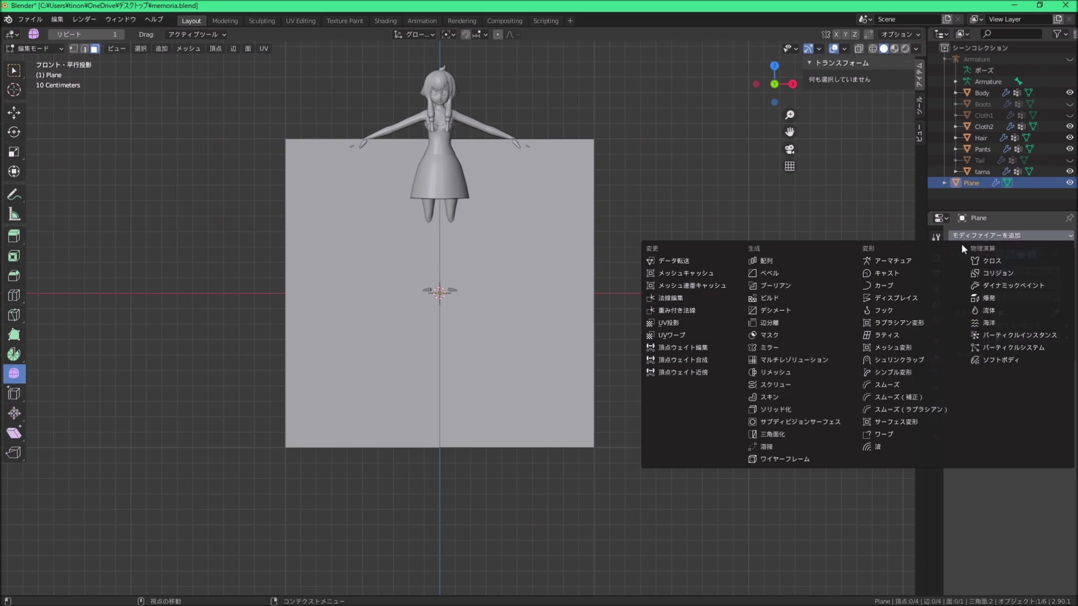
click(766, 261)
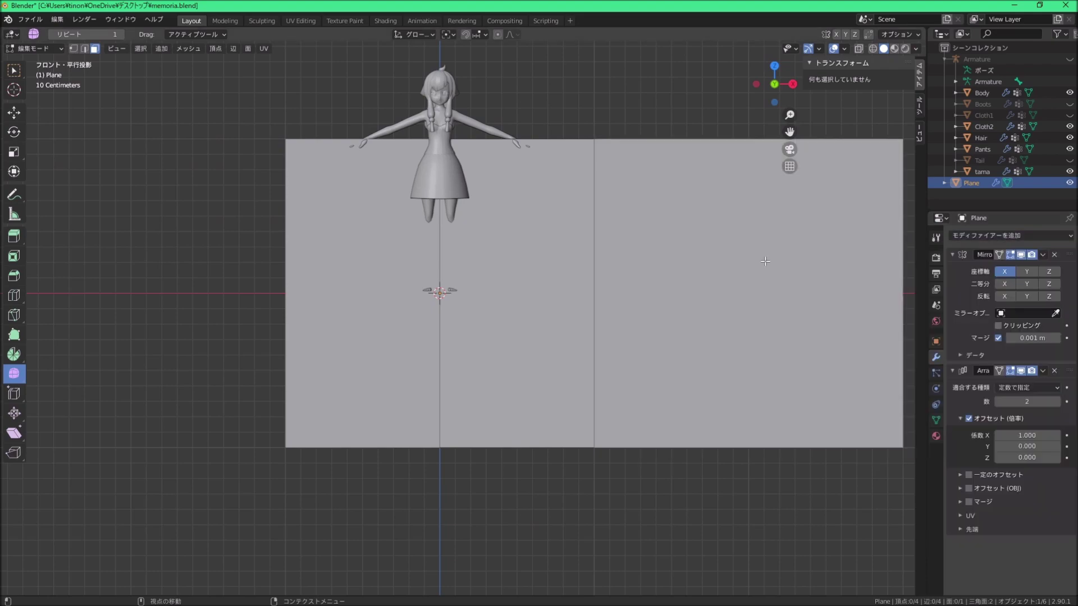
scroll(802, 273, down, 1)
scroll(675, 278, down, 3)
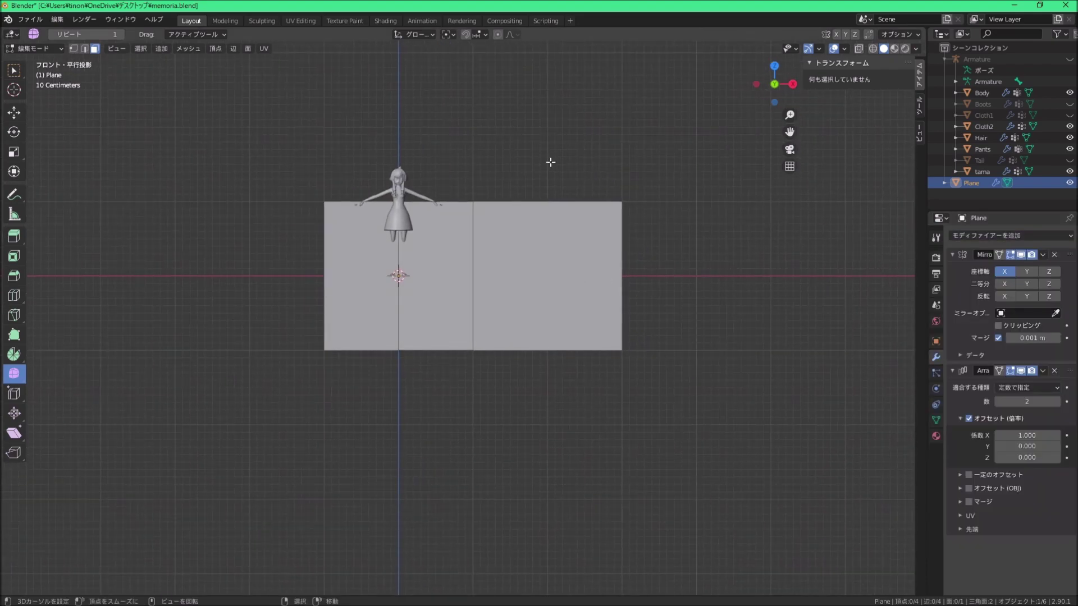
mouse_move(550, 162)
middle_down()
mouse_move(578, 300)
mouse_move(556, 196)
middle_up()
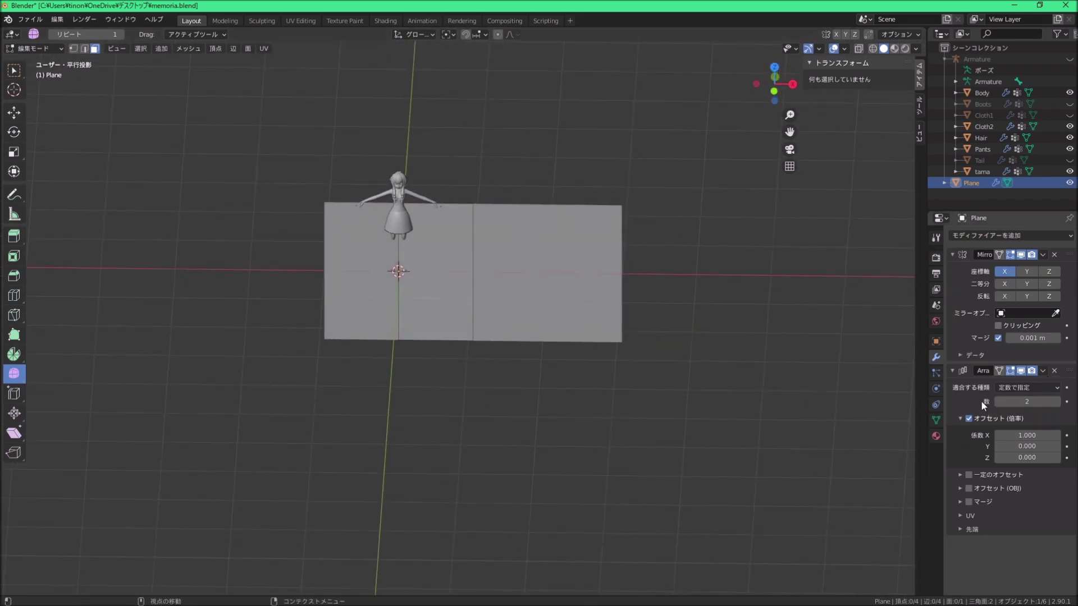
Step: Raise the Array count to 9 and enable Merge between the copies
click(1056, 402)
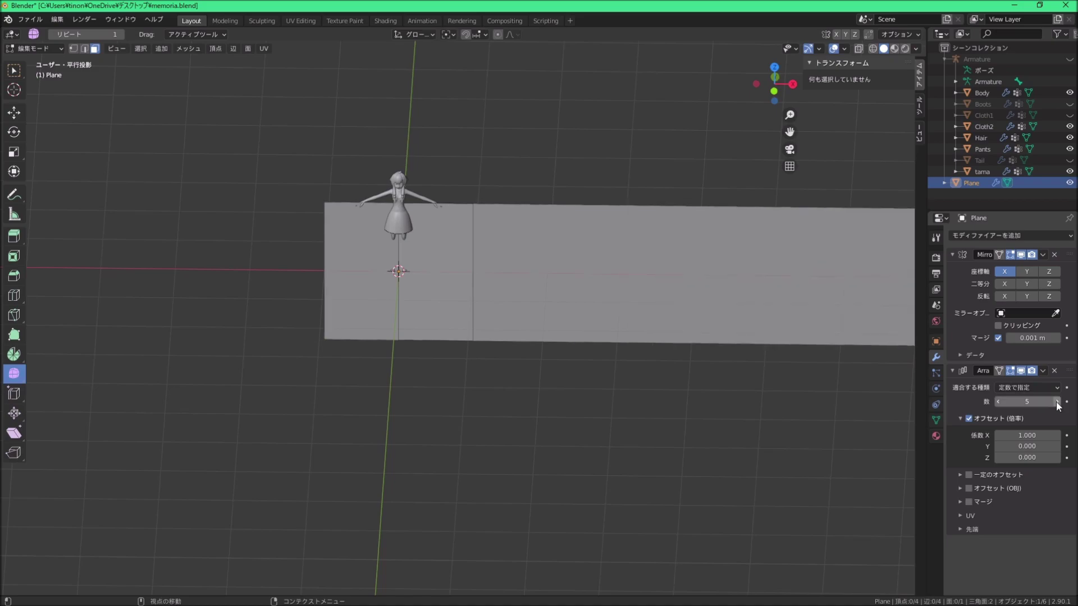
scroll(806, 380, down, 5)
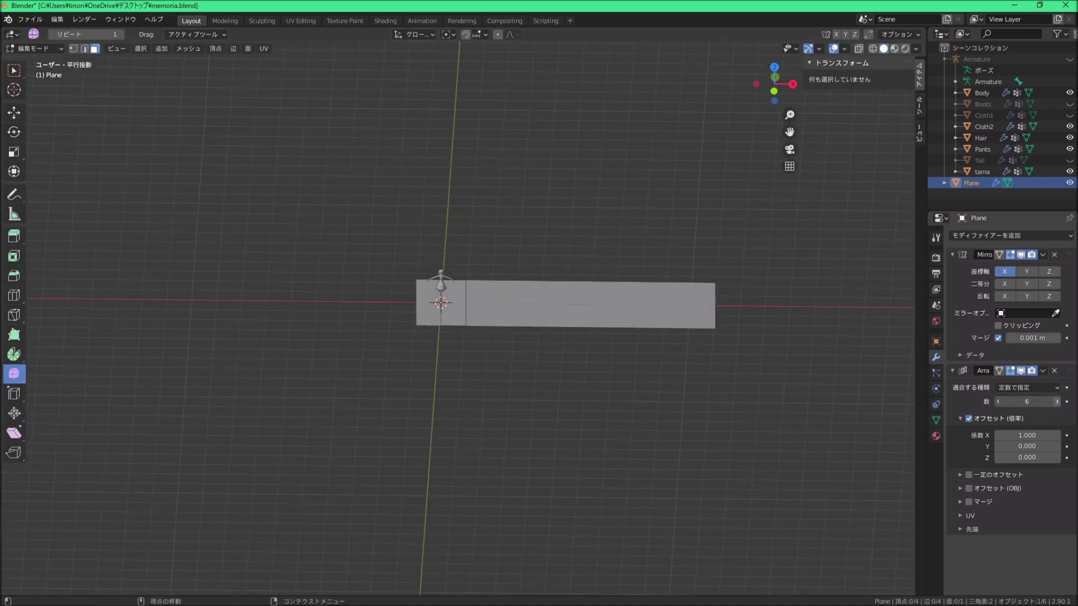
click(1057, 402)
scroll(413, 300, up, 3)
scroll(413, 300, up, 4)
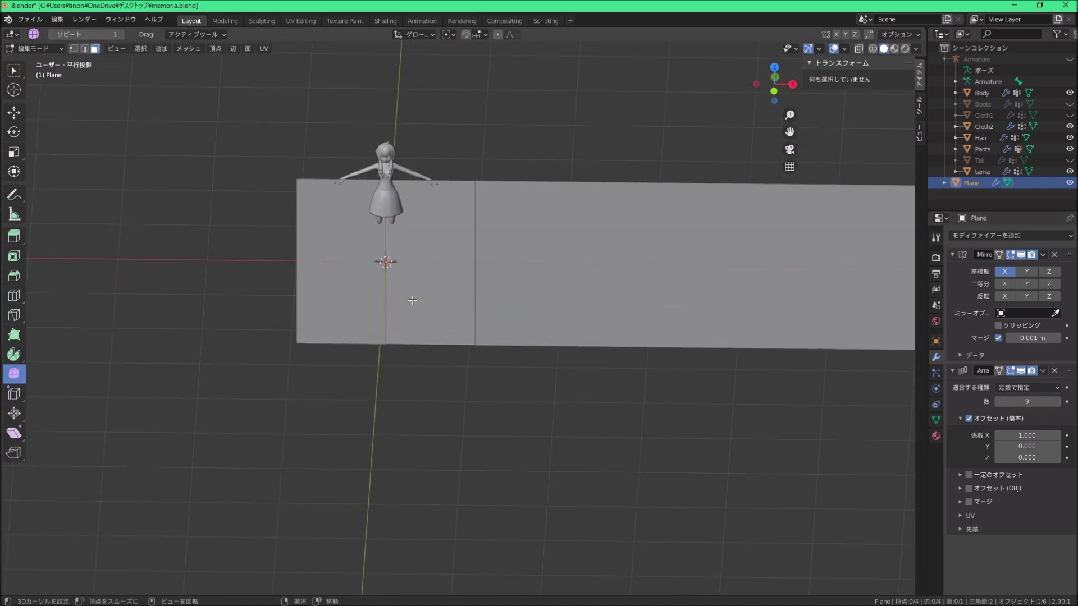
key(KP_1)
scroll(417, 295, up, 1)
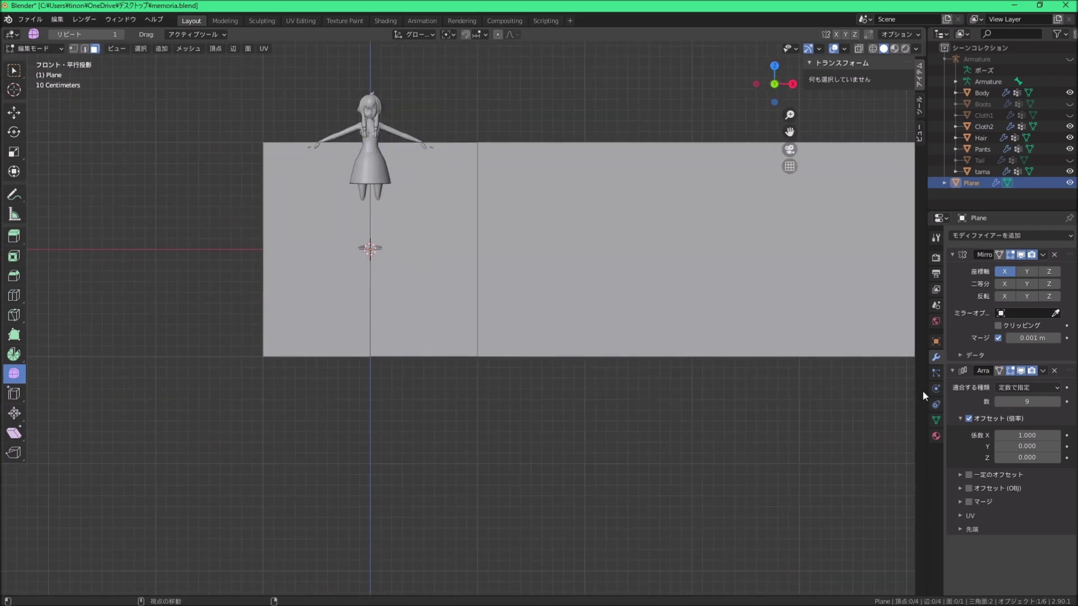
click(959, 501)
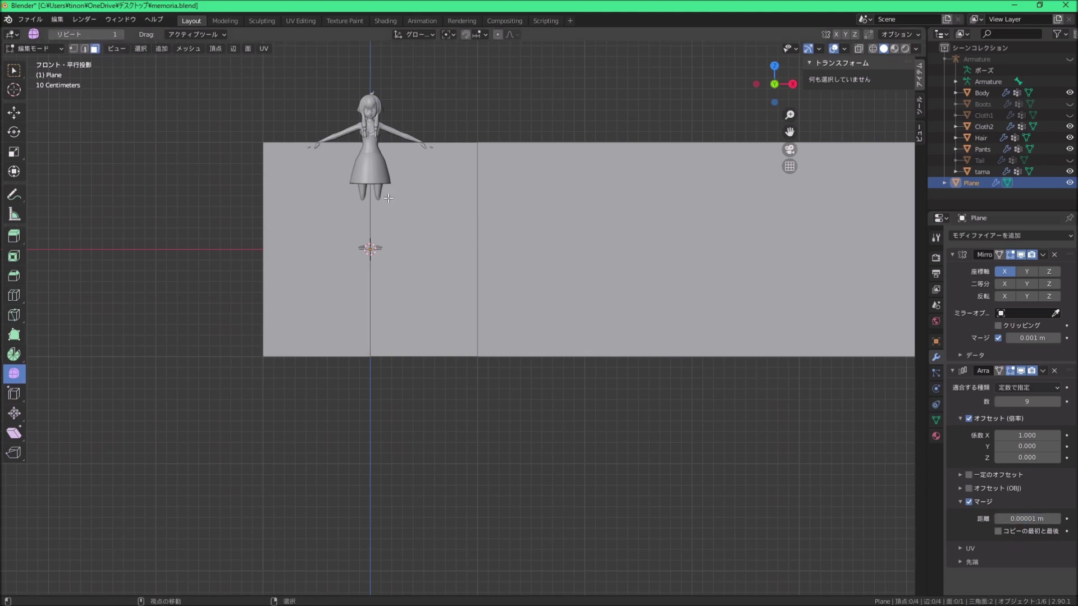
Step: Add three evenly centred vertical loop cuts across the plane and select one bottom edge
shift+middle_drag(388, 198, 451, 209)
scroll(422, 167, up, 1)
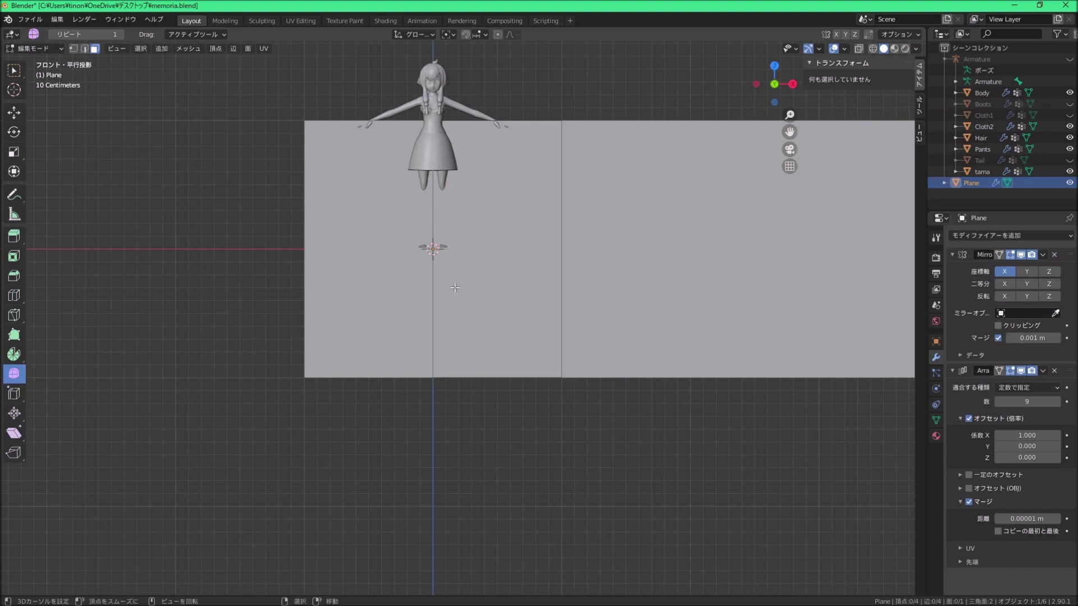
middle_drag(431, 190, 512, 200)
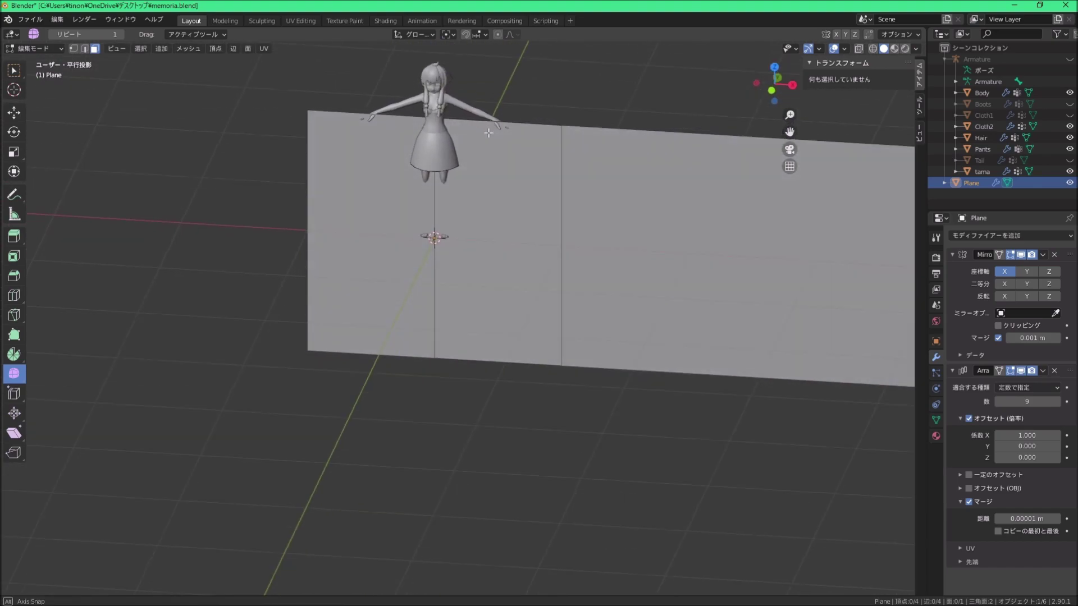
middle_drag(512, 201, 485, 128)
key(ctrl+r)
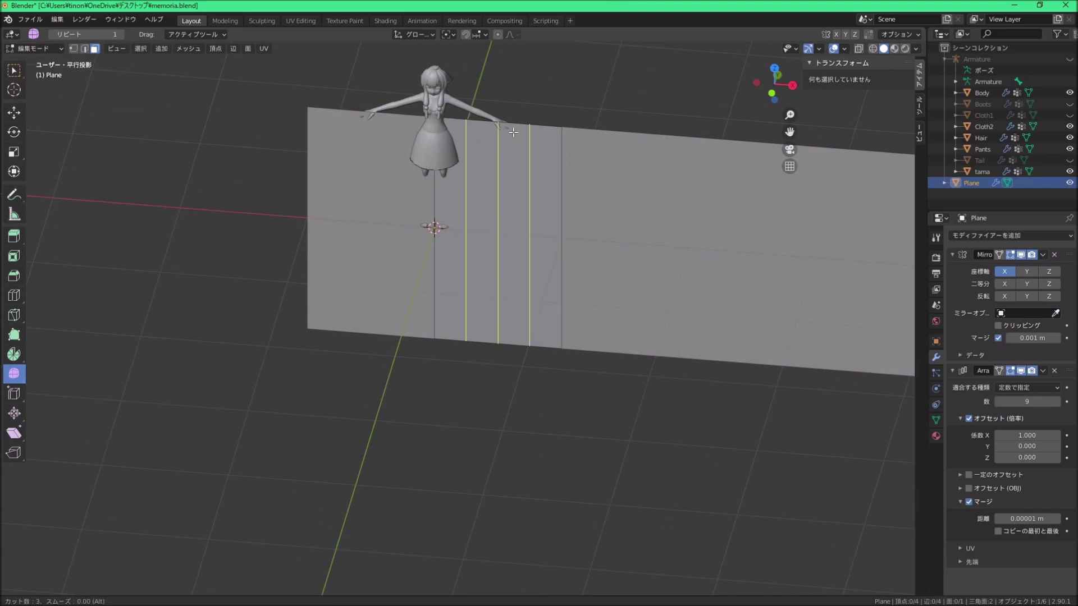
click(513, 131)
right_click(513, 132)
mouse_move(522, 194)
middle_down()
mouse_move(549, 272)
mouse_move(339, 236)
mouse_move(435, 222)
mouse_move(444, 259)
mouse_move(517, 284)
mouse_move(630, 238)
mouse_move(614, 282)
mouse_move(461, 258)
mouse_move(462, 216)
mouse_move(440, 286)
mouse_move(414, 284)
mouse_move(458, 244)
middle_up()
click(486, 252)
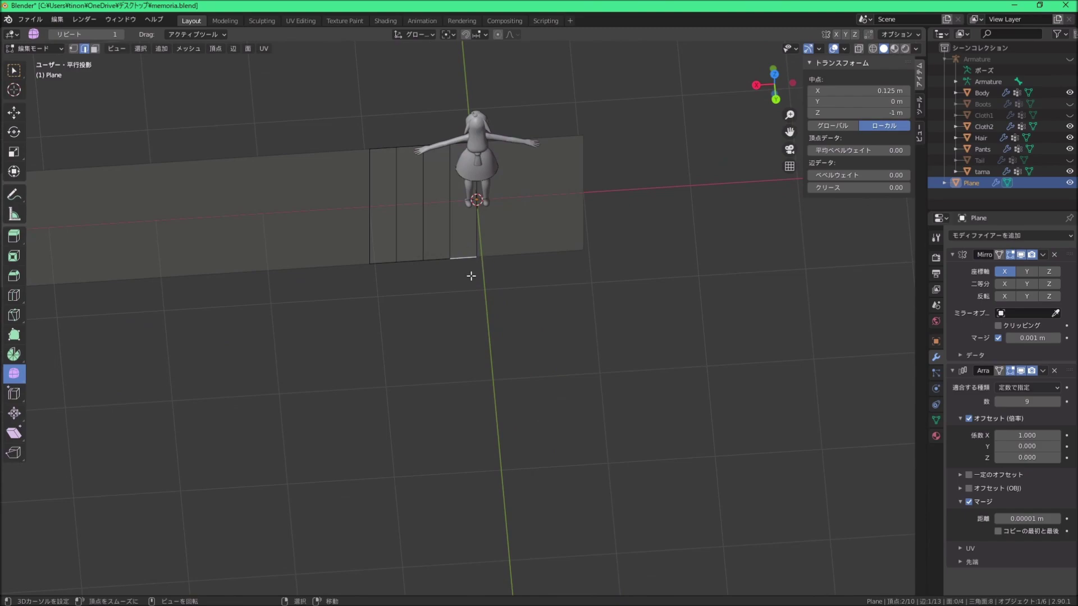
mouse_move(397, 289)
middle_down()
mouse_move(491, 301)
mouse_move(568, 264)
mouse_move(507, 270)
middle_up()
Step: Move the selected strip edges back and forward along Y to form pleat folds
key(g)
key(y)
click(517, 289)
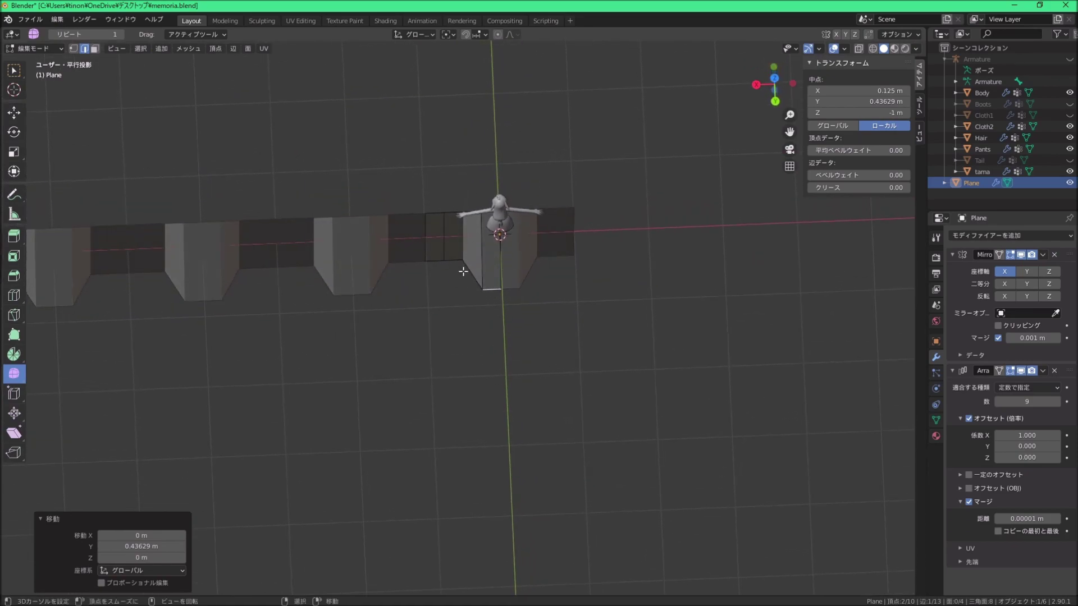
mouse_move(440, 259)
middle_down()
mouse_move(471, 320)
mouse_move(462, 301)
middle_up()
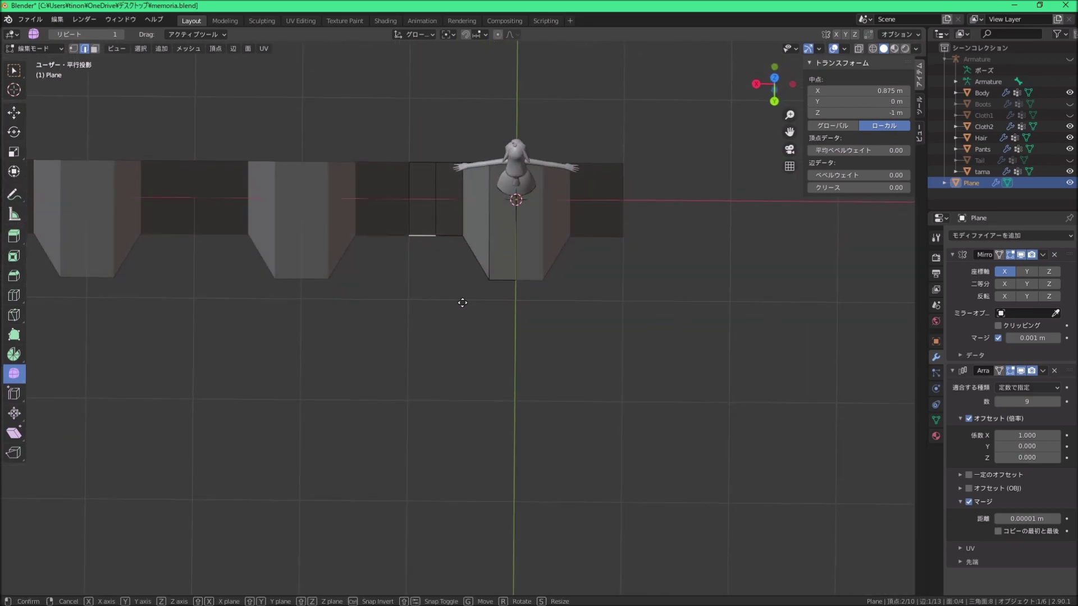
key(g)
key(y)
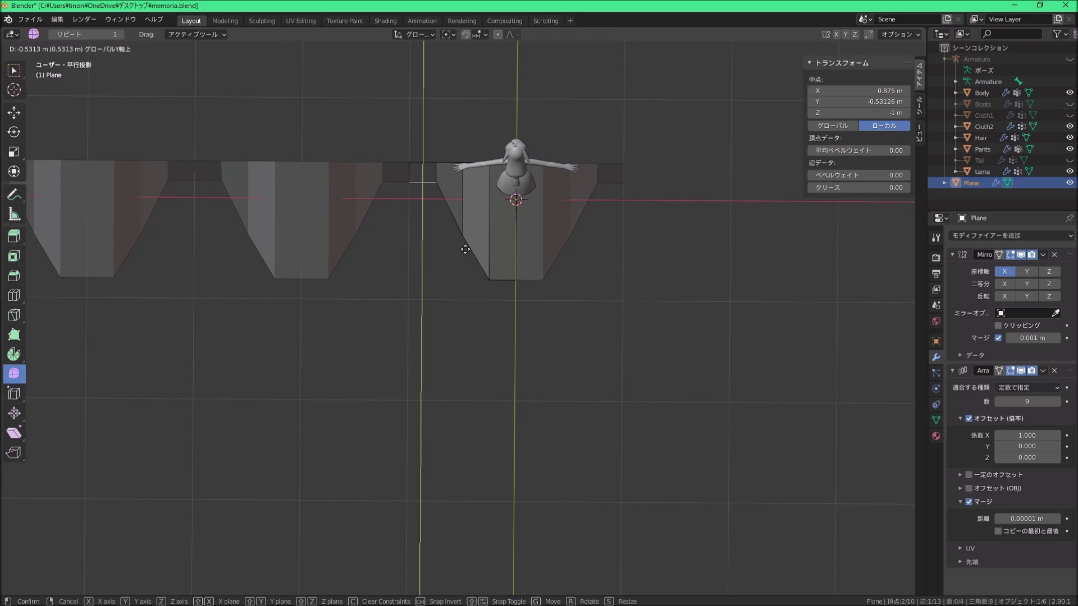
click(539, 288)
mouse_move(539, 289)
middle_down()
mouse_move(436, 295)
mouse_move(416, 281)
mouse_move(423, 310)
mouse_move(500, 200)
mouse_move(573, 212)
mouse_move(519, 305)
mouse_move(473, 320)
mouse_move(500, 251)
mouse_move(482, 303)
mouse_move(465, 309)
mouse_move(417, 286)
mouse_move(506, 252)
mouse_move(549, 221)
mouse_move(539, 225)
middle_up()
Step: Add a centred horizontal loop cut through the folded strips and select two of its vertices
scroll(520, 305, up, 5)
click(515, 174)
right_click(515, 175)
scroll(512, 174, down, 4)
click(466, 303)
Step: Reposition the selected cut vertices, then lower a single fold vertex in vertex select
key(g)
click(412, 286)
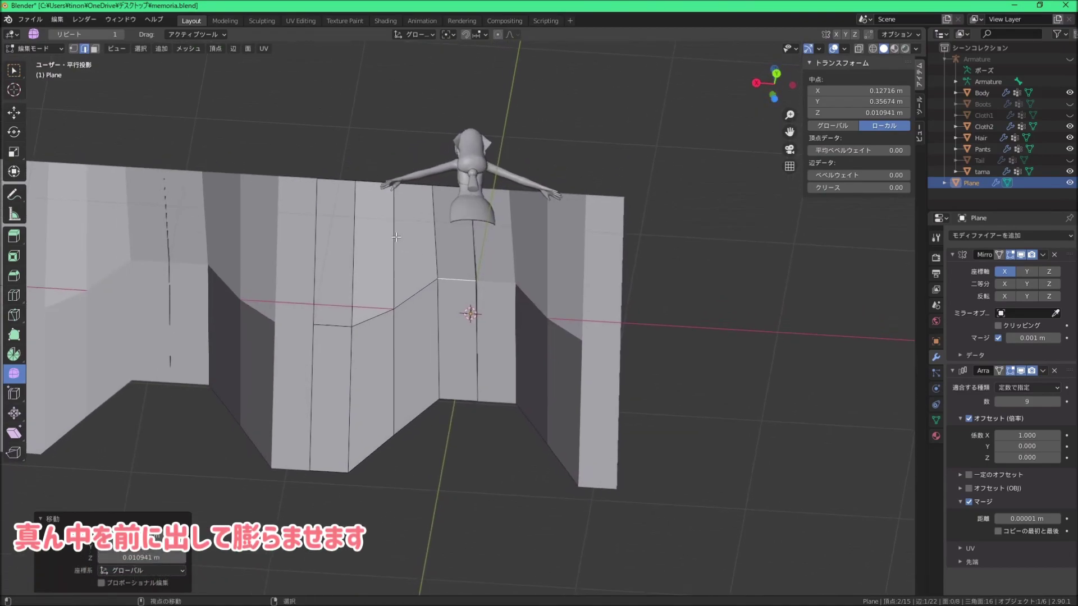
click(74, 49)
click(429, 382)
mouse_move(429, 381)
middle_down()
mouse_move(469, 243)
mouse_move(418, 368)
middle_up()
key(g)
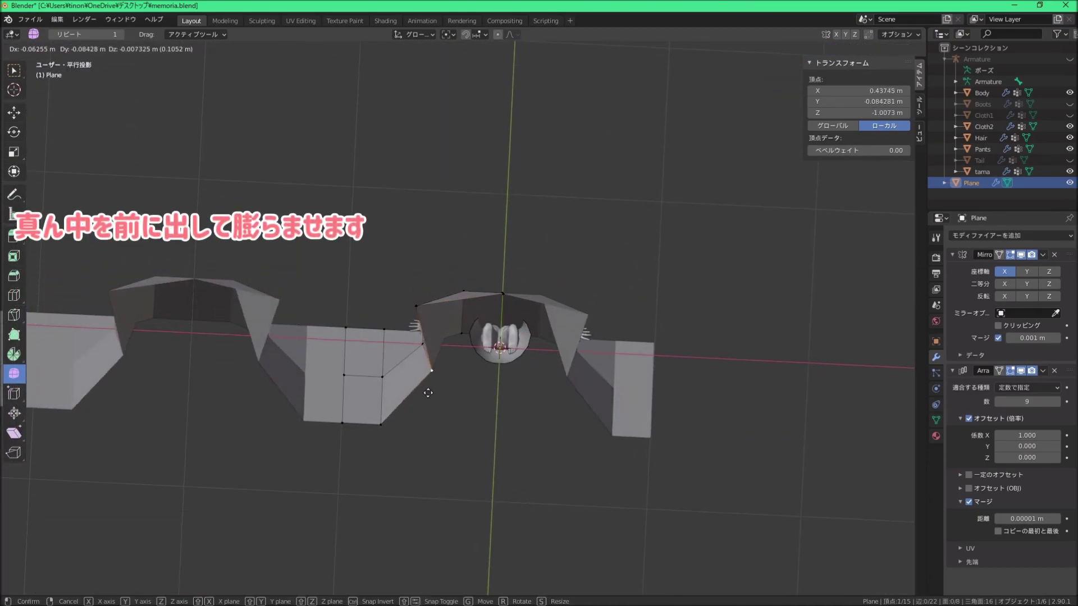
click(428, 404)
key(g)
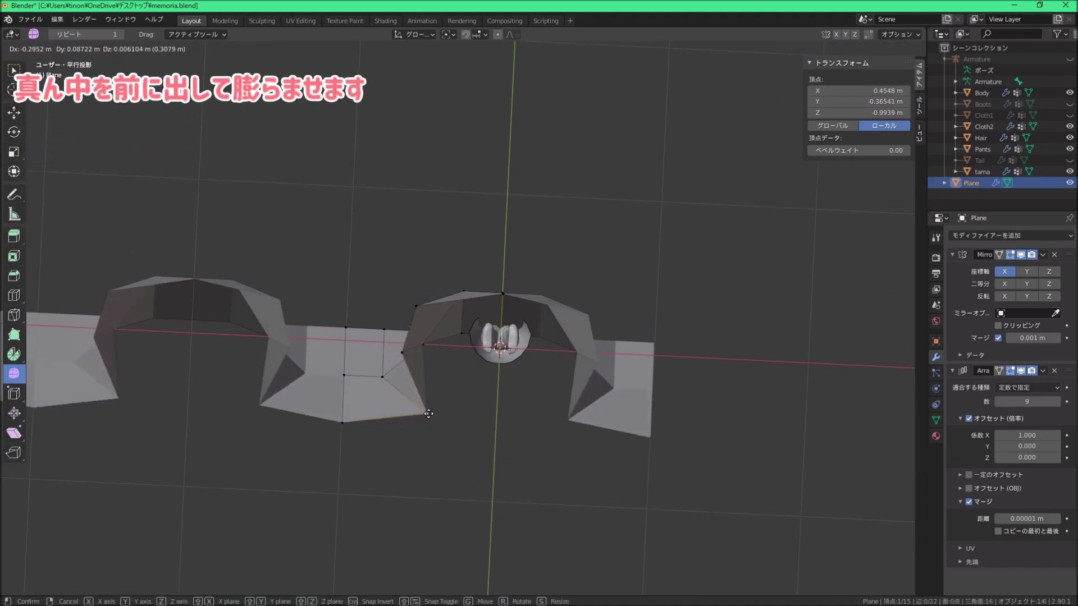
click(440, 408)
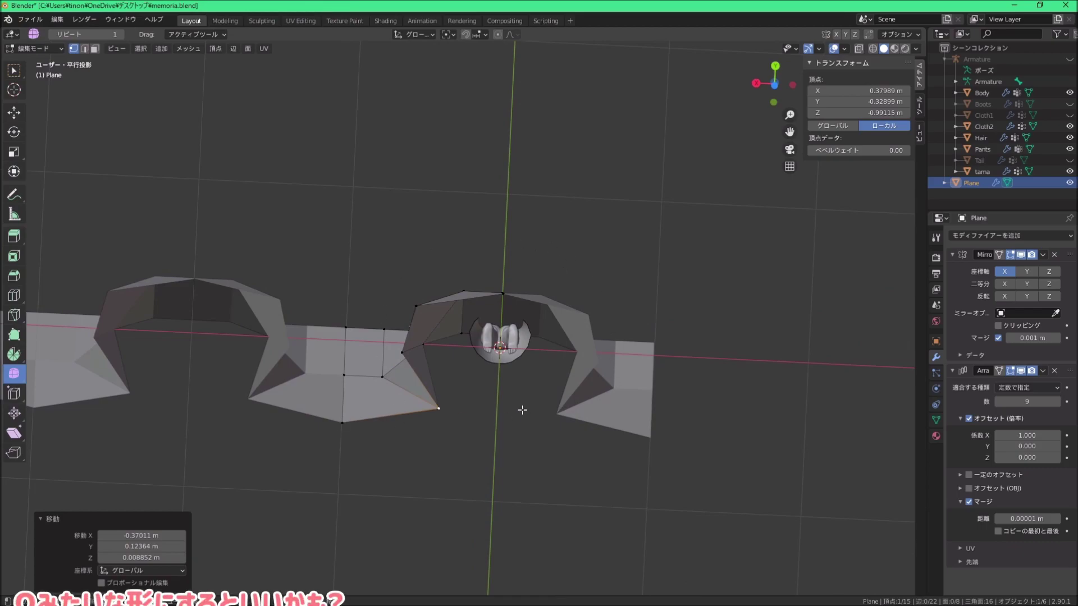
Step: Shift the selected vertex to the right, viewed from the front with the character
mouse_move(560, 298)
middle_down()
mouse_move(469, 309)
mouse_move(583, 259)
middle_up()
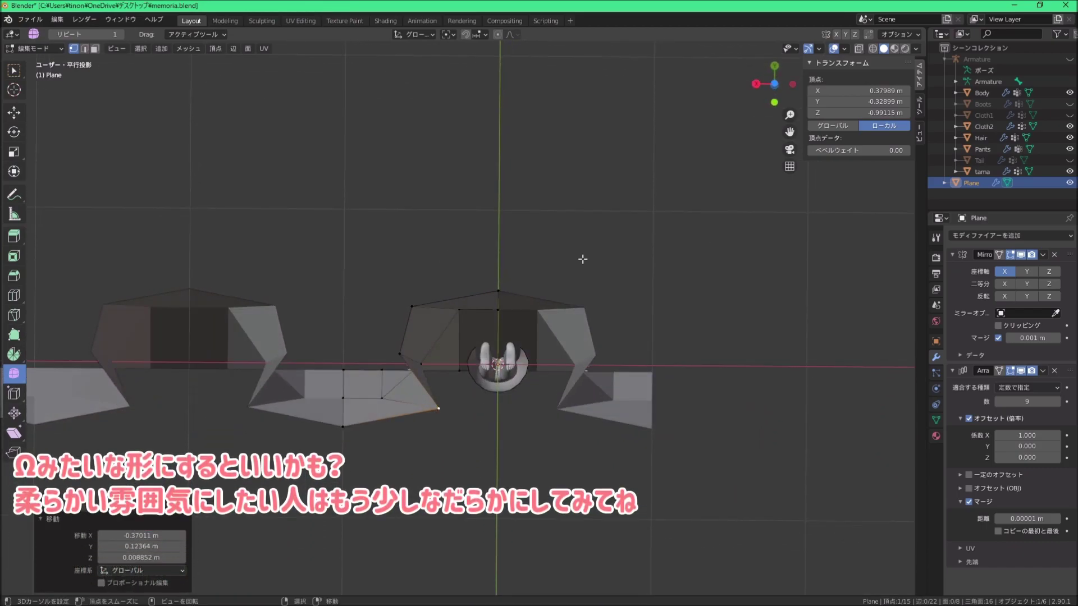
mouse_move(409, 243)
middle_down()
mouse_move(472, 434)
mouse_move(438, 295)
middle_up()
key(g)
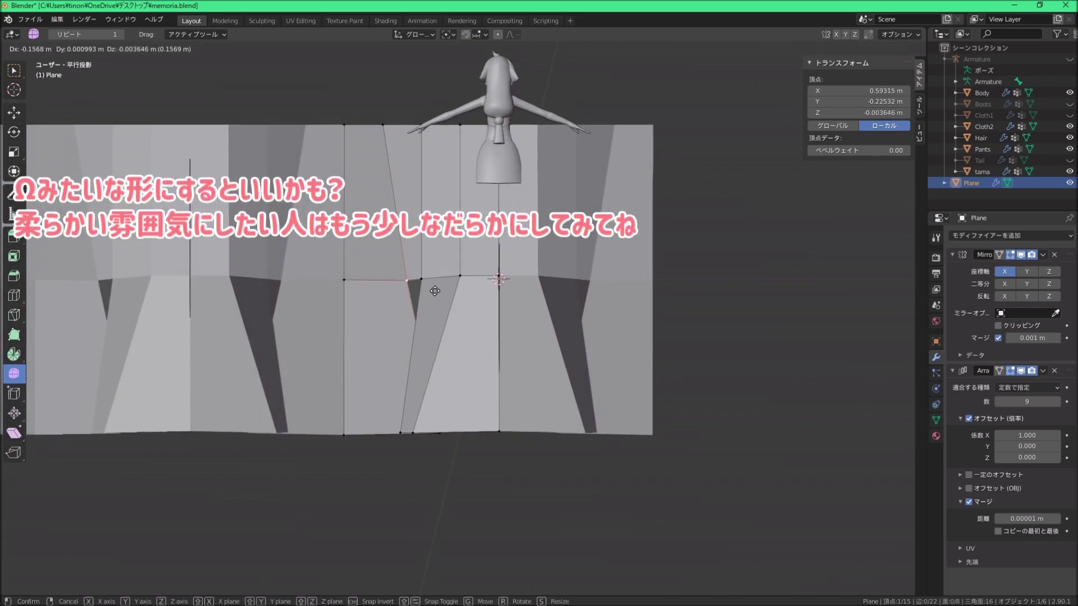
click(477, 276)
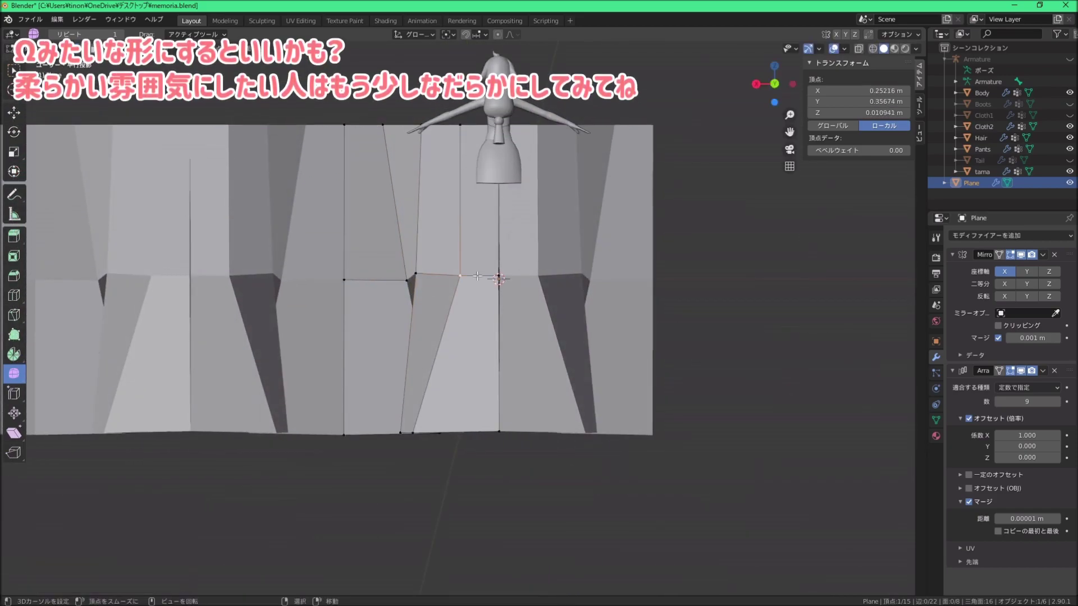
middle_drag(477, 276, 447, 316)
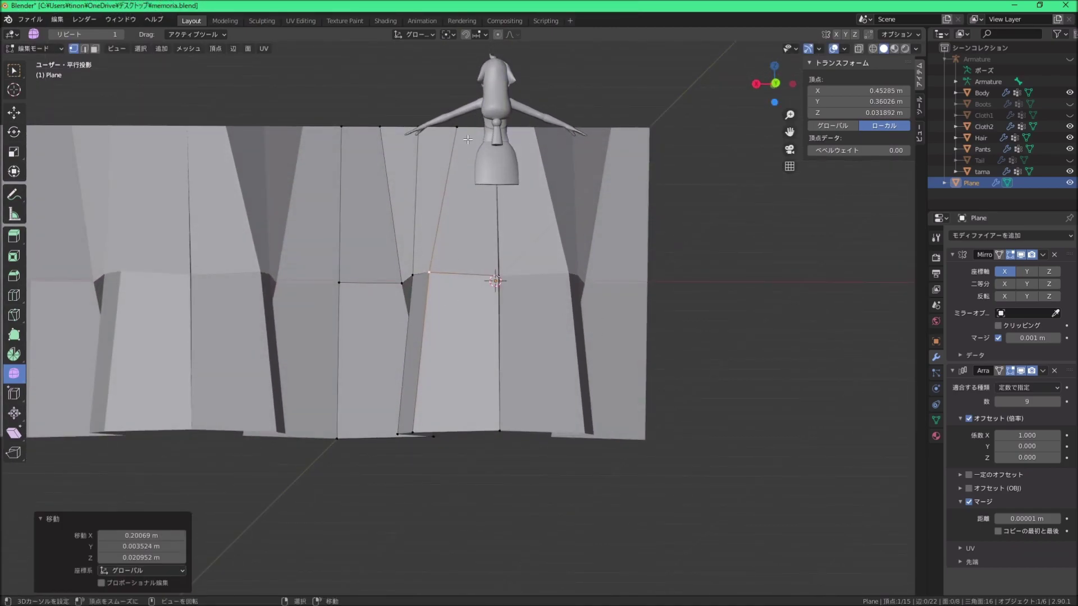
mouse_move(453, 272)
middle_down()
mouse_move(447, 363)
mouse_move(442, 246)
mouse_move(457, 284)
mouse_move(438, 183)
mouse_move(440, 221)
mouse_move(352, 397)
mouse_move(408, 319)
middle_up()
scroll(343, 264, down, 3)
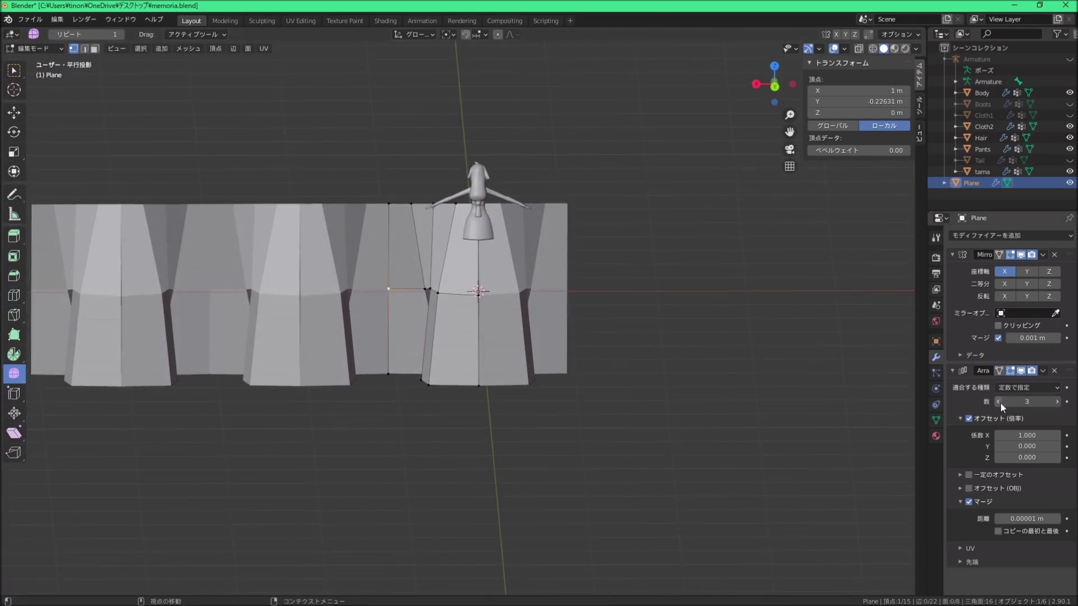
Step: Drop the Array count to 1 and set it back to 2 to inspect a single pleat pair
drag(1000, 403, 1019, 401)
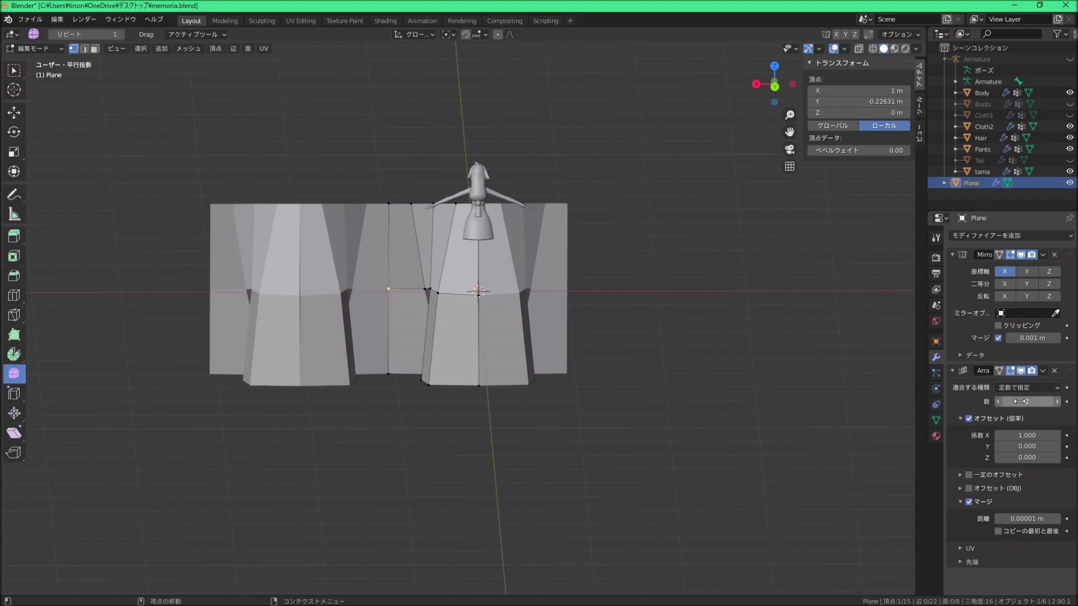
click(1002, 404)
click(1056, 402)
middle_drag(387, 292, 395, 304)
middle_drag(380, 251, 373, 264)
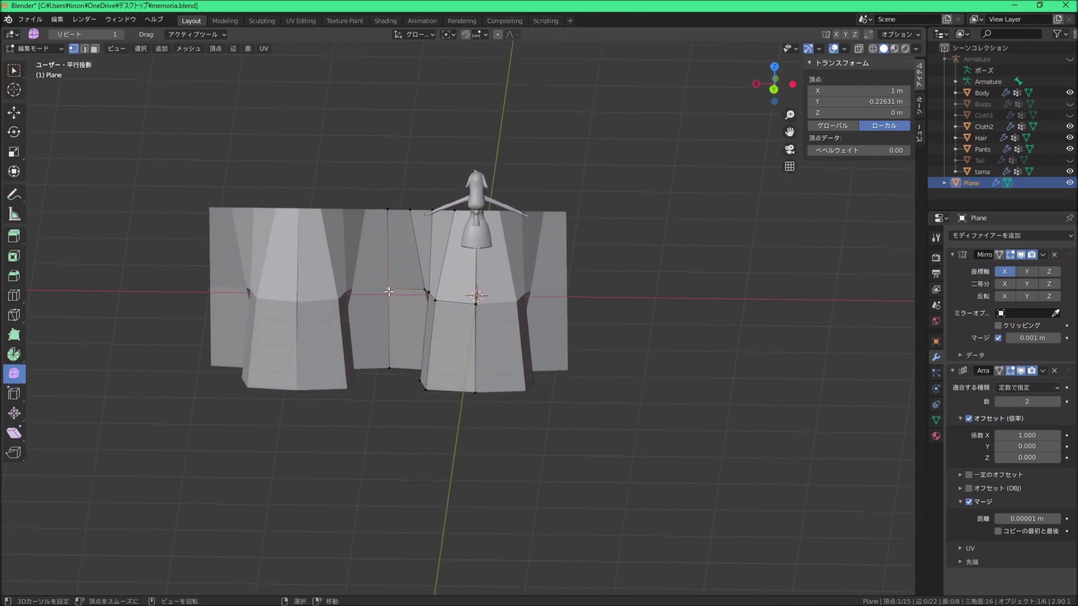
key(g)
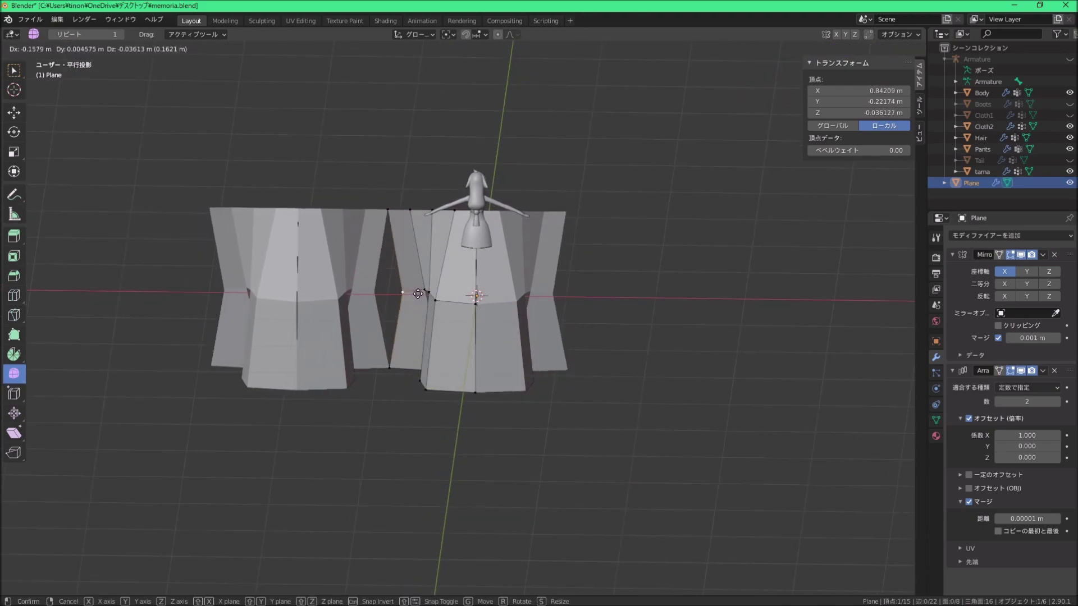
key(Escape)
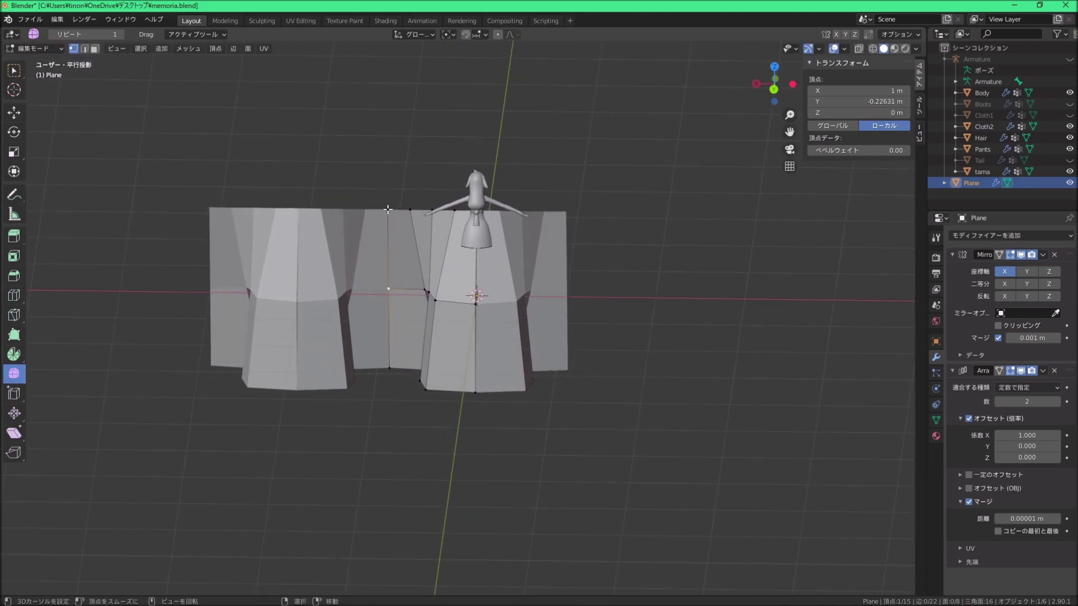
mouse_move(386, 243)
middle_down()
mouse_move(436, 212)
mouse_move(497, 284)
mouse_move(608, 293)
middle_up()
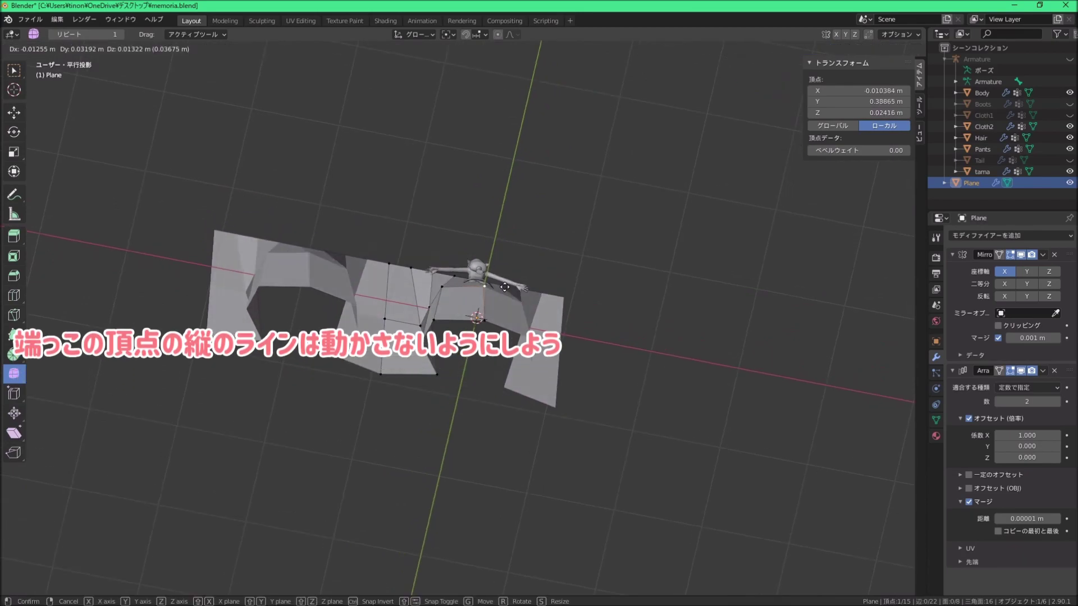
Step: Enable Clipping on the Mirror modifier and try dragging a frill vertex onto the centre line
click(998, 325)
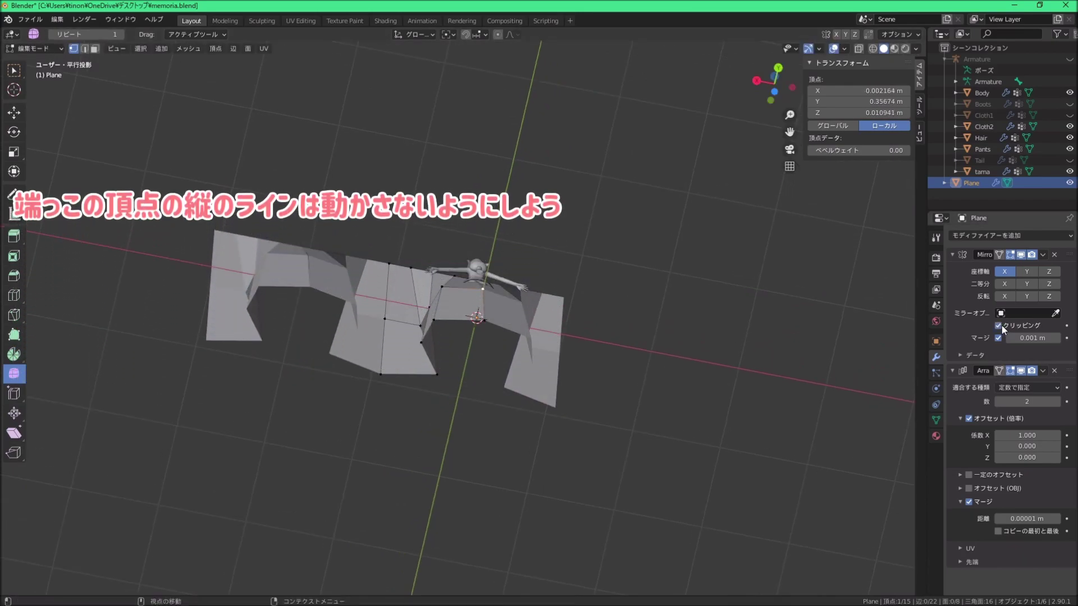
scroll(517, 244, up, 4)
middle_drag(516, 243, 591, 325)
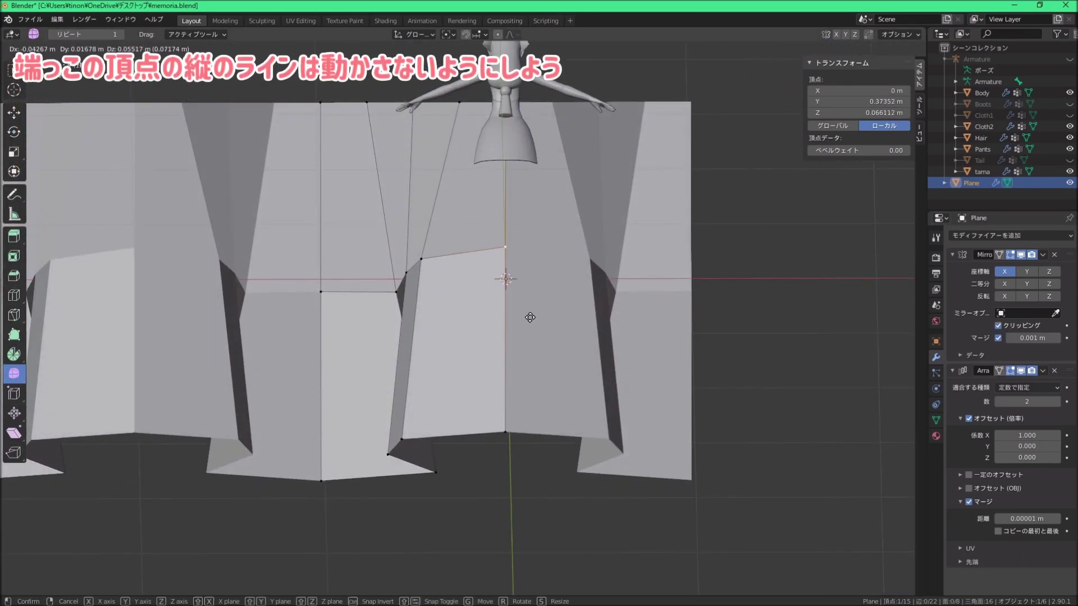
key(g)
click(575, 325)
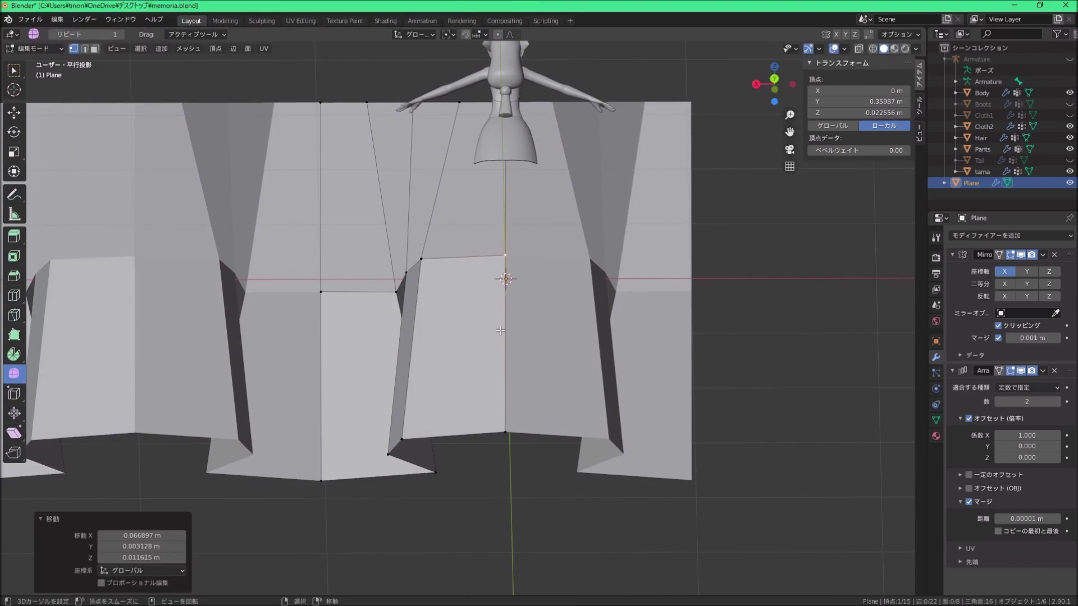
mouse_move(576, 326)
middle_down()
mouse_move(508, 63)
mouse_move(525, 139)
middle_up()
key(ctrl+z)
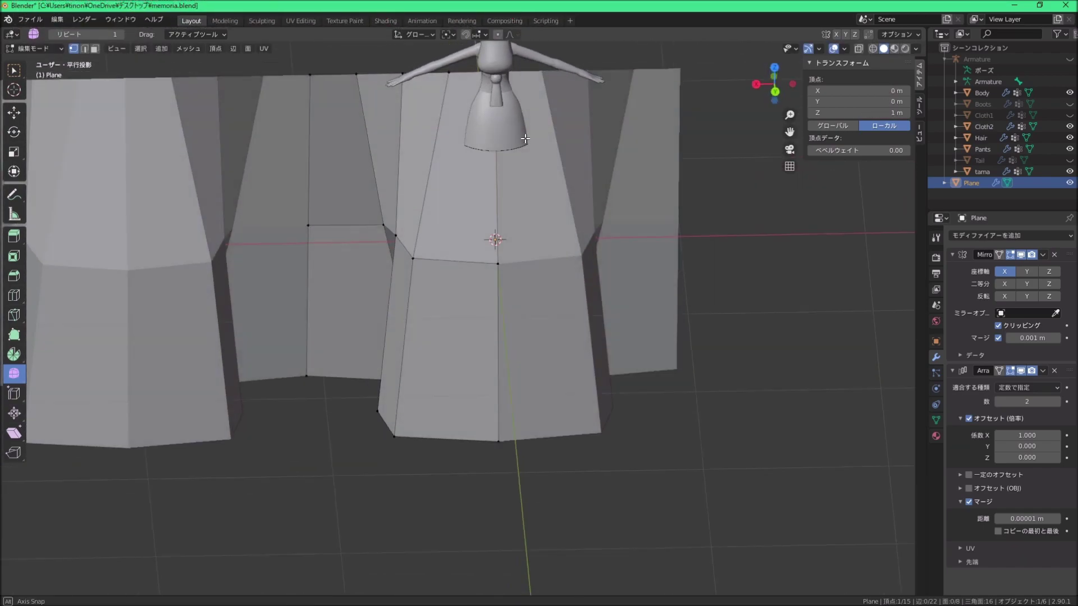
Step: Raise the pleat's bottom-centre vertex into place, then pick another pleat vertex
click(526, 483)
mouse_move(525, 483)
middle_down()
mouse_move(517, 405)
mouse_move(557, 345)
mouse_move(461, 455)
middle_up()
key(g)
click(520, 410)
click(424, 277)
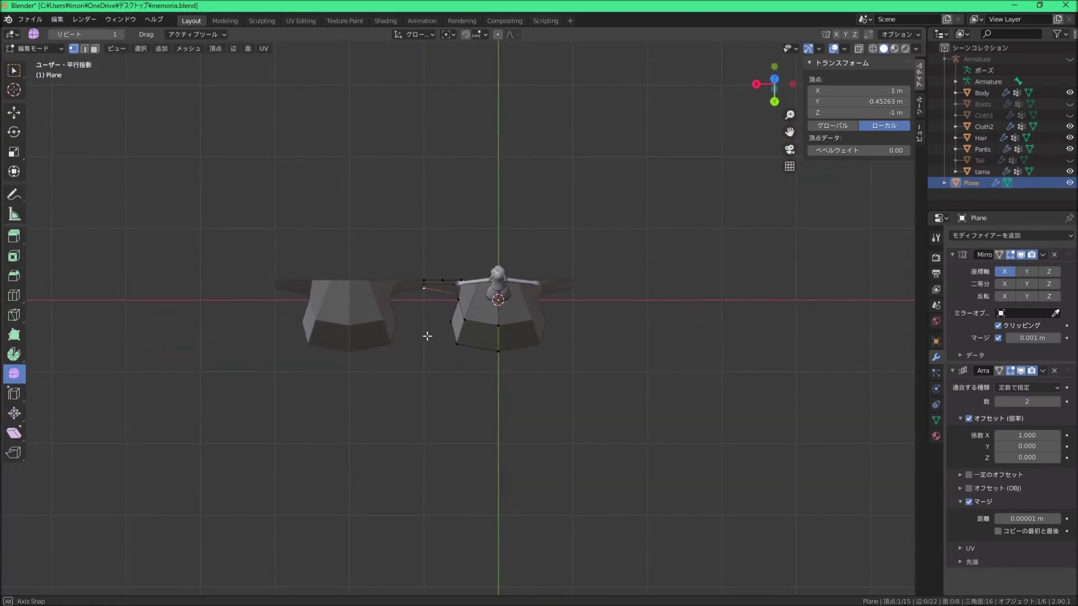
middle_drag(428, 335, 428, 337)
key(g)
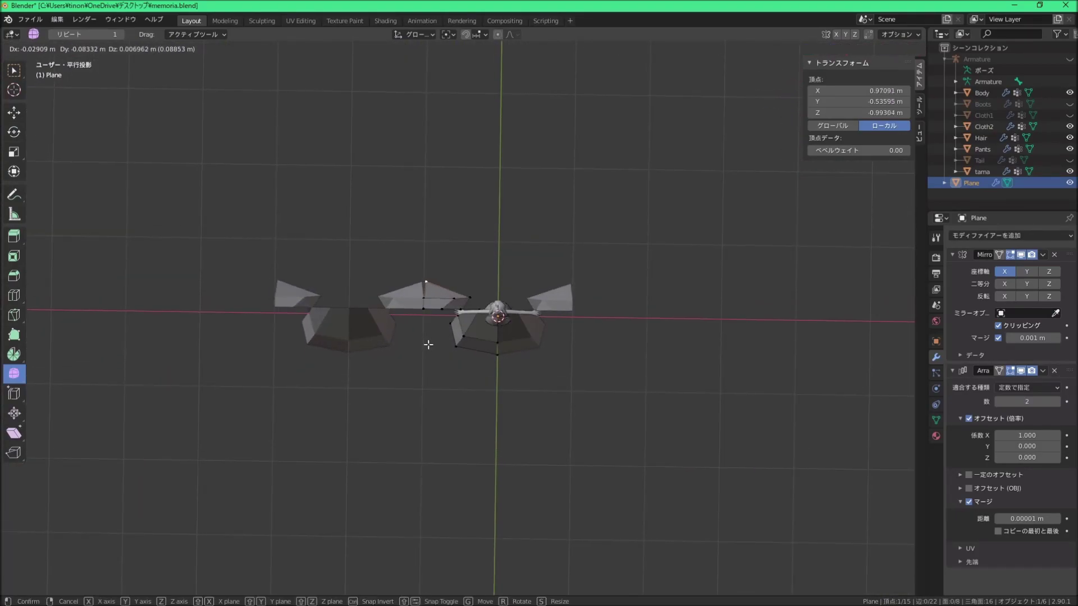
key(Escape)
Step: Move an edge vertex of the frill along the Y axis
scroll(604, 380, up, 1)
scroll(426, 402, up, 3)
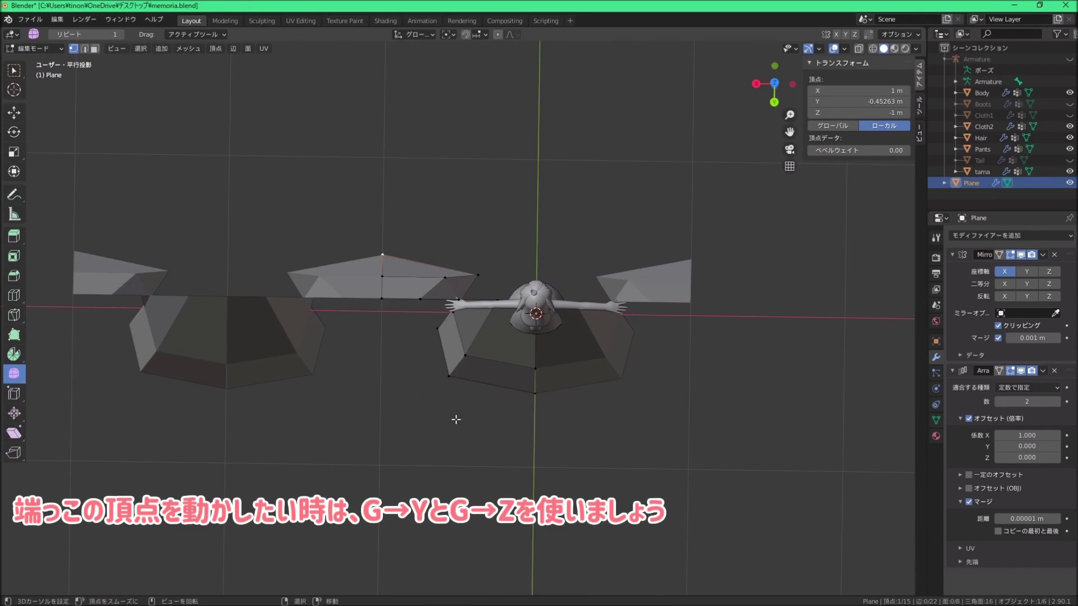
middle_drag(455, 420, 446, 415)
key(g)
key(y)
mouse_move(380, 279)
middle_down()
mouse_move(540, 353)
mouse_move(506, 314)
mouse_move(477, 321)
mouse_move(505, 318)
mouse_move(567, 342)
middle_up()
scroll(540, 353, down, 3)
Step: Try two centred edge loop cuts across the pleat, then undo them
key(ctrl+r)
click(477, 264)
right_click(477, 264)
key(ctrl+r)
click(489, 349)
right_click(489, 349)
key(ctrl+z)
key(ctrl+z)
Step: Set the Array count to 7 pleat copies and add a Curve modifier to the frill
scroll(551, 351, down, 3)
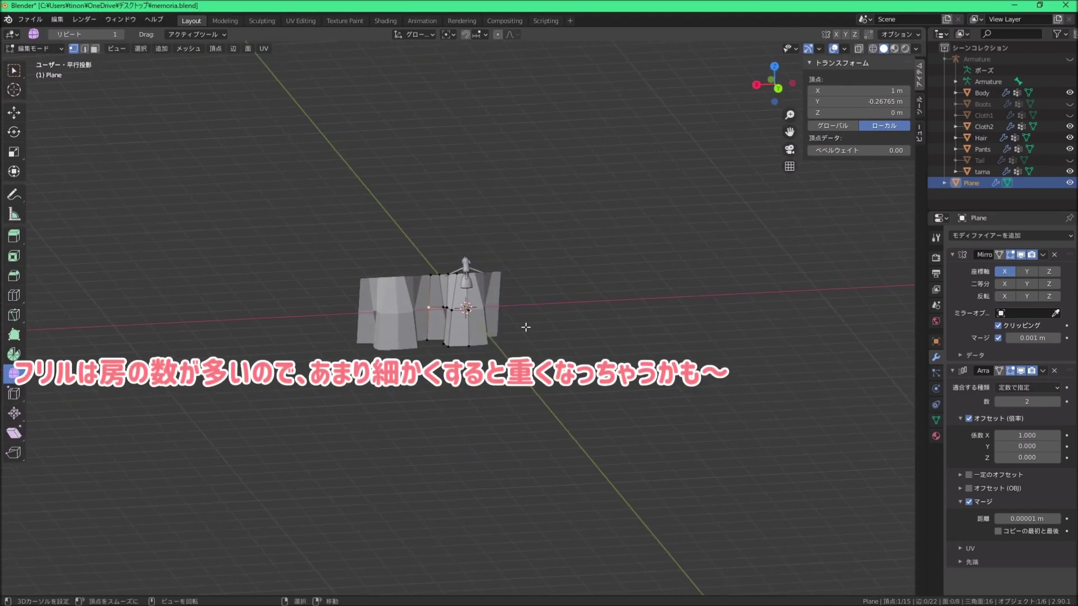
drag(1056, 407, 1066, 407)
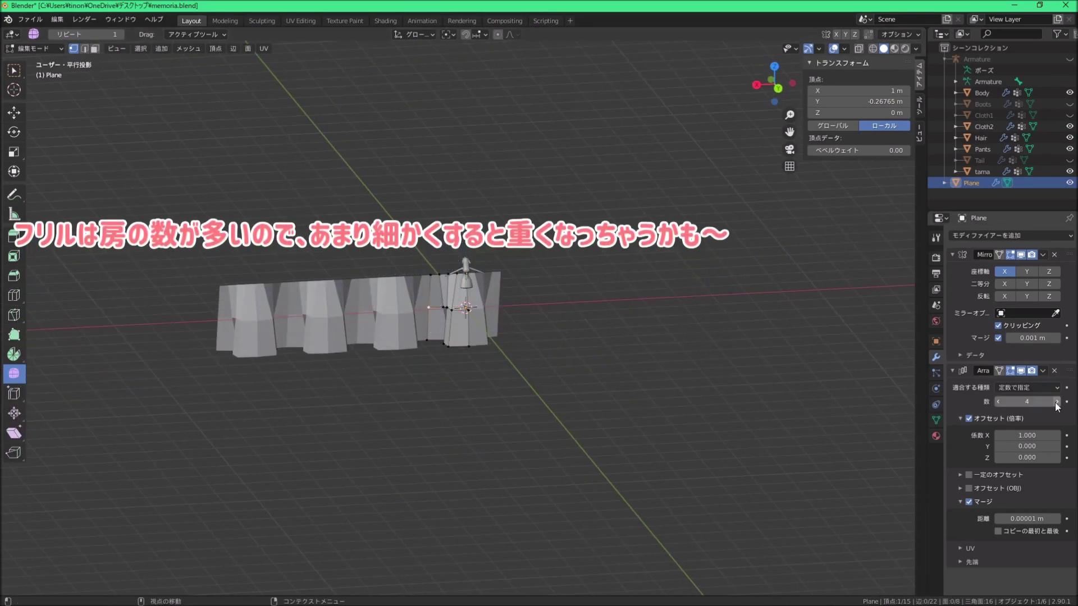
middle_drag(511, 342, 576, 365)
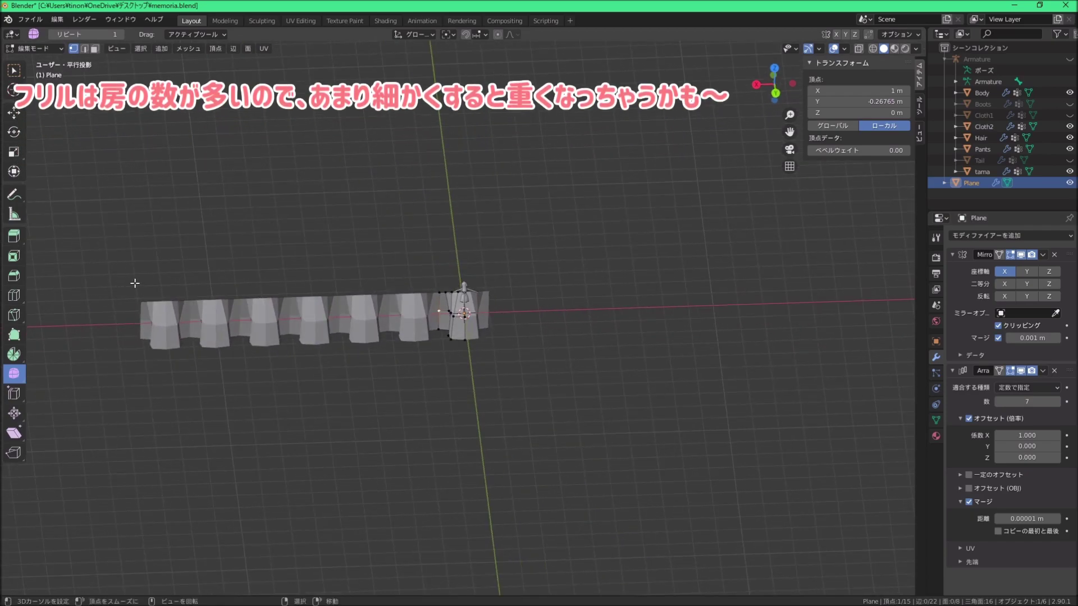
click(1009, 235)
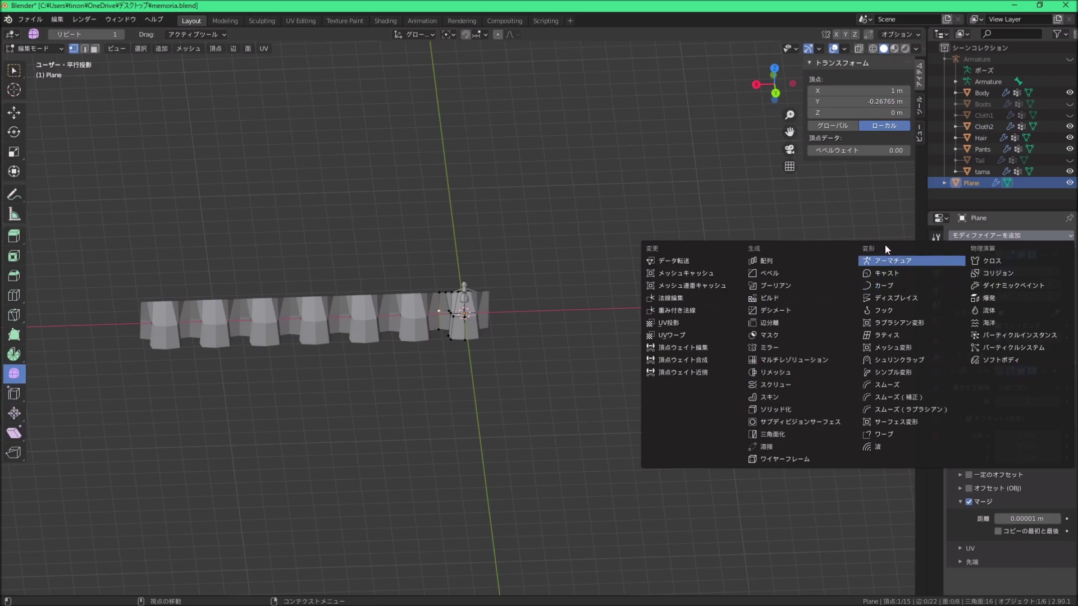
click(890, 284)
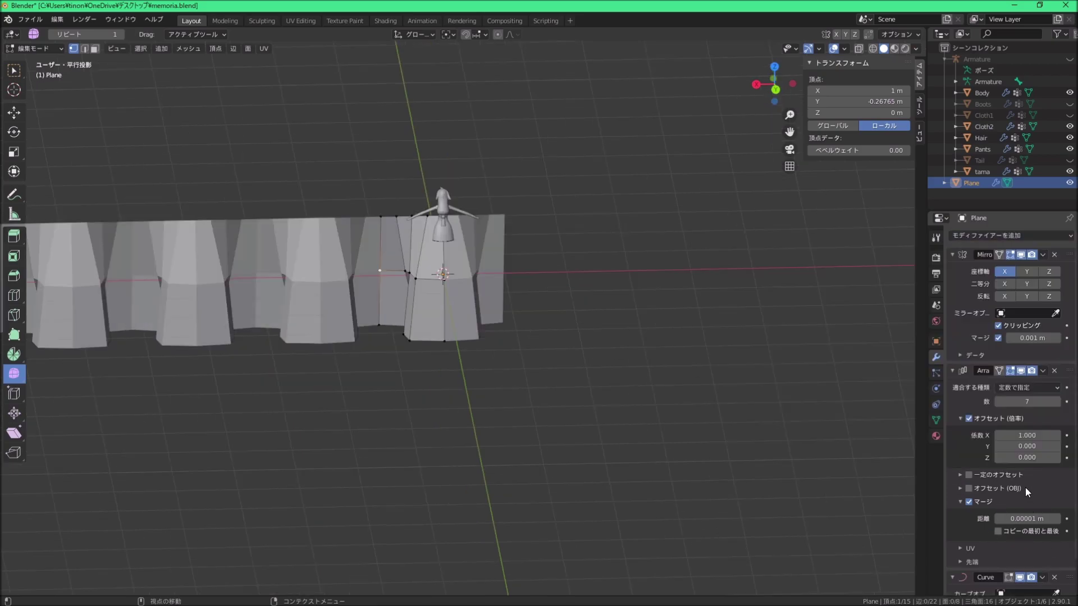
scroll(1018, 564, down, 2)
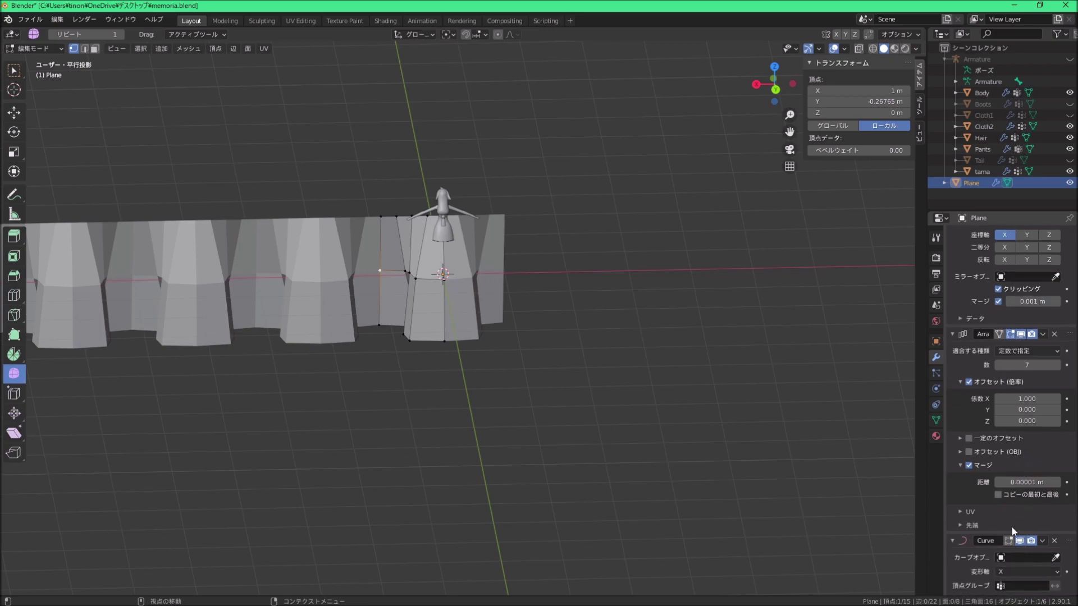
Step: In Object Mode, scale the frill down to 0.028 so it sits at the character's feet
click(40, 48)
mouse_move(193, 113)
middle_down()
mouse_move(477, 279)
mouse_move(487, 308)
mouse_move(453, 310)
mouse_move(612, 271)
middle_up()
key(s)
click(462, 290)
scroll(447, 303, up, 4)
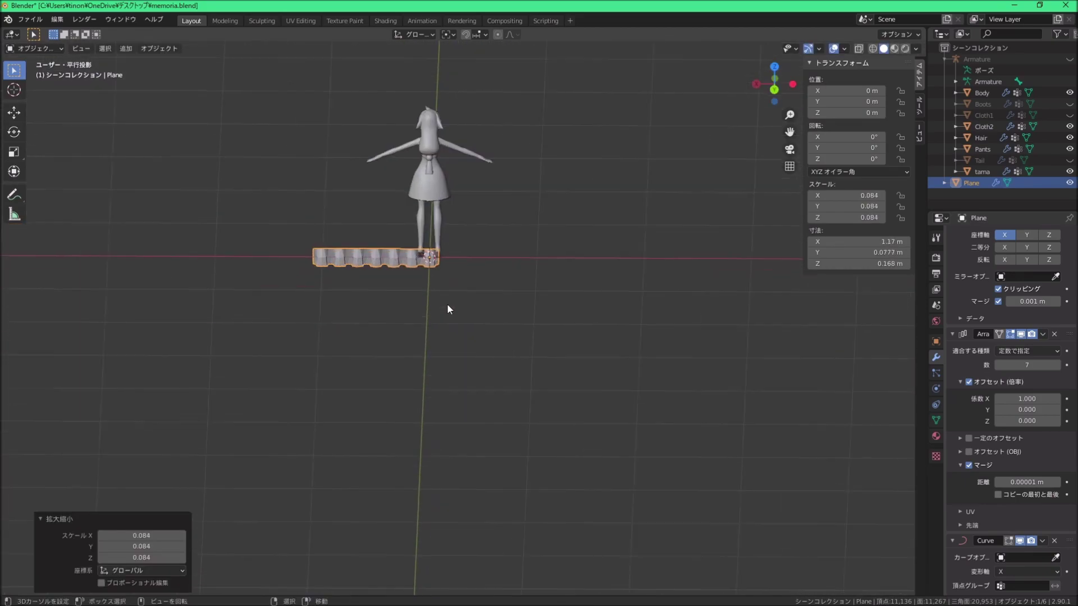
scroll(447, 303, up, 3)
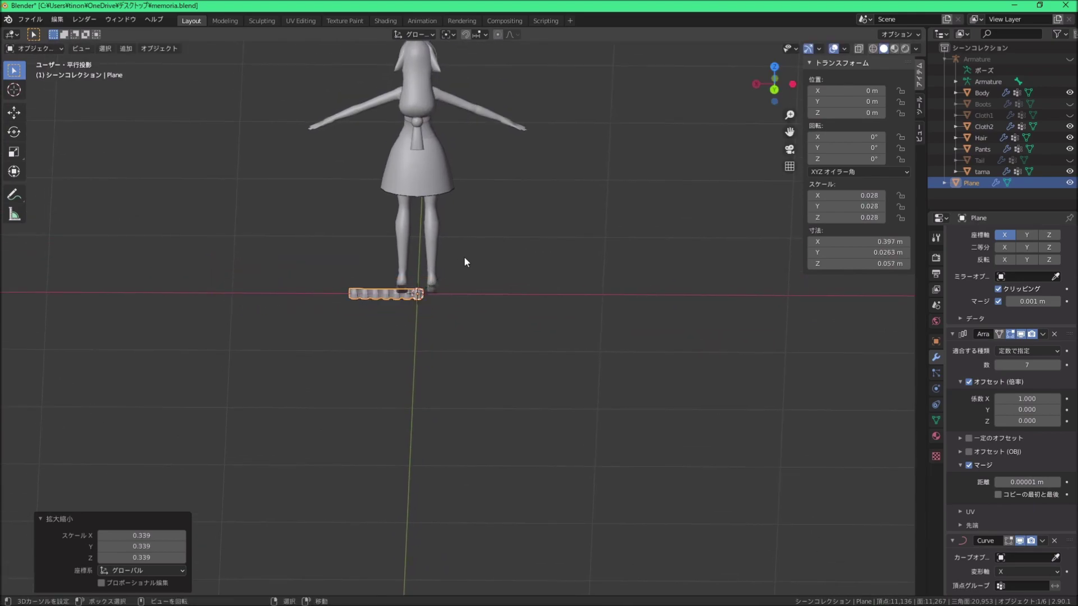
scroll(427, 280, up, 3)
middle_drag(397, 211, 308, 114)
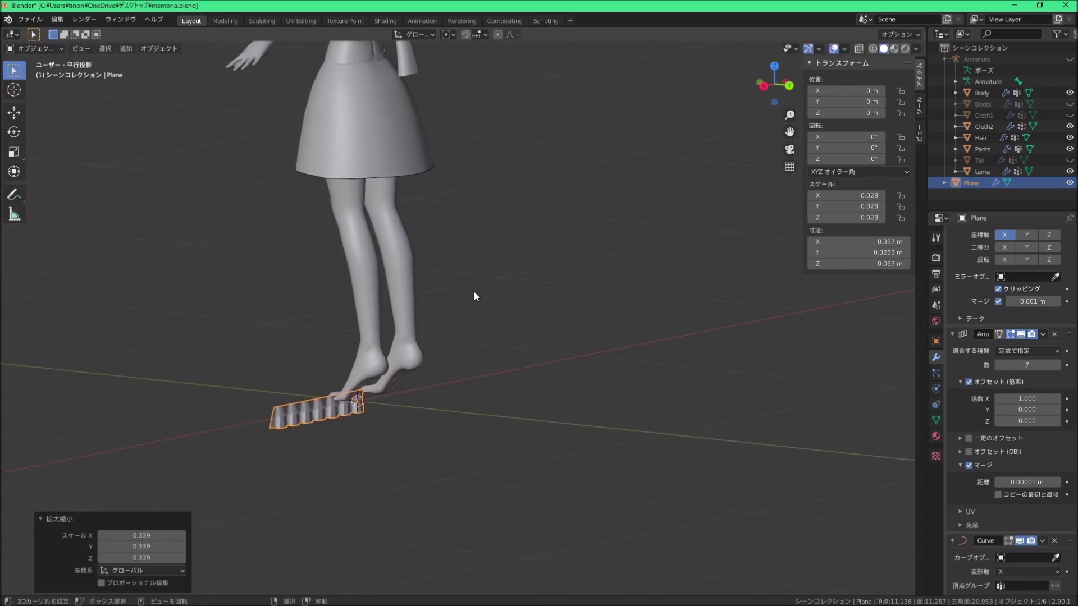
middle_drag(475, 293, 313, 371)
mouse_move(425, 337)
middle_down()
mouse_move(344, 357)
mouse_move(483, 314)
mouse_move(446, 325)
mouse_move(451, 356)
mouse_move(638, 234)
middle_up()
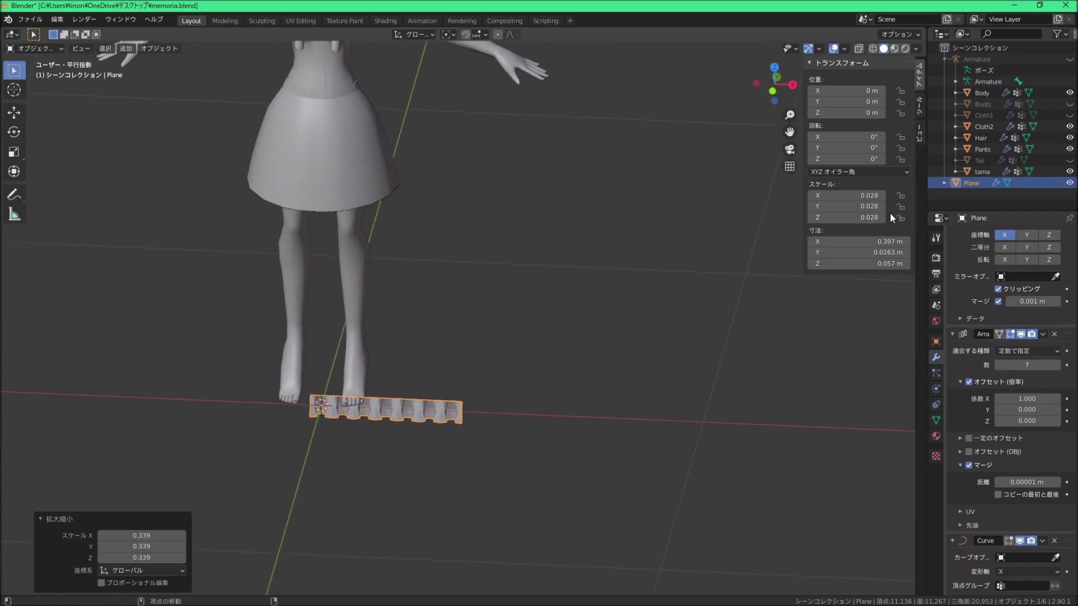
Step: Select the Cloth2 skirt, enter Edit Mode, and view its hem from below
click(382, 153)
scroll(425, 115, down, 3)
middle_drag(487, 234, 458, 252)
scroll(402, 247, up, 2)
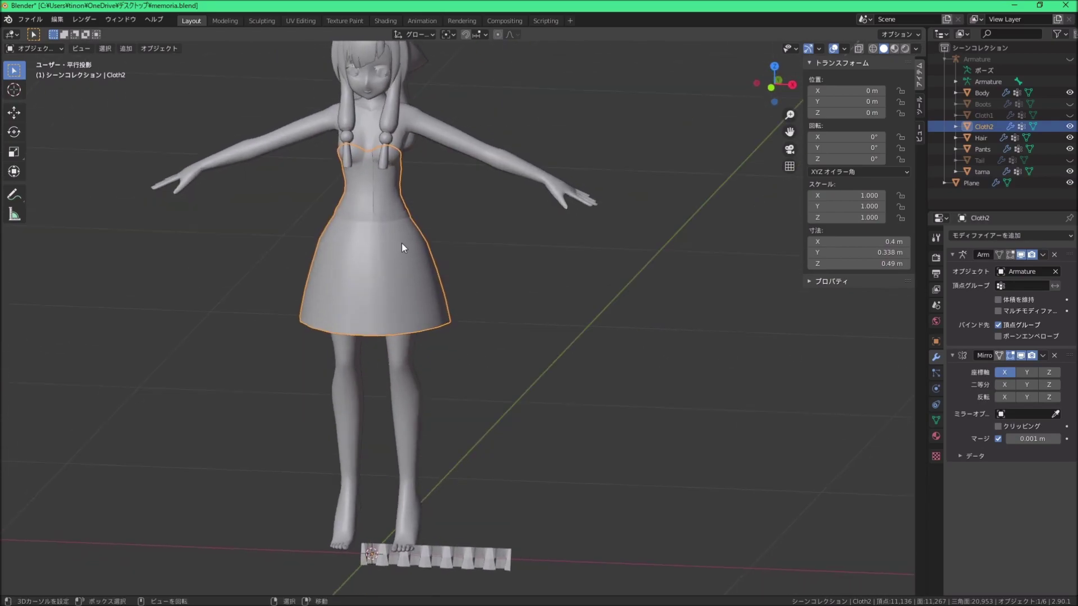
click(49, 73)
scroll(387, 285, up, 3)
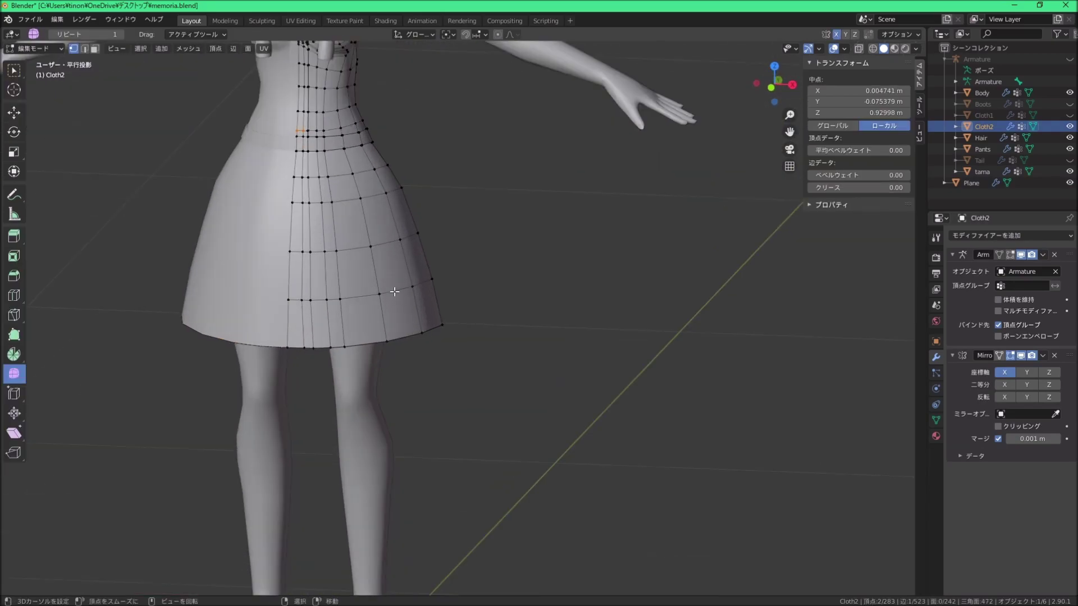
scroll(388, 286, up, 2)
scroll(388, 291, up, 1)
scroll(382, 307, up, 2)
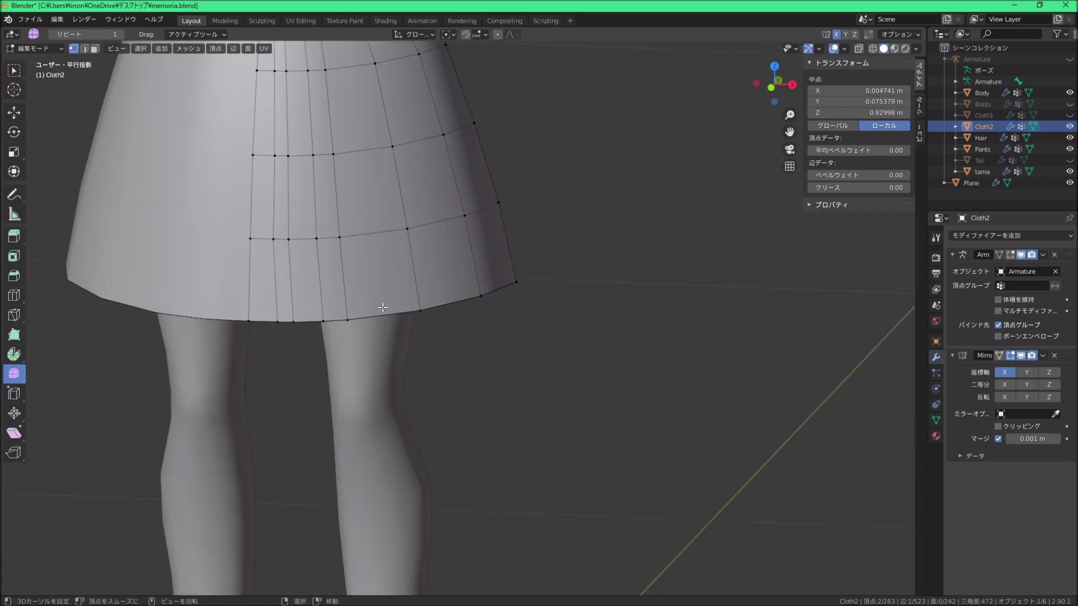
mouse_move(404, 318)
middle_down()
mouse_move(413, 287)
mouse_move(310, 306)
middle_up()
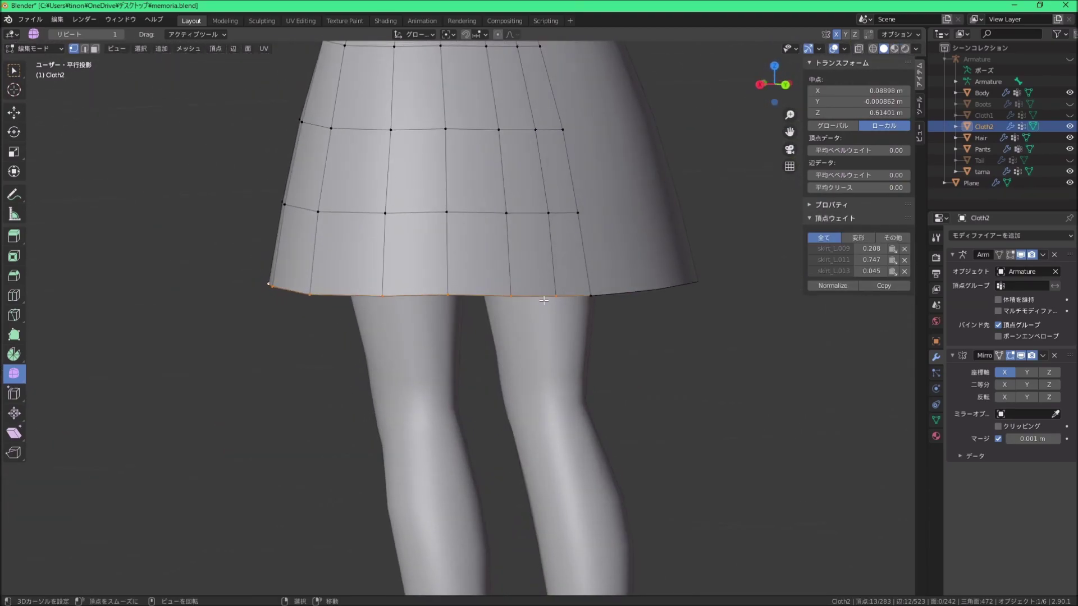
mouse_move(543, 297)
middle_down()
mouse_move(543, 344)
mouse_move(494, 313)
mouse_move(484, 344)
mouse_move(352, 330)
mouse_move(565, 308)
mouse_move(578, 250)
mouse_move(524, 362)
mouse_move(493, 348)
mouse_move(483, 359)
mouse_move(473, 335)
middle_up()
Step: Switch to edge select and select the skirt's whole hem edge loop
key(2)
click(489, 358)
alt+click(472, 345)
scroll(524, 362, down, 3)
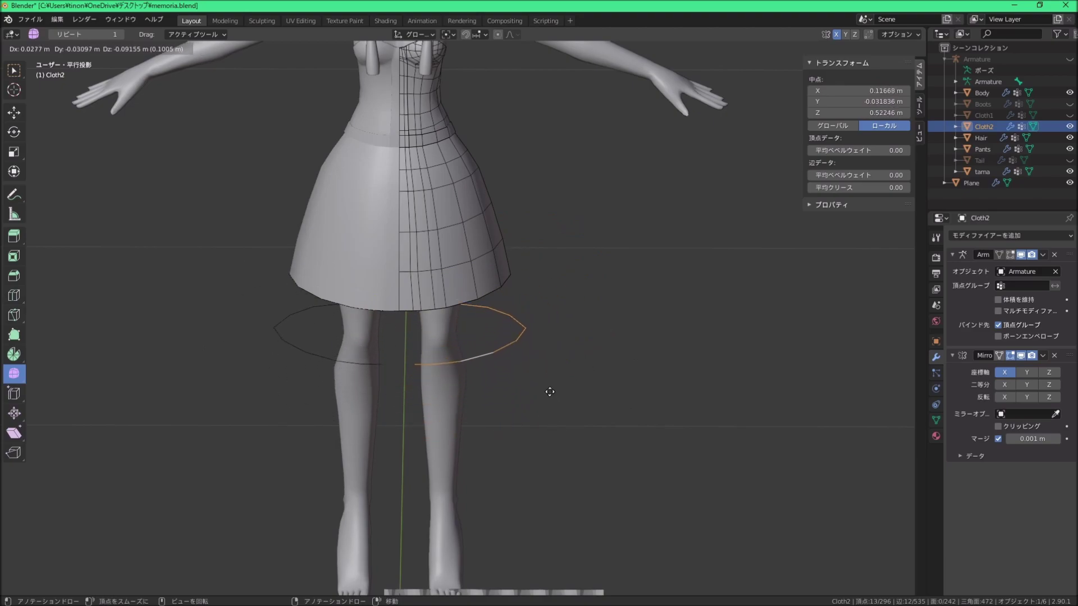
Step: Leave the copied hem ring in place, separate it as Cloth2.001, and make Cloth2.001 active
key(Escape)
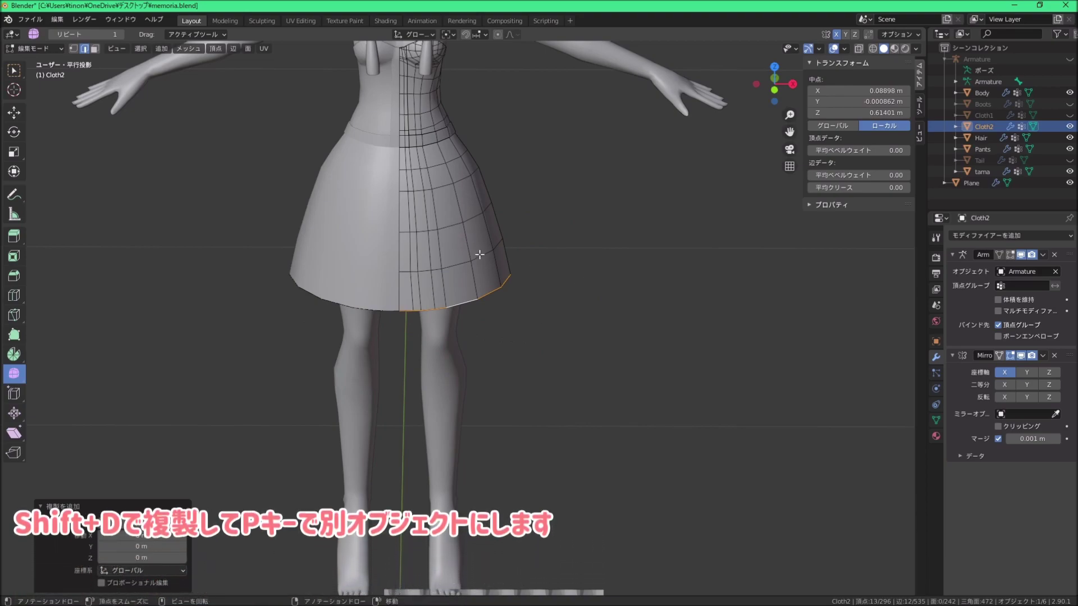
key(p)
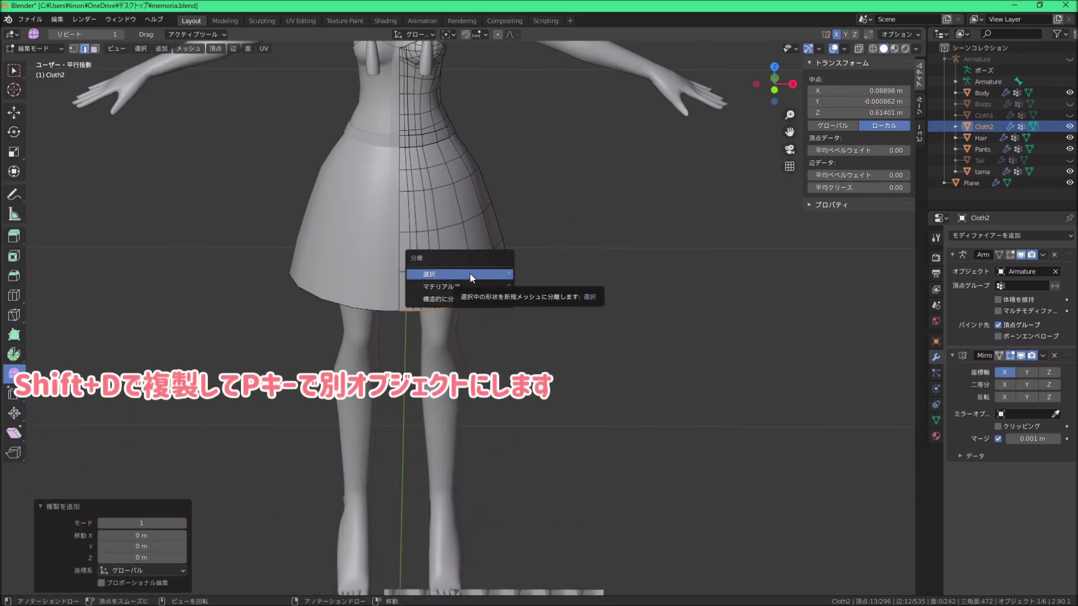
click(492, 275)
click(39, 47)
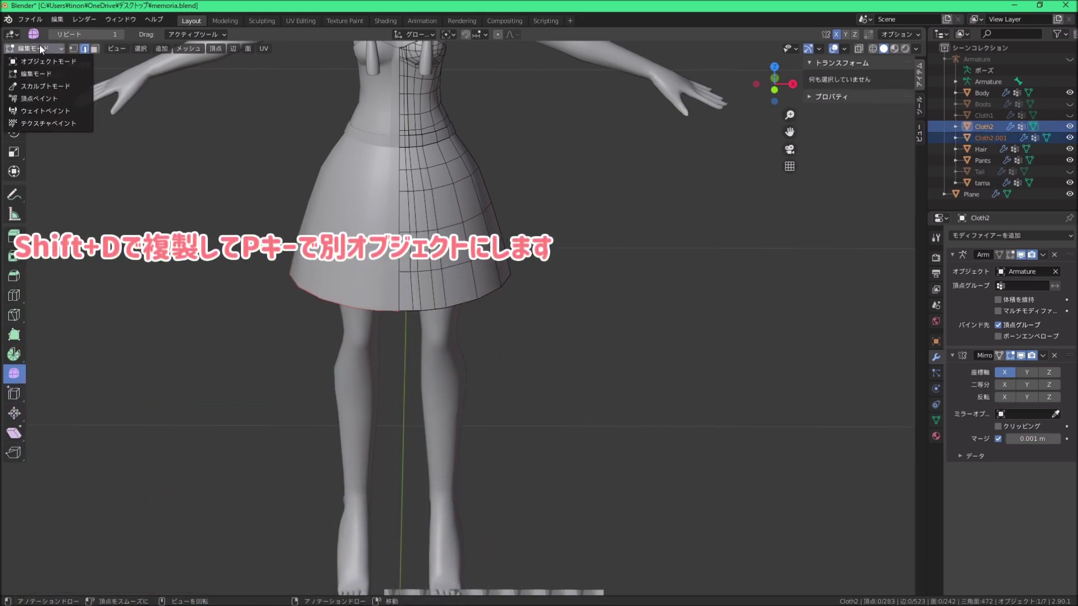
click(42, 58)
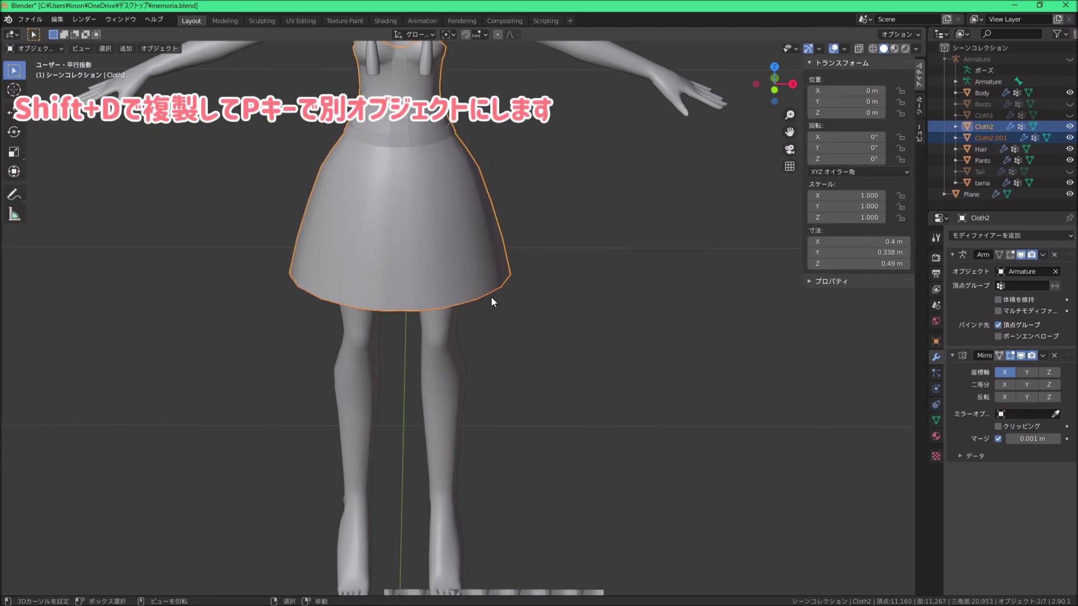
middle_drag(517, 315, 516, 297)
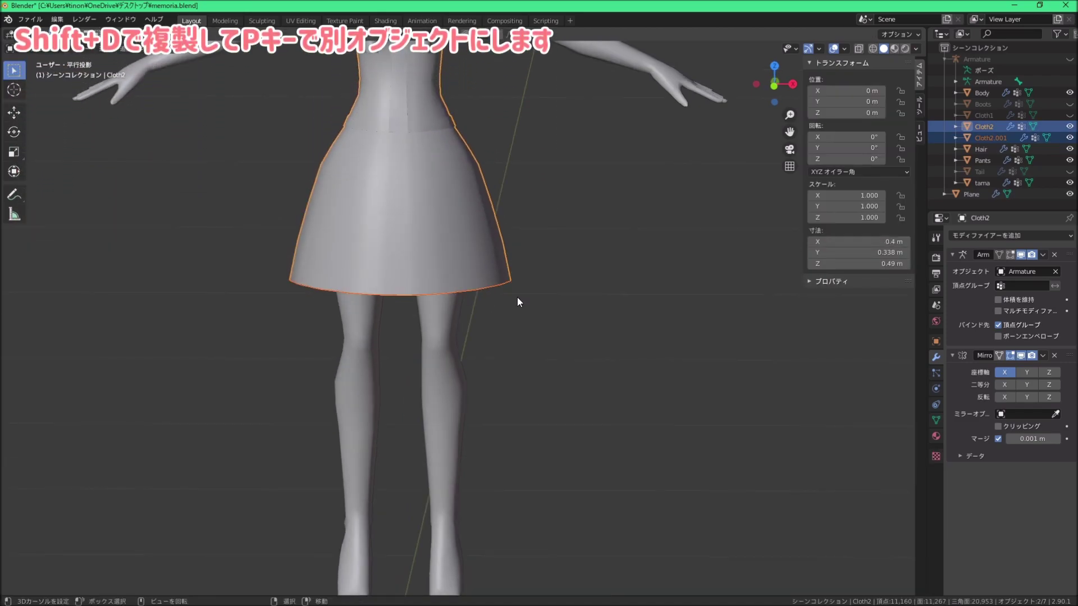
click(986, 139)
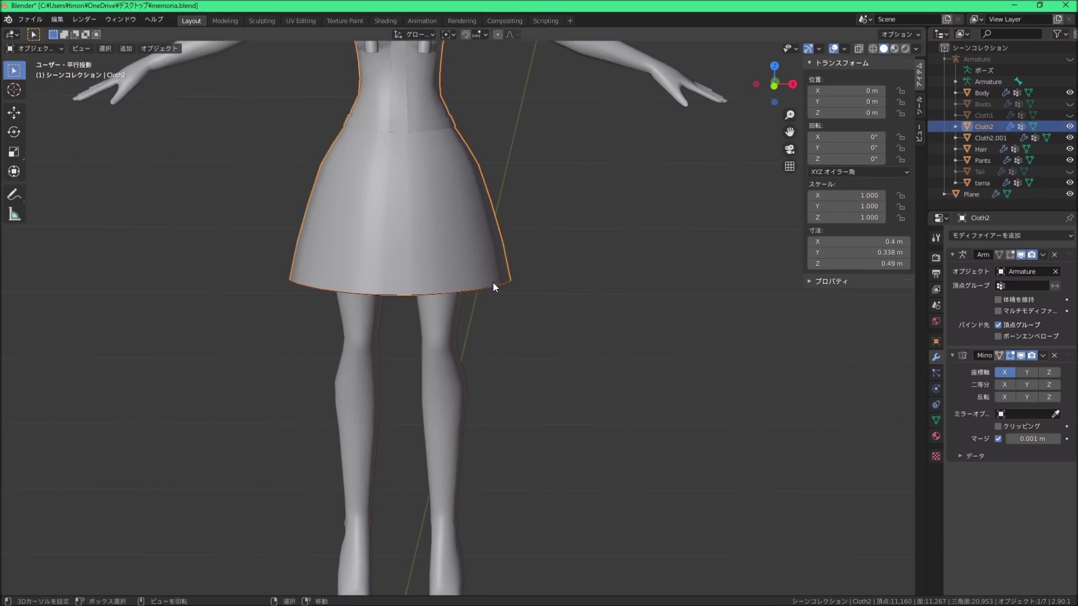
mouse_move(444, 299)
middle_down()
mouse_move(480, 244)
mouse_move(628, 330)
middle_up()
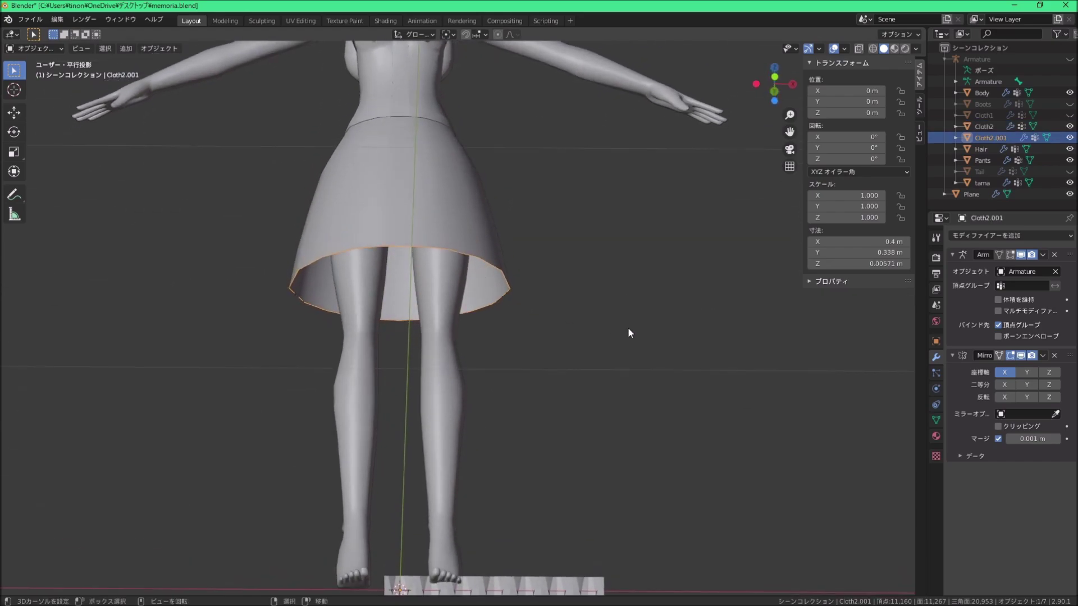
Step: Delete the Armature and Mirror modifiers from Cloth2.001, leaving the ring 0.2 m across
click(1055, 255)
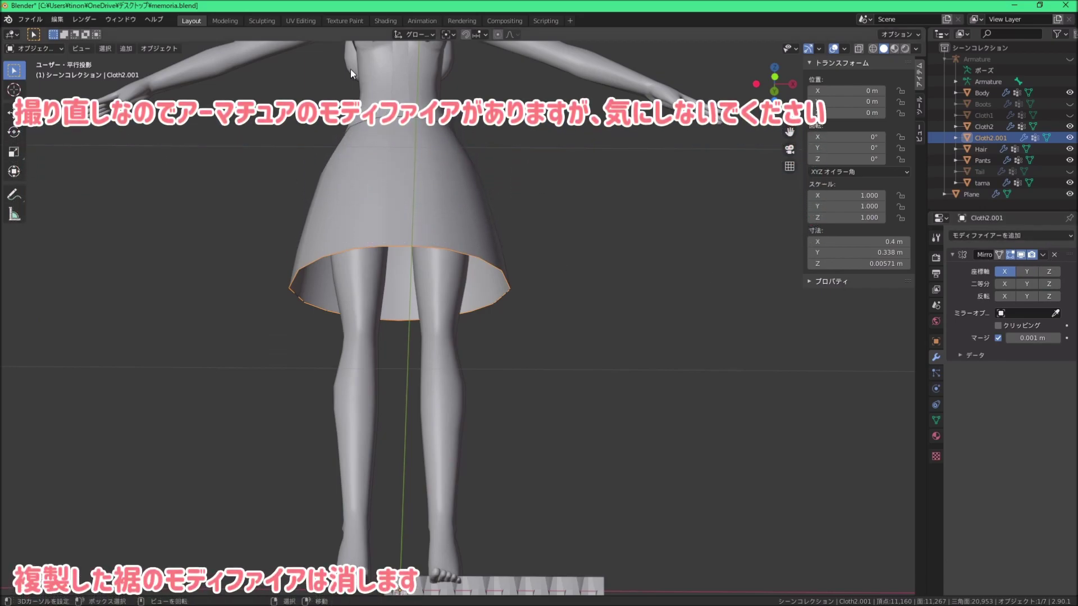
click(1055, 255)
mouse_move(537, 271)
middle_down()
mouse_move(500, 326)
mouse_move(495, 270)
mouse_move(510, 260)
mouse_move(550, 303)
mouse_move(548, 317)
mouse_move(504, 284)
mouse_move(505, 301)
mouse_move(100, 119)
middle_up()
key(g)
key(Escape)
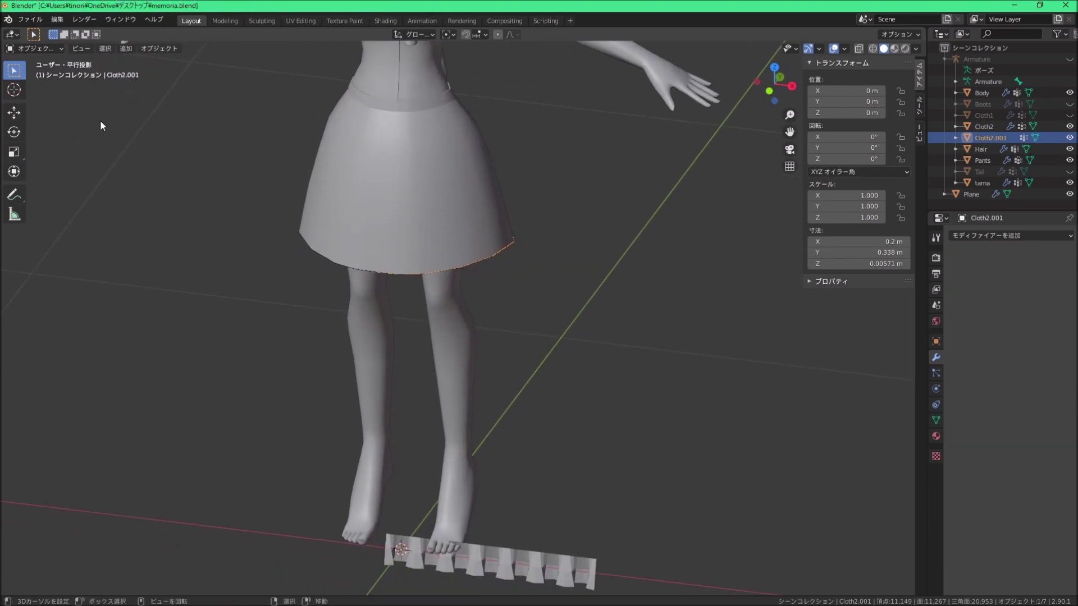
Step: Convert Cloth2.001 from mesh to curve via Object > Convert, then select the frill Plane
click(165, 48)
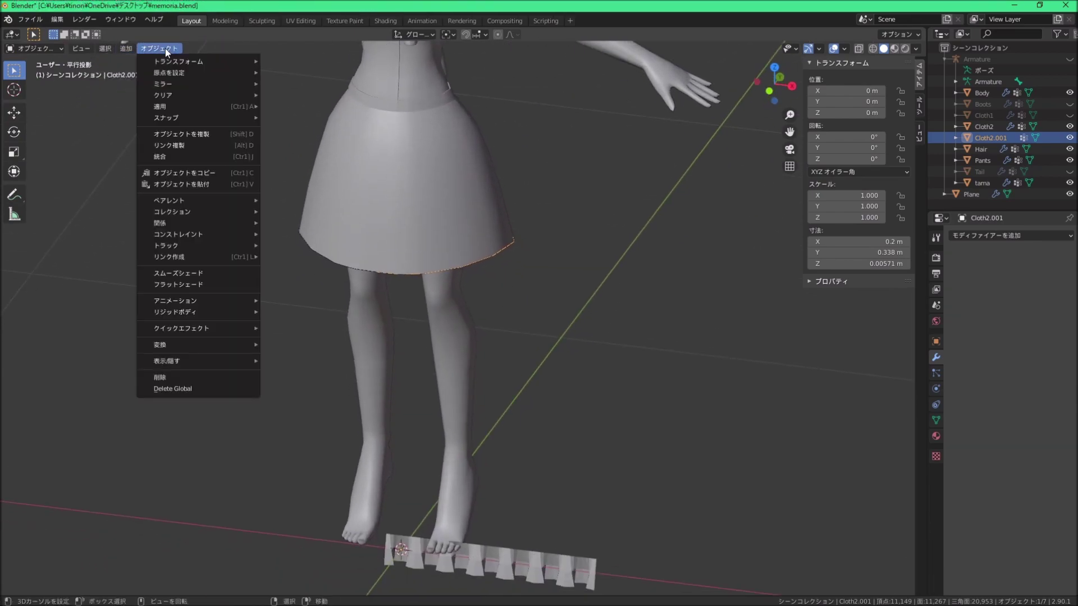
mouse_move(197, 344)
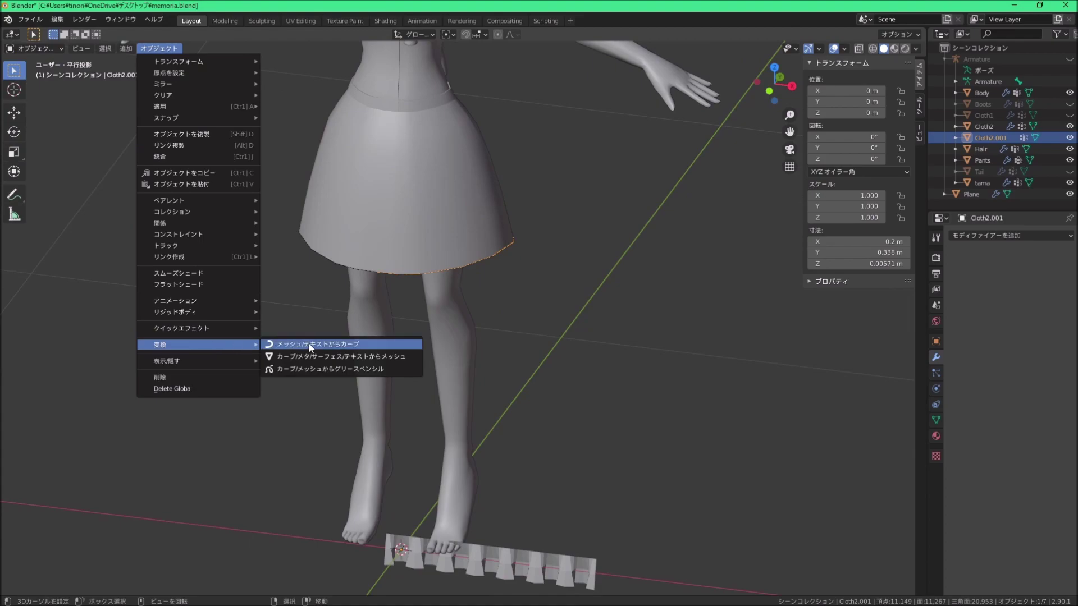
click(351, 345)
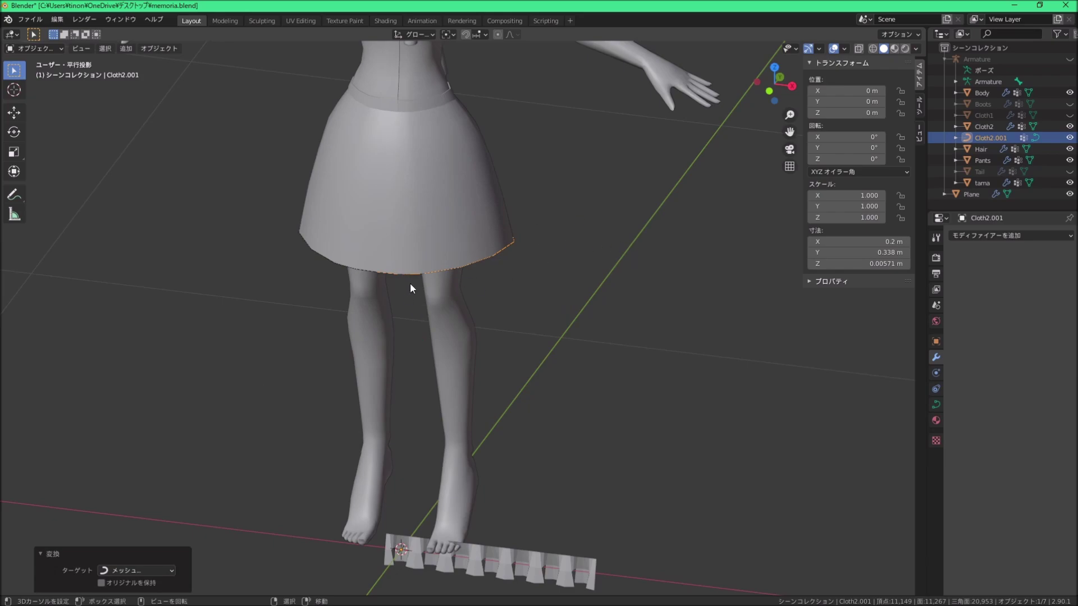
middle_drag(517, 271, 400, 177)
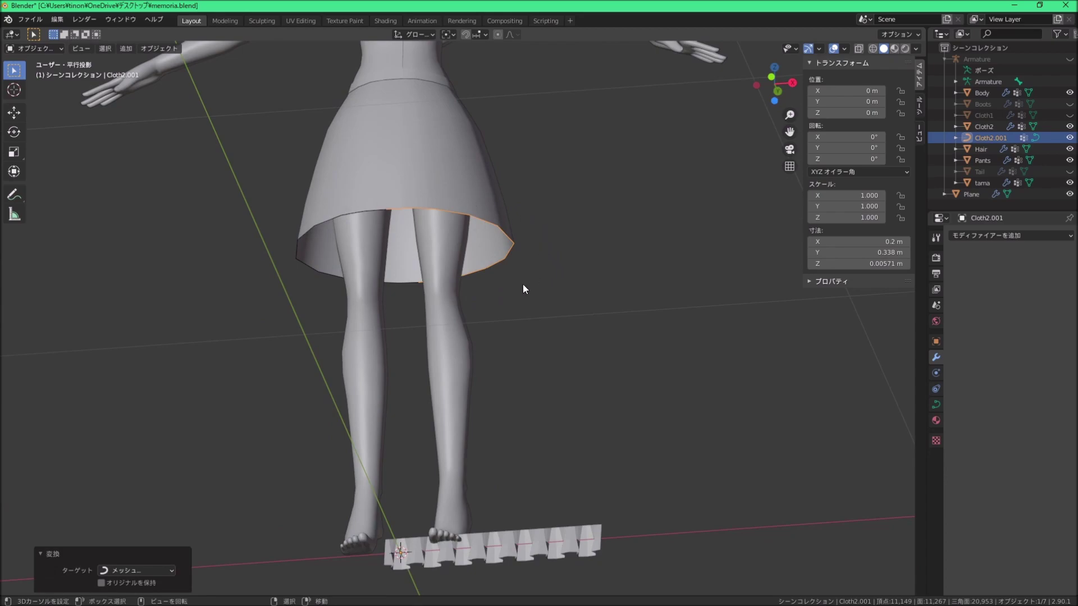
scroll(526, 321, down, 5)
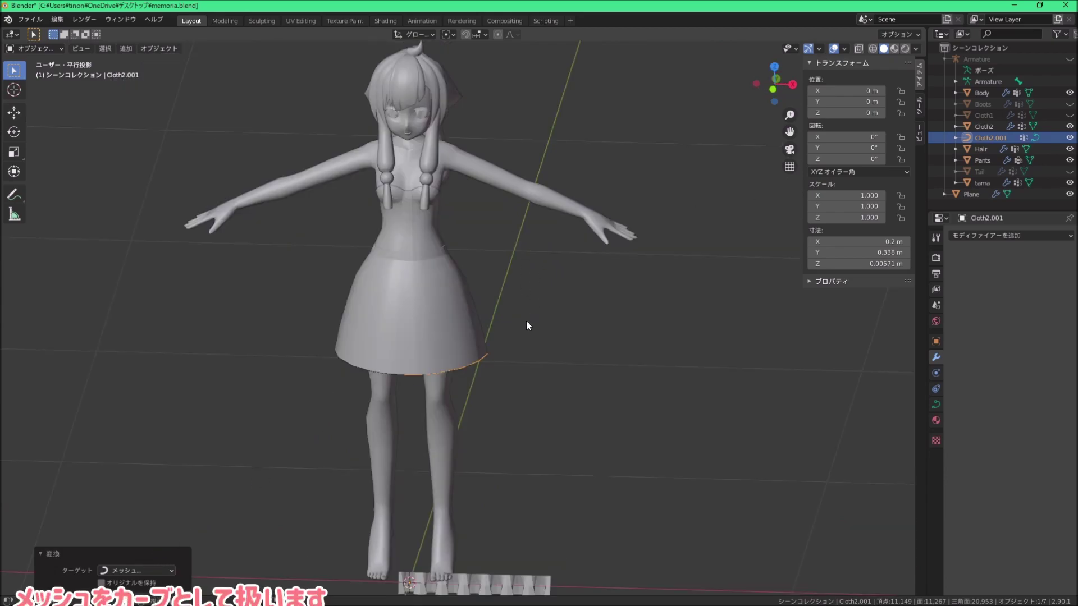
click(525, 451)
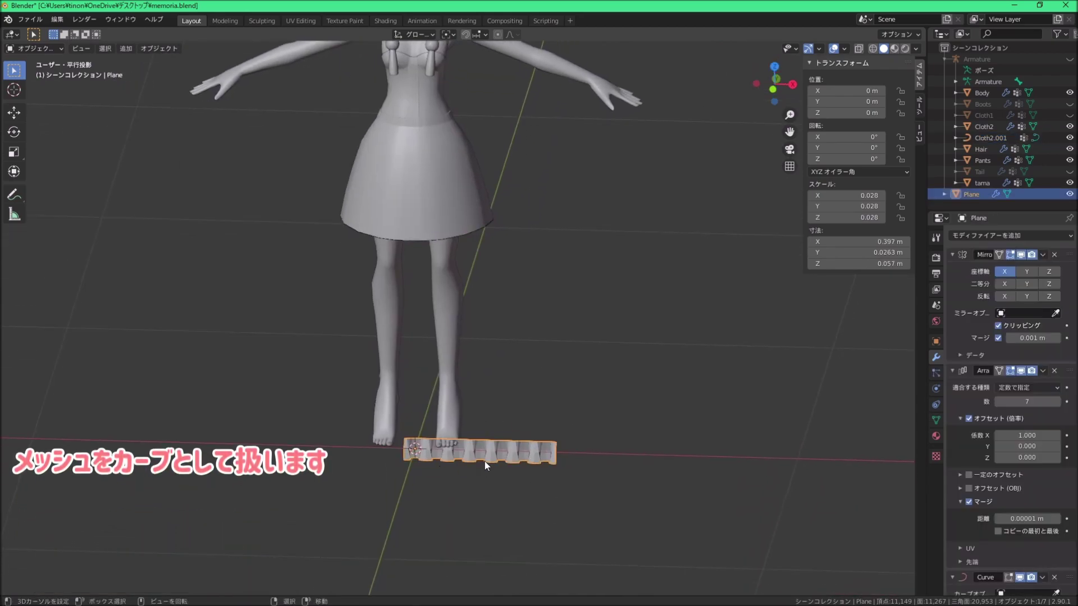
mouse_move(484, 461)
middle_down()
mouse_move(564, 460)
mouse_move(484, 439)
mouse_move(493, 424)
middle_up()
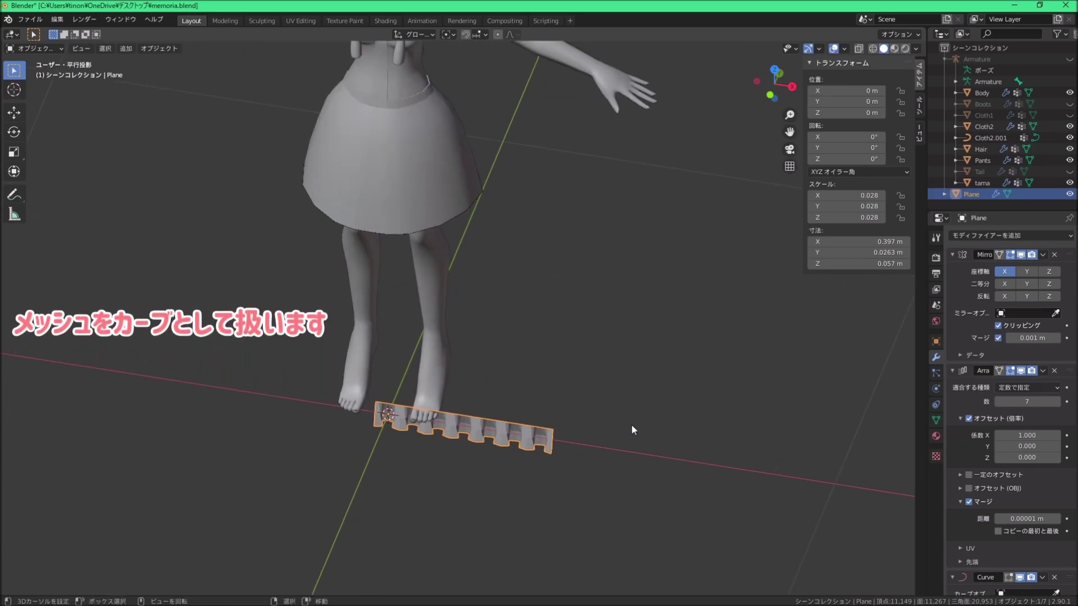
scroll(1002, 365, down, 2)
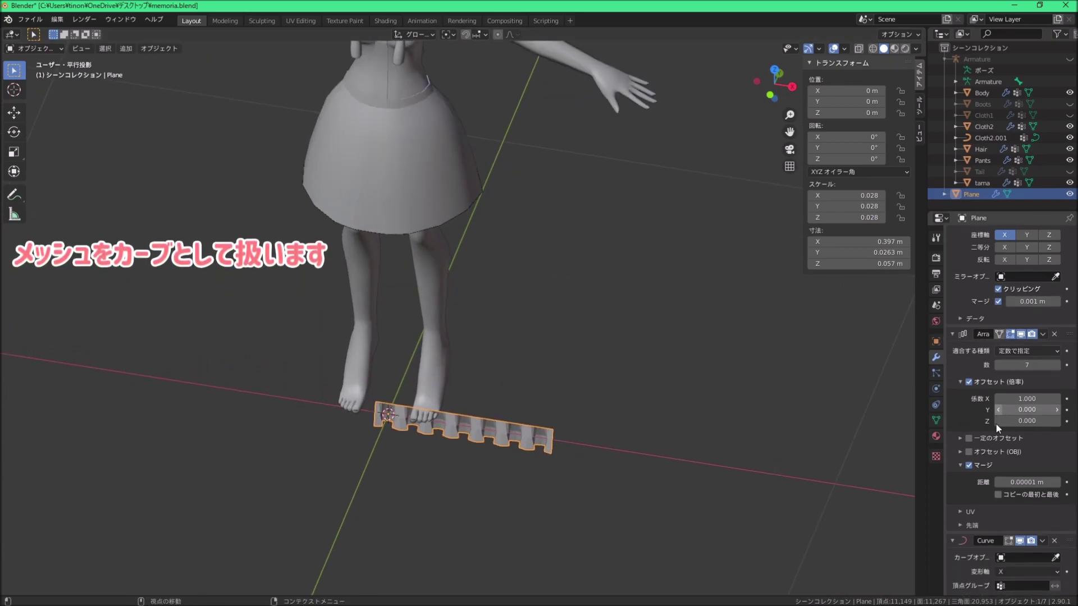
Step: Set the Plane's Curve modifier object to Cloth2.001 so the pleated frill bends along the hem
click(1016, 557)
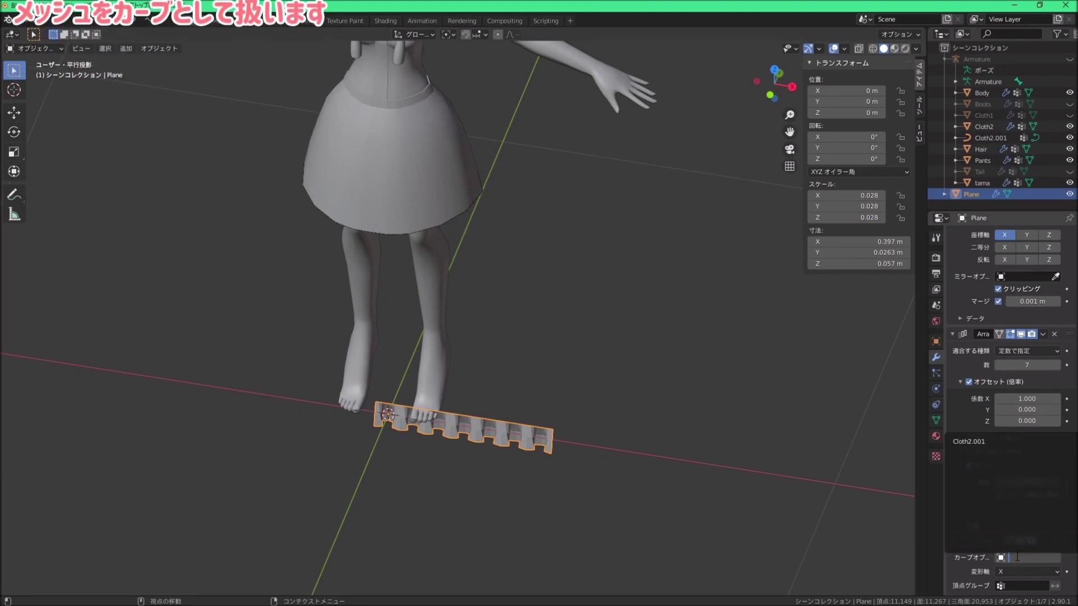
click(977, 442)
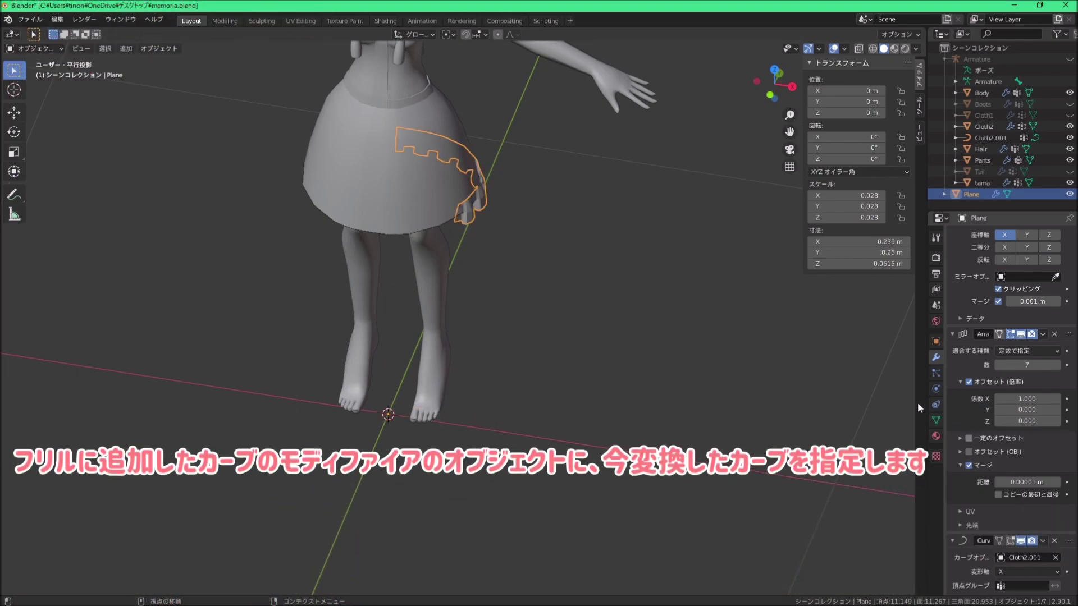
mouse_move(515, 179)
middle_down()
mouse_move(451, 281)
mouse_move(484, 249)
mouse_move(446, 146)
mouse_move(420, 184)
mouse_move(629, 236)
mouse_move(585, 237)
mouse_move(523, 201)
mouse_move(432, 196)
middle_up()
scroll(467, 244, up, 3)
middle_drag(540, 245, 469, 197)
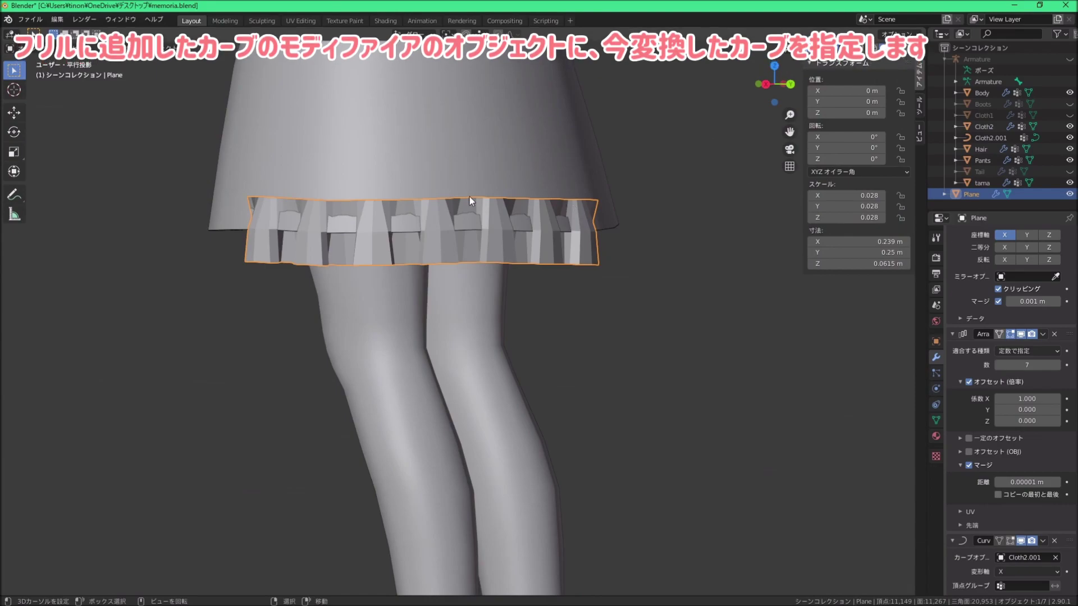
scroll(546, 292, up, 3)
mouse_move(525, 243)
middle_down()
mouse_move(547, 291)
mouse_move(575, 235)
mouse_move(655, 221)
mouse_move(596, 255)
mouse_move(517, 233)
mouse_move(490, 257)
mouse_move(511, 284)
mouse_move(486, 258)
middle_up()
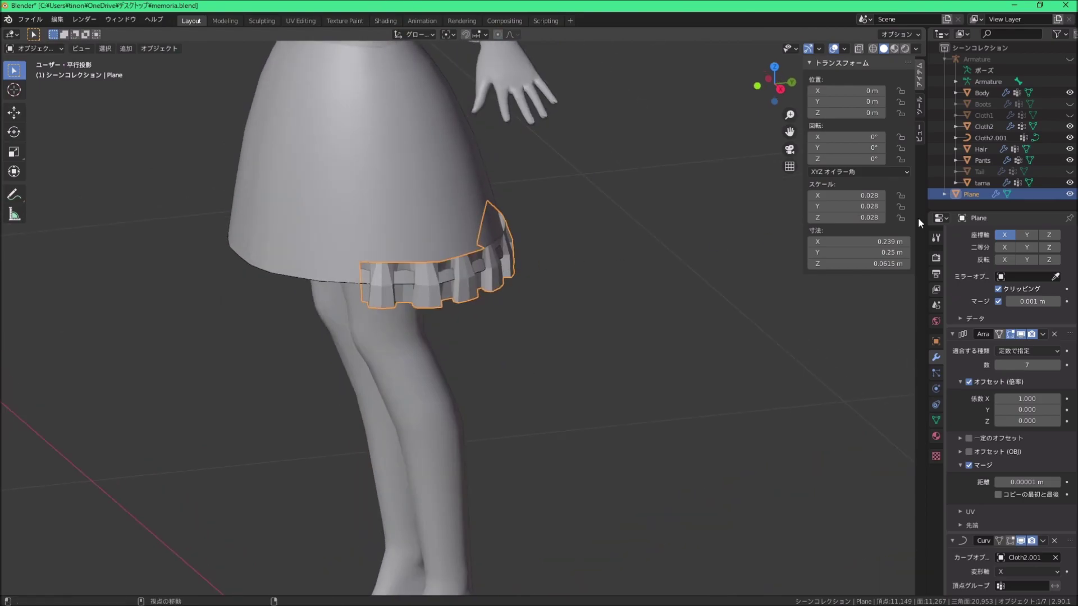
Step: Enable Stretch and Bounds Clamp in Cloth2.001's curve Object Data settings
click(984, 140)
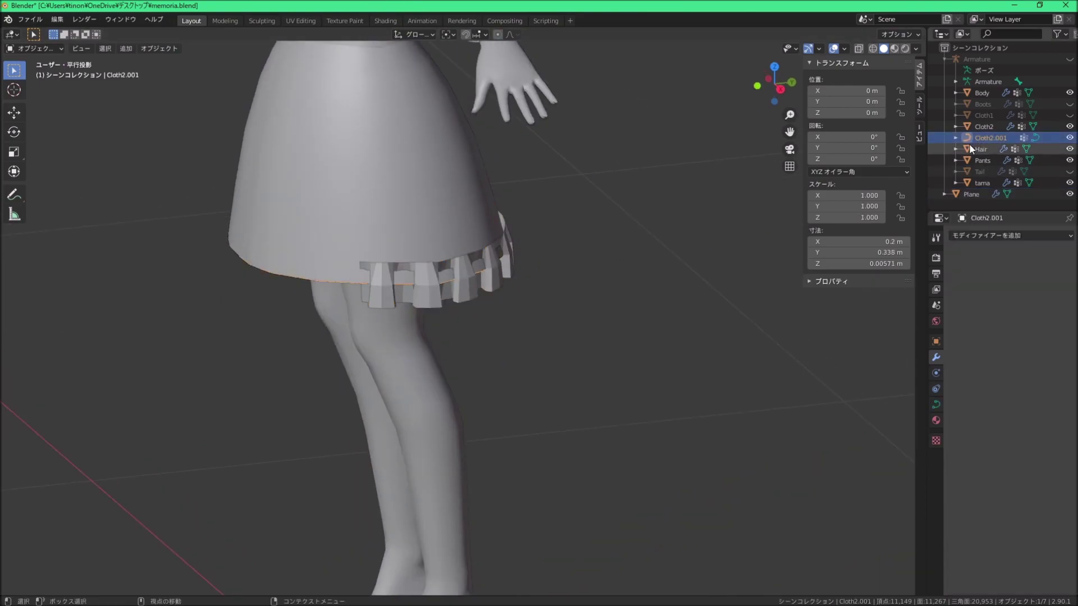
click(936, 405)
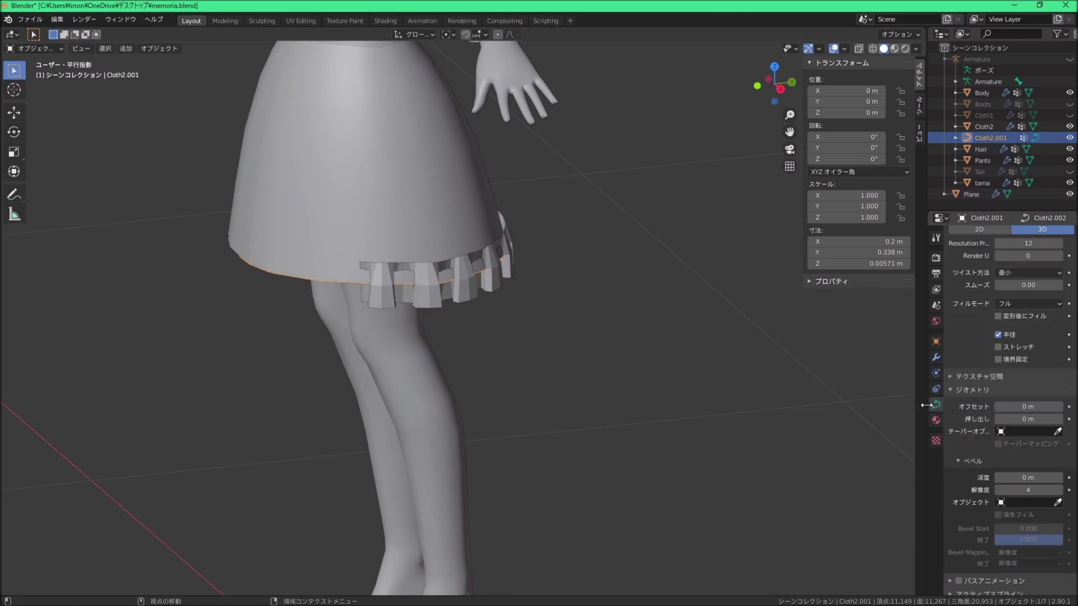
click(998, 360)
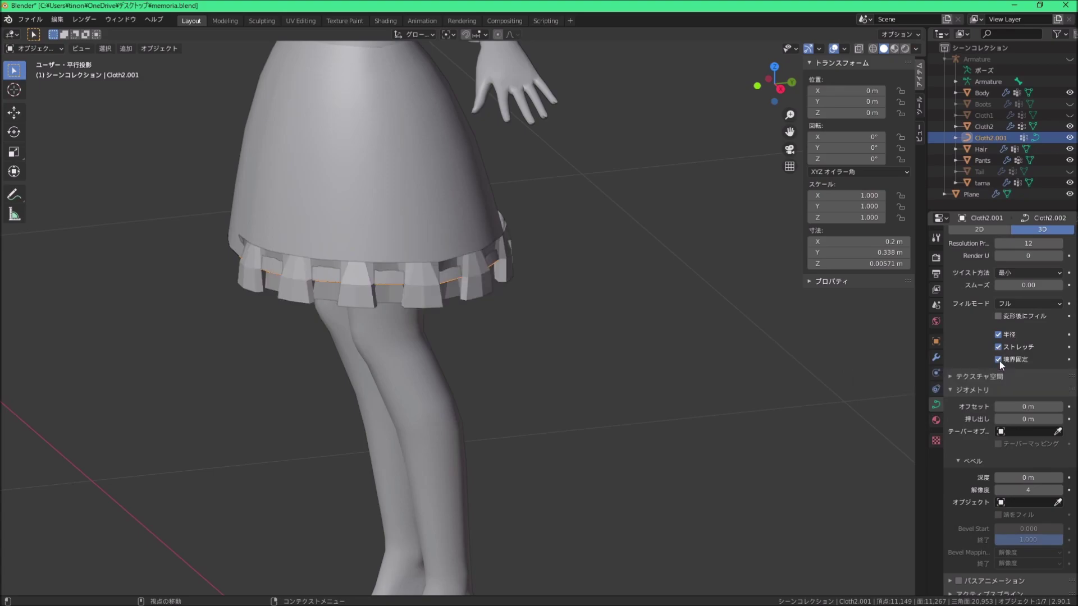
middle_drag(447, 299, 449, 276)
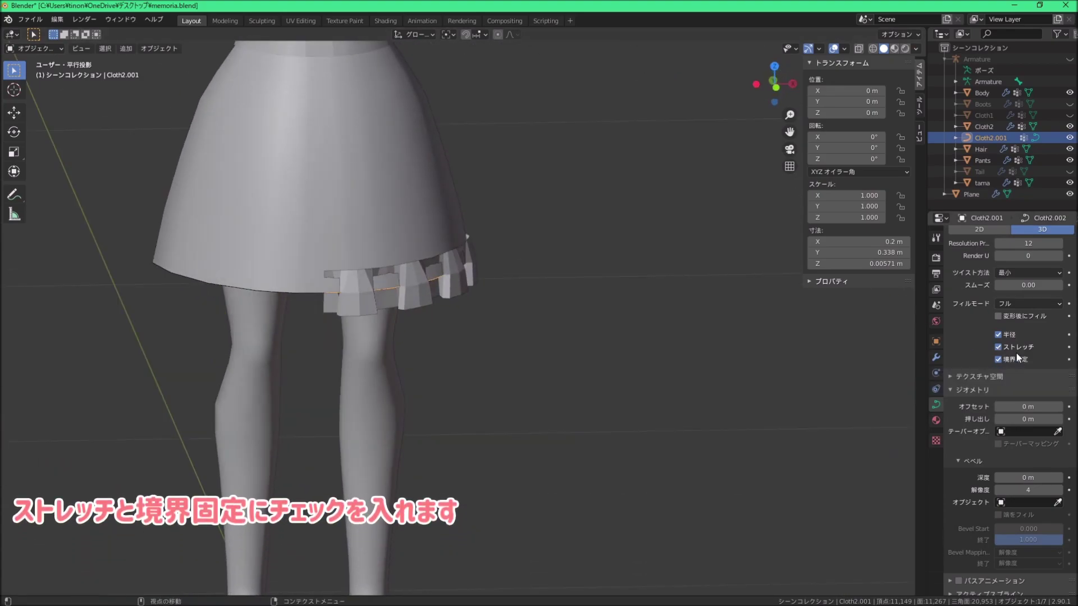
middle_drag(373, 278, 379, 235)
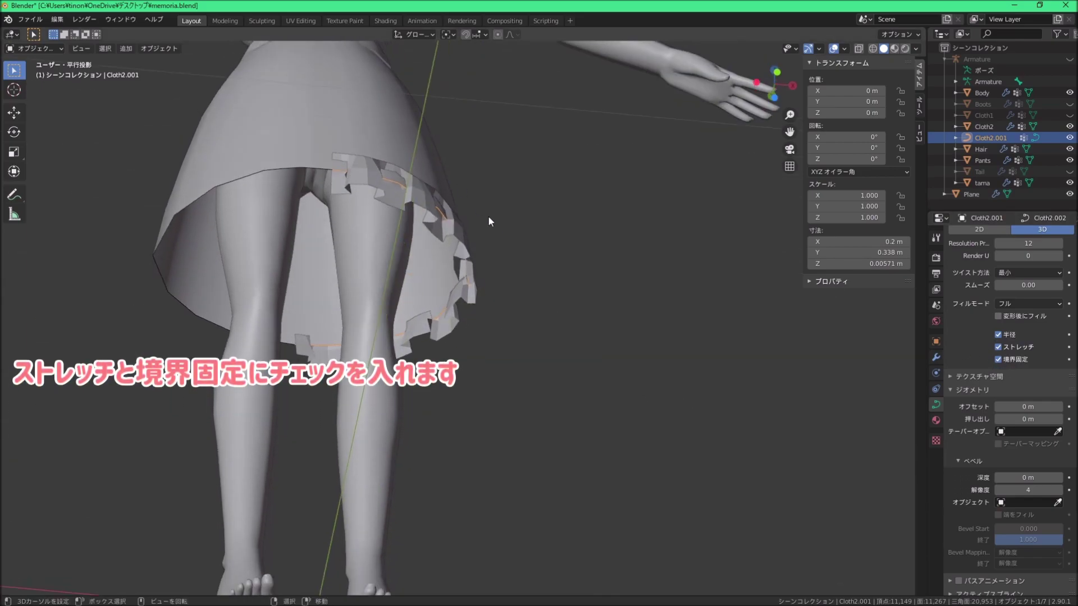
middle_drag(488, 221, 301, 327)
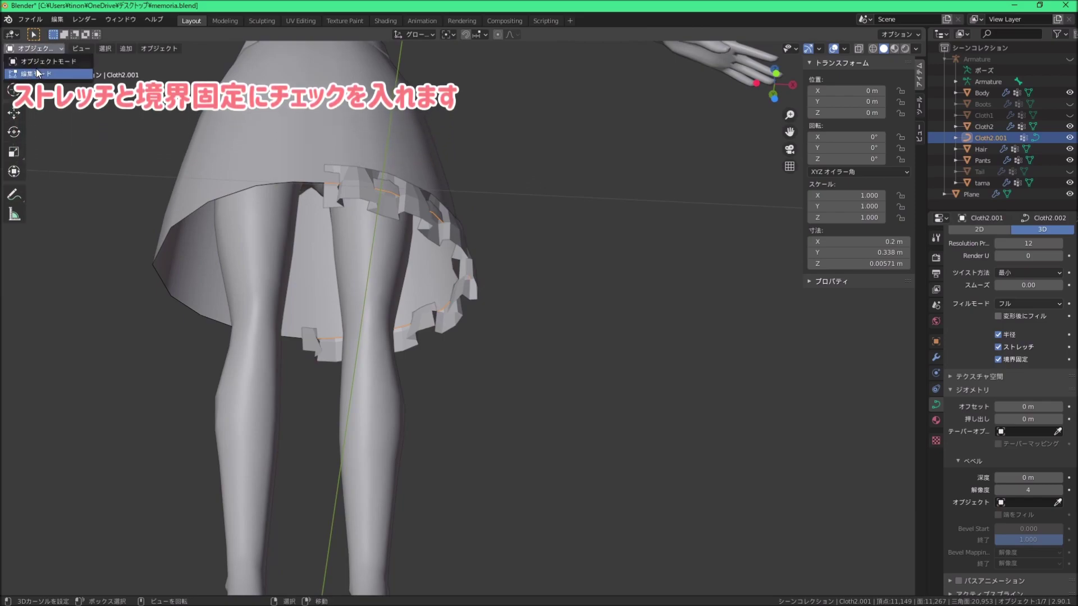
Step: Inspect the curve's end point in Edit Mode, then return to Object Mode and select the frill Plane
key(Tab)
mouse_move(349, 191)
middle_down()
mouse_move(402, 187)
mouse_move(420, 230)
middle_up()
click(375, 191)
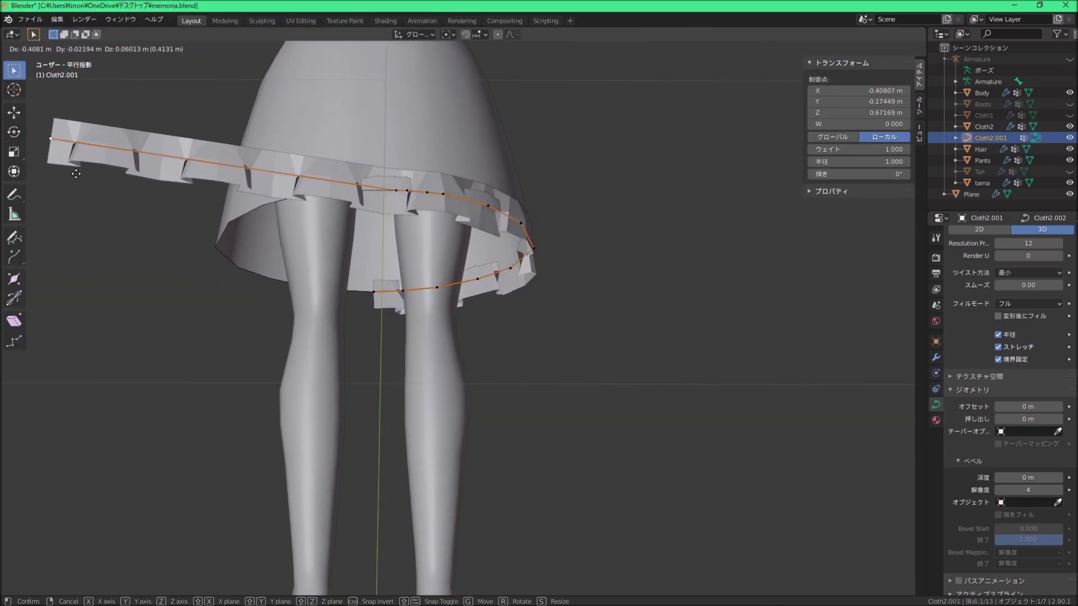
right_click(236, 210)
middle_drag(236, 210, 243, 166)
click(47, 61)
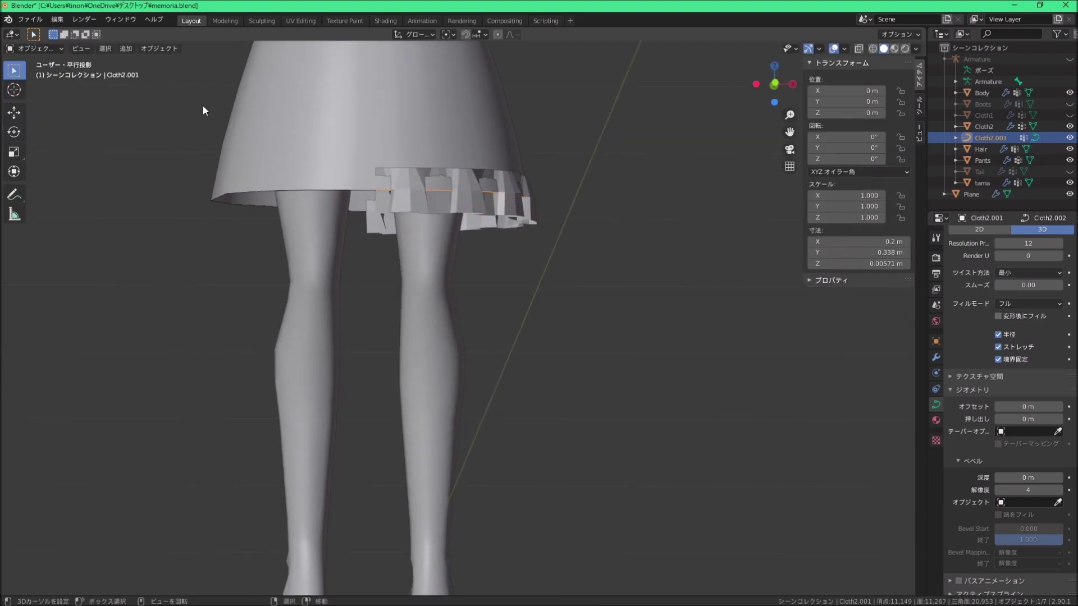
mouse_move(487, 282)
middle_down()
mouse_move(474, 247)
mouse_move(470, 298)
mouse_move(486, 267)
mouse_move(647, 213)
middle_up()
click(474, 247)
scroll(466, 303, down, 2)
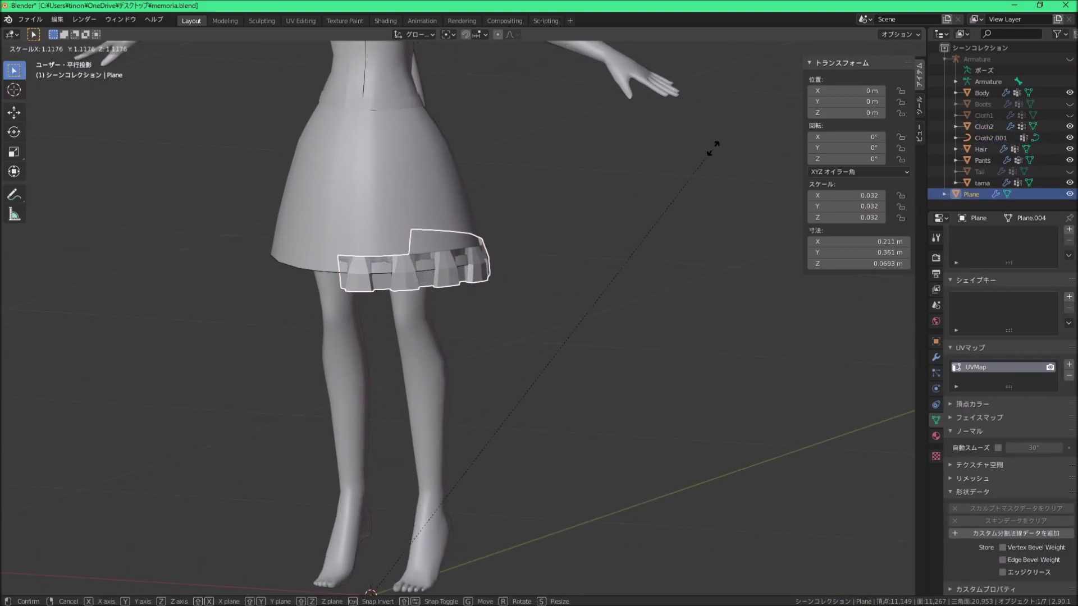
Step: Scale the frill Plane down to 0.718
key(Escape)
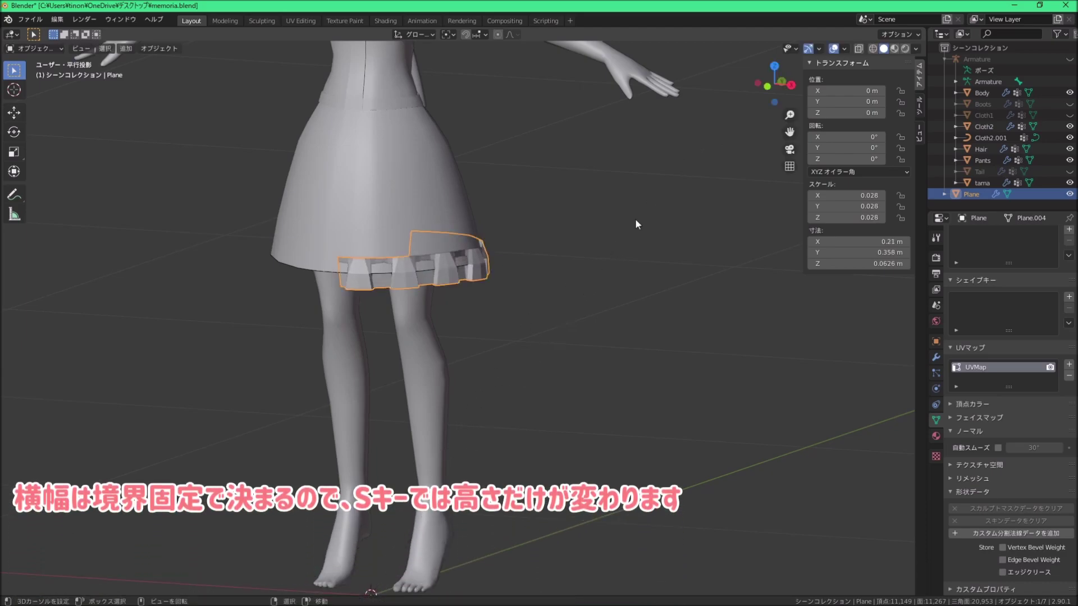
middle_drag(637, 224, 494, 282)
key(s)
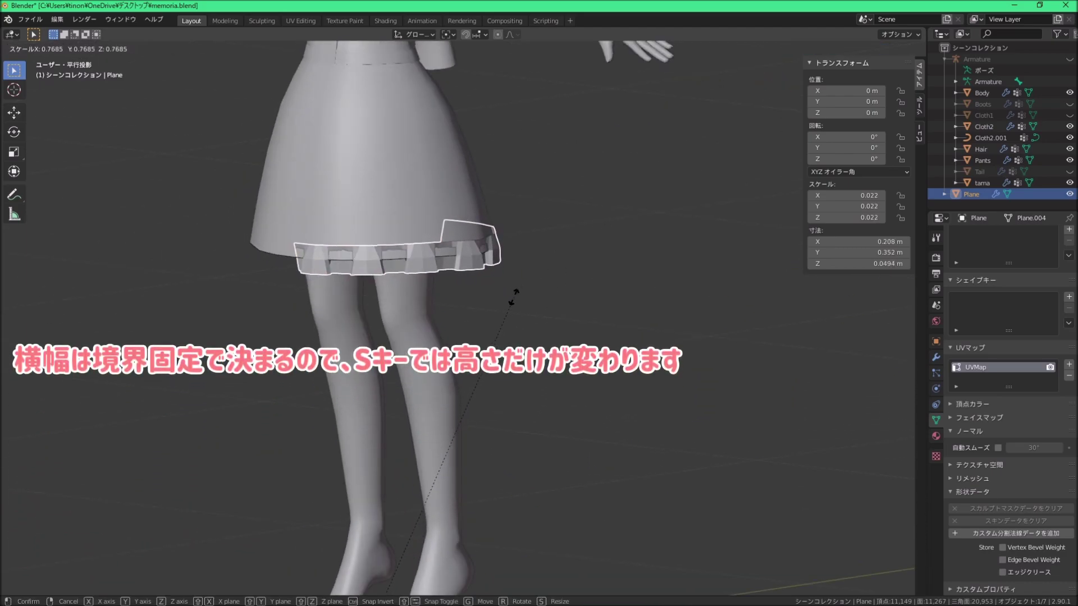
click(485, 314)
mouse_move(485, 314)
middle_down()
mouse_move(464, 244)
mouse_move(438, 266)
mouse_move(524, 295)
middle_up()
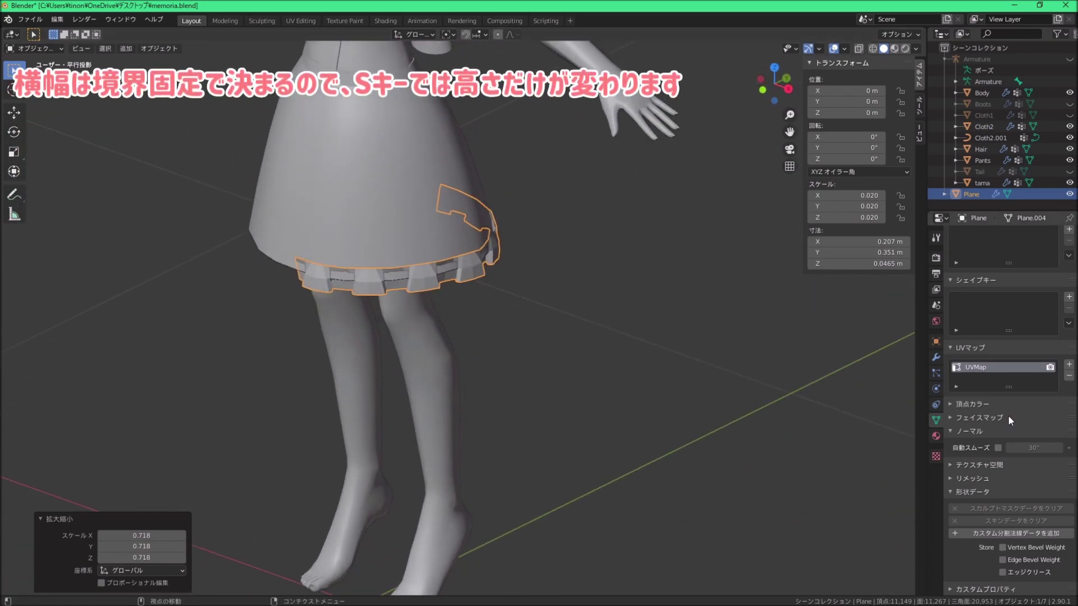
Step: Set the frill's Array count to 10 and rescale the Plane to 0.026
click(936, 358)
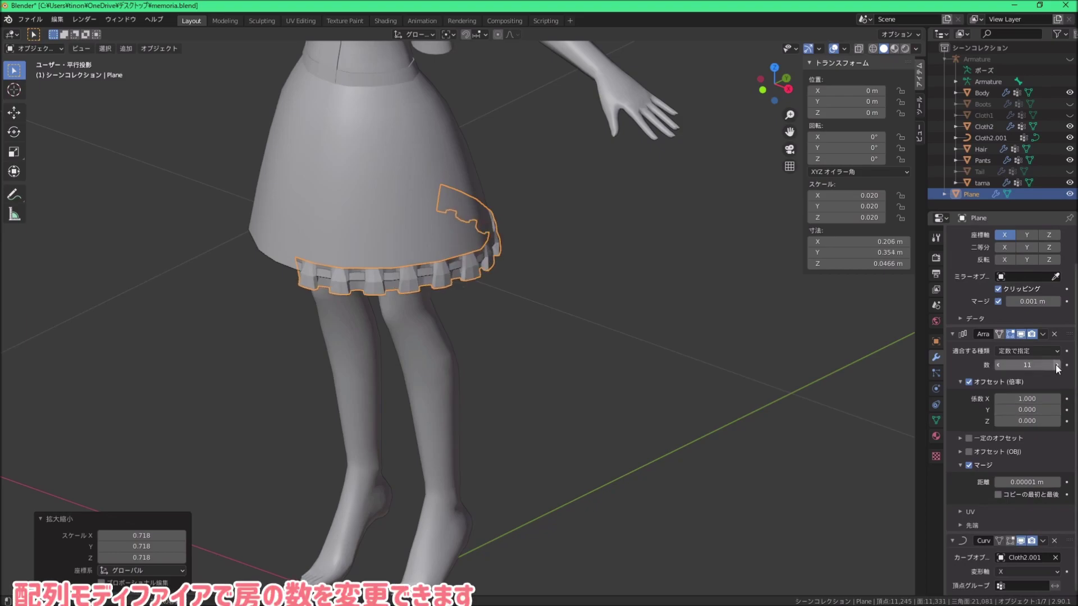
click(1057, 366)
click(1057, 366)
mouse_move(487, 365)
middle_down()
mouse_move(386, 349)
mouse_move(377, 291)
mouse_move(535, 292)
middle_up()
click(999, 366)
click(999, 366)
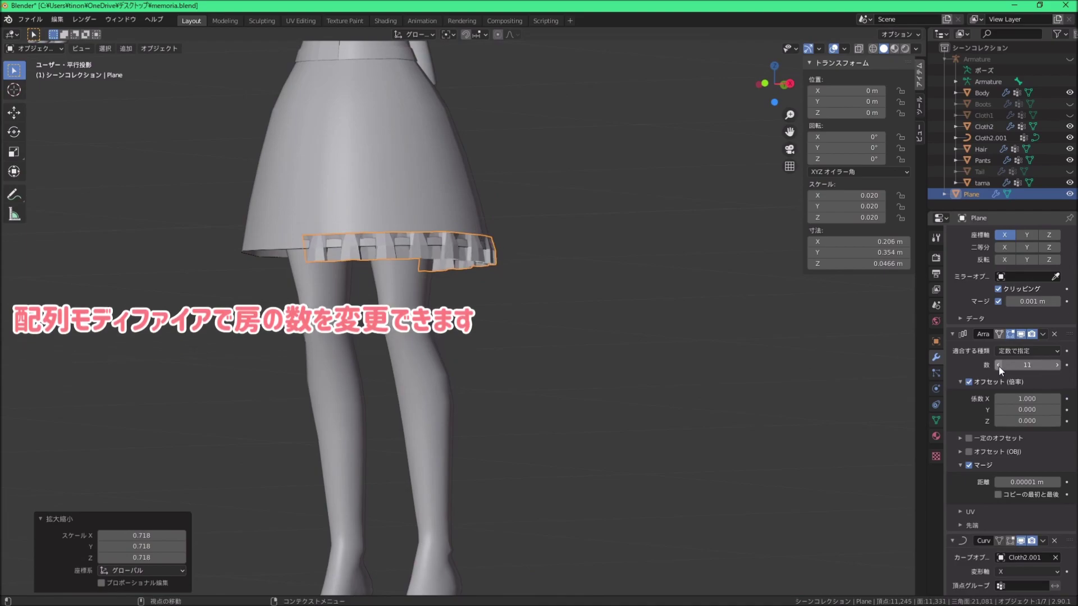
mouse_move(534, 387)
middle_down()
mouse_move(376, 412)
mouse_move(406, 398)
middle_up()
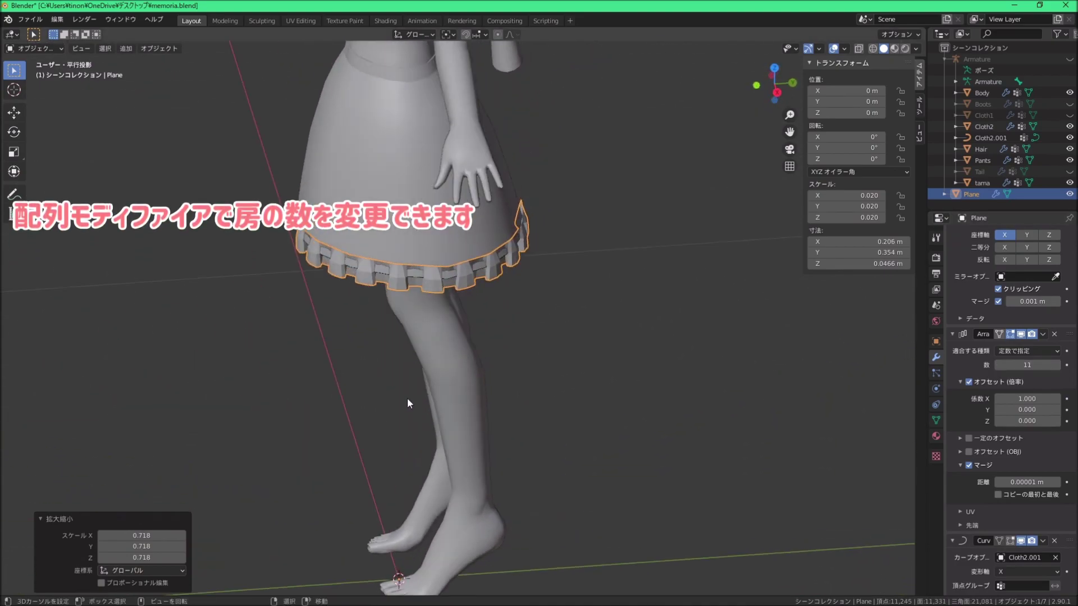
click(998, 365)
middle_drag(534, 368, 530, 331)
key(s)
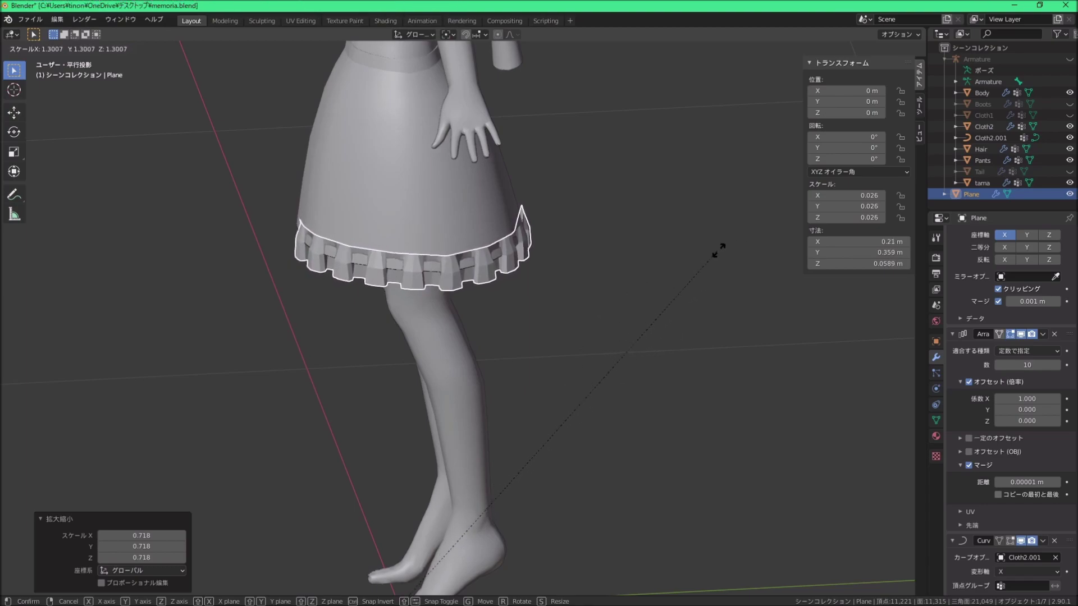
mouse_move(413, 344)
middle_down()
mouse_move(550, 302)
mouse_move(554, 312)
middle_up()
scroll(550, 302, up, 3)
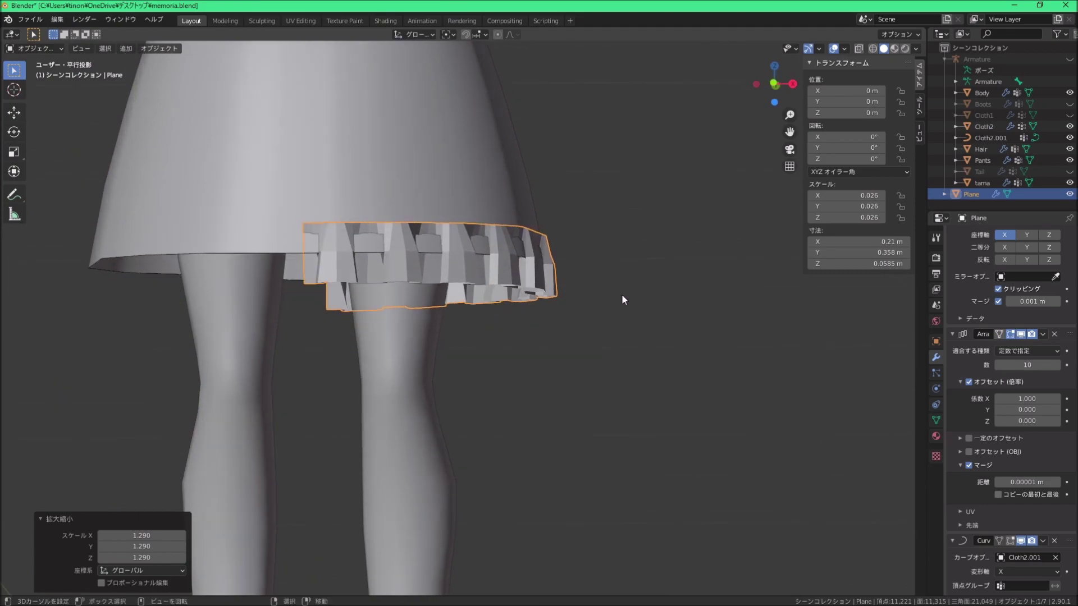
Step: Move the frill vertically along Z so it slightly overlaps the skirt
key(g)
key(z)
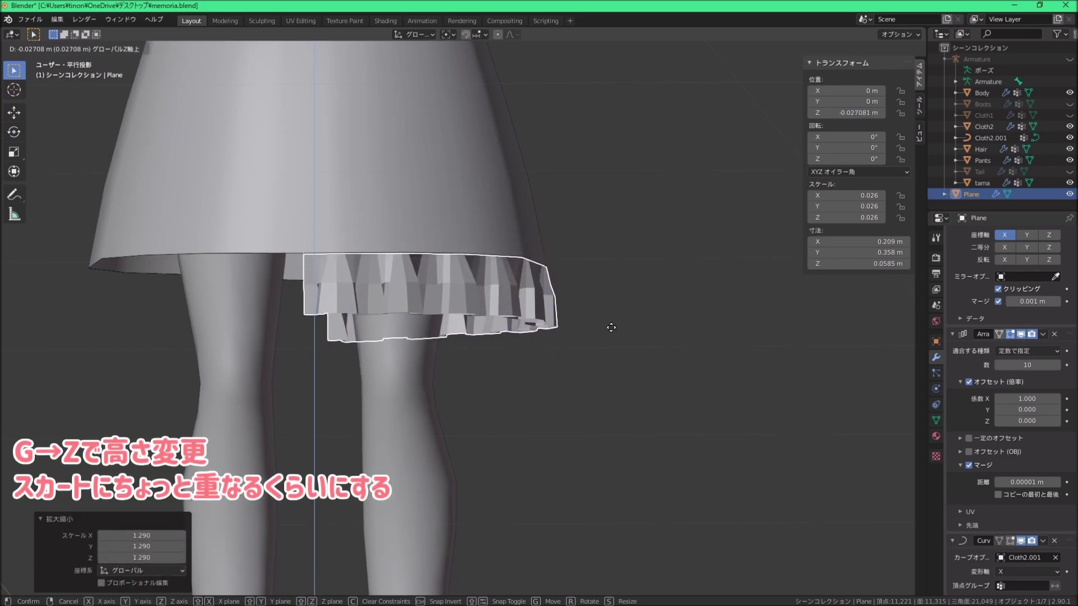
click(617, 350)
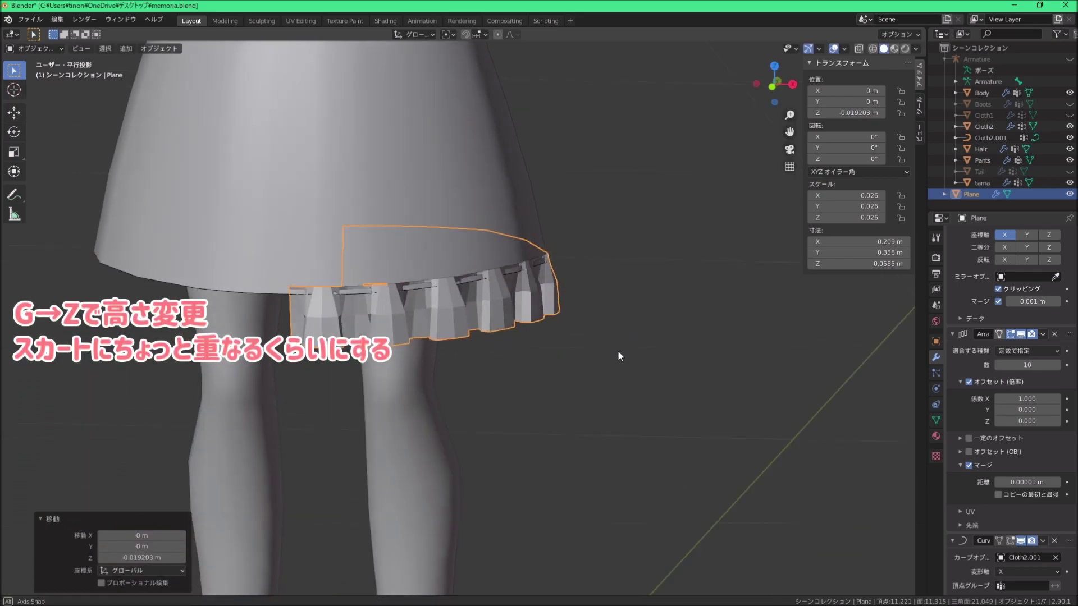
mouse_move(617, 350)
middle_down()
mouse_move(453, 326)
mouse_move(435, 339)
mouse_move(572, 328)
mouse_move(609, 339)
mouse_move(584, 378)
mouse_move(566, 259)
middle_up()
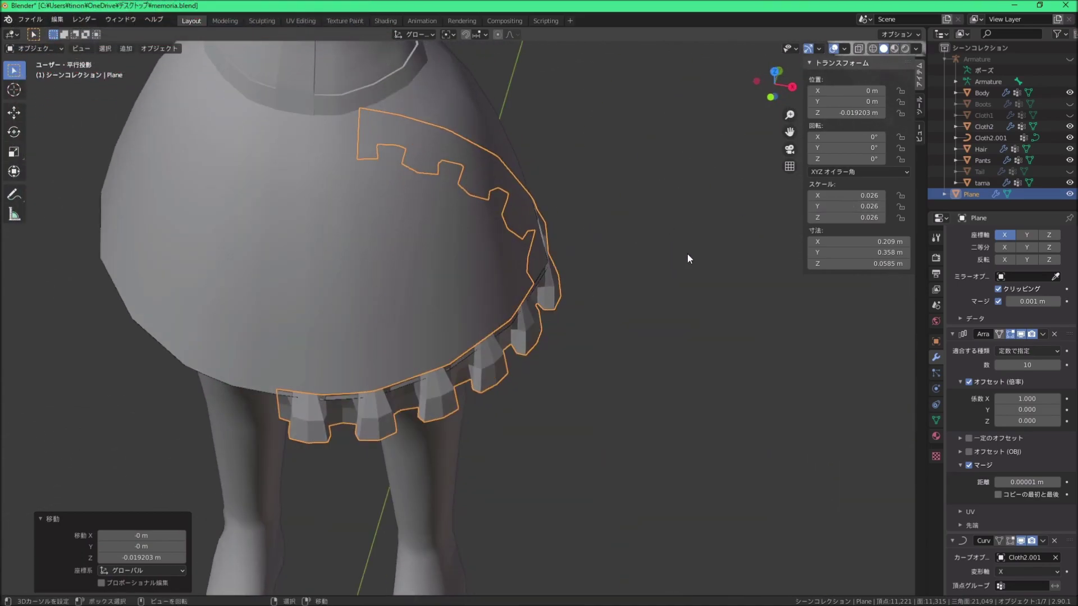
middle_drag(688, 257, 535, 302)
Step: Slide the frill along Y to -0.005821 m so it hugs the skirt hem
key(g)
key(y)
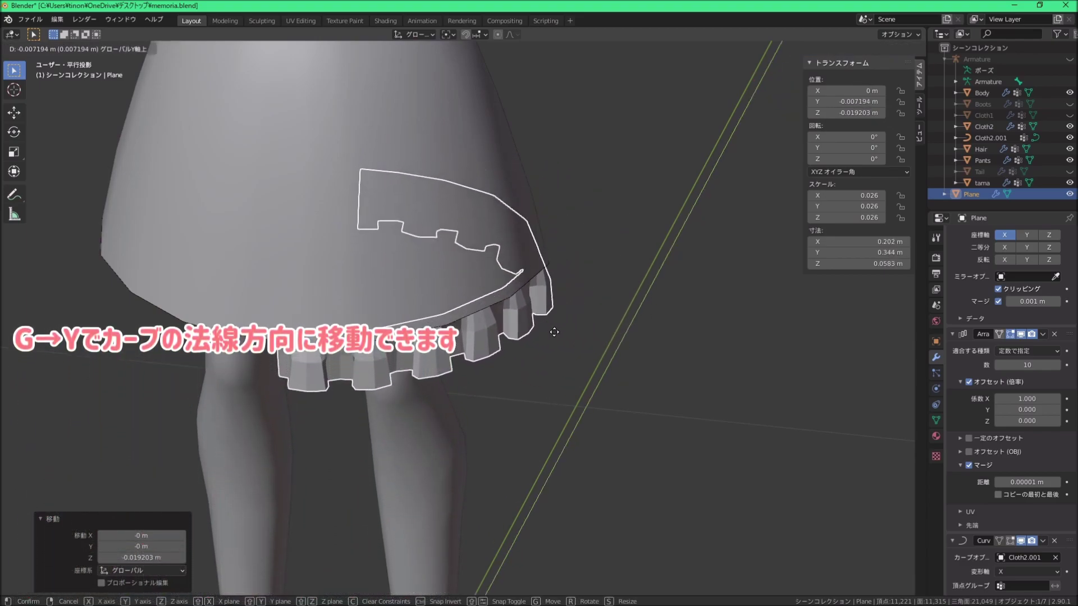
click(555, 331)
mouse_move(555, 331)
middle_down()
mouse_move(496, 211)
mouse_move(490, 246)
mouse_move(511, 295)
middle_up()
key(Tab)
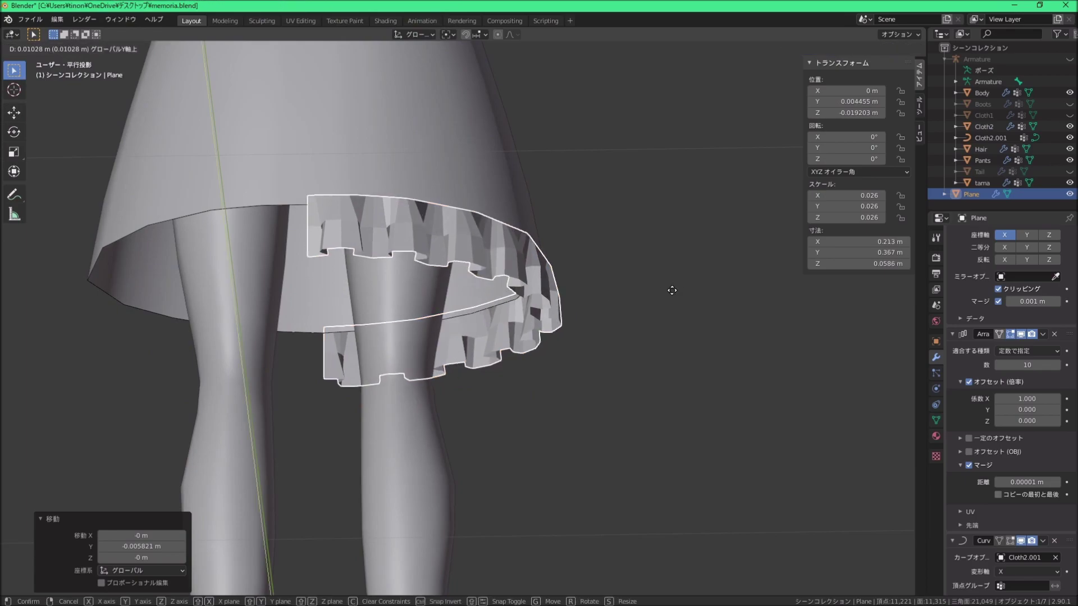
key(Tab)
scroll(554, 310, down, 4)
scroll(552, 277, down, 2)
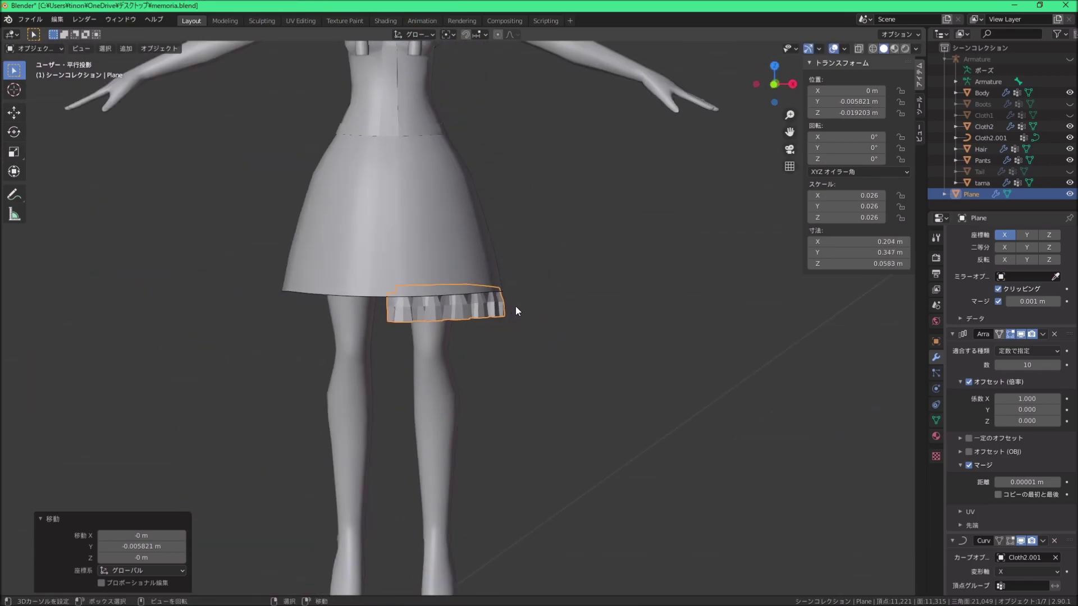
scroll(493, 317, up, 5)
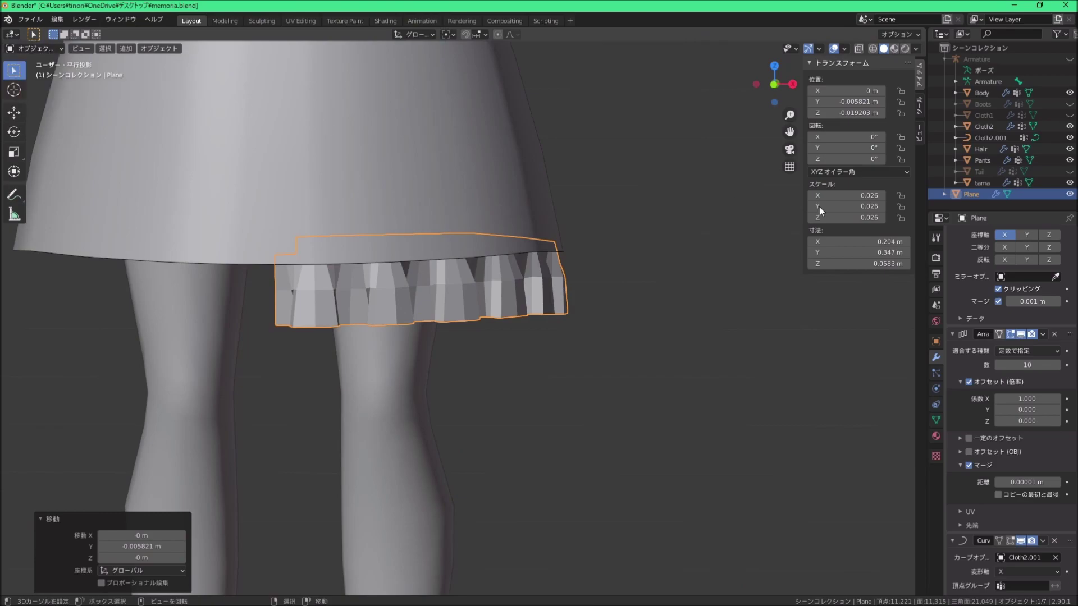
Step: Select the Cloth2.001 guide curve and switch it into Edit Mode
click(984, 138)
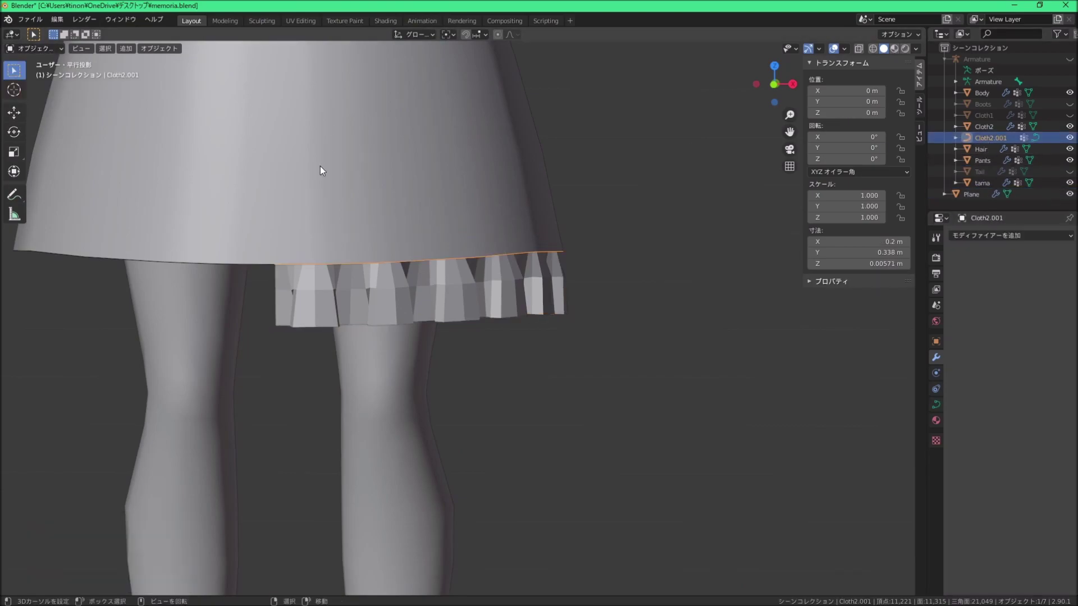
click(39, 49)
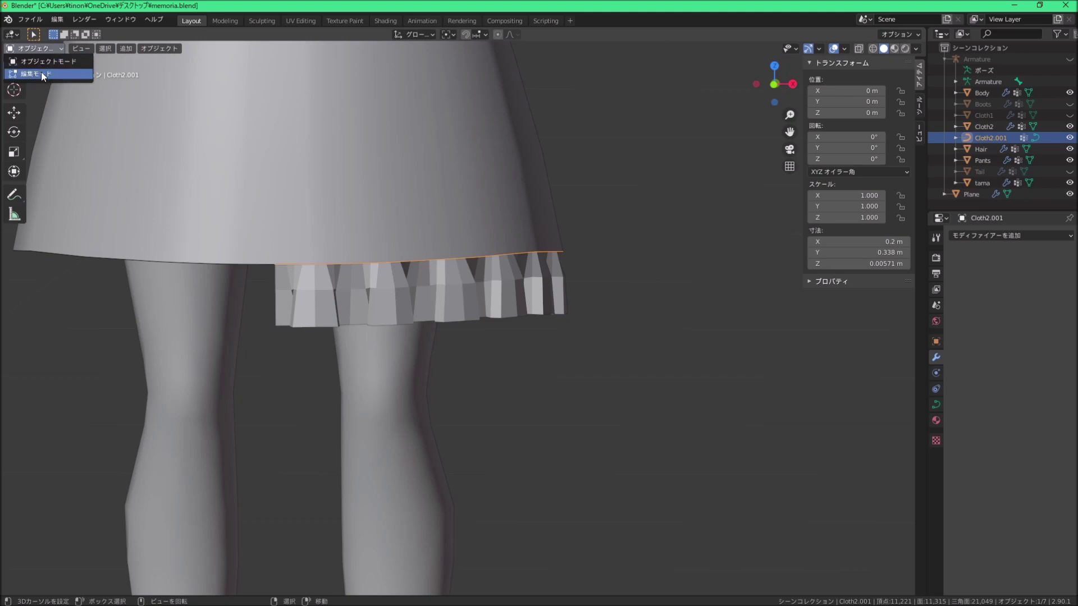
click(42, 74)
mouse_move(499, 284)
middle_down()
mouse_move(674, 255)
mouse_move(612, 288)
mouse_move(602, 272)
middle_up()
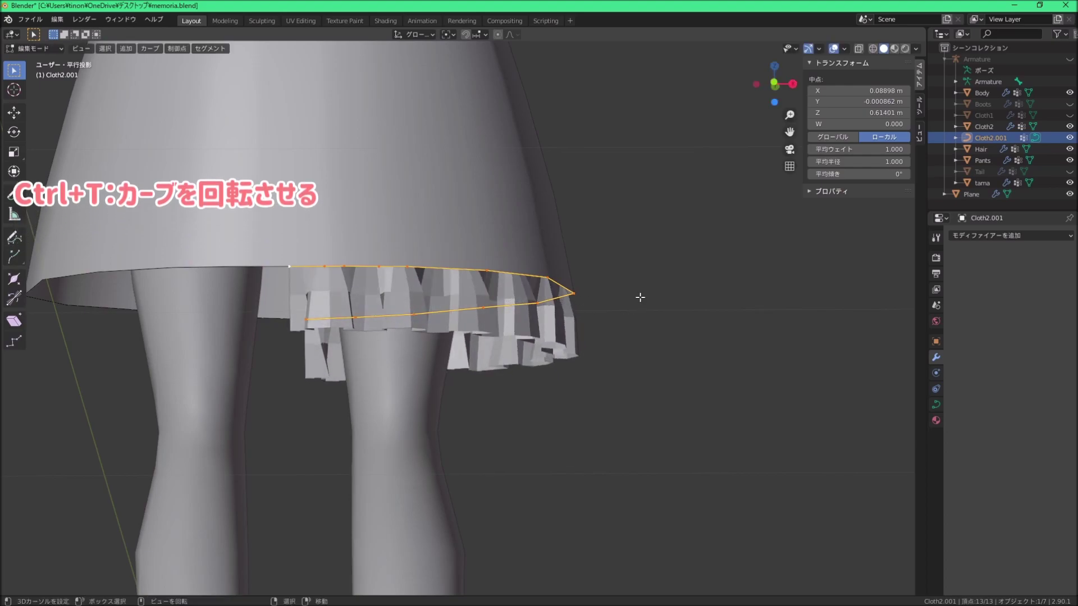
key(Escape)
middle_drag(640, 296, 565, 288)
Step: Tilt the curve points by 7.71°, then return to Object Mode and select the frill Plane
key(ctrl+t)
click(676, 306)
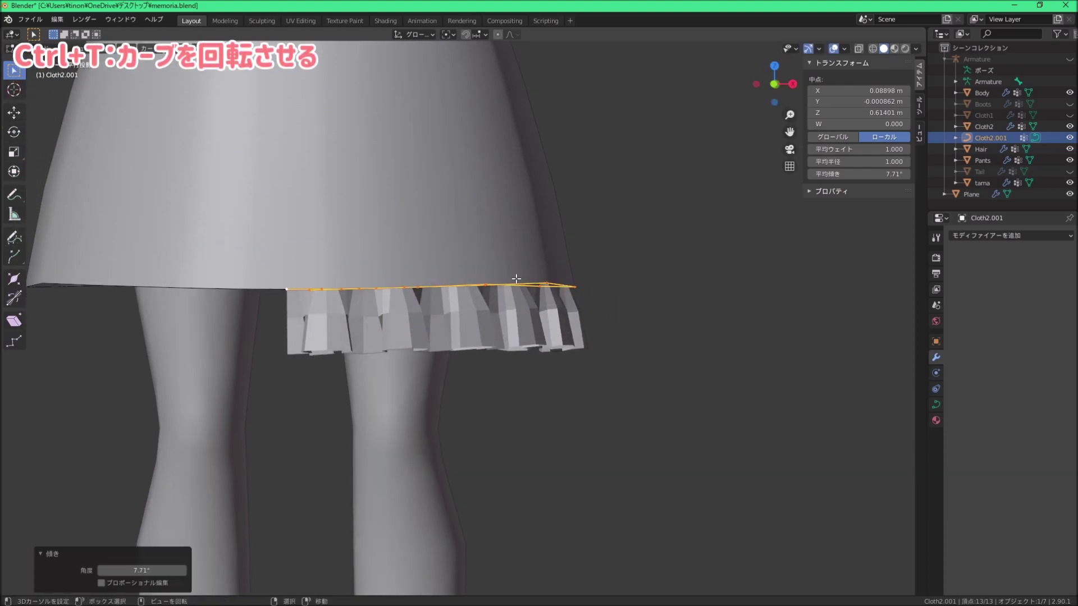
middle_drag(676, 306, 527, 273)
scroll(527, 272, down, 5)
middle_drag(337, 196, 177, 141)
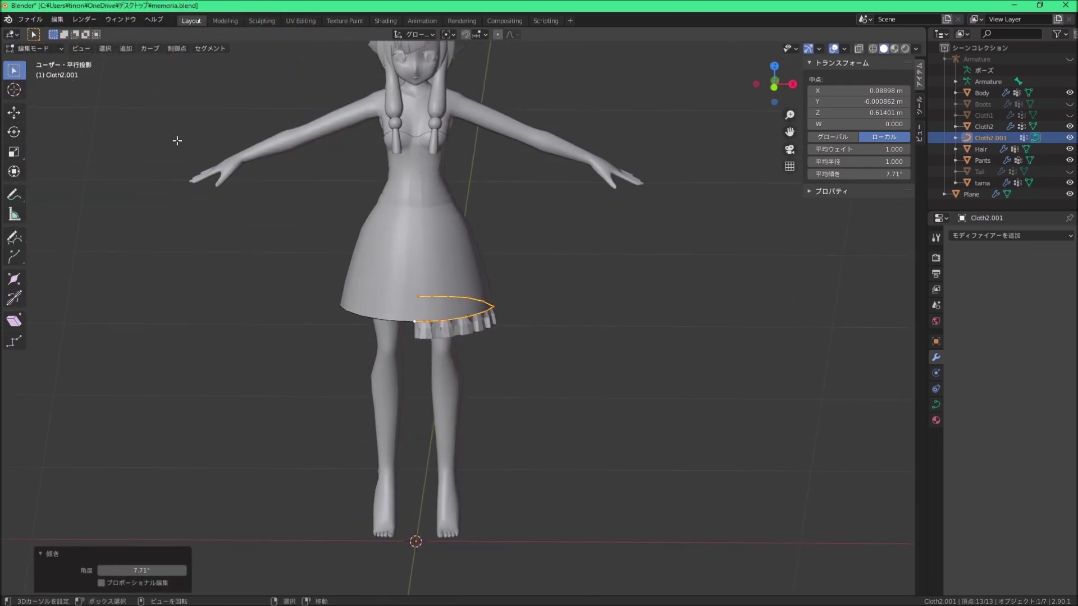
click(51, 59)
mouse_move(567, 324)
middle_down()
mouse_move(514, 282)
mouse_move(475, 269)
mouse_move(443, 328)
mouse_move(308, 329)
middle_up()
click(446, 327)
middle_drag(409, 324, 436, 279)
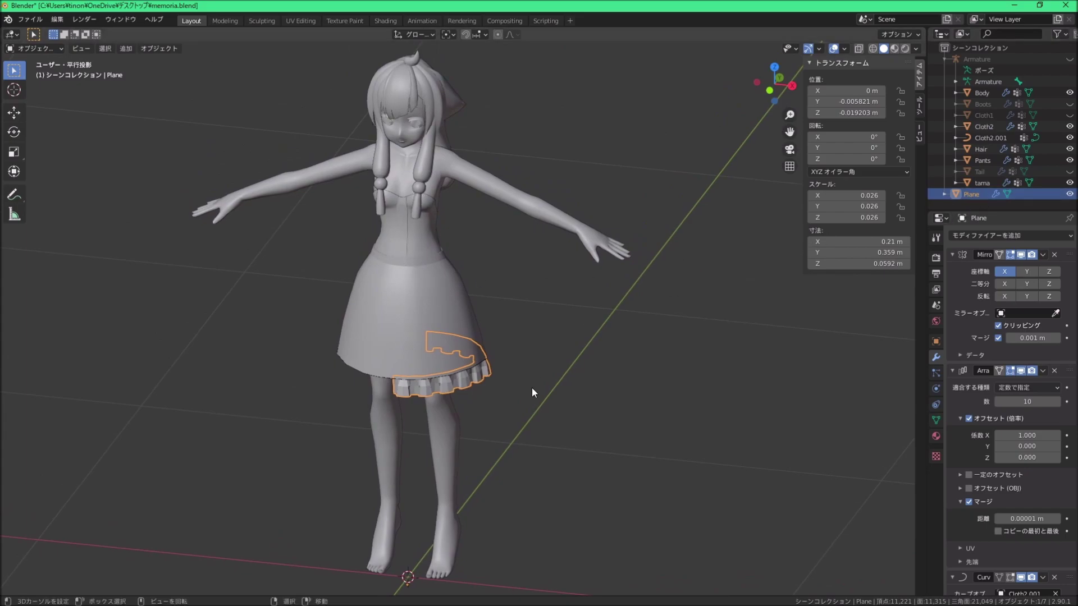
Step: Duplicate the frill in place as a spare copy
key(shift+d)
right_click(612, 415)
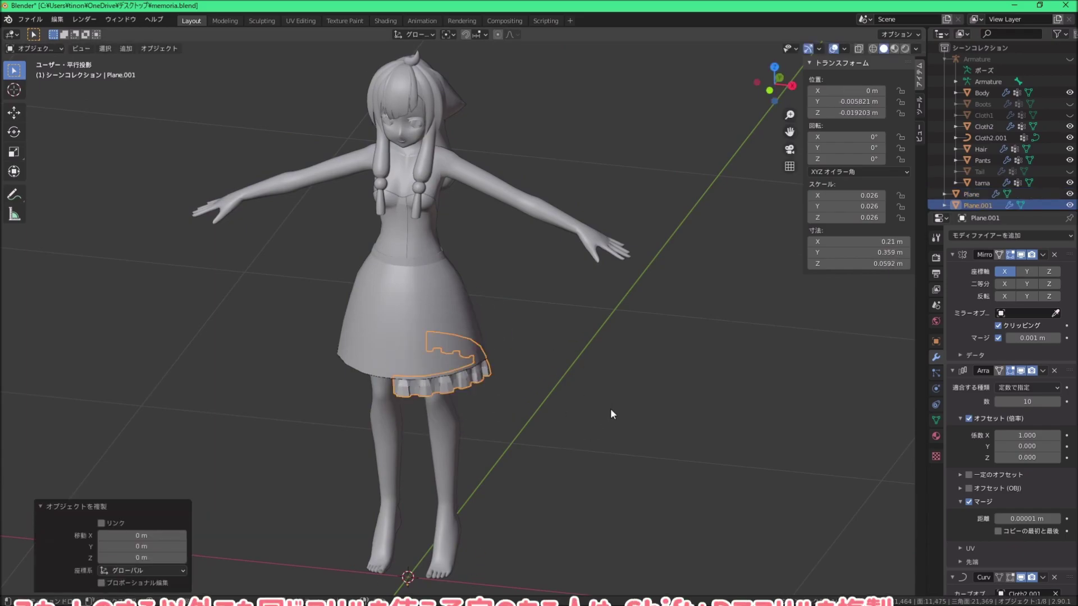
middle_drag(516, 359, 540, 365)
scroll(536, 338, up, 3)
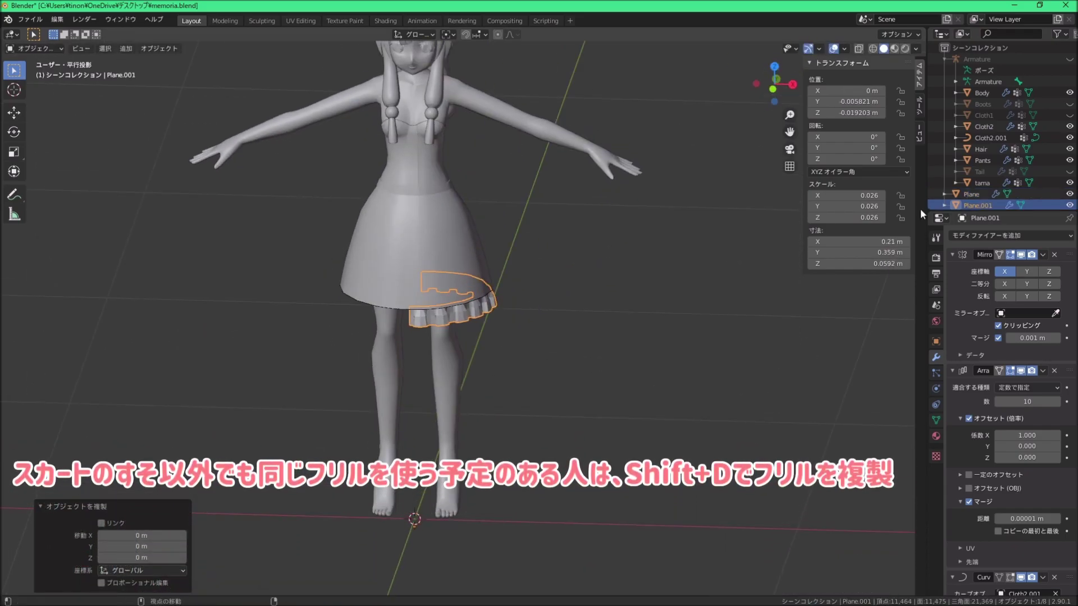
Step: Apply the original Plane's Mirror, Array and Curve modifiers in that order
click(972, 193)
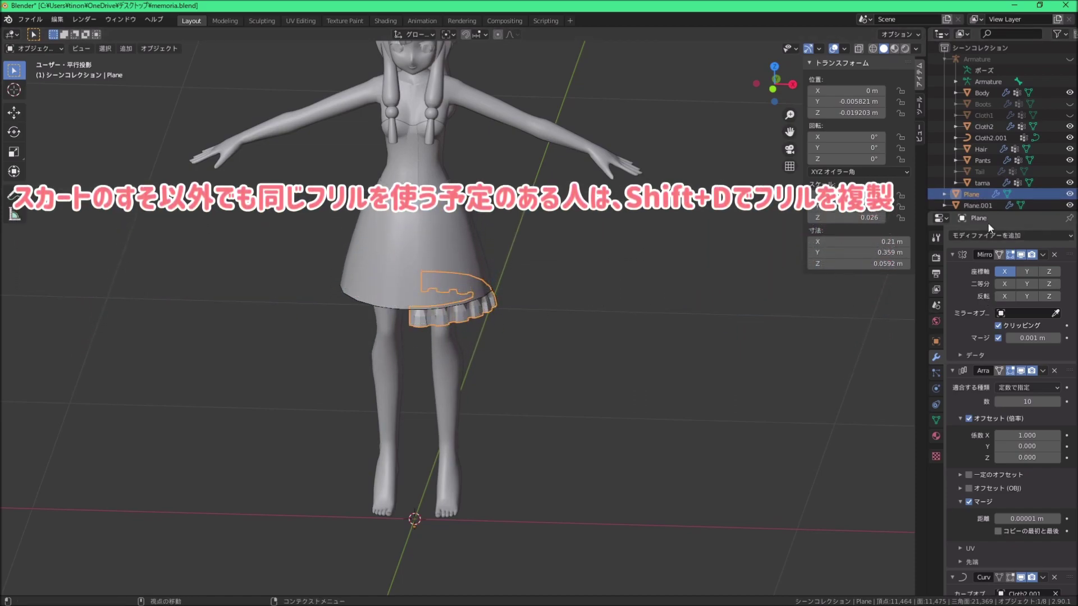
click(1043, 255)
click(1012, 268)
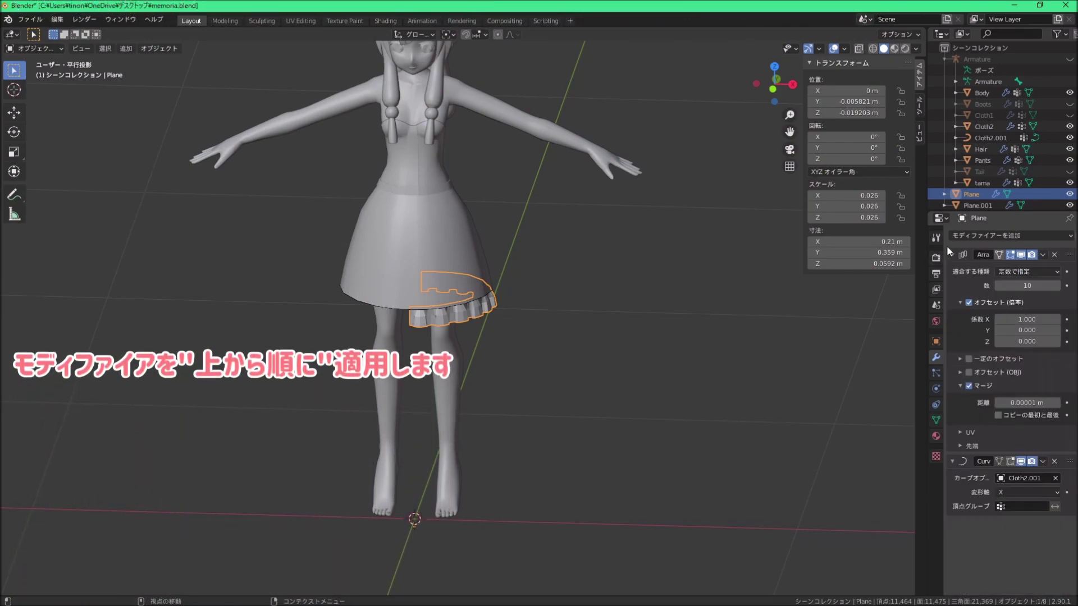
click(1041, 254)
click(1011, 268)
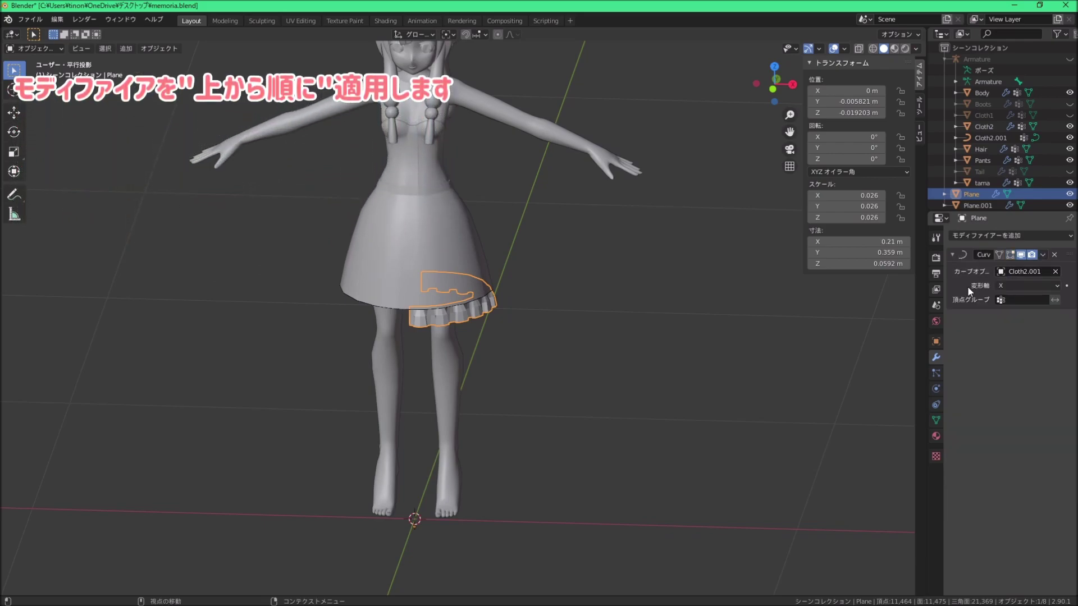
click(1045, 255)
click(1002, 268)
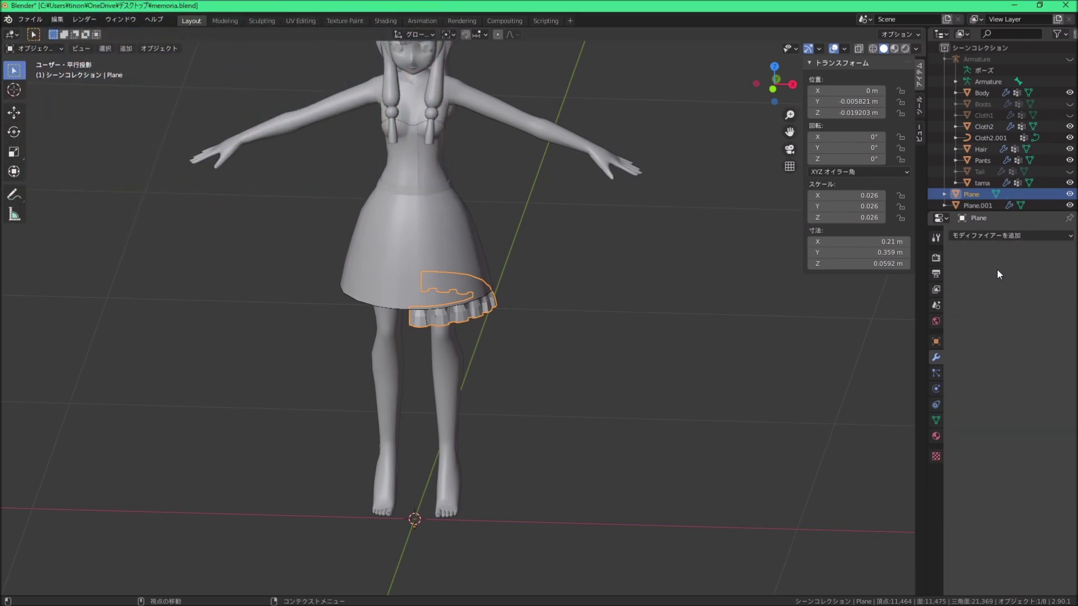
Step: Switch the applied frill into Edit Mode and inspect the baked ruffle geometry
click(34, 48)
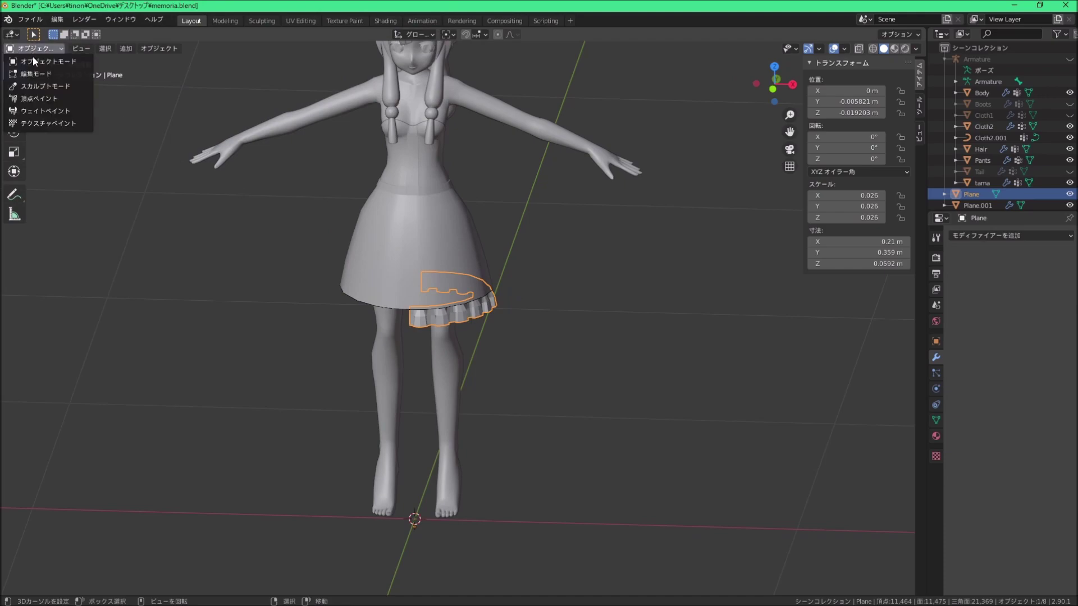
click(33, 73)
scroll(587, 297, up, 7)
middle_drag(587, 297, 492, 273)
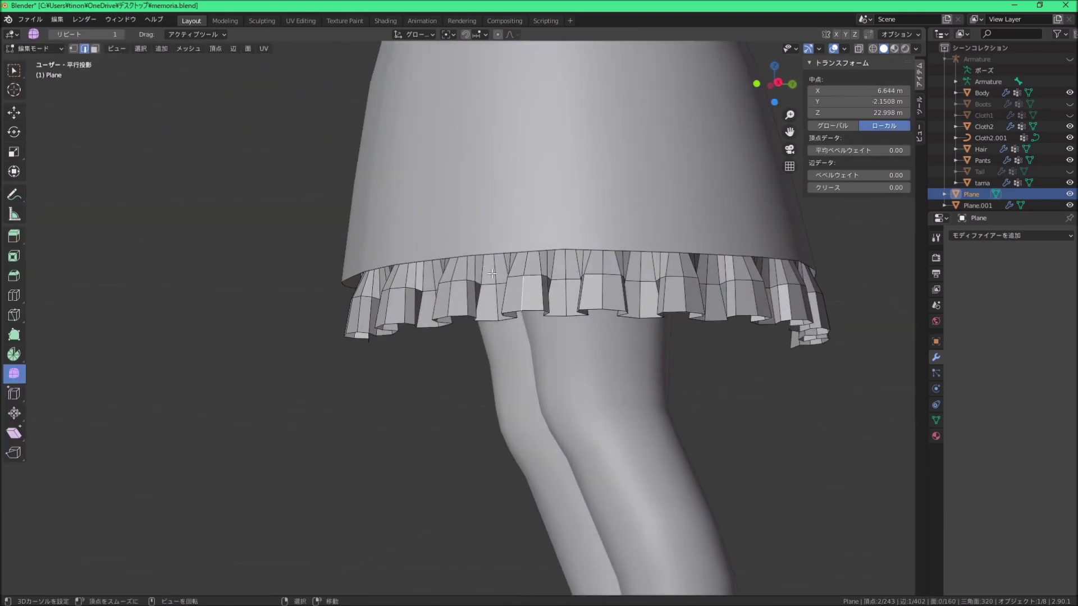
click(574, 298)
shift+middle_drag(573, 298, 490, 307)
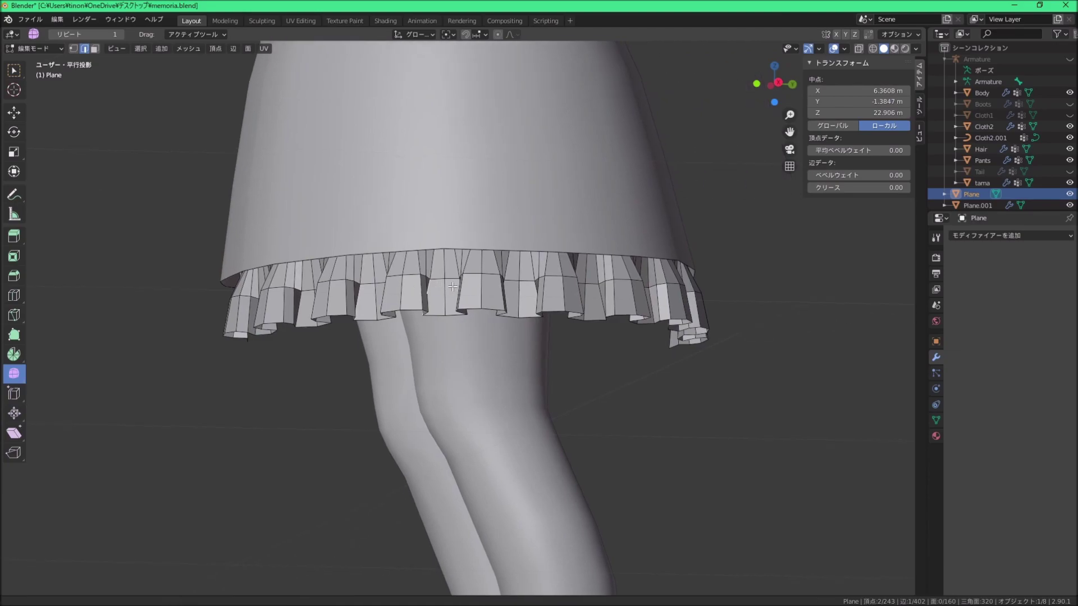
right_click(580, 295)
scroll(580, 294, down, 5)
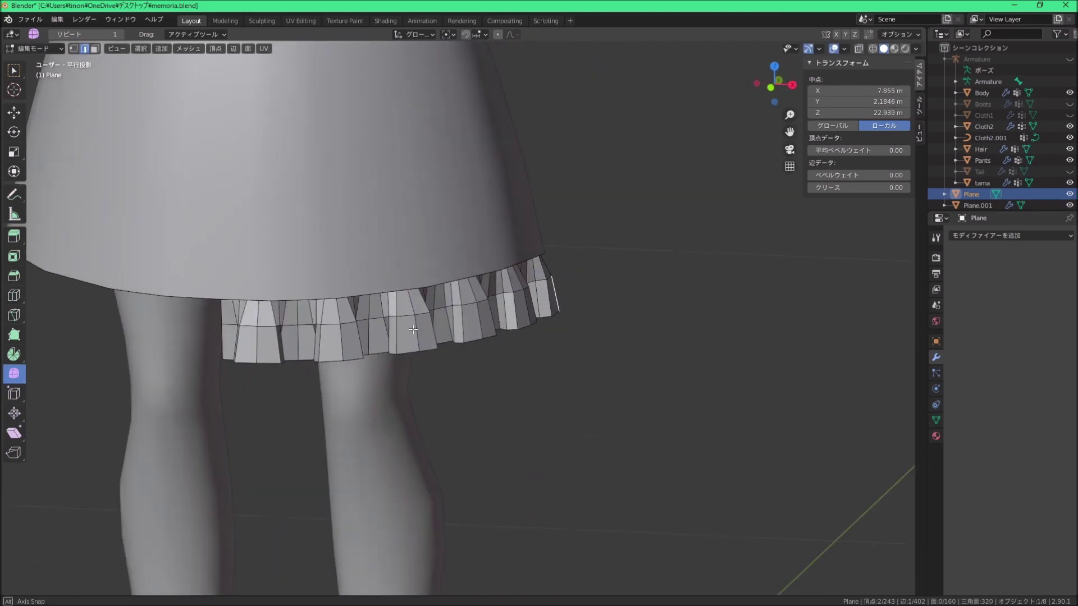
scroll(580, 295, down, 2)
mouse_move(580, 295)
middle_down()
mouse_move(460, 236)
mouse_move(421, 200)
mouse_move(376, 389)
middle_up()
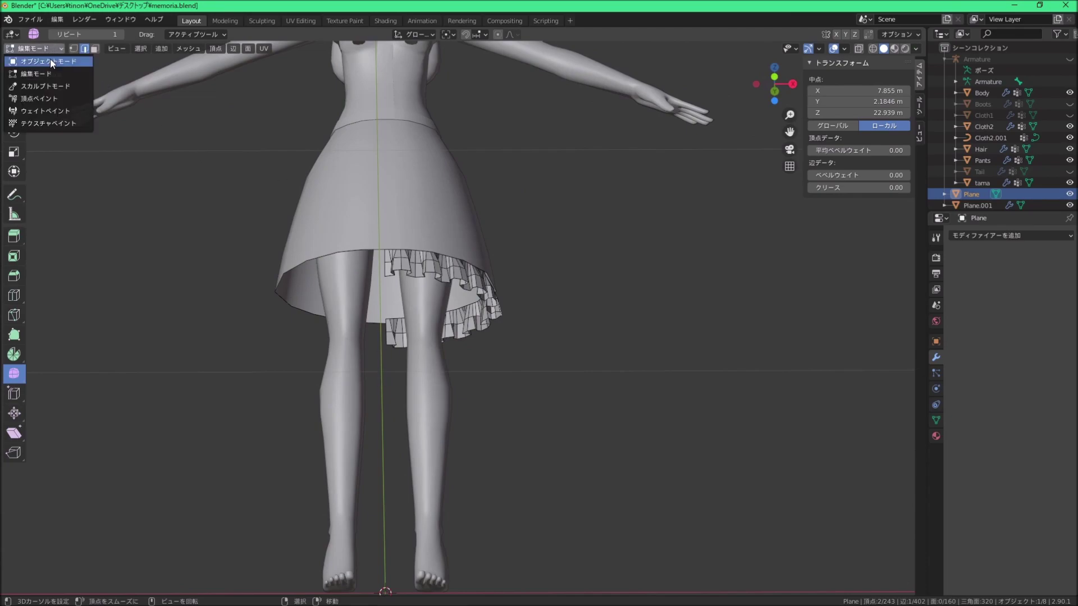
Step: Join the applied frill Plane into Cloth2 with Ctrl+J and hide the spare Plane.001
click(49, 60)
middle_drag(453, 259, 494, 298)
click(503, 303)
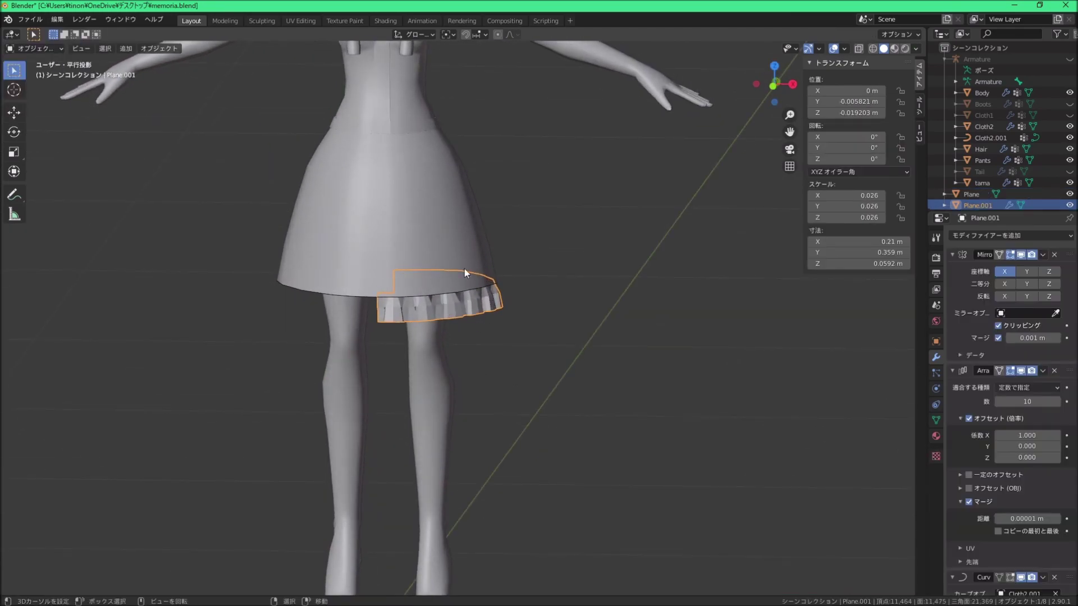
click(968, 195)
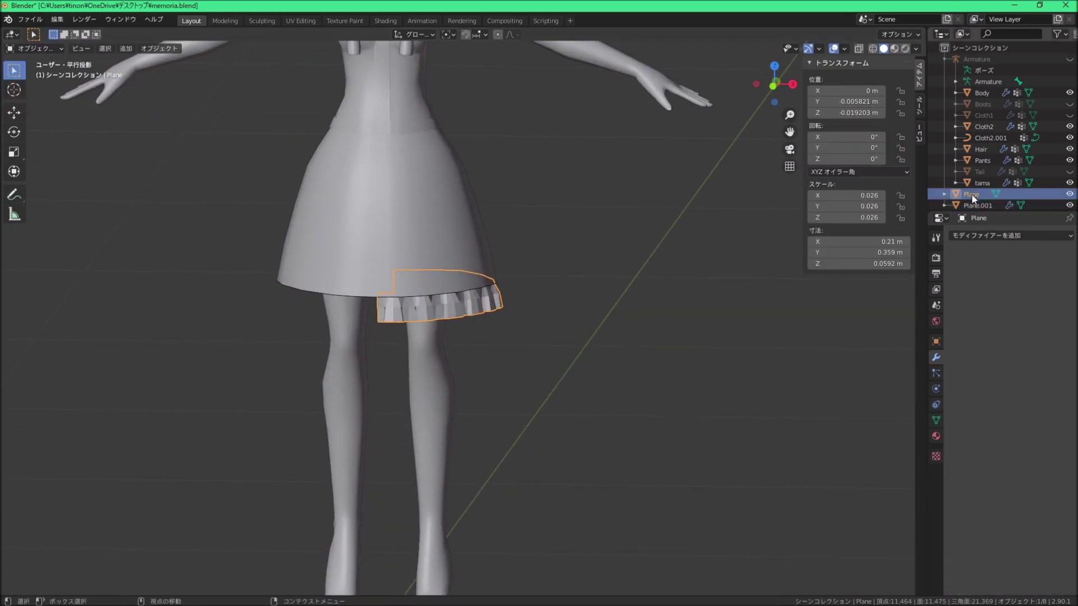
shift+click(462, 180)
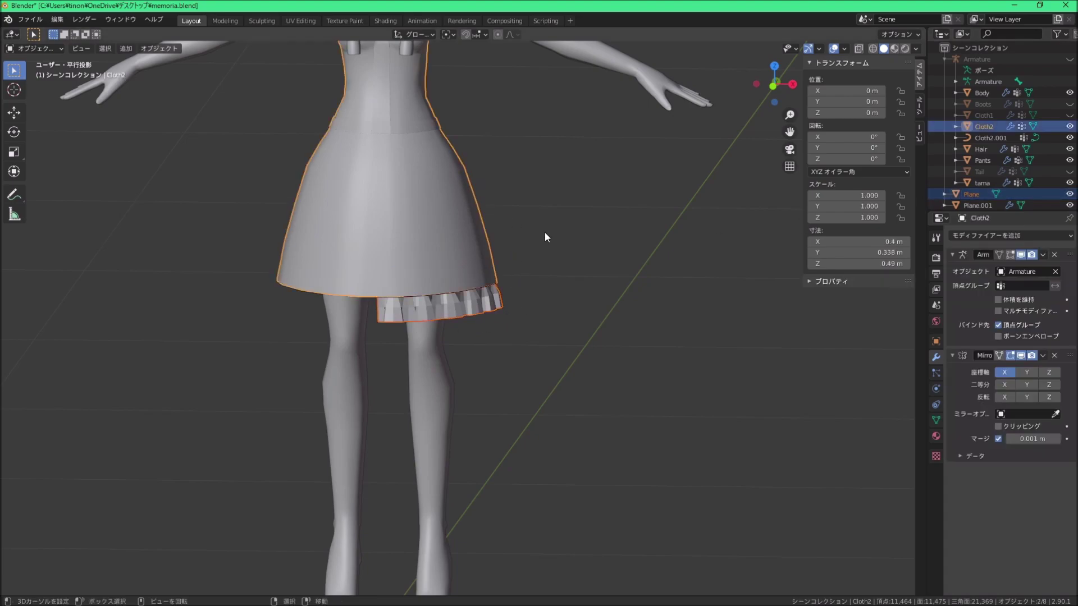
key(ctrl+j)
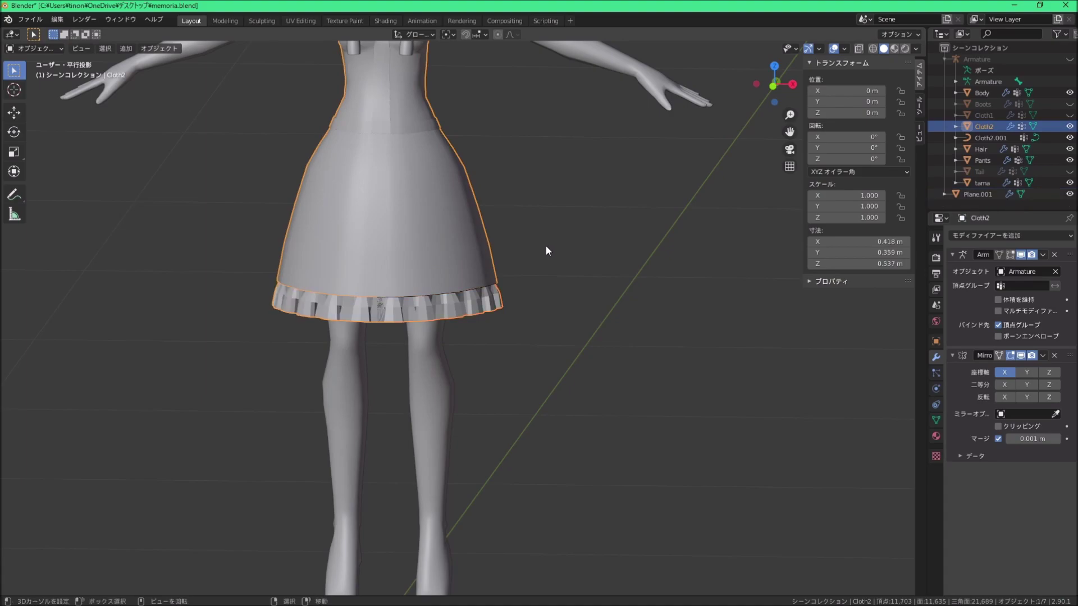
mouse_move(430, 258)
middle_down()
mouse_move(449, 239)
mouse_move(480, 310)
mouse_move(476, 197)
mouse_move(309, 309)
middle_up()
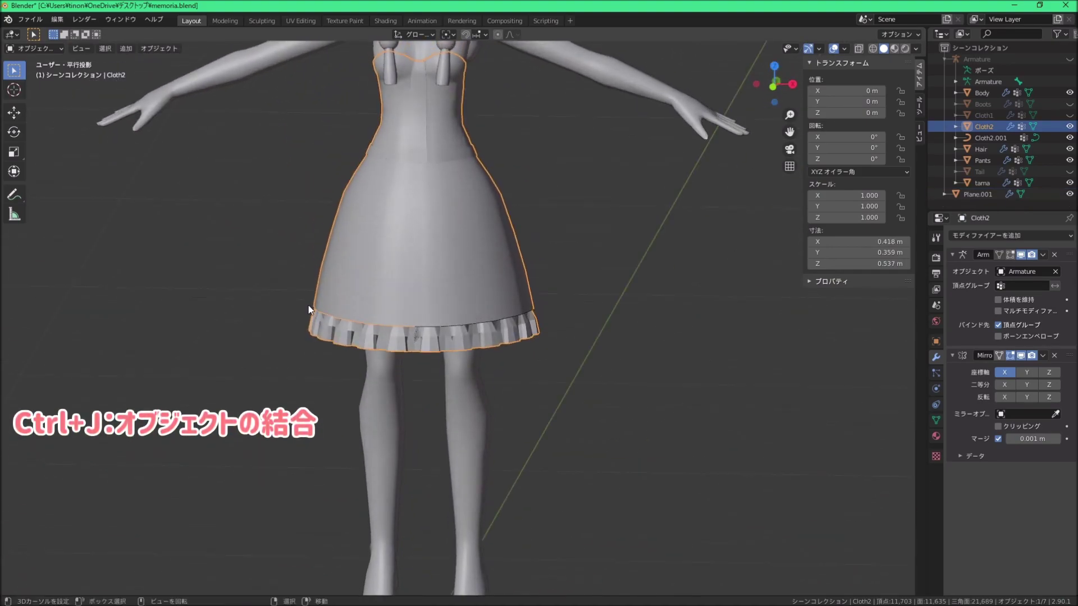
click(1069, 193)
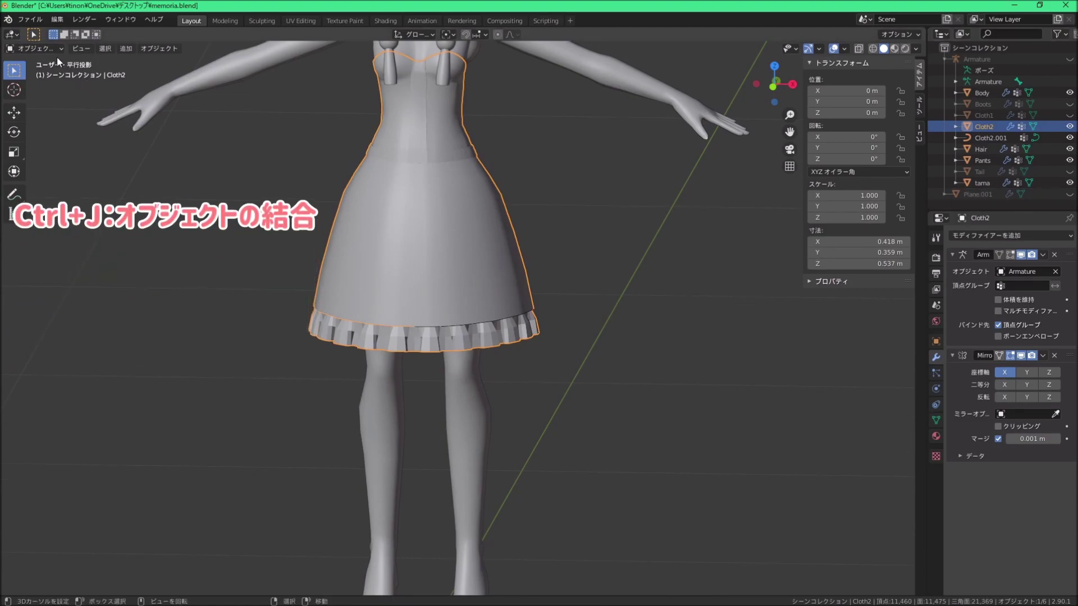
click(45, 48)
Step: Enter Edit Mode on Cloth2 and snap the first stray frill vertices onto the X=0 mirror line
click(48, 75)
scroll(301, 217, up, 3)
scroll(420, 308, up, 3)
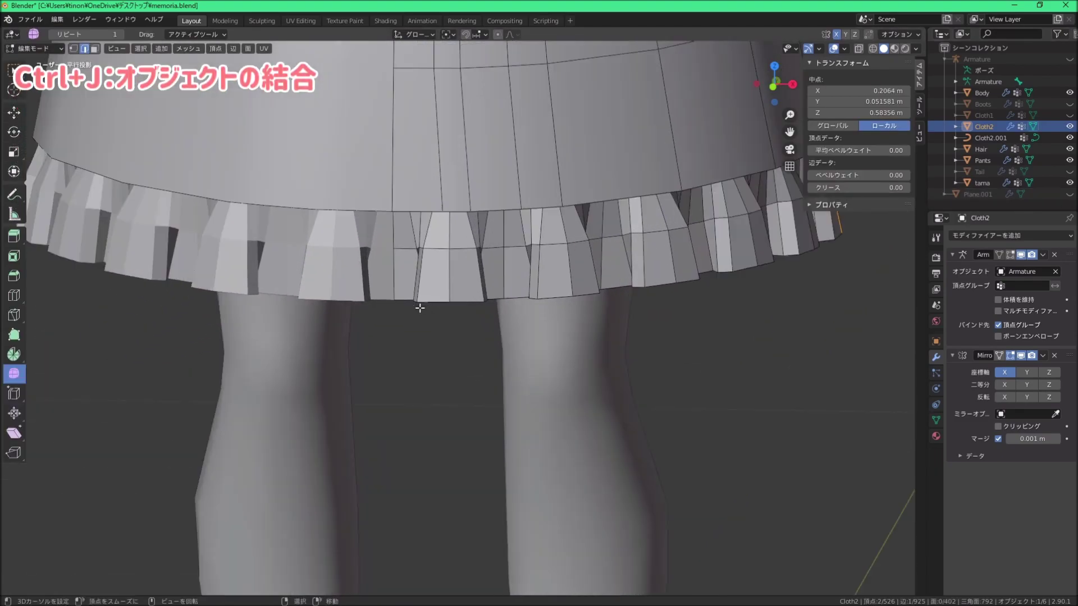
scroll(420, 307, up, 3)
scroll(520, 311, up, 1)
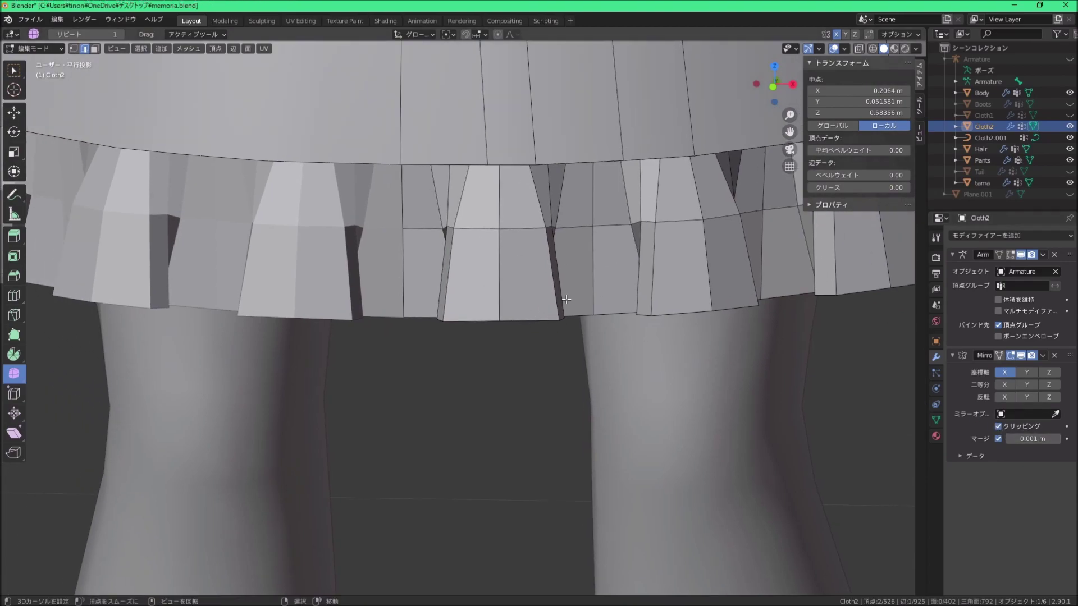
scroll(388, 272, up, 1)
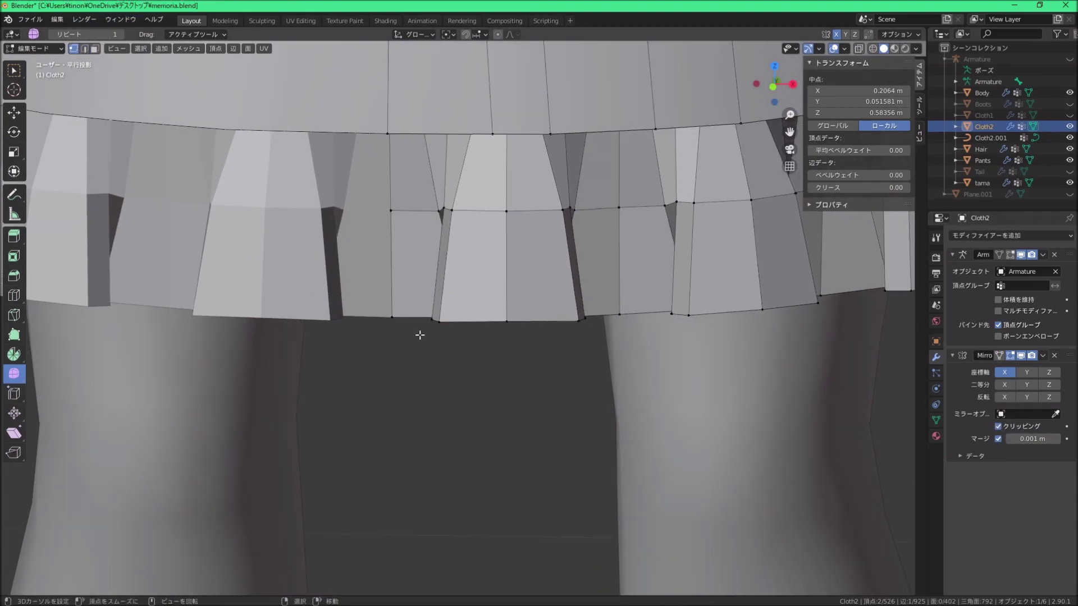
middle_drag(403, 330, 419, 323)
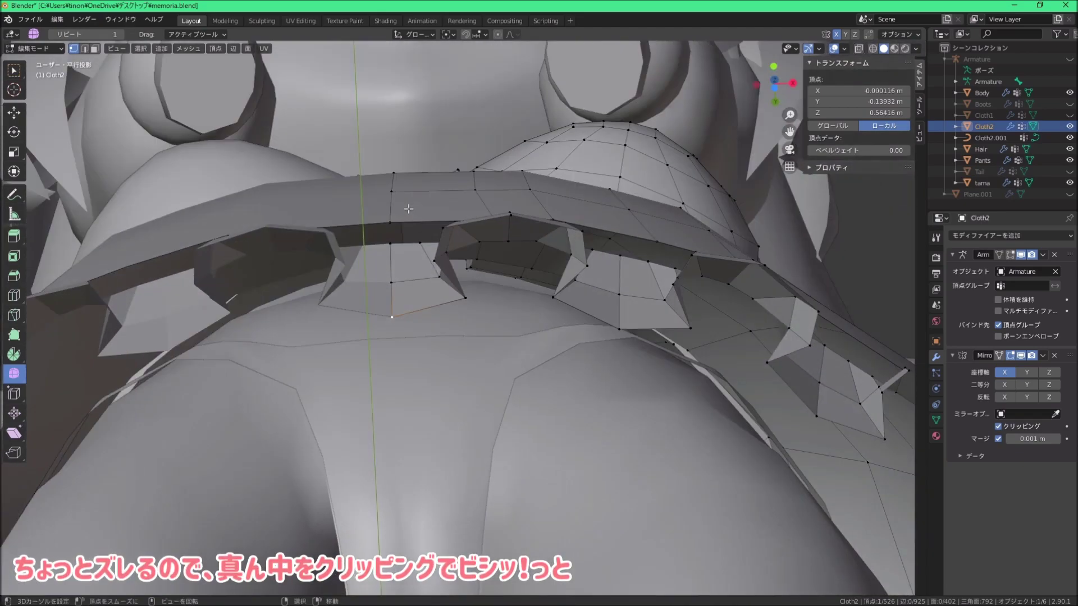
key(g)
click(421, 318)
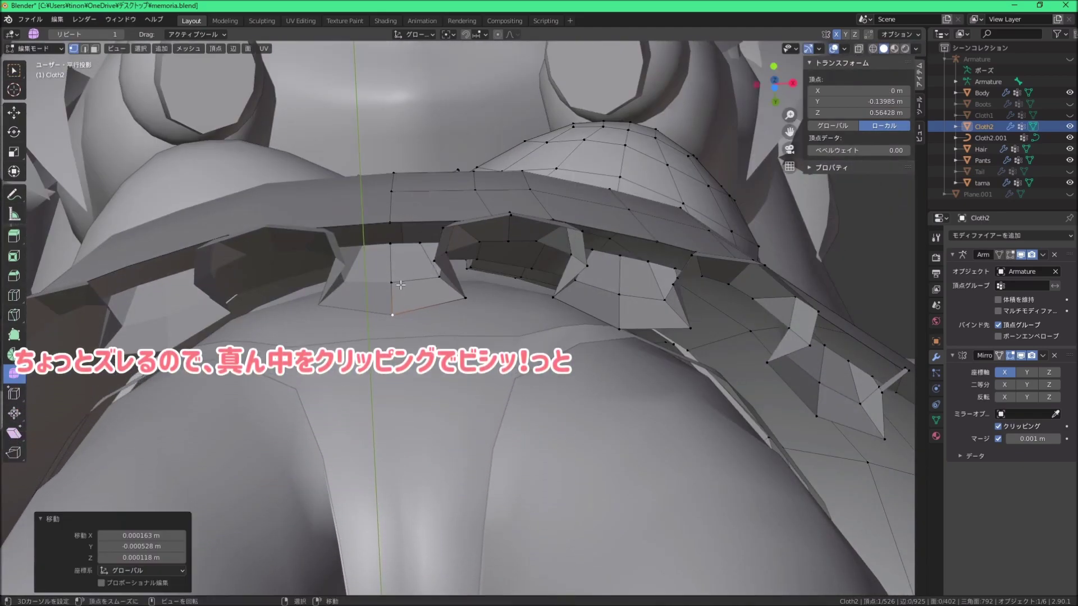
mouse_move(422, 319)
middle_down()
mouse_move(398, 240)
mouse_move(614, 262)
mouse_move(438, 286)
middle_up()
key(g)
click(408, 293)
key(g)
click(398, 240)
Step: Move the remaining centre-seam frill vertices onto the mirror line to close the front gap
scroll(438, 286, up, 3)
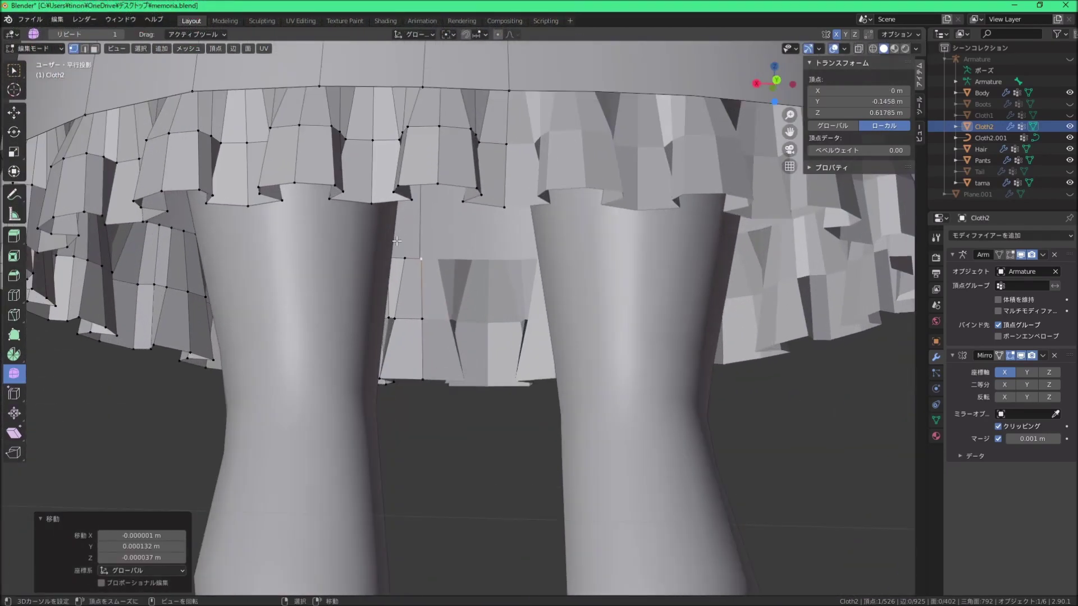
key(g)
click(457, 372)
scroll(457, 373, up, 3)
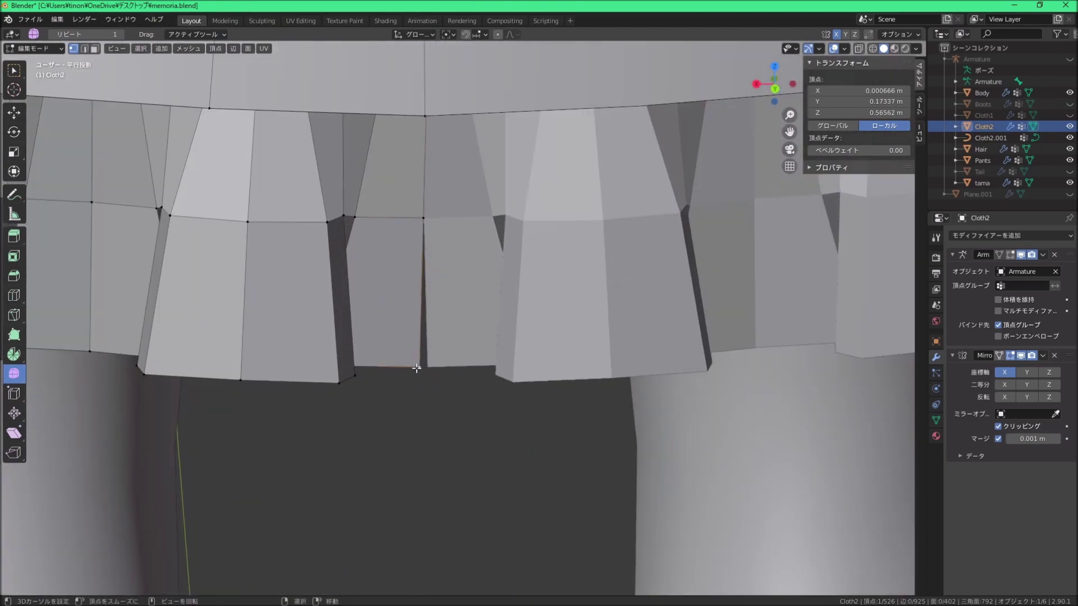
mouse_move(457, 372)
middle_down()
mouse_move(445, 398)
mouse_move(440, 247)
middle_up()
click(450, 401)
click(434, 168)
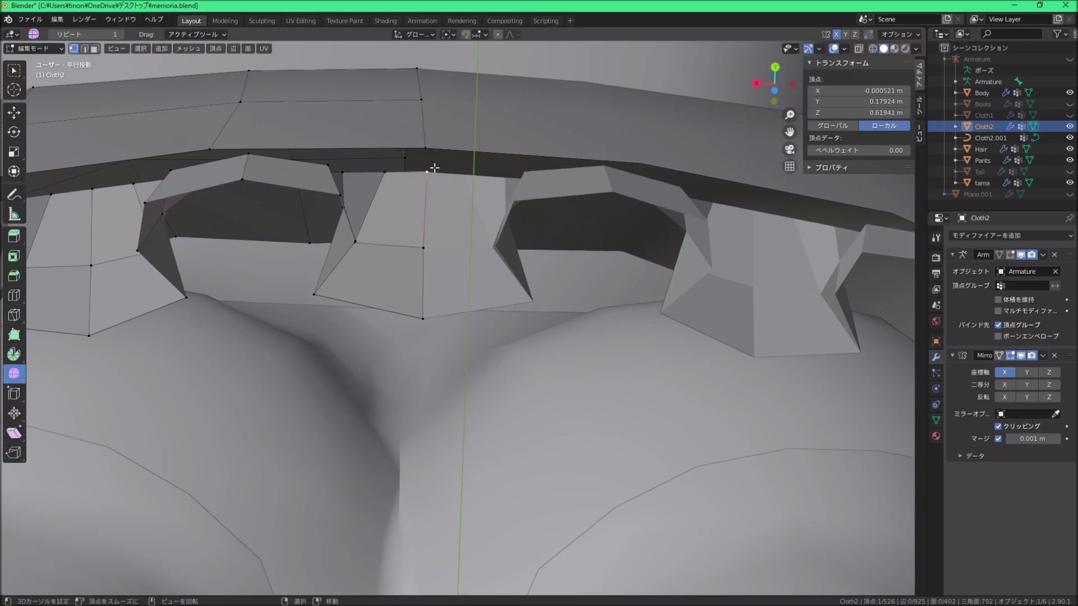
click(440, 175)
scroll(439, 174, down, 5)
mouse_move(439, 175)
middle_down()
mouse_move(495, 303)
mouse_move(477, 261)
middle_up()
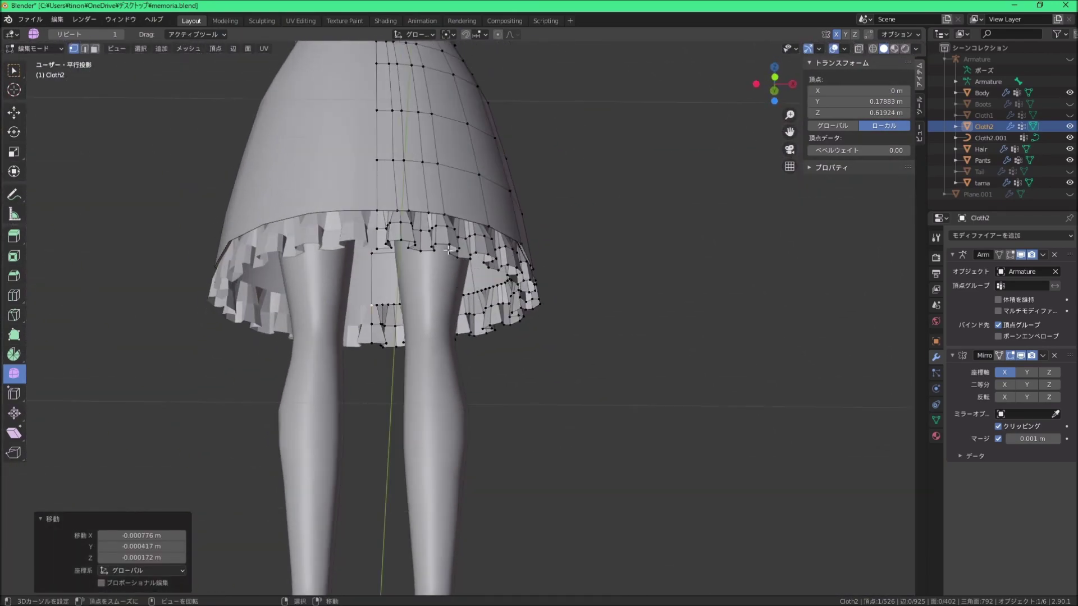
Step: From under the skirt, mark the frill's top edge loop as a UV seam
scroll(478, 260, up, 3)
middle_drag(449, 204, 447, 140)
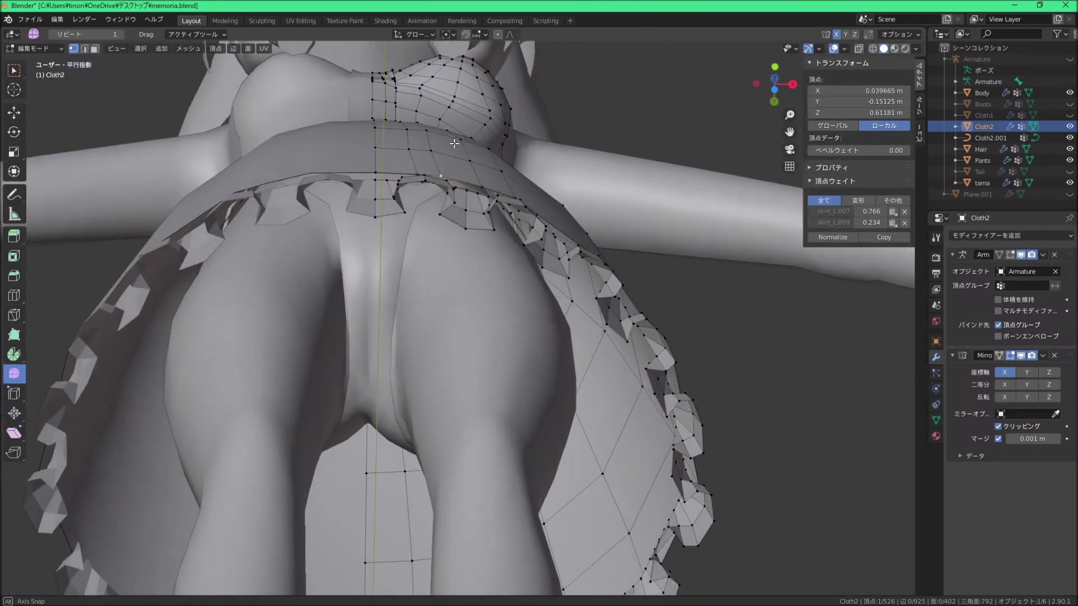
scroll(447, 140, up, 2)
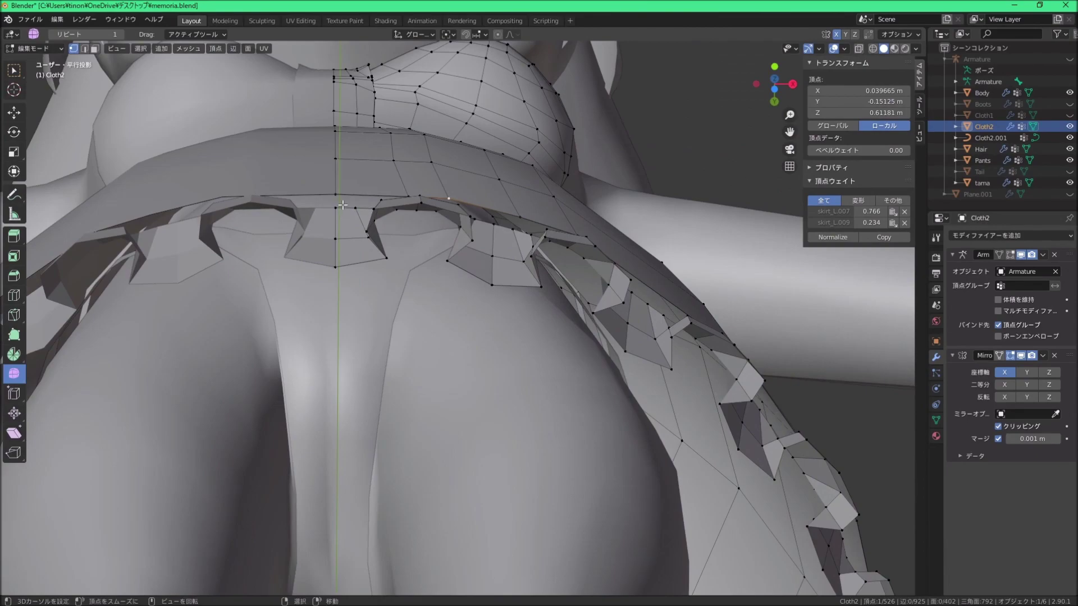
alt+middle_drag(447, 198, 475, 208)
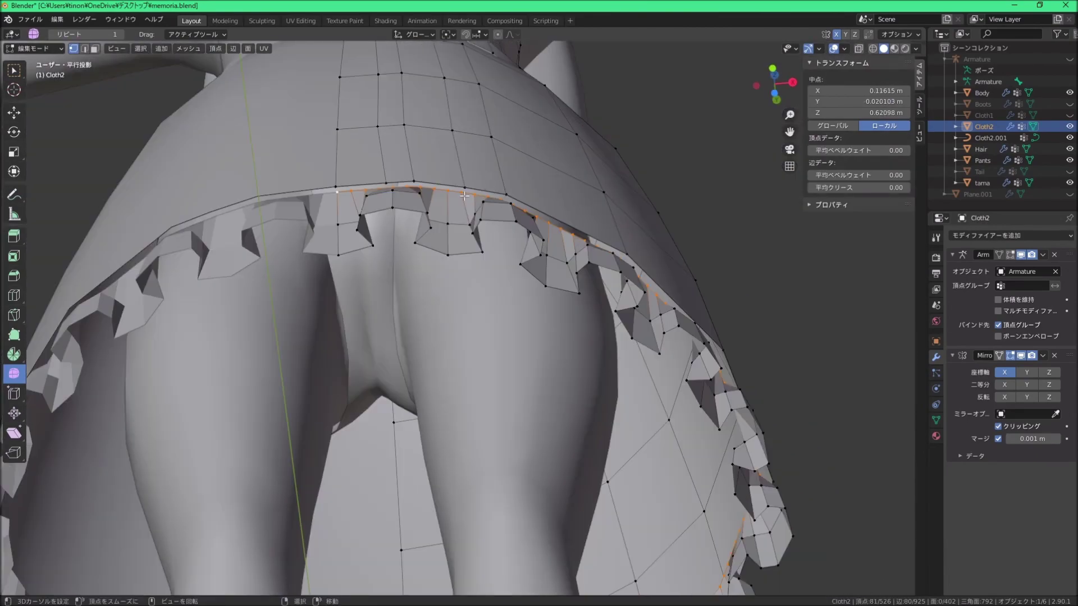
middle_drag(403, 197, 443, 259)
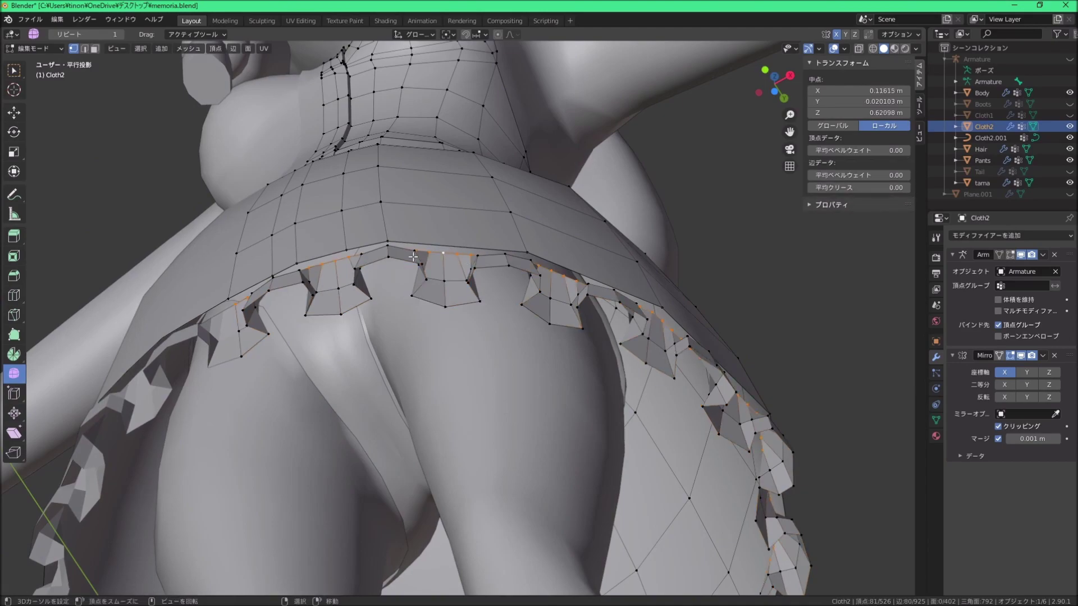
mouse_move(404, 247)
middle_down()
mouse_move(432, 207)
mouse_move(456, 244)
middle_up()
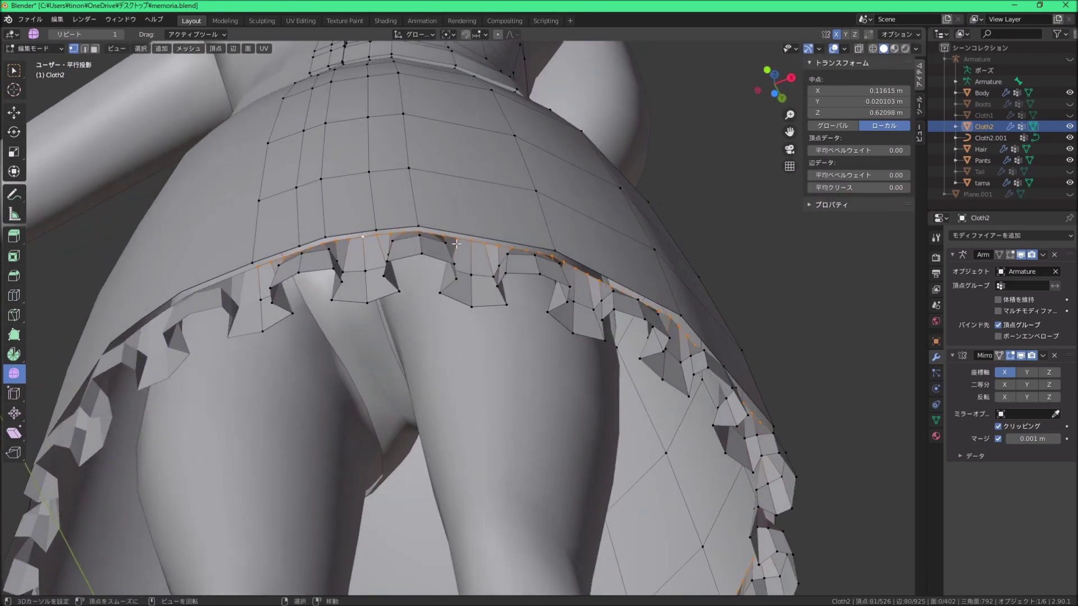
key(ctrl+e)
click(393, 261)
Step: Select the skirt's lower hem edge loop from a front view and bring up its options
mouse_move(392, 261)
middle_down()
mouse_move(424, 184)
mouse_move(448, 249)
mouse_move(424, 174)
middle_up()
alt+click(424, 184)
click(447, 238)
scroll(455, 237, up, 4)
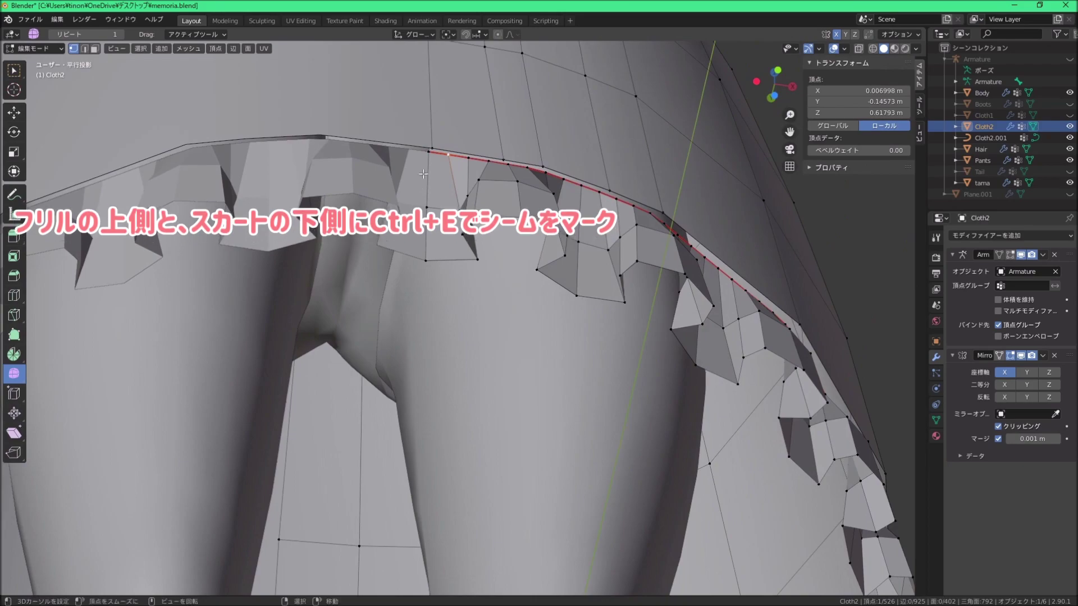
click(430, 149)
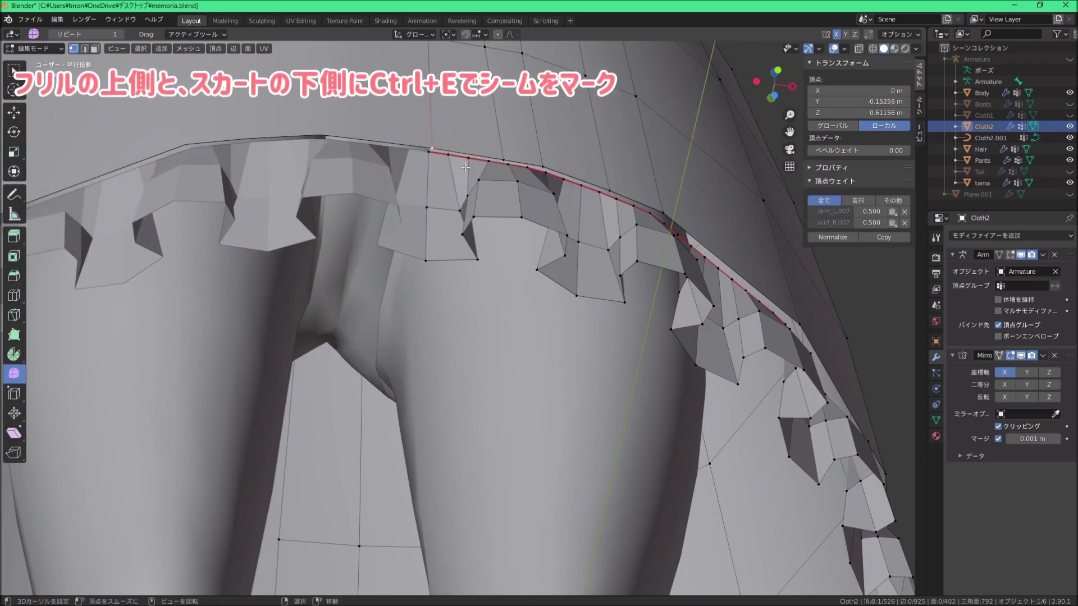
mouse_move(454, 144)
alt+middle_down()
mouse_move(518, 277)
mouse_move(427, 304)
mouse_move(385, 201)
alt+middle_up()
alt+click(460, 167)
scroll(508, 264, down, 5)
right_click(518, 277)
Step: Triangulate the filled face strip bridging Cloth2's skirt hem and the frill's top edge
key(Escape)
scroll(426, 304, up, 4)
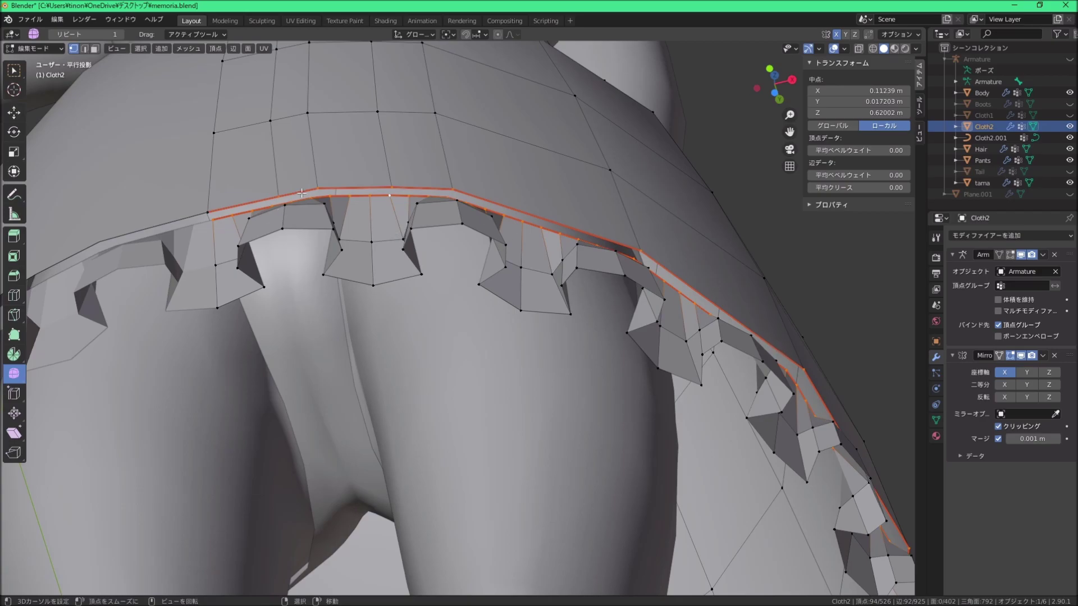
mouse_move(552, 234)
middle_down()
mouse_move(478, 231)
mouse_move(618, 238)
mouse_move(530, 237)
middle_up()
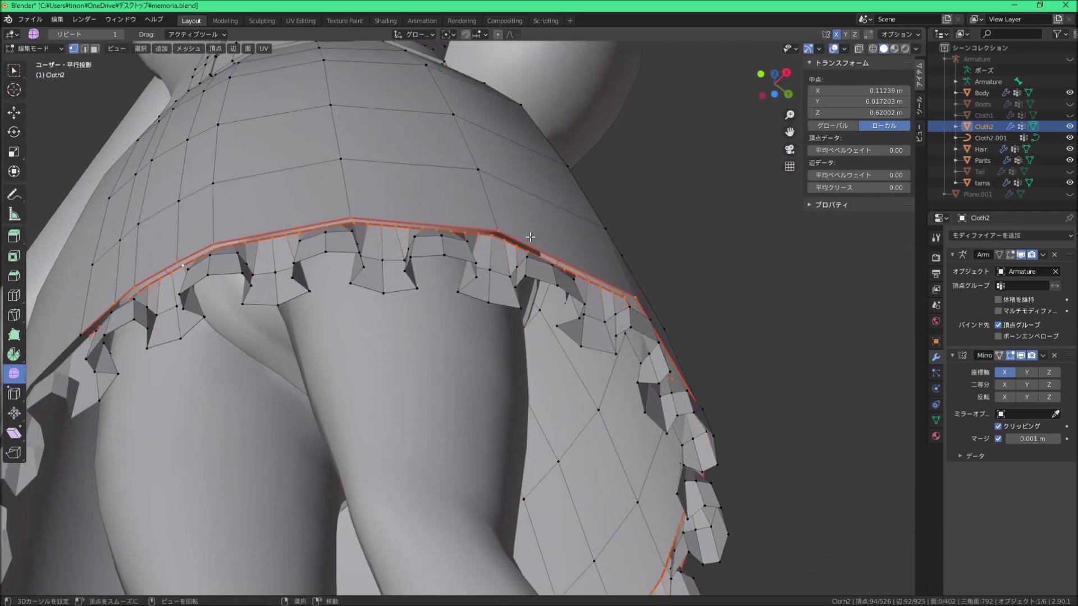
mouse_move(537, 252)
middle_down()
mouse_move(433, 186)
mouse_move(443, 214)
mouse_move(502, 267)
middle_up()
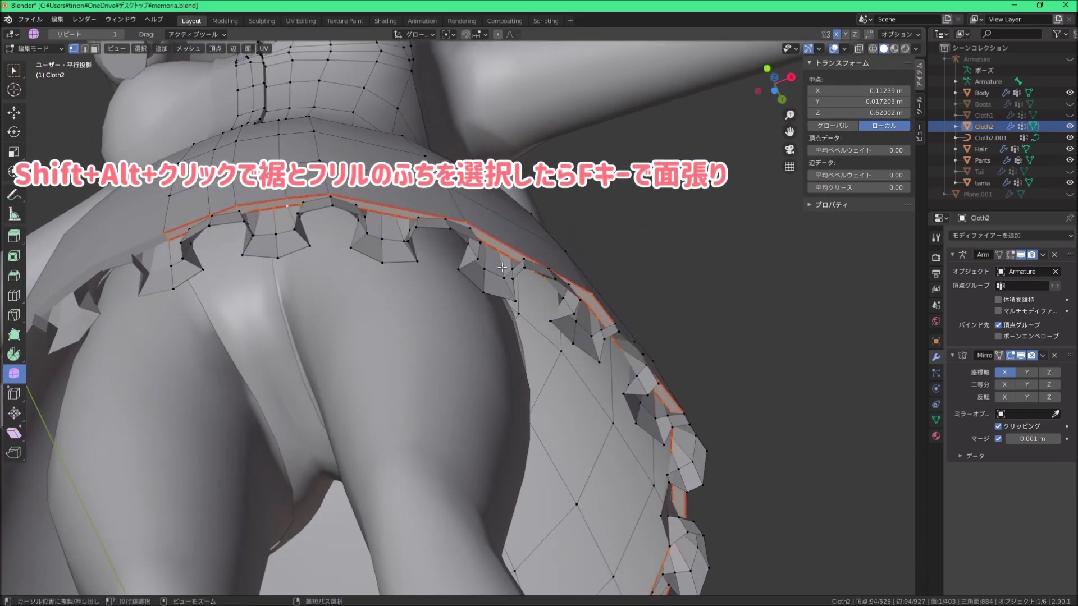
key(ctrl+t)
middle_drag(503, 274, 373, 237)
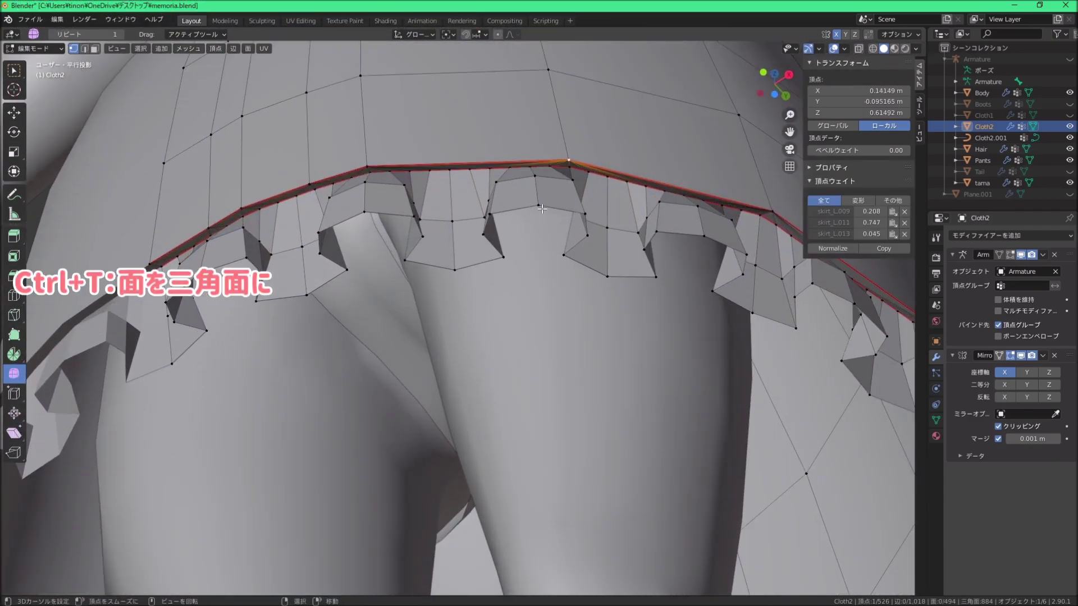
middle_drag(373, 238, 531, 276)
key(z)
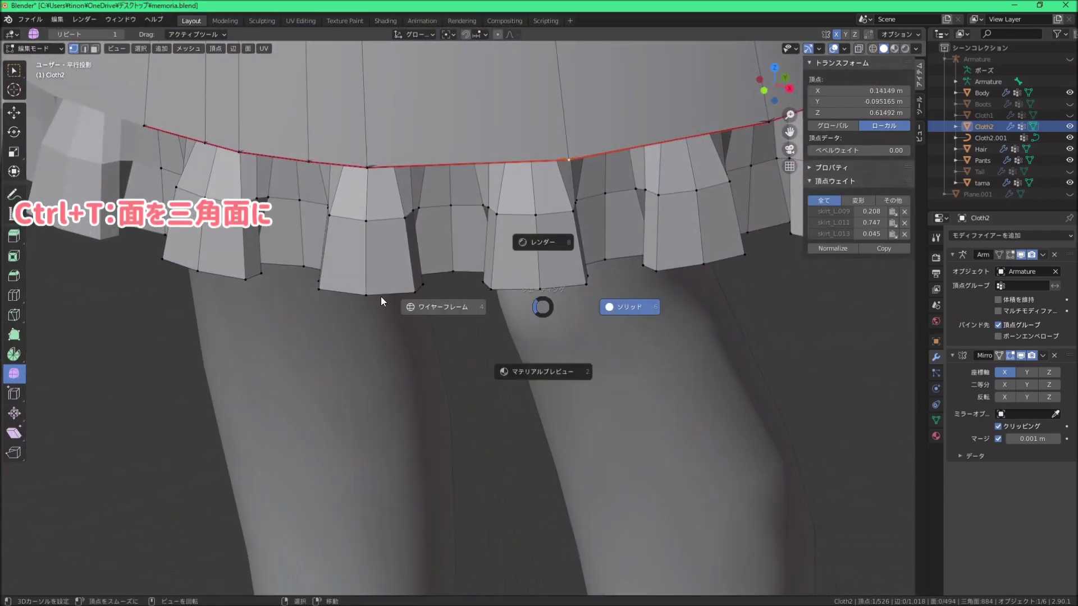
click(427, 306)
mouse_move(427, 306)
middle_down()
mouse_move(481, 300)
mouse_move(282, 308)
middle_up()
click(471, 304)
scroll(411, 213, up, 3)
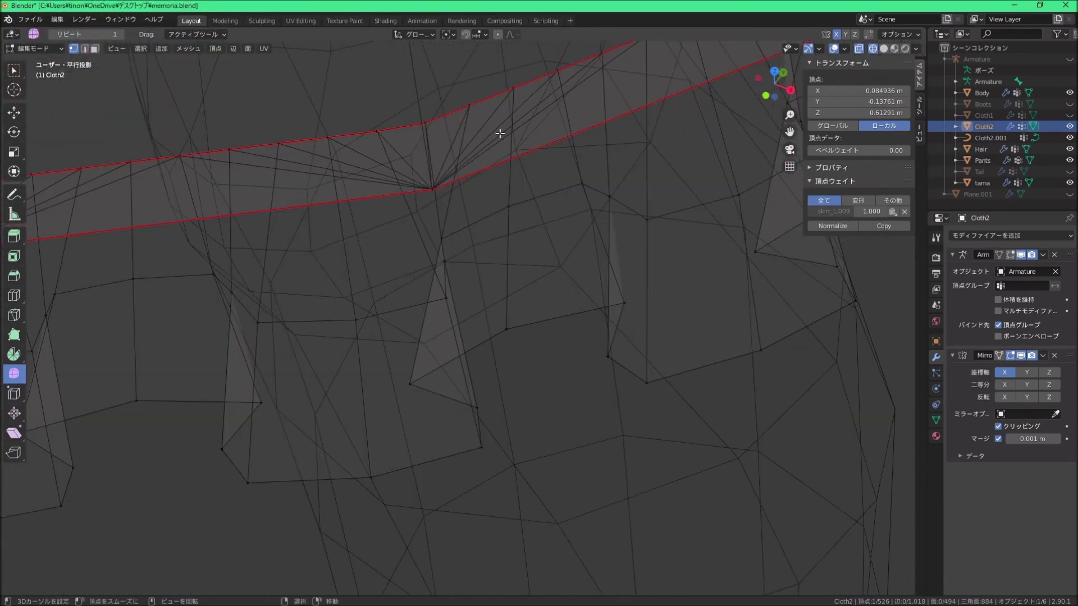
scroll(500, 133, down, 4)
middle_drag(515, 216, 454, 279)
key(shift+z)
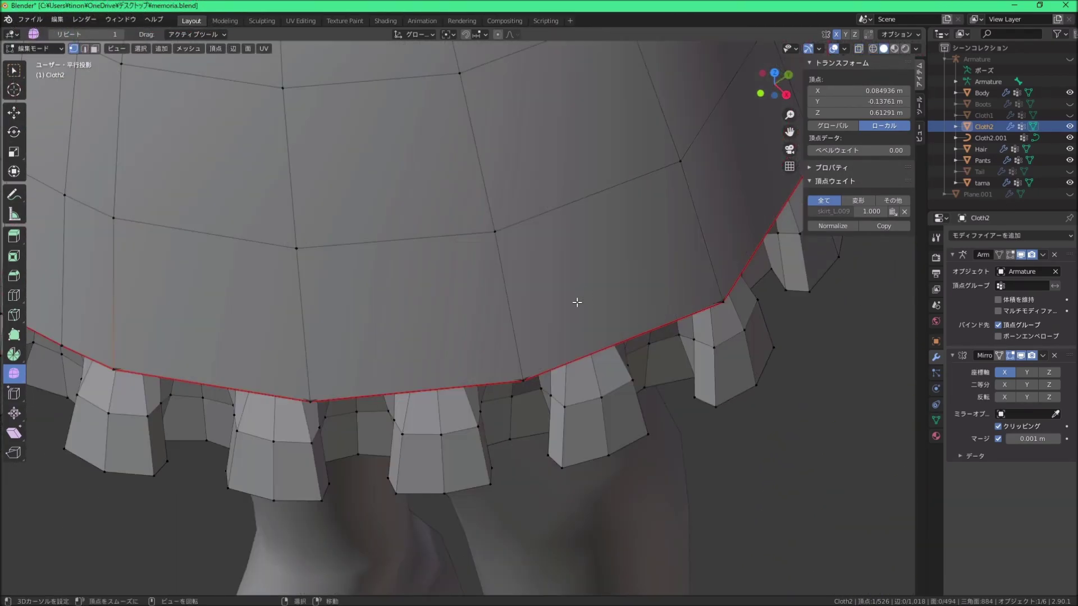
scroll(575, 299, down, 3)
middle_drag(575, 298, 432, 247)
scroll(431, 247, up, 2)
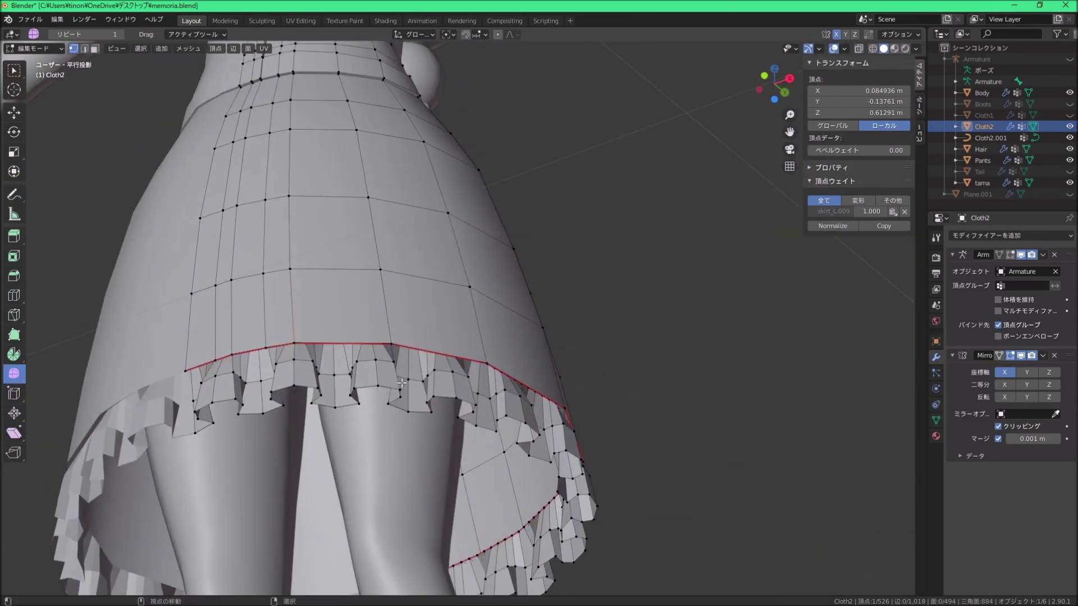
scroll(401, 382, down, 2)
mouse_move(401, 383)
middle_down()
mouse_move(383, 280)
mouse_move(389, 225)
mouse_move(431, 197)
mouse_move(416, 266)
mouse_move(453, 271)
middle_up()
scroll(383, 281, up, 2)
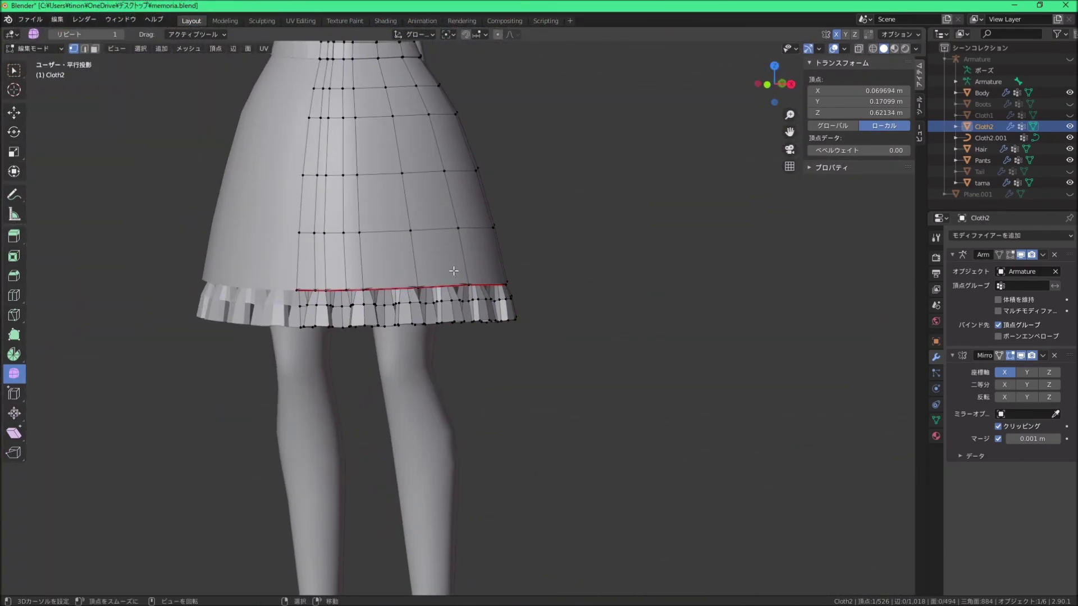
click(846, 49)
click(774, 252)
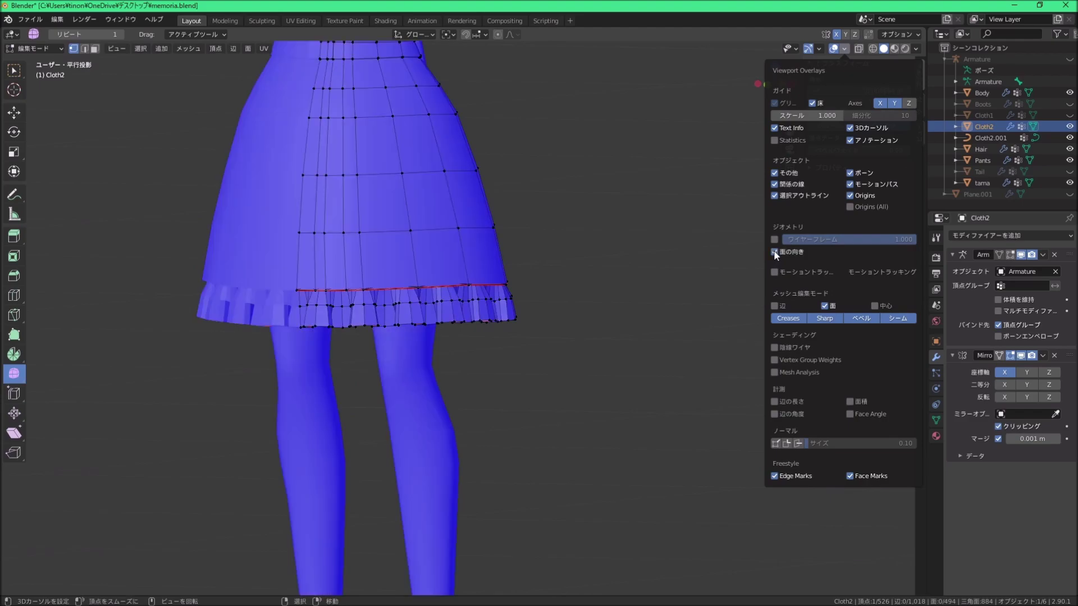
mouse_move(427, 236)
middle_down()
mouse_move(432, 262)
mouse_move(487, 226)
middle_up()
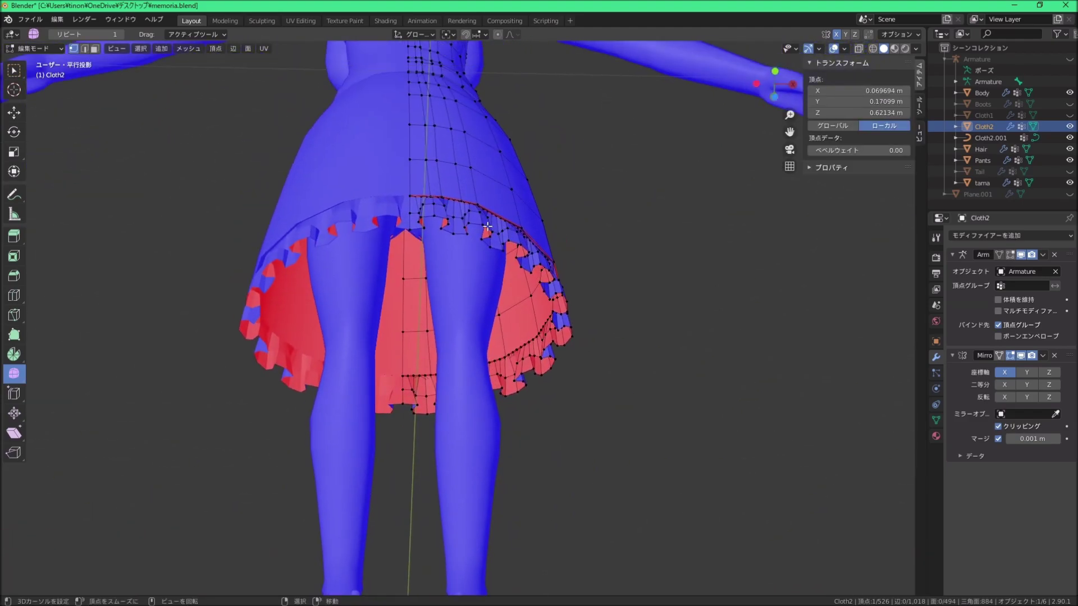
click(845, 48)
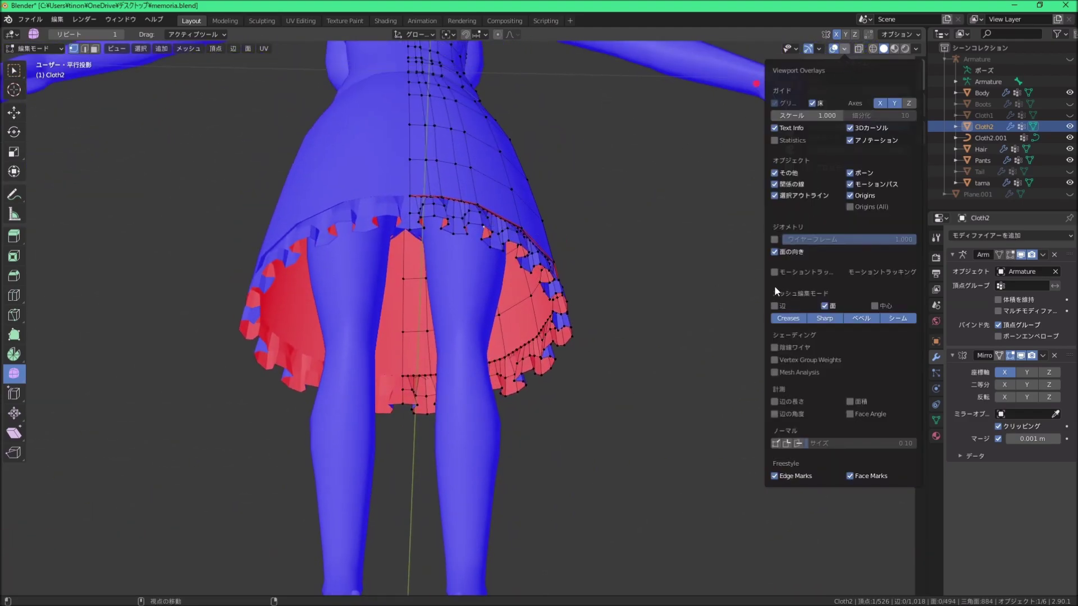
click(770, 254)
middle_drag(673, 270, 505, 292)
scroll(505, 296, down, 3)
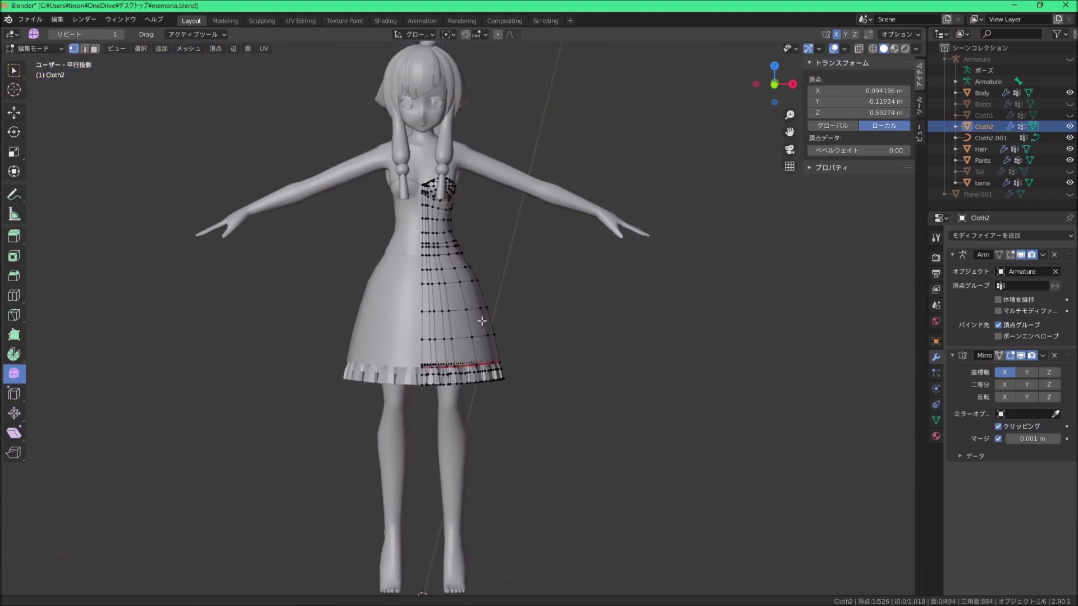
scroll(506, 296, up, 2)
scroll(506, 296, up, 2)
scroll(505, 295, up, 4)
shift+middle_drag(460, 236, 430, 297)
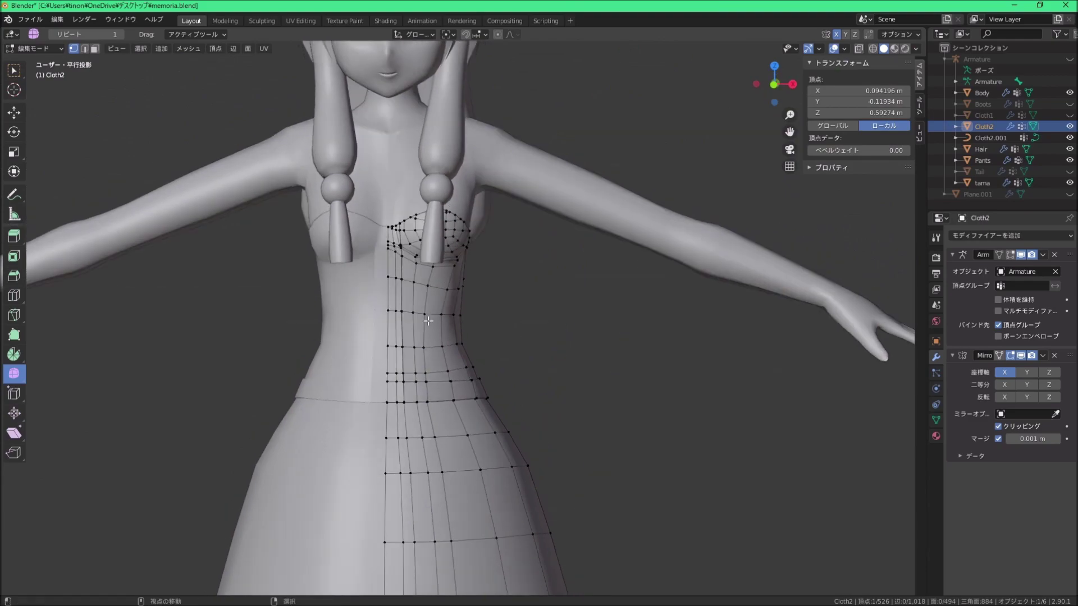
scroll(430, 297, up, 3)
click(392, 190)
scroll(393, 202, down, 2)
scroll(409, 236, down, 3)
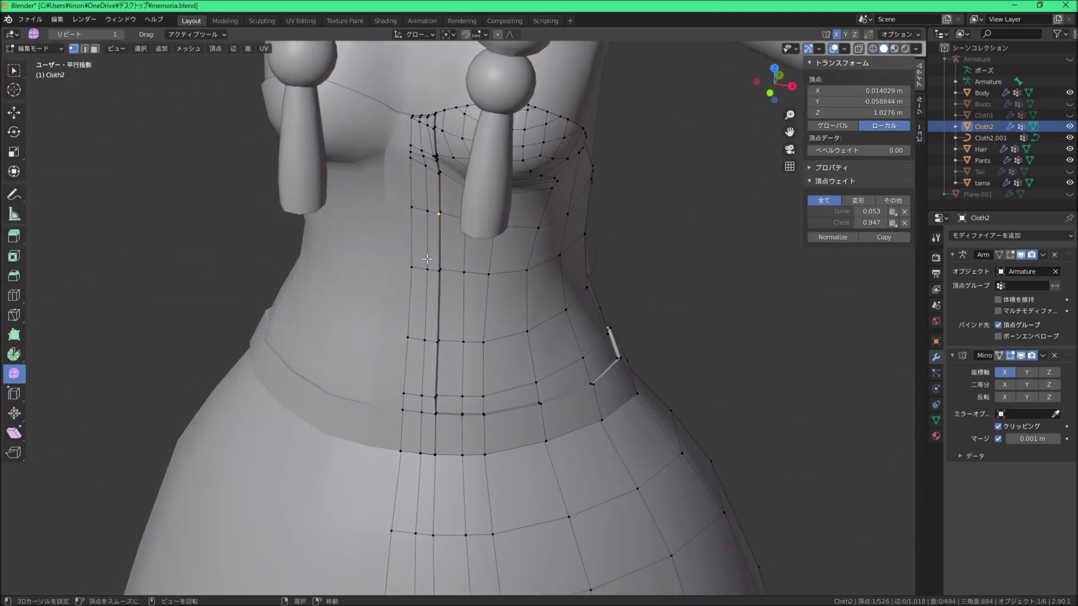
scroll(426, 275, down, 3)
scroll(432, 210, up, 2)
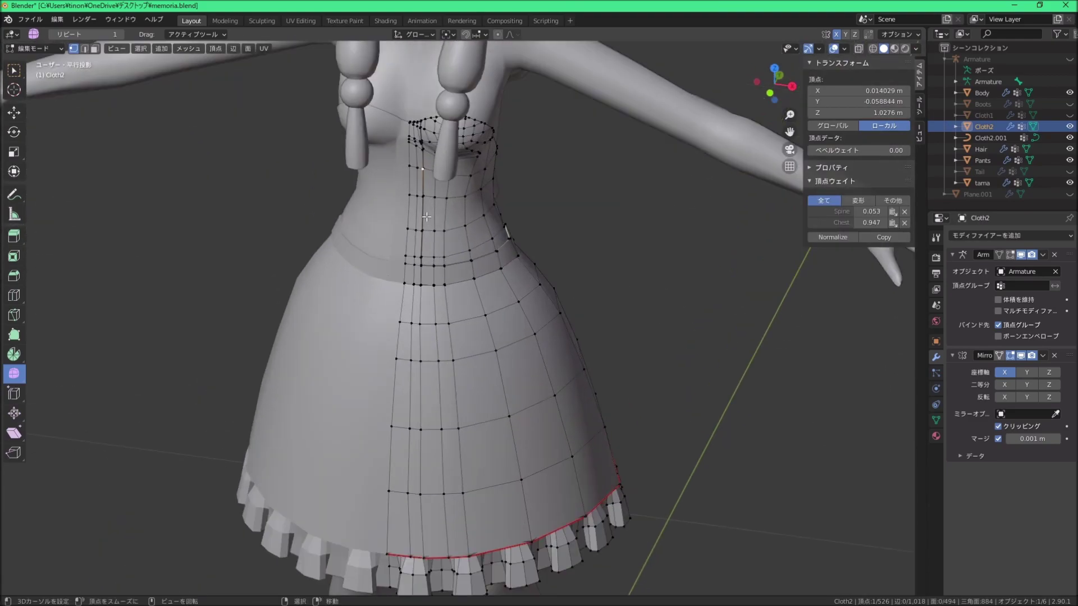
scroll(426, 217, down, 3)
middle_drag(427, 217, 428, 138)
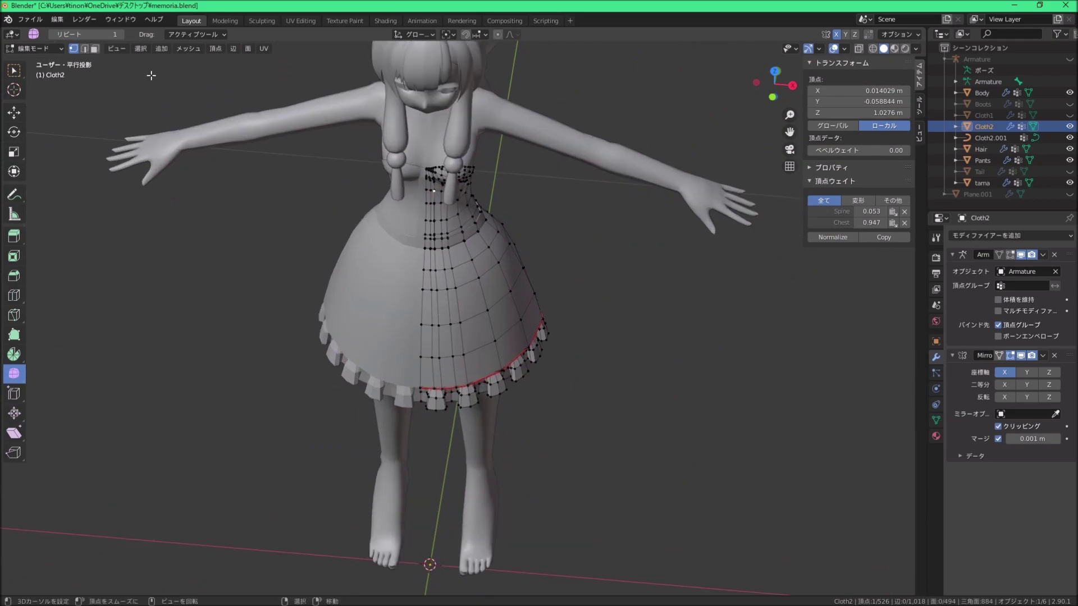
Step: In edge mode, select the bodice's centre-front seam from the top down to the waist
scroll(451, 165, up, 4)
scroll(408, 228, down, 1)
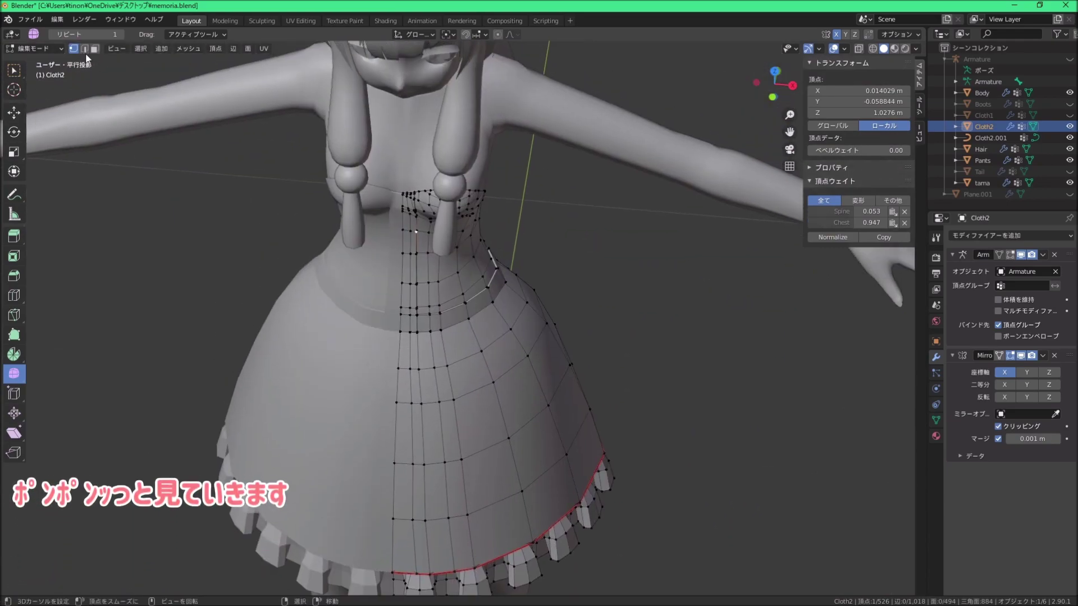
key(2)
scroll(408, 228, up, 3)
click(361, 320)
scroll(361, 320, up, 3)
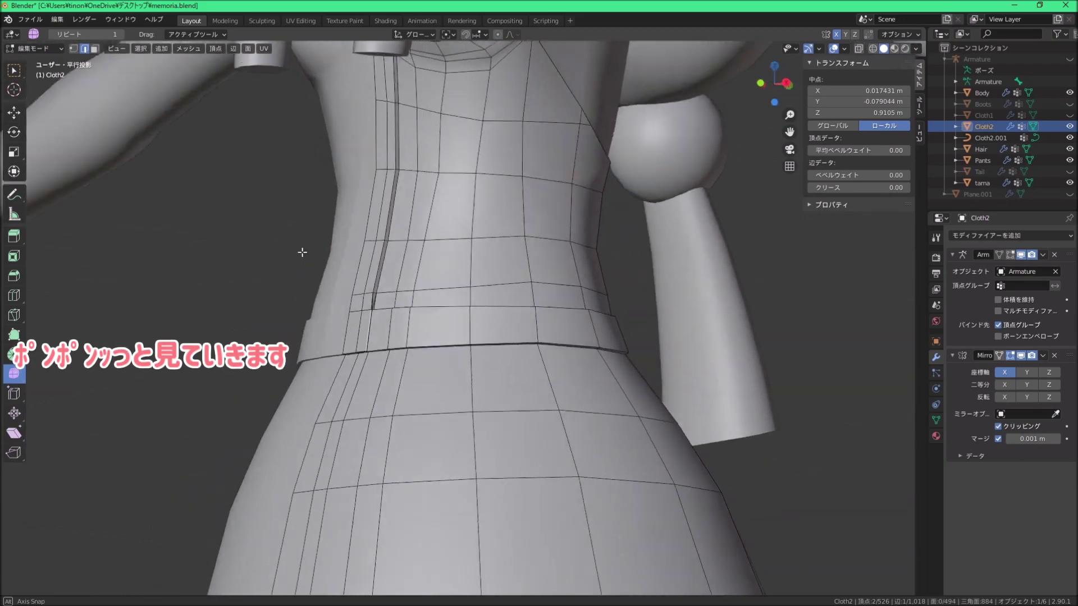
scroll(400, 258, up, 2)
ctrl+click(400, 258)
scroll(400, 257, down, 3)
scroll(400, 258, down, 2)
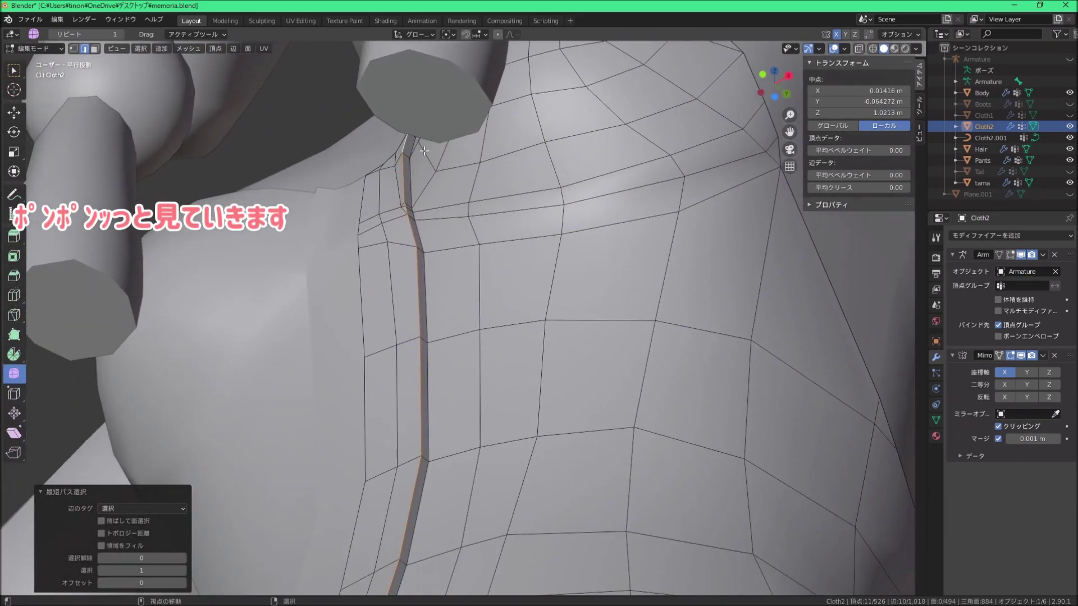
middle_drag(401, 258, 460, 348)
Step: Duplicate the seam edges in place and separate them into a new object, Cloth2.002
key(shift+d)
key(Escape)
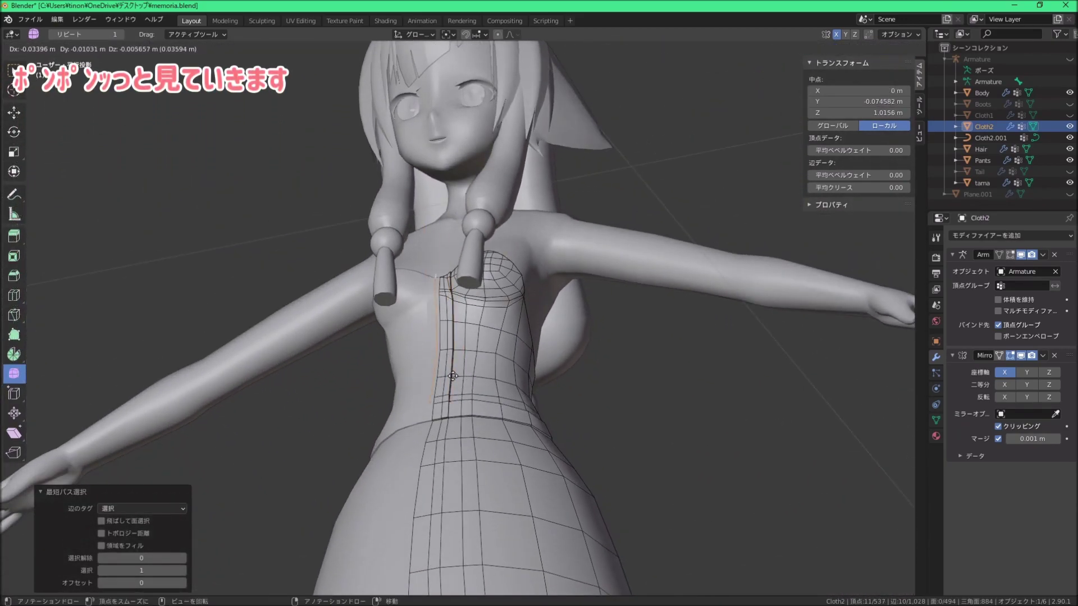
scroll(494, 395, up, 2)
key(p)
click(493, 392)
Step: Return to Object Mode, unhide the frill, and convert Cloth2.002 into a curve
click(53, 49)
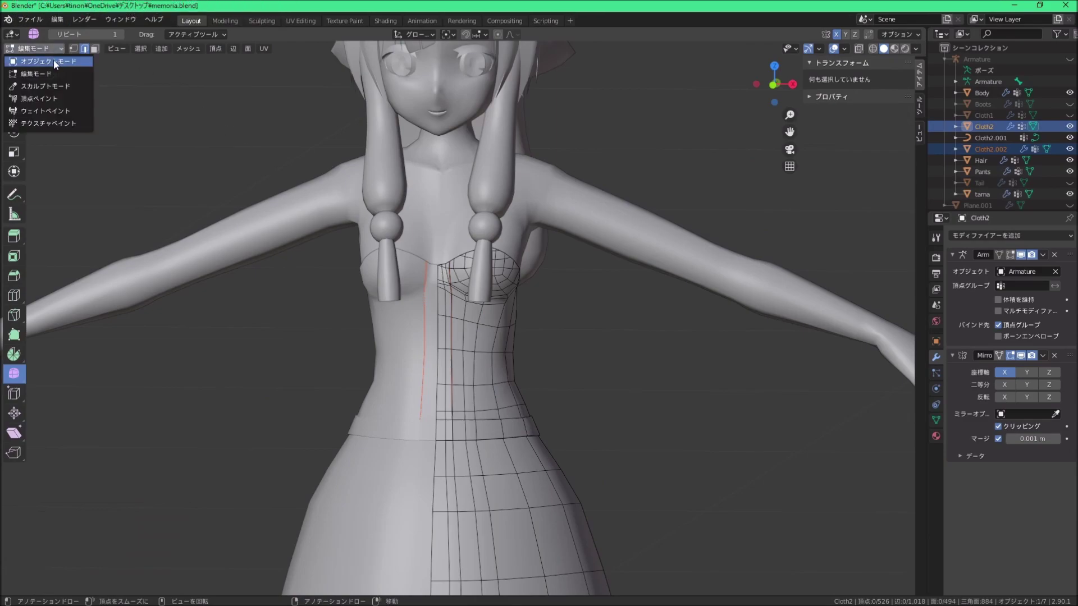
click(991, 149)
scroll(470, 325, down, 3)
key(alt+h)
click(159, 48)
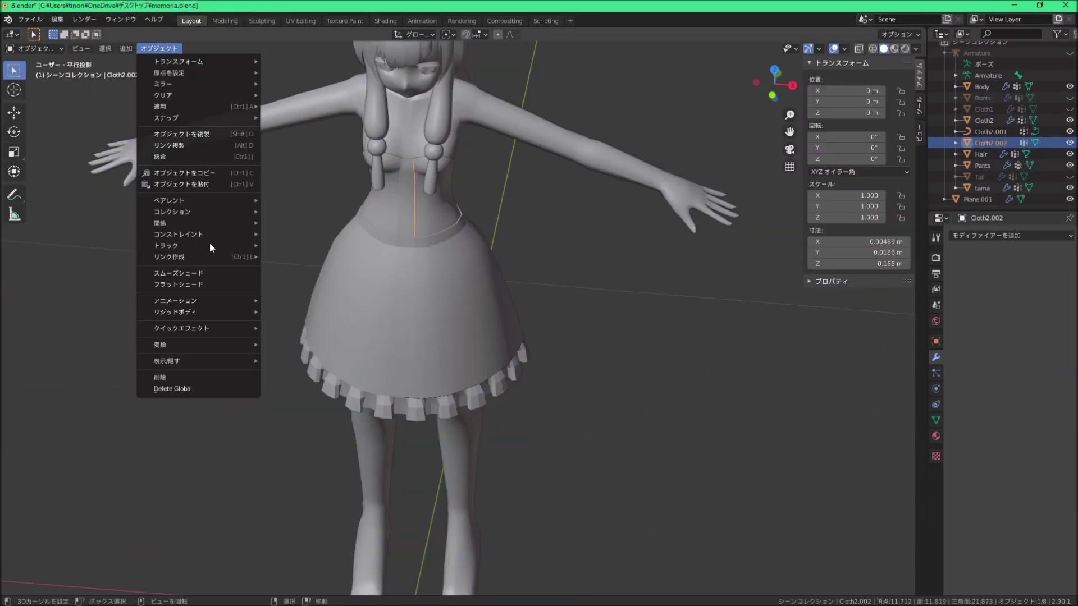
mouse_move(199, 345)
click(326, 347)
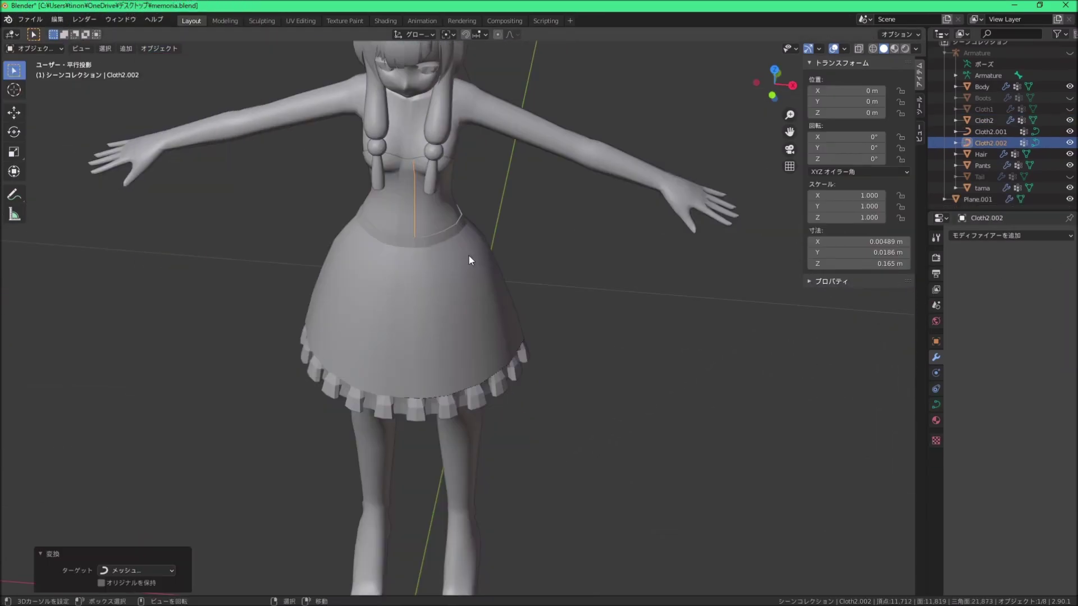
Step: Set Plane.001's Curve modifier to deform along the Cloth2.002 curve
click(984, 200)
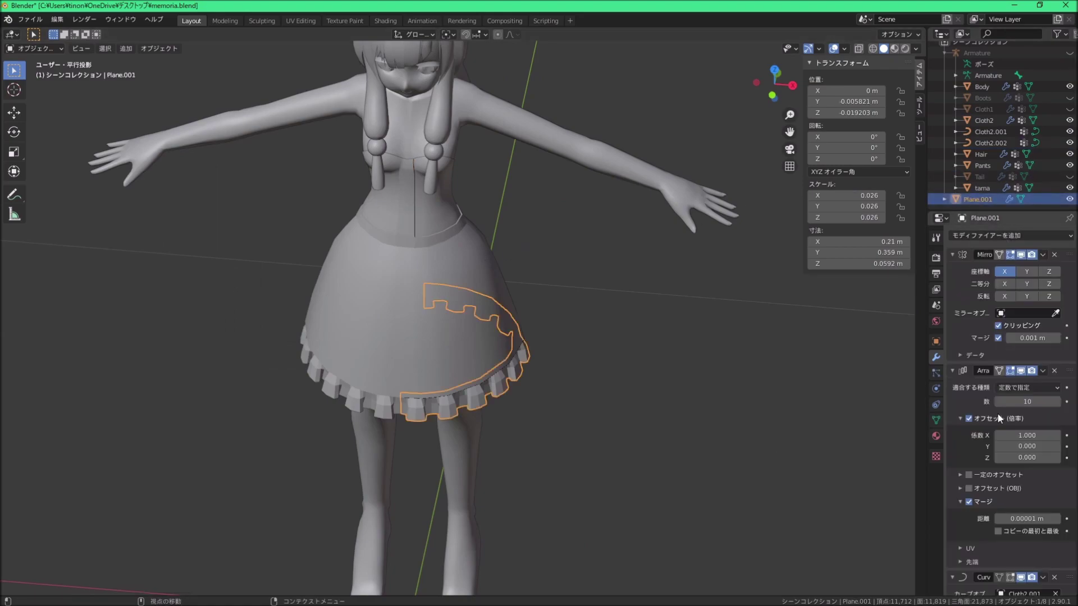
scroll(1026, 596, down, 2)
click(1021, 559)
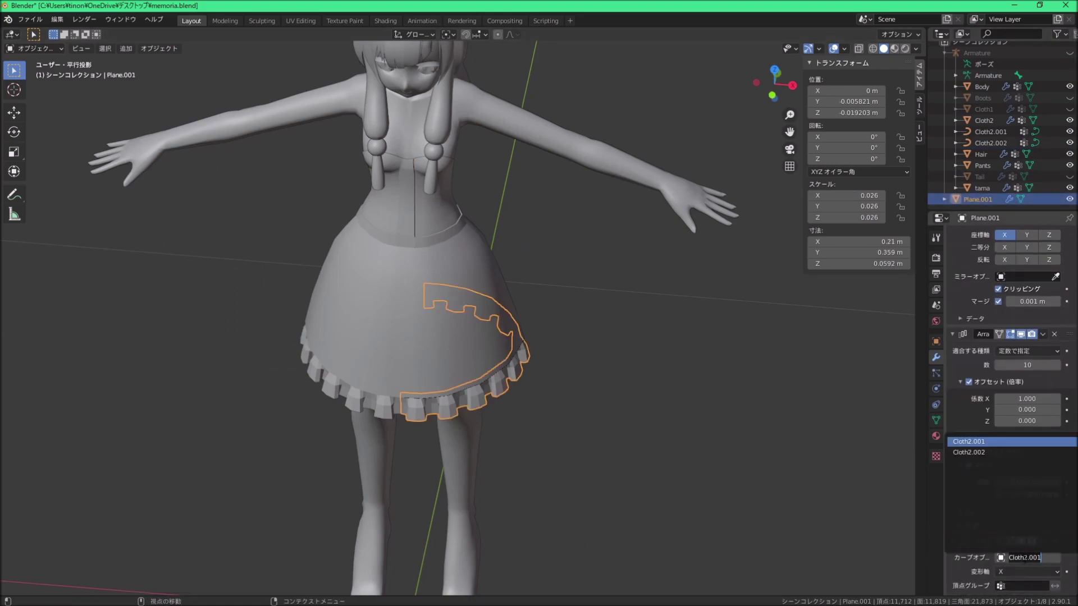
click(968, 452)
Step: Twist the tilt of the Cloth2.002 curve in Edit Mode
scroll(100, 55, up, 4)
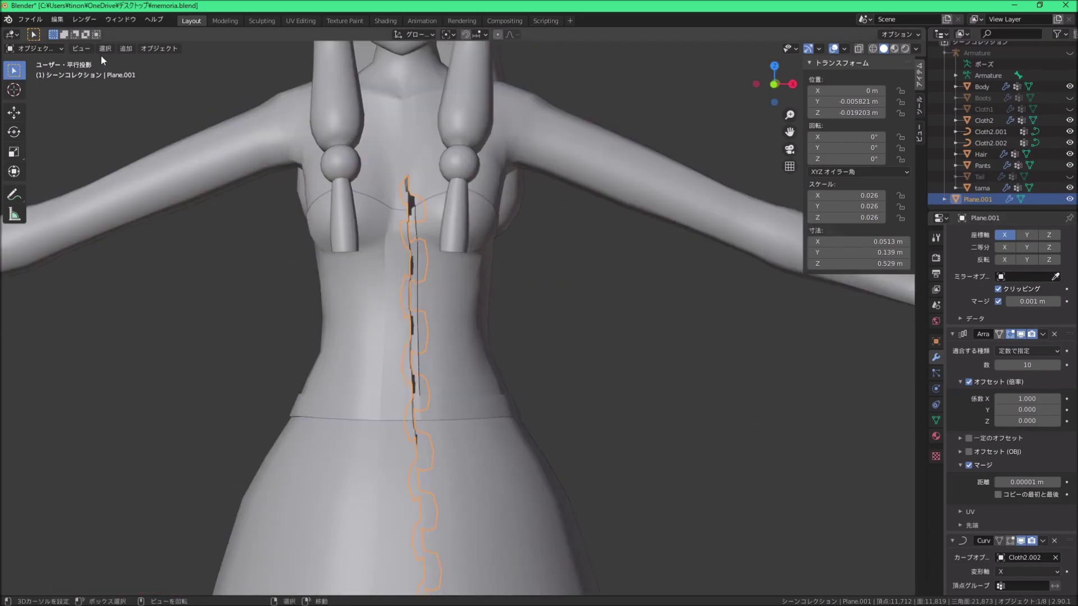
click(414, 252)
key(Tab)
key(ctrl+t)
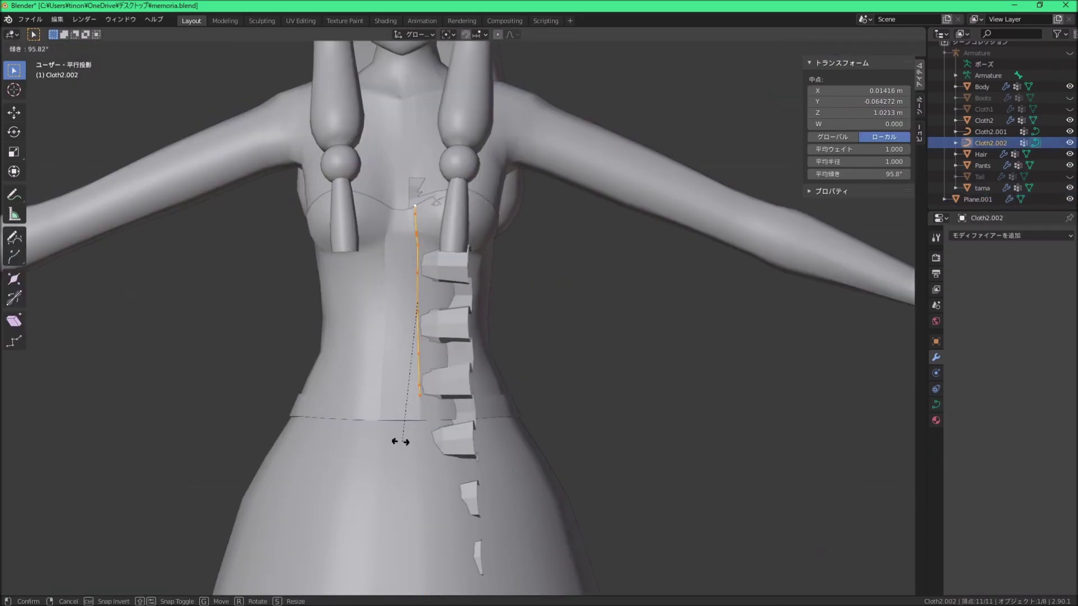
click(343, 384)
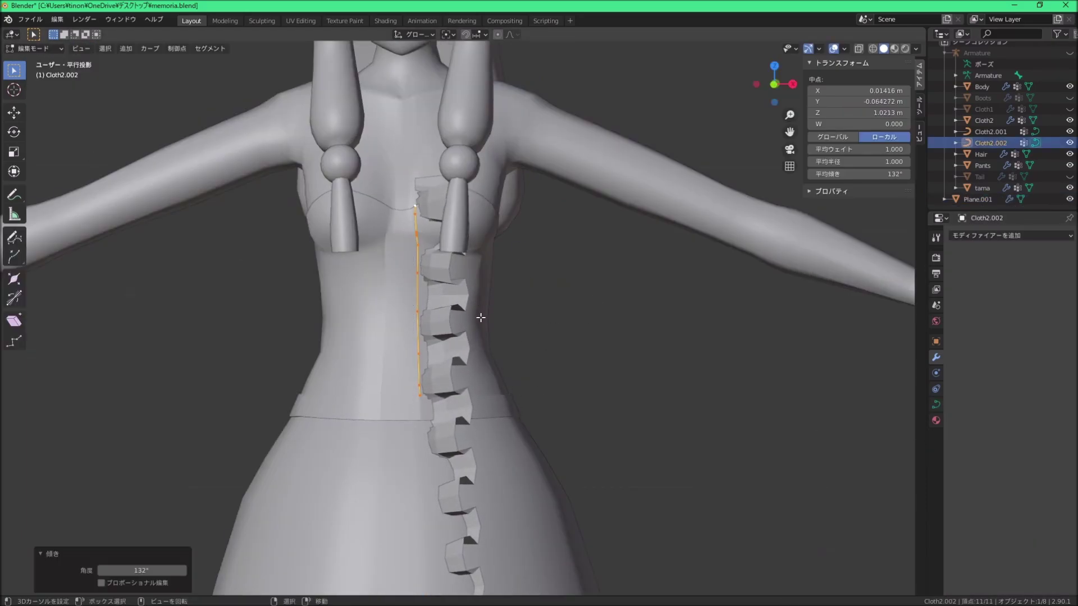
Step: Shorten the frill's Array modifier to 6 copies
click(1000, 341)
click(452, 359)
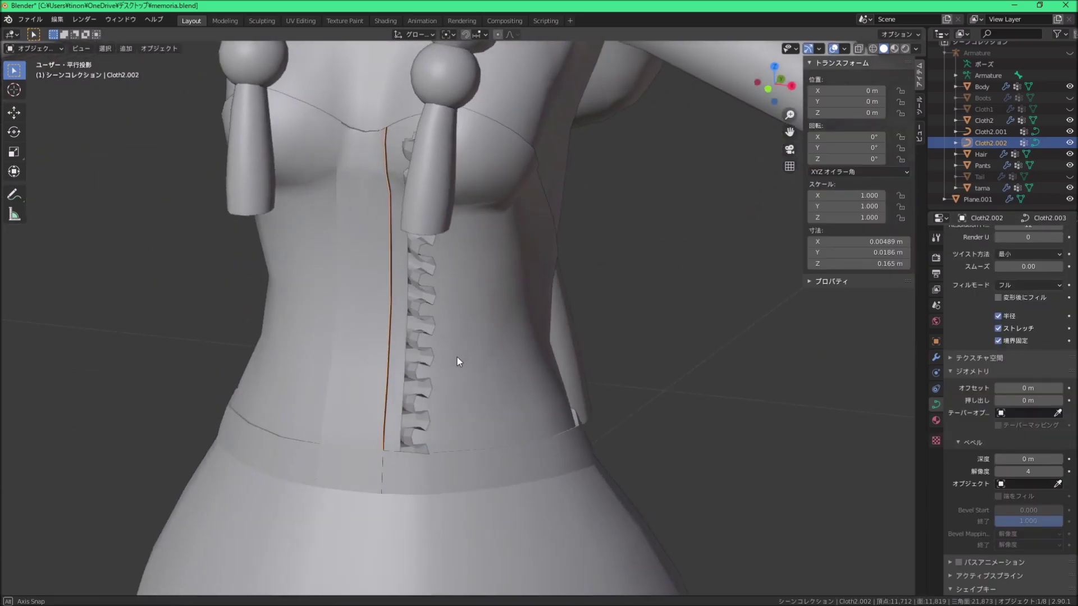
middle_drag(457, 357, 476, 303)
click(998, 401)
click(998, 401)
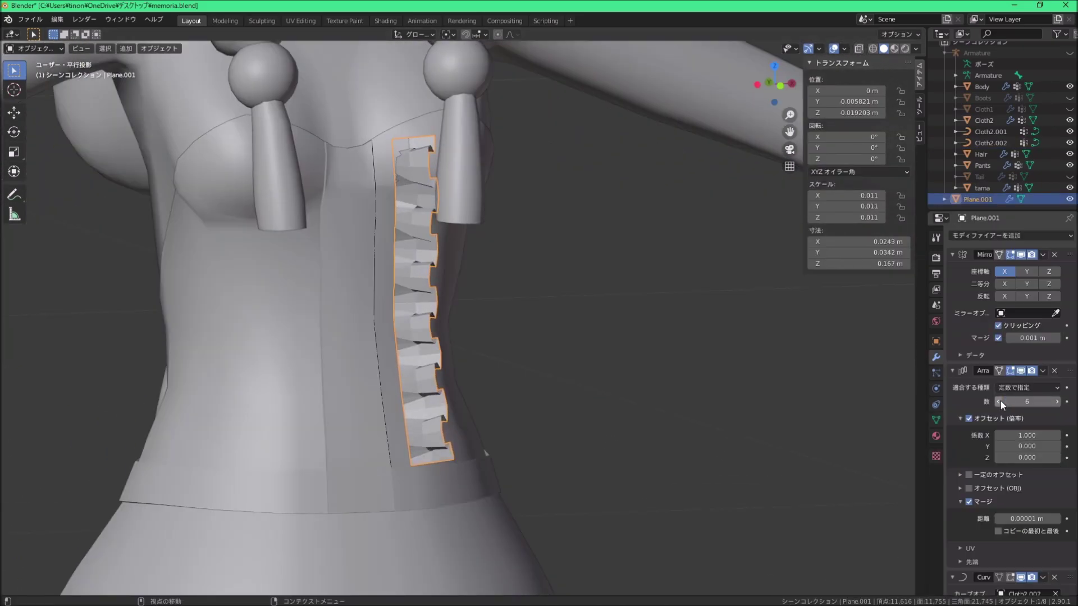
mouse_move(613, 373)
middle_down()
mouse_move(524, 318)
mouse_move(592, 342)
mouse_move(601, 371)
mouse_move(514, 349)
middle_up()
Step: Position the frill by shifting it along Y, then adjusting its height along Z
key(g)
key(y)
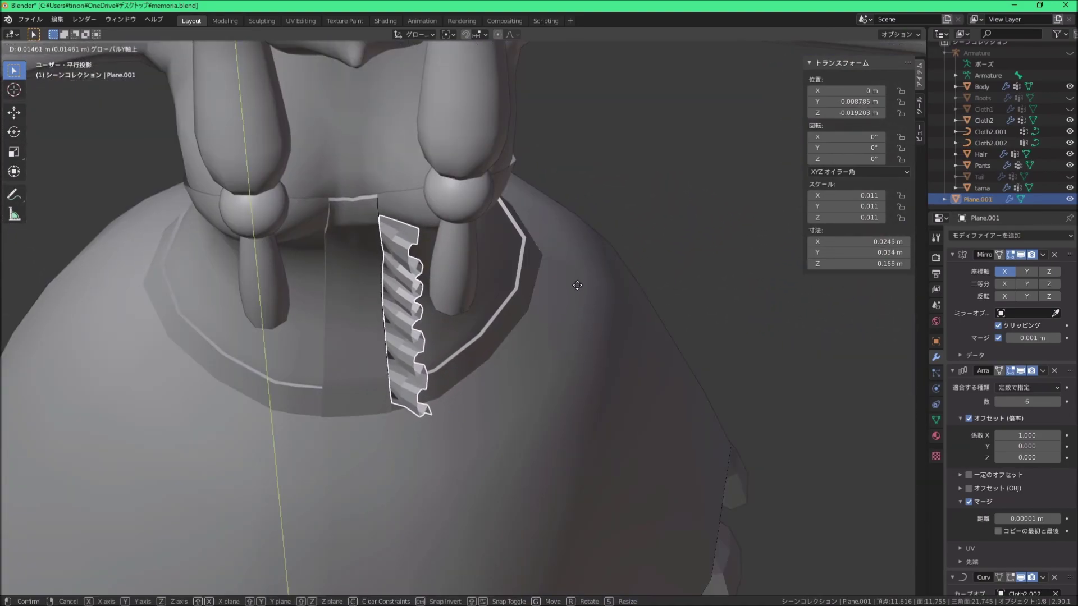
click(579, 284)
middle_drag(579, 284, 579, 292)
key(g)
key(z)
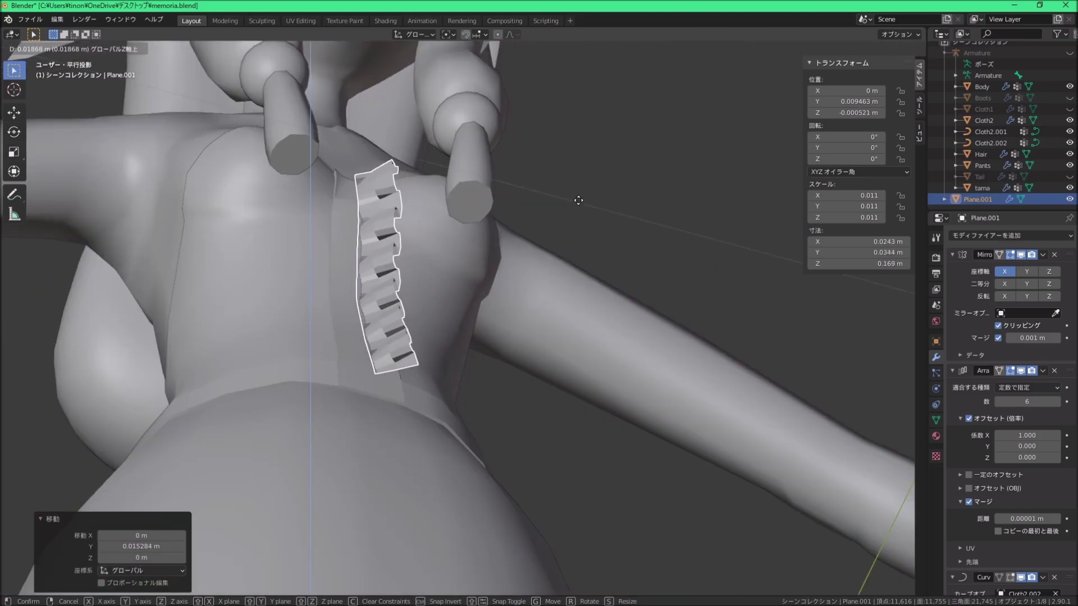
click(459, 214)
middle_drag(459, 214, 433, 339)
key(g)
key(z)
click(442, 337)
Step: Near the neckline, adjust the overall tilt of the Cloth2.002 curve again
scroll(442, 338, up, 2)
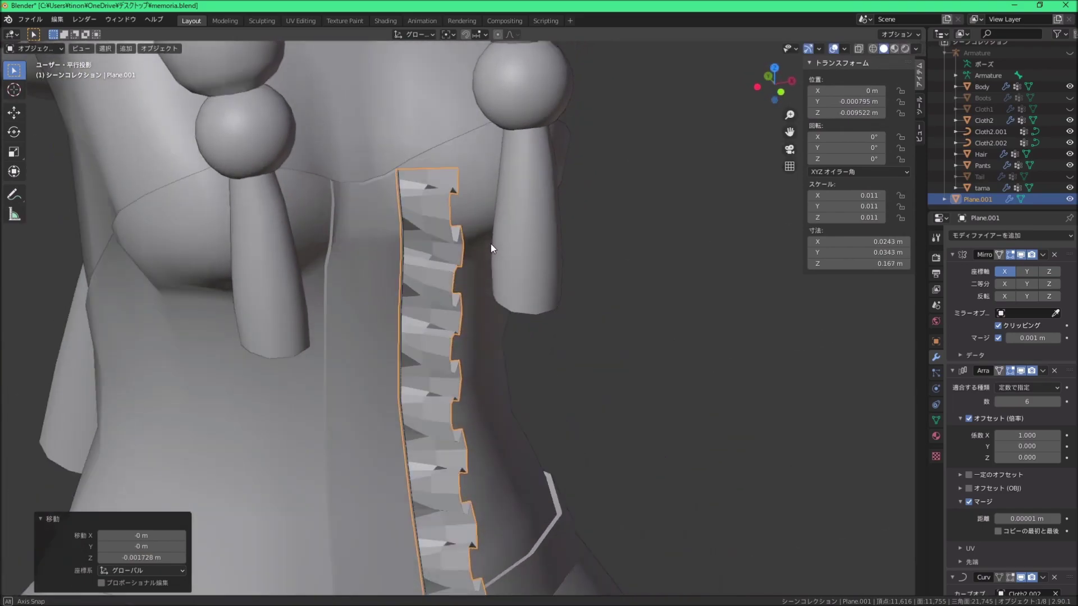
middle_drag(491, 244, 474, 200)
scroll(474, 201, down, 3)
mouse_move(473, 238)
middle_down()
mouse_move(459, 254)
mouse_move(392, 206)
middle_up()
click(459, 254)
key(Tab)
scroll(427, 236, up, 4)
scroll(392, 206, down, 3)
scroll(373, 209, up, 2)
scroll(379, 186, up, 1)
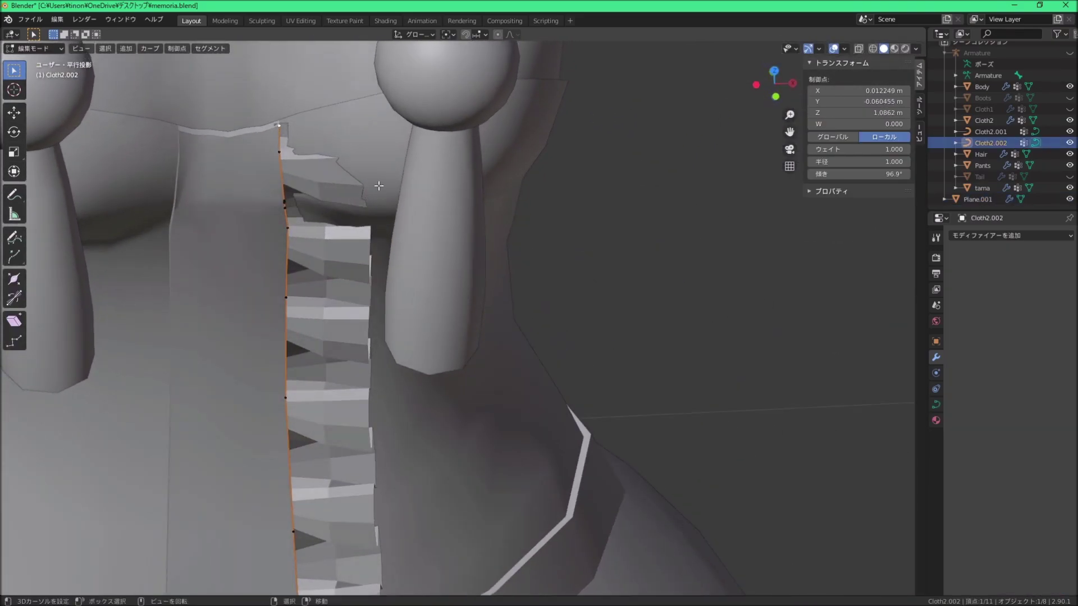
key(ctrl+t)
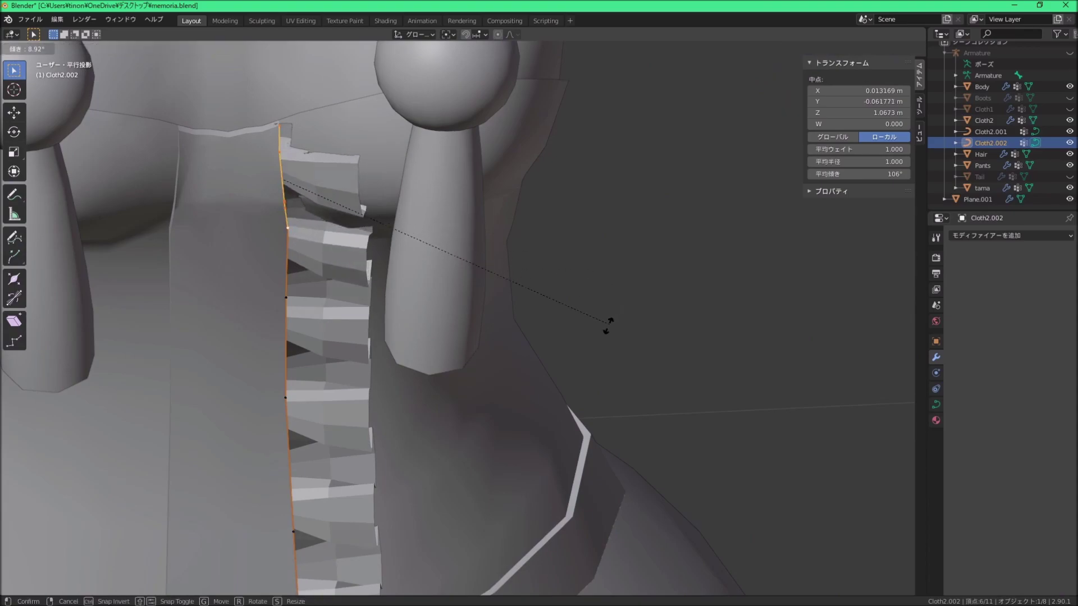
click(554, 408)
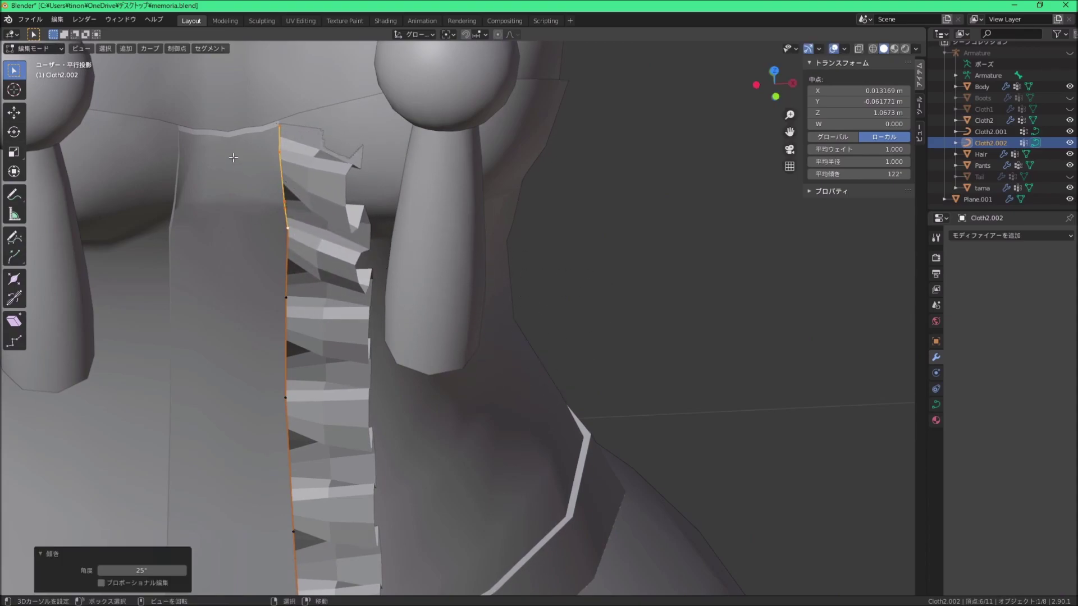
Step: Tilt only the curve's top point so the frill top sits neatly
click(291, 121)
key(ctrl+t)
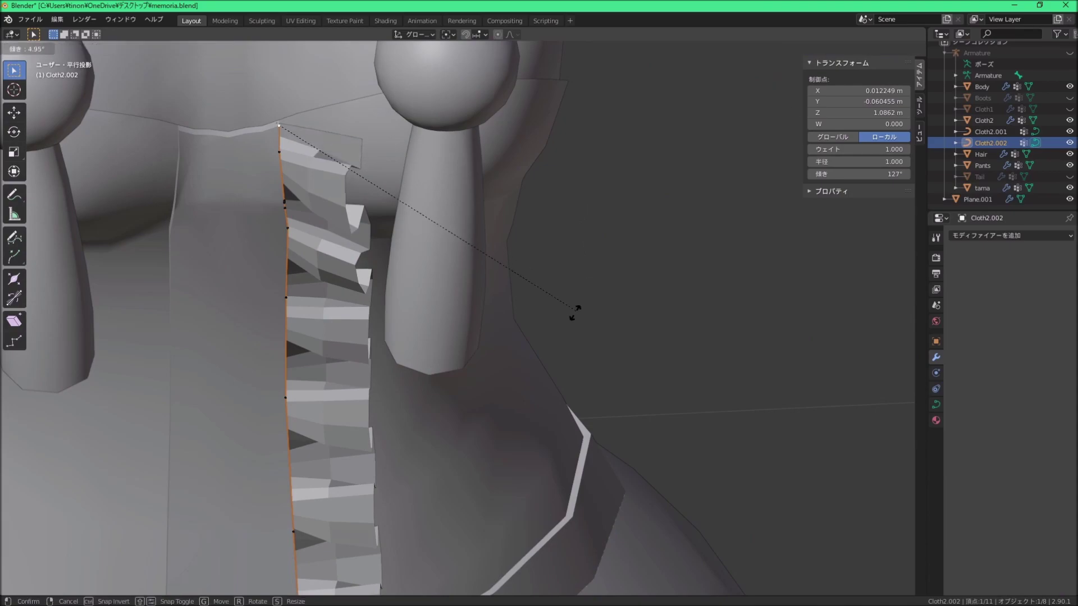
right_click(279, 166)
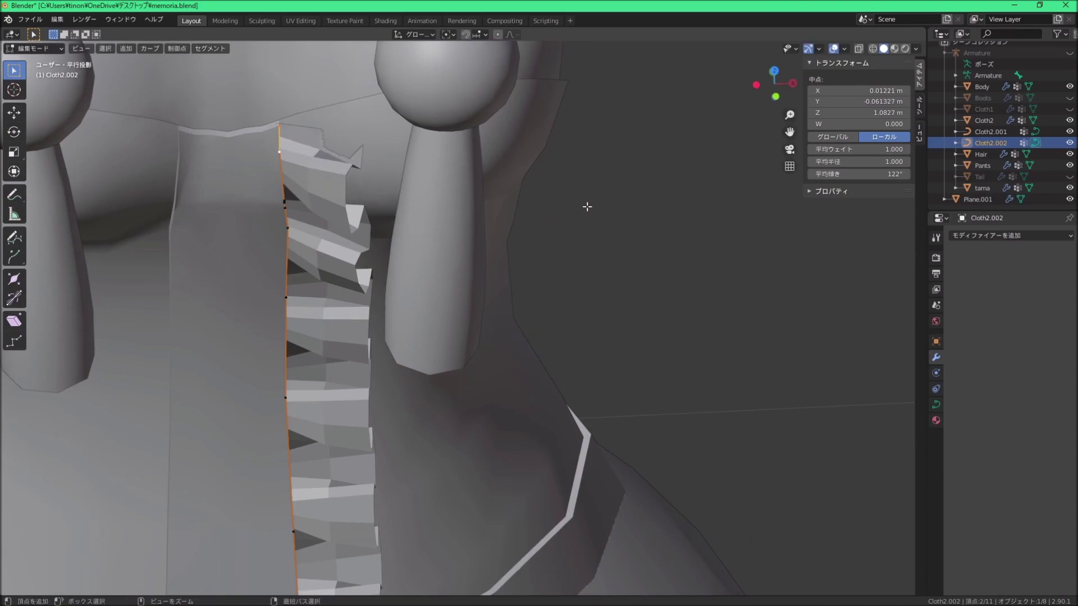
key(ctrl+t)
click(477, 291)
middle_drag(476, 292, 422, 133)
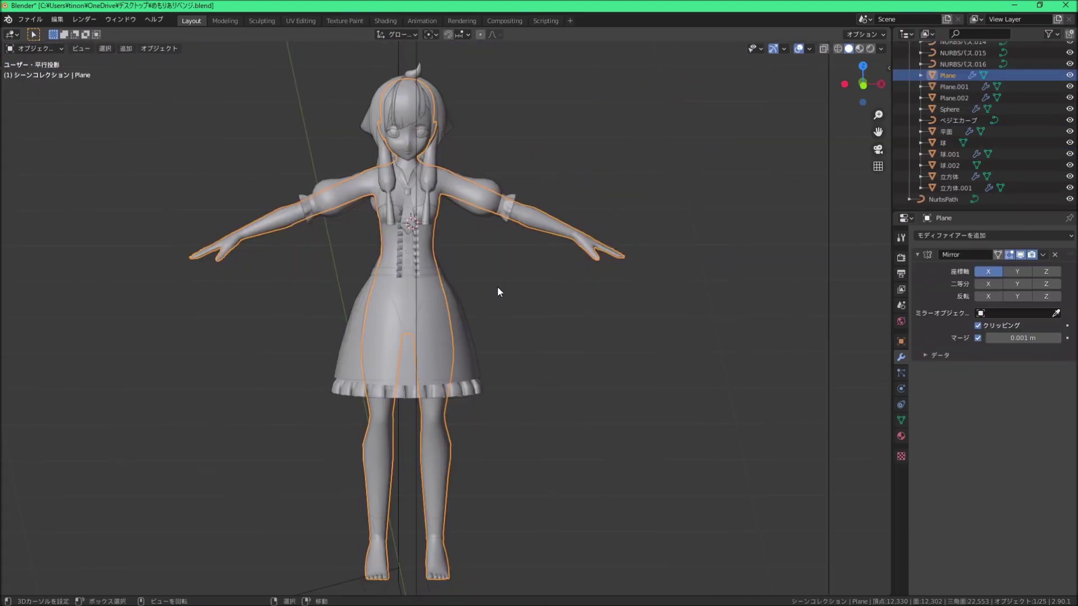
Step: In front view, inspect the arm up close, then reset the 3D cursor to the origin, framing everything
key(KP_1)
scroll(480, 319, up, 1)
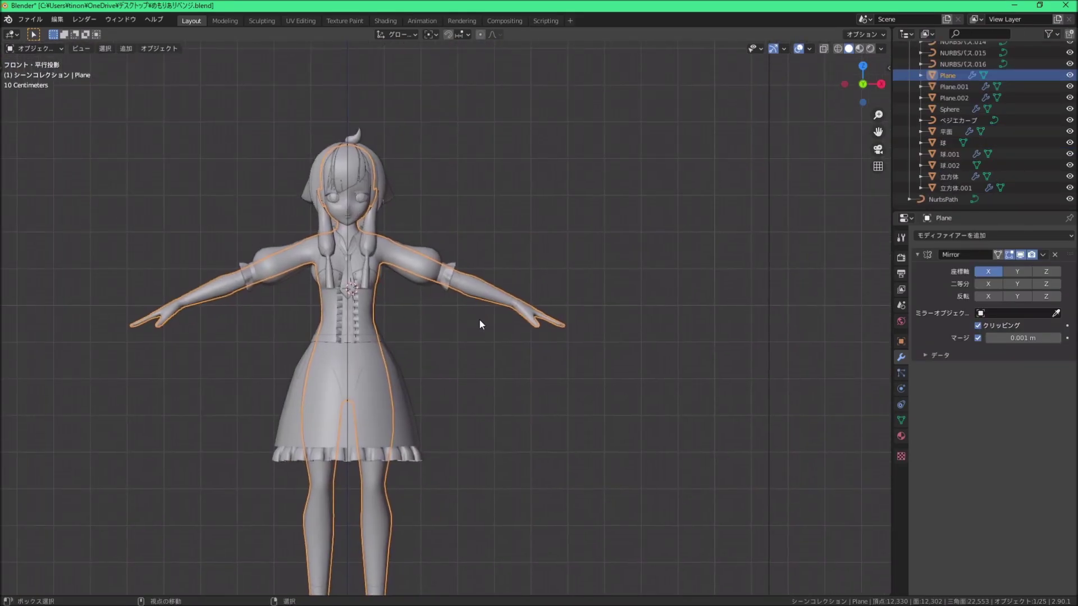
scroll(478, 317, up, 1)
scroll(498, 325, up, 1)
scroll(547, 323, up, 4)
scroll(547, 324, down, 2)
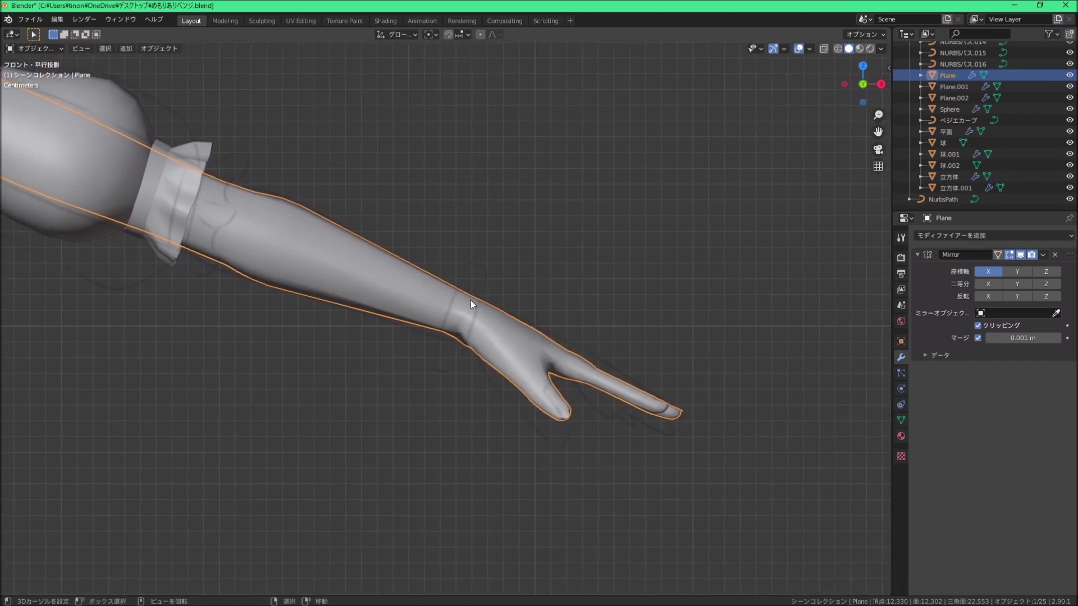
scroll(405, 359, up, 5)
scroll(479, 254, down, 5)
scroll(427, 339, down, 5)
scroll(428, 344, down, 4)
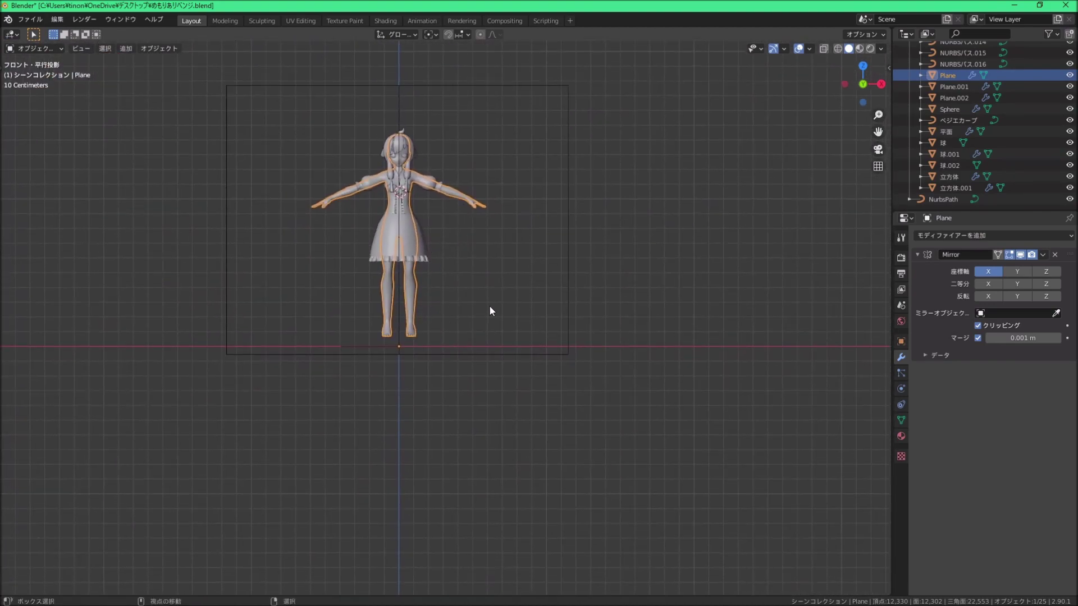
key(shift+c)
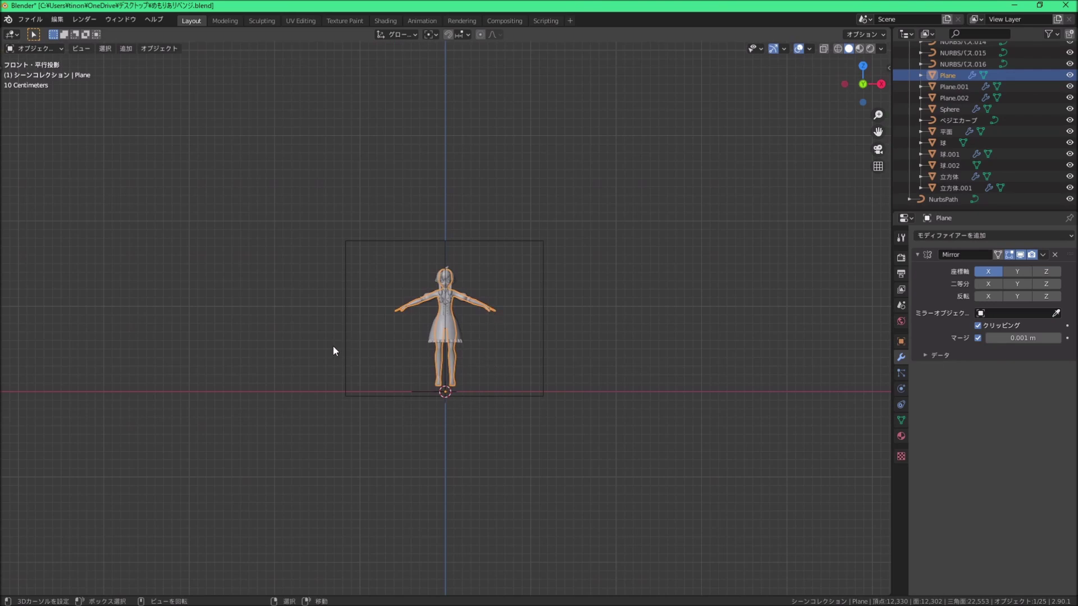
Step: Add a torus and set its Major Segments to 20
click(126, 49)
mouse_move(145, 61)
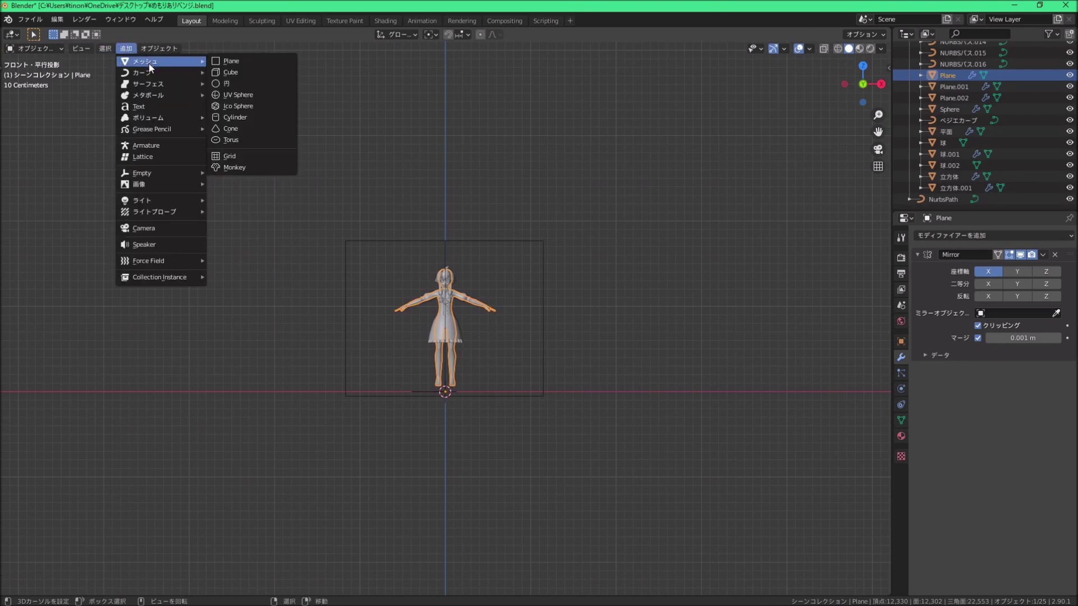
click(244, 139)
mouse_move(302, 189)
middle_down()
mouse_move(535, 372)
mouse_move(520, 405)
mouse_move(438, 376)
mouse_move(432, 322)
middle_up()
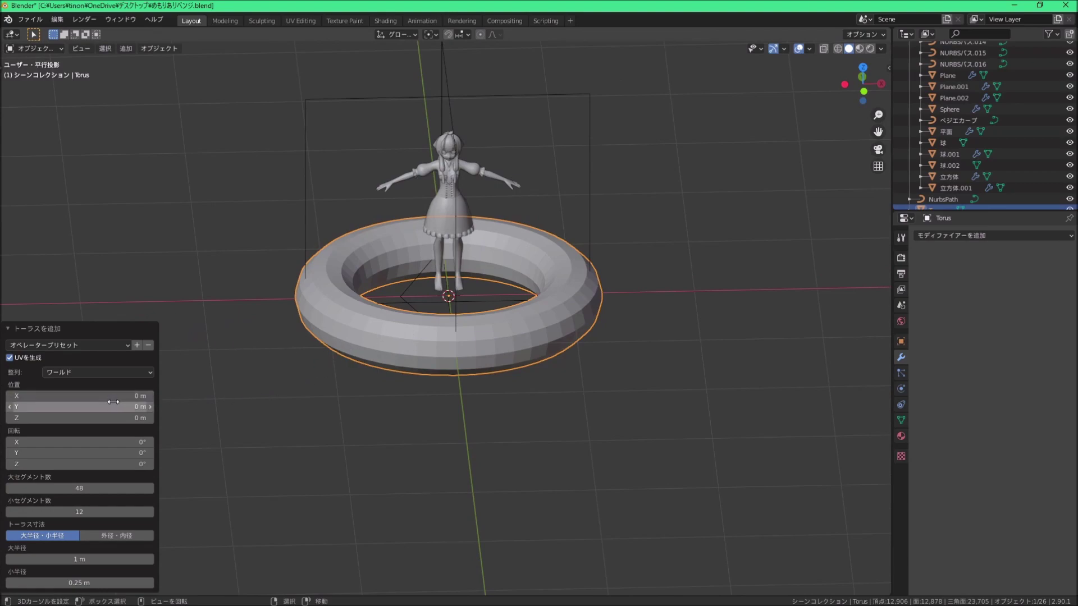
click(10, 487)
click(10, 487)
click(10, 487)
click(10, 487)
click(10, 488)
click(10, 487)
click(10, 487)
click(10, 488)
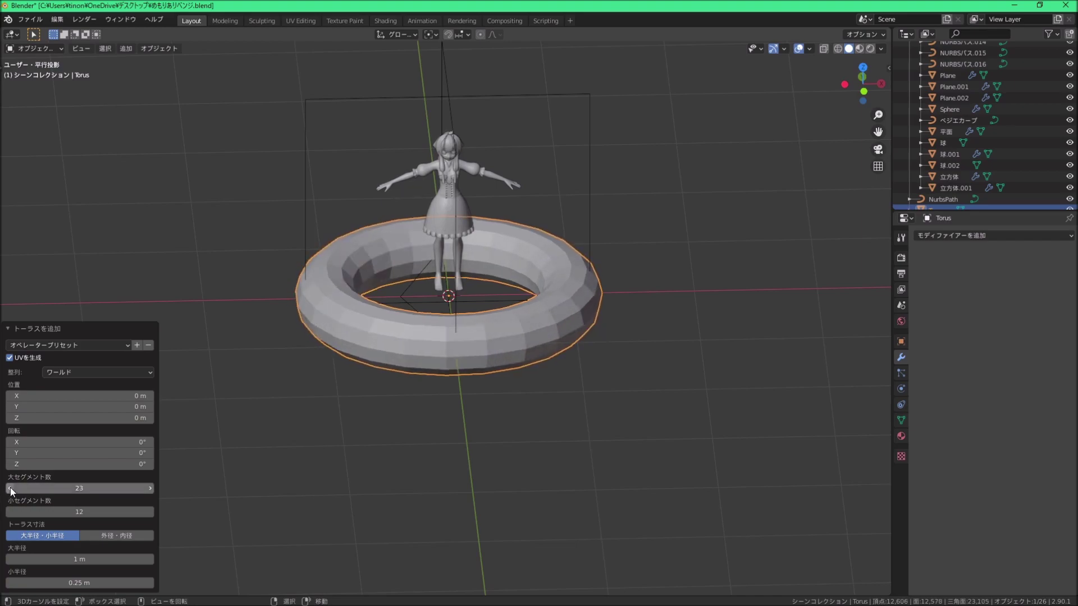
click(10, 488)
click(10, 488)
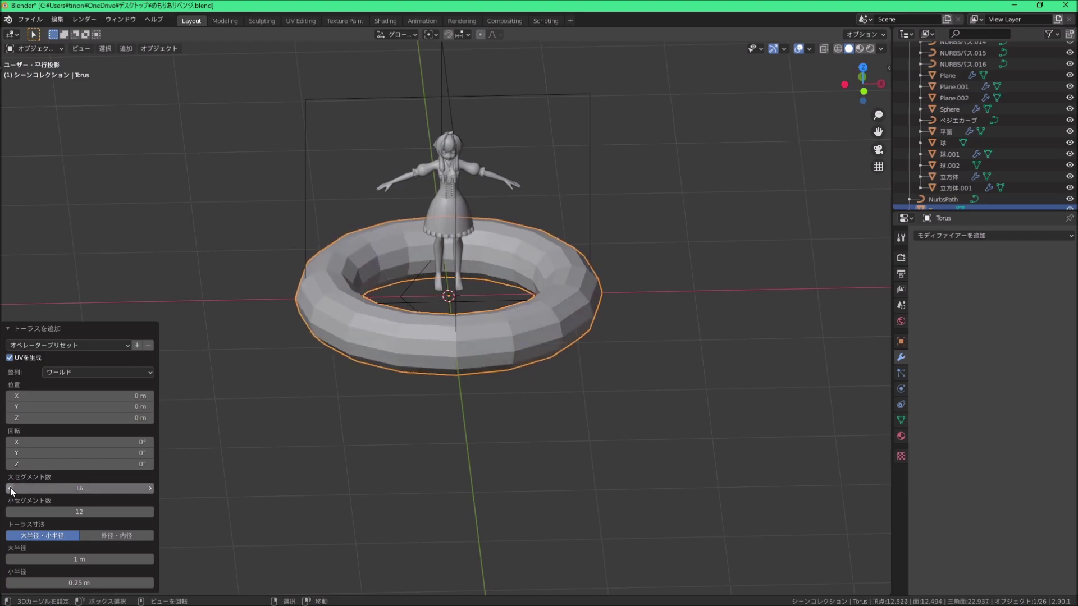
click(150, 489)
click(150, 488)
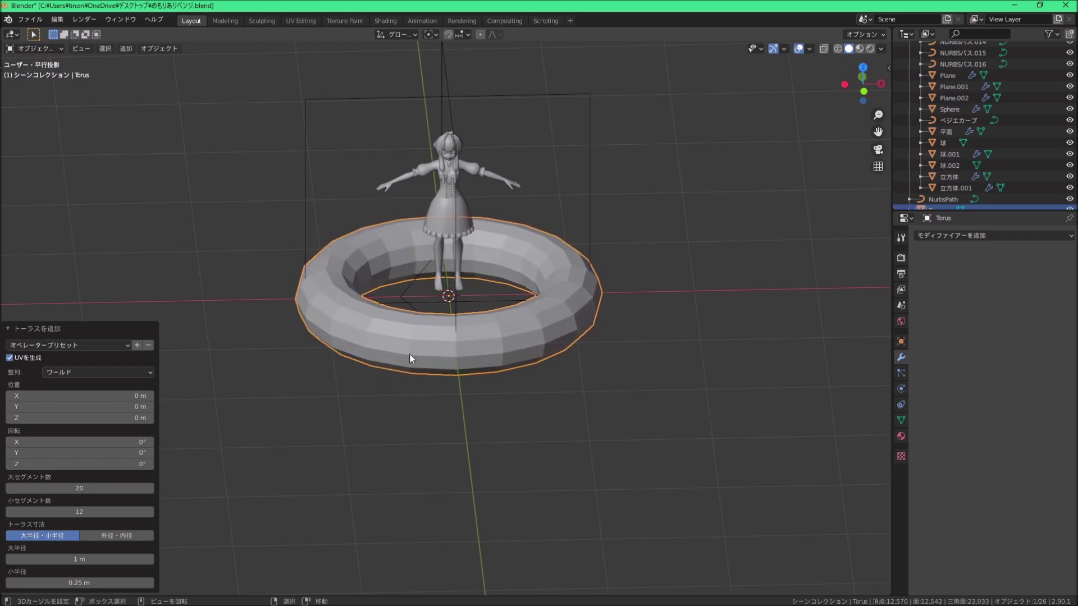
Step: Set the torus's Minor Segments to 8 and orbit to check its shape
mouse_move(409, 353)
middle_down()
mouse_move(412, 470)
mouse_move(413, 384)
middle_up()
scroll(415, 438, up, 2)
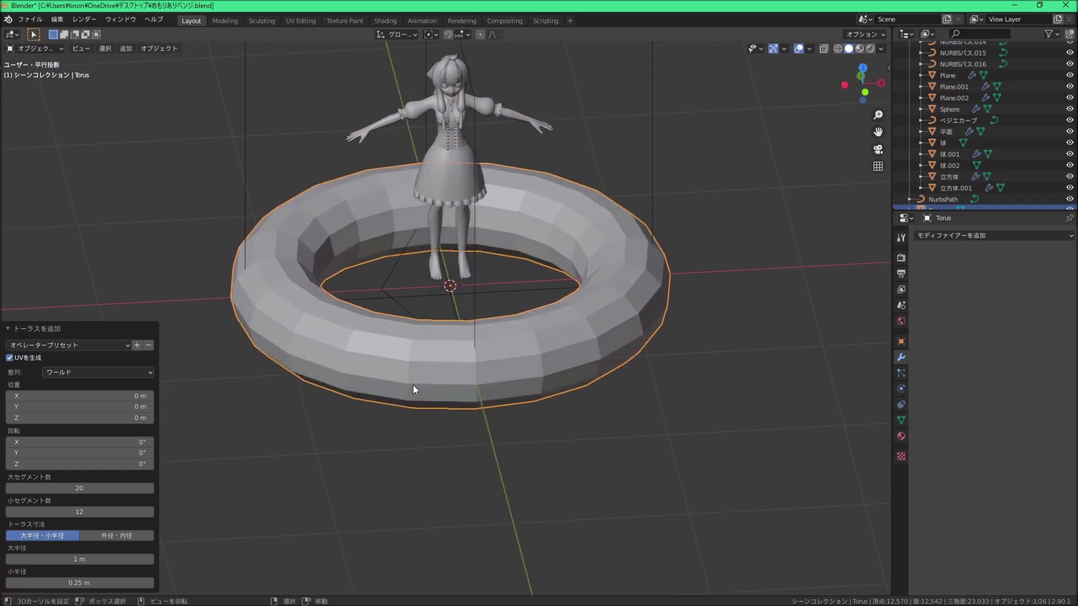
click(11, 512)
click(10, 512)
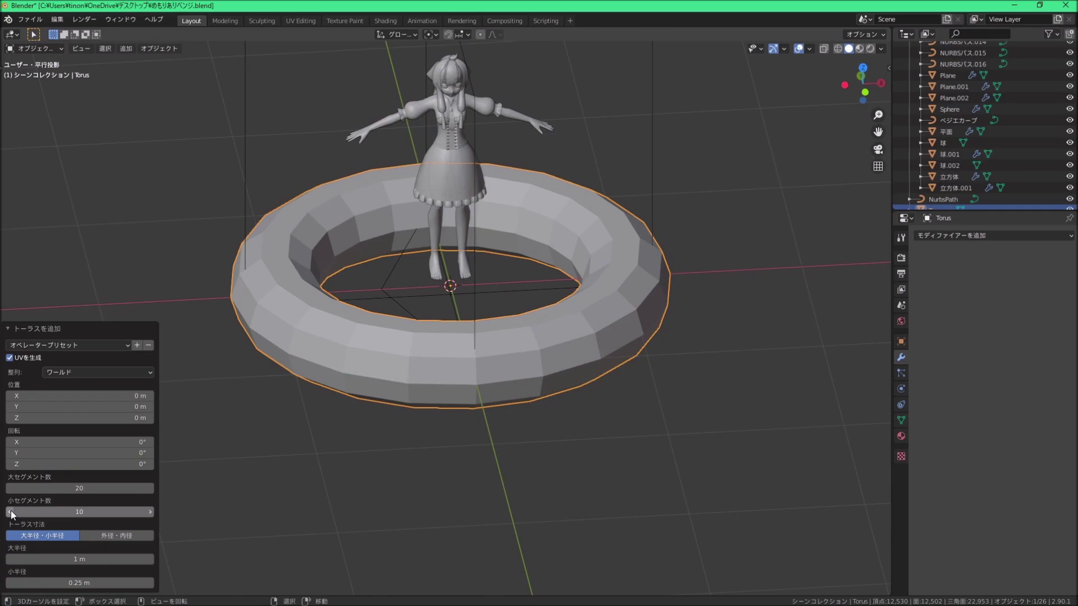
click(10, 512)
click(10, 512)
mouse_move(432, 314)
middle_down()
mouse_move(397, 359)
mouse_move(650, 266)
middle_up()
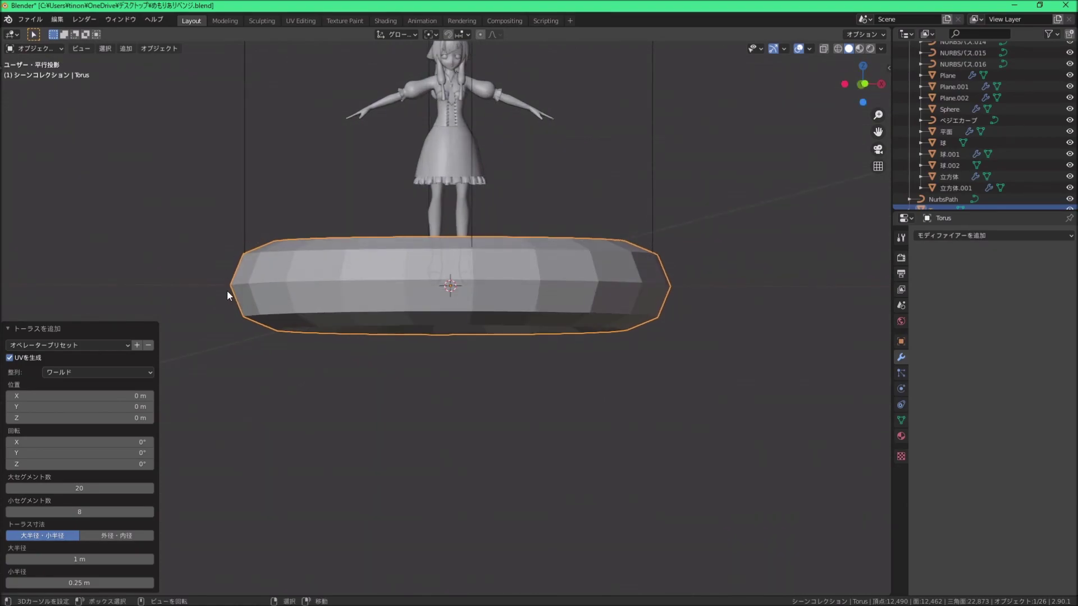
mouse_move(226, 291)
middle_down()
mouse_move(304, 288)
mouse_move(281, 251)
mouse_move(218, 268)
mouse_move(321, 305)
mouse_move(368, 345)
mouse_move(476, 371)
mouse_move(460, 335)
middle_up()
scroll(476, 372, down, 2)
scroll(462, 342, up, 2)
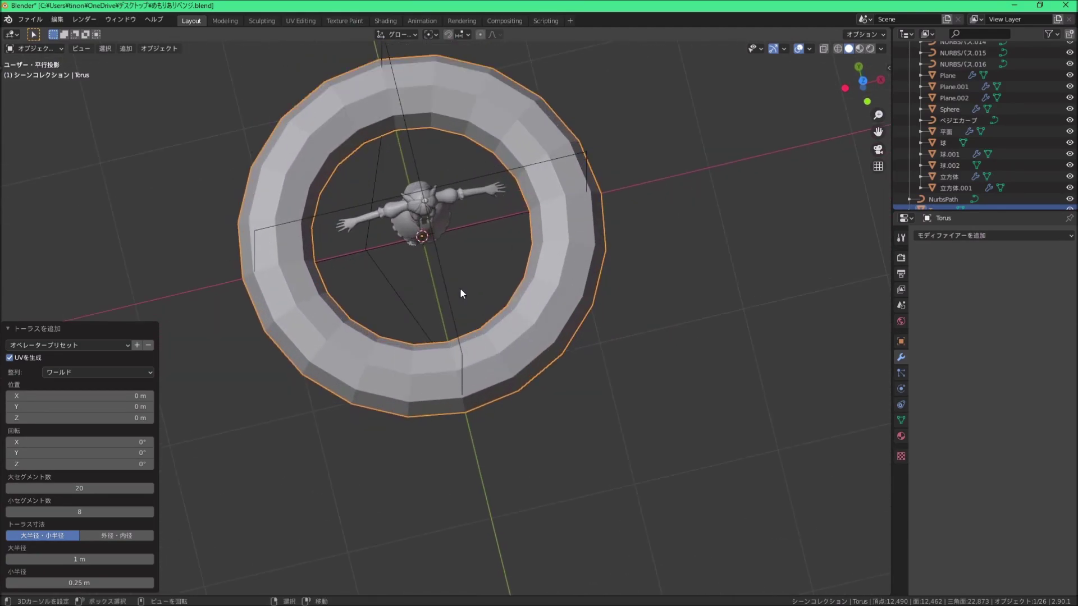
Step: Snap to front orthographic view, framing the torus and the figure
click(53, 46)
middle_drag(308, 302, 297, 270)
key(KP_1)
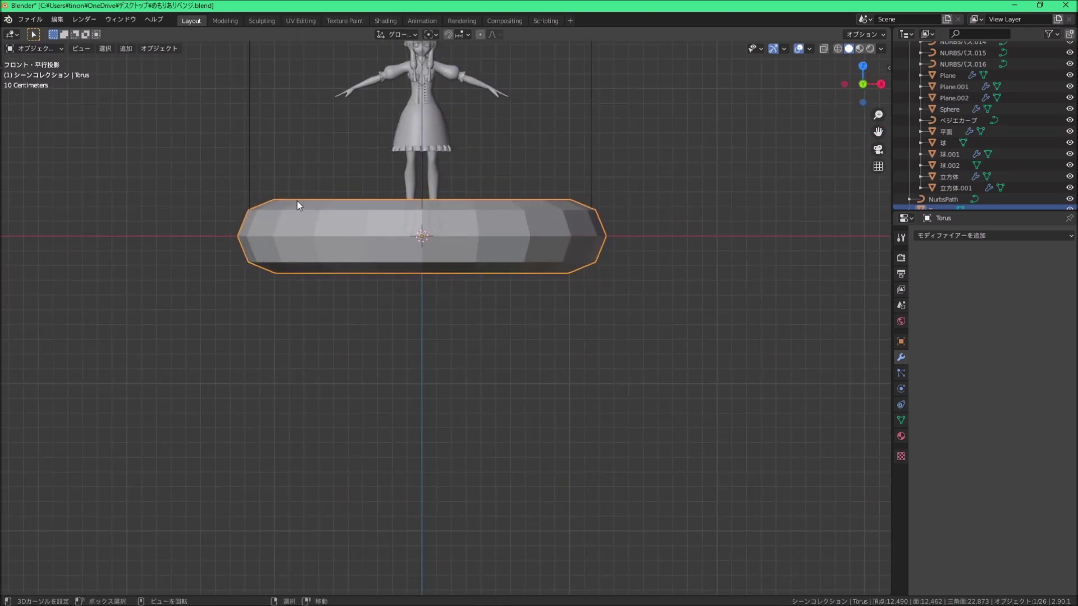
shift+middle_drag(298, 201, 292, 299)
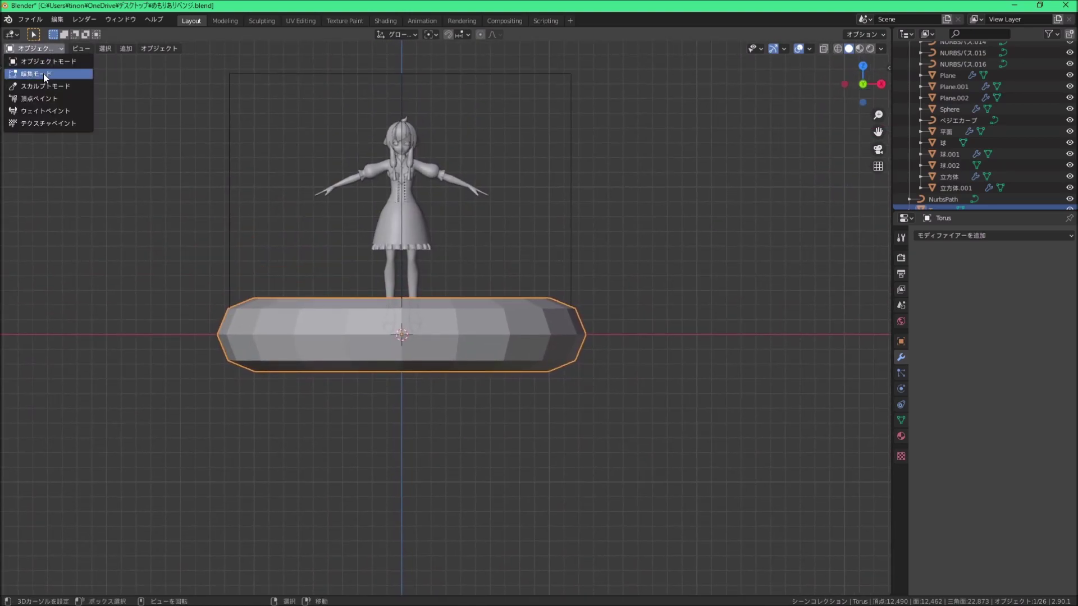
Step: In Edit Mode, select the whole torus, shrink it to 0.085, tilt it and move it to the hand
click(43, 73)
key(o)
key(s)
click(494, 290)
key(r)
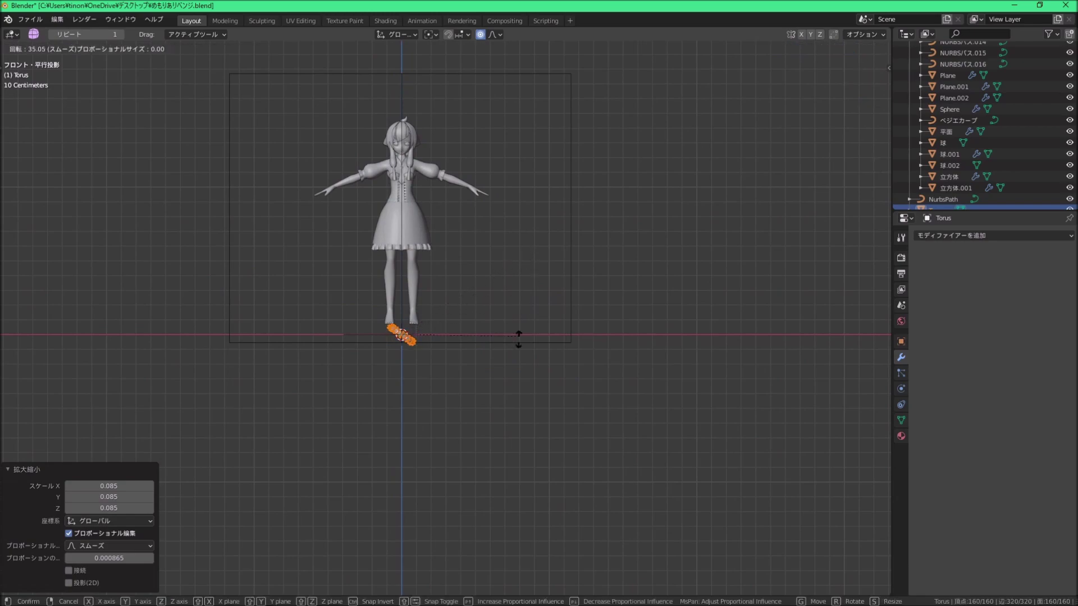
click(410, 397)
key(g)
click(482, 243)
Step: Shrink the torus further and slide it onto the wrist
scroll(482, 243, up, 1)
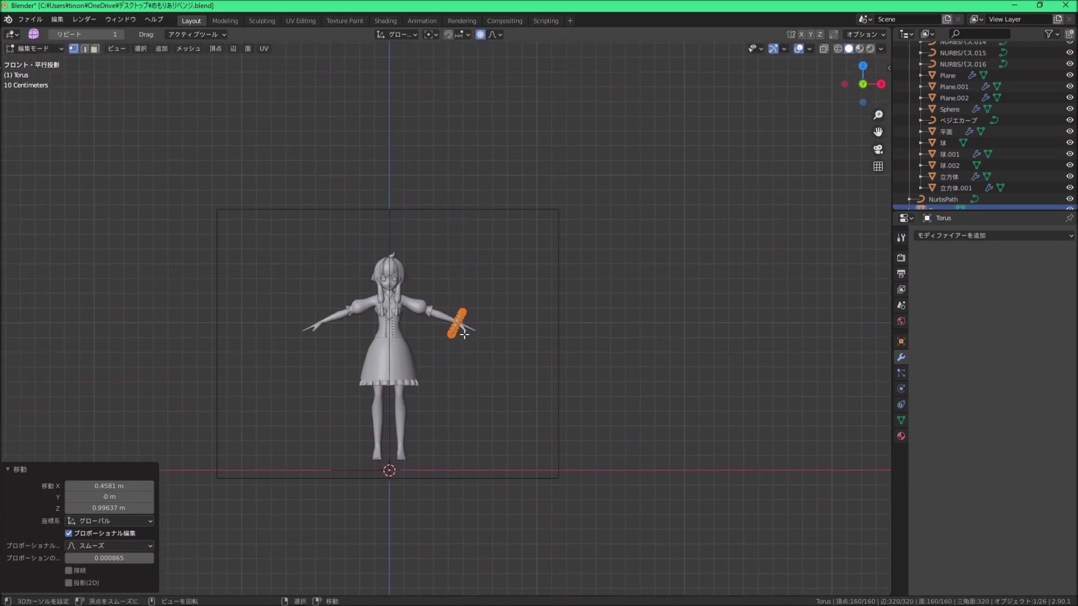
scroll(521, 336, up, 5)
scroll(521, 337, down, 3)
key(s)
click(486, 255)
key(g)
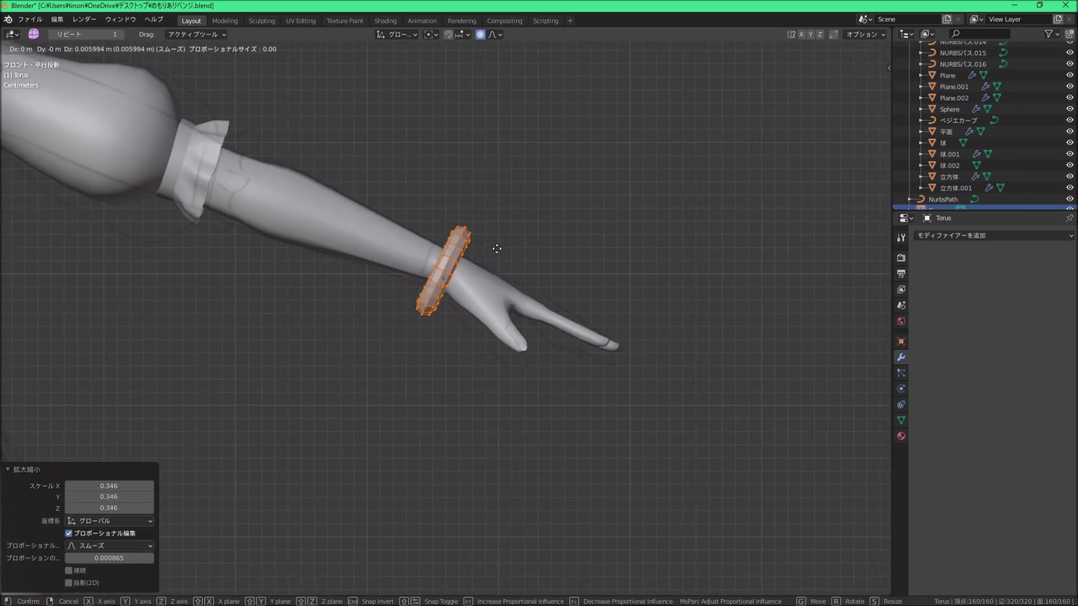
scroll(475, 263, up, 3)
scroll(475, 263, up, 1)
key(g)
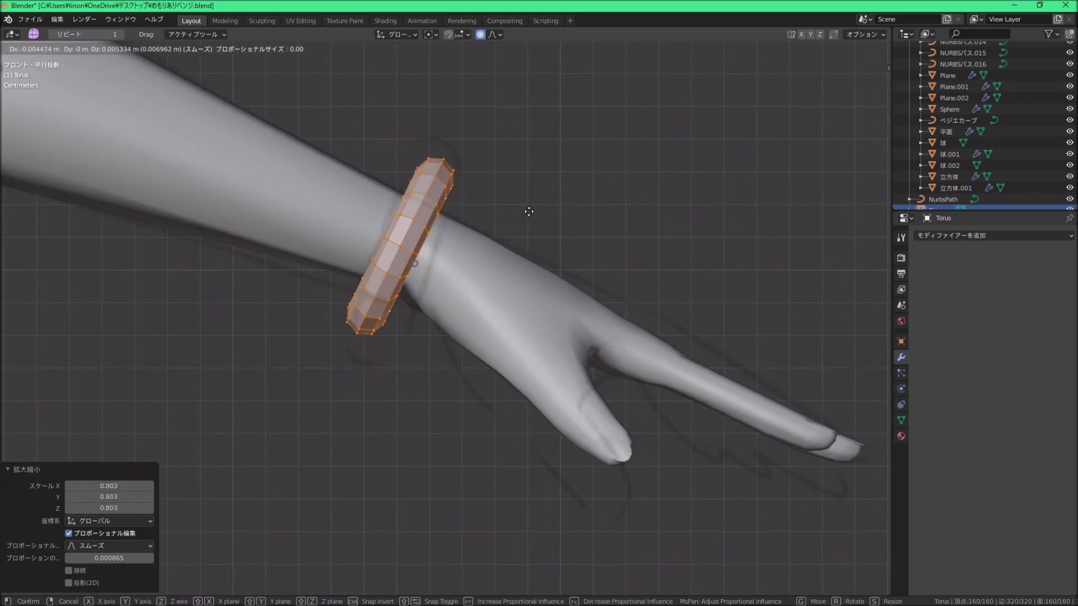
click(529, 219)
Step: Rescale the torus to 1.177, then tilt and reposition it to follow the wrist
key(r)
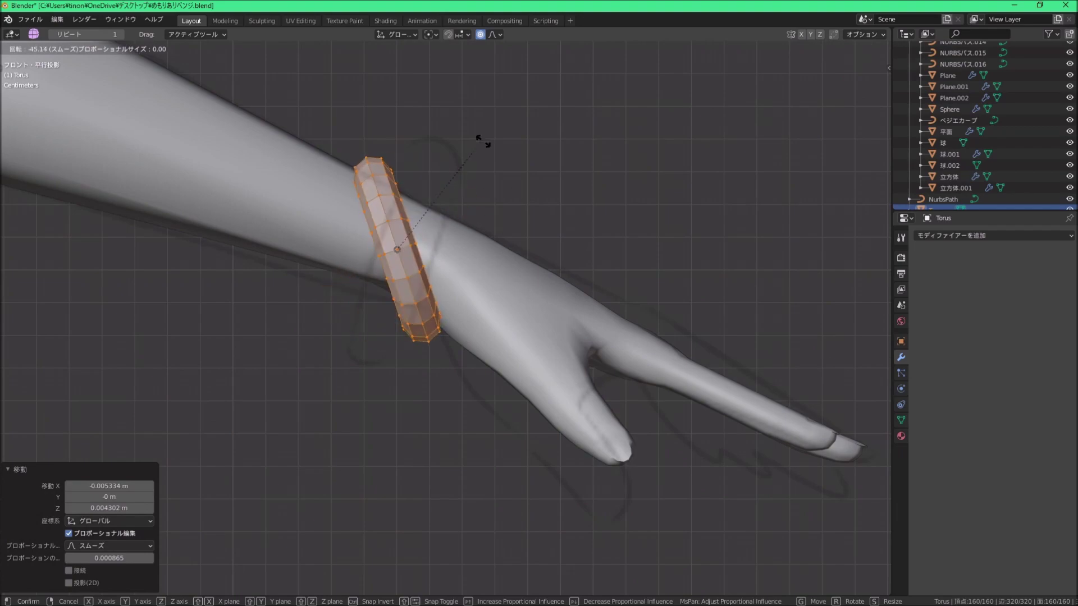
key(Escape)
key(ctrl+z)
key(s)
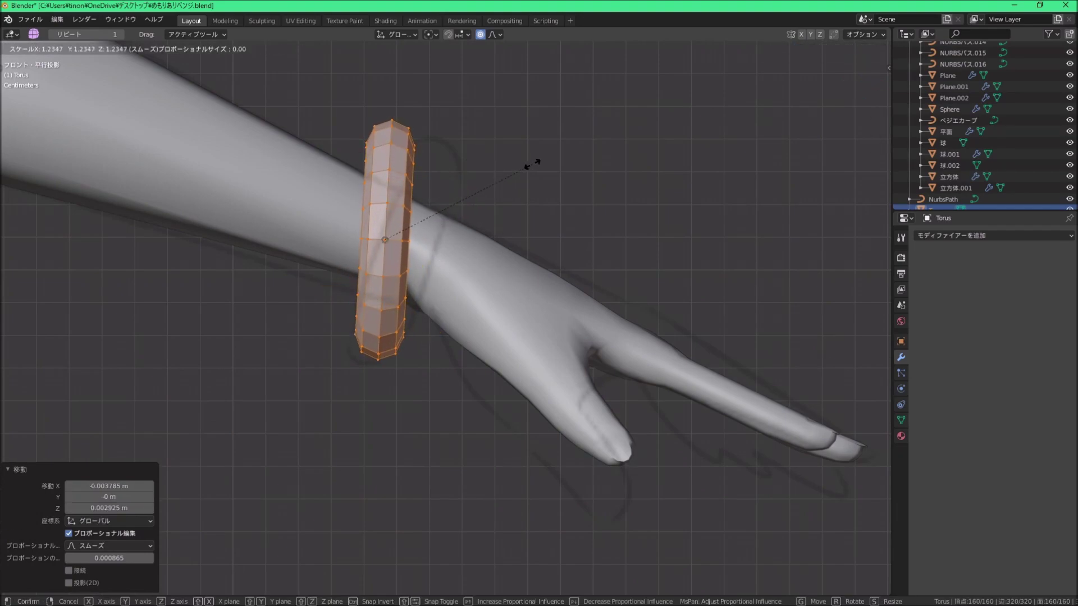
click(526, 168)
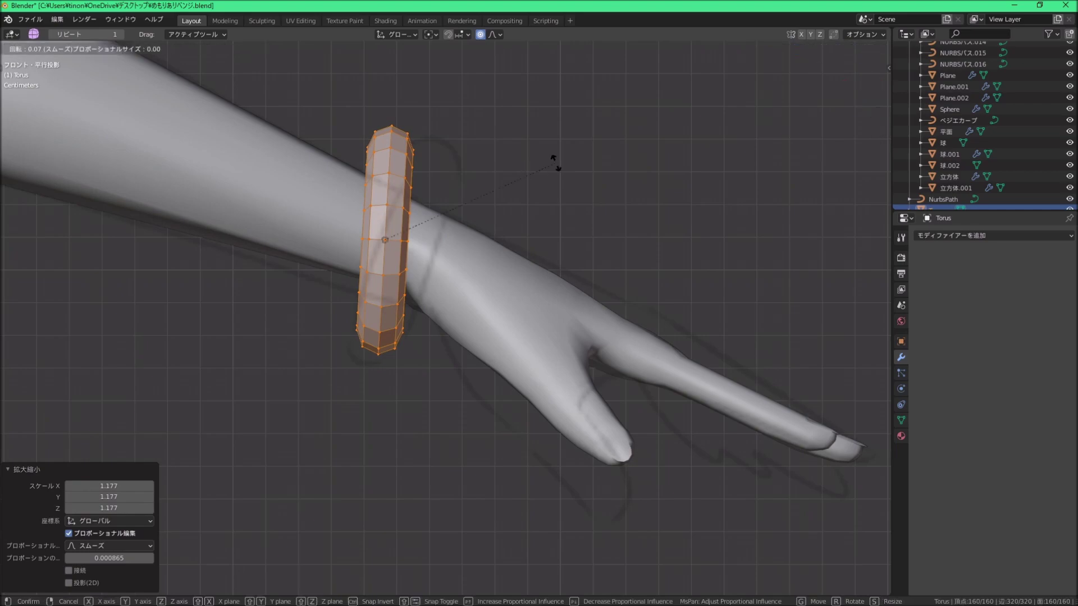
key(r)
click(600, 302)
key(g)
click(649, 300)
Step: Rotate the torus an extra 6.04° and nudge it along the wrist, checking from the side
key(r)
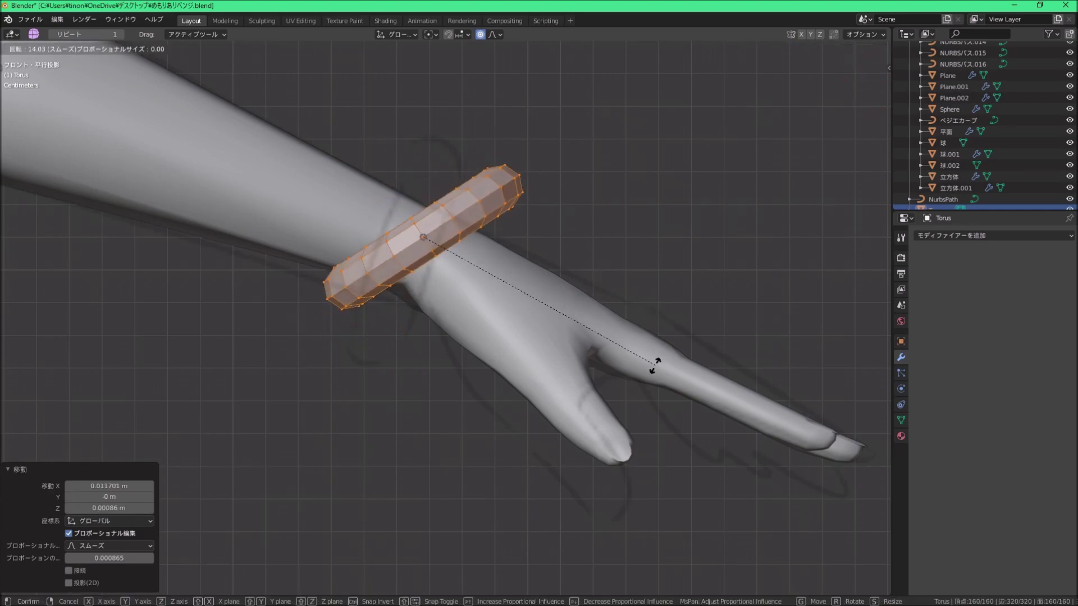
click(654, 322)
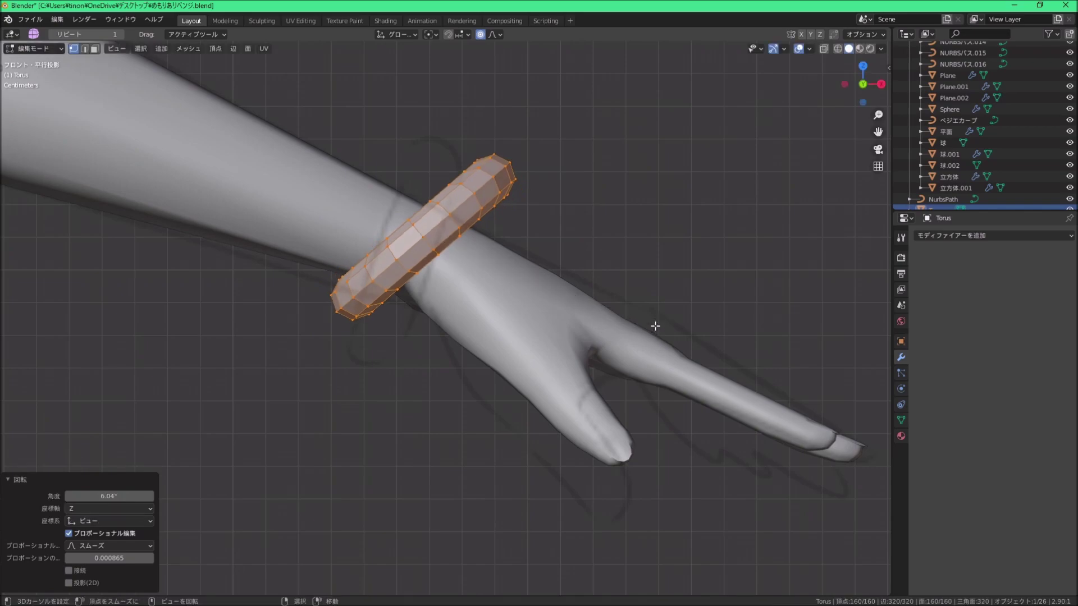
key(g)
click(632, 327)
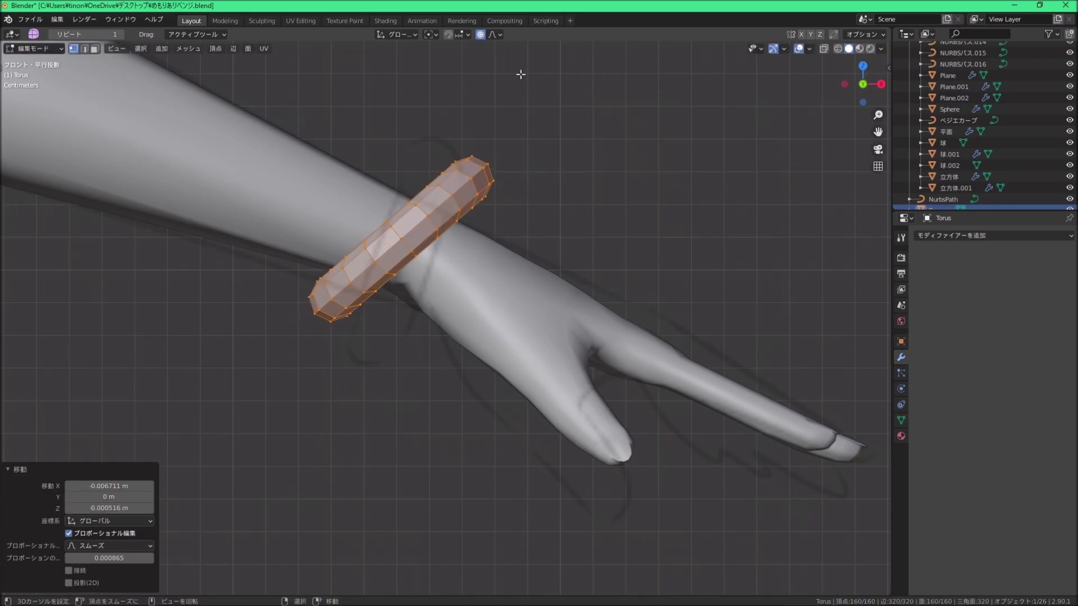
middle_drag(512, 157, 506, 210)
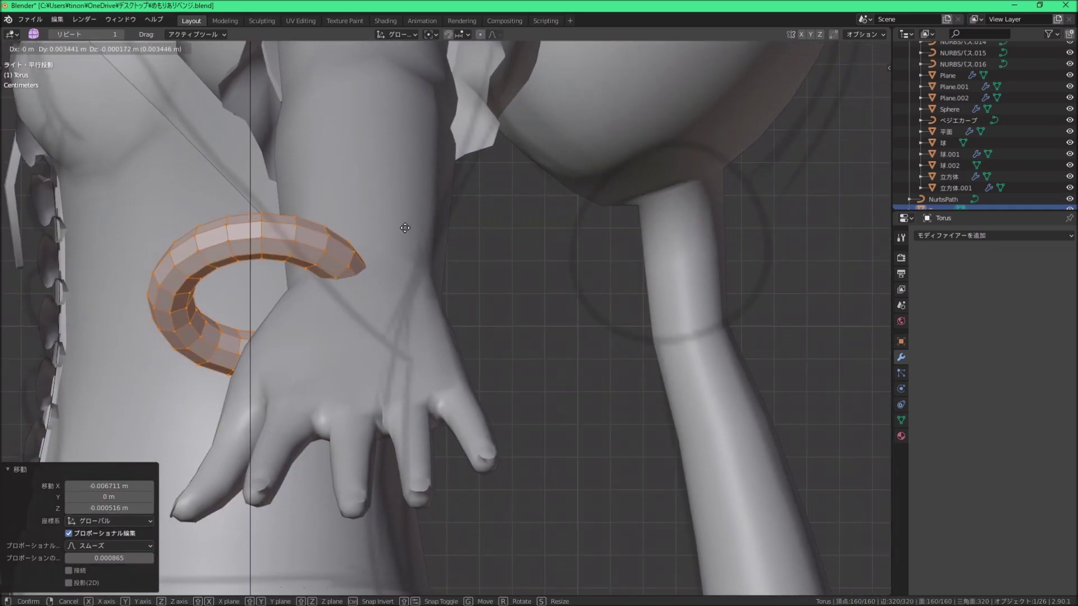
key(g)
right_click(507, 209)
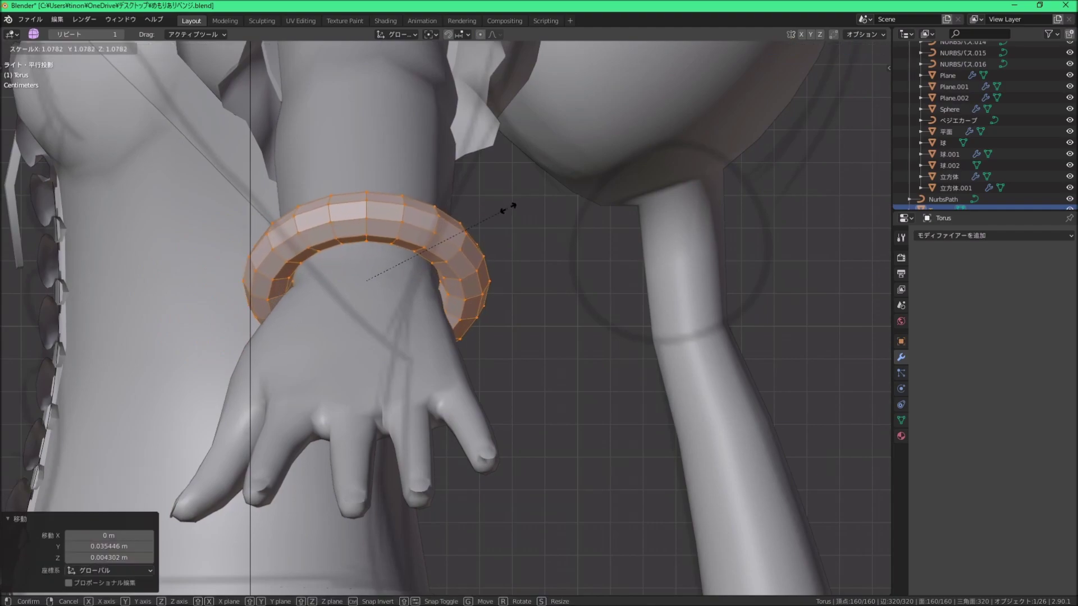
Step: Enlarge the torus to 1.964 so it rings the wrist, then orbit to check it
key(s)
click(573, 174)
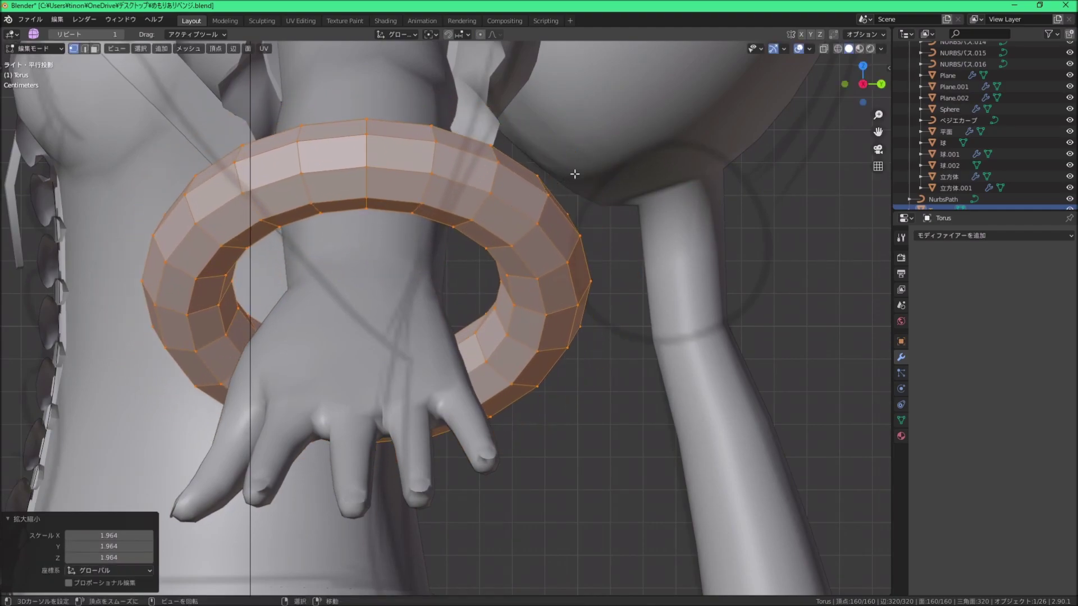
mouse_move(572, 174)
middle_down()
mouse_move(373, 167)
mouse_move(449, 251)
middle_up()
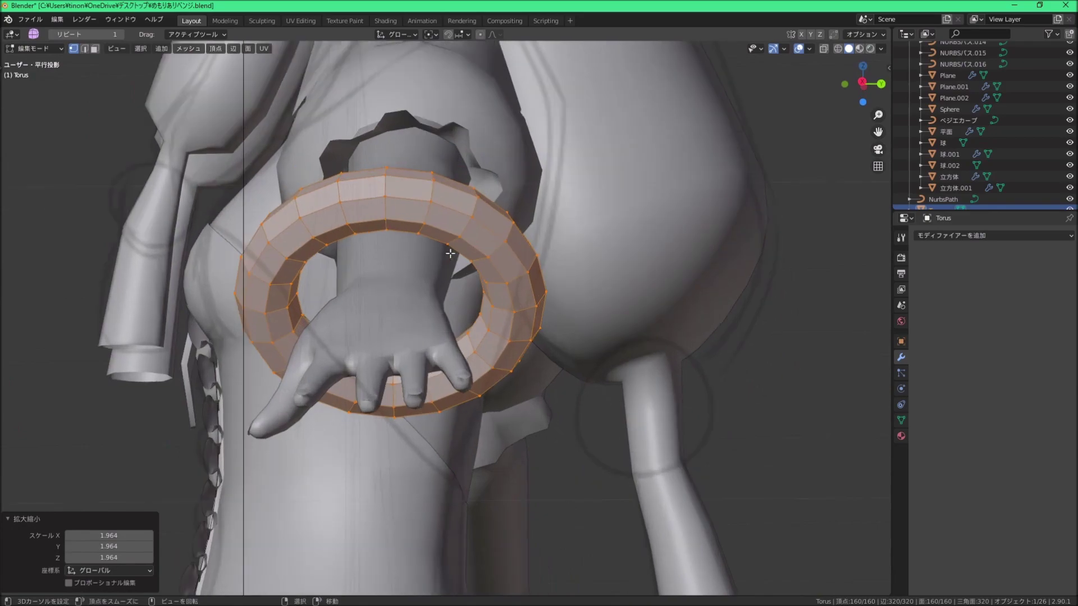
scroll(453, 248, down, 2)
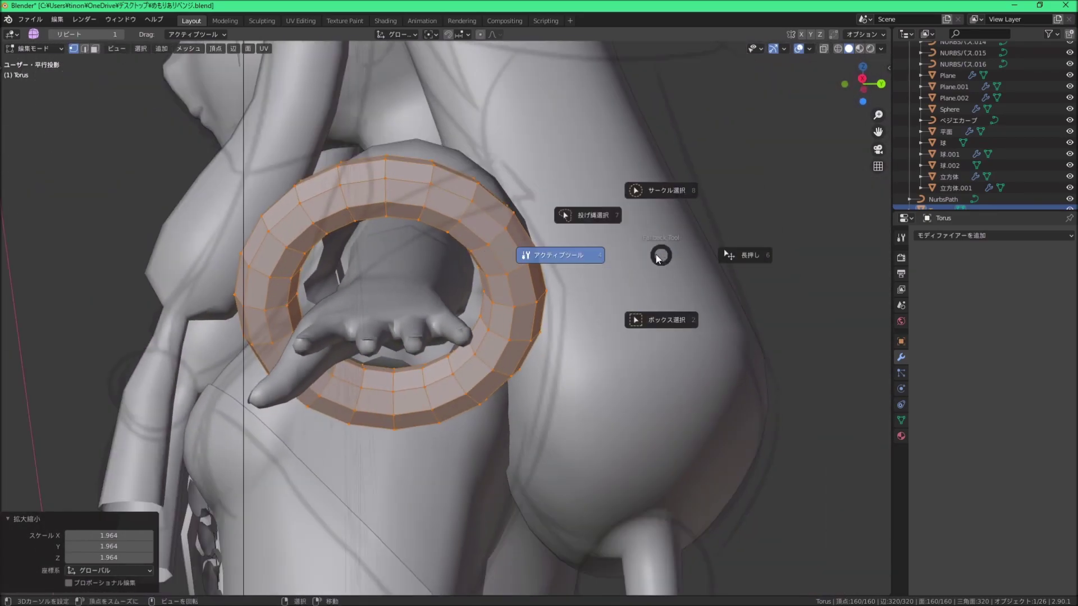
Step: Adjust the bracelet's tube thickness with Alt+S, then review it from the front view
key(alt+s)
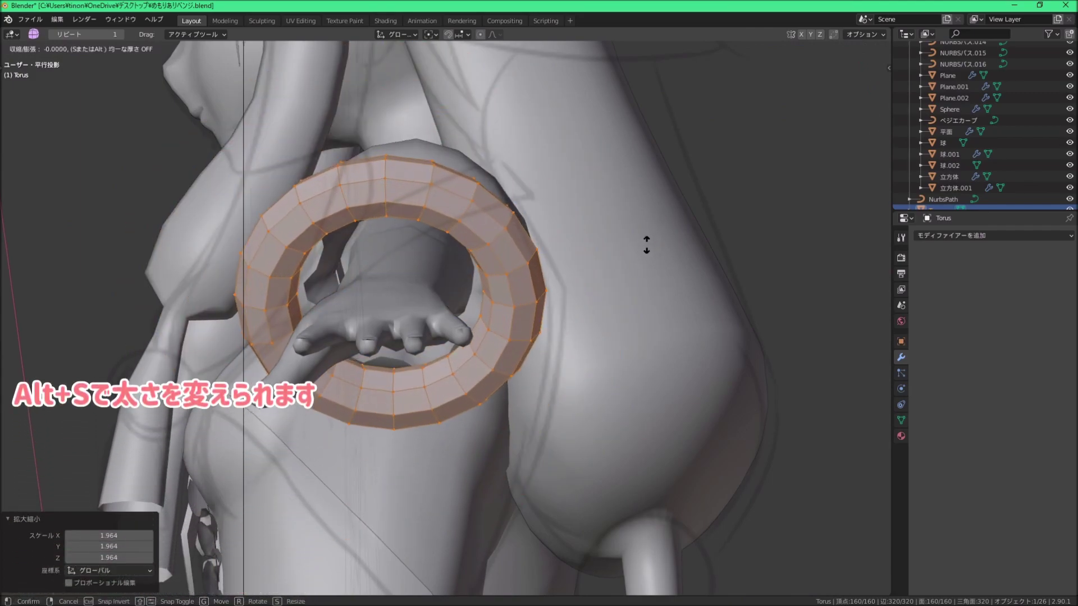
click(642, 246)
middle_drag(642, 246, 715, 236)
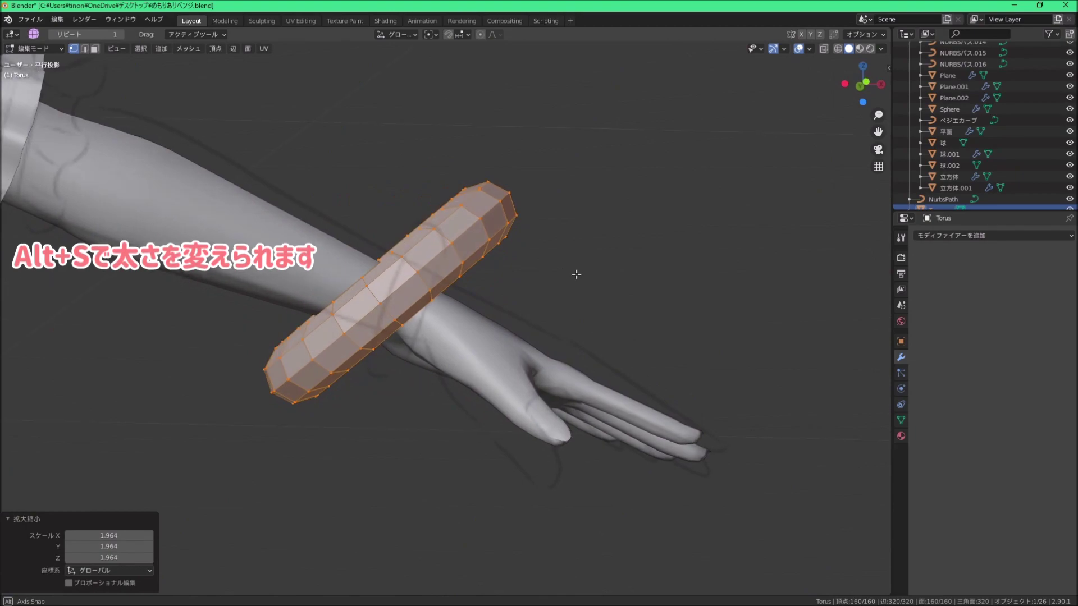
key(KP_1)
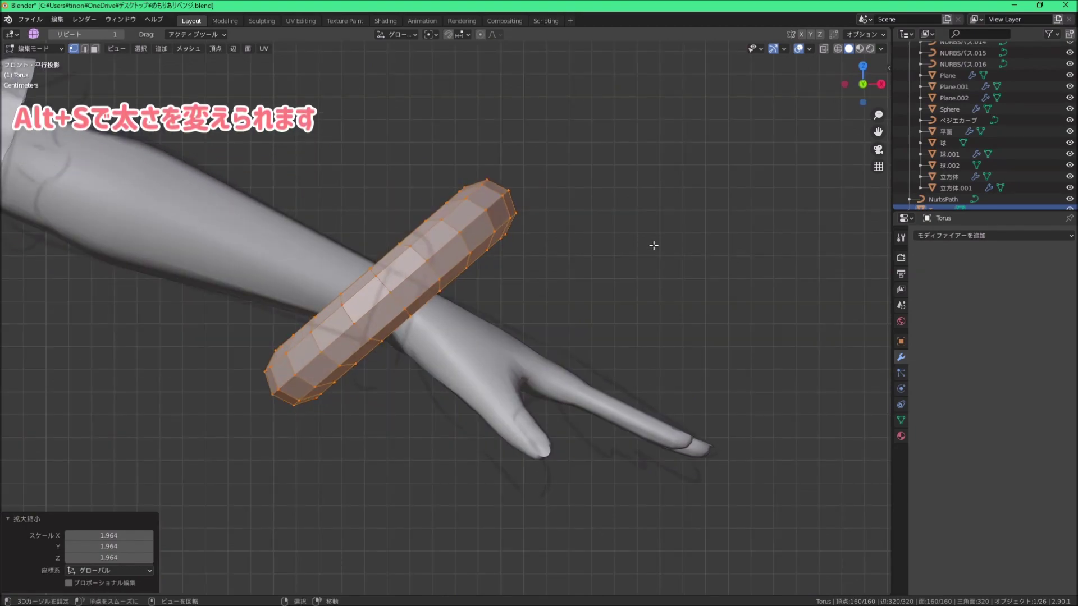
scroll(653, 245, down, 3)
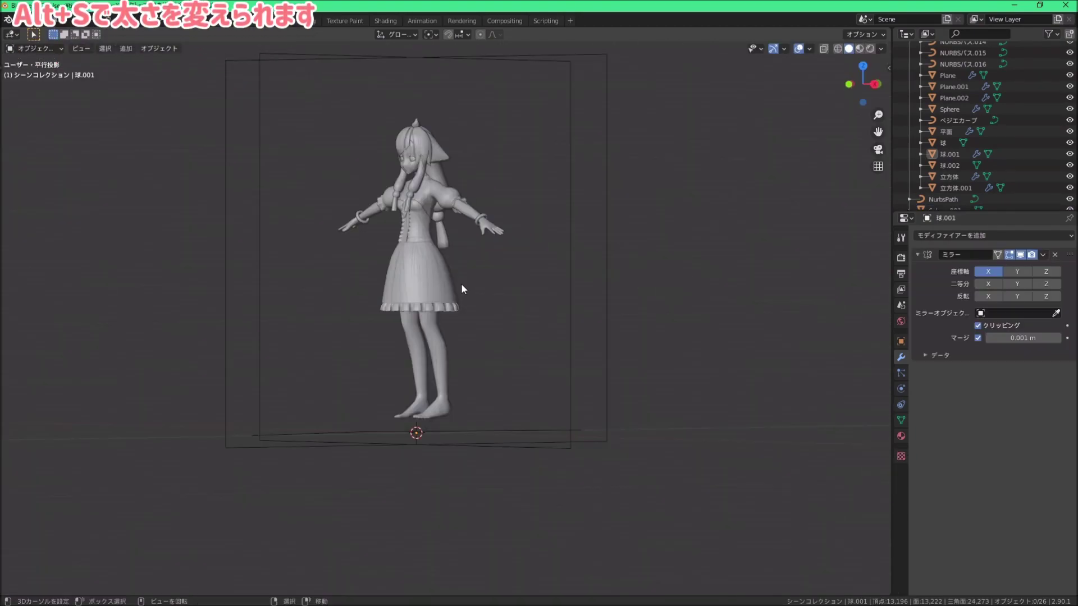
Step: Orbit and zoom between side and front views to inspect the leg and foot
key(KP_3)
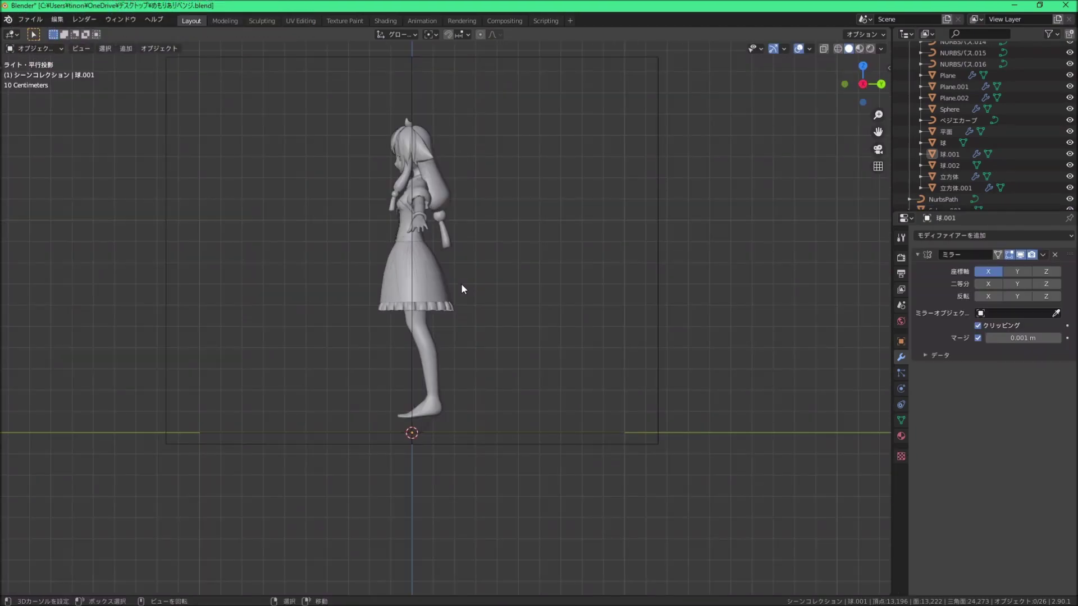
scroll(423, 279, up, 4)
shift+middle_drag(404, 409, 480, 242)
scroll(467, 325, up, 2)
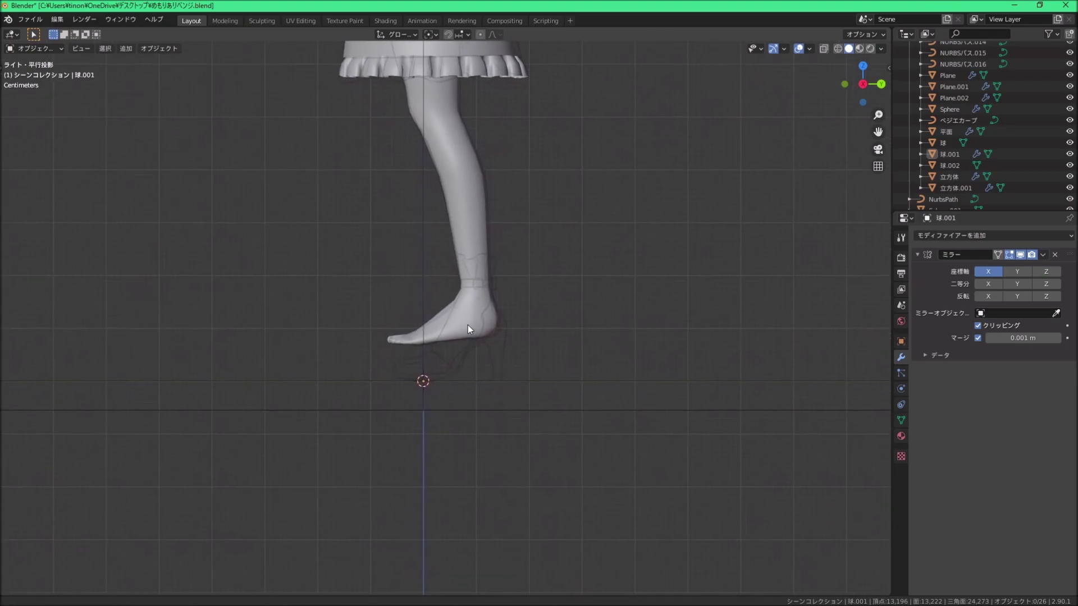
scroll(466, 327, up, 3)
mouse_move(465, 326)
middle_down()
mouse_move(457, 349)
mouse_move(440, 323)
mouse_move(436, 396)
mouse_move(325, 311)
mouse_move(305, 335)
middle_up()
key(KP_1)
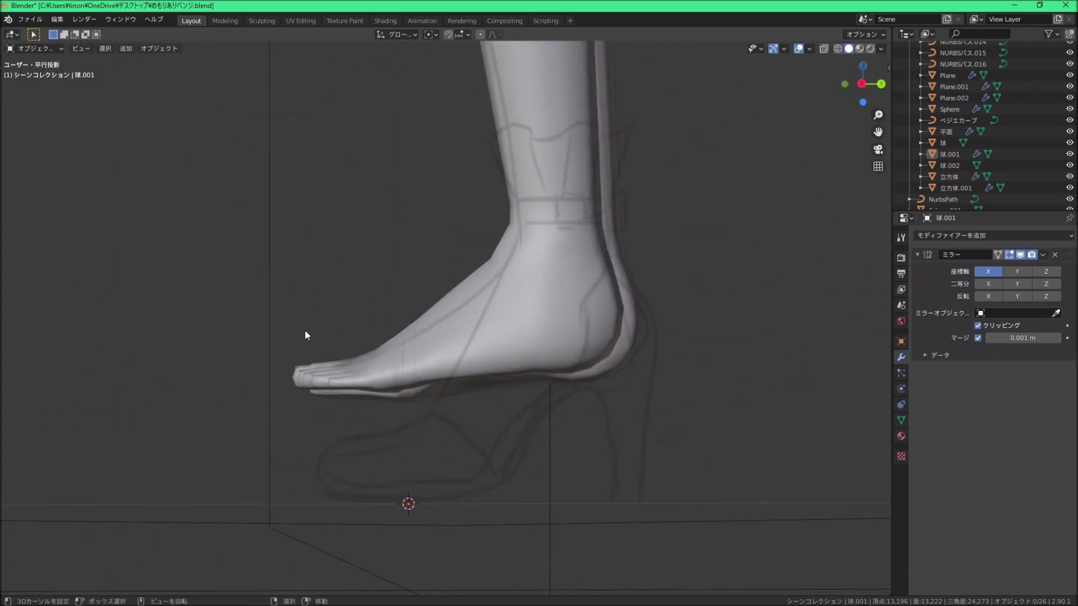
key(KP_3)
ctrl+scroll(330, 221, down, 3)
shift+scroll(367, 282, up, 2)
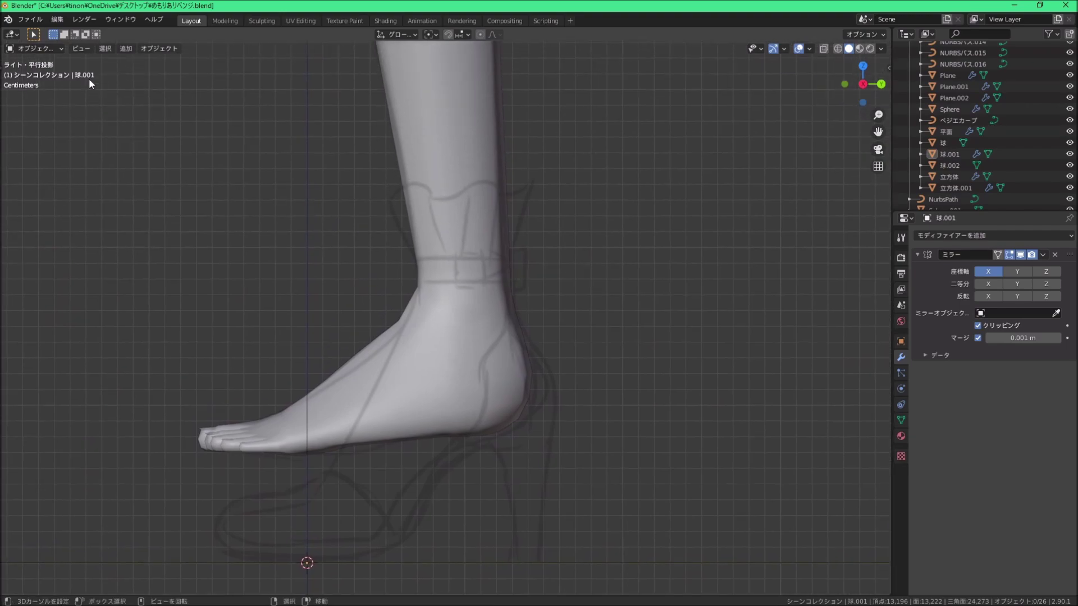
Step: Put the leg mesh in Edit Mode and add an extra edge loop around the lower shin
click(125, 48)
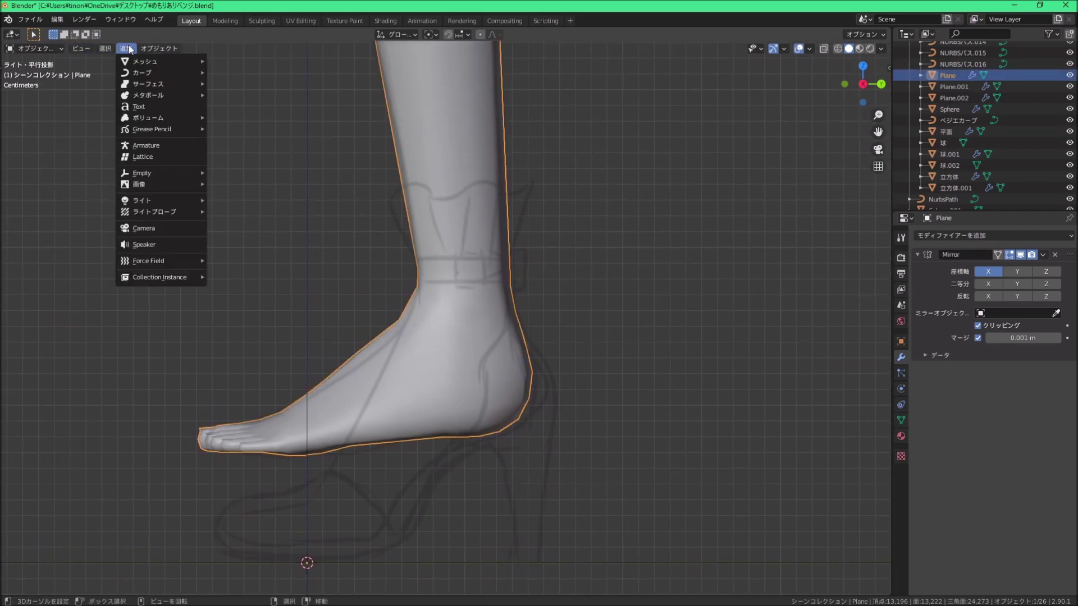
click(38, 47)
click(57, 73)
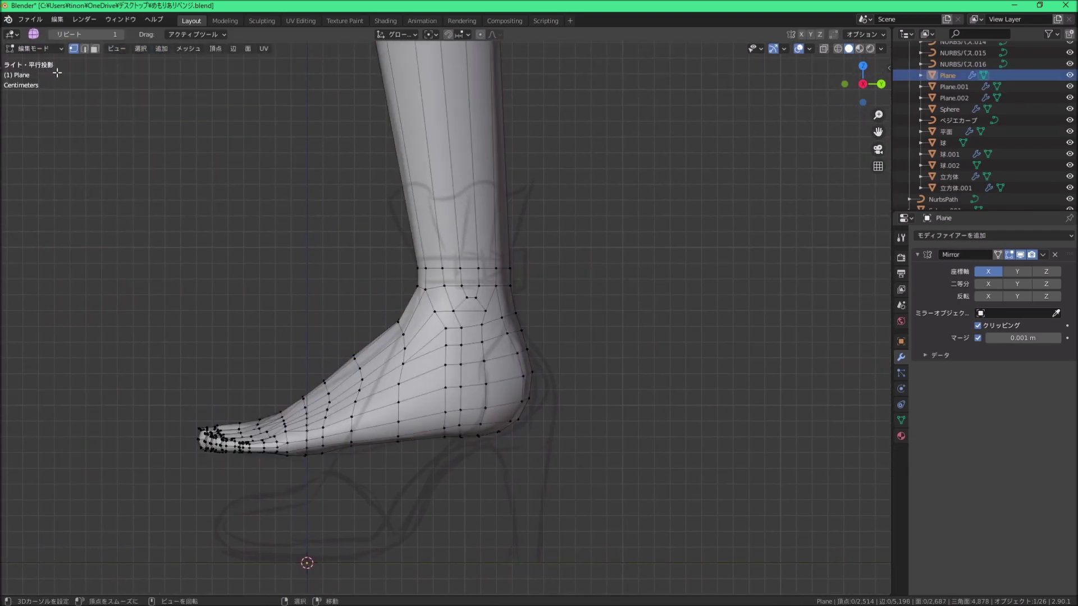
shift+middle_drag(477, 242, 472, 283)
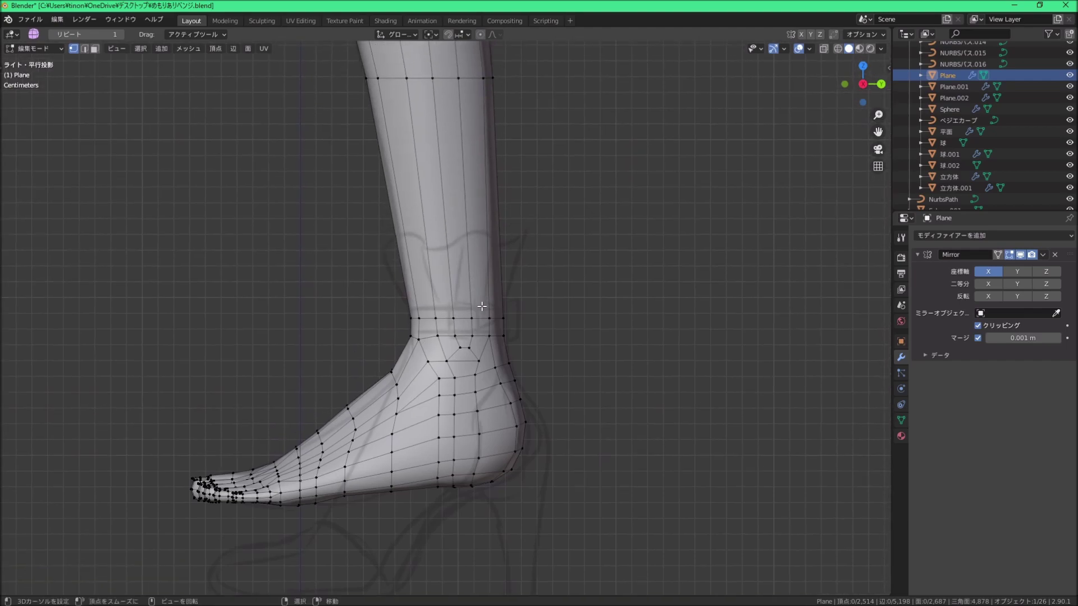
scroll(492, 257, down, 1)
scroll(477, 253, down, 5)
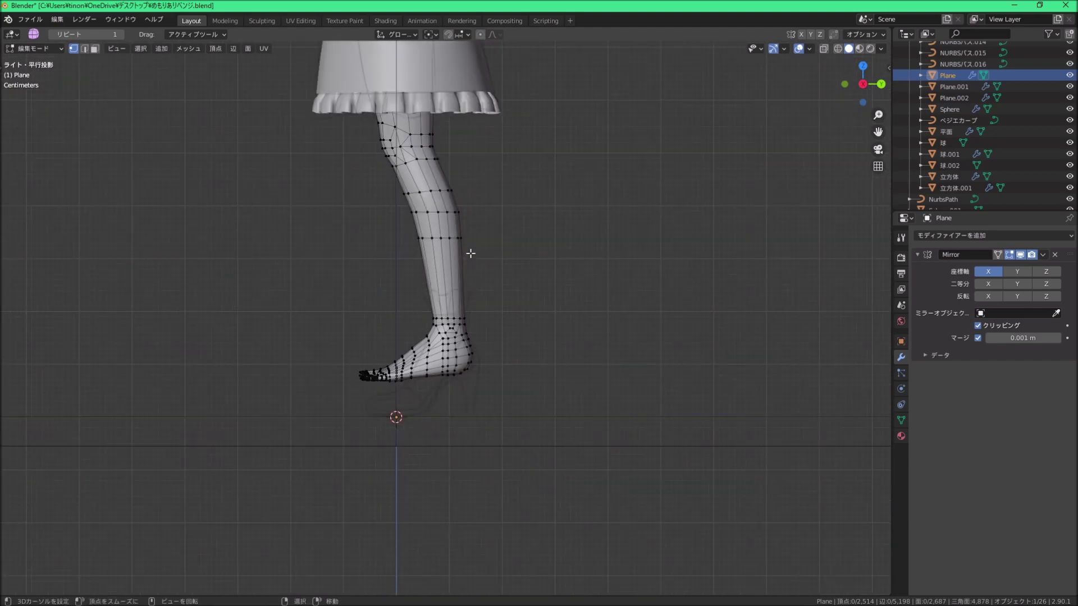
scroll(460, 247, up, 4)
scroll(454, 246, down, 1)
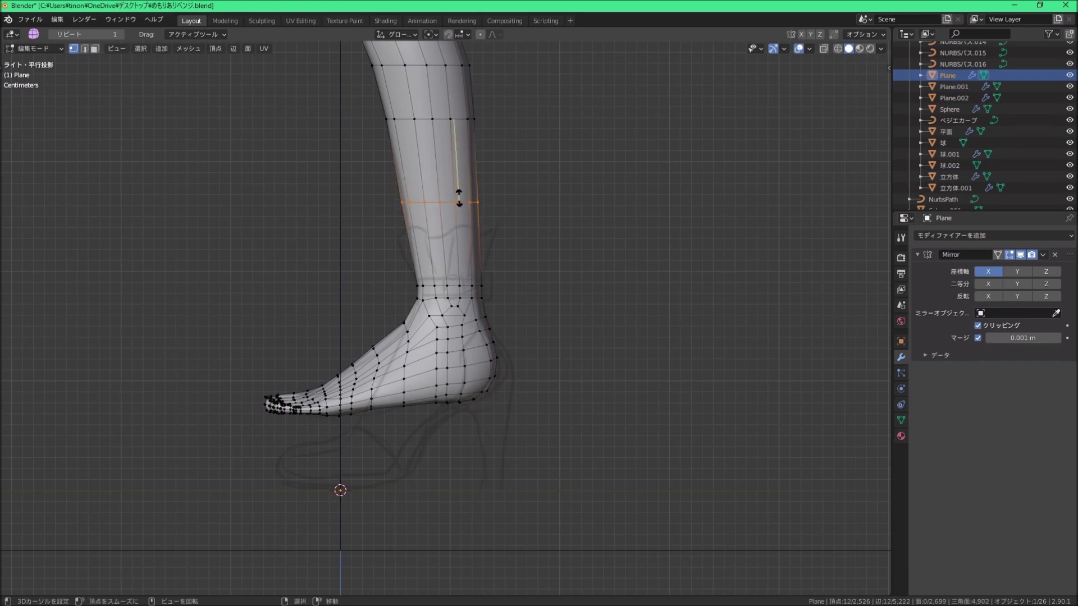
click(469, 242)
scroll(518, 303, up, 4)
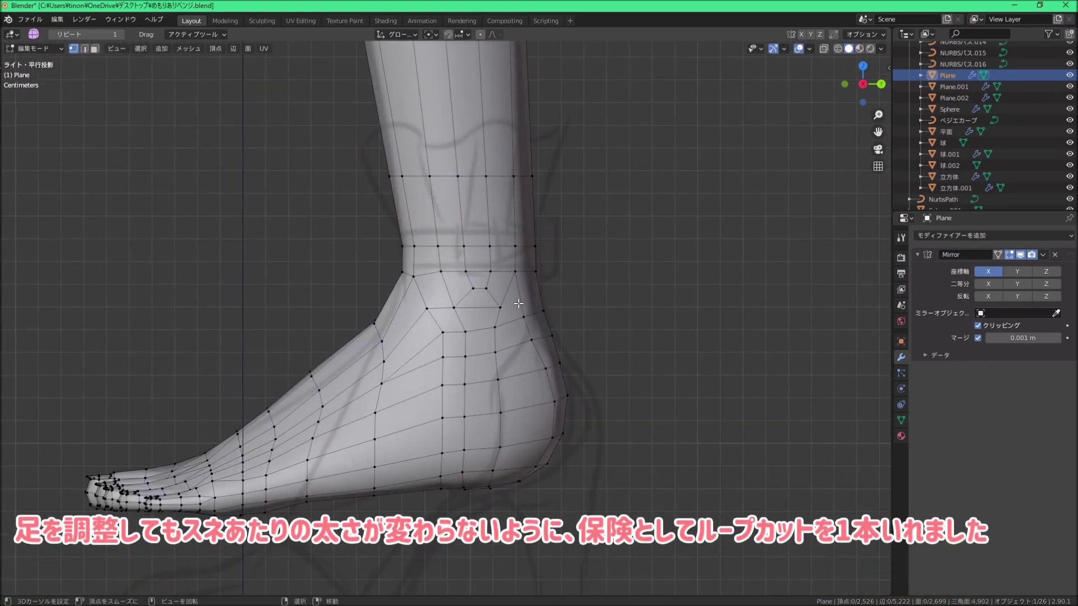
scroll(518, 303, down, 2)
Step: In face select, select the ankle face ring and the whole foot below it
click(95, 50)
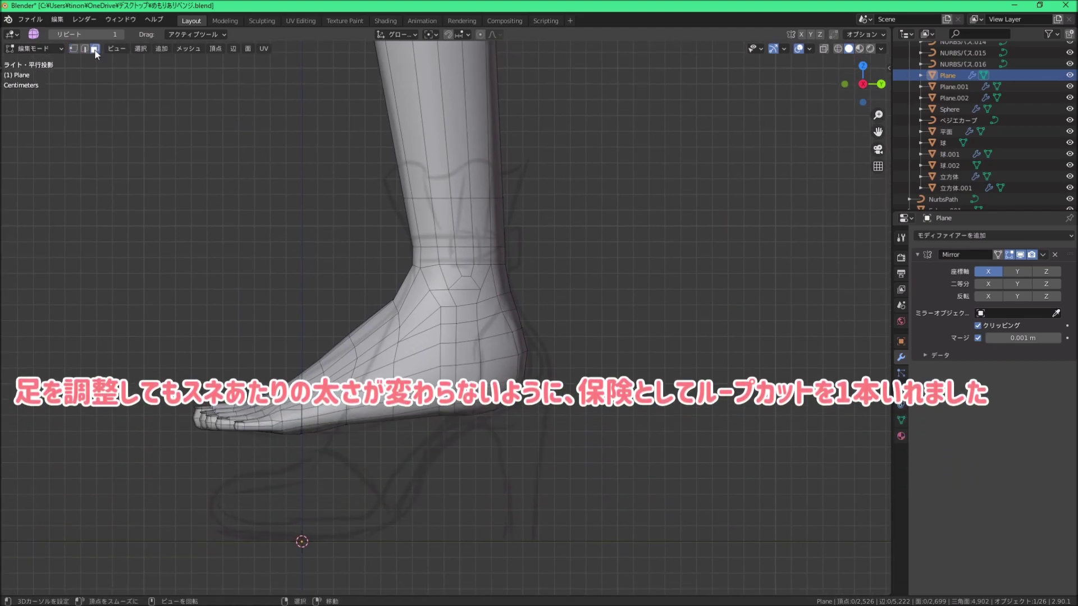
alt+click(463, 219)
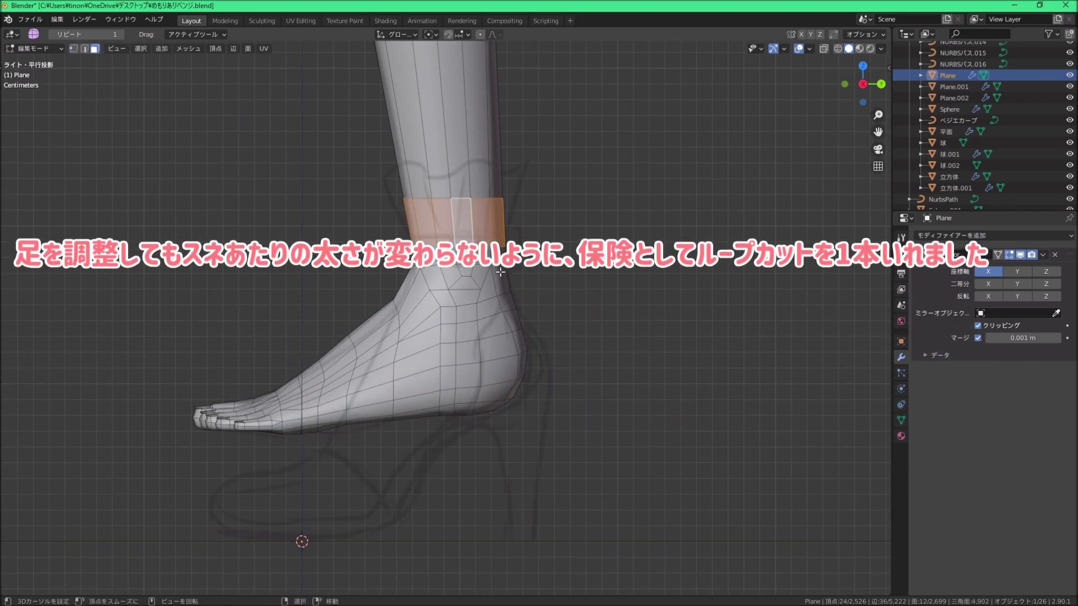
key(h)
key(l)
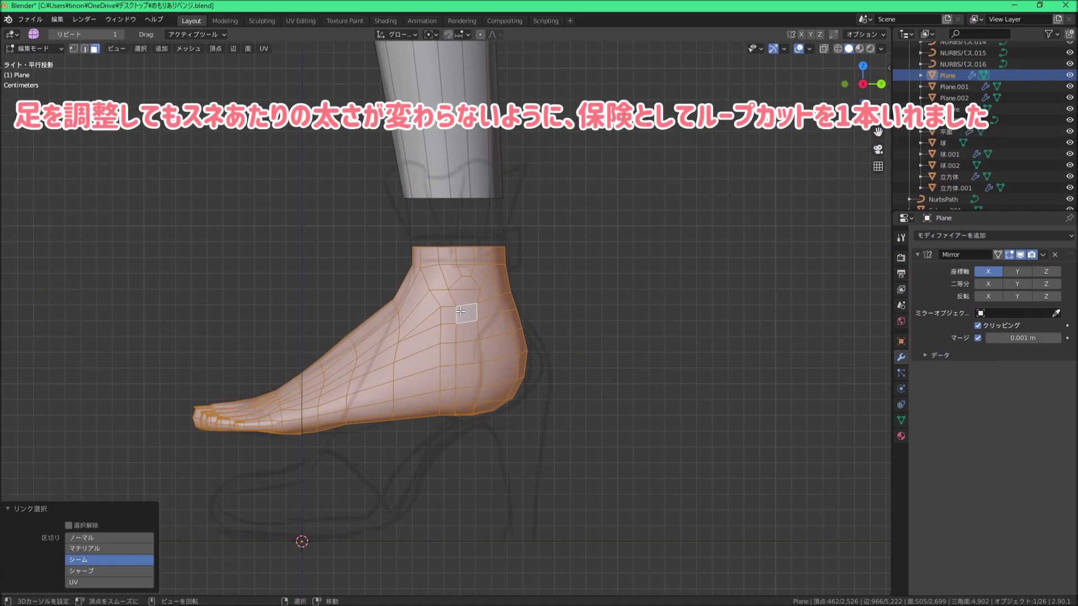
key(h)
key(alt+h)
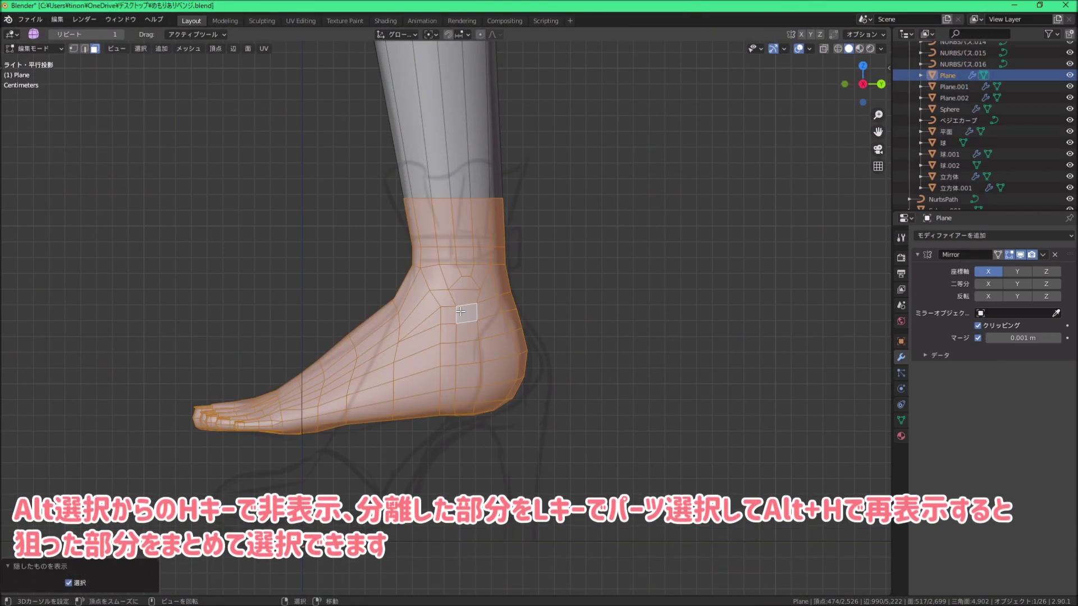
middle_drag(461, 311, 500, 287)
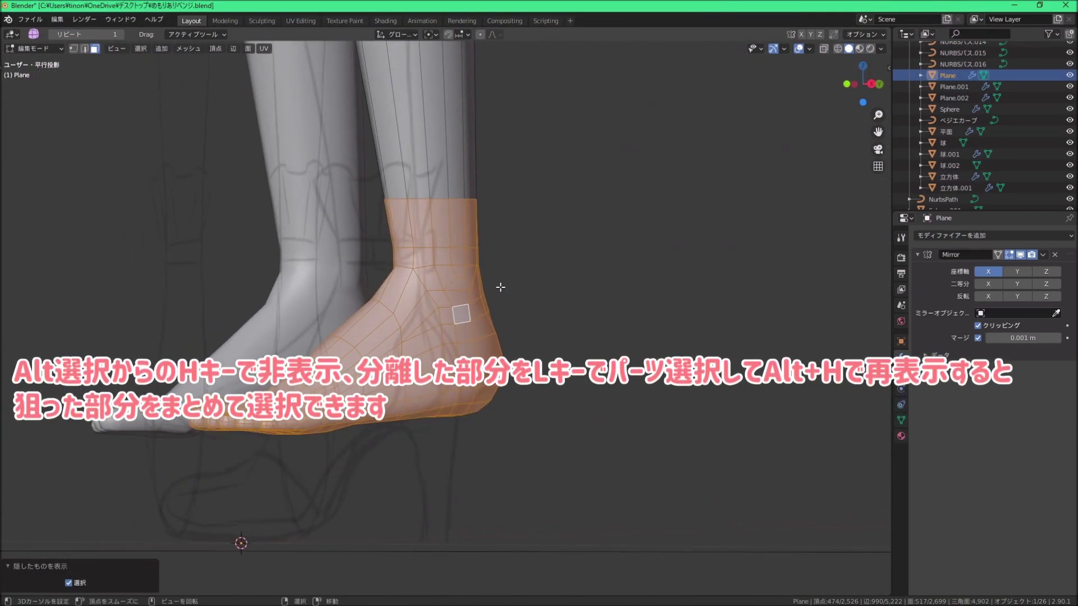
Step: Duplicate the foot and ankle in place and separate the copy into its own object, Plane.003
key(p)
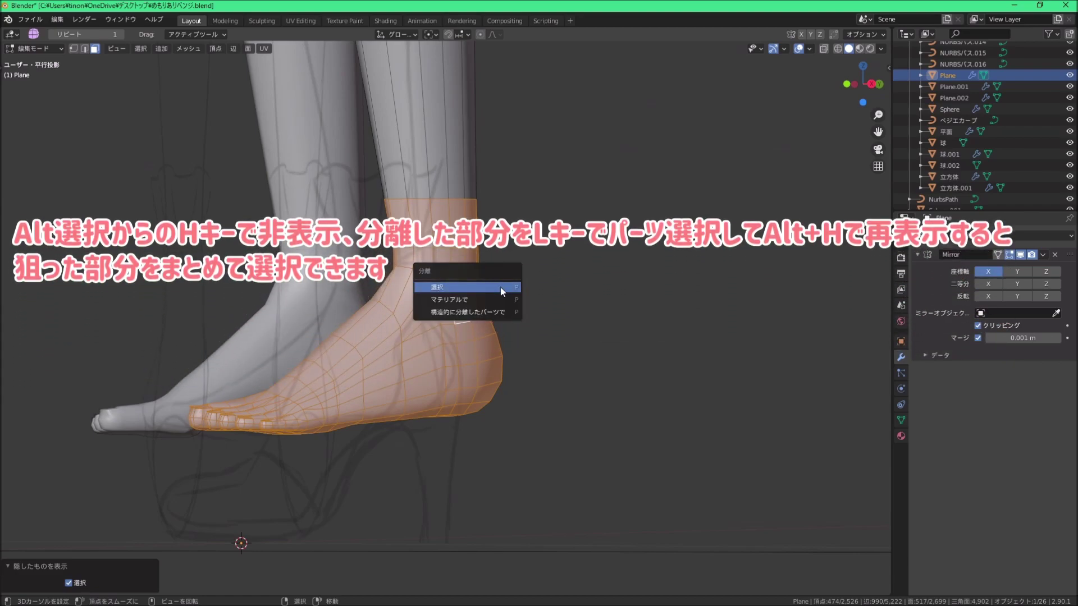
click(500, 288)
key(l)
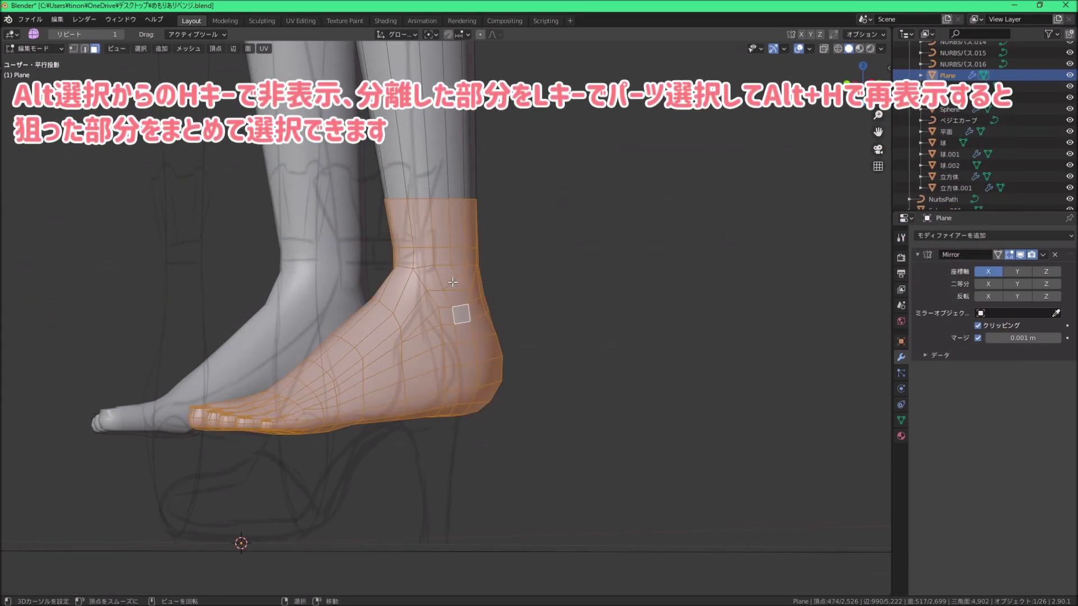
key(g)
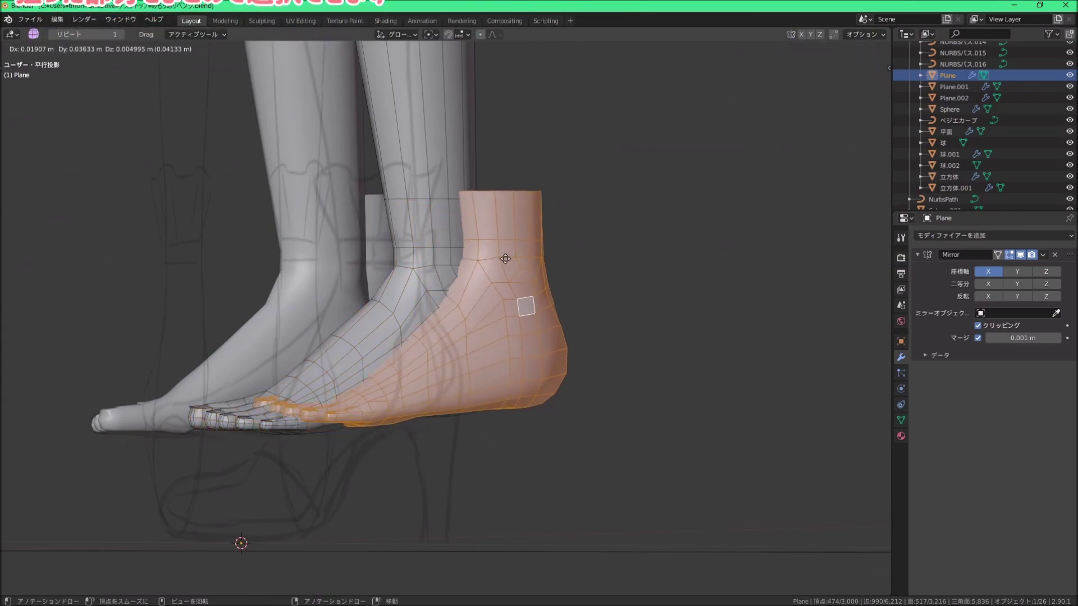
right_click(505, 258)
mouse_move(505, 259)
middle_down()
mouse_move(458, 306)
mouse_move(484, 304)
mouse_move(443, 299)
middle_up()
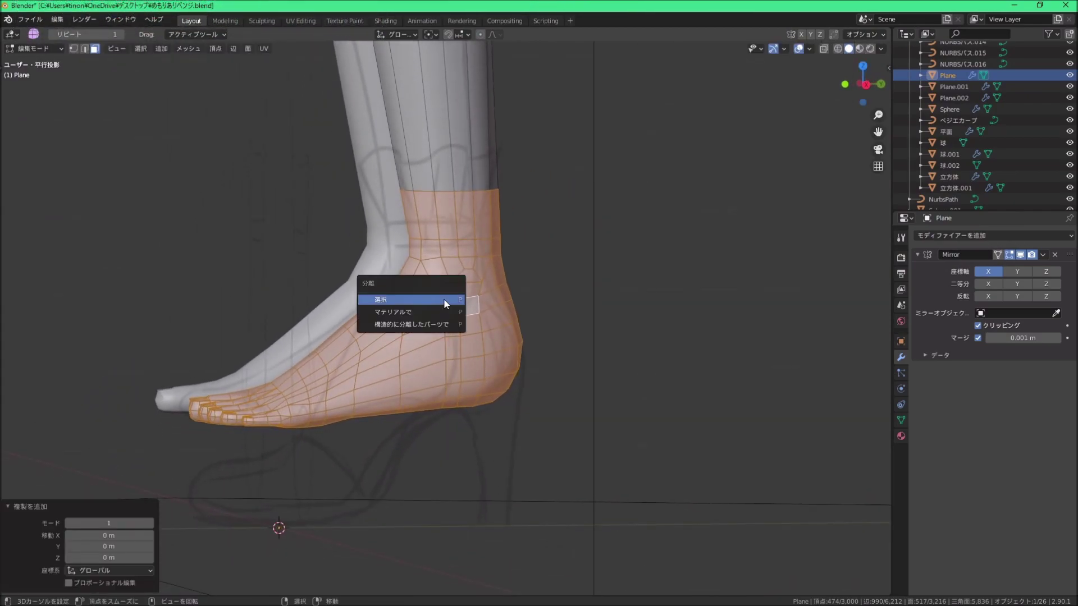
click(444, 302)
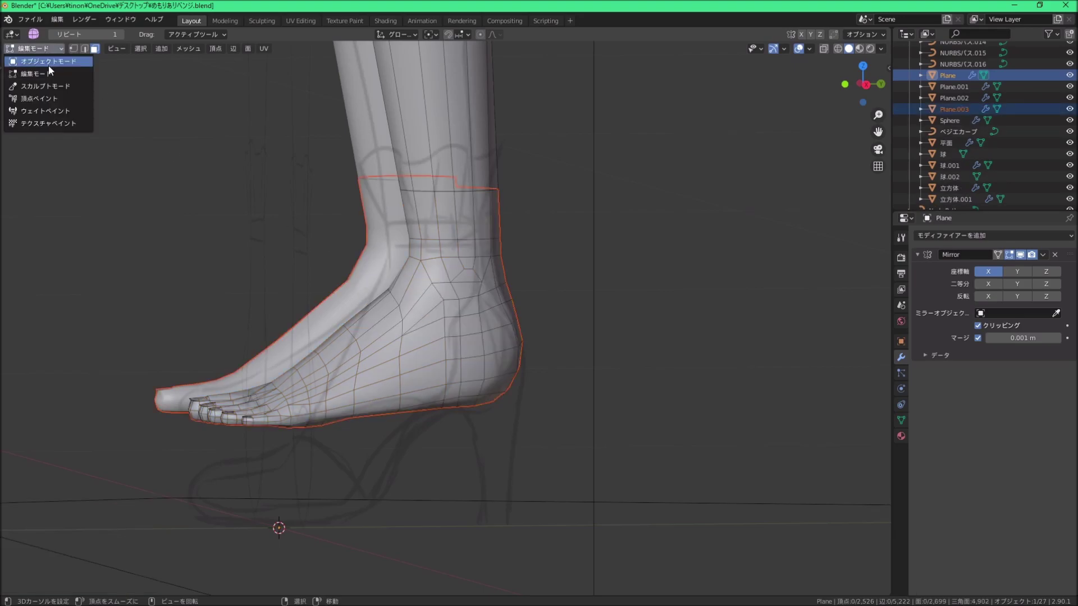
Step: Check the separated foot in Object Mode, then select all of Plane.003 in Edit Mode
click(48, 64)
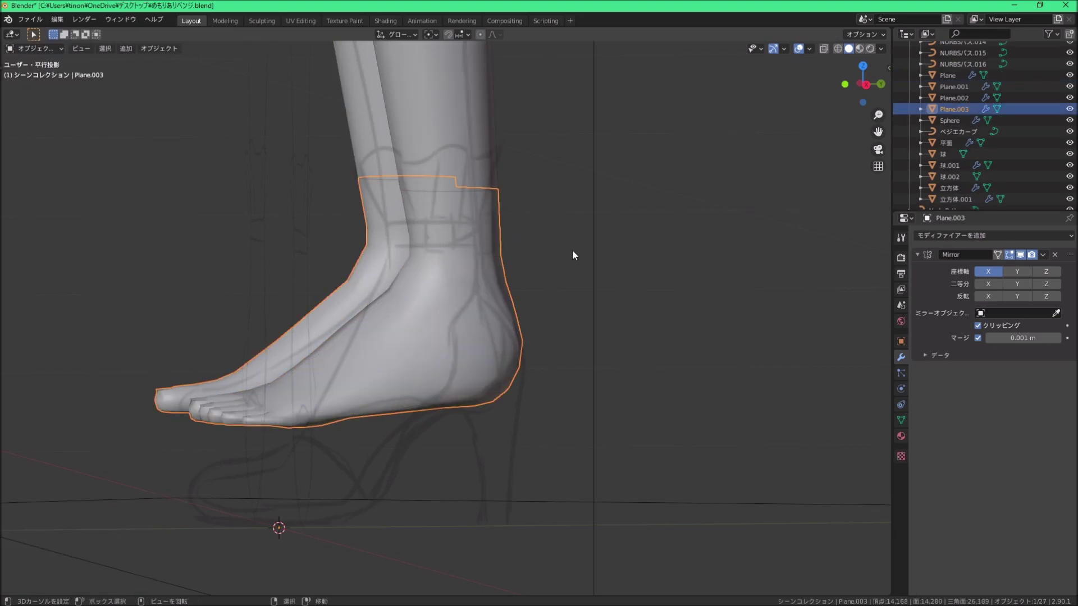
mouse_move(572, 255)
middle_down()
mouse_move(534, 305)
mouse_move(580, 270)
mouse_move(517, 277)
mouse_move(585, 277)
middle_up()
key(g)
key(Escape)
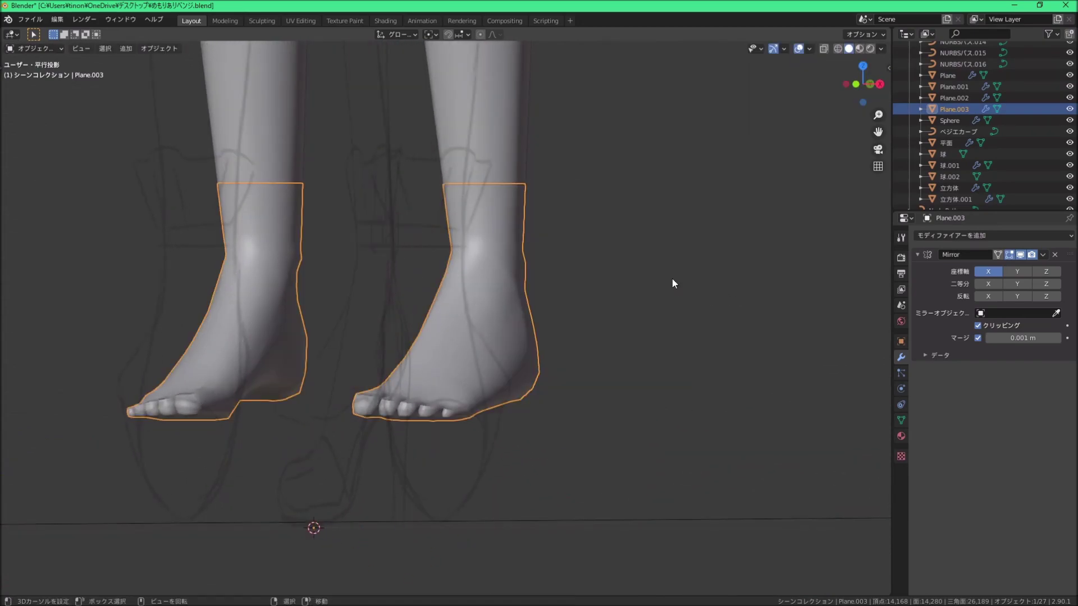
click(35, 48)
click(33, 69)
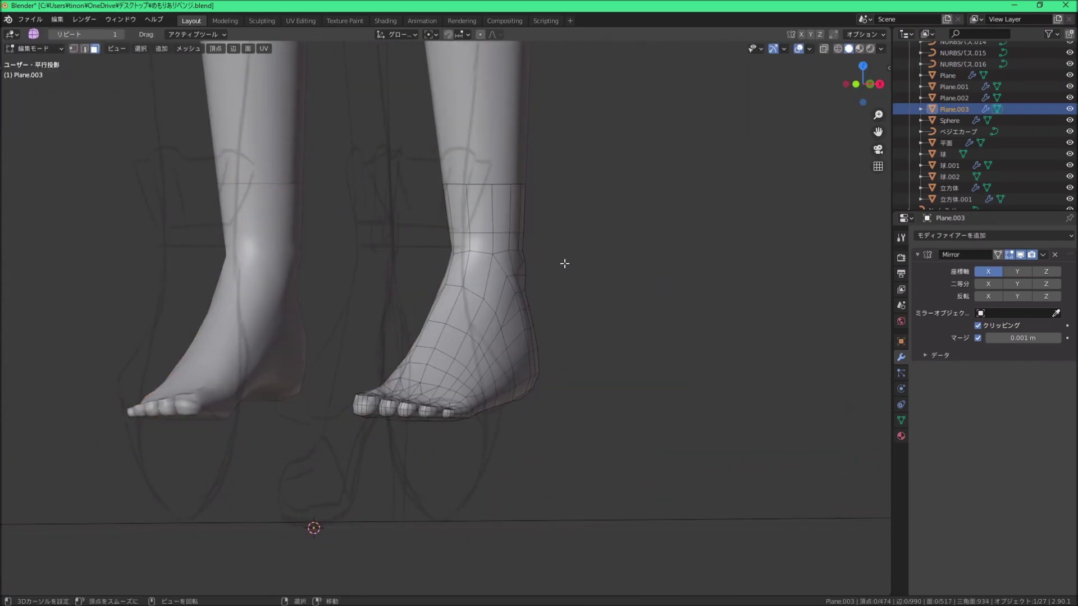
key(a)
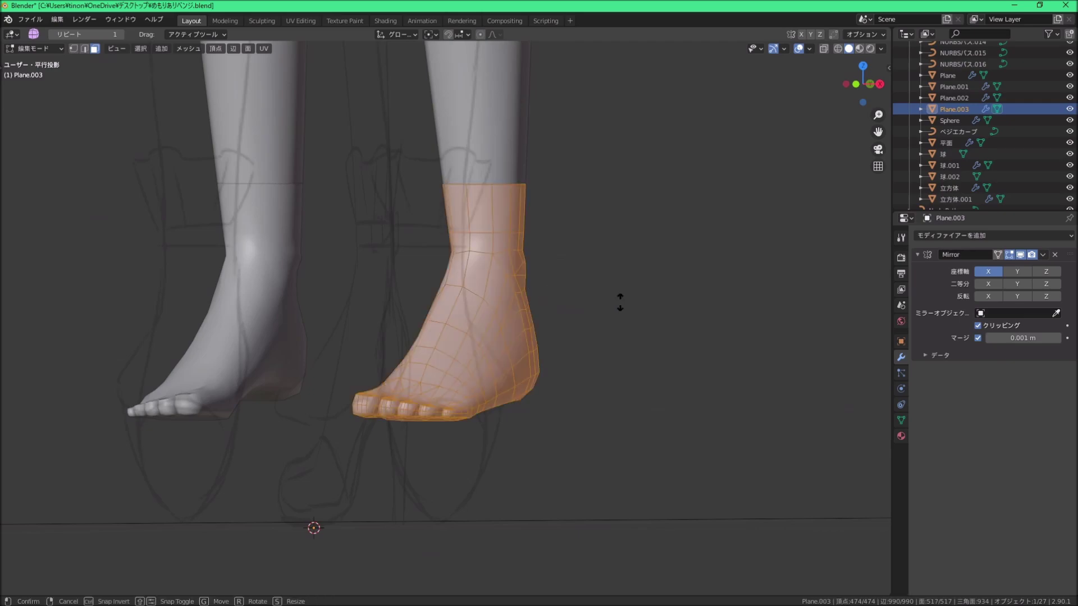
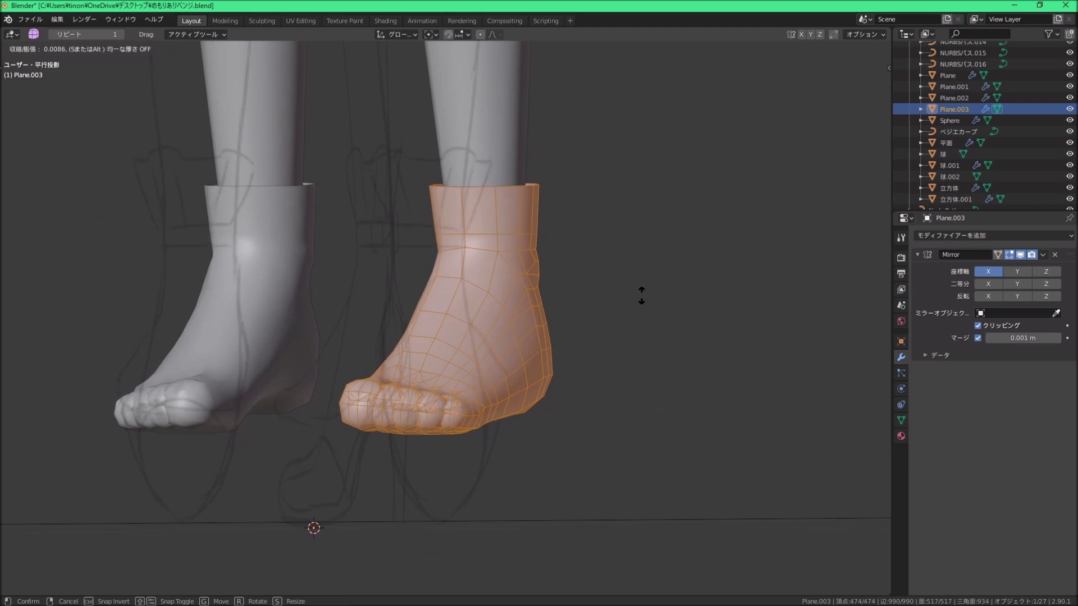
Step: Merge the stray ankle vertices of the boot into single points at their center
click(642, 294)
mouse_move(642, 294)
middle_down()
mouse_move(533, 241)
mouse_move(536, 293)
mouse_move(620, 267)
mouse_move(564, 160)
middle_up()
click(532, 241)
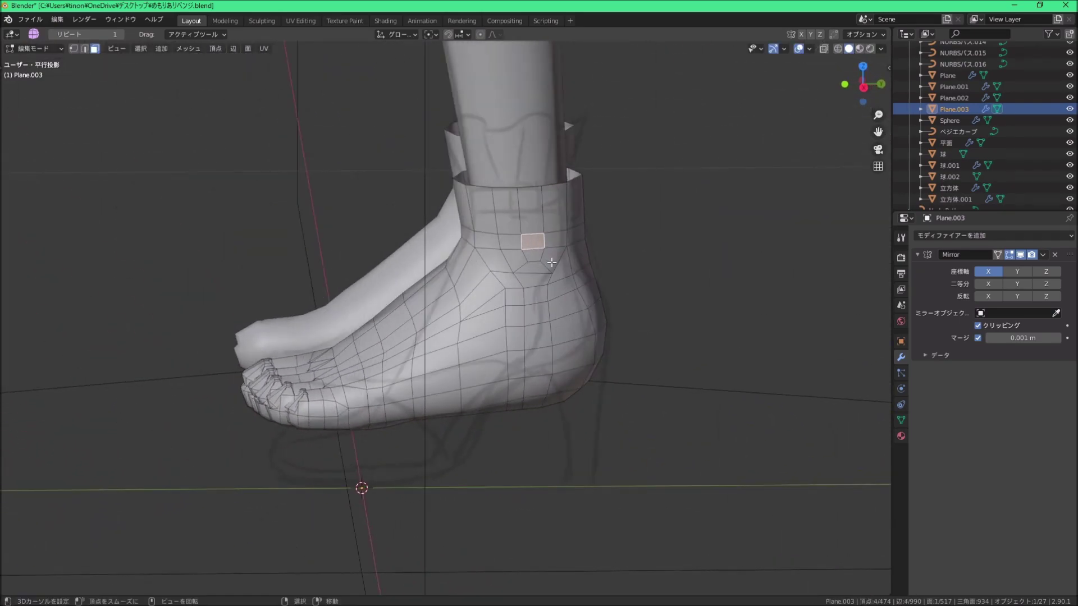
scroll(458, 238, up, 5)
scroll(458, 238, down, 5)
mouse_move(458, 238)
middle_down()
mouse_move(458, 272)
mouse_move(445, 266)
middle_up()
scroll(458, 273, up, 4)
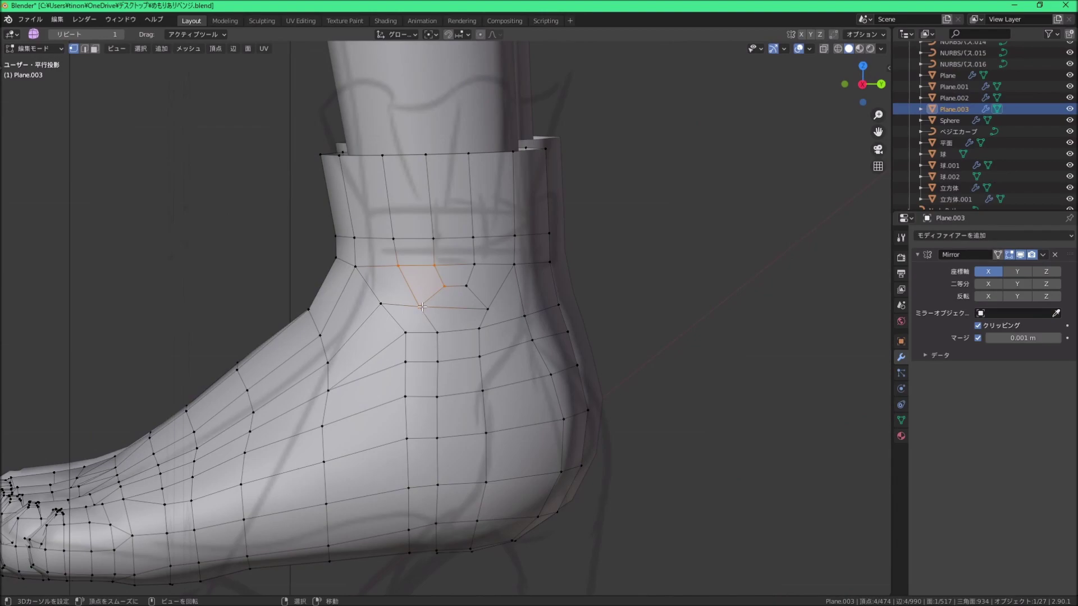
middle_drag(422, 307, 476, 286)
alt+click(476, 286)
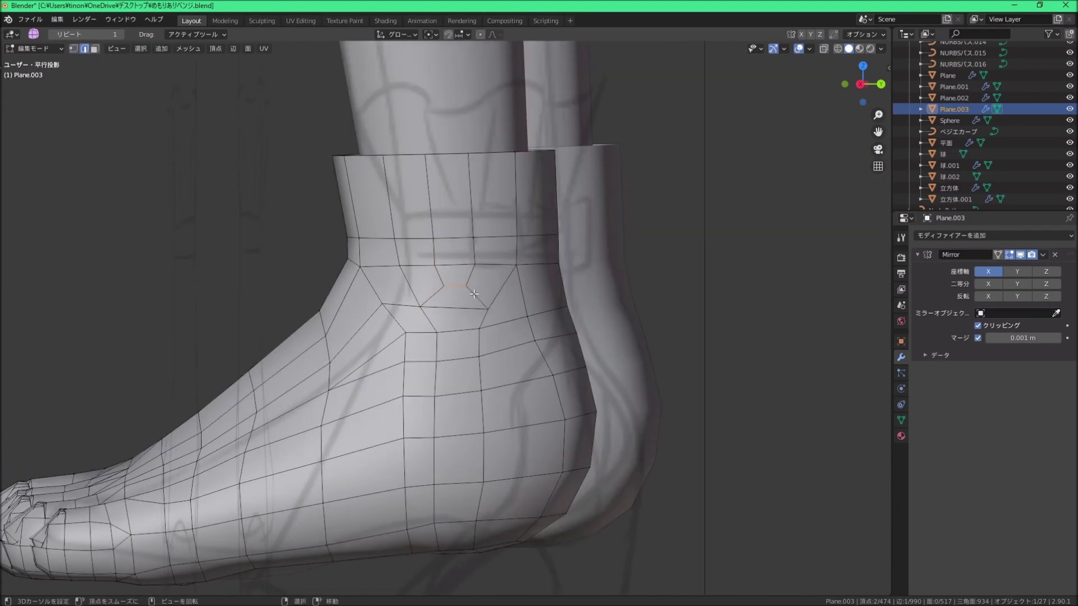
click(454, 284)
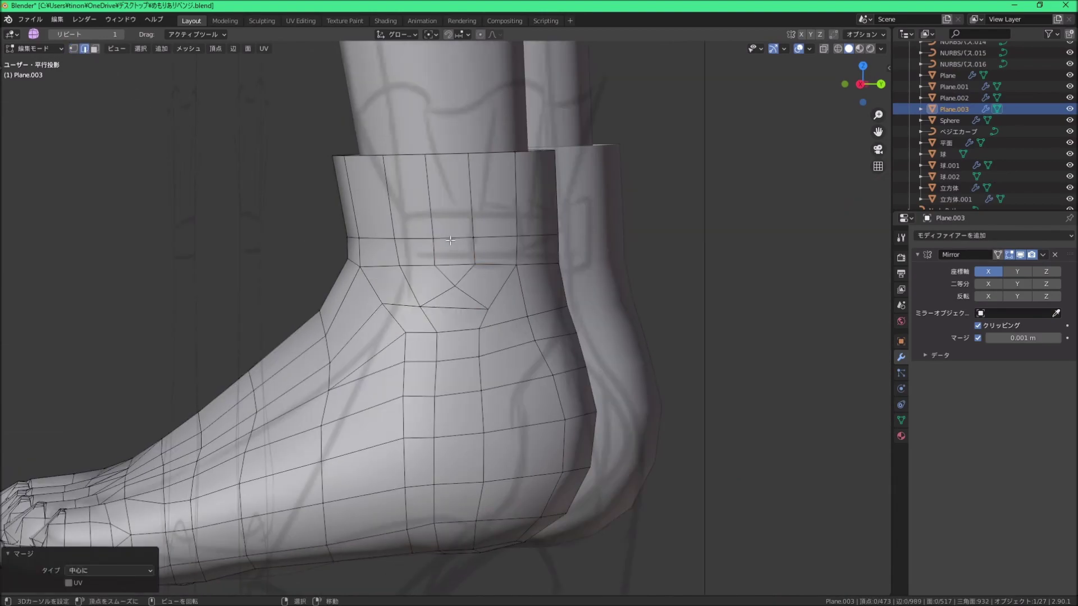
key(m)
click(452, 156)
scroll(452, 156, down, 3)
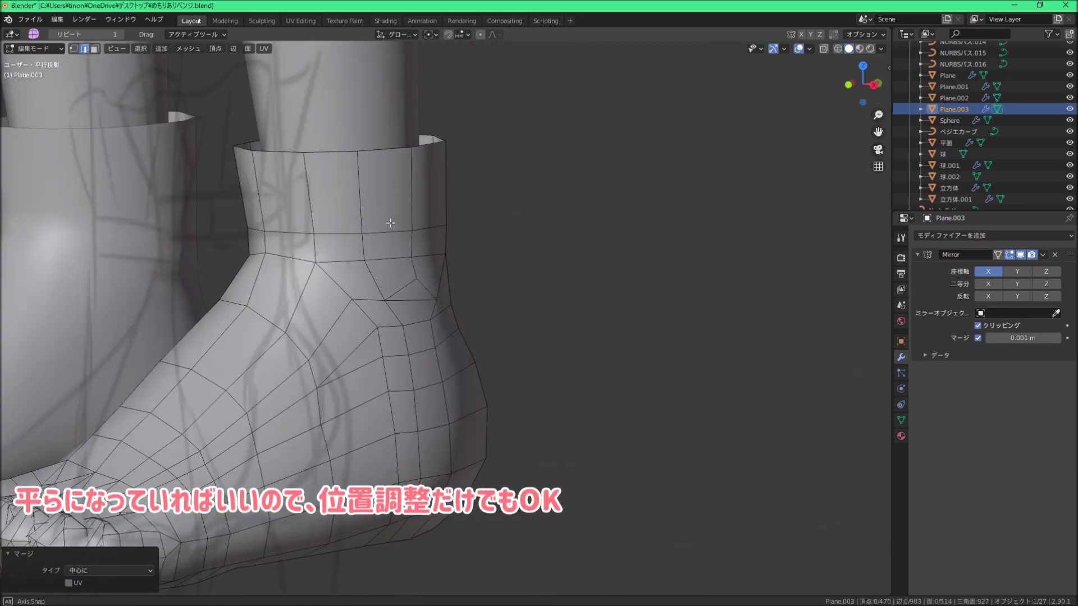
Step: Move individual nearby ankle vertices to even out the flat ankle and heel outline
middle_drag(435, 224, 233, 295)
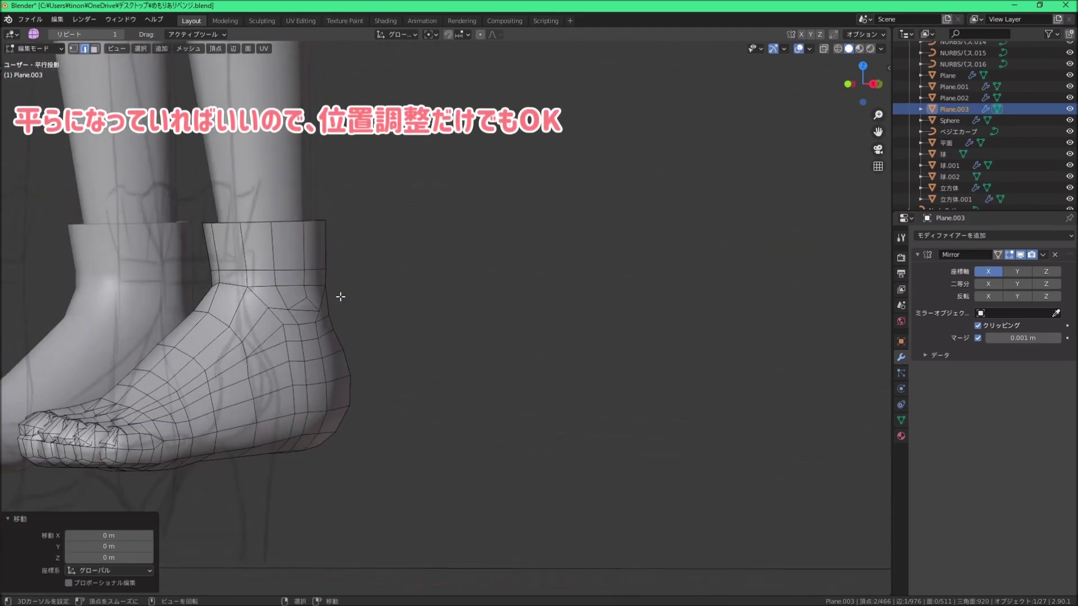
mouse_move(340, 297)
middle_down()
mouse_move(381, 301)
mouse_move(389, 279)
middle_up()
click(73, 48)
click(382, 300)
scroll(381, 300, up, 2)
click(433, 282)
key(g)
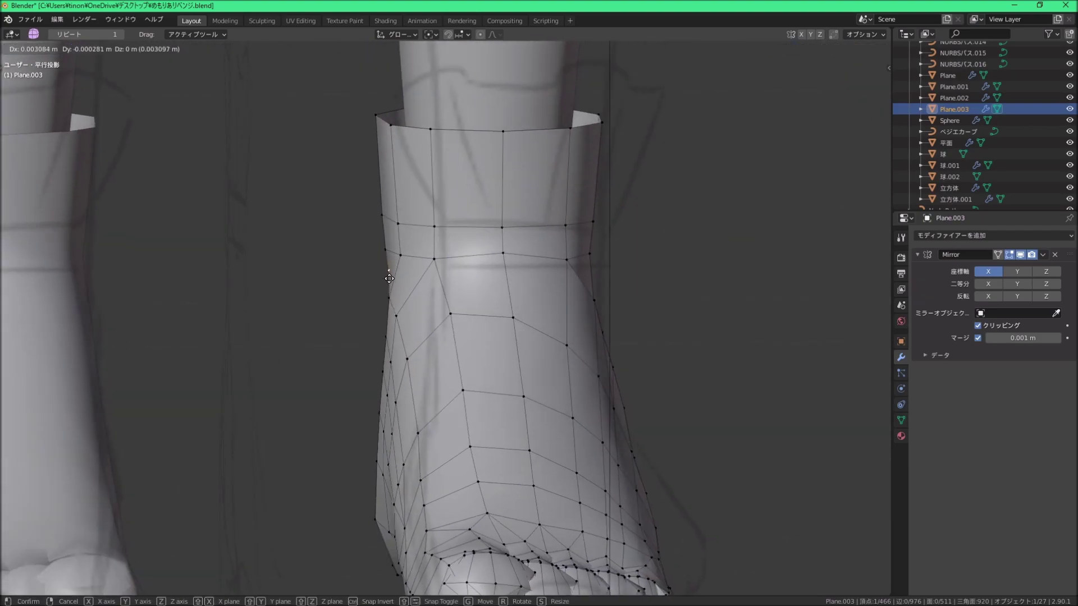
click(388, 278)
scroll(387, 278, down, 3)
mouse_move(387, 278)
middle_down()
mouse_move(395, 406)
mouse_move(418, 249)
middle_up()
scroll(395, 405, up, 3)
click(395, 406)
scroll(395, 406, down, 2)
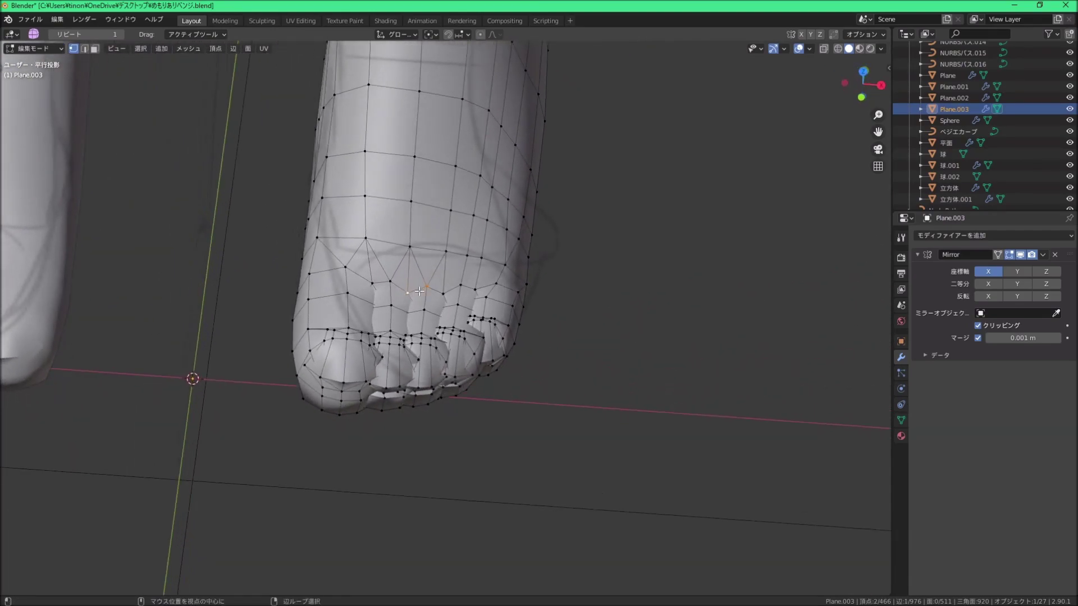
Step: Select a shortest-path strip of faces around the boot's toe and delete those faces
mouse_move(528, 291)
middle_down()
mouse_move(499, 331)
mouse_move(469, 325)
mouse_move(446, 285)
middle_up()
ctrl+click(469, 325)
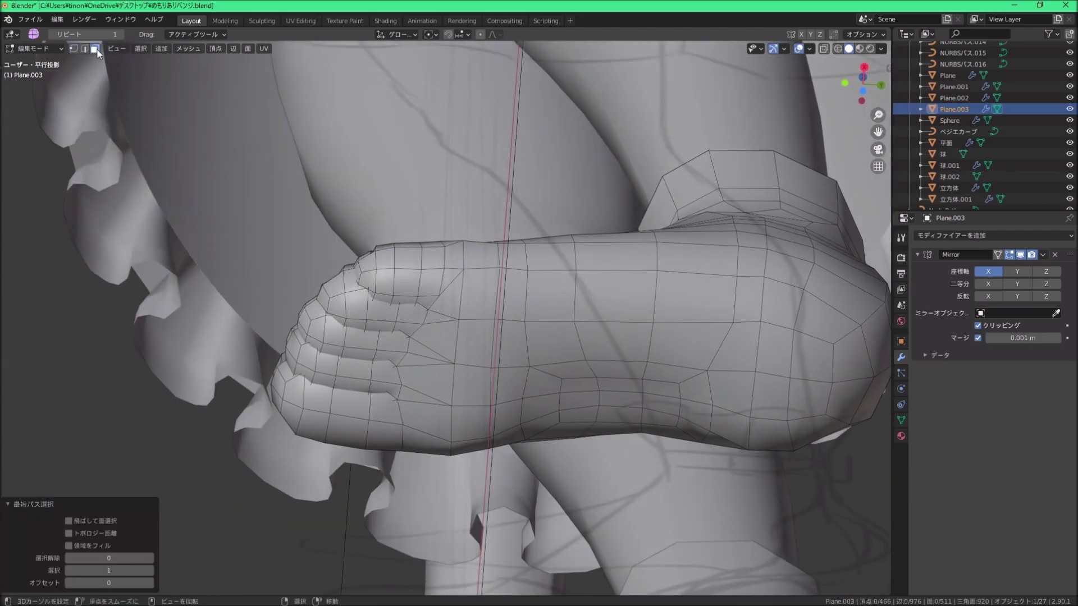
click(452, 261)
ctrl+click(429, 447)
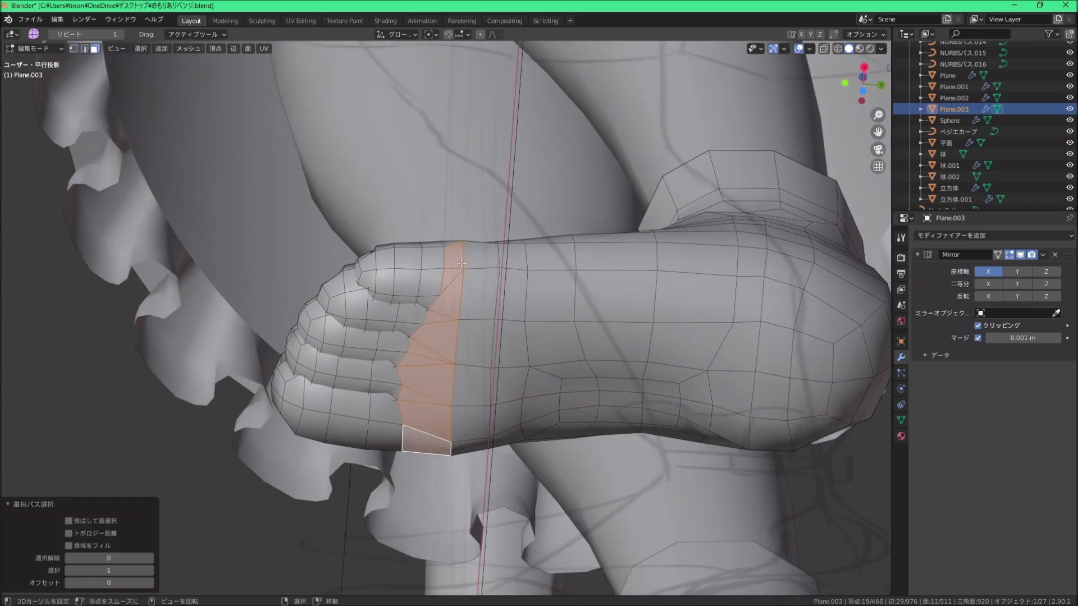
mouse_move(429, 447)
middle_down()
mouse_move(412, 230)
mouse_move(457, 263)
middle_up()
ctrl+click(413, 230)
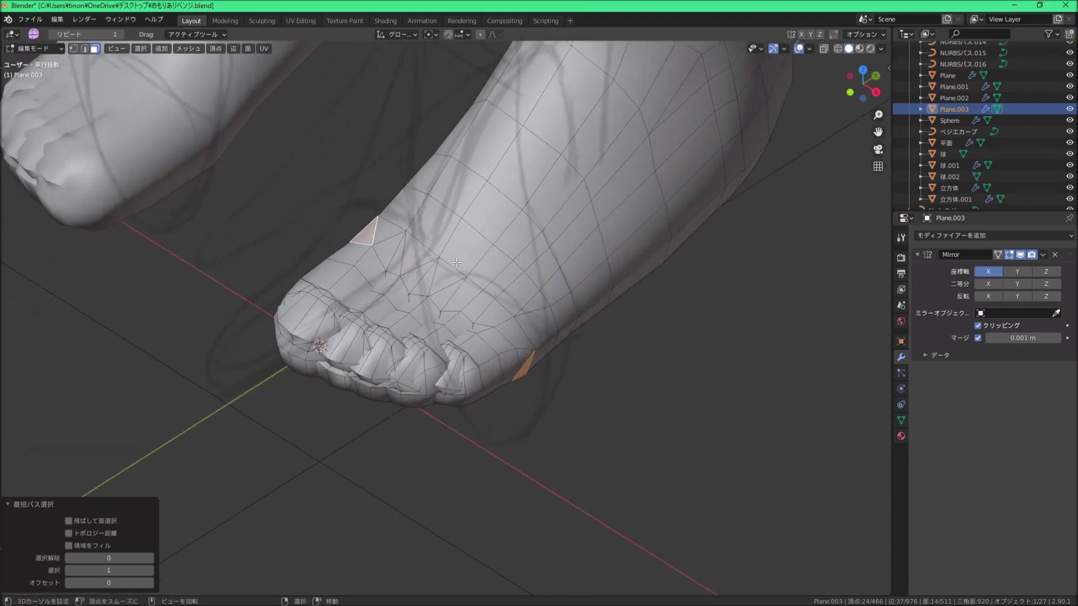
ctrl+click(526, 352)
mouse_move(525, 351)
middle_down()
mouse_move(463, 262)
mouse_move(388, 289)
middle_up()
key(x)
click(463, 261)
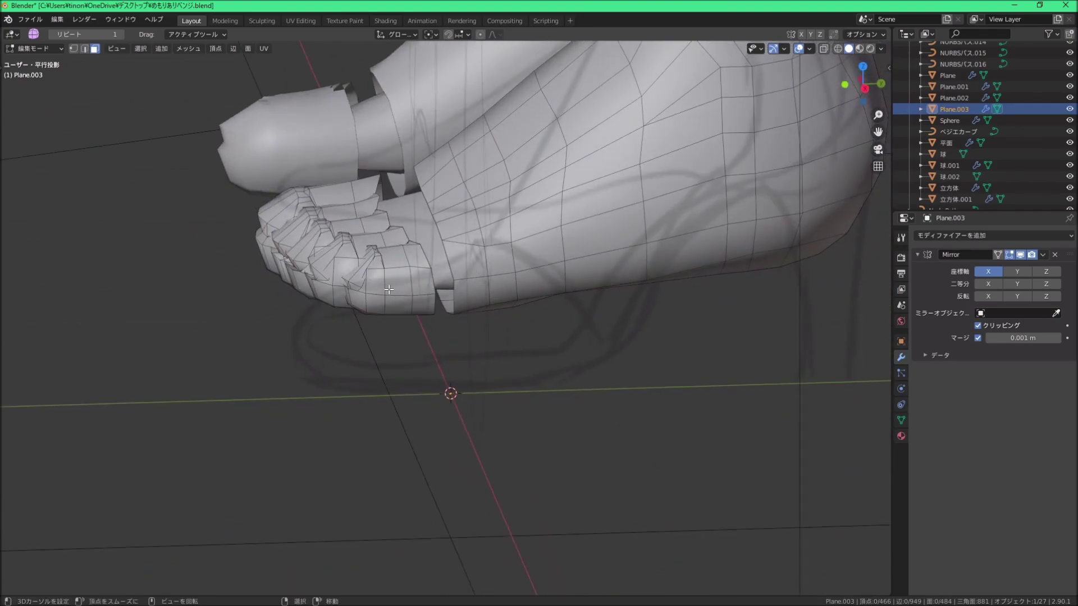
Step: Select the separated linked toe piece and delete its faces
key(l)
key(x)
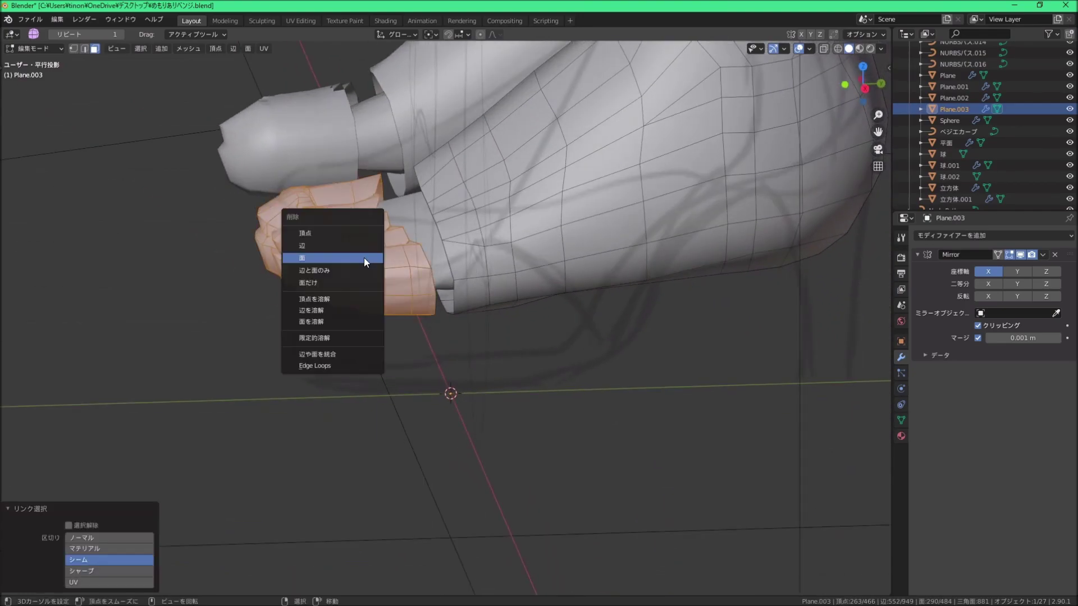
click(364, 257)
mouse_move(364, 258)
middle_down()
mouse_move(520, 251)
mouse_move(474, 255)
middle_up()
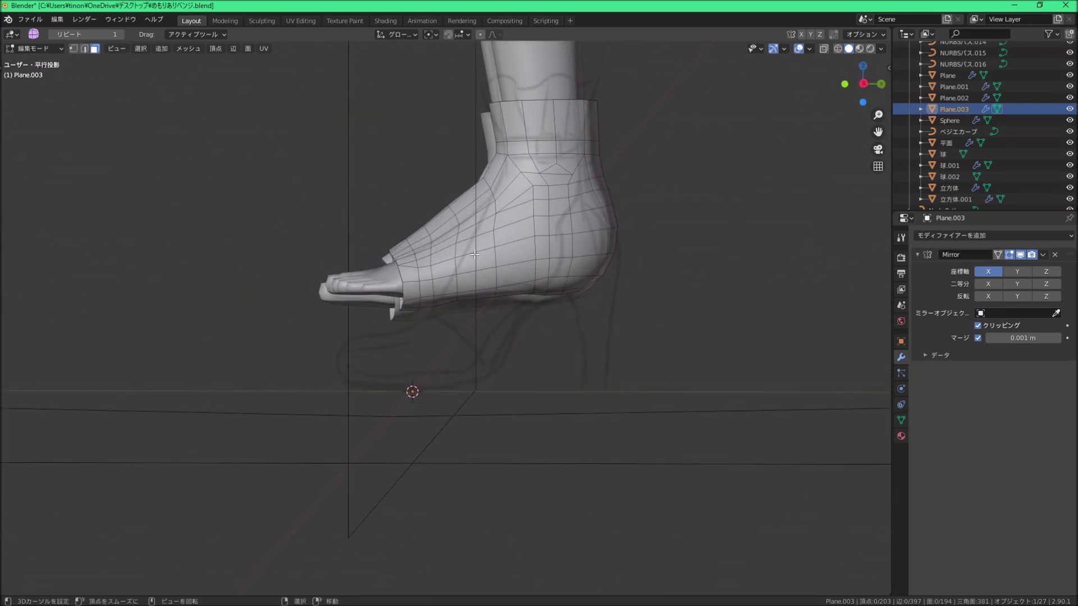
Step: Extrude the toe opening forward and scale it down to 0.827
middle_drag(427, 287, 406, 272)
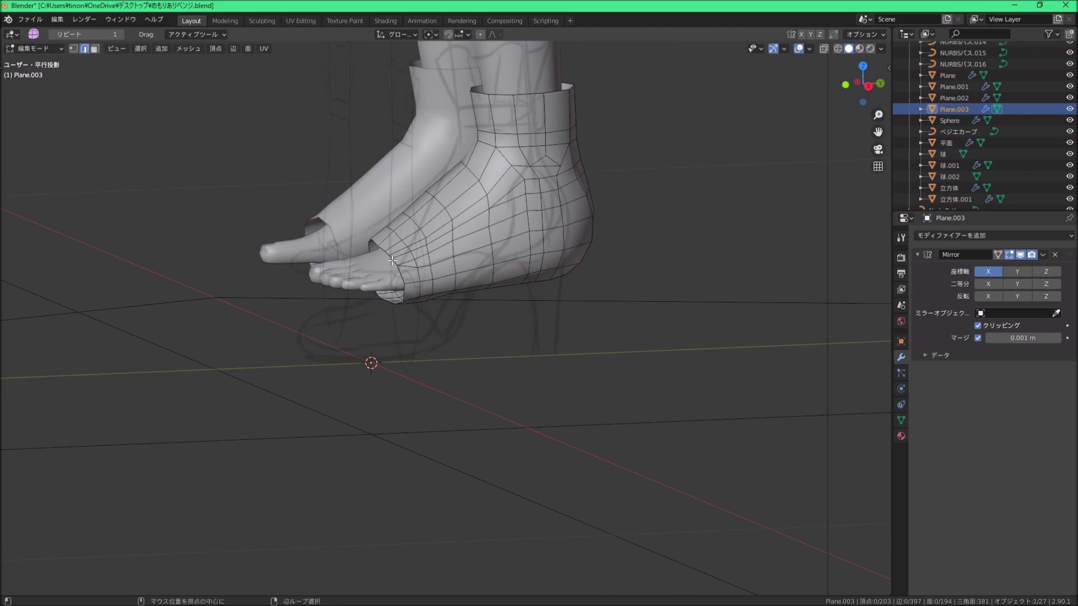
alt+middle_drag(421, 275, 391, 256)
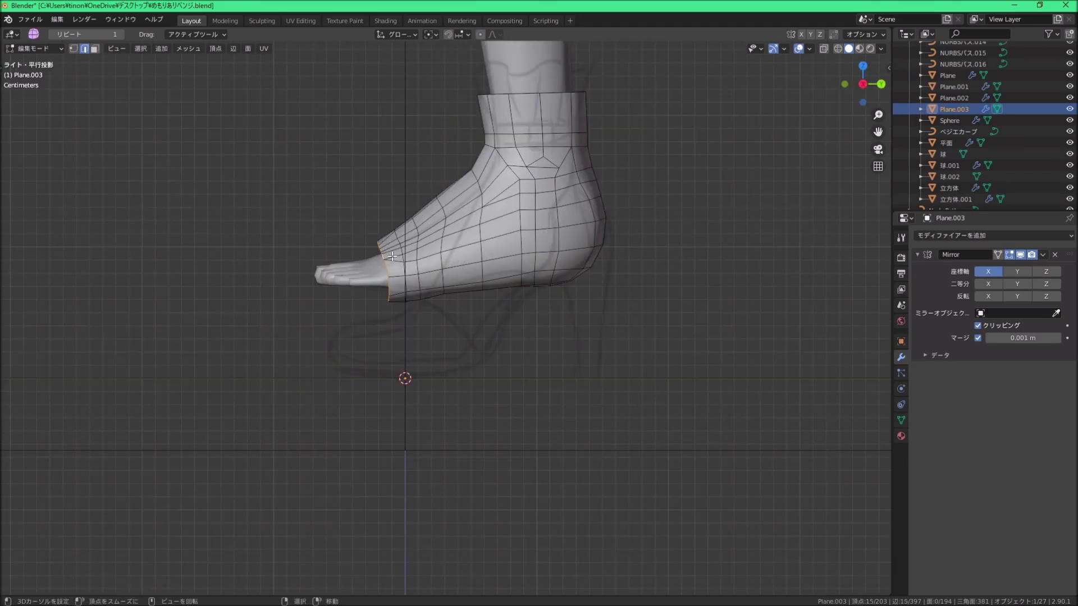
click(315, 260)
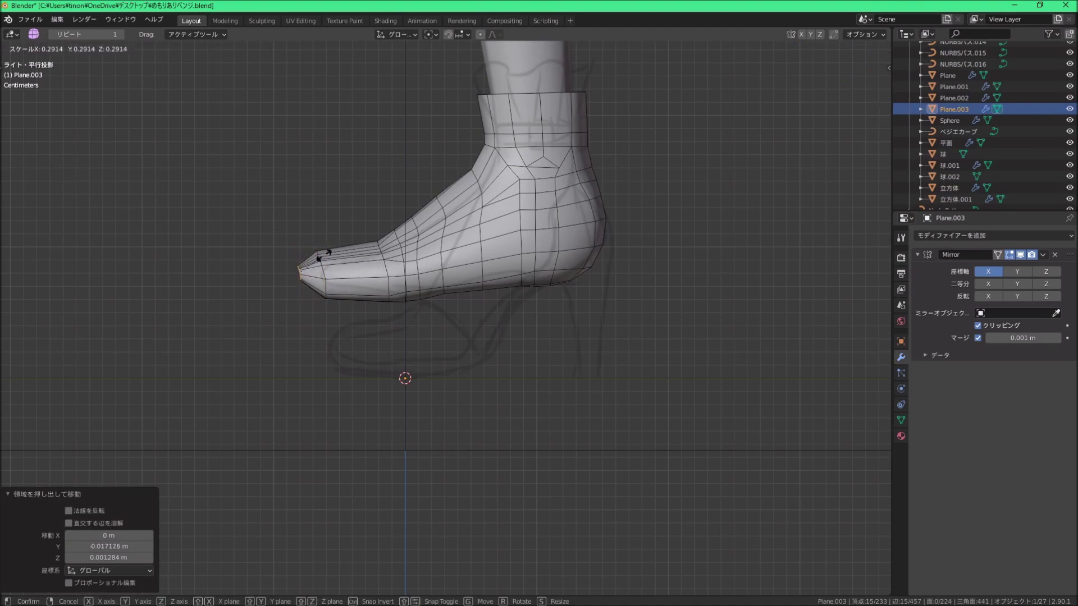
middle_drag(327, 257, 409, 288)
scroll(409, 288, up, 5)
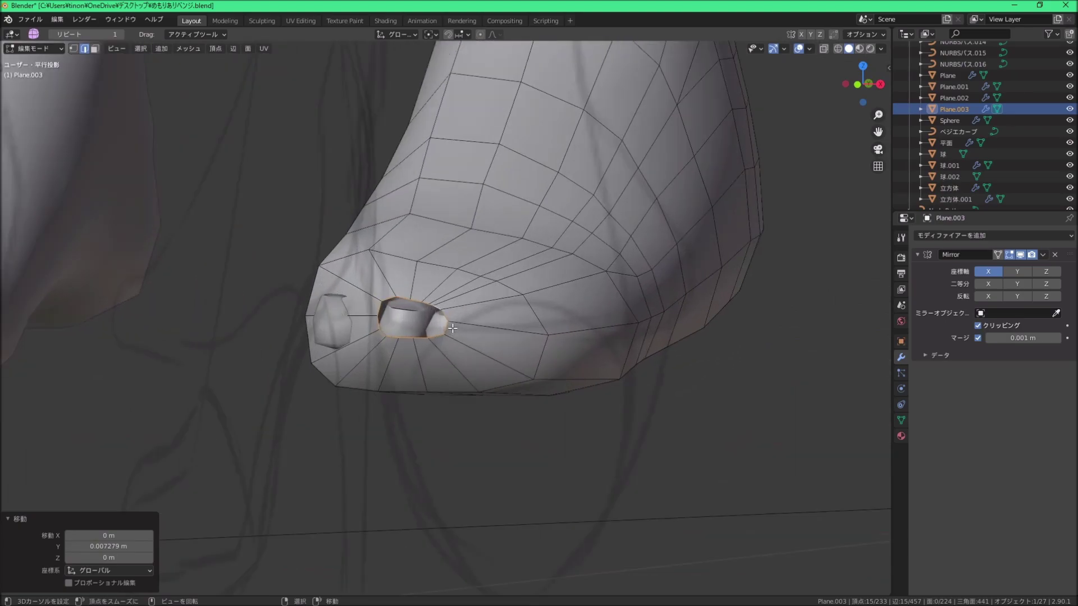
scroll(385, 308, up, 4)
scroll(485, 331, down, 4)
mouse_move(485, 330)
middle_down()
mouse_move(561, 311)
mouse_move(126, 78)
middle_up()
key(s)
click(602, 305)
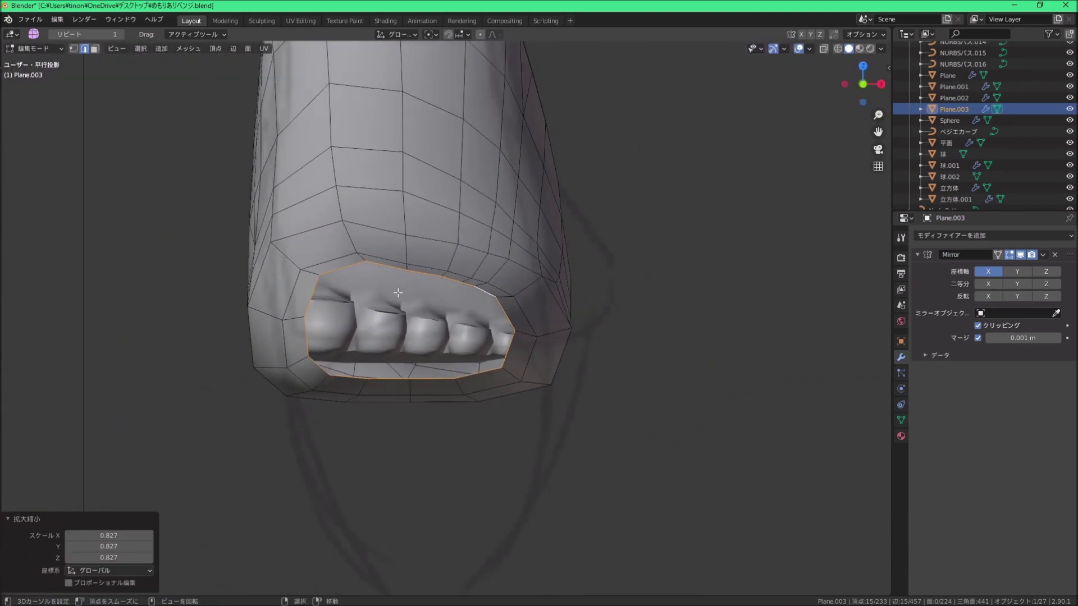
Step: Fill faces between the opening's edge pairs, undoing the stray triangle face
click(386, 265)
shift+click(381, 379)
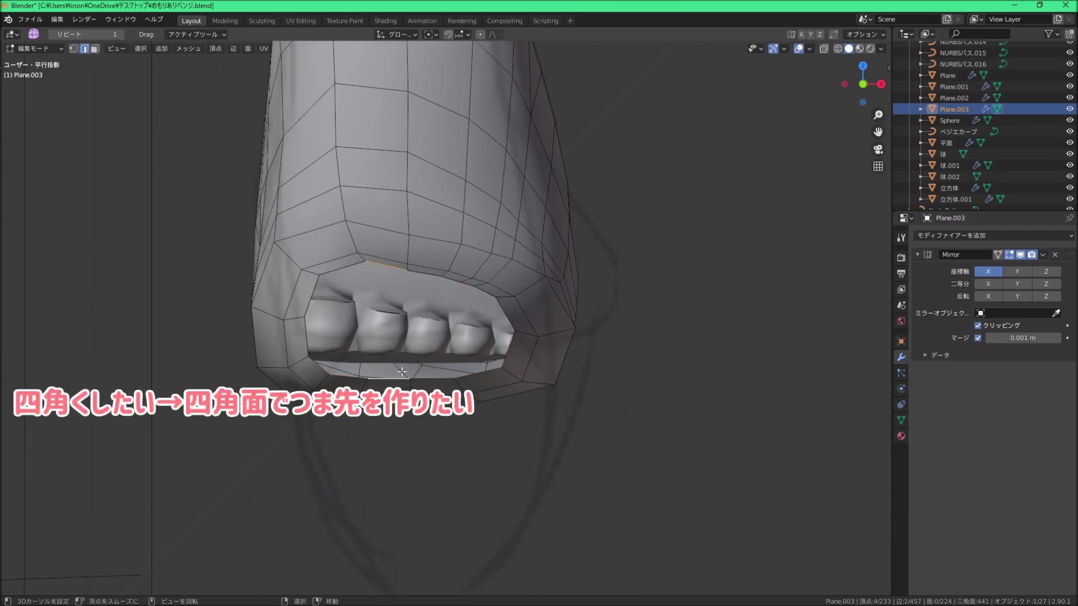
key(f)
click(401, 302)
key(f)
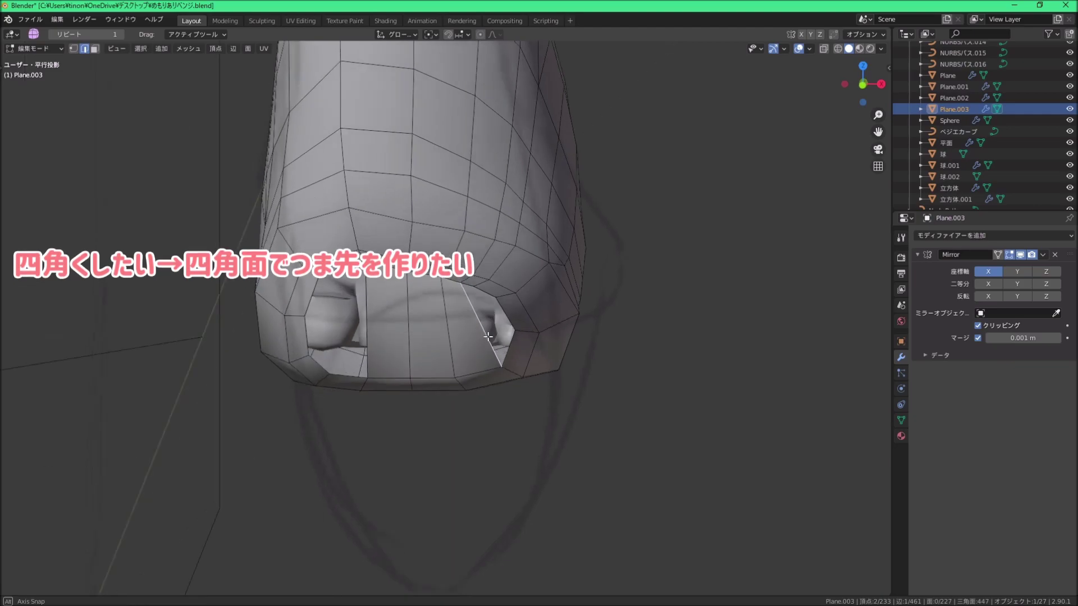
mouse_move(401, 302)
middle_down()
mouse_move(483, 313)
mouse_move(433, 337)
middle_up()
key(ctrl+z)
Step: Knife-cut the toe faces and add a two-cut edge loop across the toe cap
key(k)
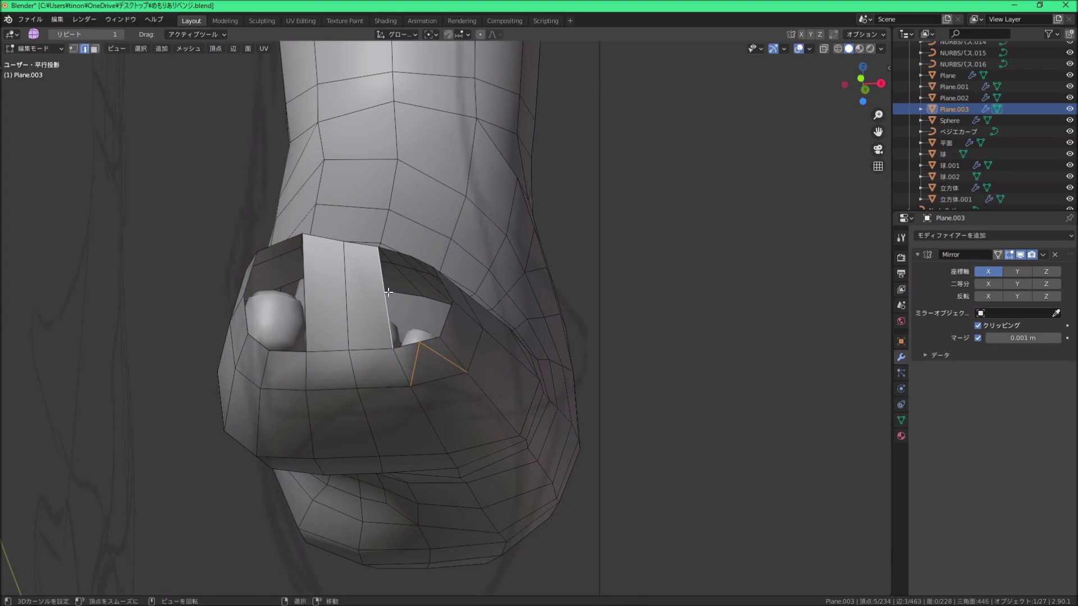
middle_drag(388, 292, 376, 351)
key(ctrl+r)
click(376, 351)
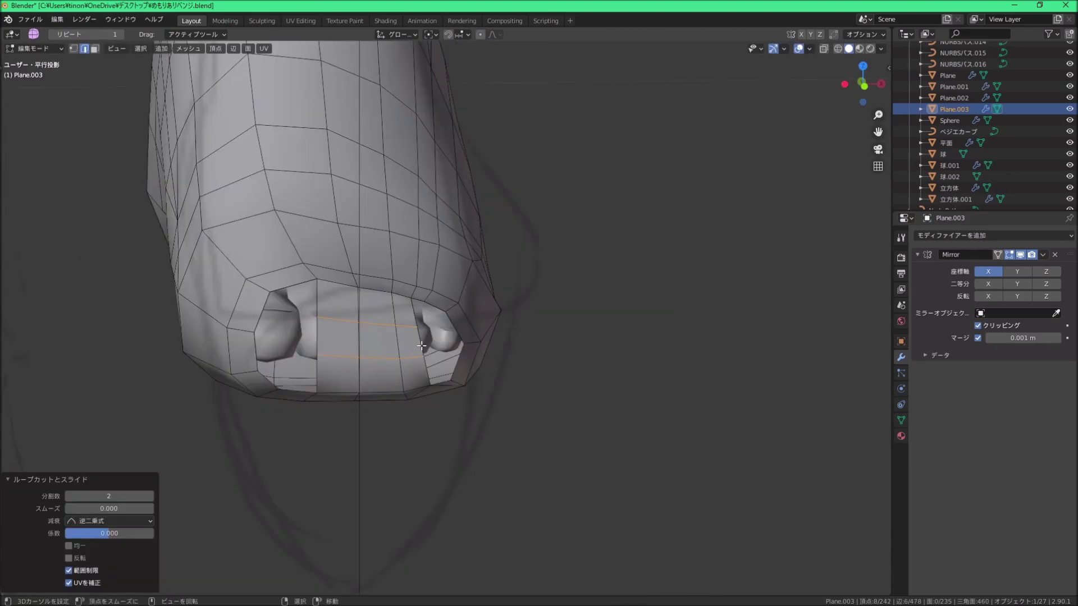
mouse_move(443, 347)
middle_down()
mouse_move(417, 340)
mouse_move(464, 336)
middle_up()
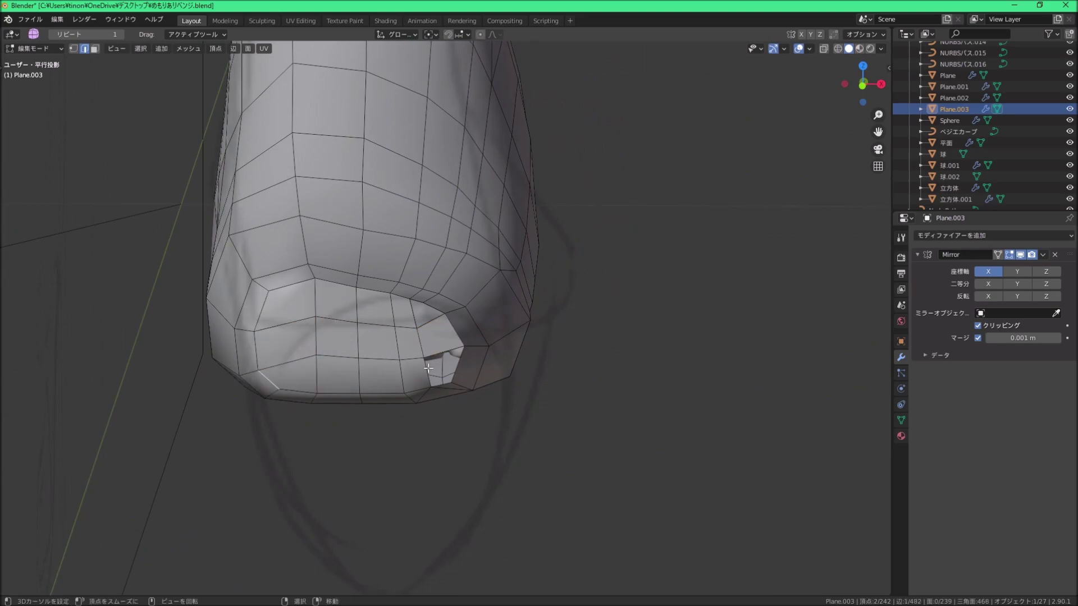
mouse_move(413, 318)
middle_down()
mouse_move(398, 268)
mouse_move(371, 324)
middle_up()
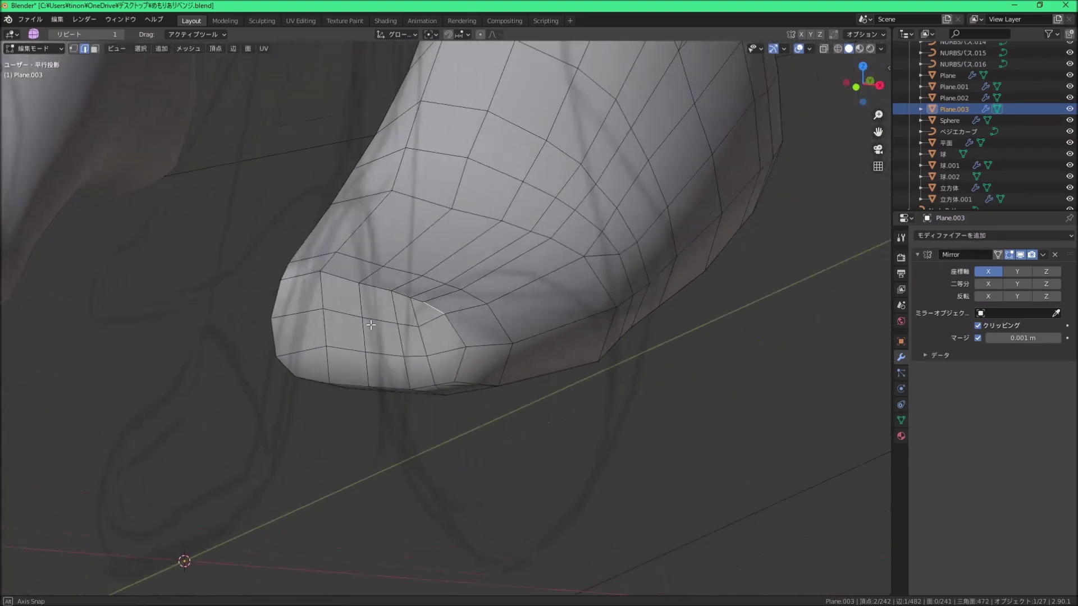
Step: Nudge a path of toe cap vertices slightly to round the toe
ctrl+click(419, 324)
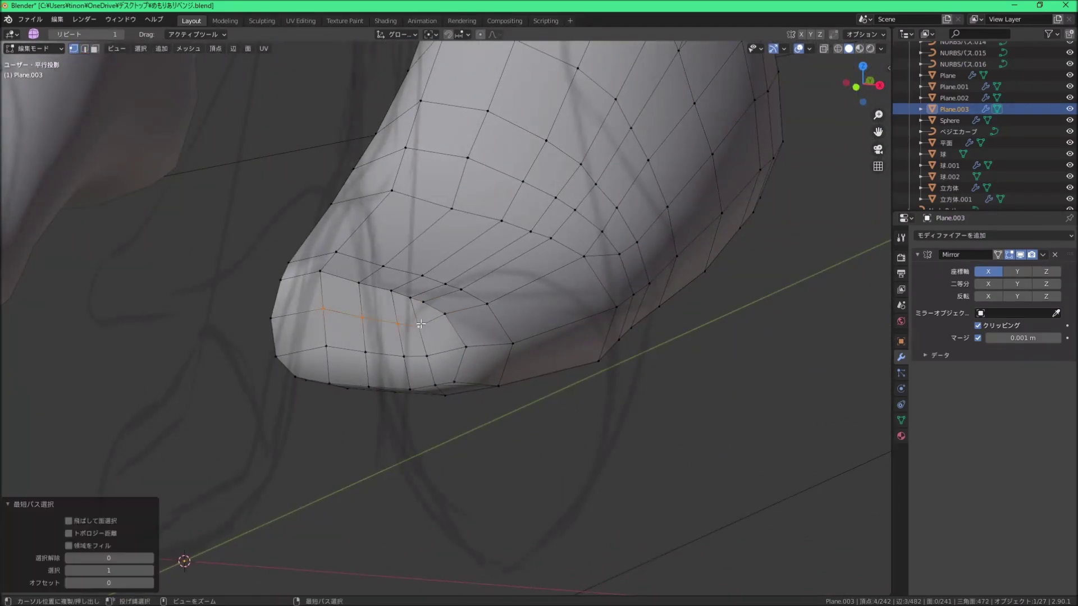
mouse_move(323, 350)
middle_down()
mouse_move(505, 308)
mouse_move(440, 315)
mouse_move(477, 317)
mouse_move(438, 284)
mouse_move(534, 331)
mouse_move(642, 337)
mouse_move(578, 311)
mouse_move(517, 309)
middle_up()
key(g)
click(313, 339)
click(505, 309)
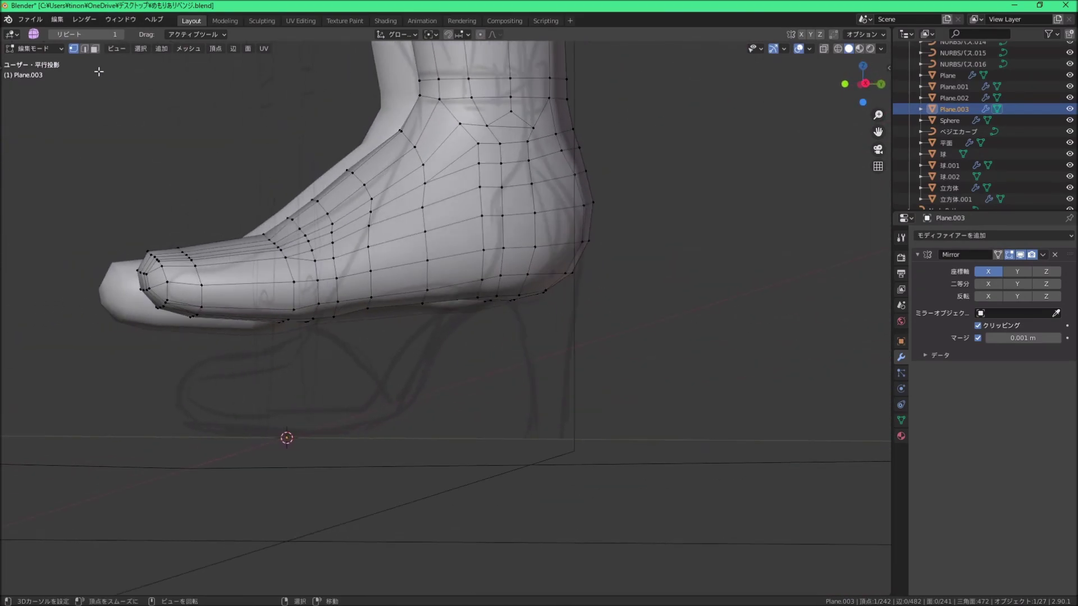
Step: Extrude the heel faces downward, move them, and flatten the heel bottom with Z scale 0
middle_drag(337, 225, 488, 292)
click(534, 224)
middle_drag(534, 223, 541, 258)
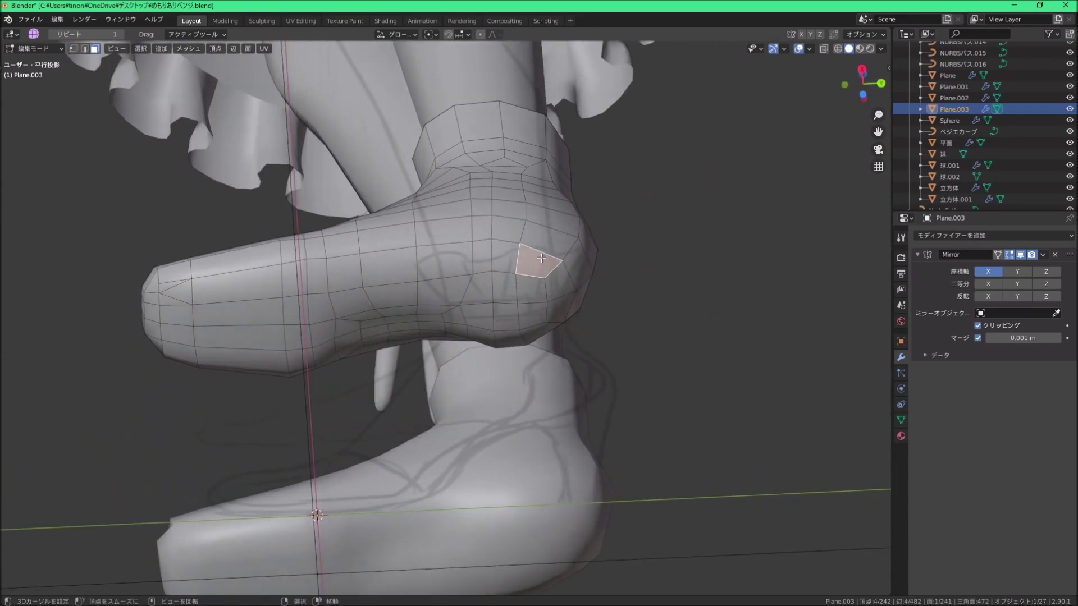
ctrl+click(487, 264)
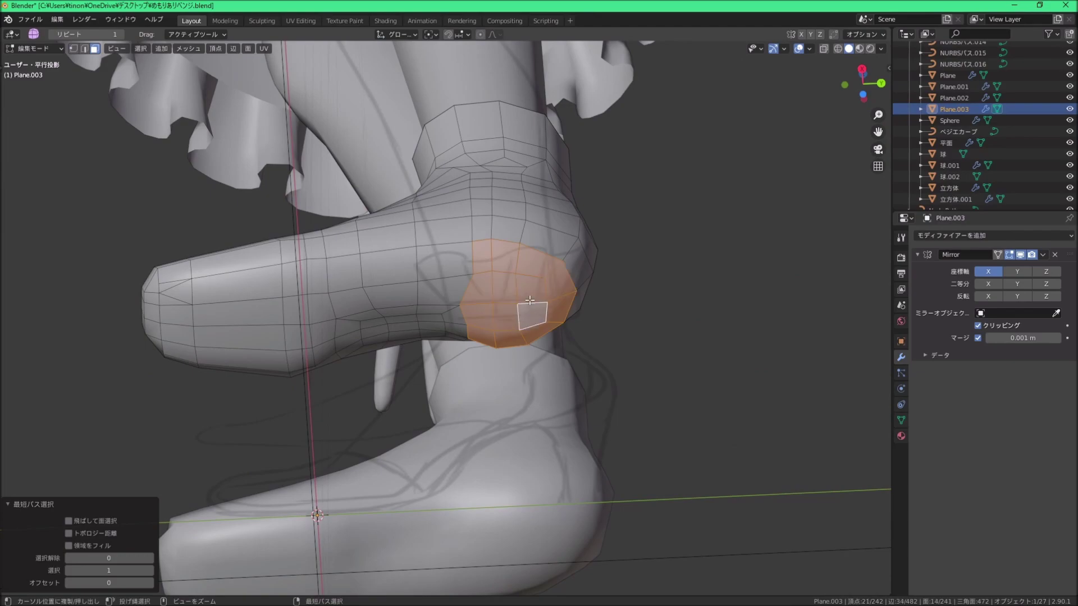
middle_drag(530, 300, 538, 357)
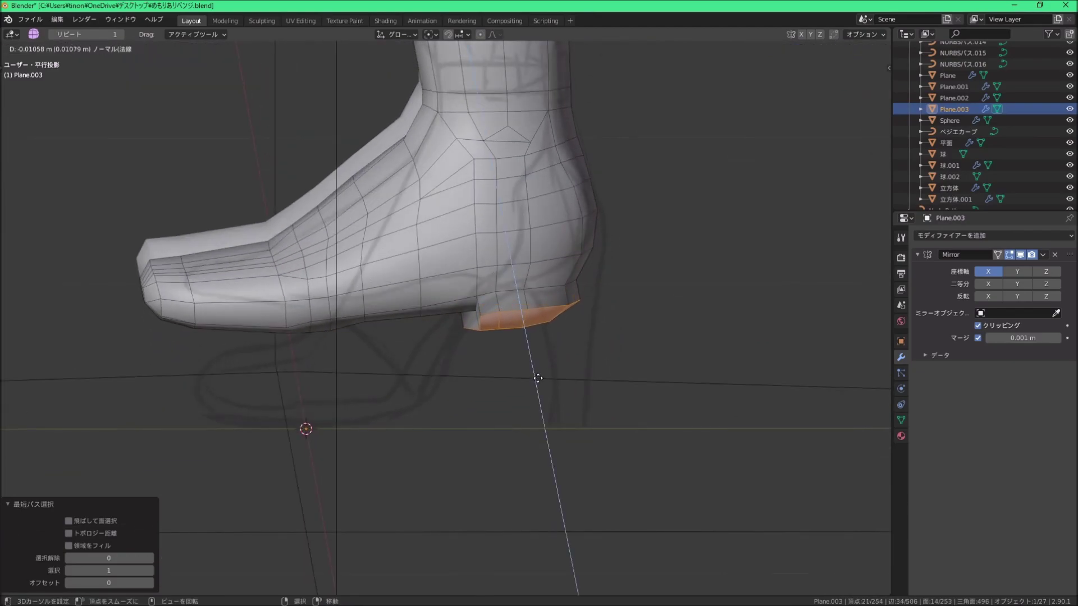
click(538, 377)
mouse_move(462, 365)
middle_down()
mouse_move(356, 361)
mouse_move(502, 363)
middle_up()
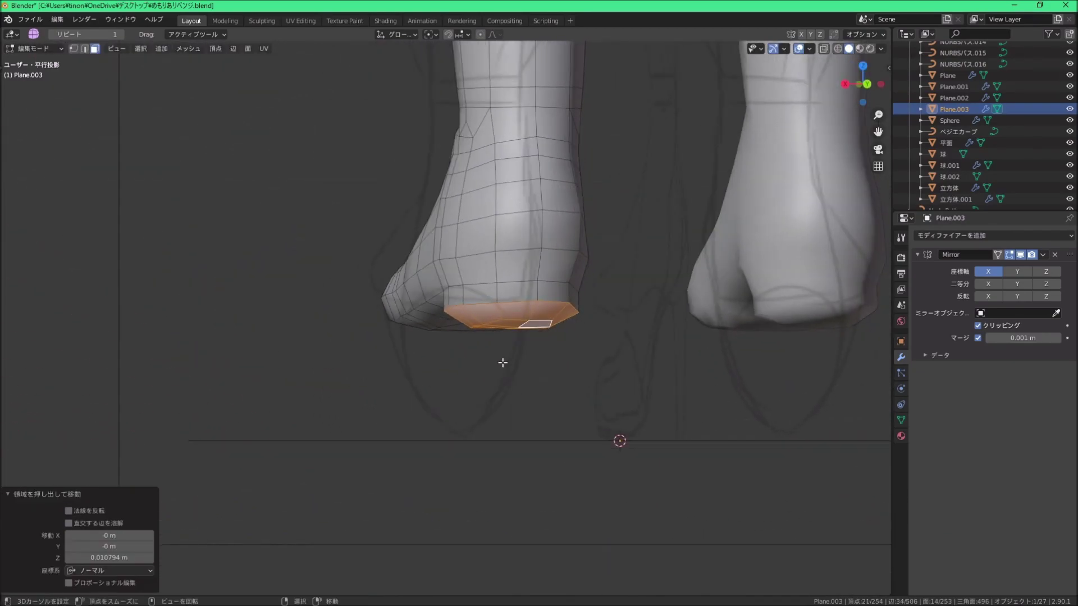
click(570, 386)
middle_drag(565, 385, 604, 393)
key(0)
key(Return)
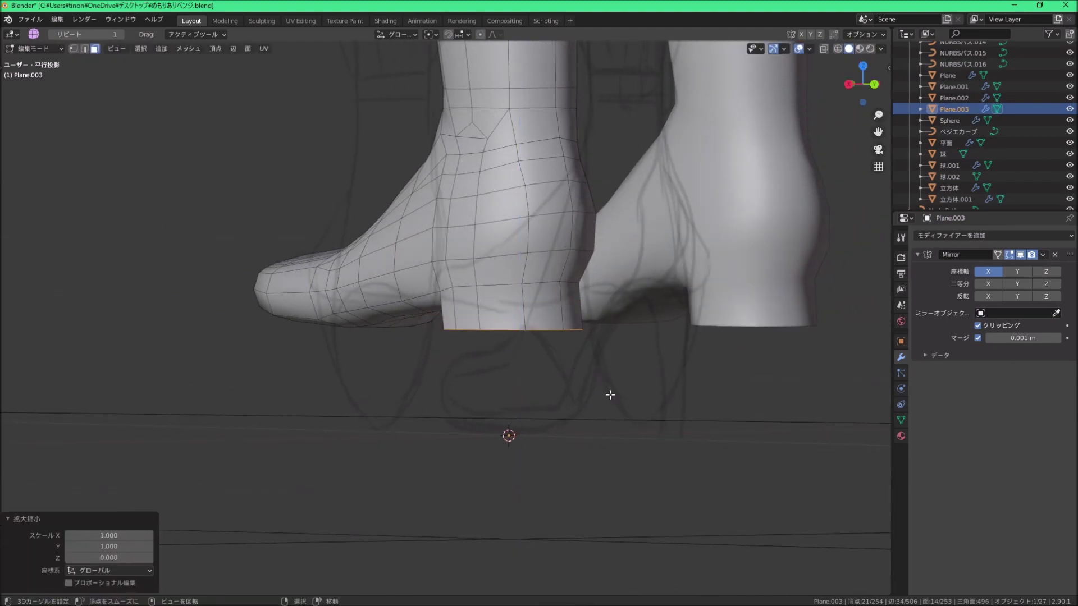
key(KP_1)
key(KP_3)
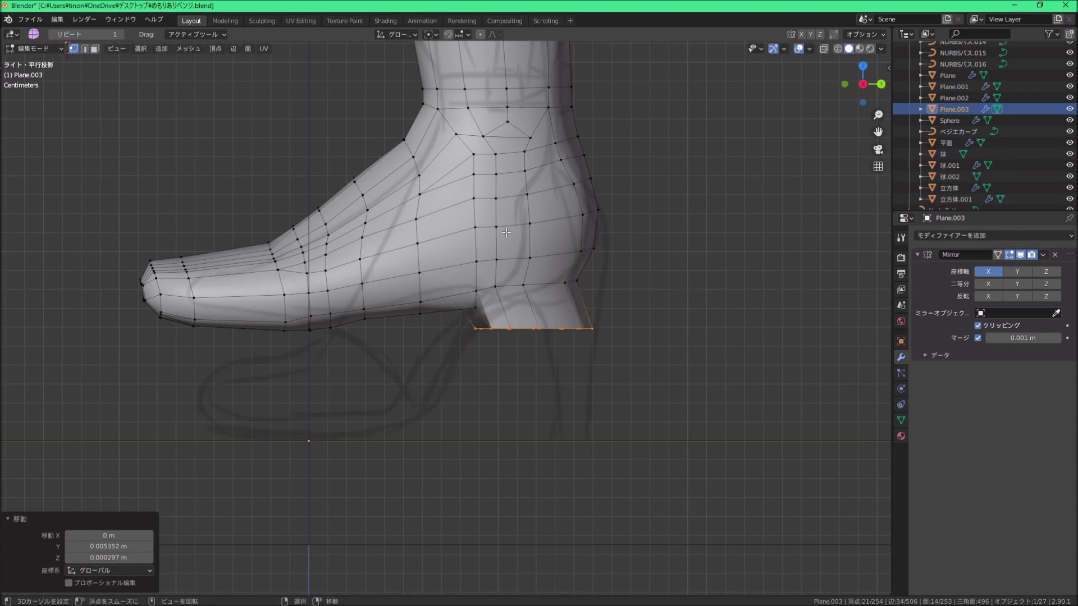
Step: Reposition a heel vertex and straighten one side vertex column with Y scale 0
click(588, 280)
drag(603, 282, 491, 285)
middle_drag(495, 289, 463, 370)
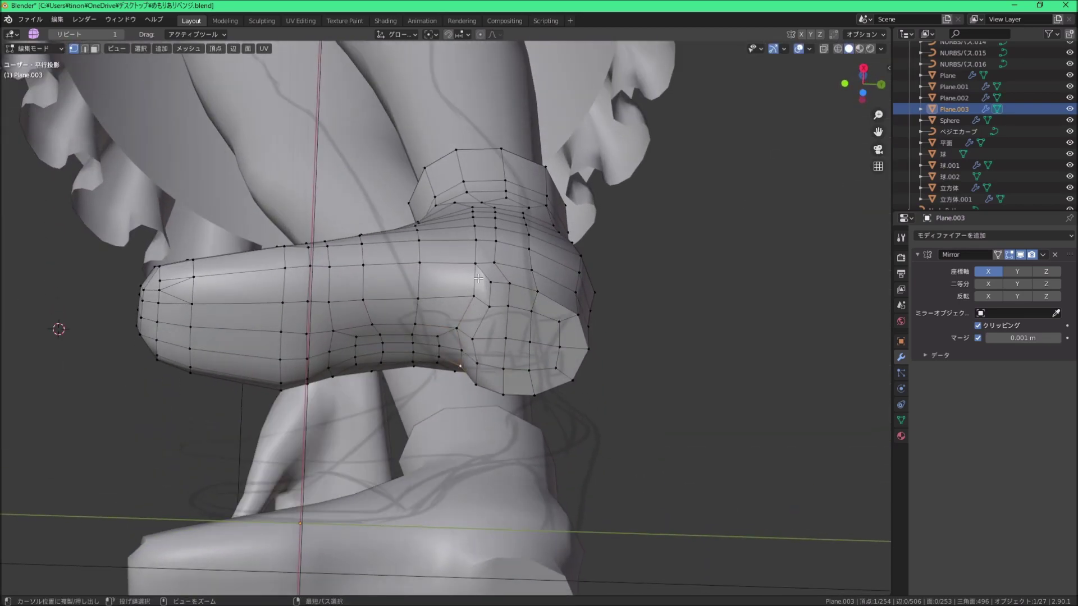
ctrl+click(478, 278)
key(s)
key(y)
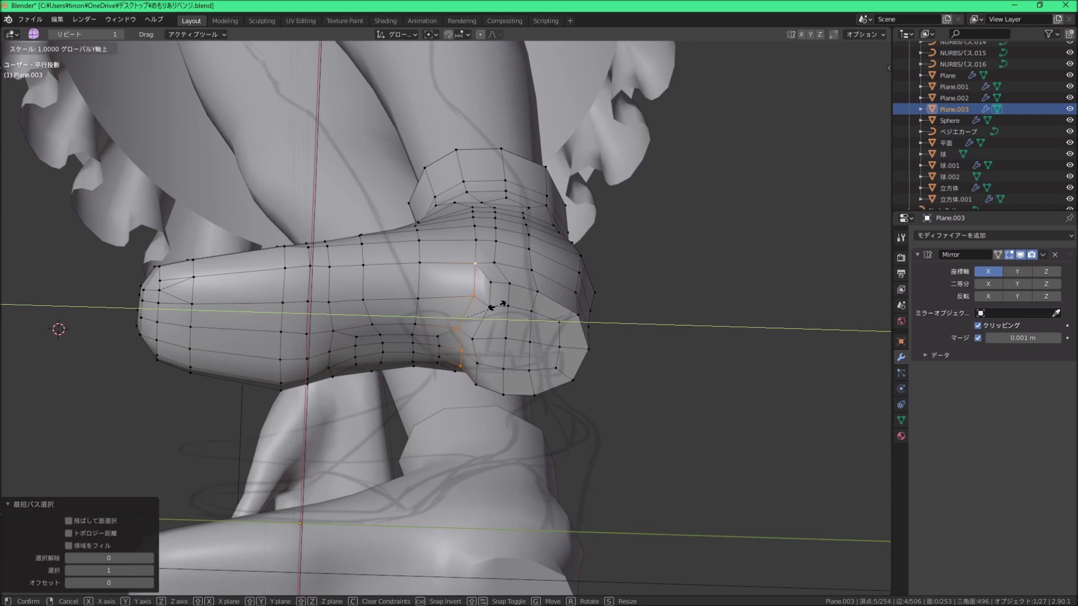
key(0)
key(Return)
Step: Shortest-path select a second vertex column and line it up with Y scale 0
click(476, 283)
ctrl+click(478, 385)
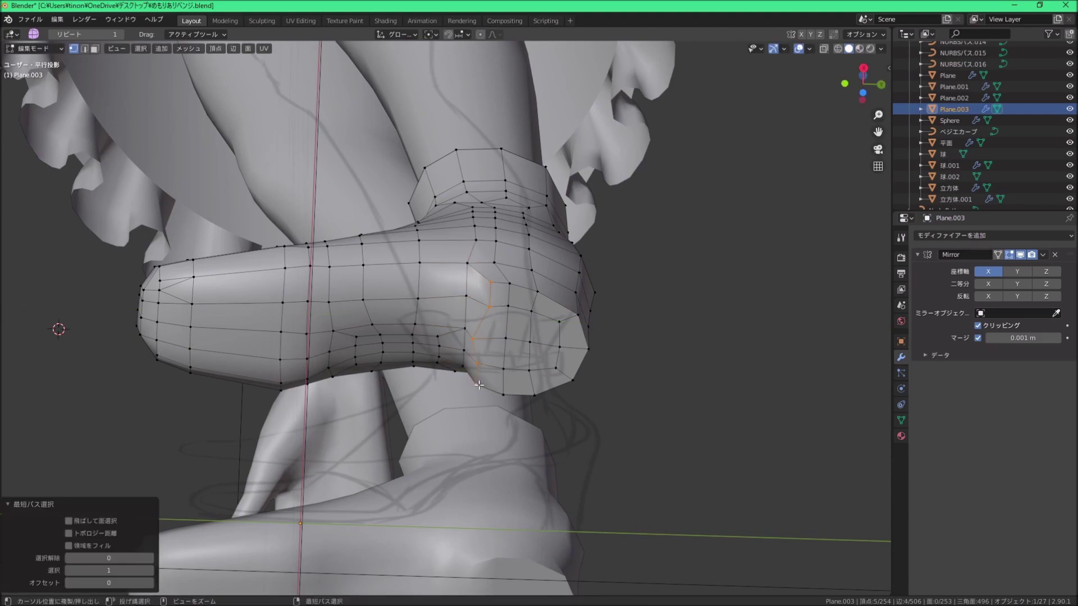
key(s)
key(y)
key(0)
key(Return)
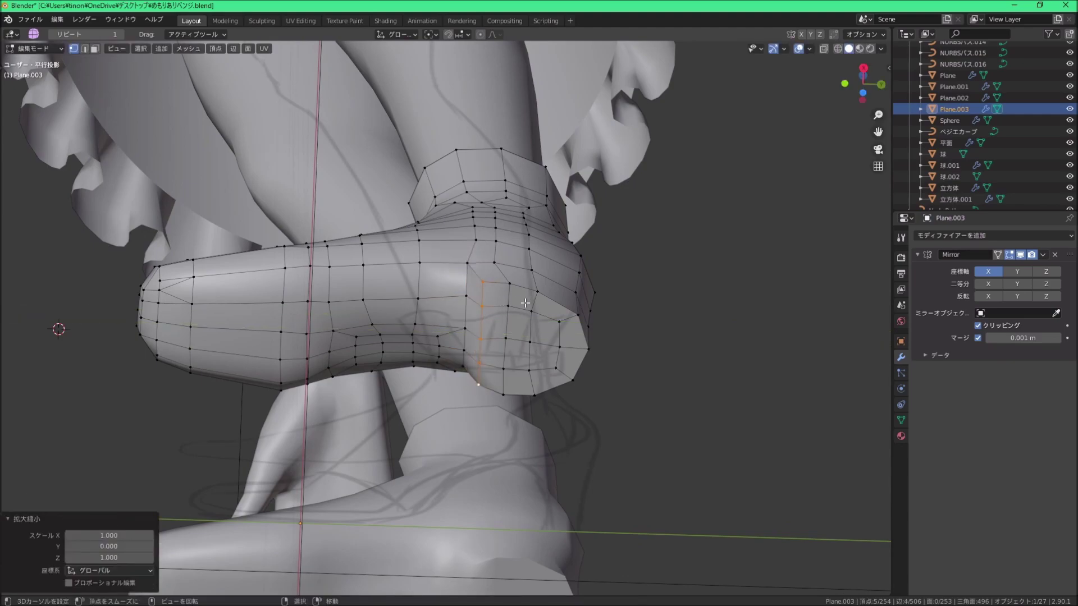
mouse_move(525, 303)
middle_down()
mouse_move(706, 371)
mouse_move(755, 373)
mouse_move(775, 457)
mouse_move(672, 472)
mouse_move(497, 379)
middle_up()
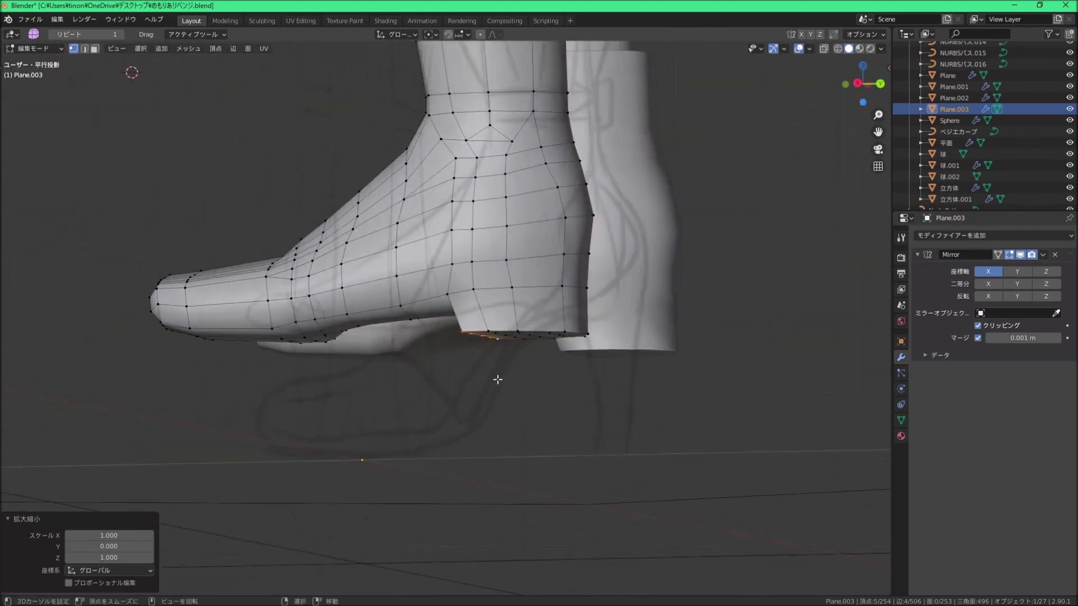
Step: Deselect all, select the whole linked Plane.003 boot mesh, and delete its faces
scroll(497, 380, down, 3)
key(KP_1)
scroll(498, 341, up, 2)
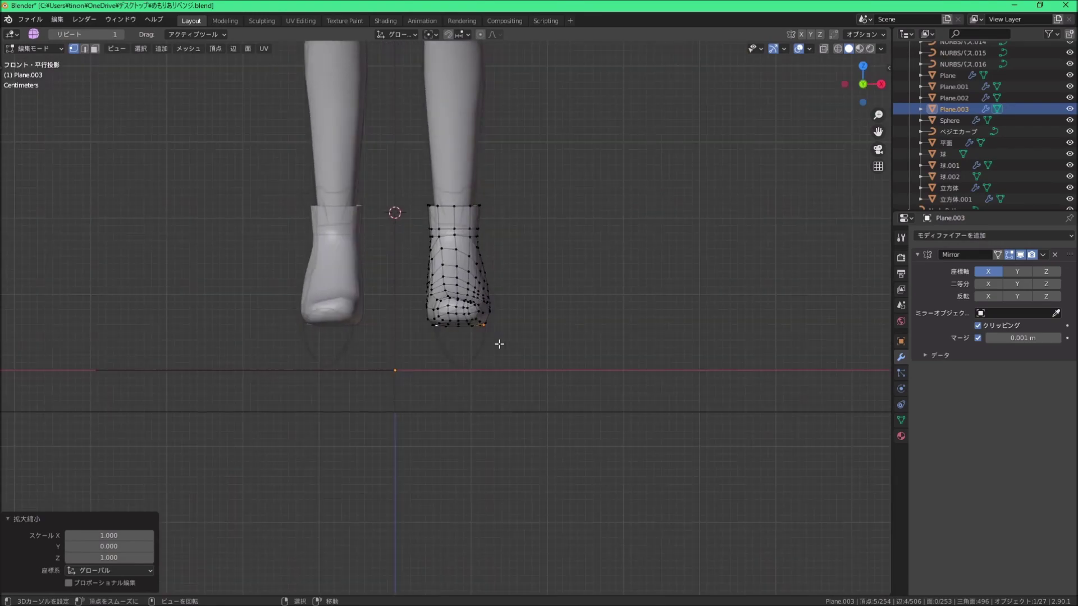
key(KP_3)
scroll(499, 343, up, 4)
scroll(492, 337, down, 4)
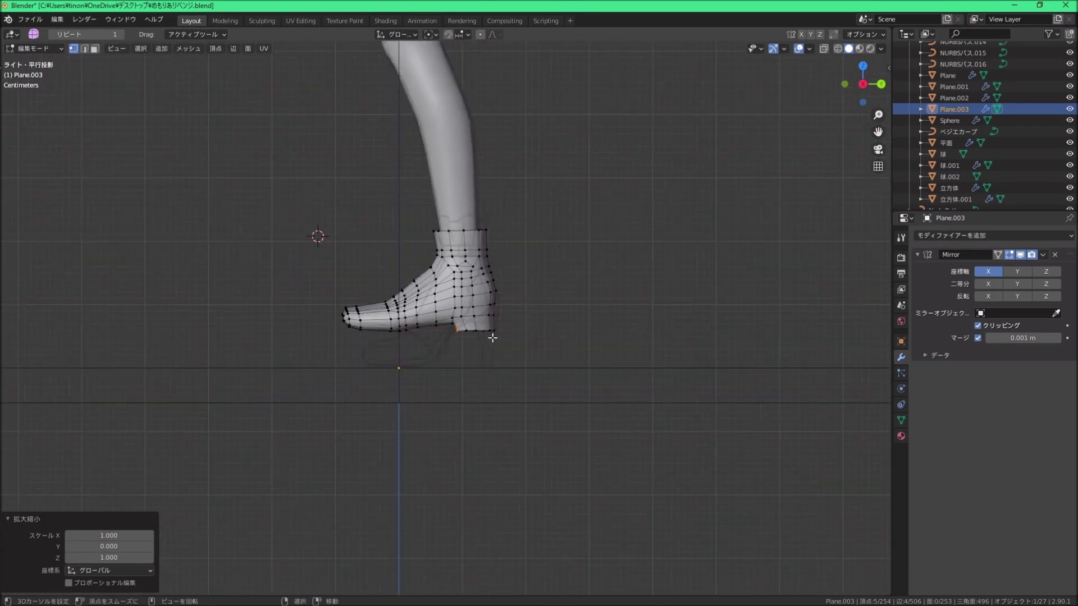
scroll(492, 338, up, 3)
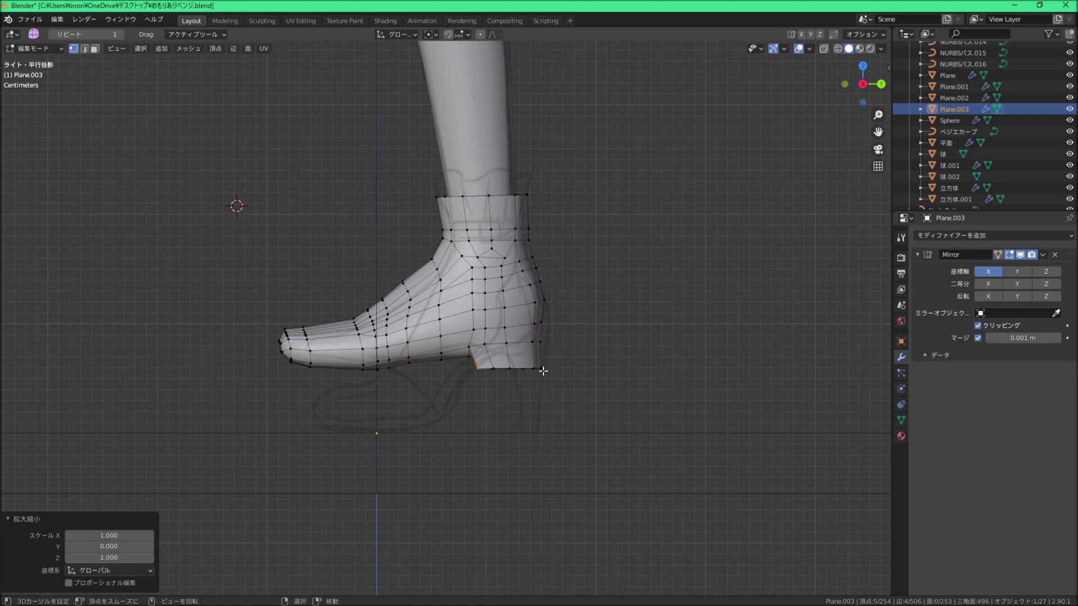
key(alt+a)
key(l)
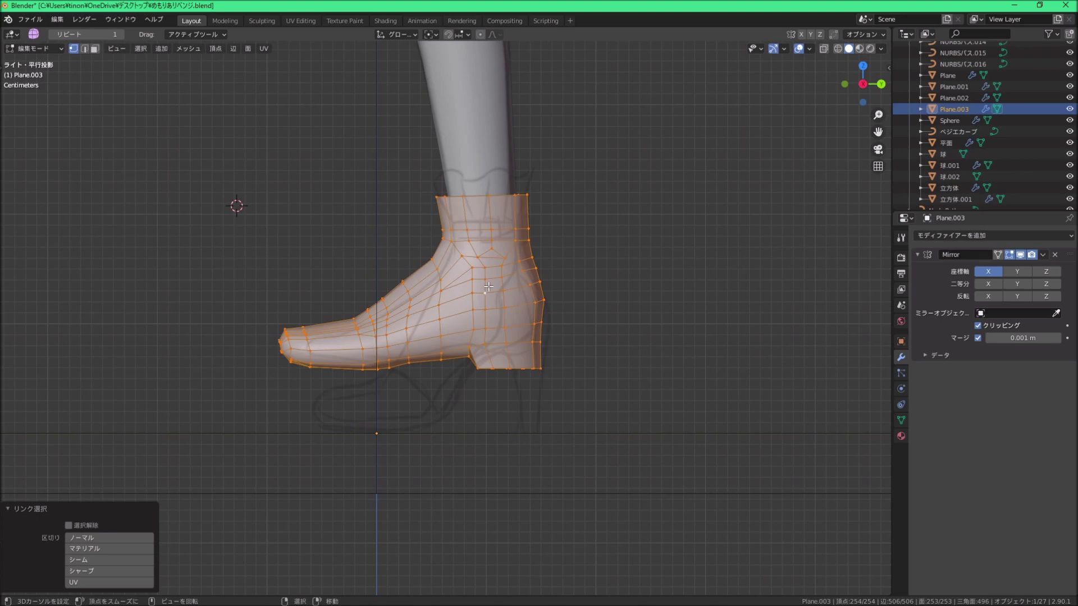
key(x)
click(489, 286)
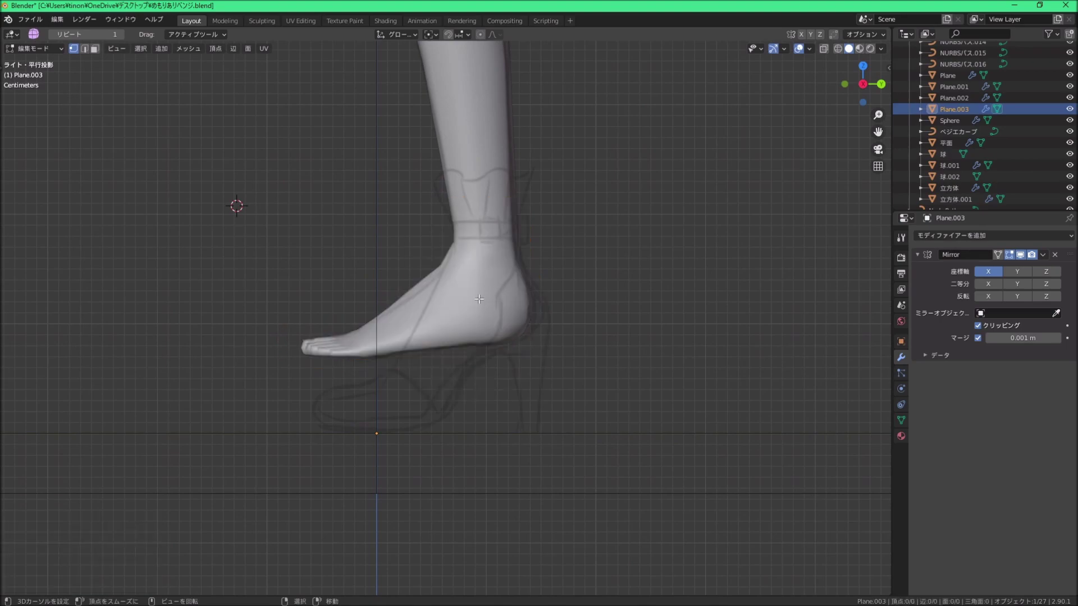
Step: Put the body's Plane object into Edit Mode and add an unslid edge loop across the foot
click(48, 50)
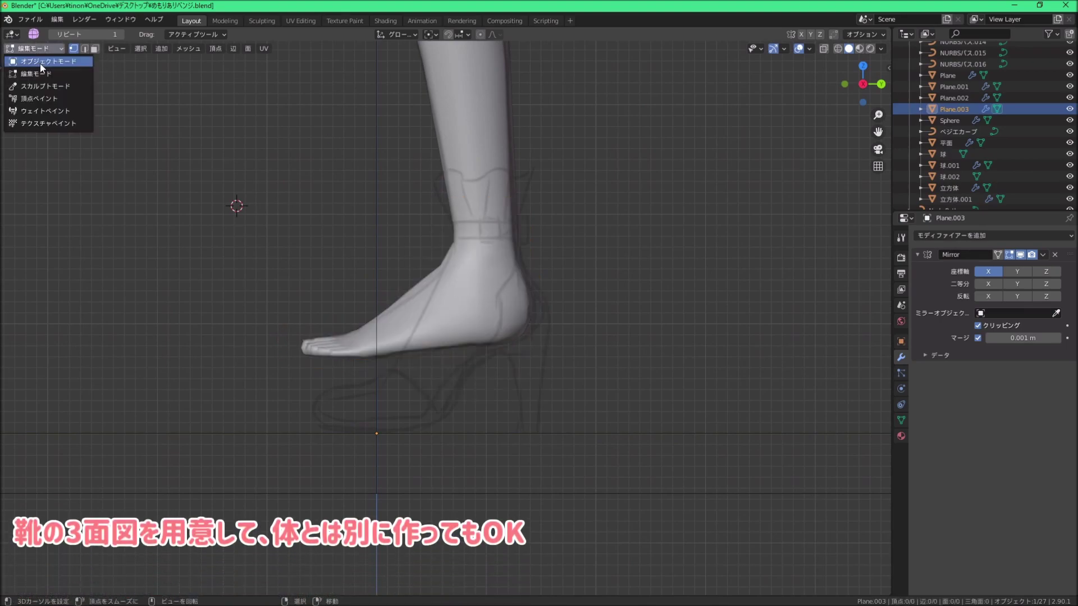
click(507, 163)
click(34, 49)
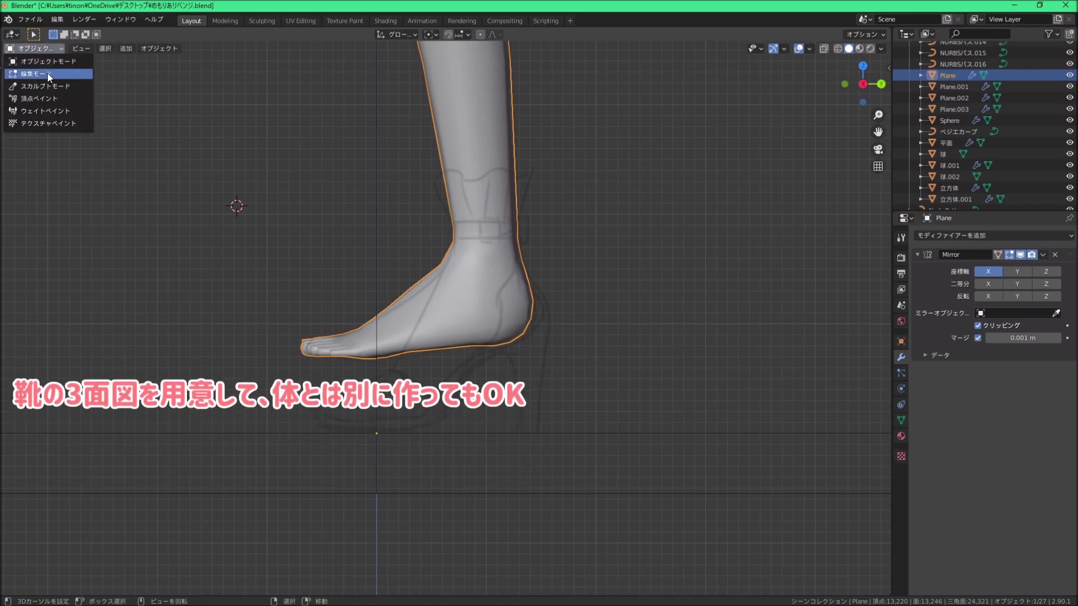
click(47, 73)
scroll(423, 323, up, 1)
scroll(423, 322, up, 1)
key(ctrl+r)
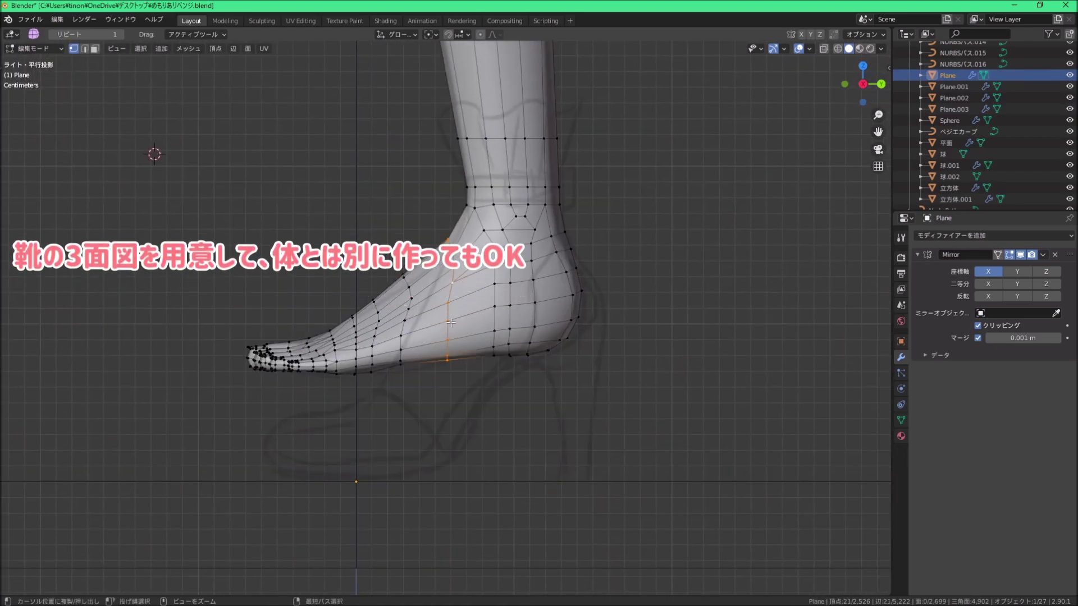
right_click(451, 319)
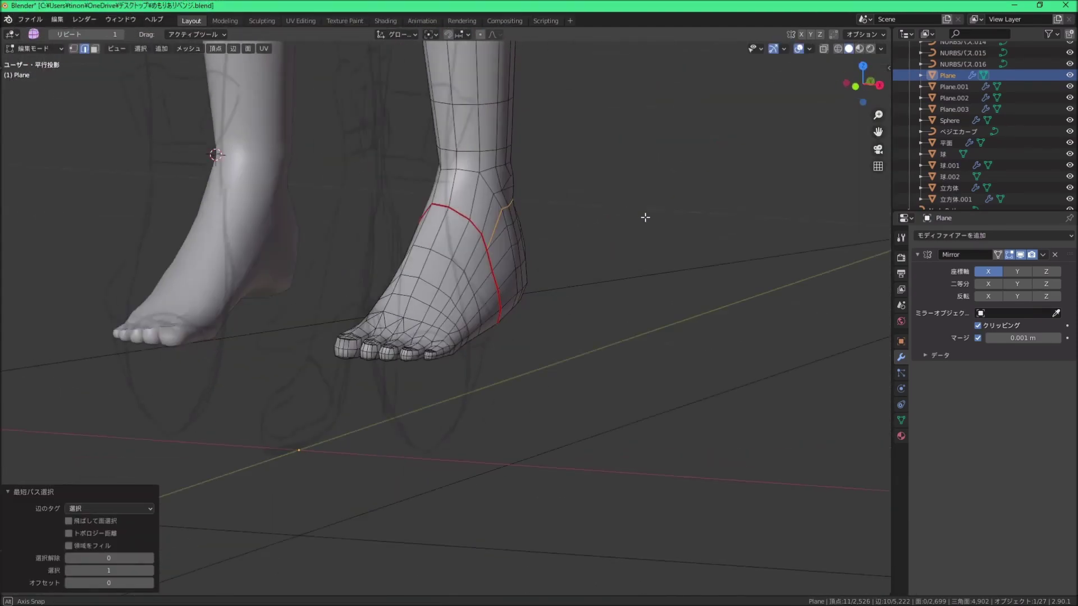
middle_drag(696, 206, 527, 220)
Step: Mark the selected foot edge loop as a seam and reposition the forefoot with soft falloff
key(ctrl+e)
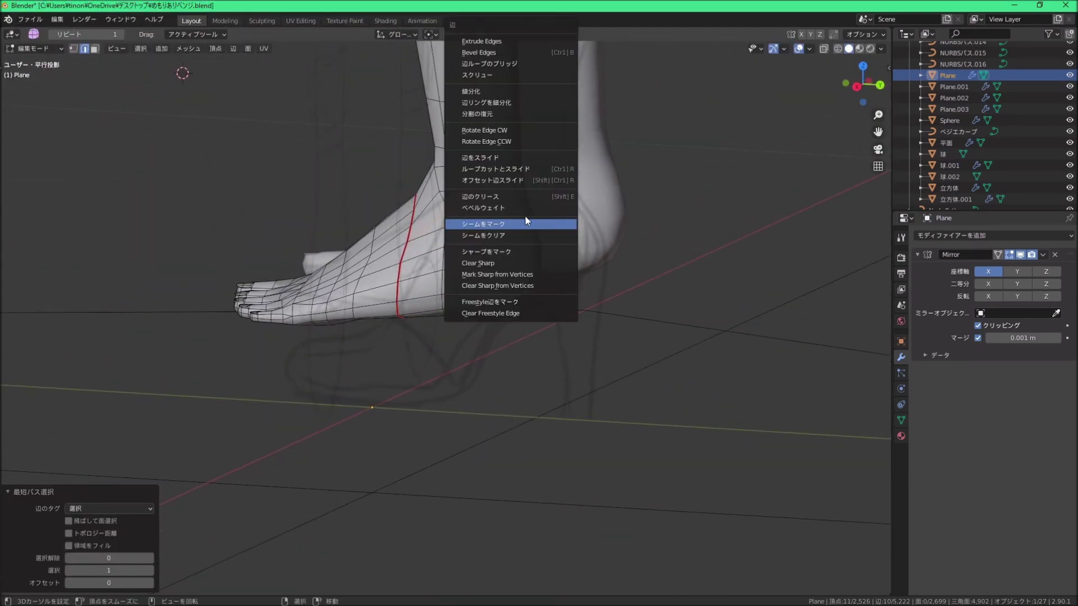
click(487, 221)
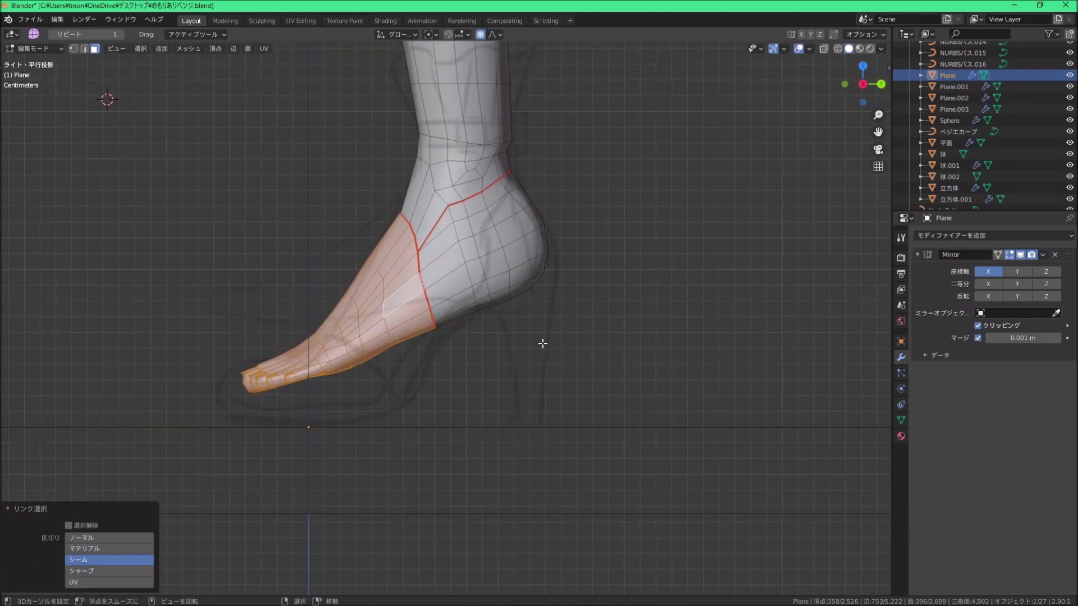
key(g)
click(595, 350)
scroll(623, 393, up, 3)
key(g)
click(547, 360)
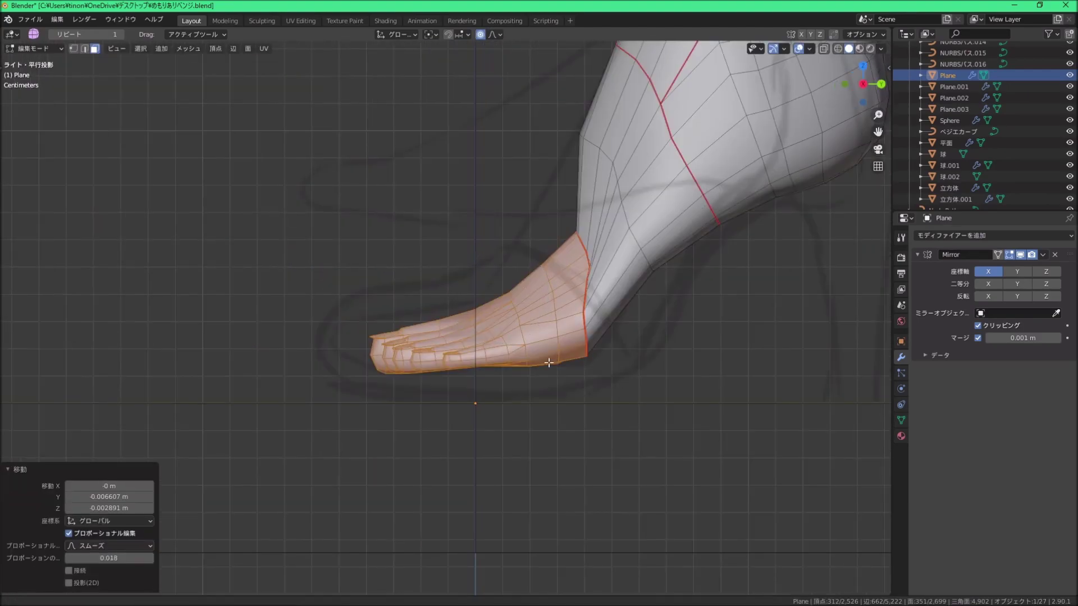
scroll(464, 348, up, 2)
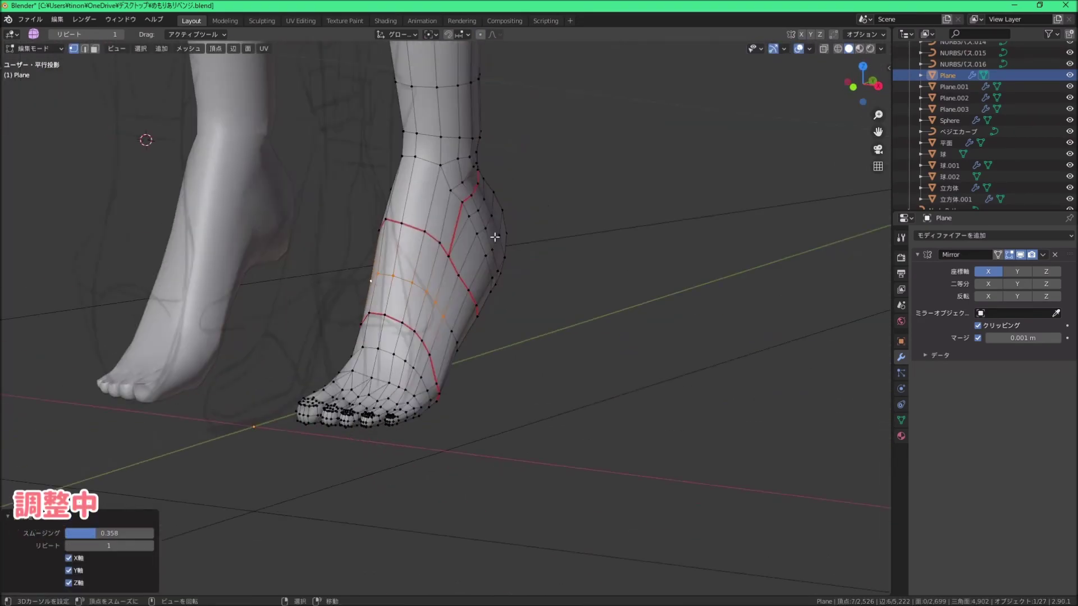
Step: In right side view, move individual foot vertices to shape the tiptoe arch
key(KP_3)
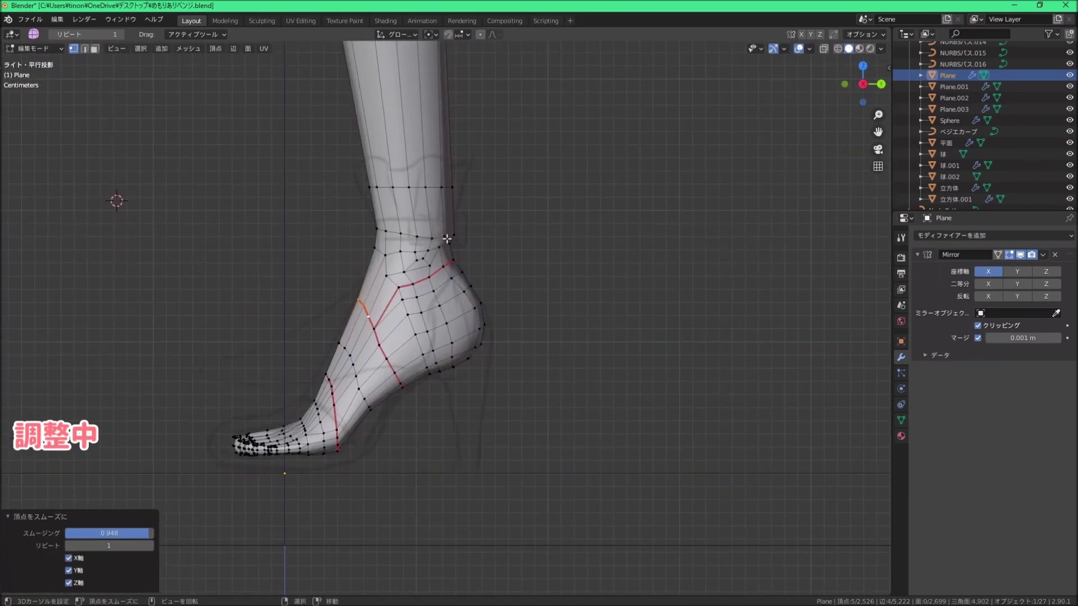
scroll(449, 241, up, 3)
click(415, 224)
key(g)
click(414, 221)
mouse_move(414, 221)
middle_down()
mouse_move(433, 270)
mouse_move(383, 232)
mouse_move(445, 365)
mouse_move(392, 229)
mouse_move(387, 291)
middle_up()
key(g)
click(384, 232)
Step: Turn on proportional editing and smooth the foot vertices in front view, then inspect the shape
key(KP_1)
key(o)
key(g)
click(393, 252)
key(KP_3)
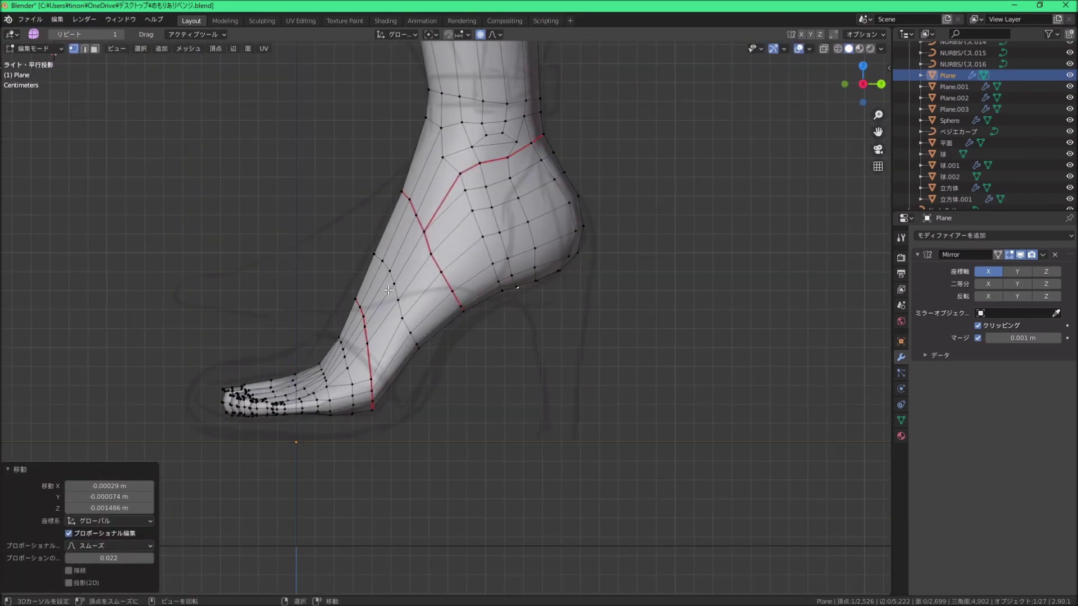
scroll(382, 295, down, 1)
scroll(387, 314, down, 2)
scroll(393, 337, down, 2)
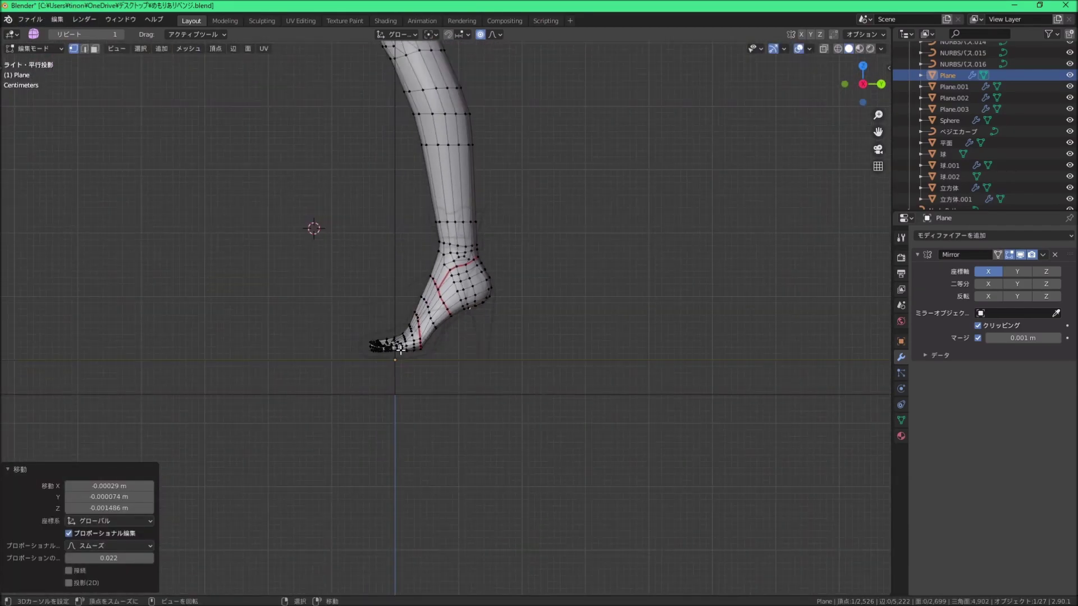
scroll(401, 352, up, 1)
scroll(402, 352, up, 2)
scroll(402, 352, up, 1)
middle_drag(401, 352, 525, 413)
scroll(494, 277, down, 3)
scroll(500, 361, down, 3)
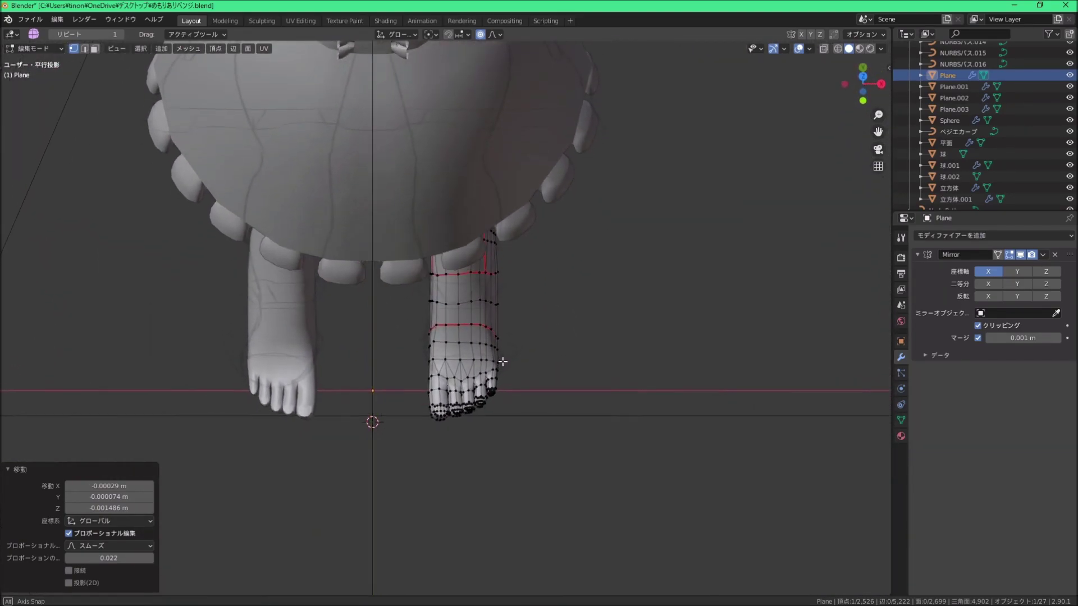
Step: Select a toe vertex and nudge the toe vertices slightly to the right
shift+middle_drag(500, 361, 471, 292)
scroll(451, 325, up, 4)
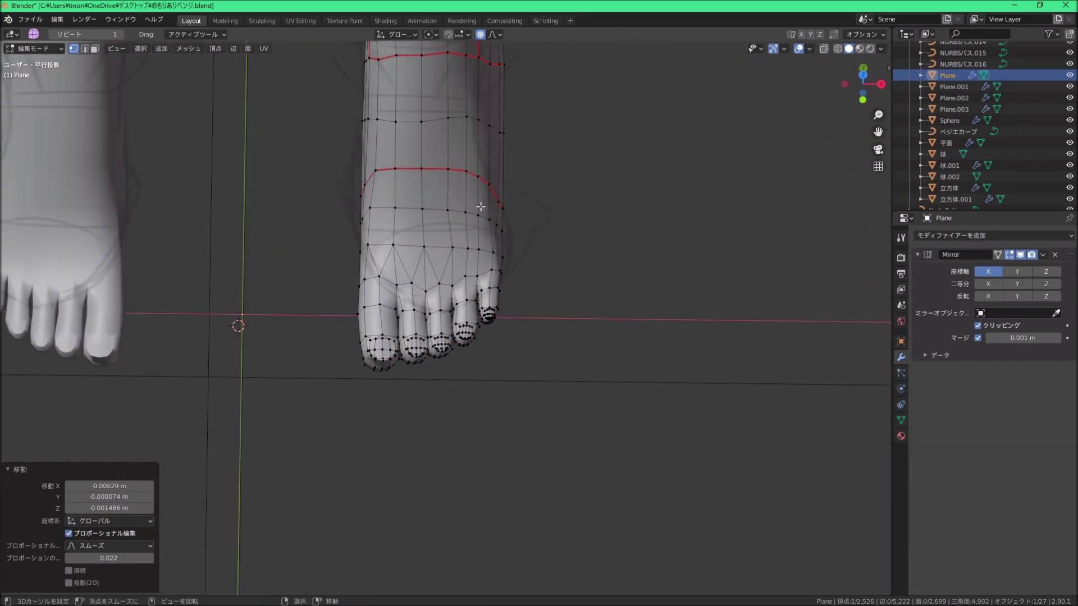
click(357, 368)
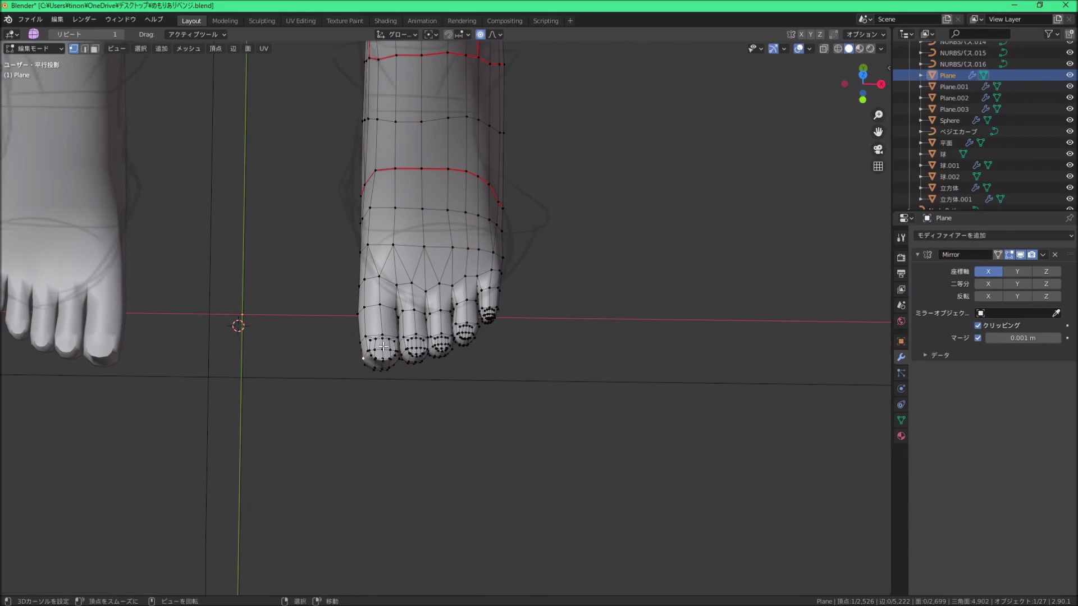
key(g)
scroll(419, 362, down, 2)
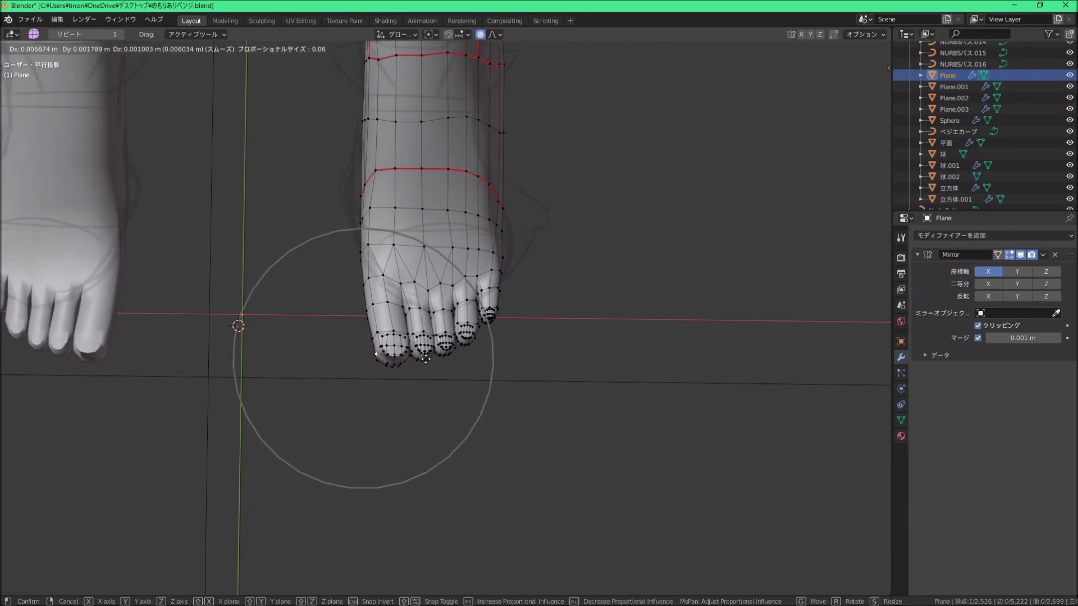
click(426, 359)
Step: Cancel a second toe move and set the proportional falloff shape to Sharp
click(504, 317)
key(g)
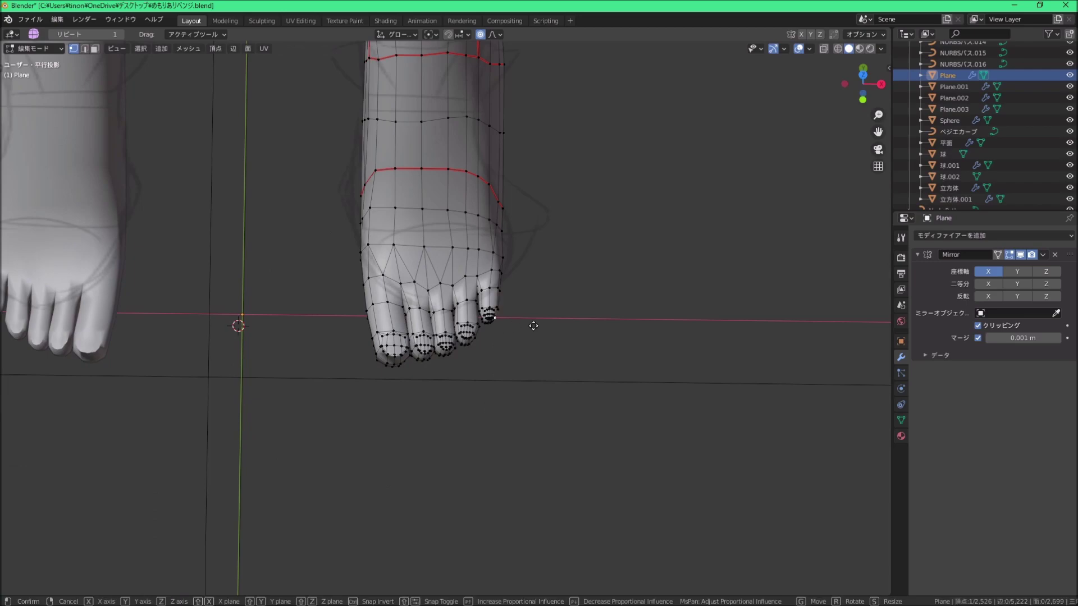
scroll(528, 326, up, 3)
key(Escape)
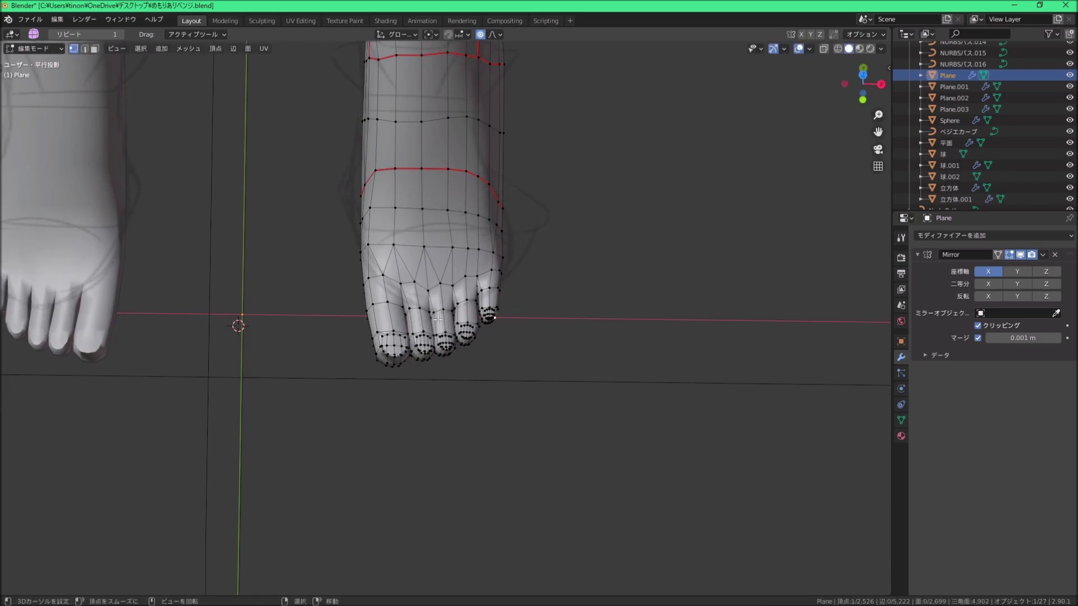
click(494, 34)
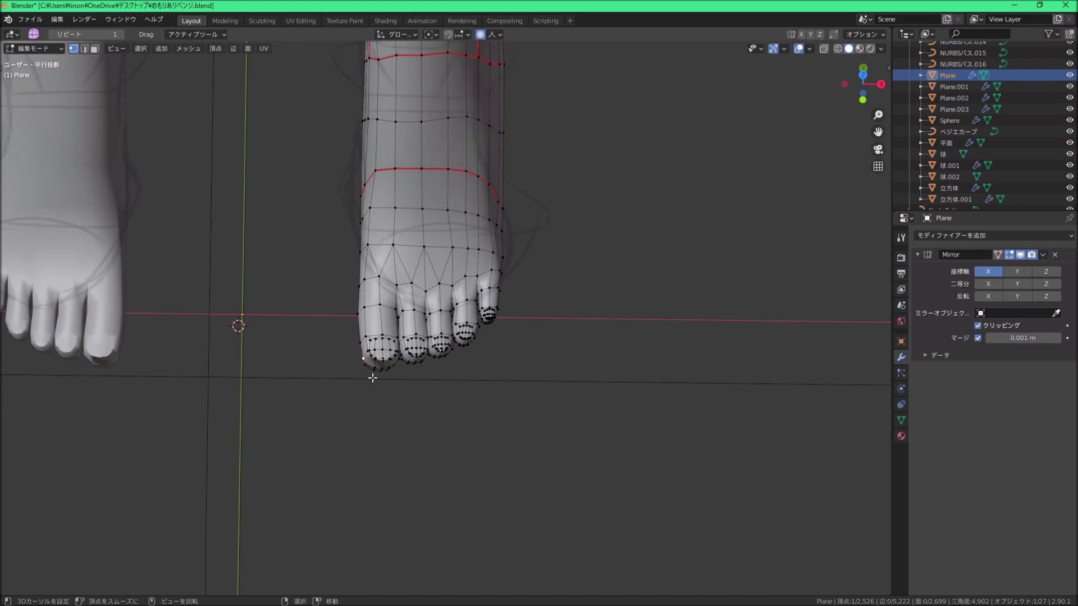
Step: Nudge the toe tip slightly inward with Sharp proportional falloff at size 0.102
key(g)
scroll(440, 367, down, 3)
scroll(463, 365, down, 3)
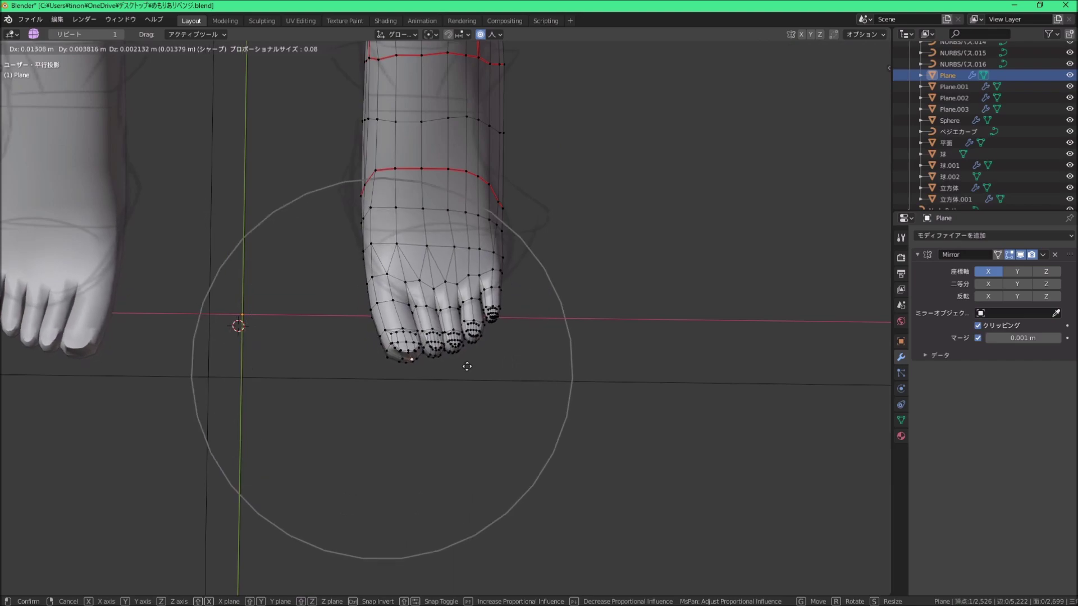
scroll(545, 340, down, 4)
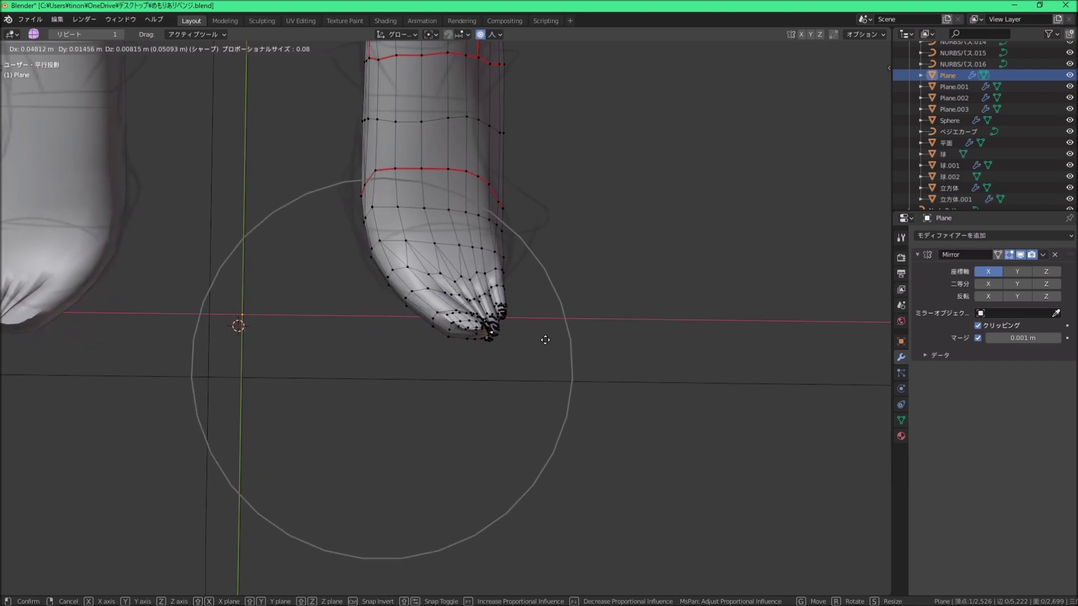
right_click(408, 357)
key(g)
scroll(426, 353, down, 3)
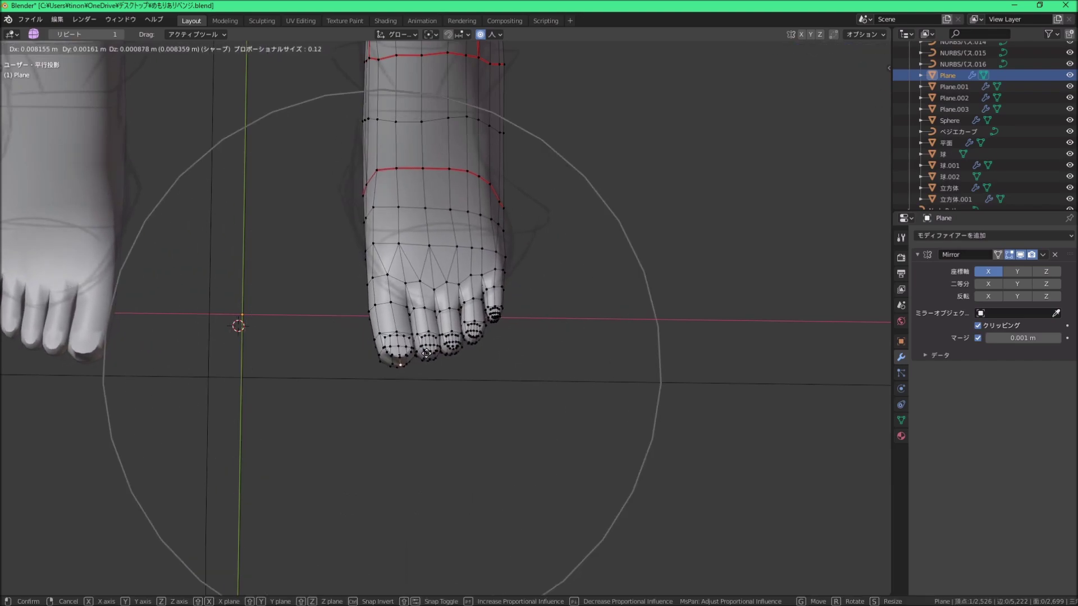
scroll(432, 351, up, 3)
click(440, 349)
key(g)
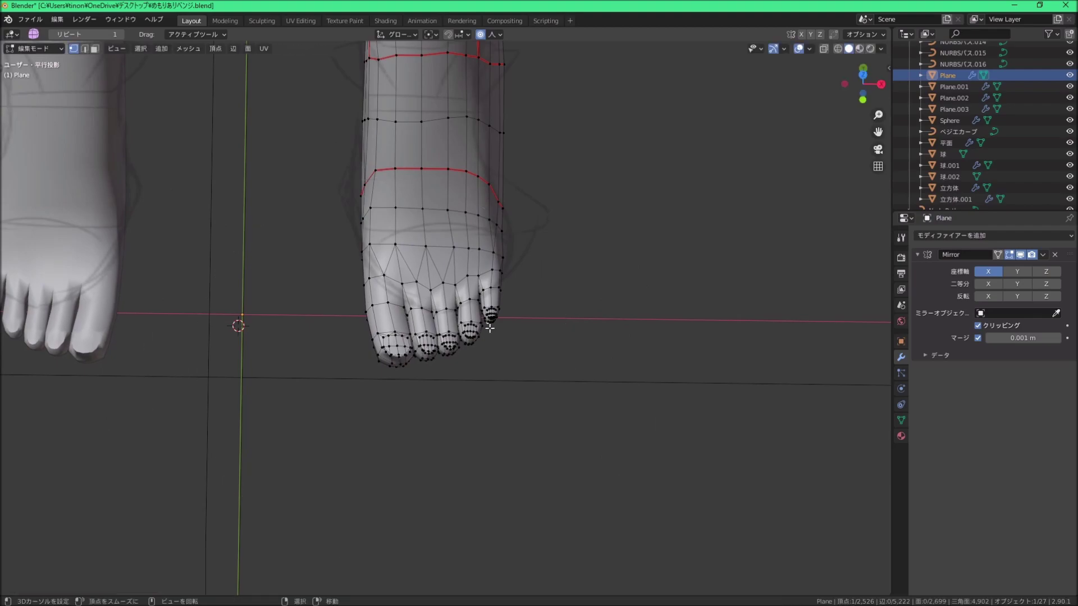
click(507, 328)
middle_drag(506, 328, 467, 289)
scroll(468, 289, up, 3)
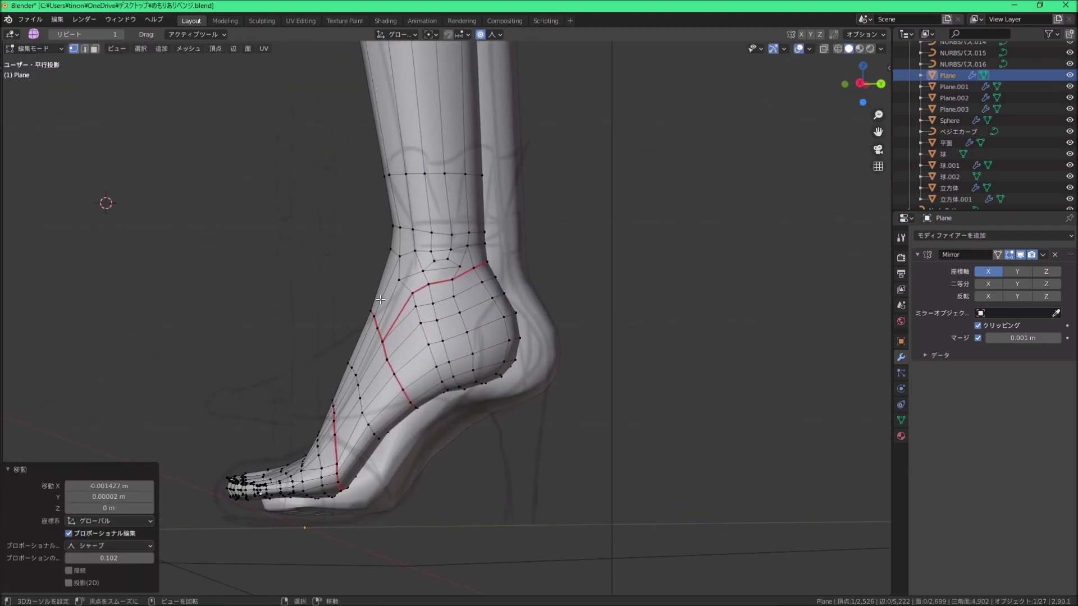
Step: Flatten the first ankle edge loop into a level ring and raise it slightly
key(KP_1)
key(KP_3)
scroll(438, 291, up, 2)
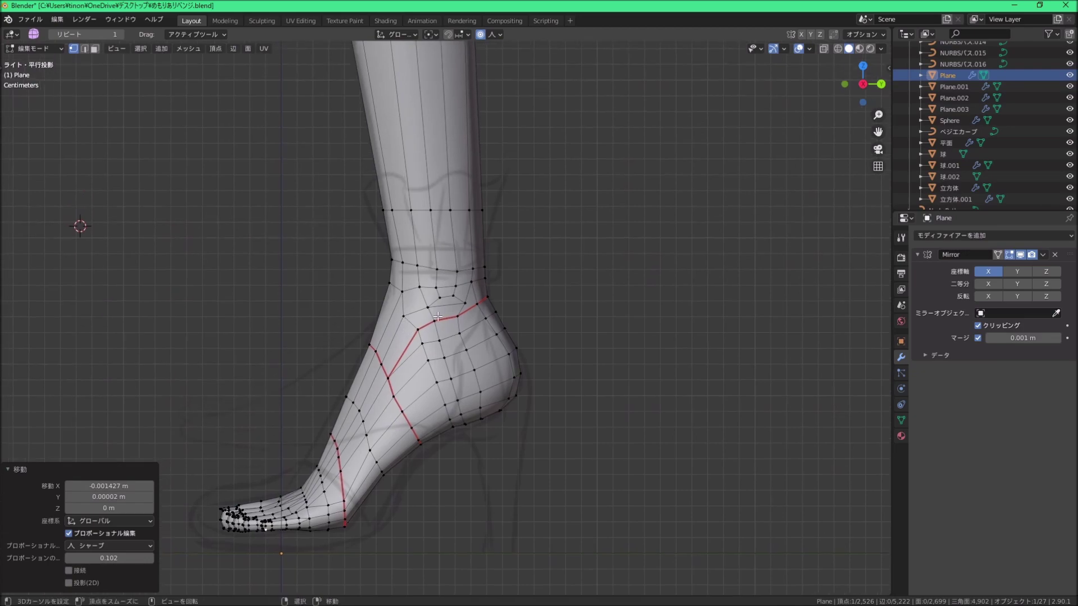
scroll(438, 292, up, 4)
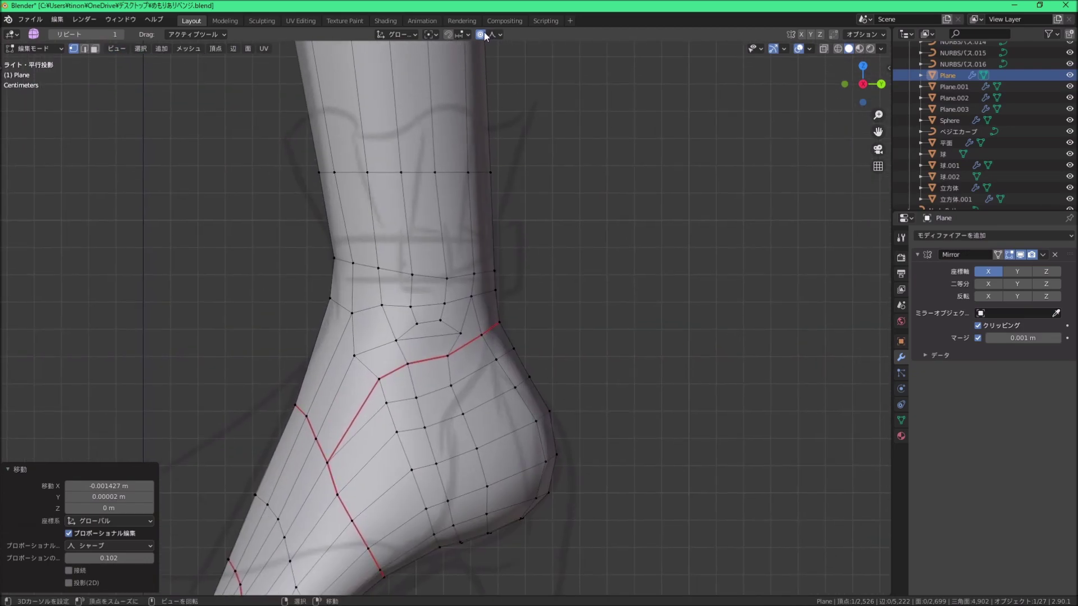
alt+click(419, 272)
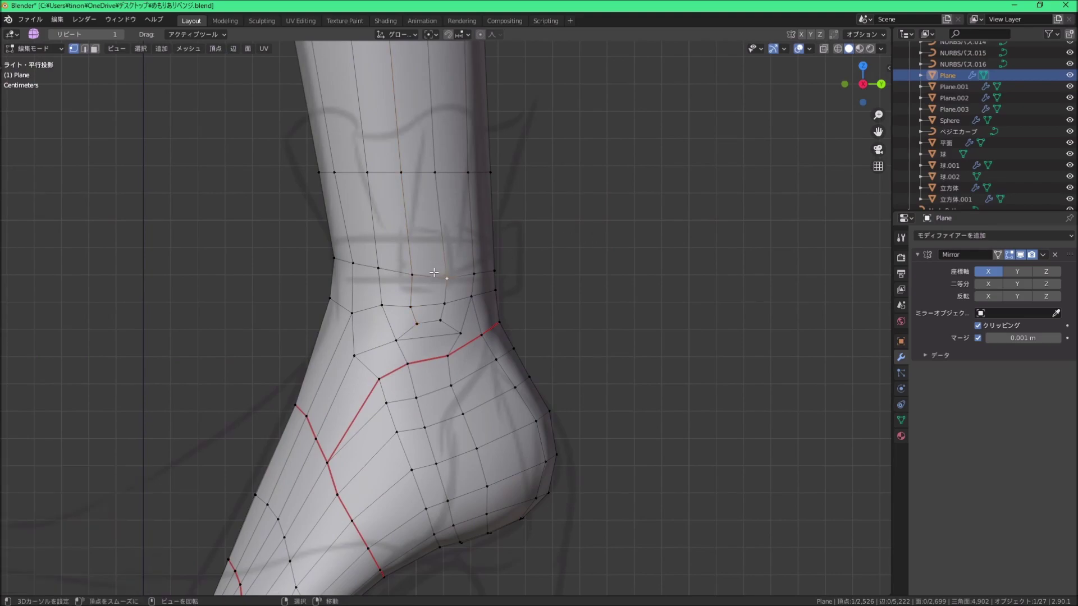
key(s)
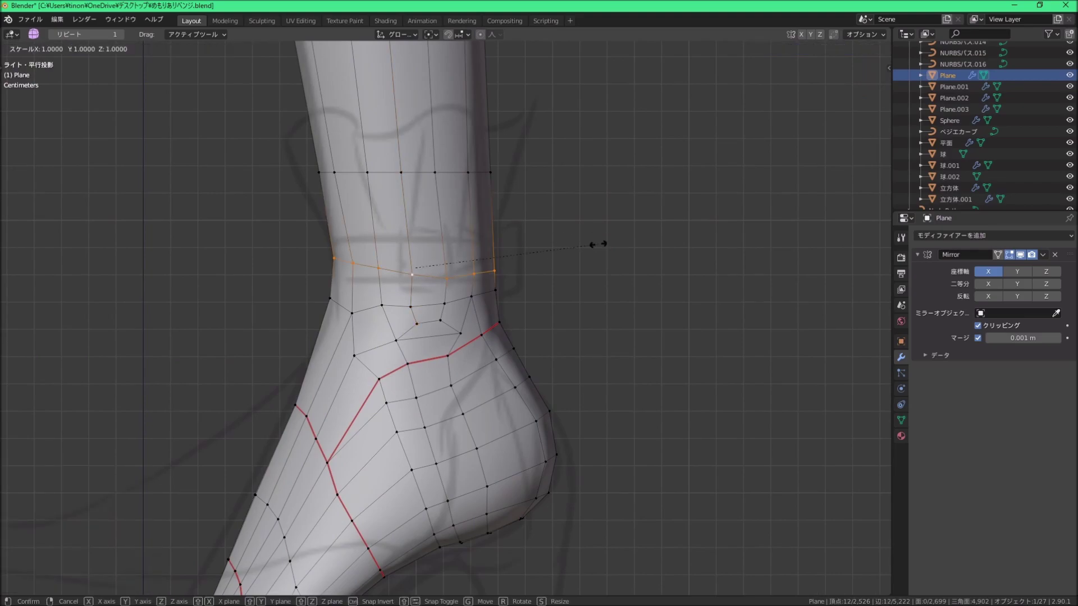
key(Return)
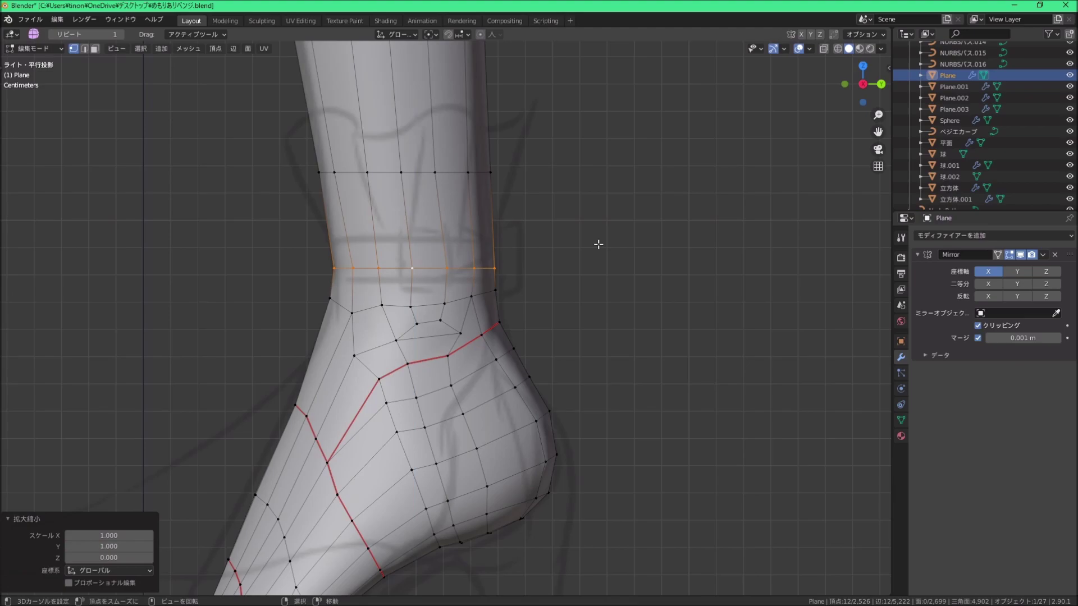
key(g)
click(525, 230)
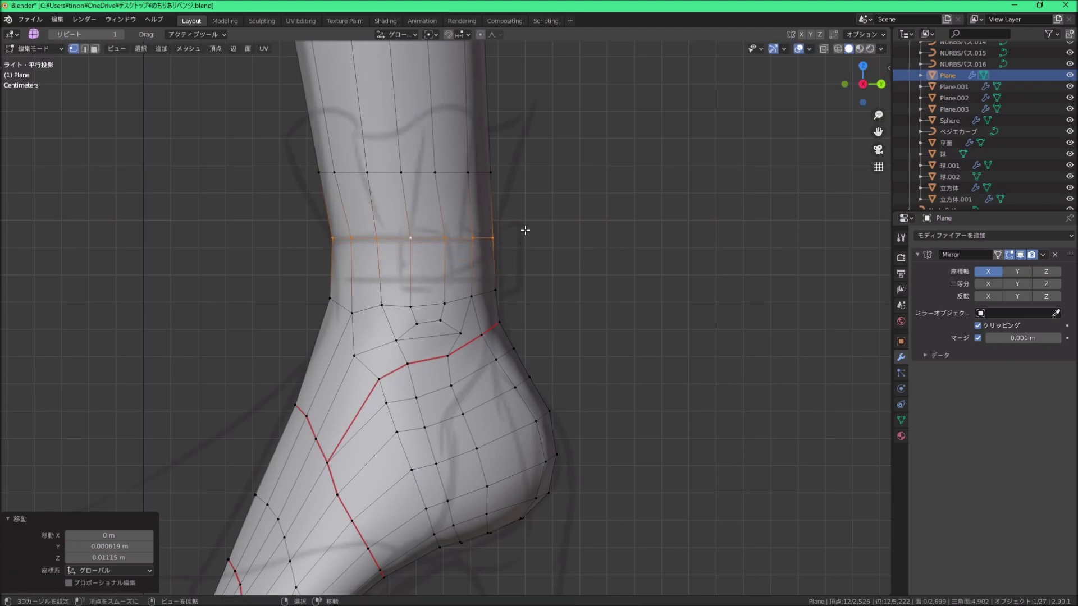
Step: Select the second ankle ring, flatten it to zero Z scale, raise it and shrink it to 0.95
click(419, 312)
middle_drag(476, 303, 637, 309)
ctrl+click(517, 304)
ctrl+click(387, 291)
middle_drag(387, 292, 488, 298)
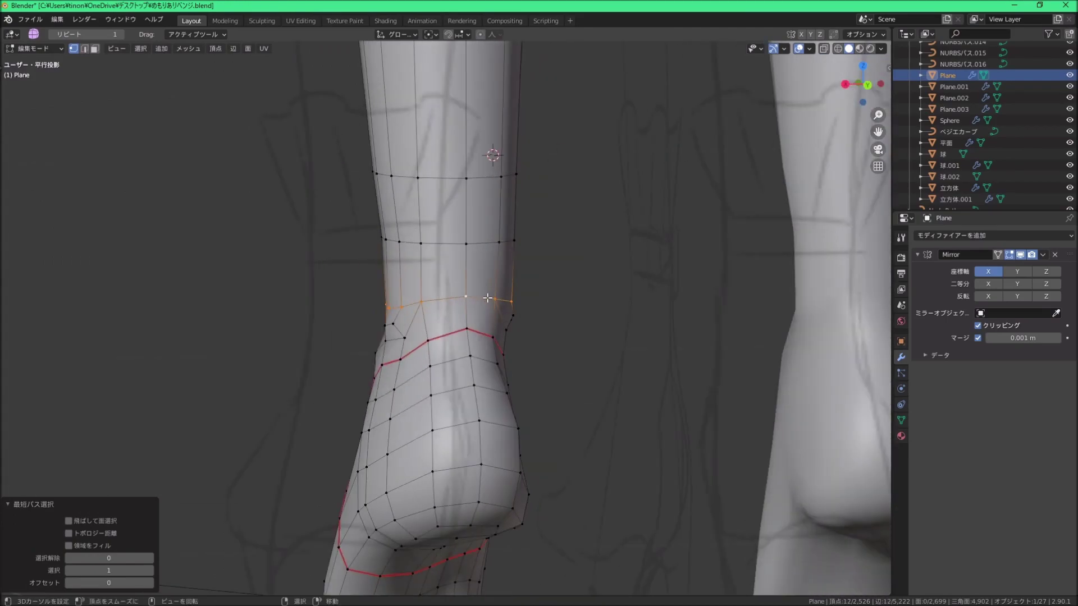
key(KP_3)
key(s)
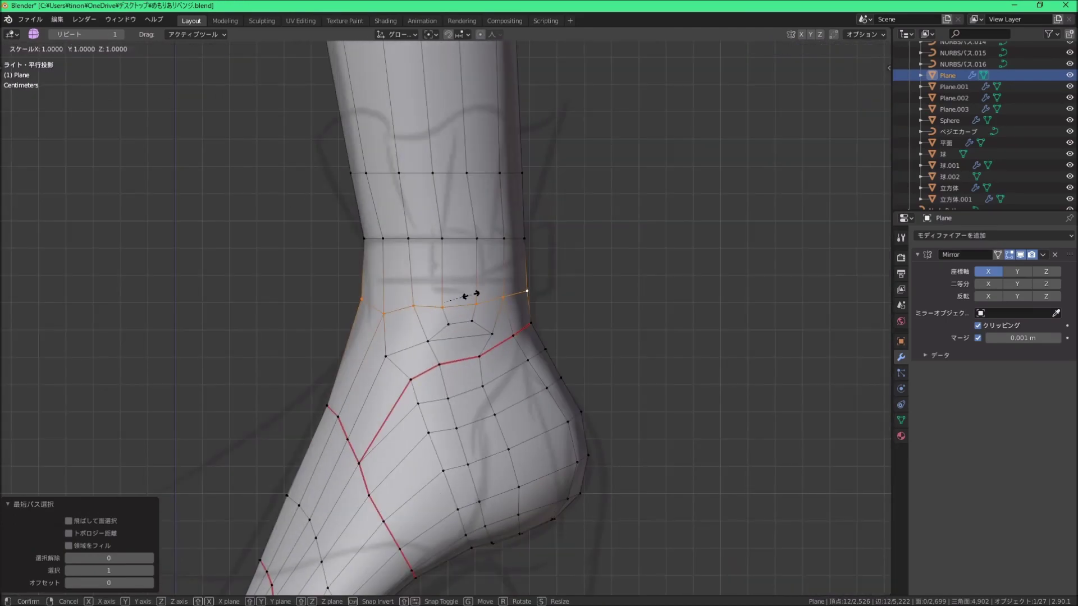
key(0)
key(Return)
key(g)
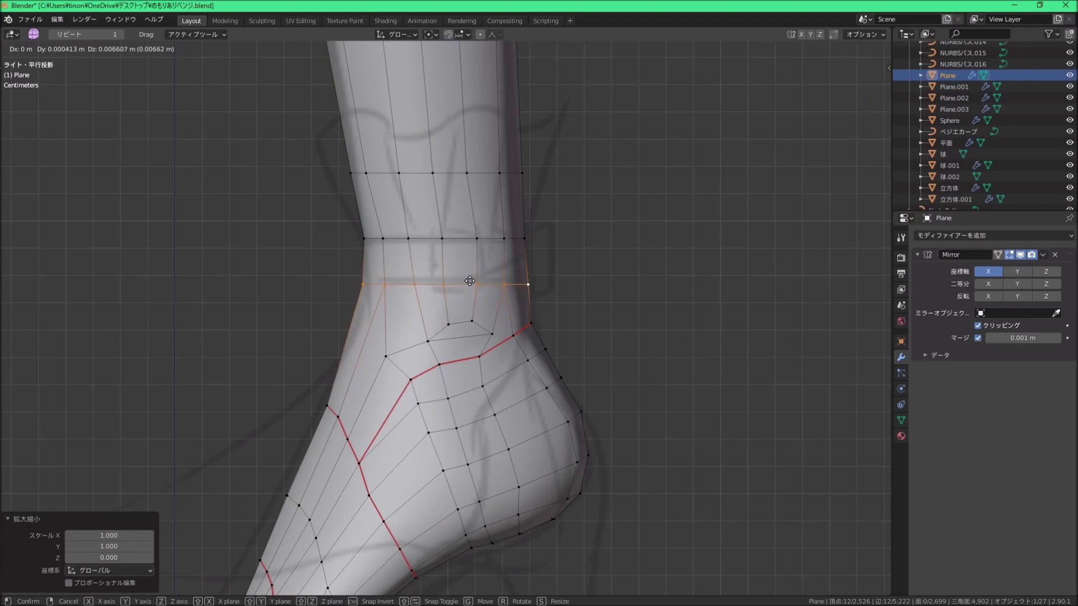
click(470, 278)
key(s)
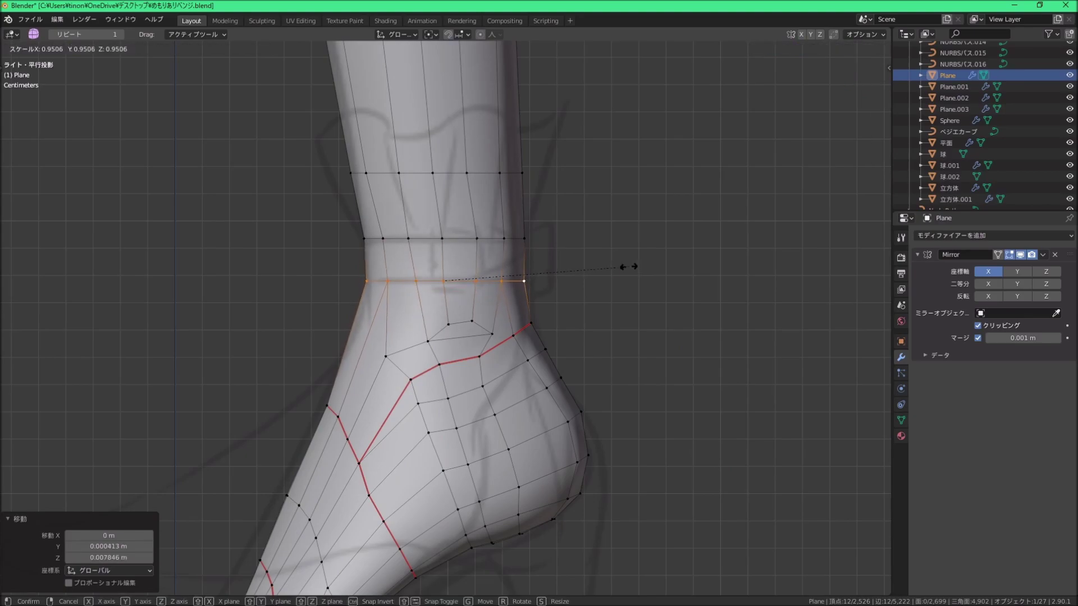
click(629, 267)
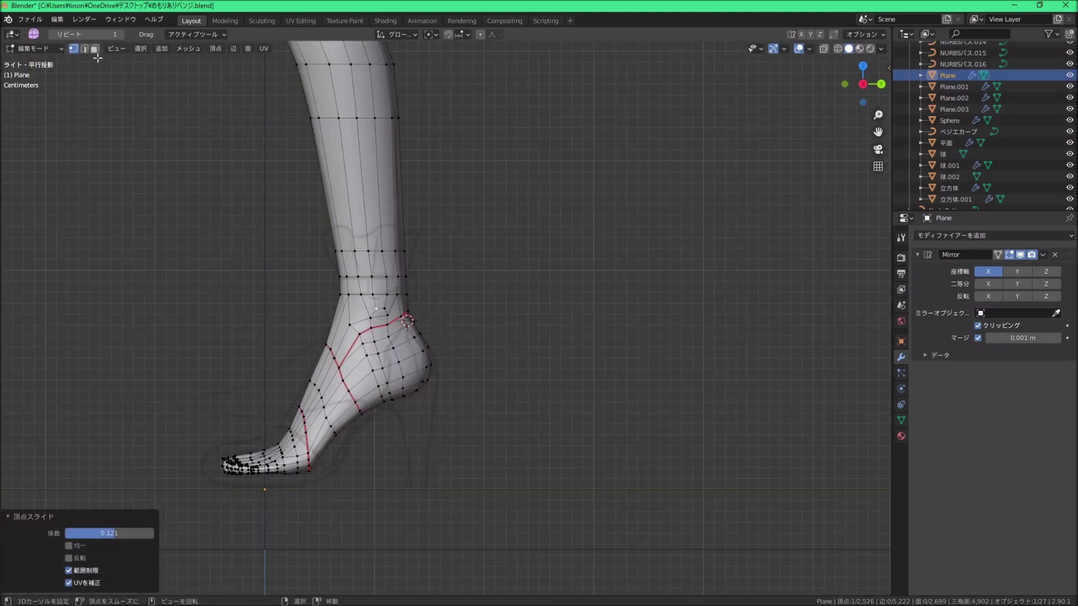
Step: Hide the ankle band, select the seam-bounded foot region and clear its seams
alt+click(380, 287)
shift+scroll(383, 275, down, 2)
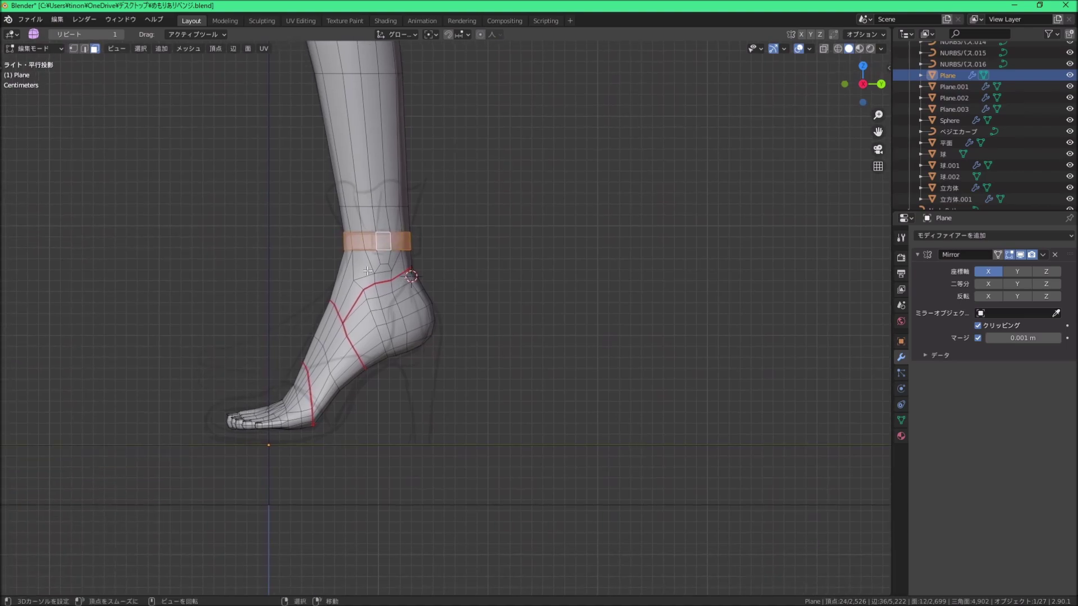
mouse_move(368, 285)
middle_down()
mouse_move(394, 284)
mouse_move(385, 289)
middle_up()
key(h)
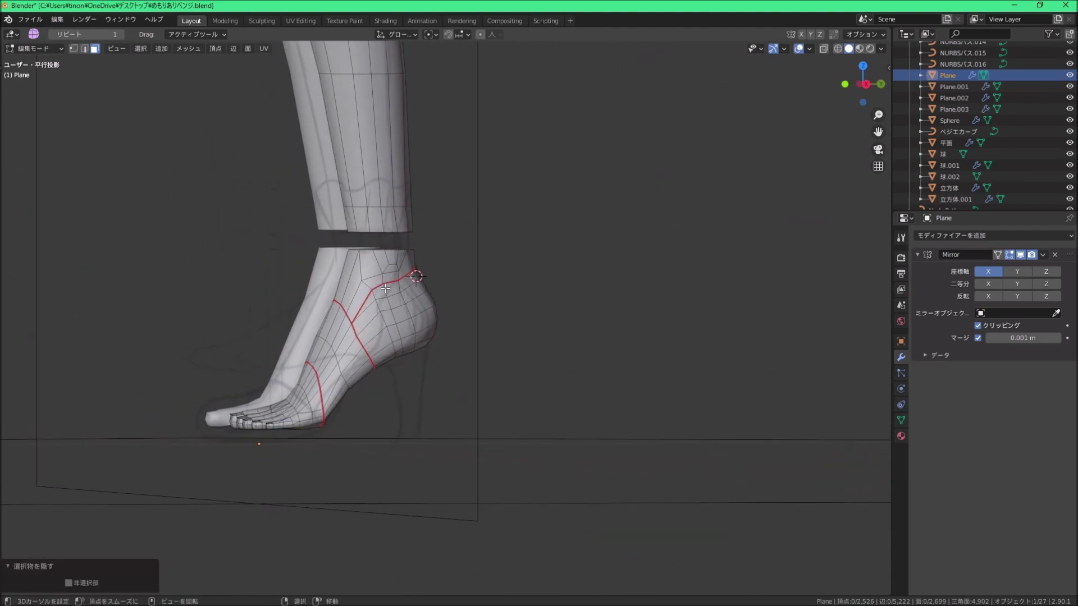
key(l)
mouse_move(381, 332)
middle_down()
mouse_move(449, 329)
mouse_move(439, 332)
middle_up()
key(ctrl+e)
click(355, 346)
Step: Duplicate the foot faces and separate them into the new object Plane.004
key(alt+h)
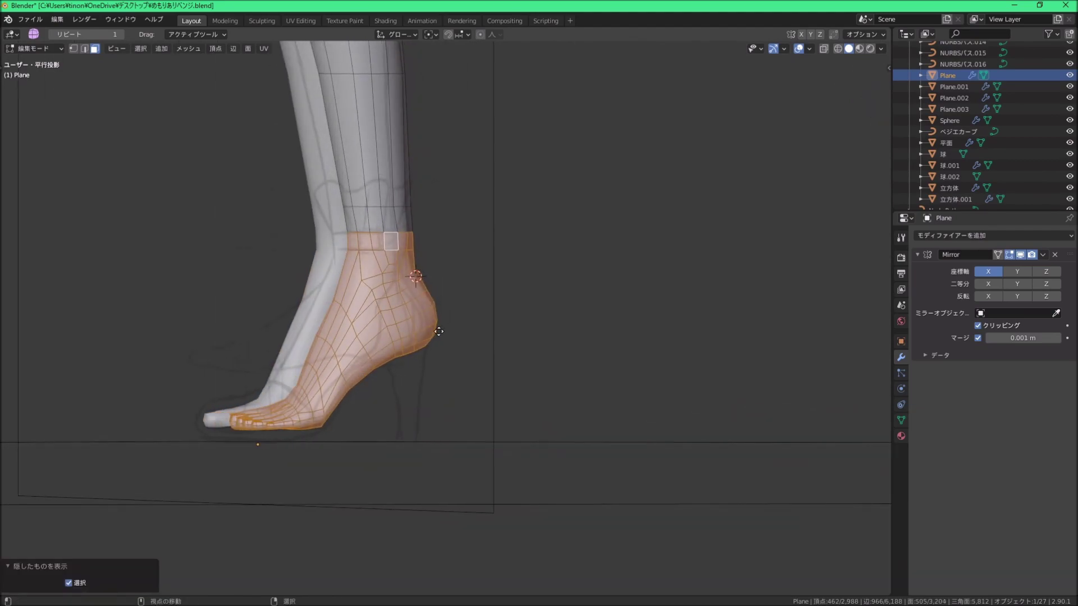
key(shift+d)
key(Escape)
key(p)
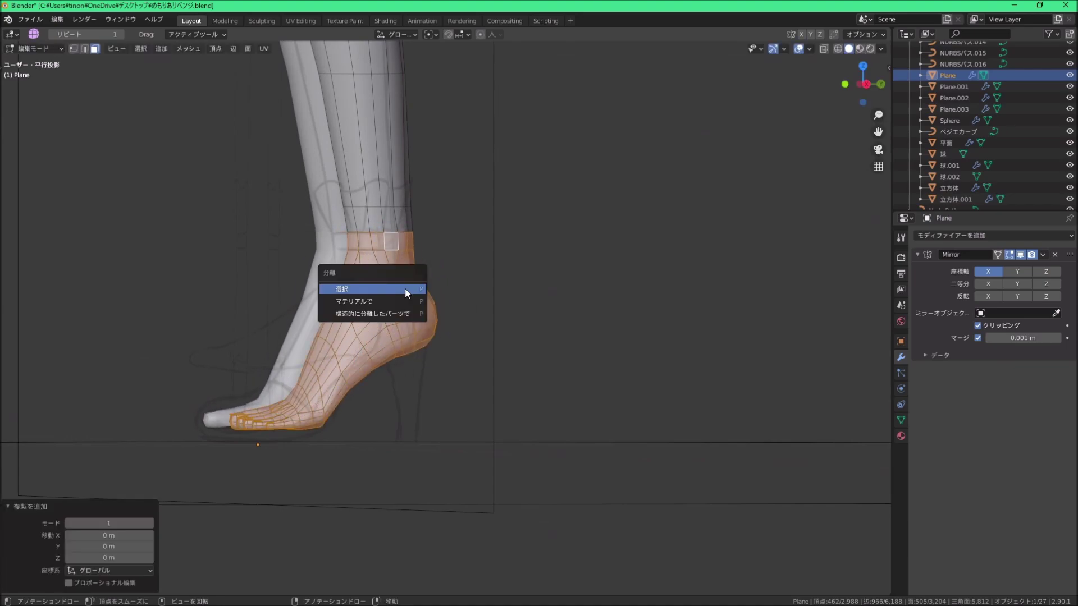
click(404, 289)
click(33, 48)
click(324, 295)
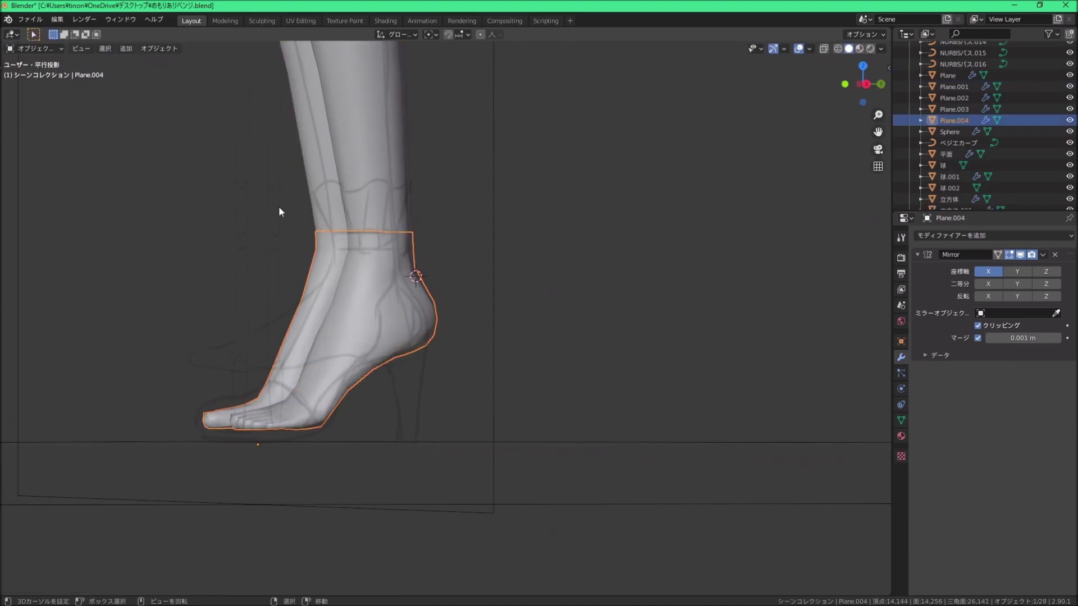
Step: In Edit Mode, select all of Plane.004 and Shrink/Fatten it outward by 0.00206 m
click(53, 48)
click(55, 75)
middle_drag(359, 280, 475, 314)
key(a)
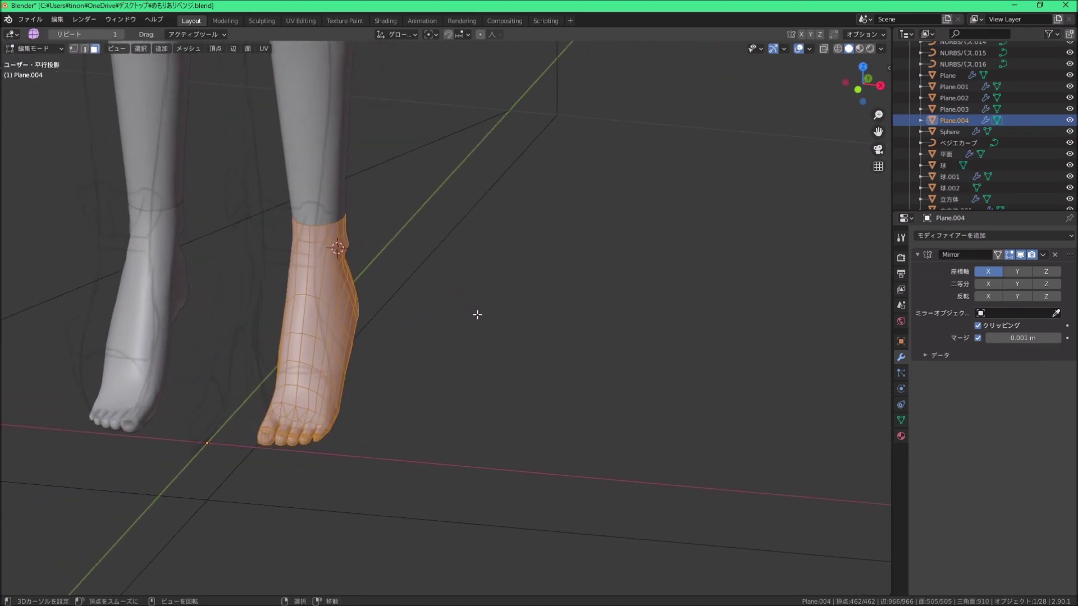
key(alt+s)
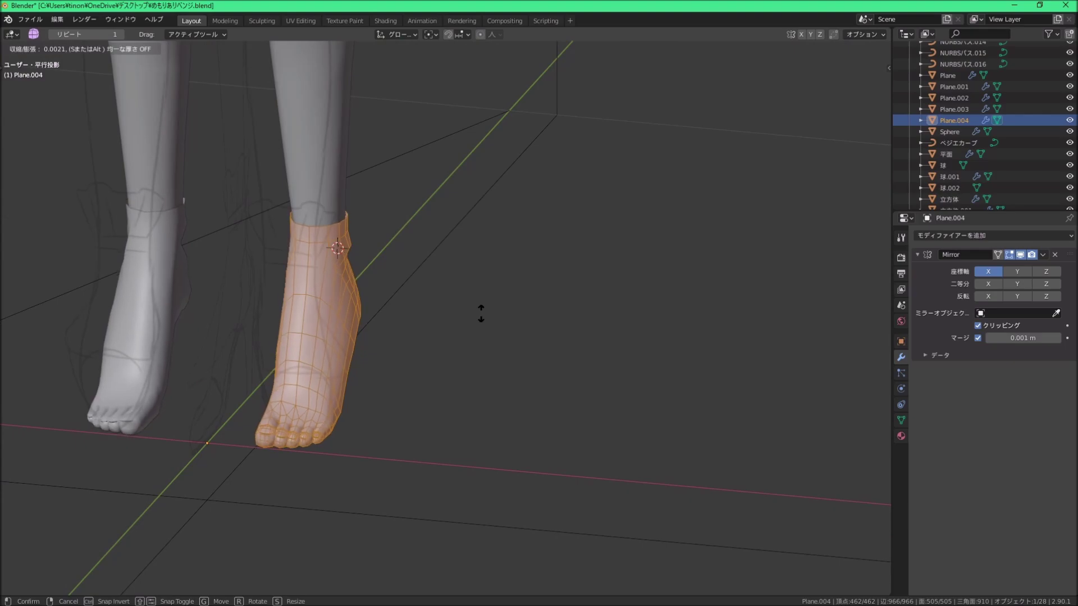
click(481, 313)
scroll(447, 336, up, 5)
mouse_move(447, 337)
middle_down()
mouse_move(313, 281)
mouse_move(450, 291)
mouse_move(449, 331)
middle_up()
scroll(341, 287, down, 2)
scroll(393, 280, up, 4)
click(430, 297)
Step: Make a knife cut across the instep from the right side view
key(KP_1)
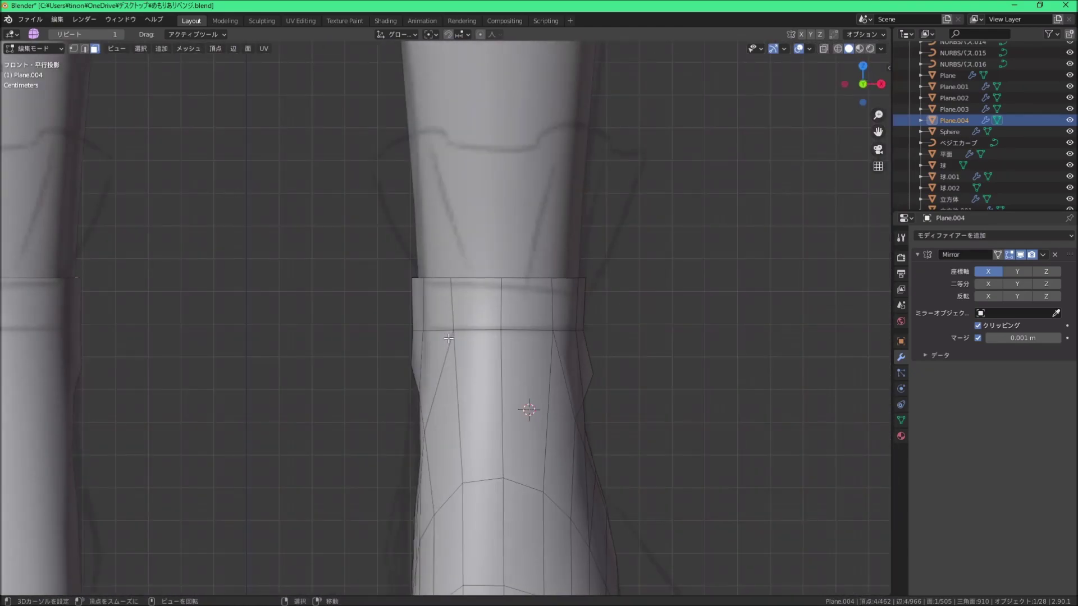
key(KP_3)
scroll(427, 382, down, 6)
scroll(427, 381, up, 3)
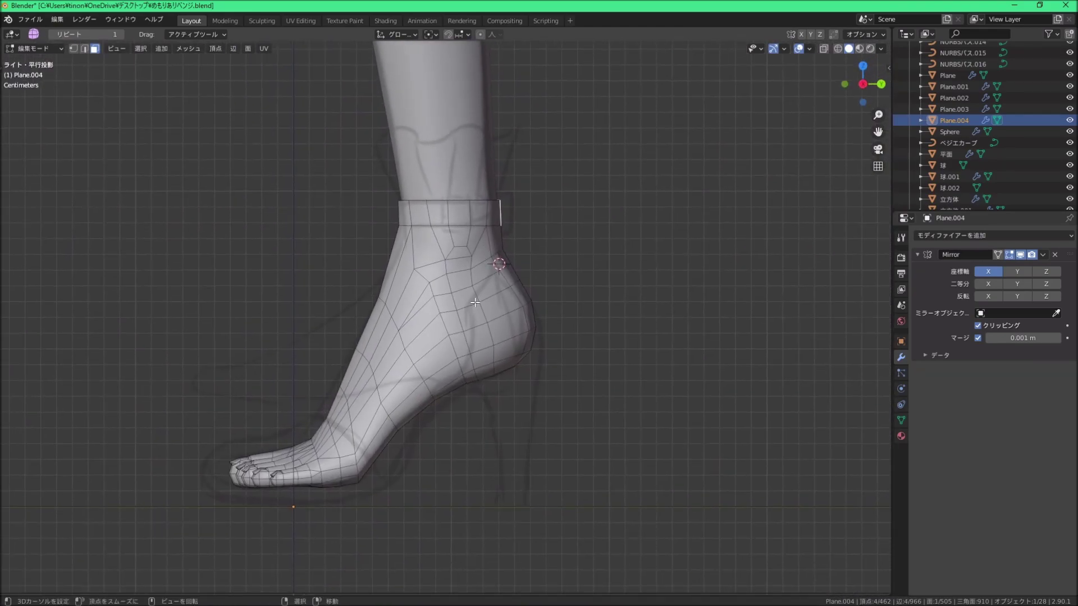
scroll(427, 382, up, 3)
shift+middle_drag(426, 382, 433, 369)
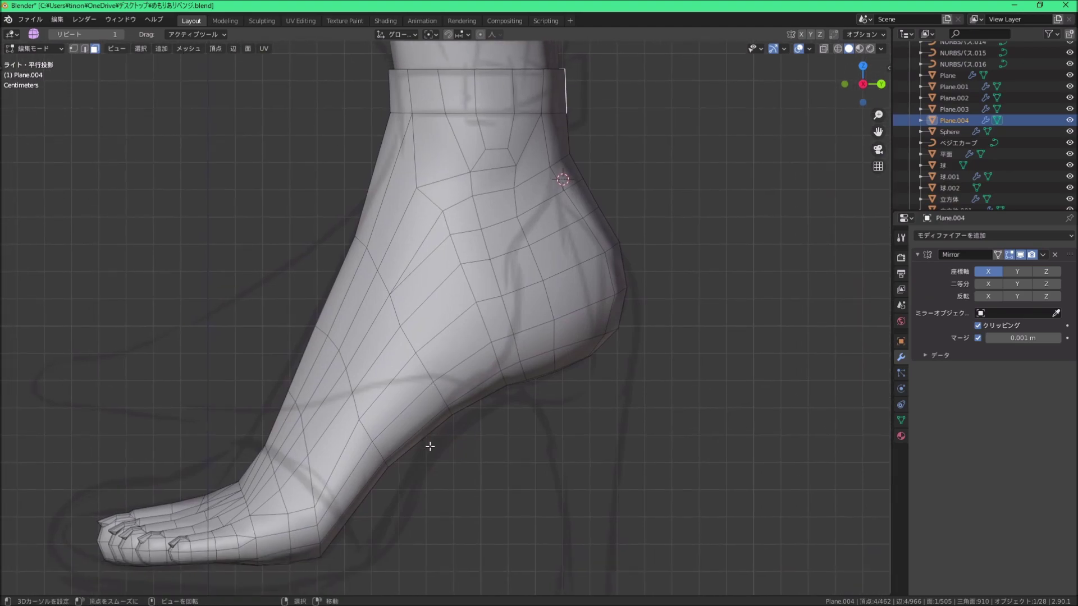
key(k)
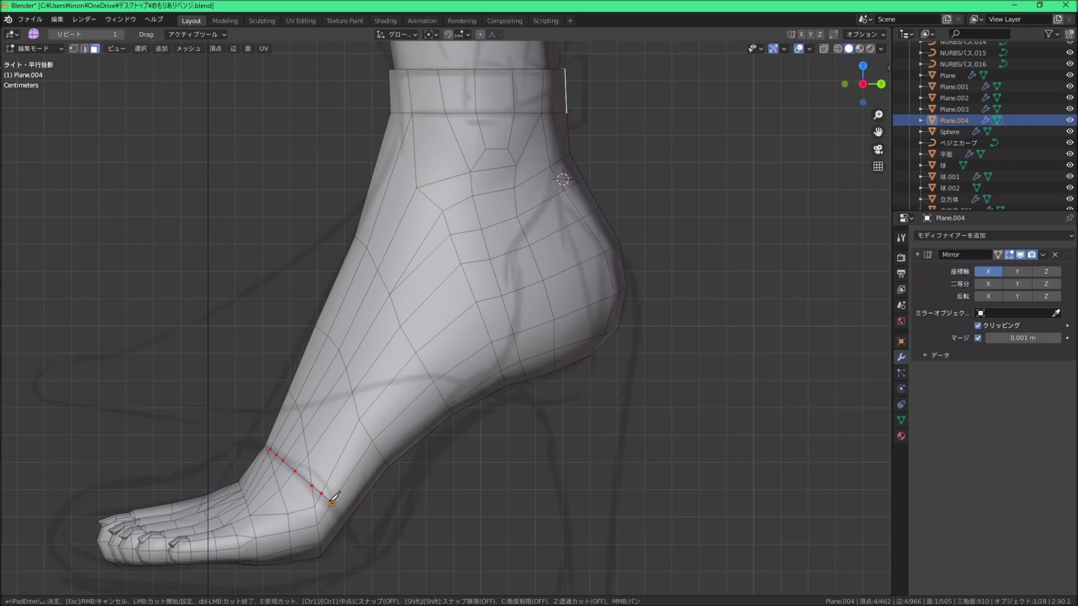
key(Return)
Step: Knife a new edge line up the side of the heel to the ankle collar
key(k)
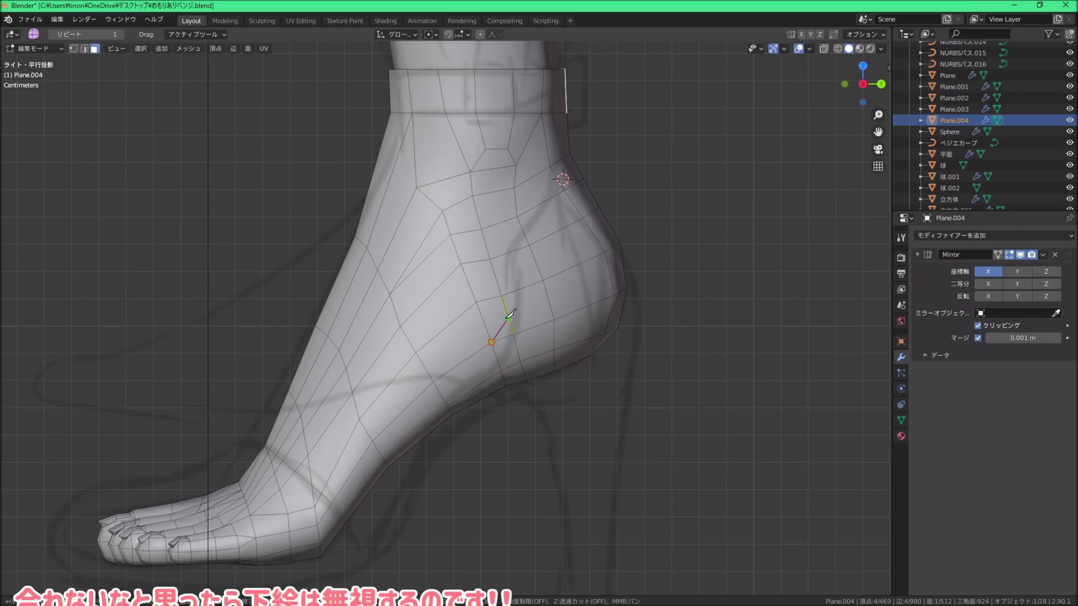
click(511, 292)
click(509, 253)
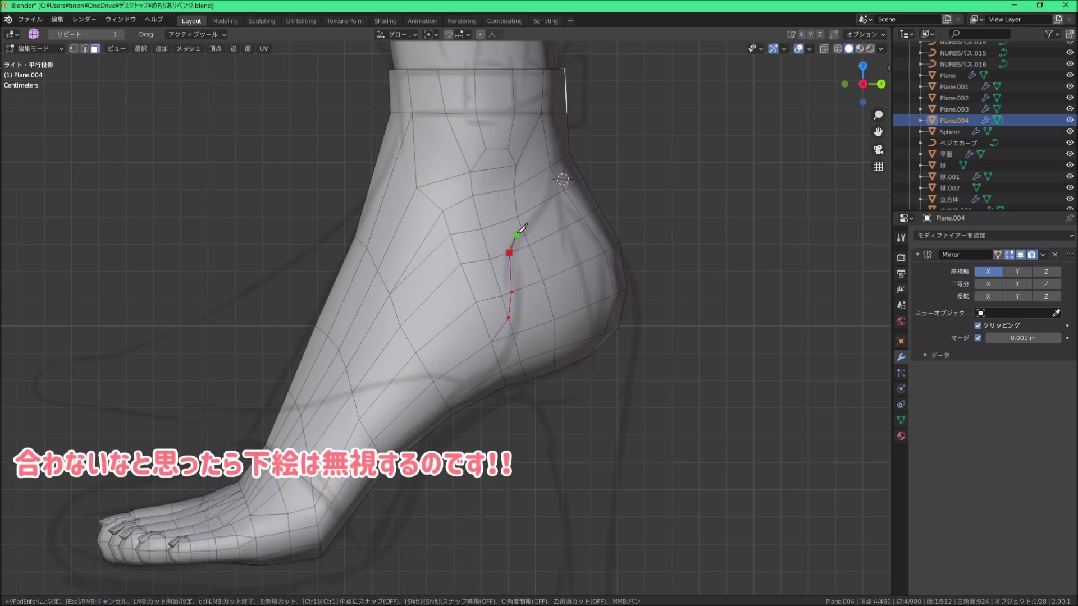
click(522, 229)
click(546, 200)
click(553, 172)
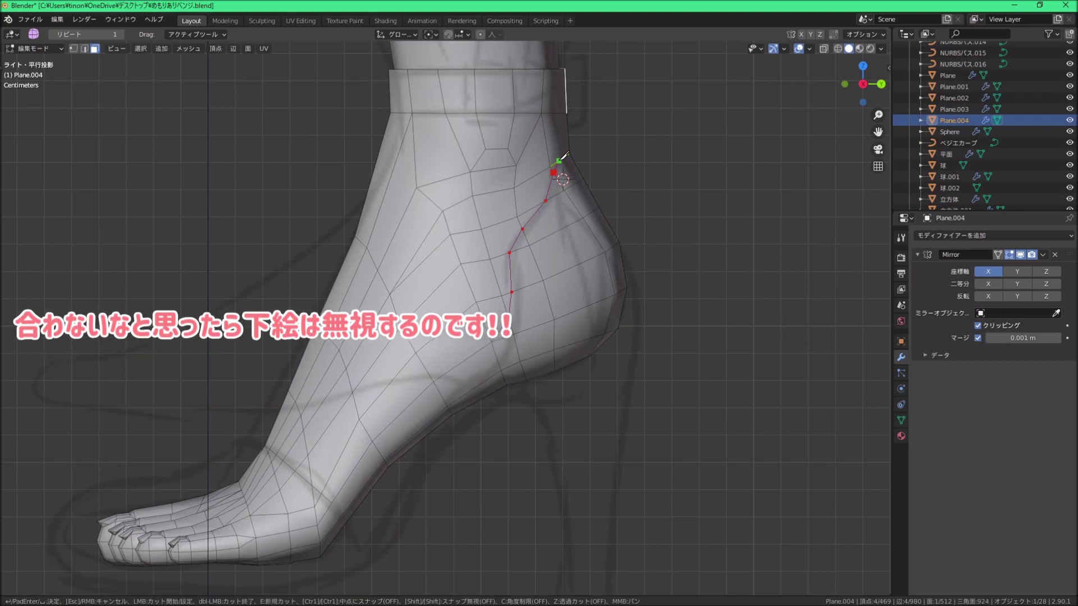
click(559, 161)
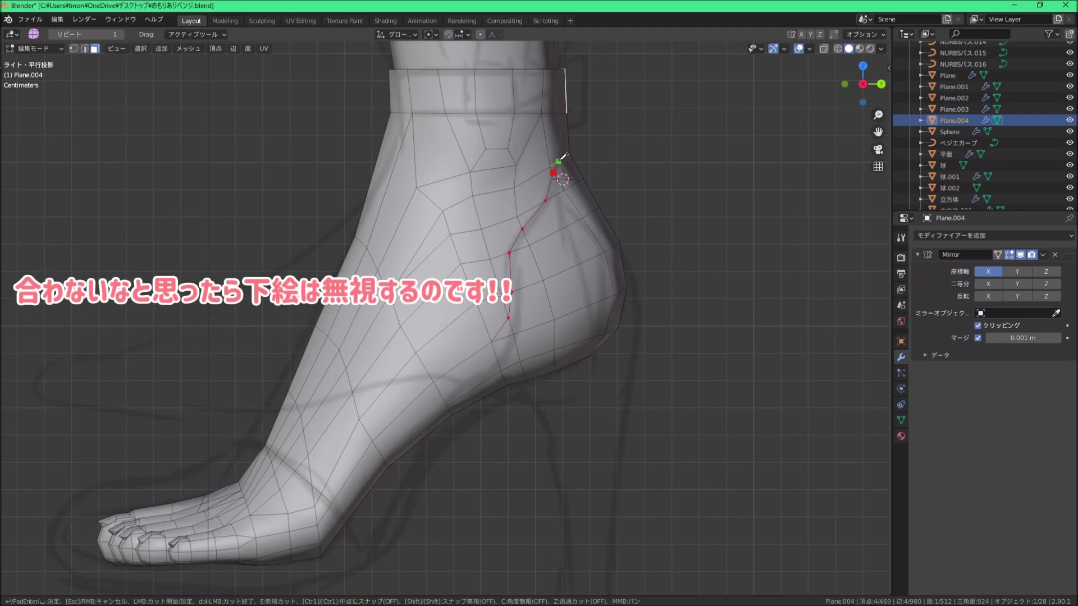
click(559, 113)
click(557, 69)
key(Return)
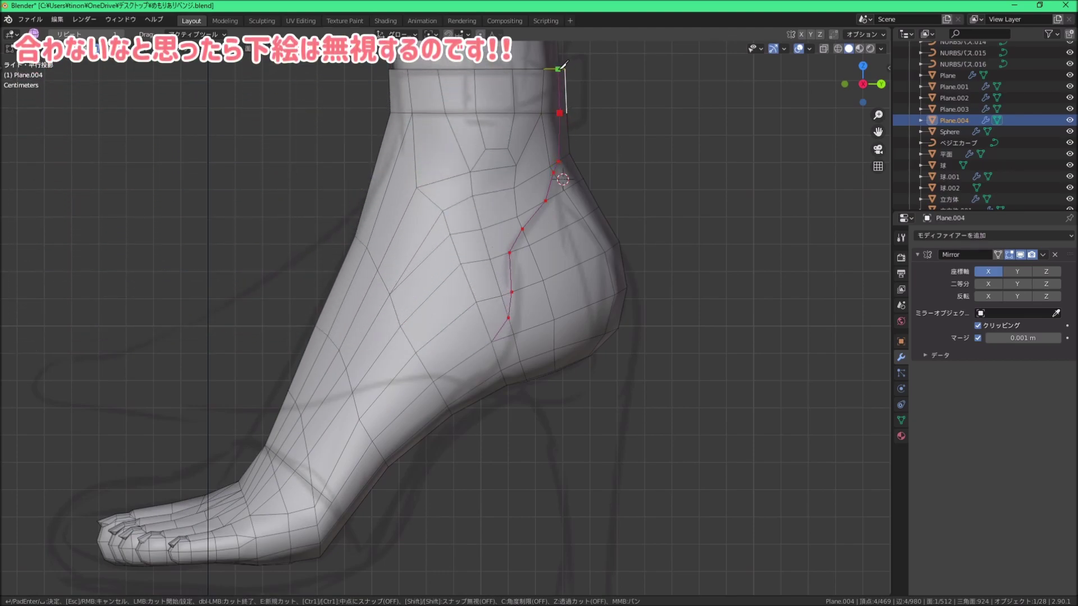
Step: Slide vertices on the new cut line into a smoother curve, with a 0.238 vertex slide
mouse_move(557, 68)
middle_down()
mouse_move(551, 119)
mouse_move(623, 180)
mouse_move(674, 132)
middle_up()
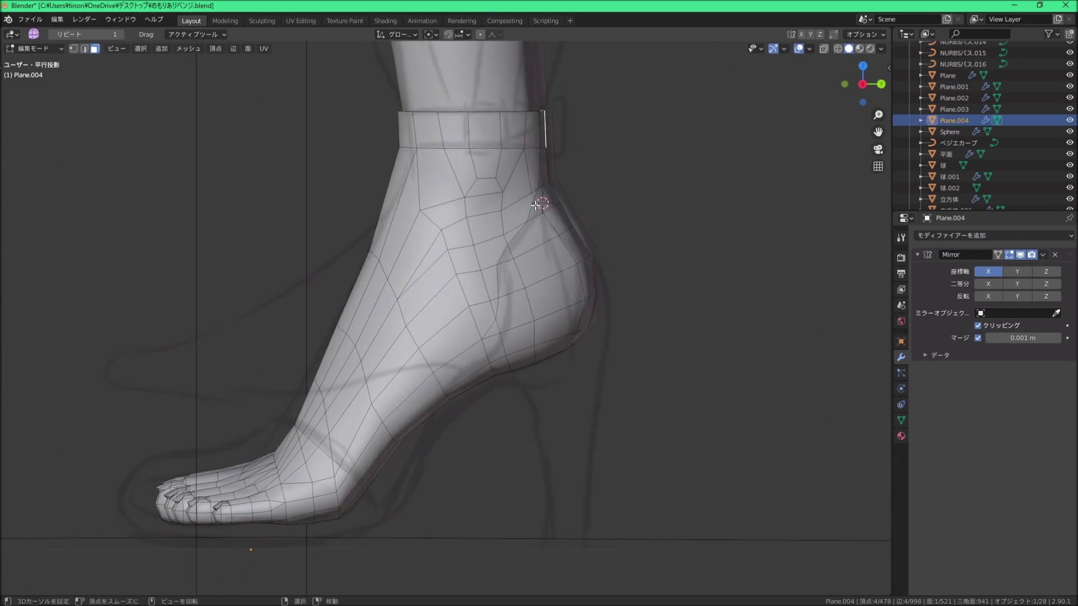
middle_drag(557, 102, 503, 217)
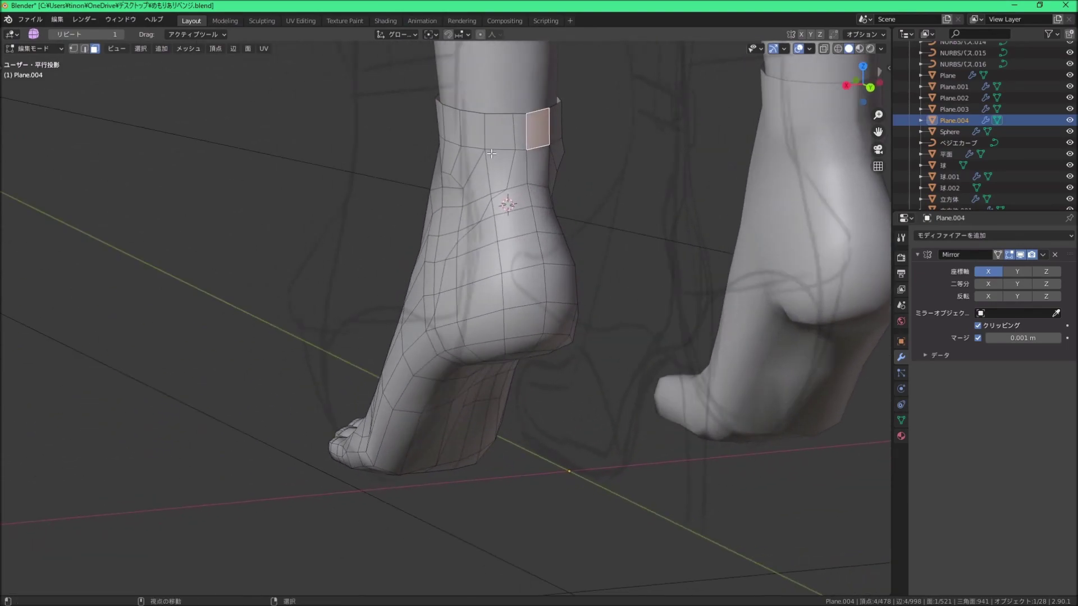
shift+middle_drag(492, 153, 453, 212)
scroll(469, 264, up, 3)
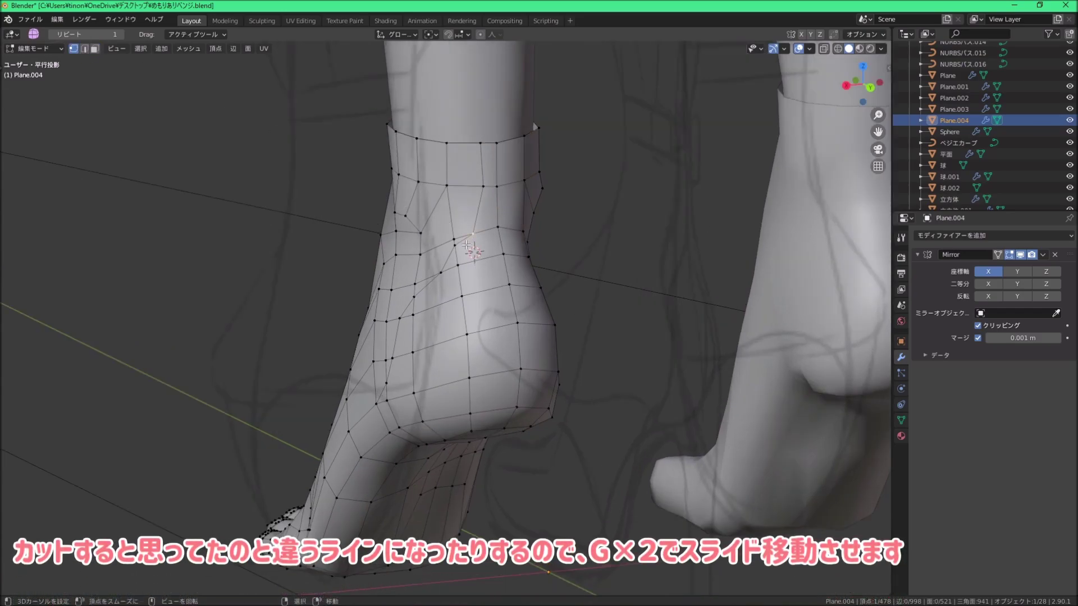
middle_drag(505, 253, 503, 266)
click(454, 245)
key(g)
key(g)
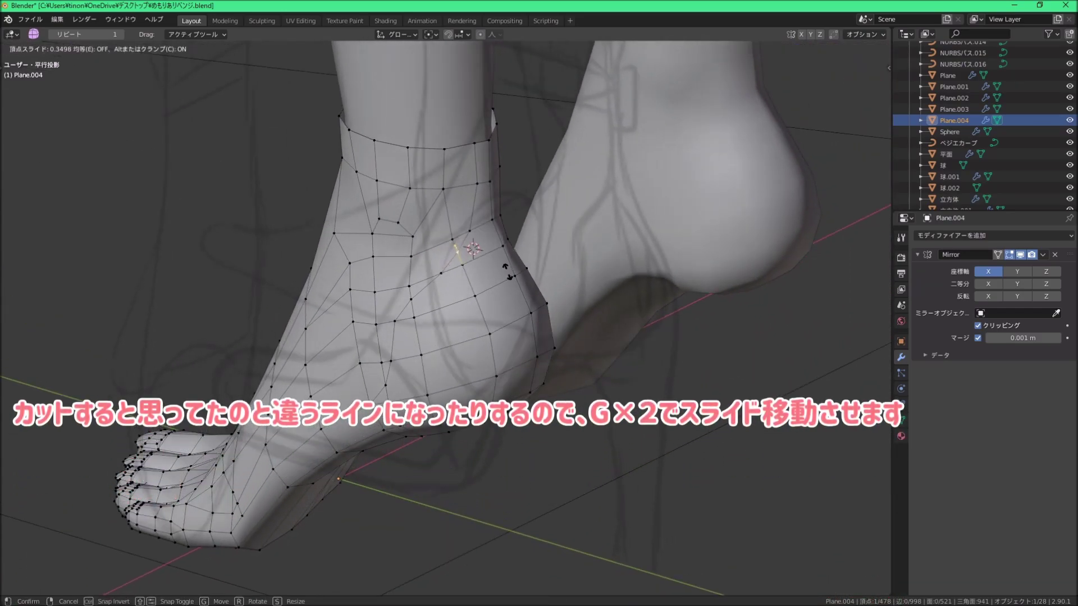
click(431, 302)
scroll(431, 302, up, 2)
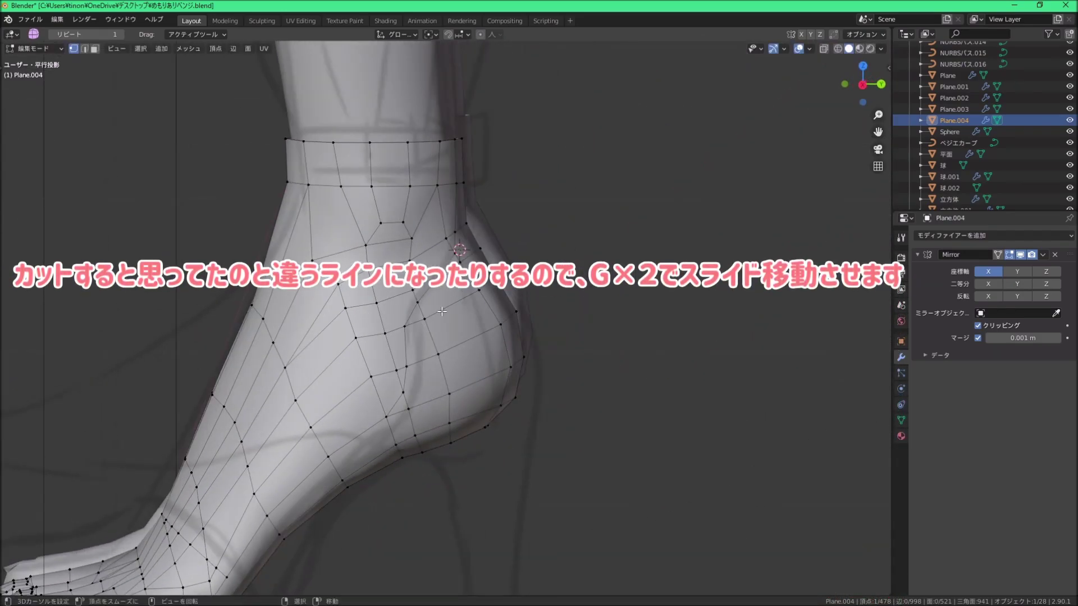
key(g)
key(g)
click(430, 306)
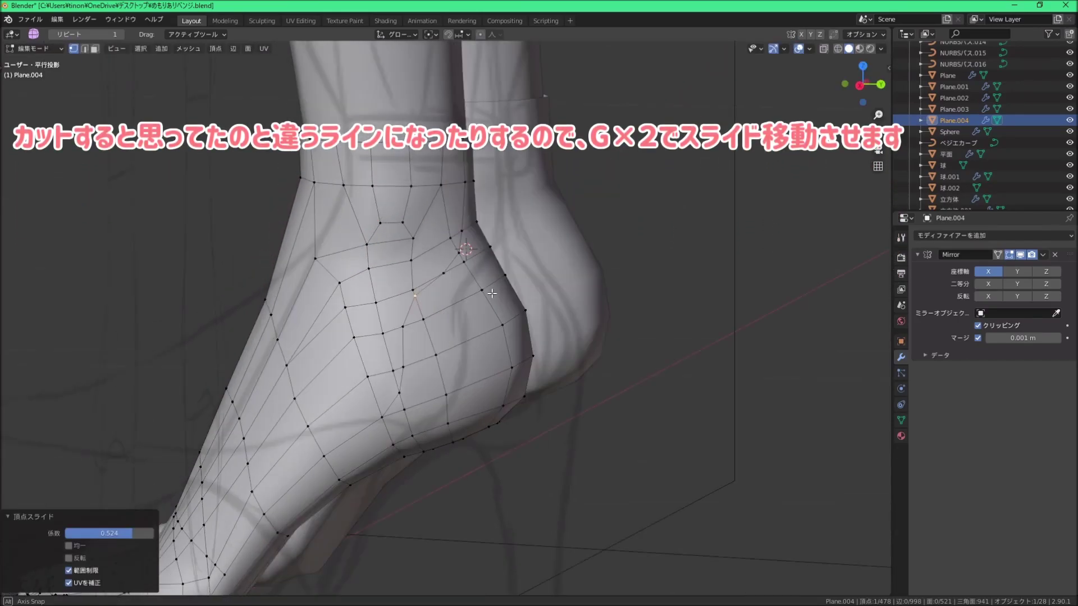
Step: Place the back collar vertex and confirm the knife cut down the heel's back
middle_drag(429, 305, 494, 253)
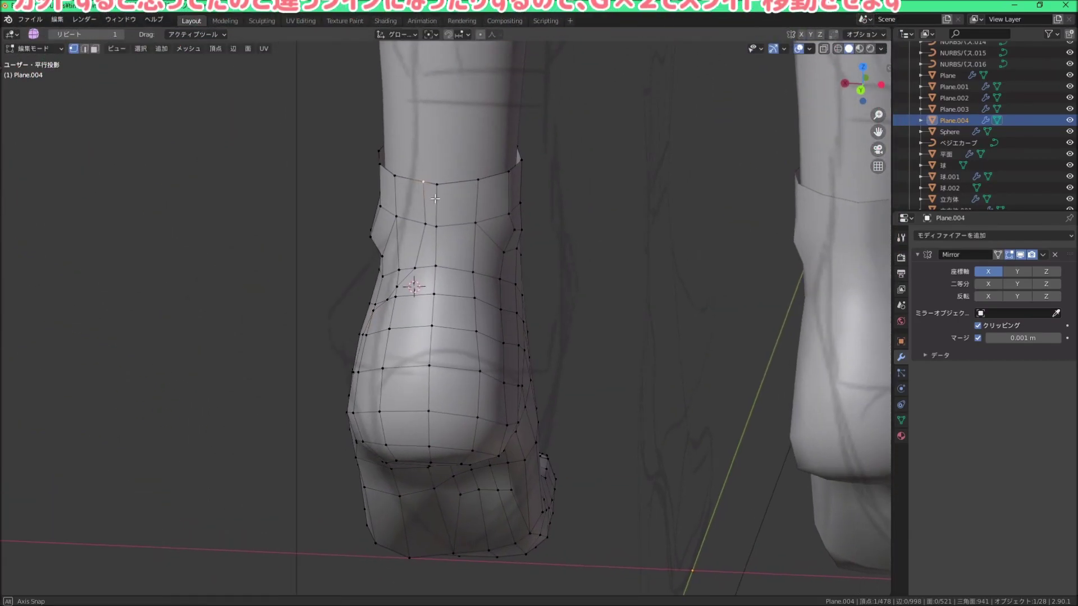
middle_drag(449, 212, 458, 233)
click(458, 233)
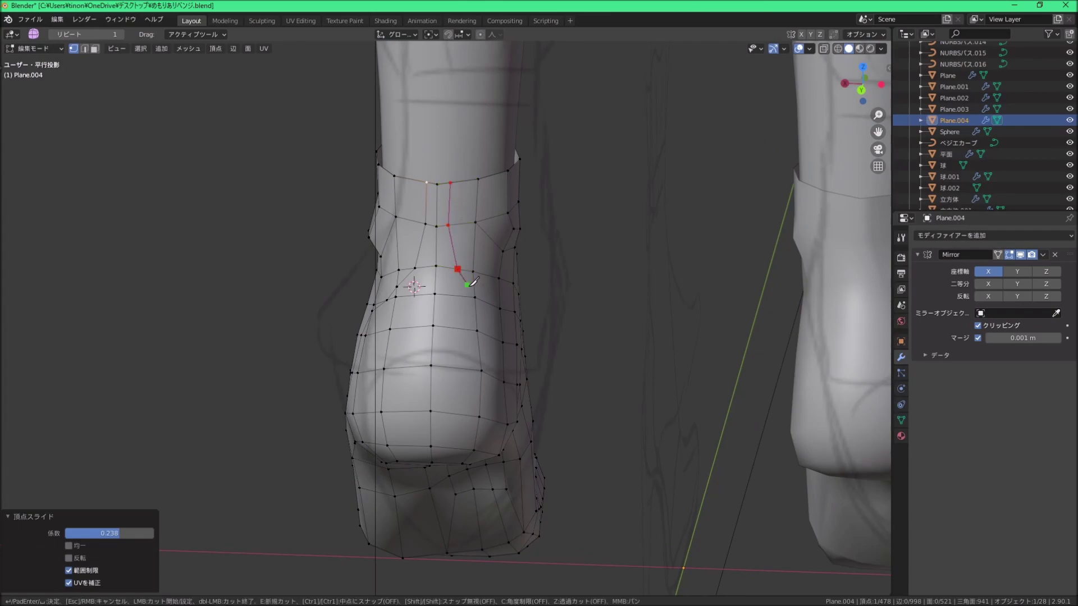
middle_drag(501, 289, 480, 313)
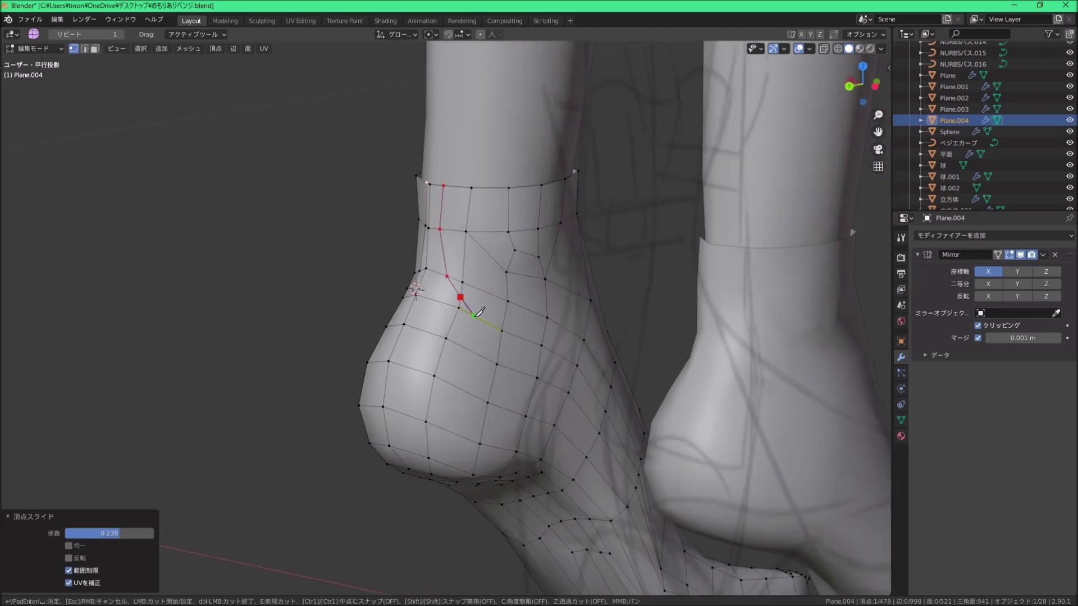
key(Return)
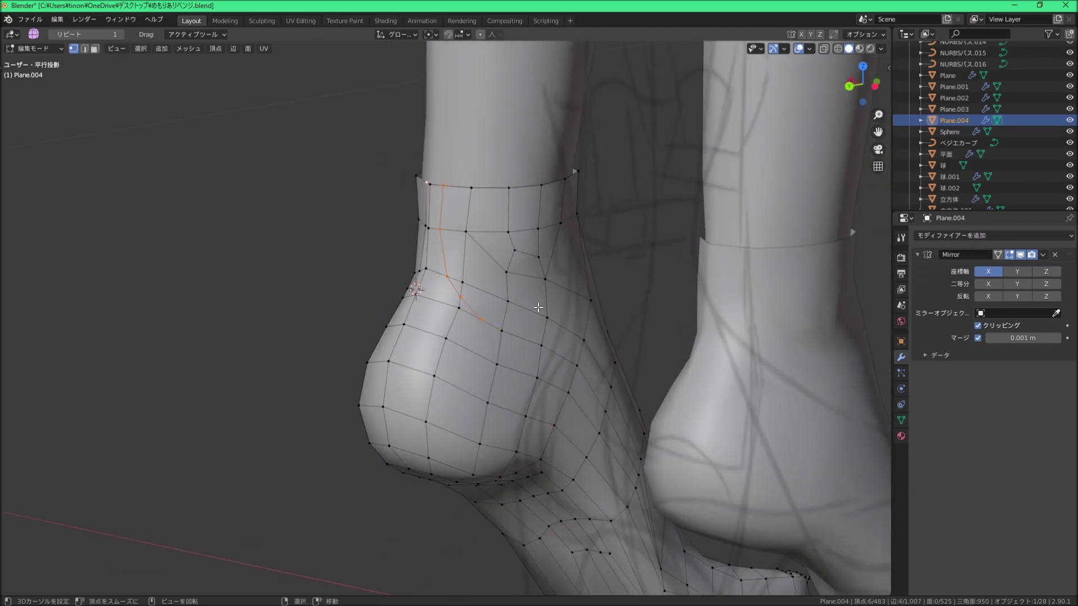
scroll(483, 314, down, 5)
middle_drag(483, 314, 533, 224)
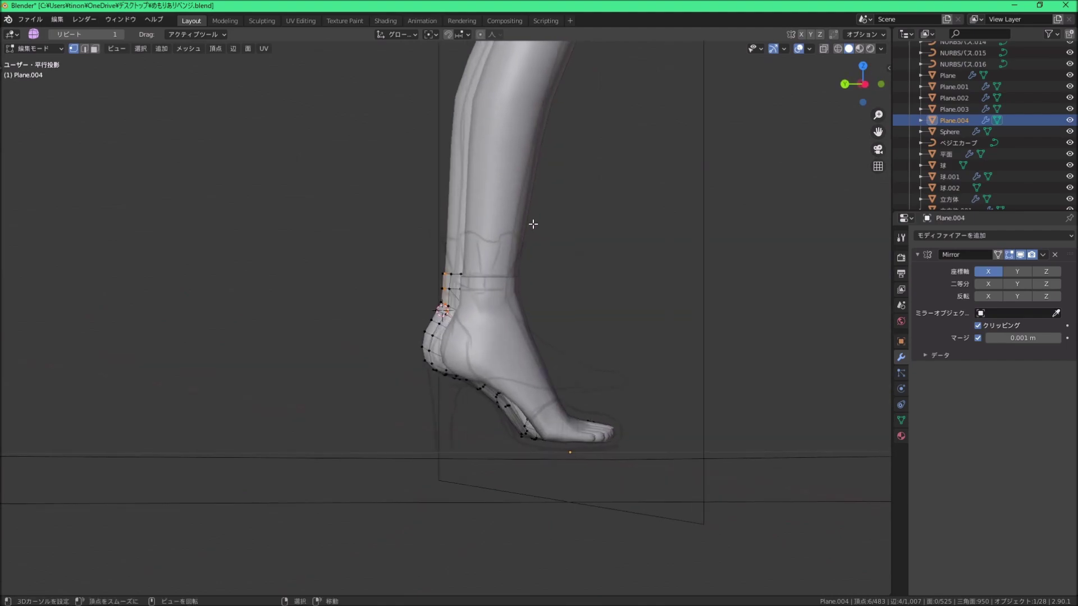
click(51, 62)
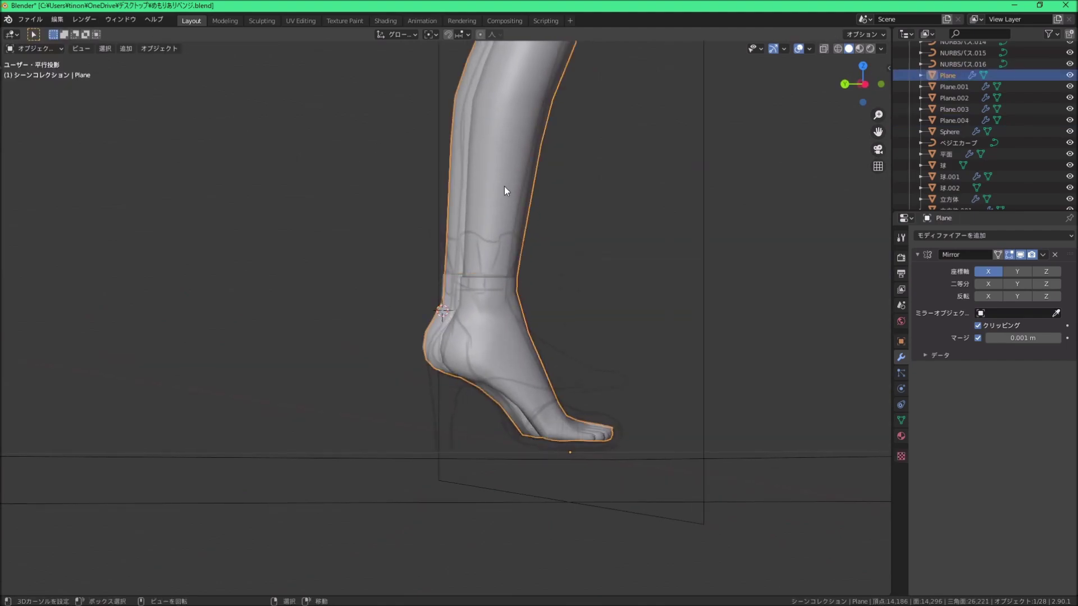
Step: Hide the leg, turn off the mirrored foot's viewport display, and enter Edit Mode in side view
key(h)
click(505, 311)
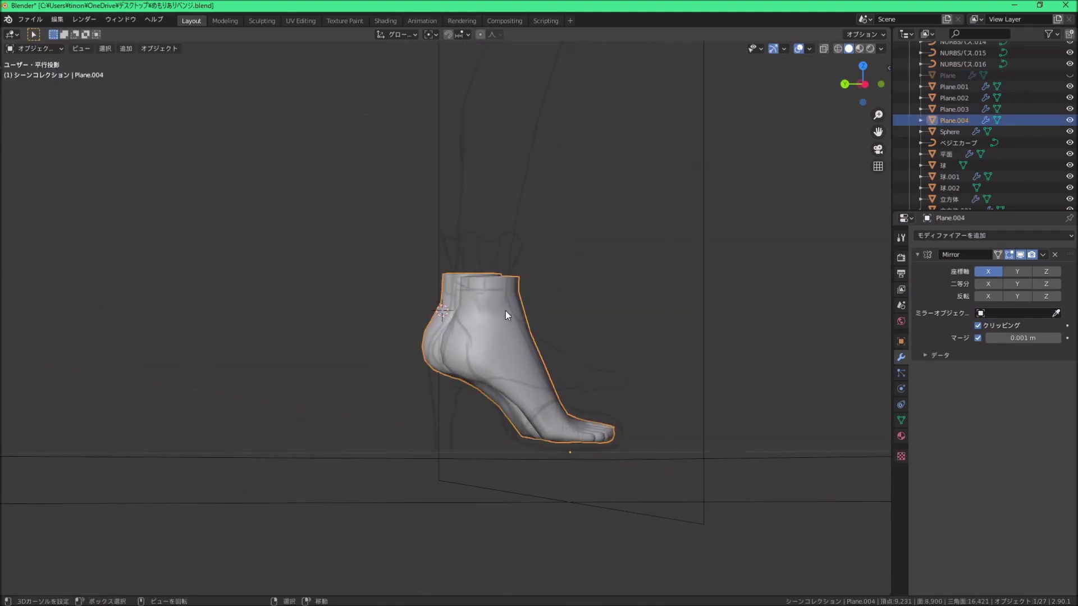
click(1019, 254)
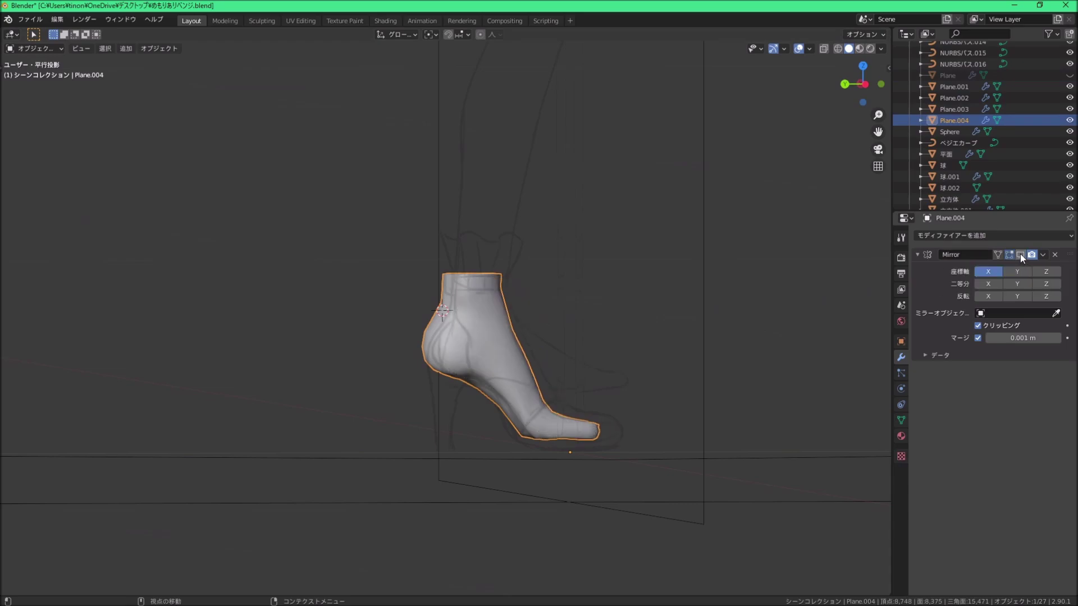
scroll(578, 334, up, 2)
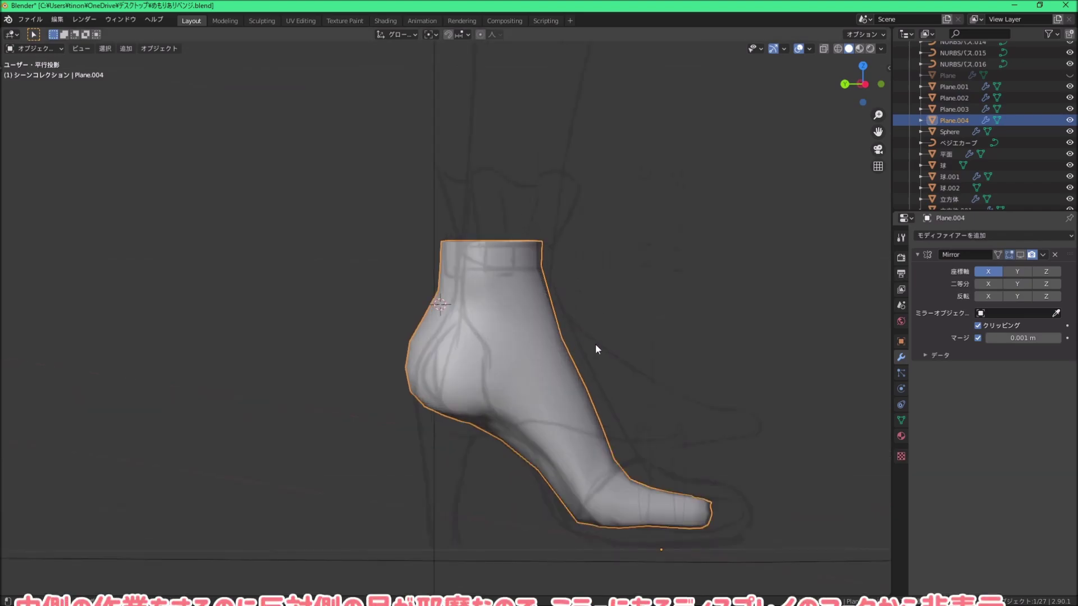
scroll(543, 320, up, 1)
key(KP_6)
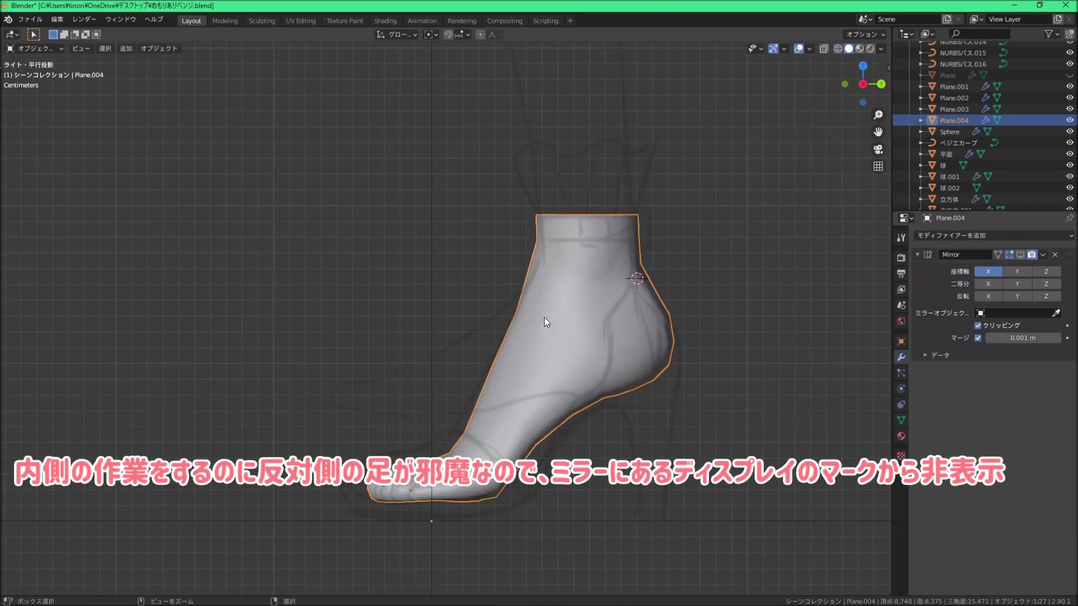
click(25, 47)
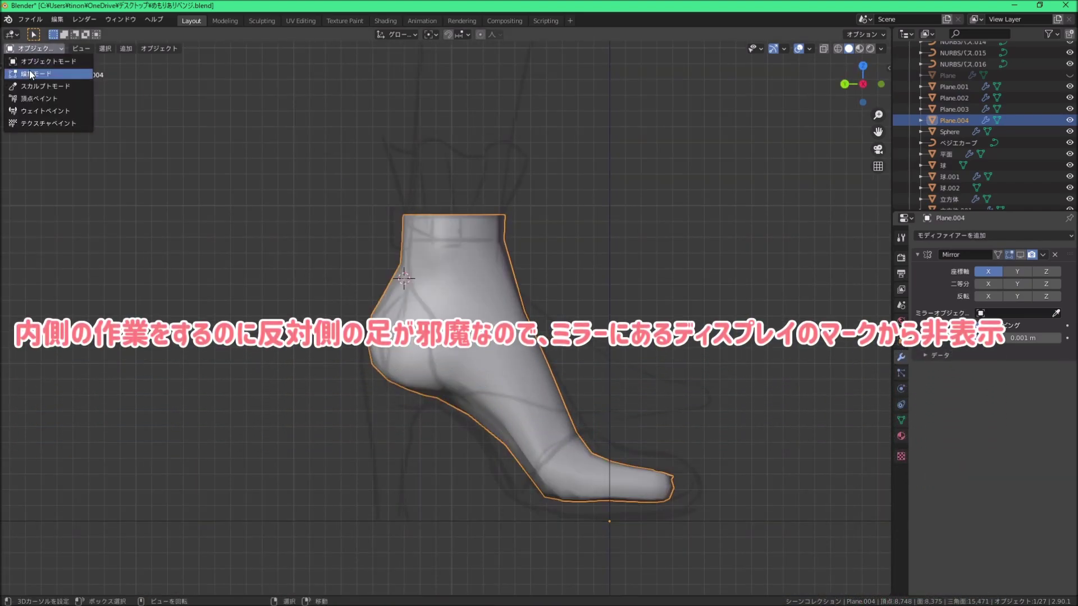
click(29, 69)
Step: Knife-cut a line down the heel from its top toward the sole
scroll(405, 248, up, 3)
key(k)
click(343, 179)
click(380, 221)
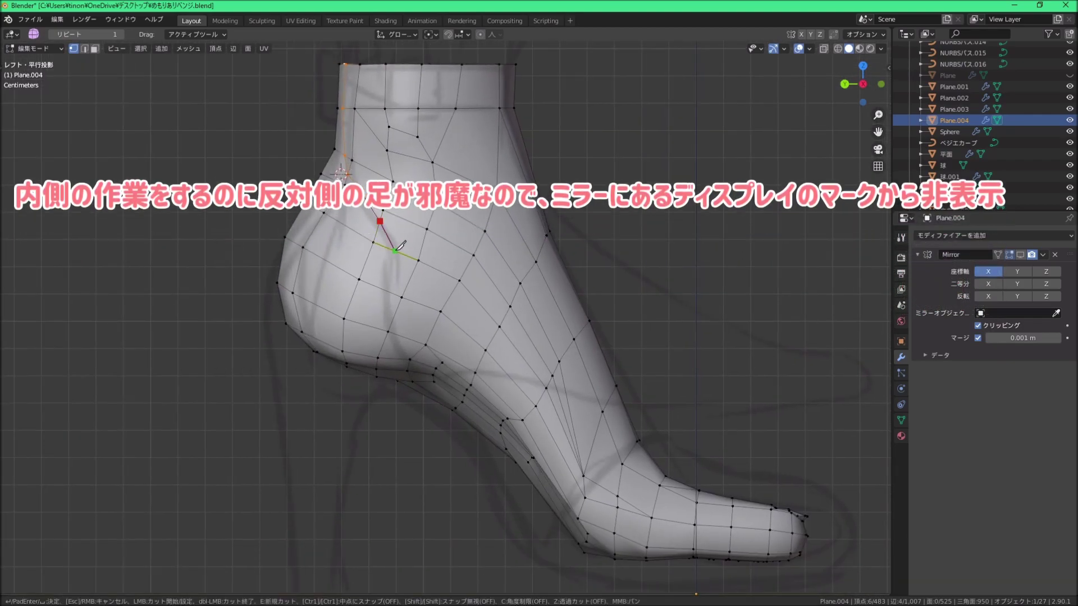
click(395, 251)
click(387, 291)
click(411, 339)
key(Return)
Step: Continue the knife cut along the inner foot toward the toe and select the new edges
key(k)
click(637, 442)
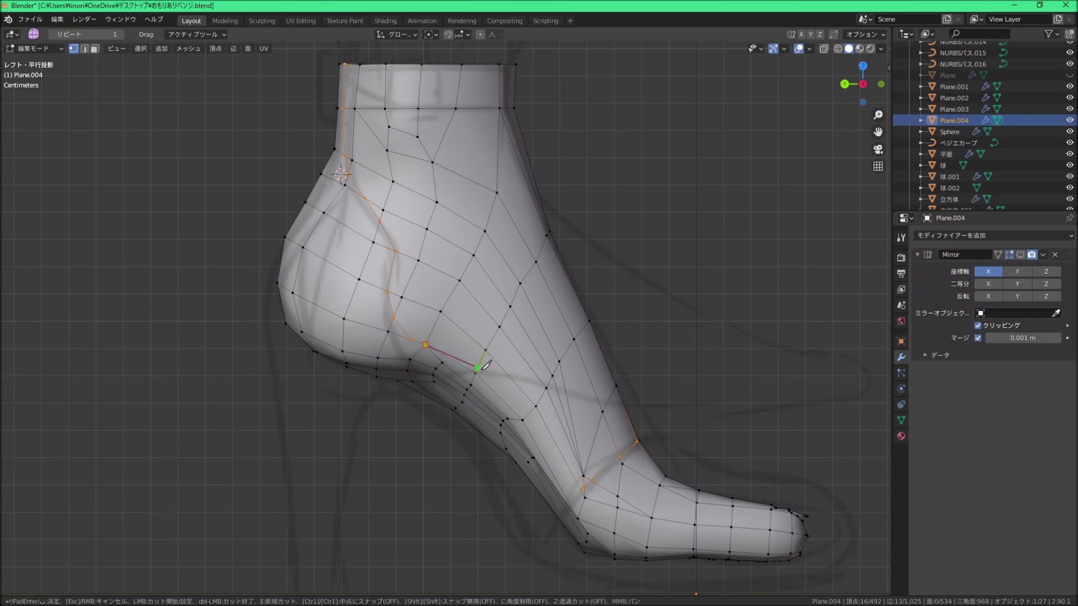
key(Return)
mouse_move(581, 481)
middle_down()
mouse_move(379, 455)
mouse_move(401, 510)
mouse_move(310, 437)
mouse_move(479, 452)
mouse_move(388, 394)
mouse_move(321, 389)
mouse_move(483, 339)
mouse_move(451, 277)
mouse_move(401, 313)
middle_up()
ctrl+click(373, 452)
key(ctrl+e)
Step: Mark the new cut path and the ankle edge ring as seams
click(447, 328)
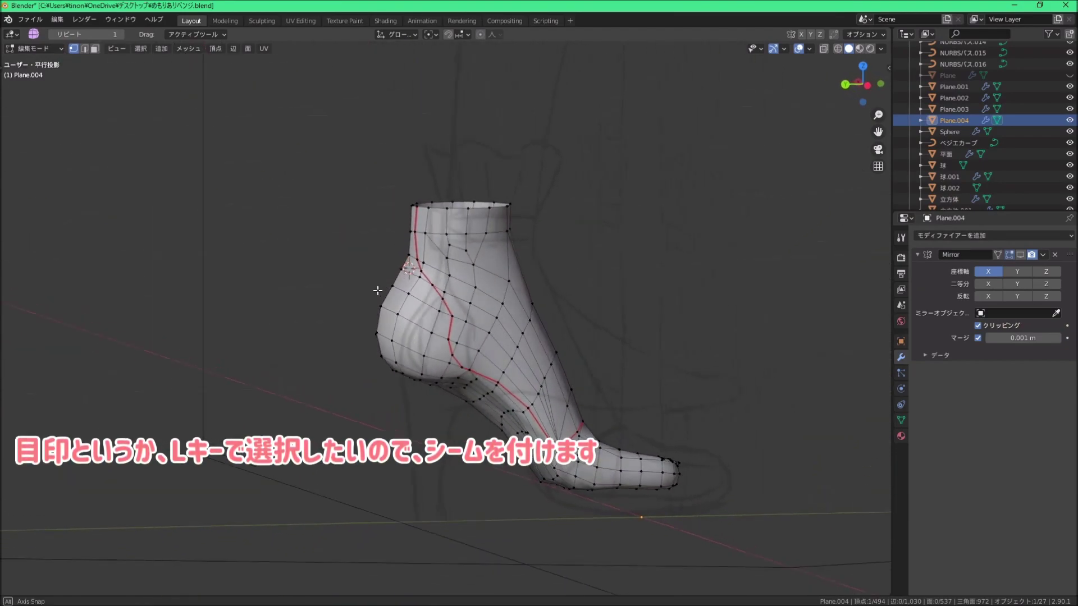
scroll(400, 312, up, 2)
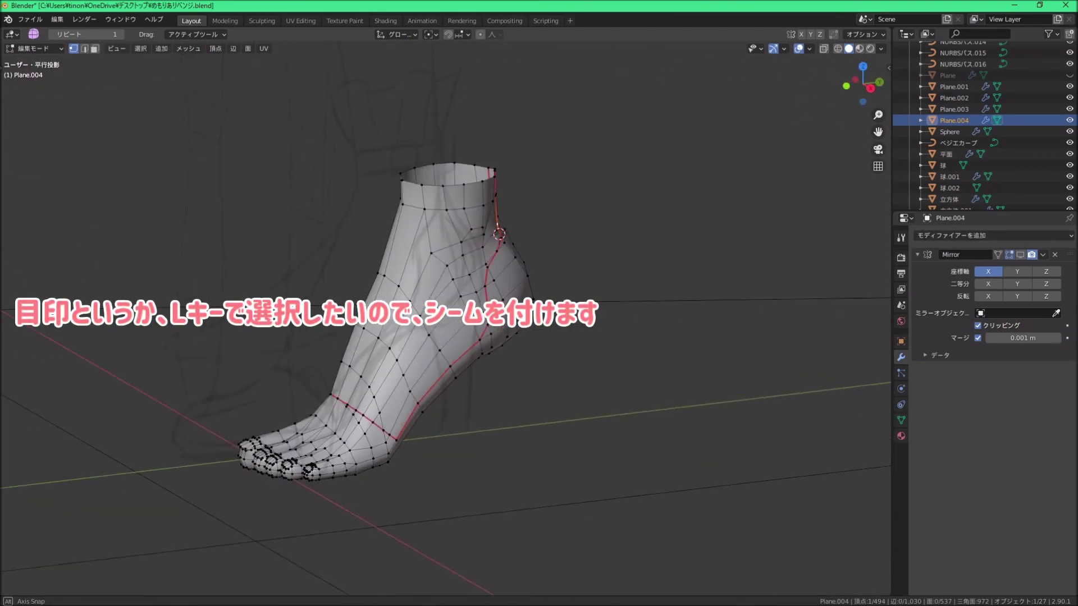
scroll(416, 280, up, 1)
scroll(427, 259, up, 2)
scroll(440, 238, up, 2)
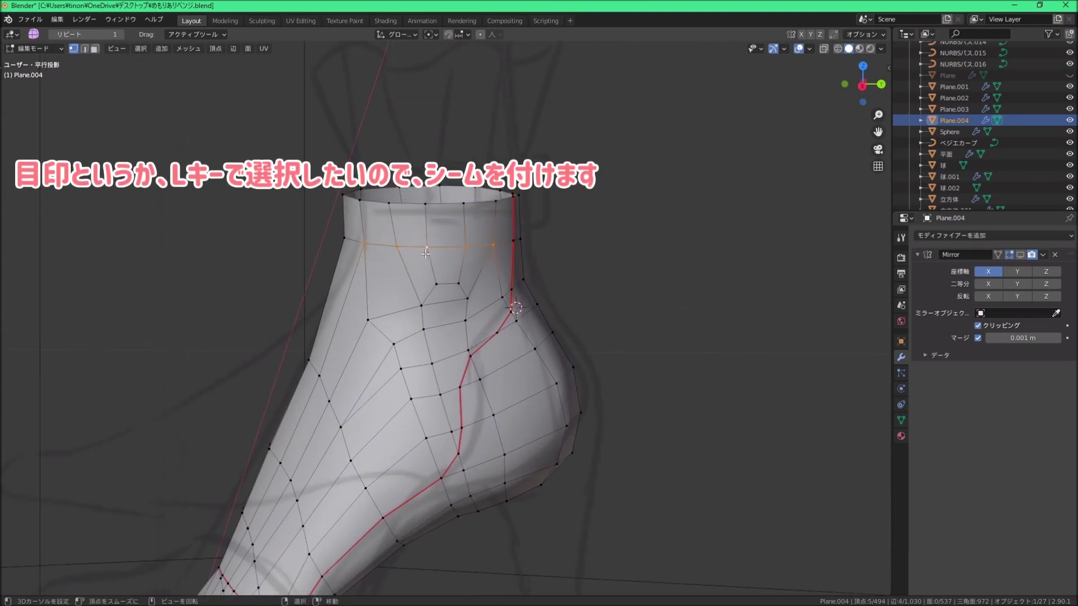
middle_drag(440, 237, 405, 247)
ctrl+click(419, 251)
middle_drag(304, 252, 363, 255)
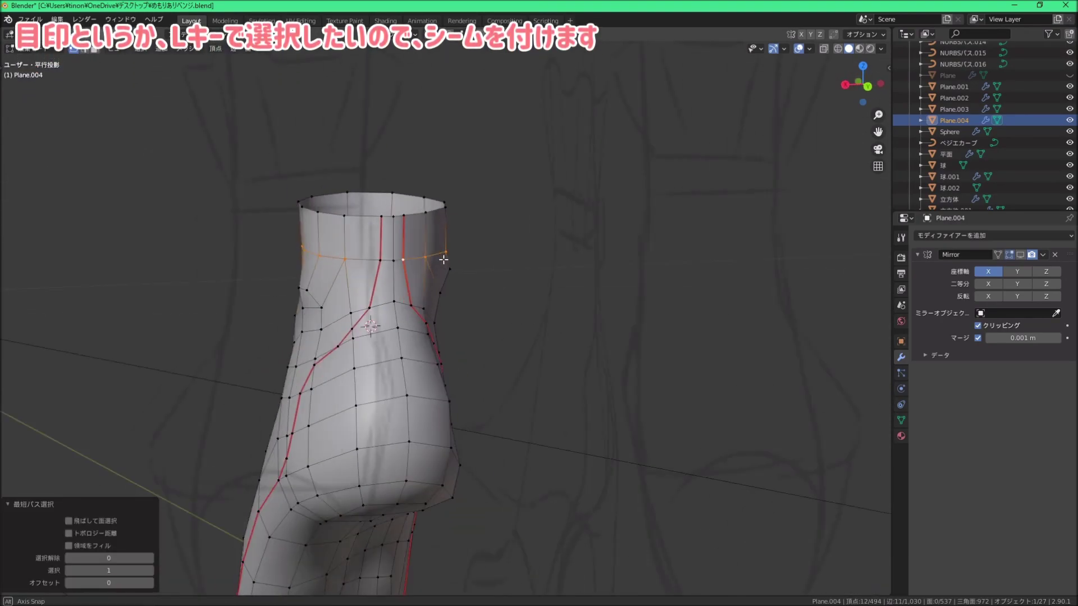
ctrl+click(363, 255)
key(ctrl+e)
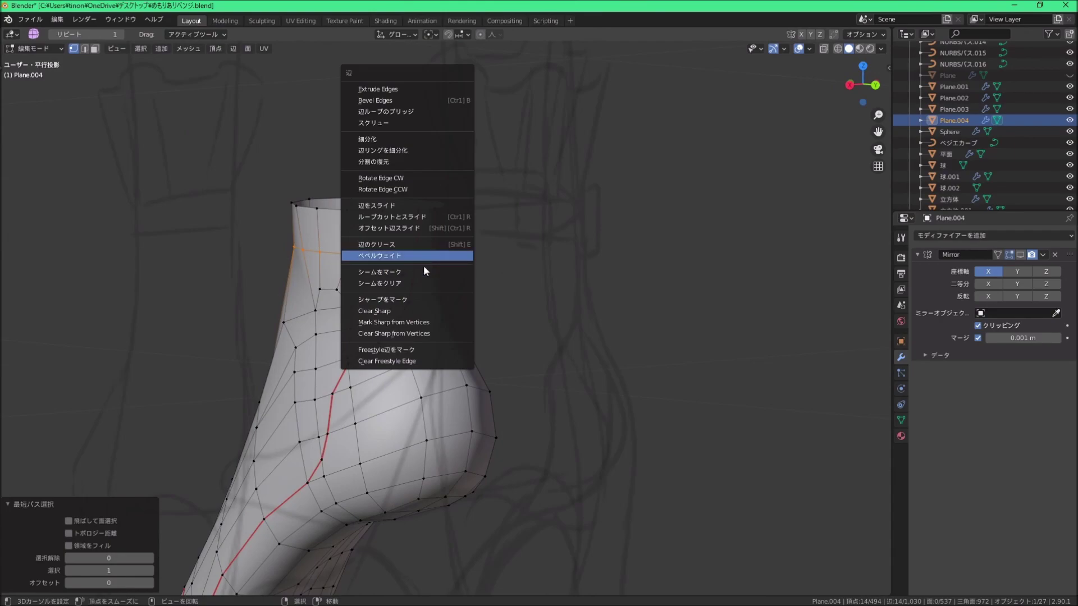
click(424, 258)
Step: Select all faces bounded by the seams and delete them to open the shoe's side
key(3)
click(425, 305)
key(ctrl+l)
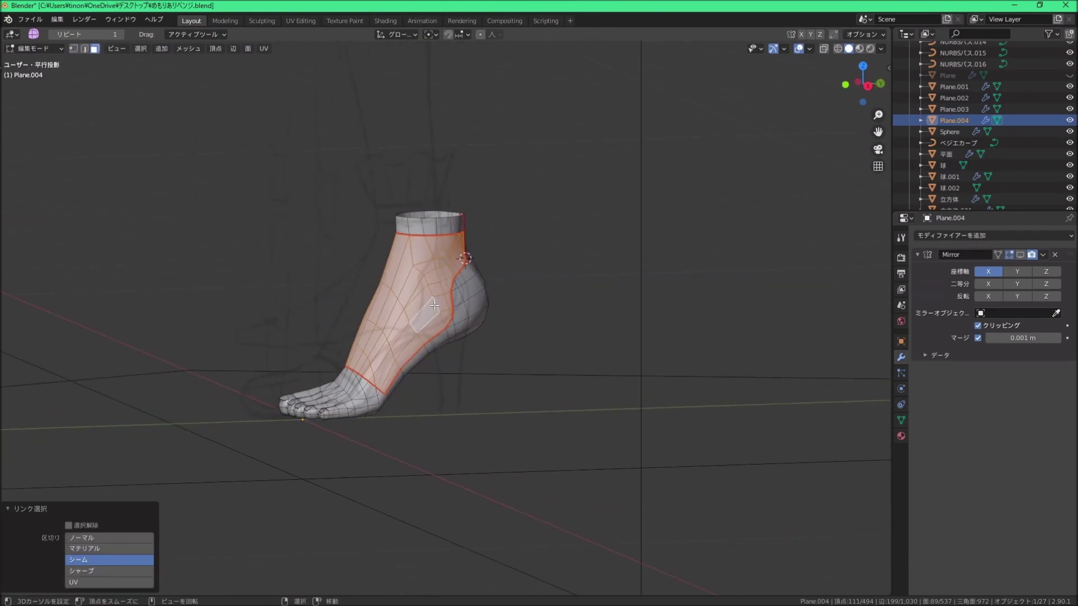
key(x)
click(434, 304)
Step: Select the faces across the top of the toes
mouse_move(434, 304)
middle_down()
mouse_move(488, 330)
mouse_move(549, 315)
middle_up()
scroll(549, 314, up, 5)
ctrl+click(488, 245)
mouse_move(488, 245)
middle_down()
mouse_move(491, 362)
mouse_move(469, 264)
mouse_move(505, 315)
mouse_move(471, 448)
middle_up()
Step: Delete the selected toe faces and the connected toe-cap faces, leaving a thin toe strap
key(x)
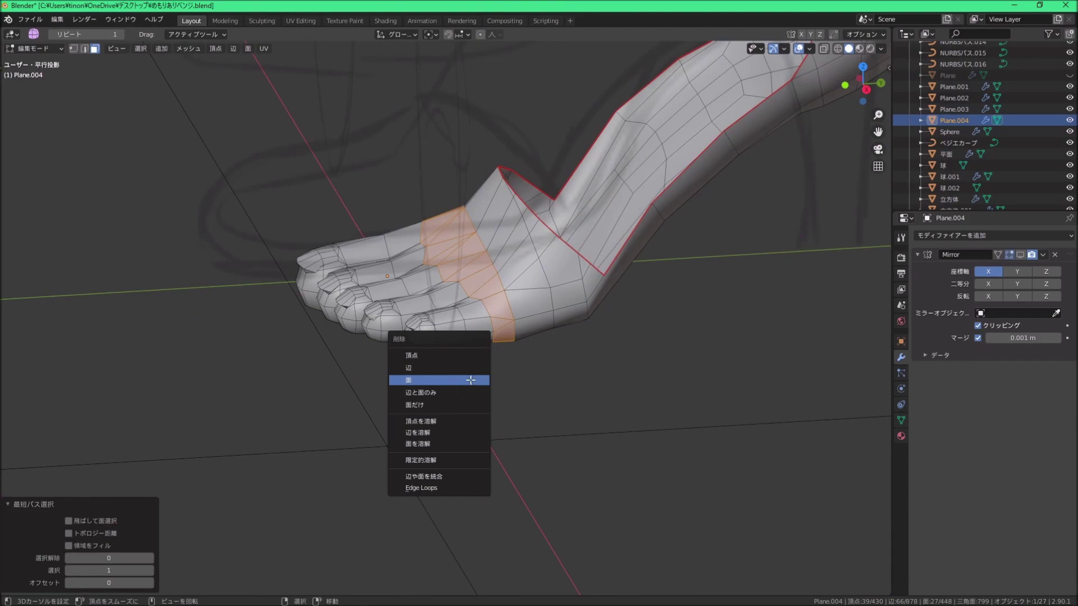
click(469, 380)
key(l)
key(x)
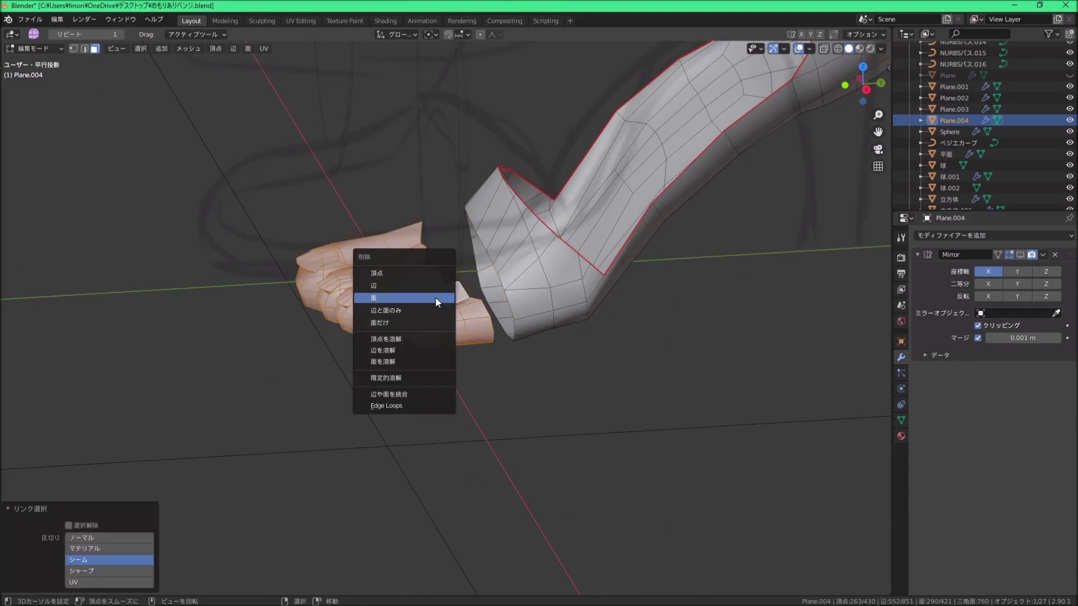
click(436, 297)
Step: Re-enable the Mirror modifier's edit-mode display and unhide the foot body to check the fit
key(KP_3)
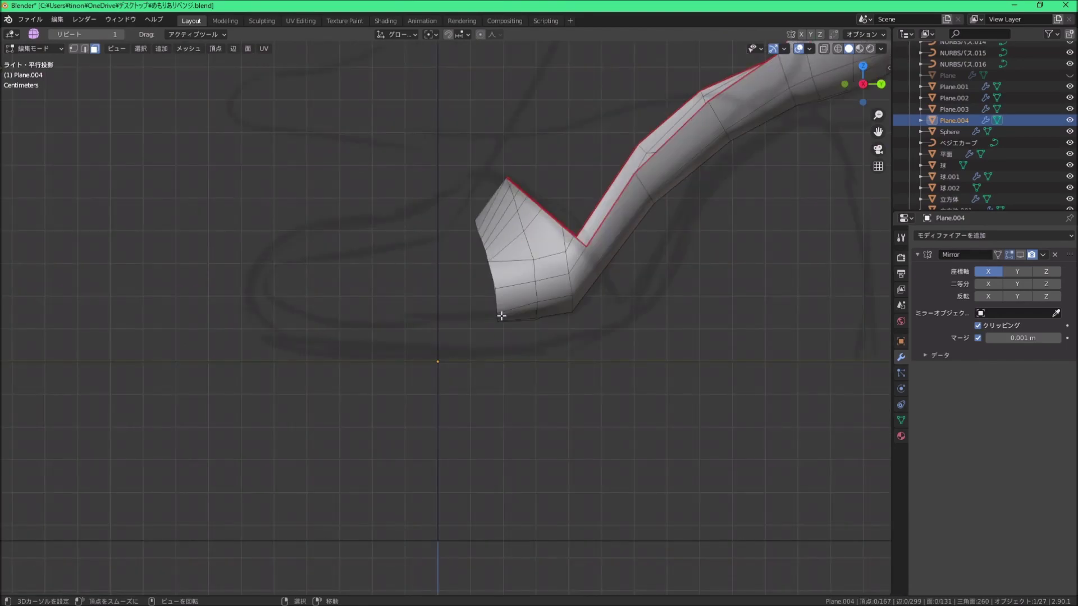
click(1020, 255)
scroll(582, 373, down, 2)
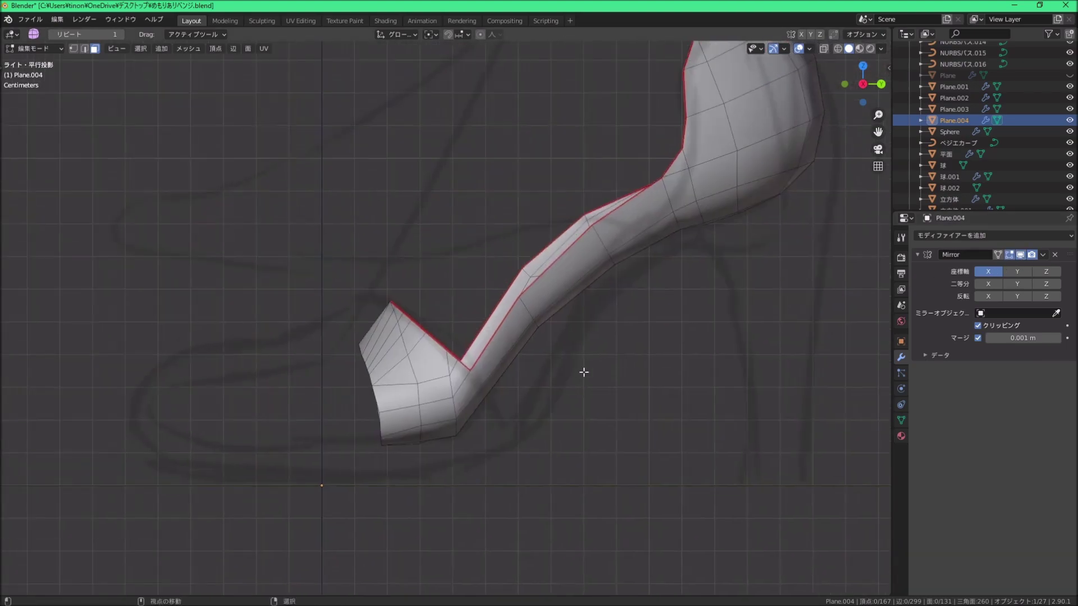
middle_drag(582, 372, 818, 153)
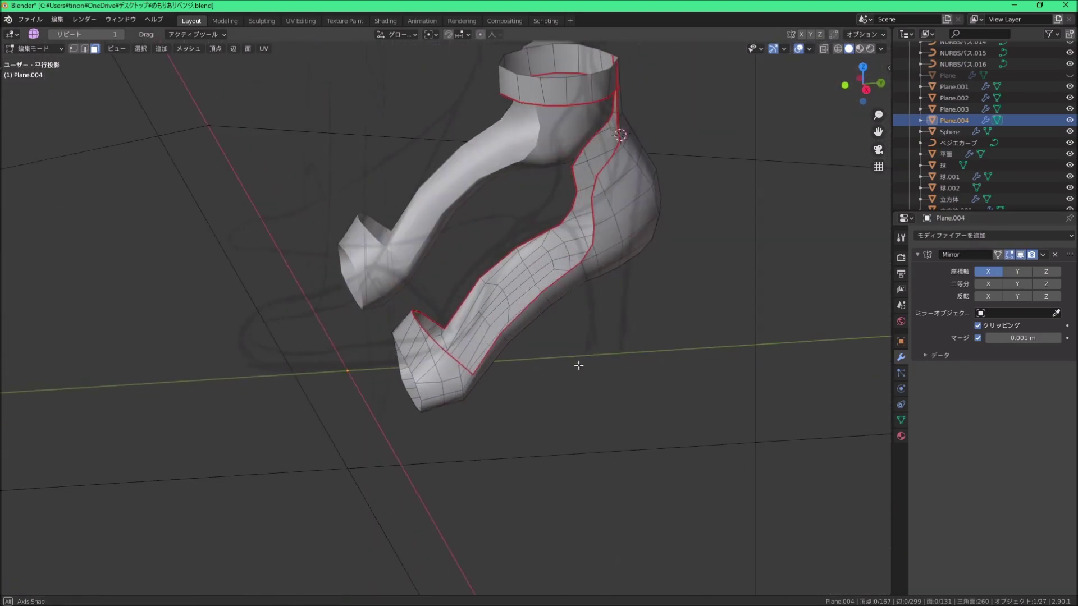
click(1068, 75)
mouse_move(409, 355)
middle_down()
mouse_move(445, 283)
mouse_move(126, 81)
middle_up()
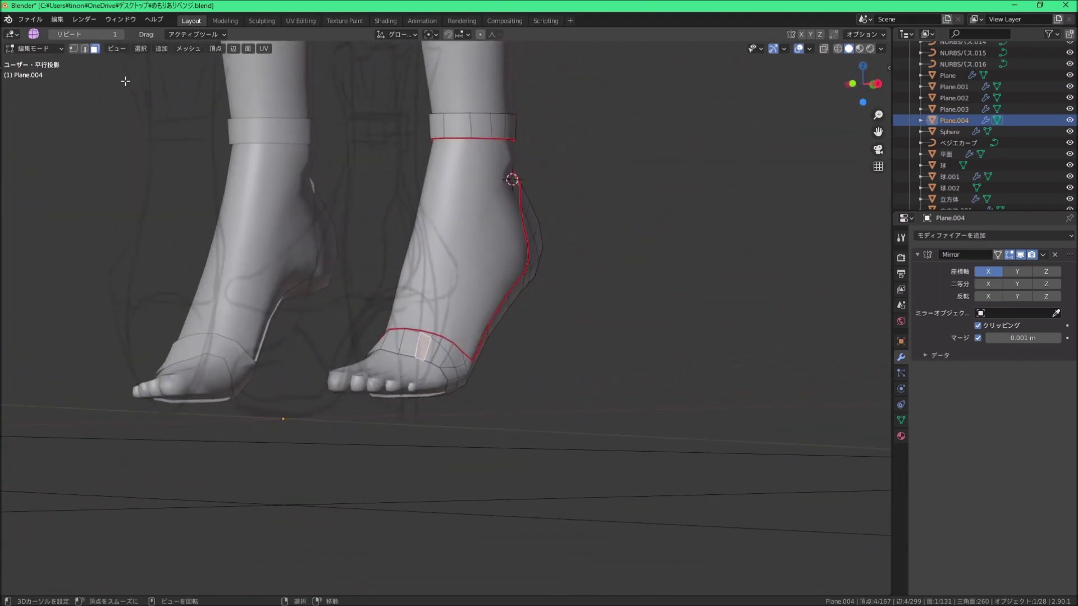
Step: Extrude the toe-opening edge loop forward to close the toe cap
mouse_move(455, 371)
middle_down()
mouse_move(412, 292)
mouse_move(418, 311)
mouse_move(467, 311)
middle_up()
alt+click(412, 291)
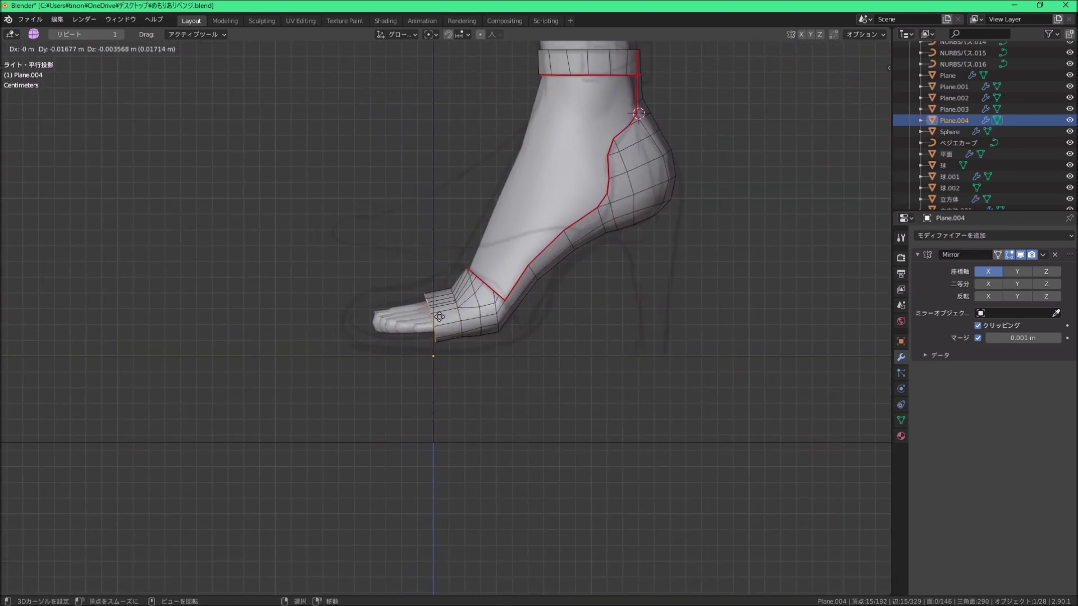
click(378, 316)
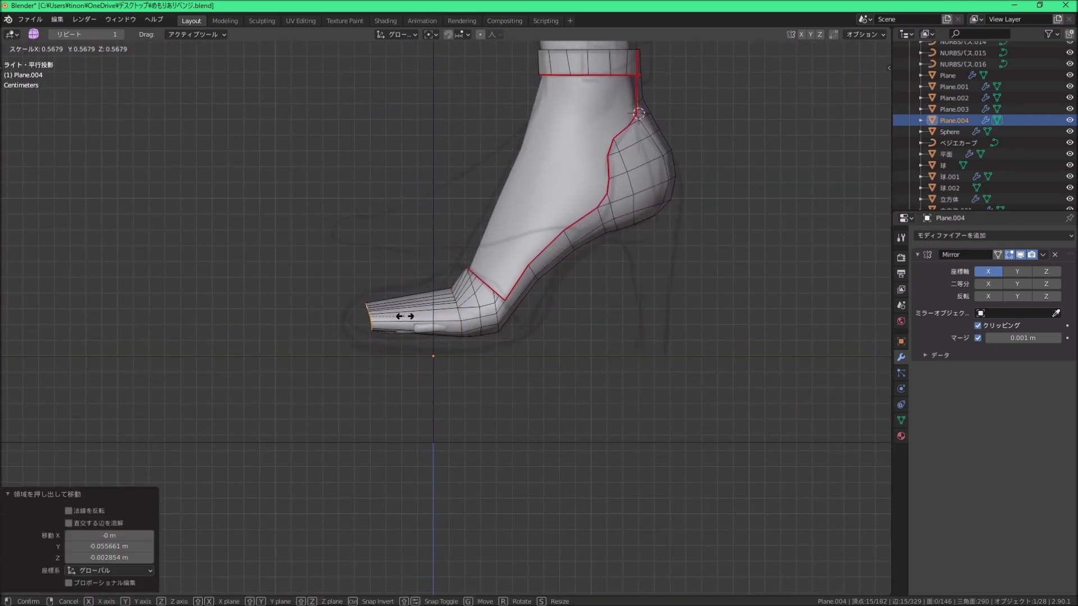
mouse_move(427, 317)
middle_down()
mouse_move(385, 281)
mouse_move(366, 441)
mouse_move(414, 359)
mouse_move(423, 373)
middle_up()
scroll(408, 291, up, 5)
alt+click(366, 441)
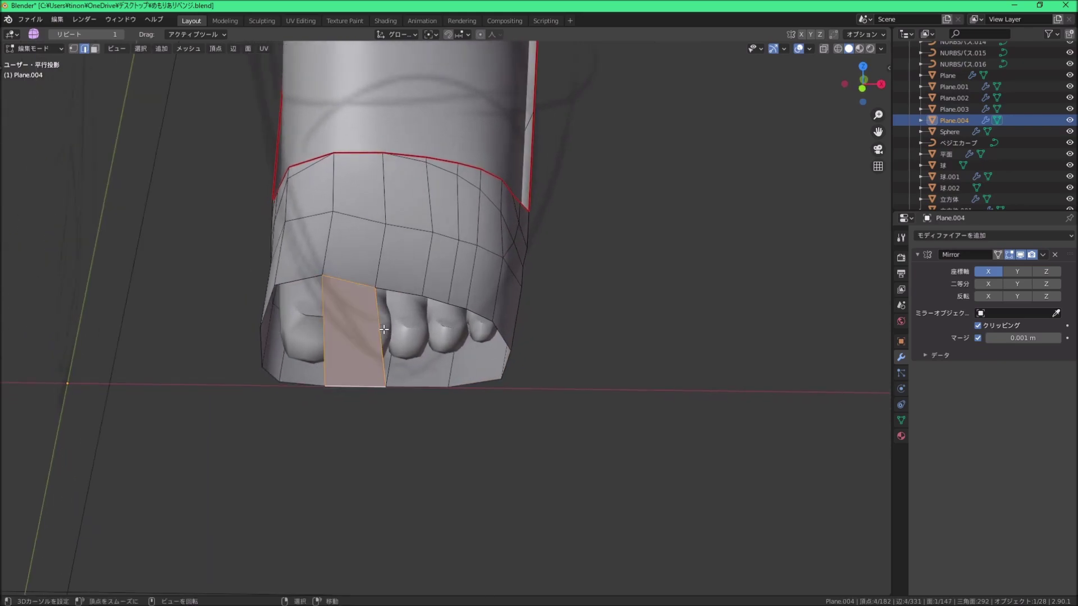
Step: Add two loop cuts across the toe cap, one slid to a -0.535 factor
click(383, 329)
mouse_move(384, 330)
middle_down()
mouse_move(413, 348)
mouse_move(453, 336)
middle_up()
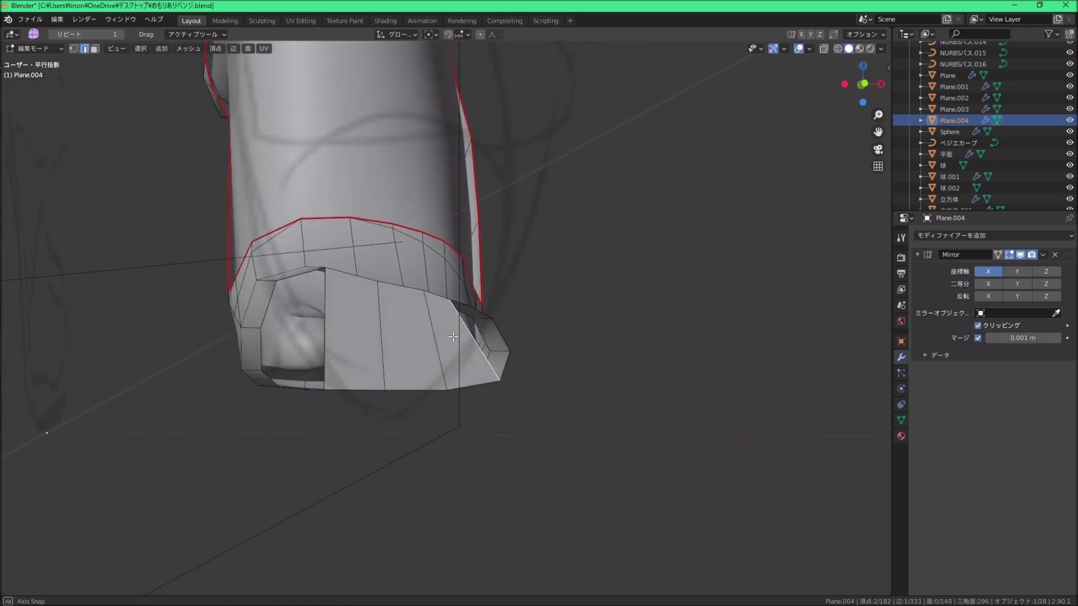
middle_drag(499, 407, 487, 333)
shift+middle_drag(487, 415, 434, 394)
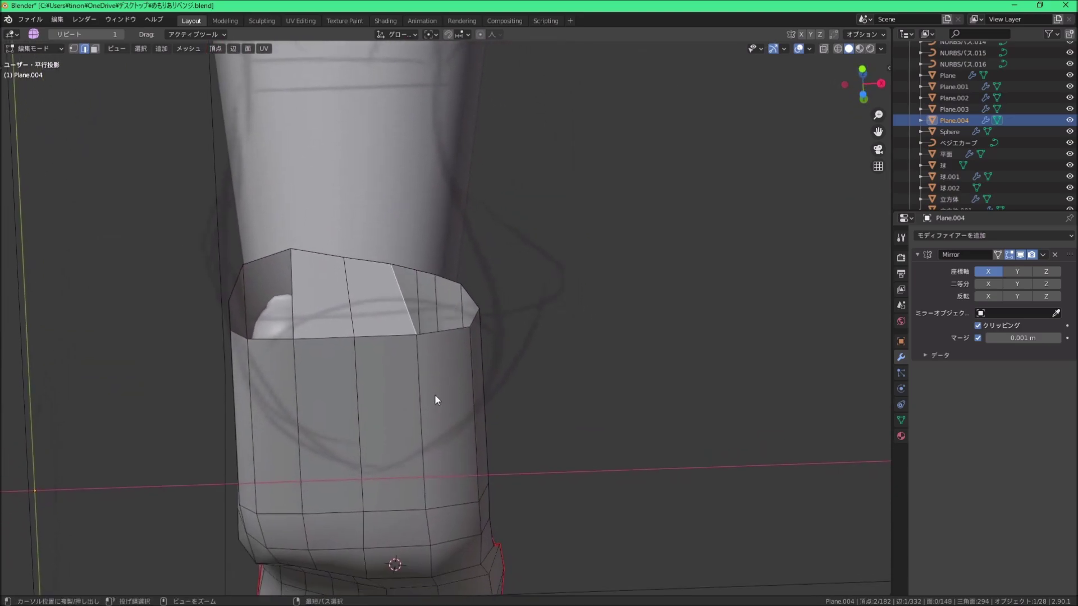
right_click(434, 394)
click(404, 461)
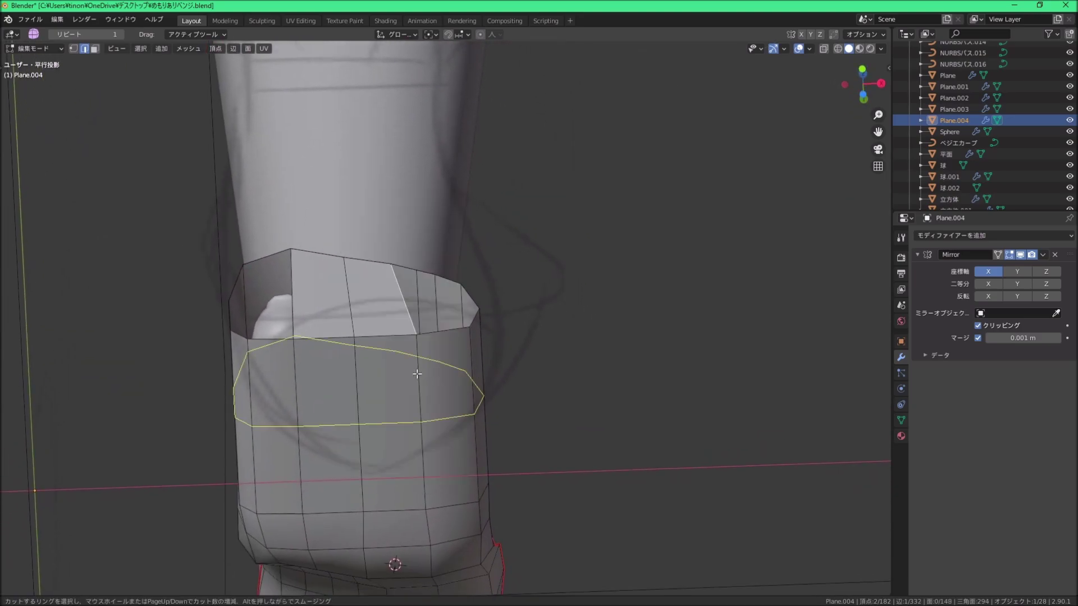
click(415, 325)
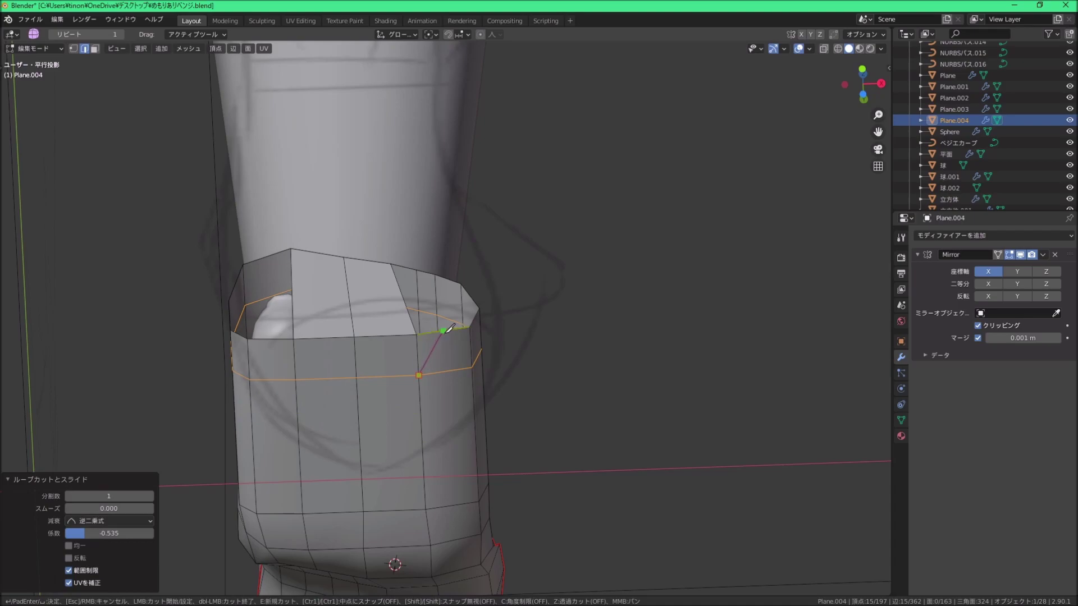
key(Return)
mouse_move(474, 360)
middle_down()
mouse_move(379, 326)
mouse_move(456, 310)
middle_up()
key(ctrl+r)
click(380, 326)
click(438, 314)
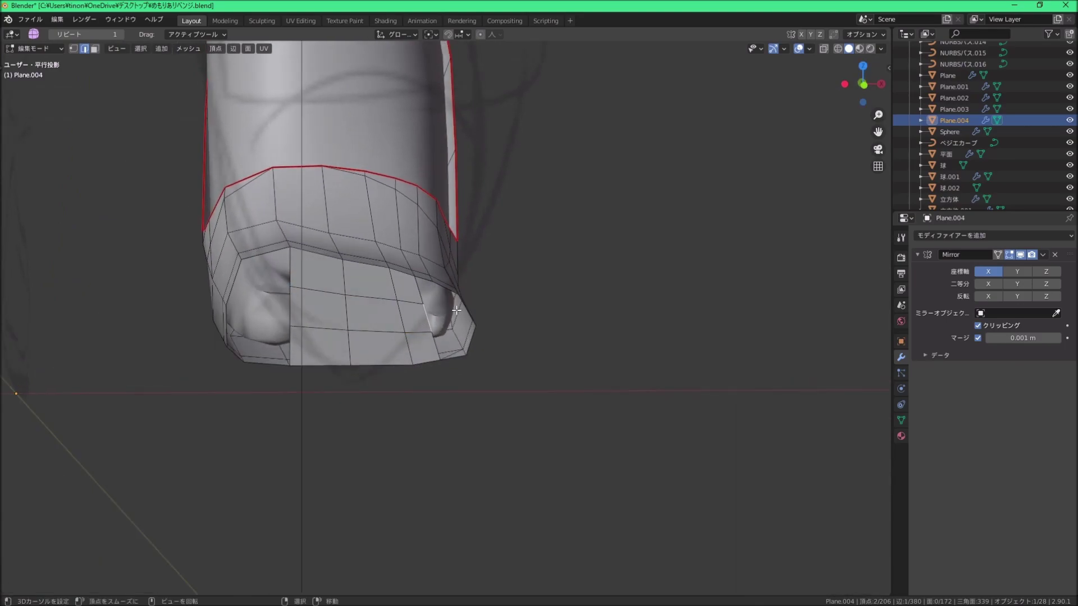
Step: Select a strip of faces along the top of the toe cap
click(423, 278)
middle_drag(423, 278, 437, 303)
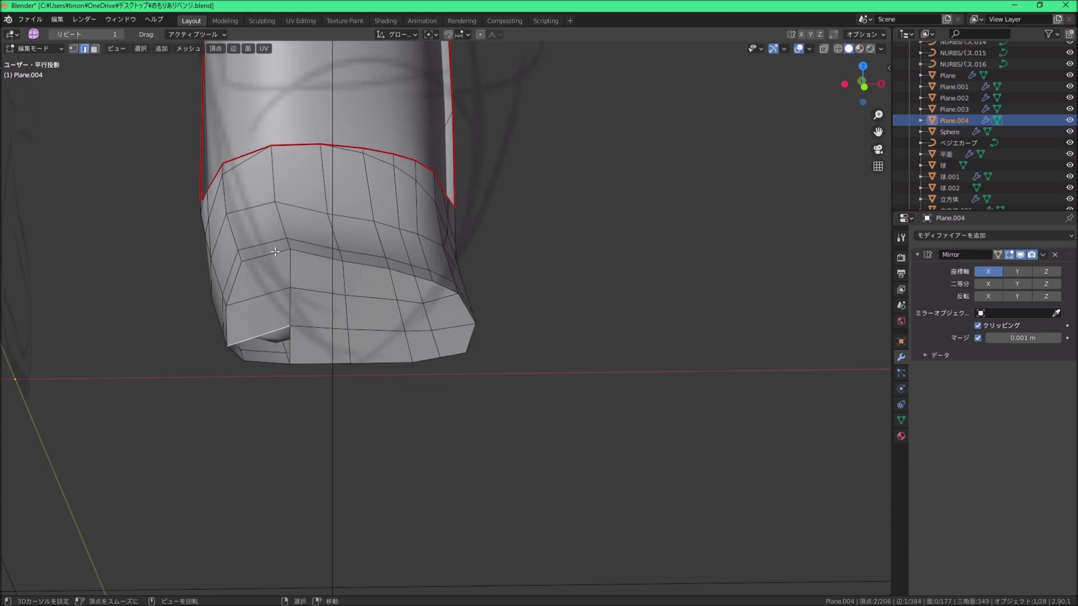
middle_drag(275, 251, 317, 292)
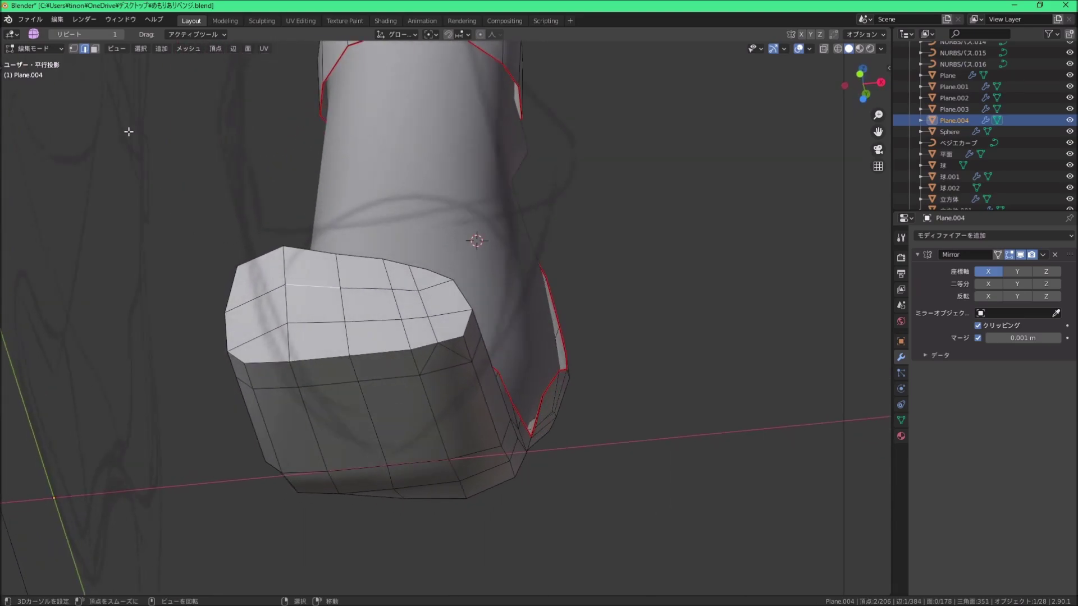
ctrl+click(439, 317)
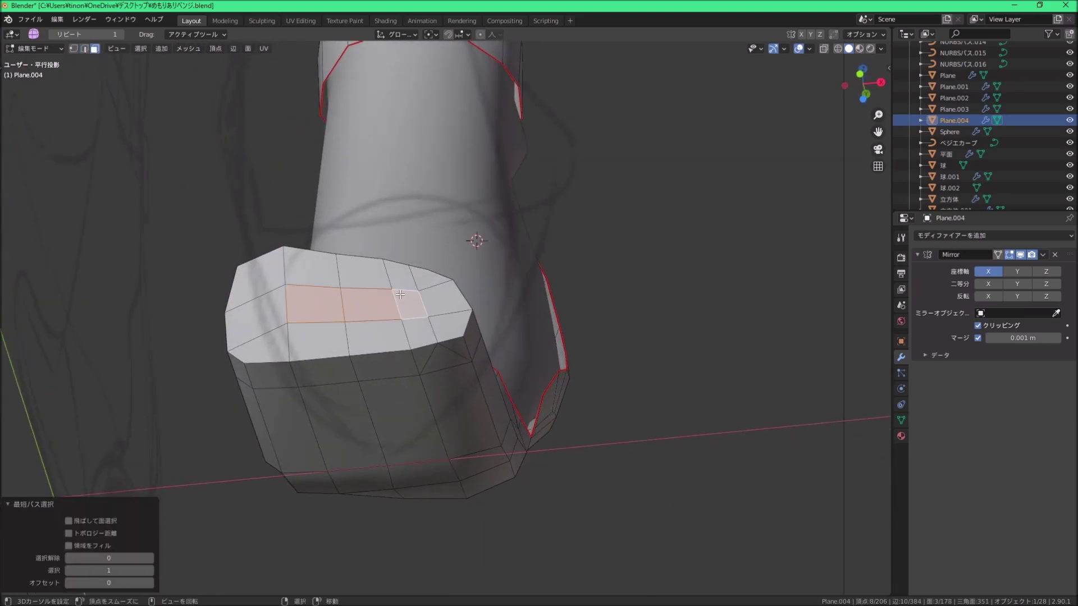
middle_drag(439, 316, 587, 333)
middle_drag(449, 331, 338, 320)
Step: Smooth the toe-top vertices at factor 1.216 and nudge them about 0.0063 m along Y
key(g)
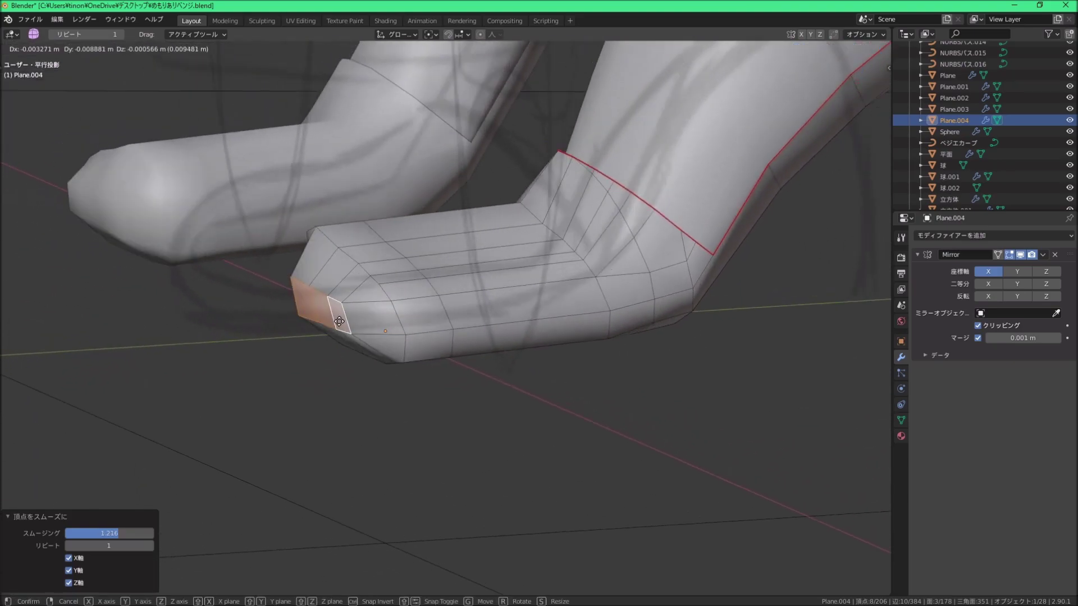
middle_drag(499, 331, 450, 390)
key(g)
click(433, 324)
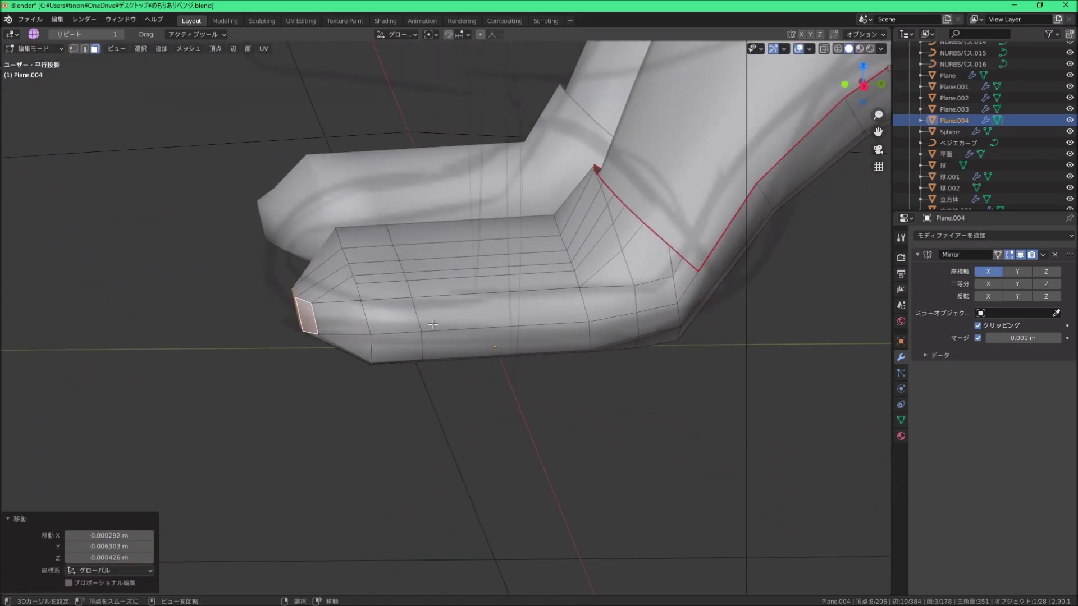
mouse_move(356, 289)
middle_down()
mouse_move(470, 291)
mouse_move(465, 300)
mouse_move(513, 266)
mouse_move(398, 248)
mouse_move(413, 236)
mouse_move(408, 221)
mouse_move(469, 313)
mouse_move(488, 313)
mouse_move(428, 240)
middle_up()
click(514, 266)
Step: Select the path of faces across the underside of the heel
ctrl+click(427, 240)
ctrl+middle_drag(450, 317, 456, 308)
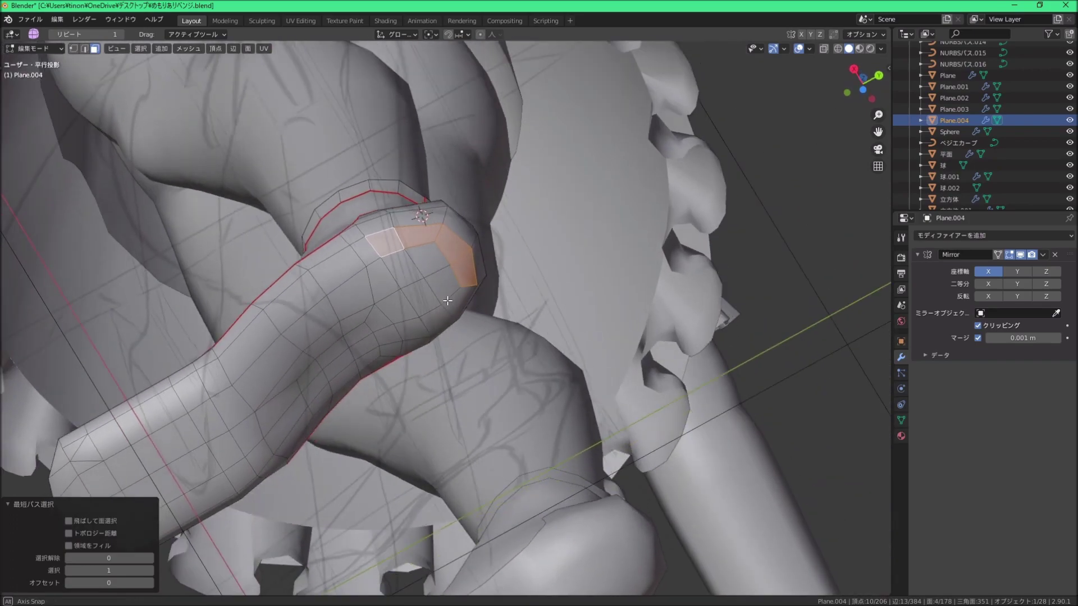
scroll(443, 254, down, 5)
middle_drag(493, 341, 495, 371)
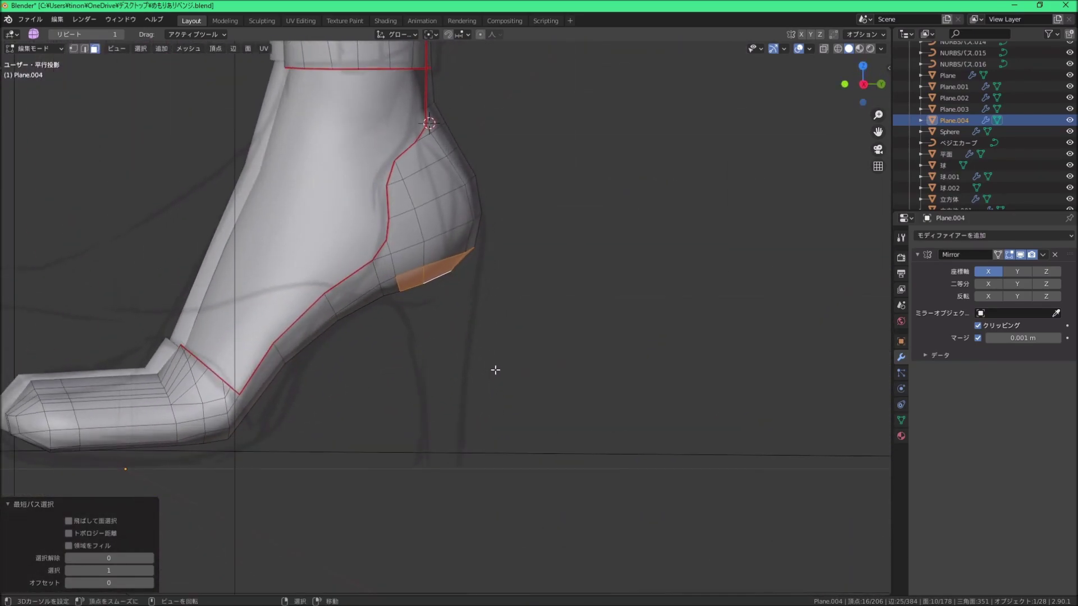
middle_drag(404, 297, 388, 236)
click(387, 235)
scroll(393, 222, up, 4)
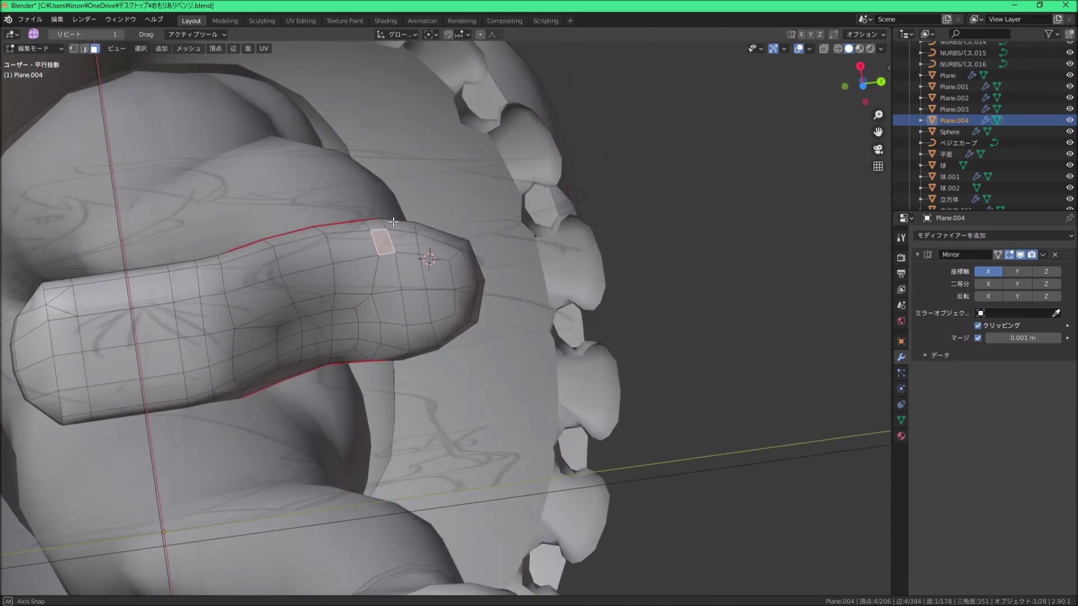
ctrl+click(403, 346)
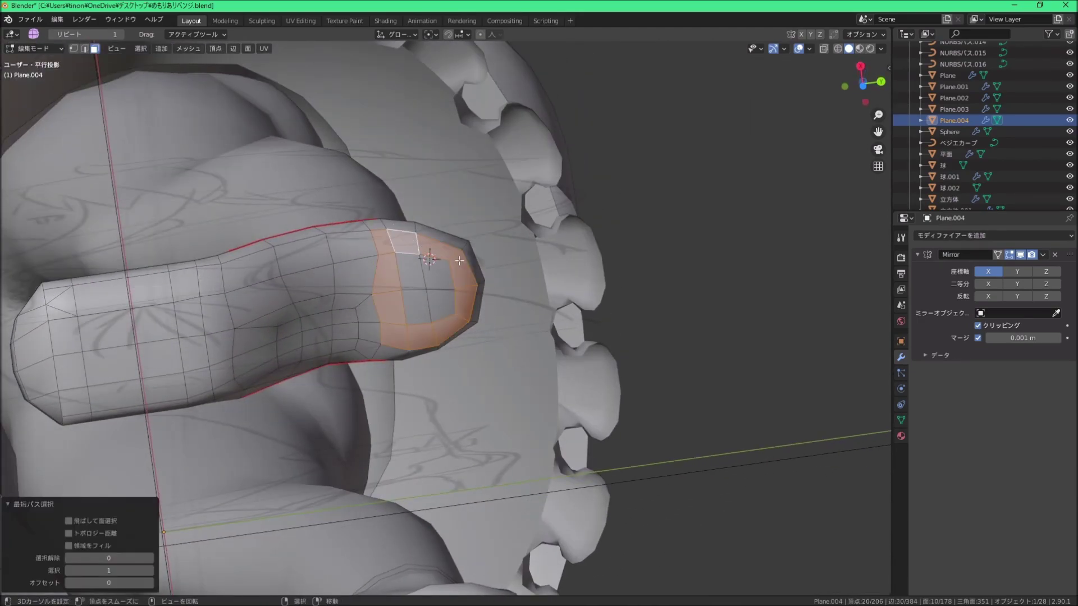
Step: Extrude the heel faces down, flatten the bottom to zero height, taper it, and move the tip back
key(KP_3)
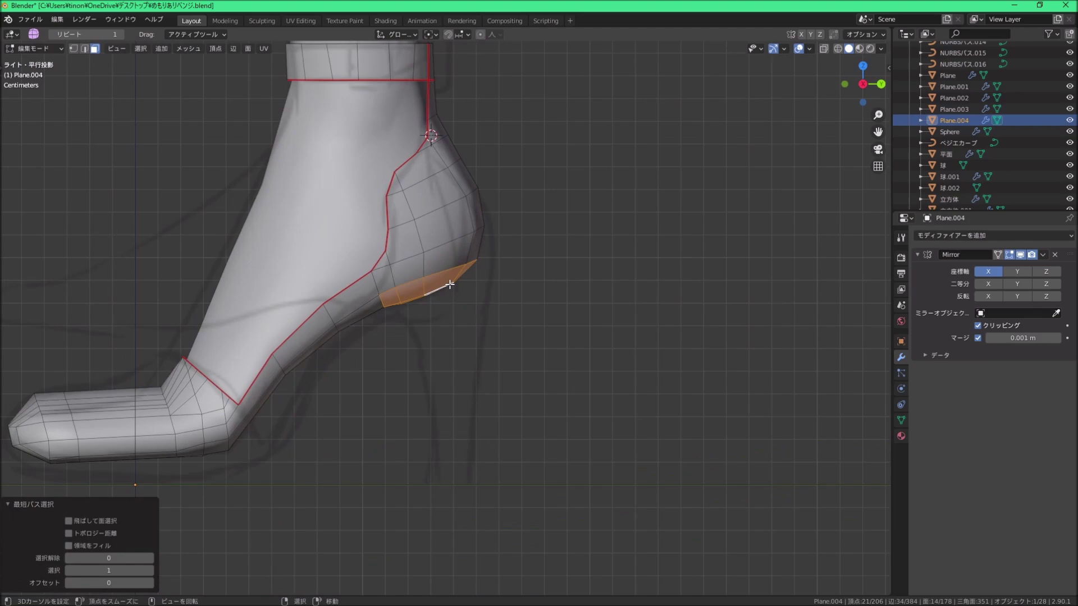
key(e)
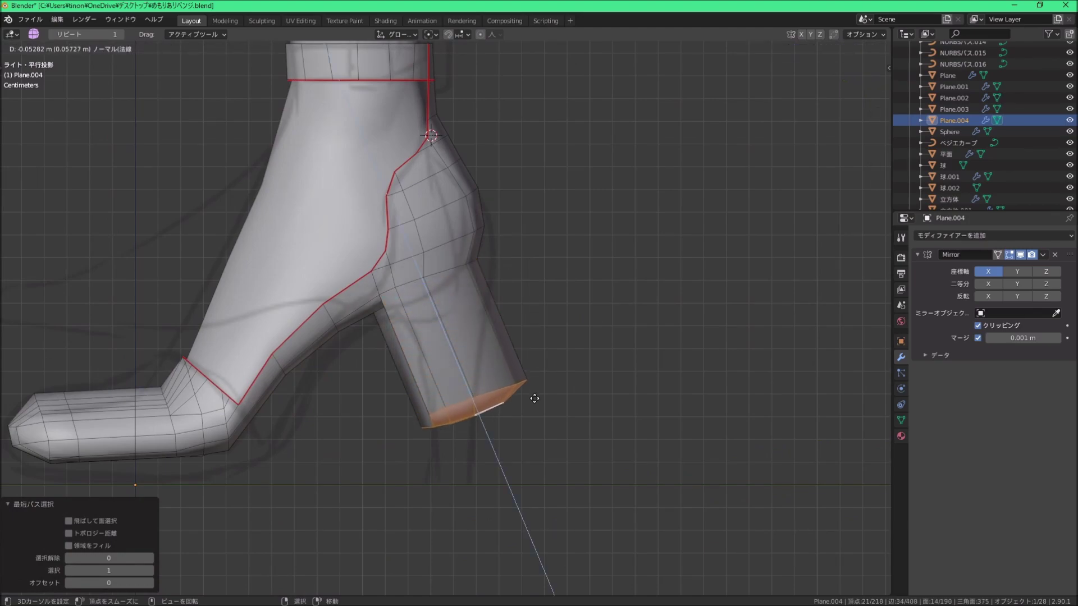
key(z)
key(0)
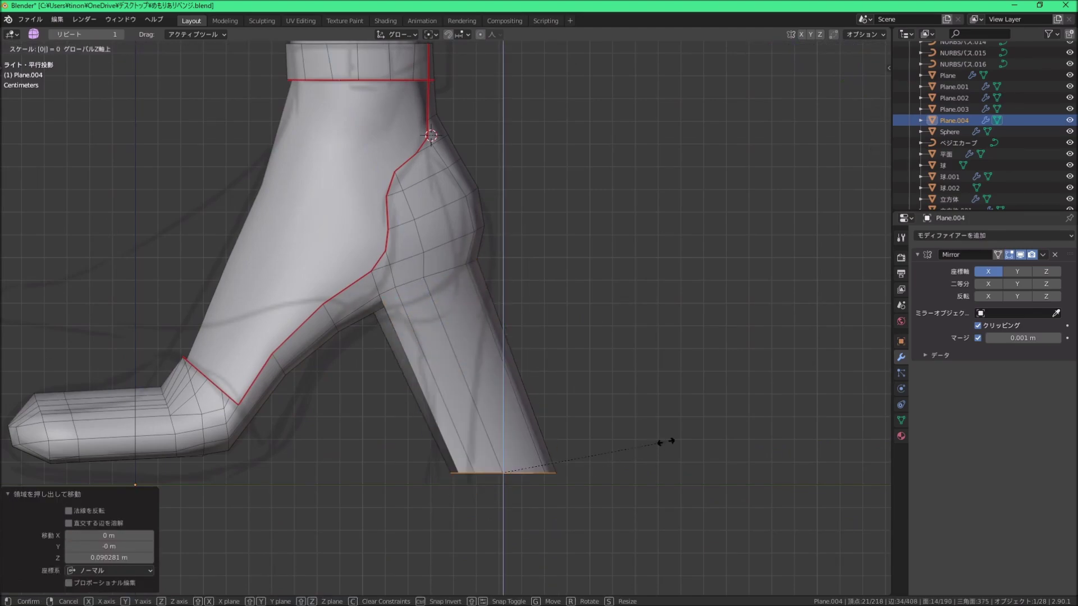
key(Return)
key(s)
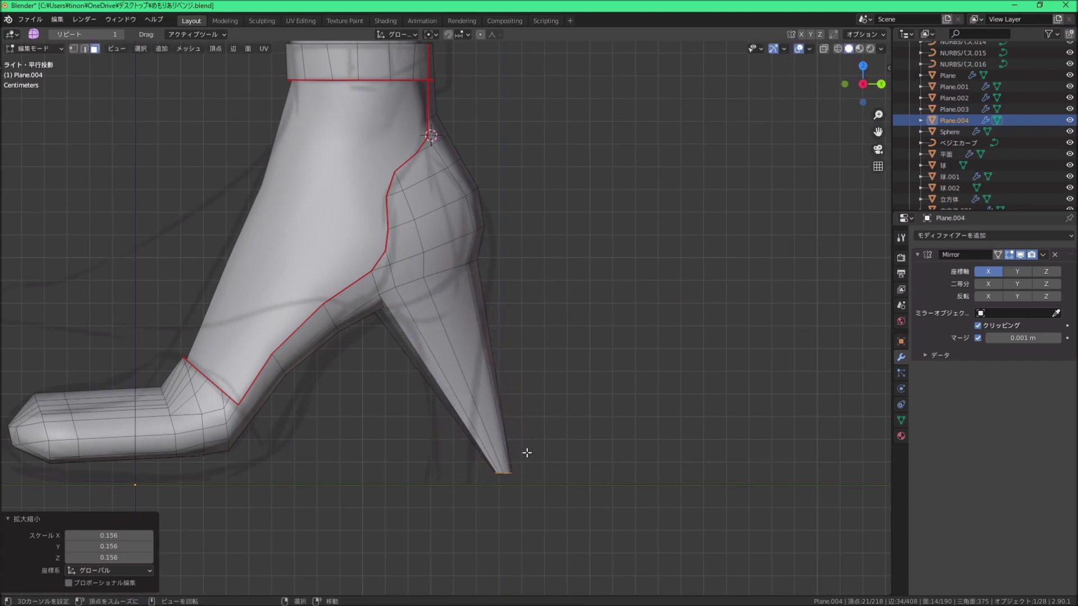
key(g)
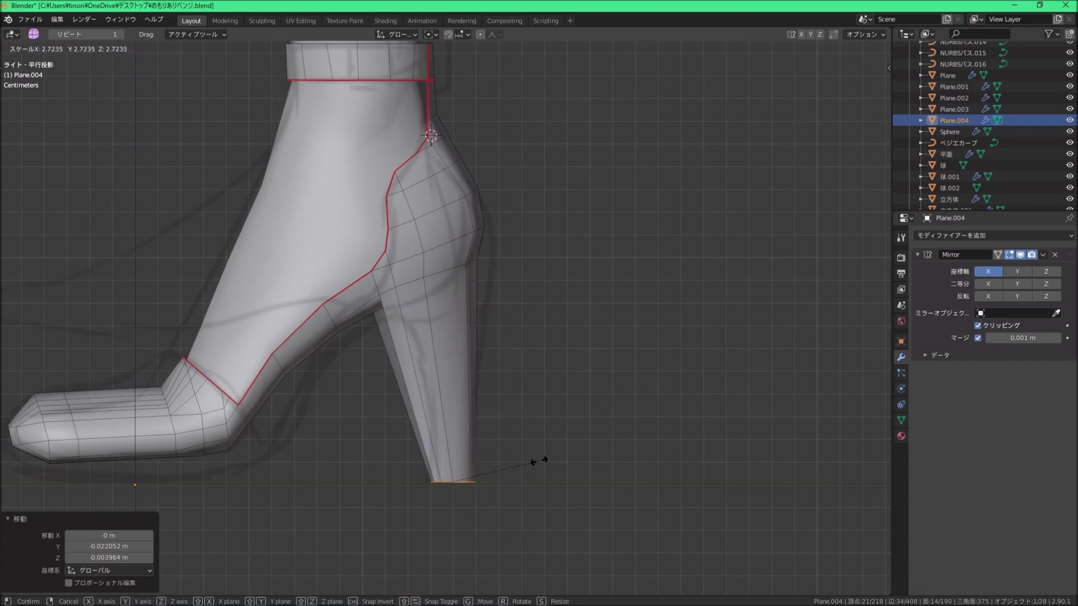
click(529, 461)
Step: From a straight back view, shift the heel tip sideways into position
middle_drag(529, 460, 424, 438)
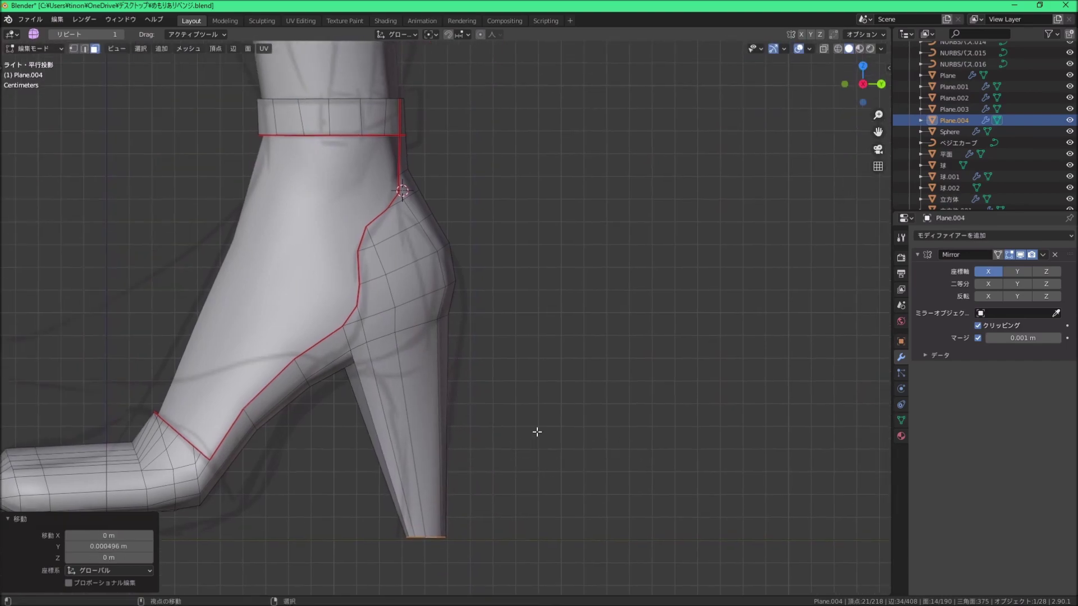
key(ctrl+KP_1)
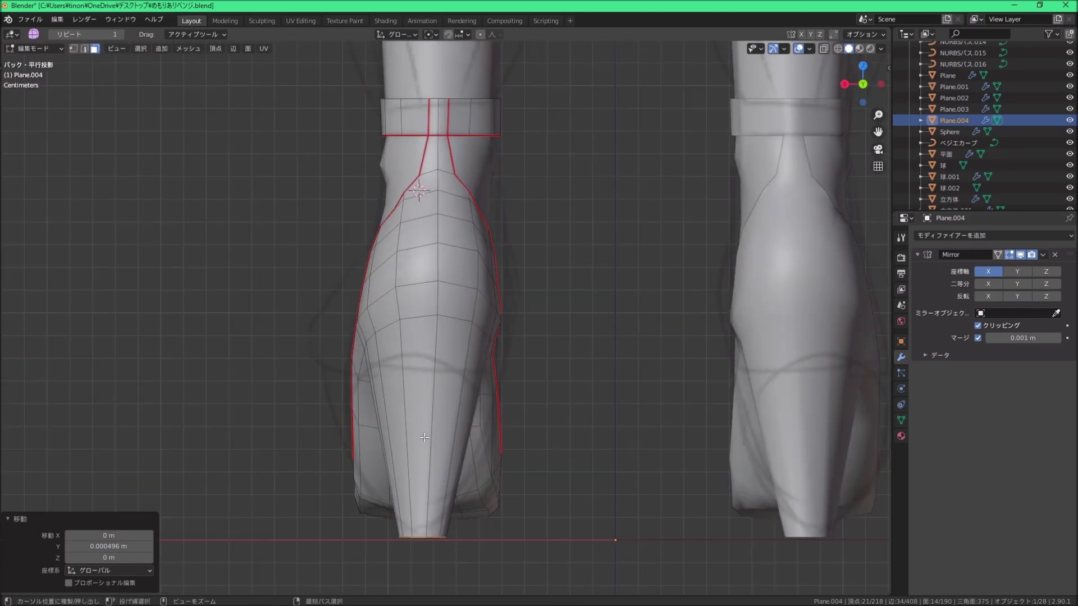
key(g)
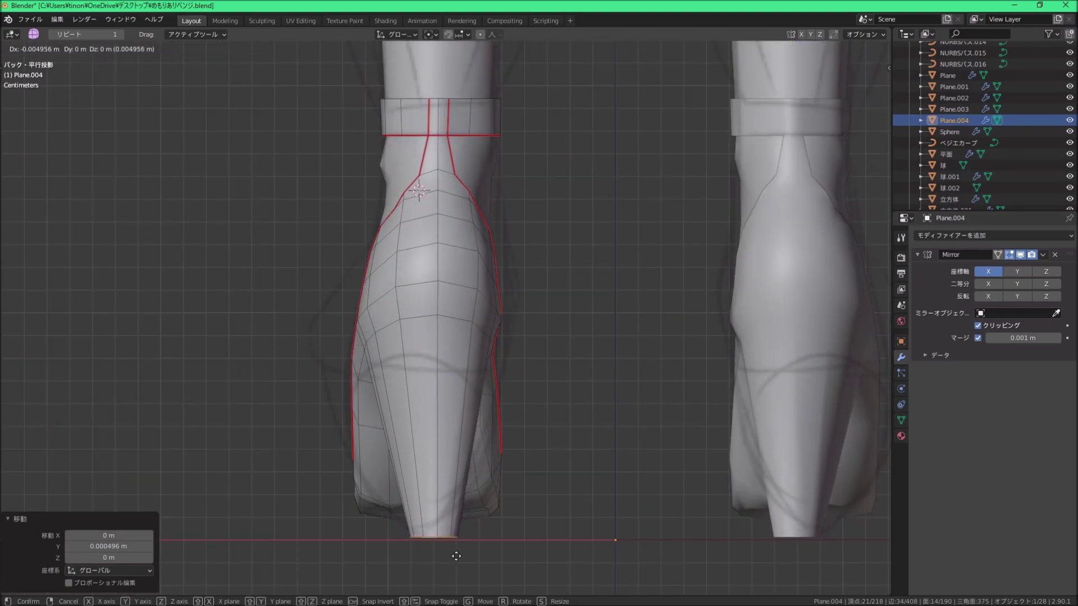
mouse_move(452, 556)
middle_down()
mouse_move(462, 433)
mouse_move(508, 357)
mouse_move(474, 374)
mouse_move(481, 362)
mouse_move(435, 299)
mouse_move(505, 313)
mouse_move(476, 312)
mouse_move(519, 345)
mouse_move(442, 264)
mouse_move(331, 319)
mouse_move(511, 284)
mouse_move(544, 254)
mouse_move(409, 361)
mouse_move(406, 320)
mouse_move(519, 296)
mouse_move(393, 337)
mouse_move(437, 314)
mouse_move(389, 478)
mouse_move(393, 364)
mouse_move(371, 311)
middle_up()
Step: Flatten the heel bottom by scaling it to zero on Z
click(477, 303)
click(532, 319)
key(s)
key(z)
key(0)
key(Return)
key(KP_3)
key(KP_3)
Step: Merge the heel tip's bottom ring at its centre and knife a new edge across the heel
alt+click(412, 393)
key(m)
click(415, 342)
ctrl+click(407, 313)
key(k)
click(453, 355)
click(436, 304)
key(Return)
Step: Merge redundant vertices on the flat area and dissolve the unneeded heel edges
key(m)
click(371, 311)
key(3)
middle_drag(438, 346, 440, 303)
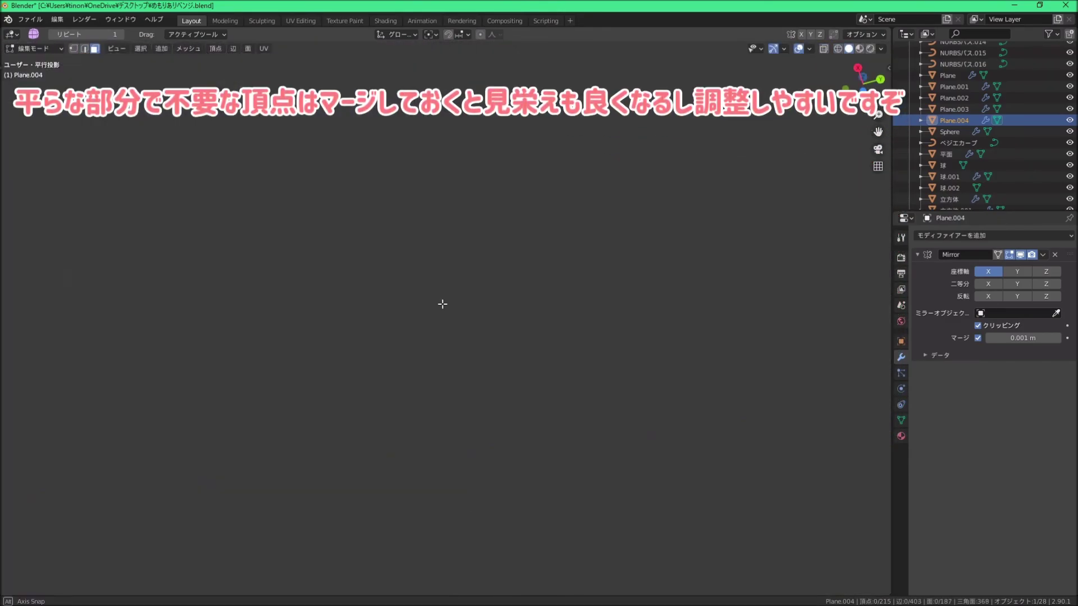
scroll(312, 348, down, 3)
mouse_move(313, 348)
middle_down()
mouse_move(373, 222)
mouse_move(396, 283)
mouse_move(517, 380)
mouse_move(404, 233)
middle_up()
key(2)
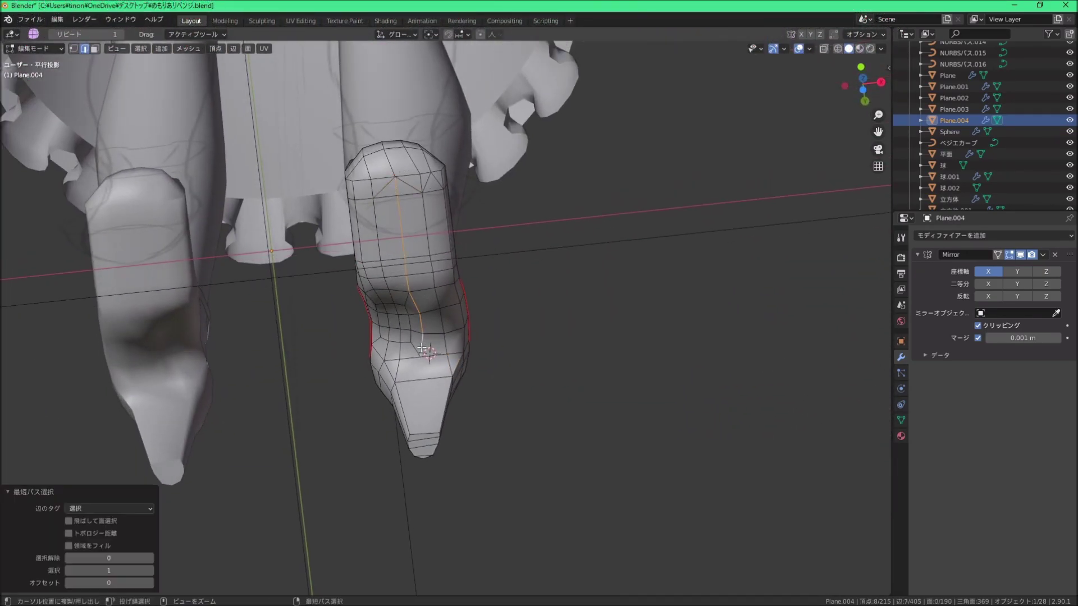
key(ctrl+x)
mouse_move(421, 349)
middle_down()
mouse_move(383, 275)
mouse_move(432, 444)
mouse_move(427, 426)
middle_up()
scroll(393, 292, up, 4)
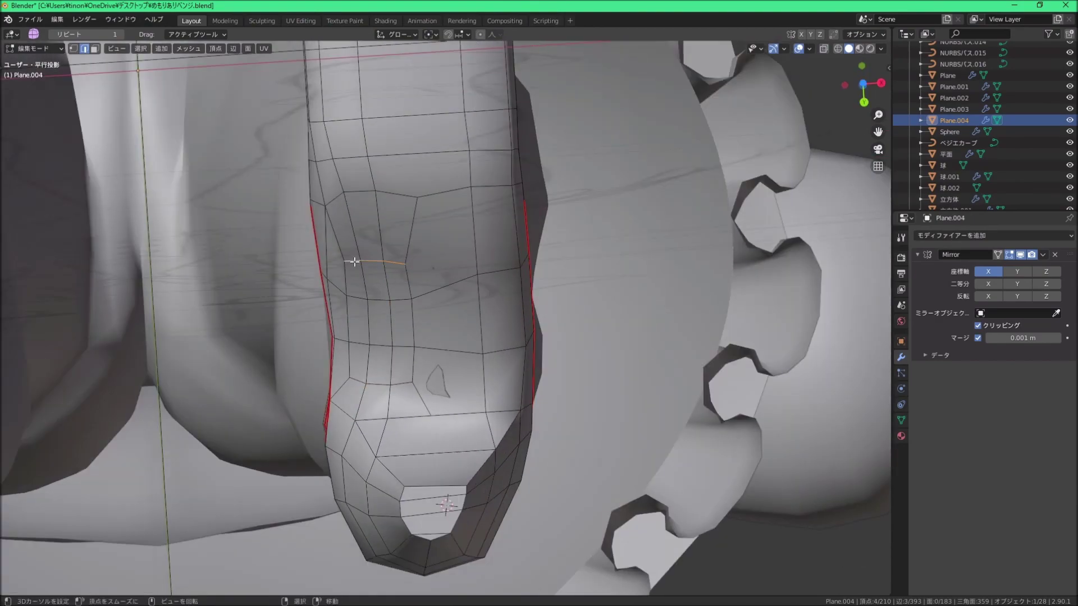
key(ctrl+x)
scroll(355, 262, down, 3)
Step: Merge and dissolve leftover vertices at the leg front, sliding one along its edge
key(1)
shift+click(373, 199)
key(m)
mouse_move(587, 198)
middle_down()
mouse_move(427, 225)
mouse_move(460, 242)
mouse_move(458, 294)
mouse_move(369, 258)
mouse_move(337, 222)
mouse_move(337, 254)
mouse_move(378, 318)
mouse_move(459, 273)
middle_up()
click(404, 168)
key(ctrl+x)
click(459, 243)
key(shift+v)
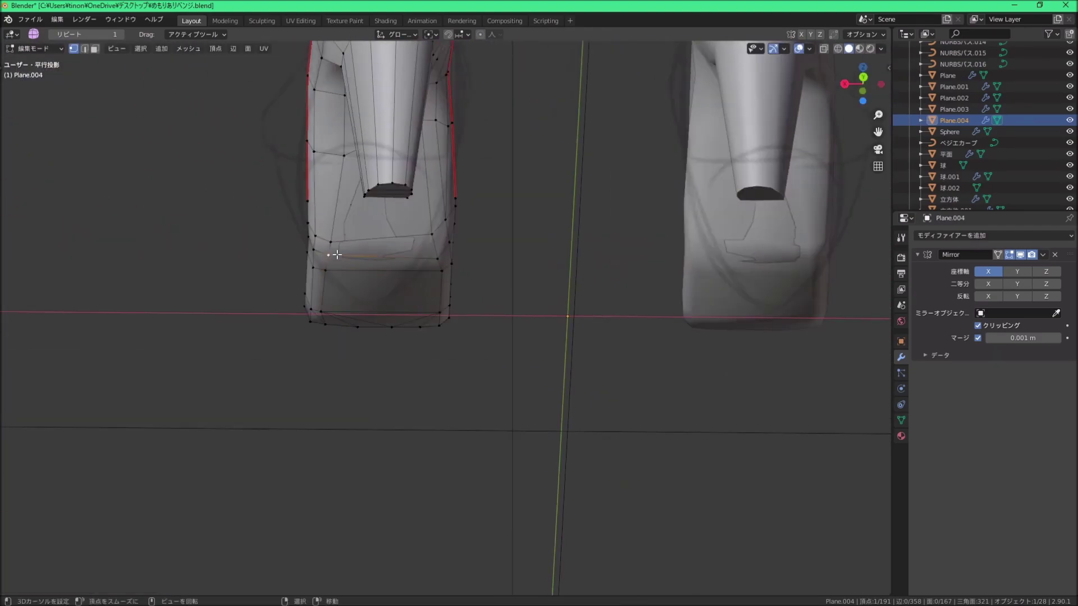
Step: Flatten the selected sole vertices to zero on the Y axis
shift+click(329, 254)
key(s)
key(y)
key(0)
key(Return)
ctrl+click(393, 304)
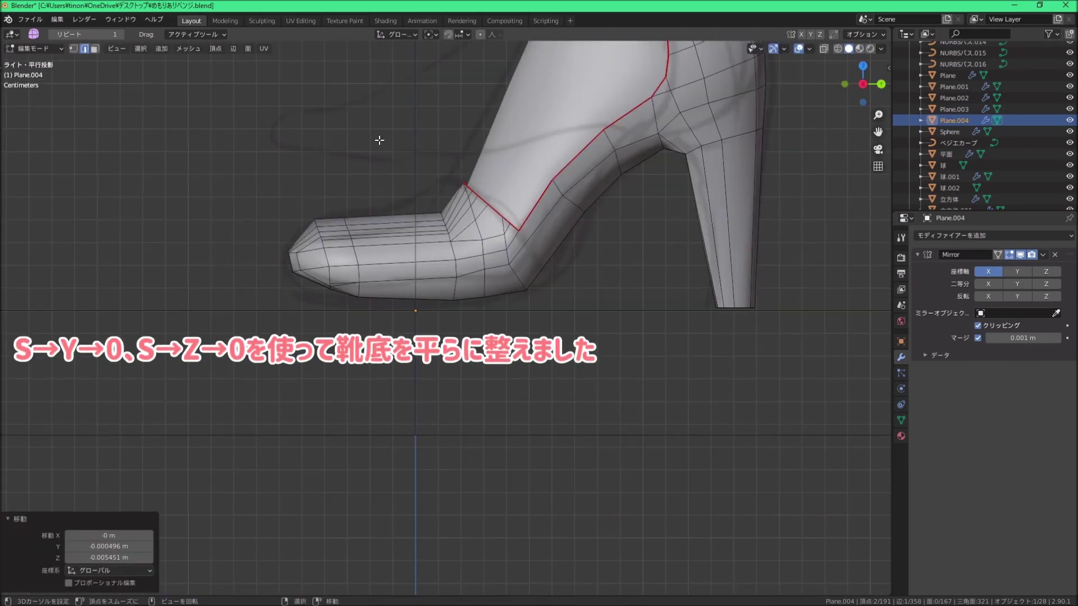
Step: Enable proportional editing and pull the toe-tip vertex into a more tapered shape
click(73, 48)
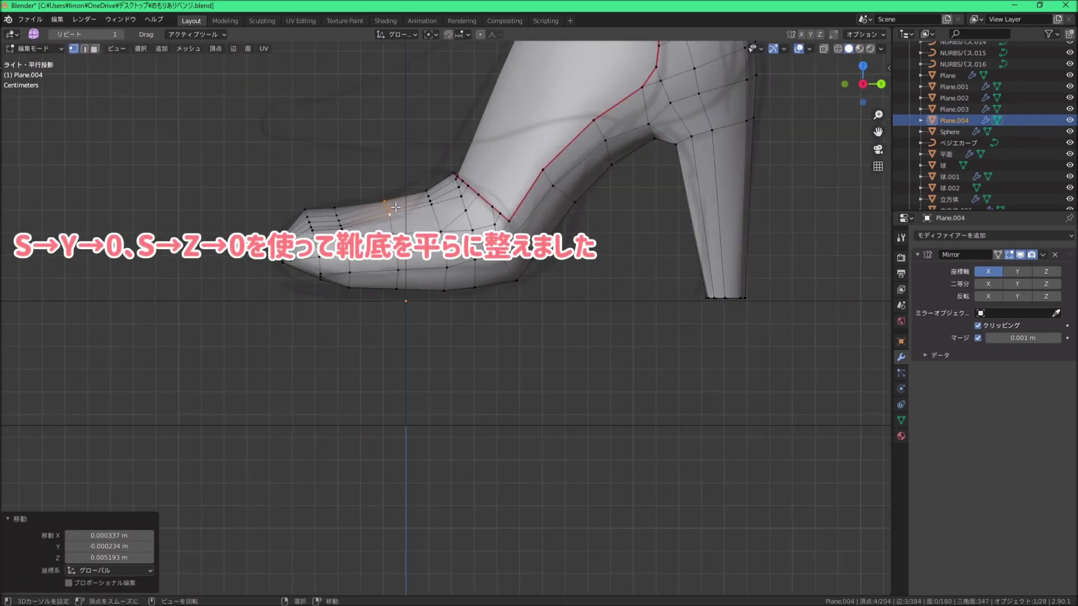
key(o)
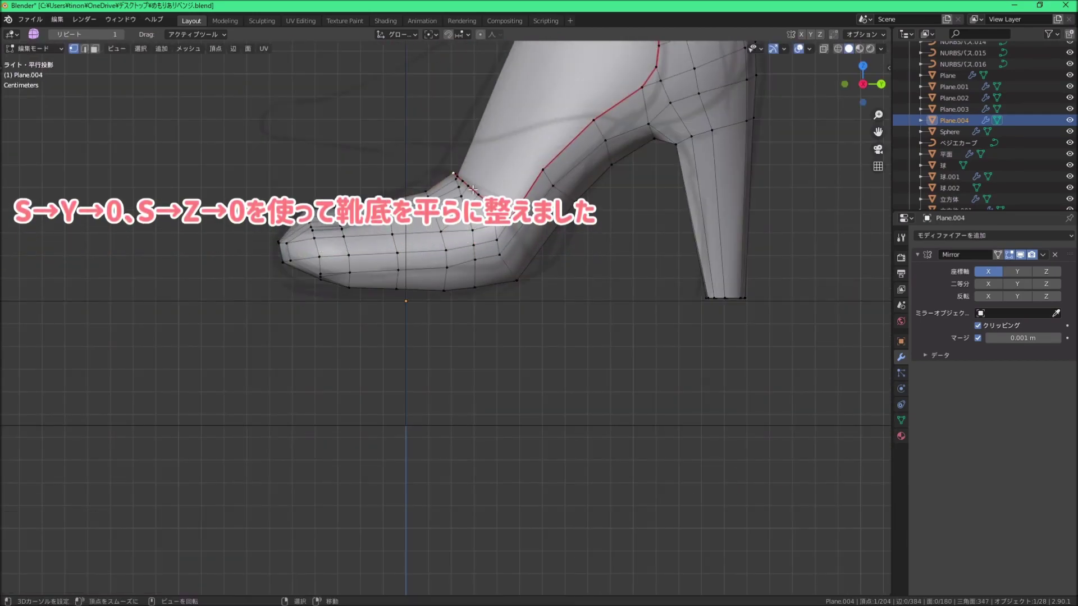
click(331, 206)
key(g)
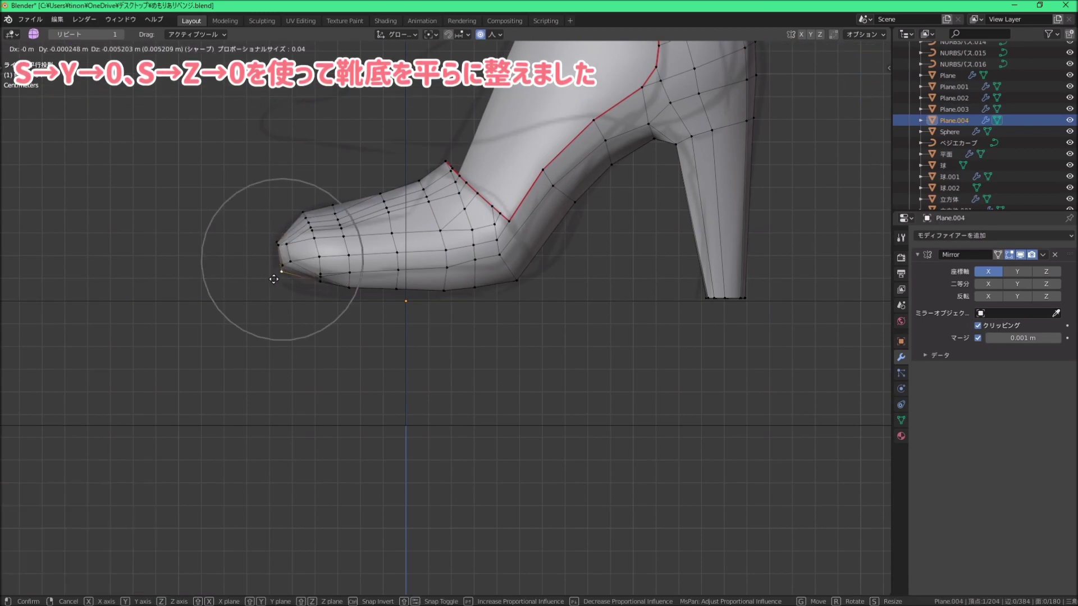
click(314, 273)
click(302, 259)
middle_drag(302, 259, 309, 208)
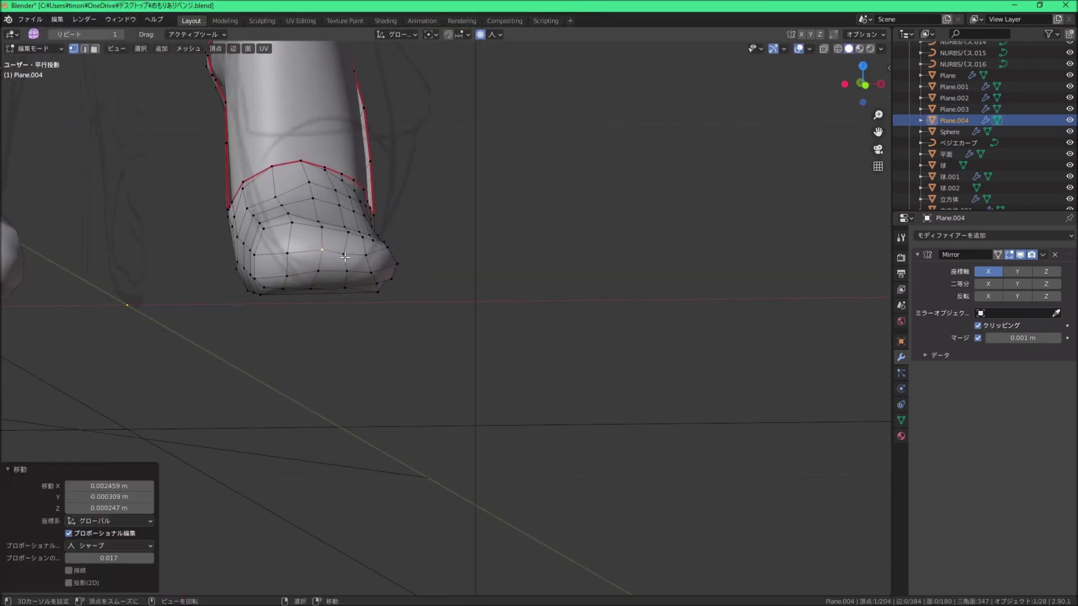
Step: Reshape more toe vertices and dissolve the surplus edges on the toe's underside
click(298, 195)
key(g)
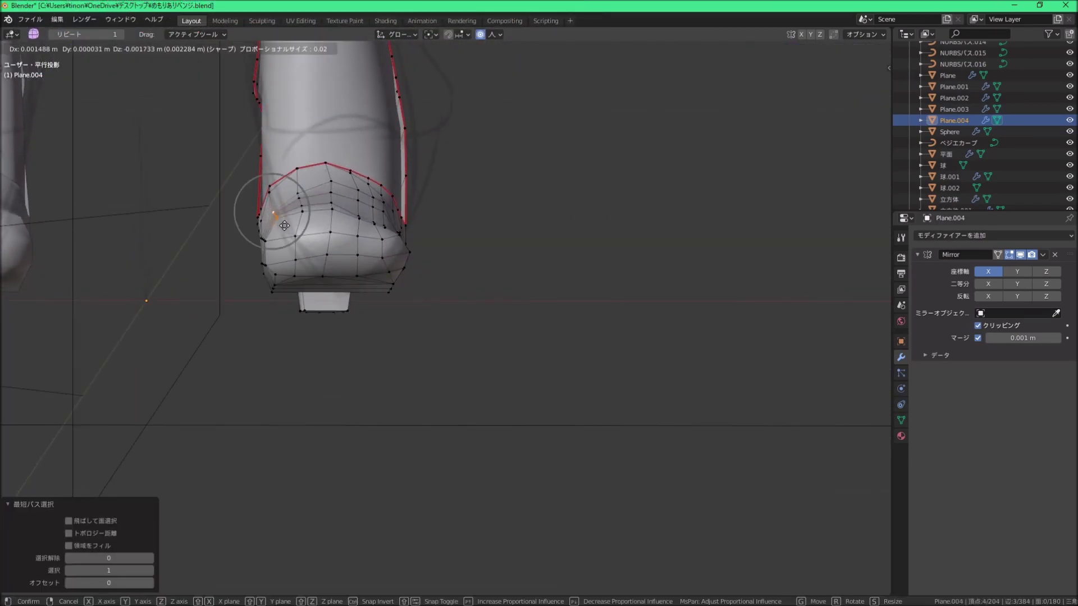
click(284, 225)
middle_drag(284, 225, 359, 292)
click(368, 295)
key(g)
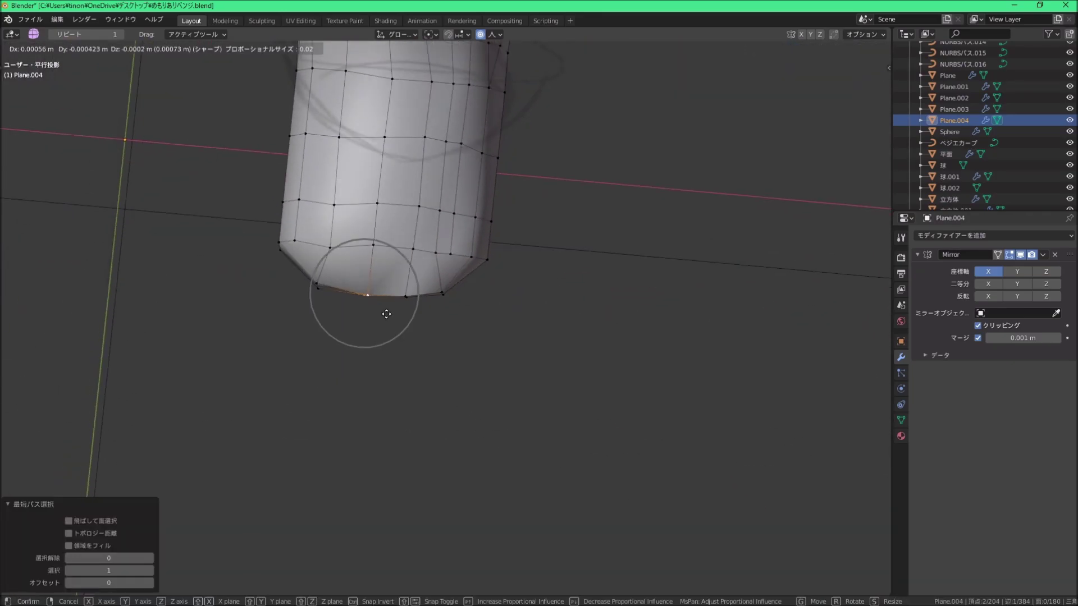
click(439, 258)
mouse_move(440, 258)
middle_down()
mouse_move(436, 307)
mouse_move(329, 316)
middle_up()
key(x)
click(435, 306)
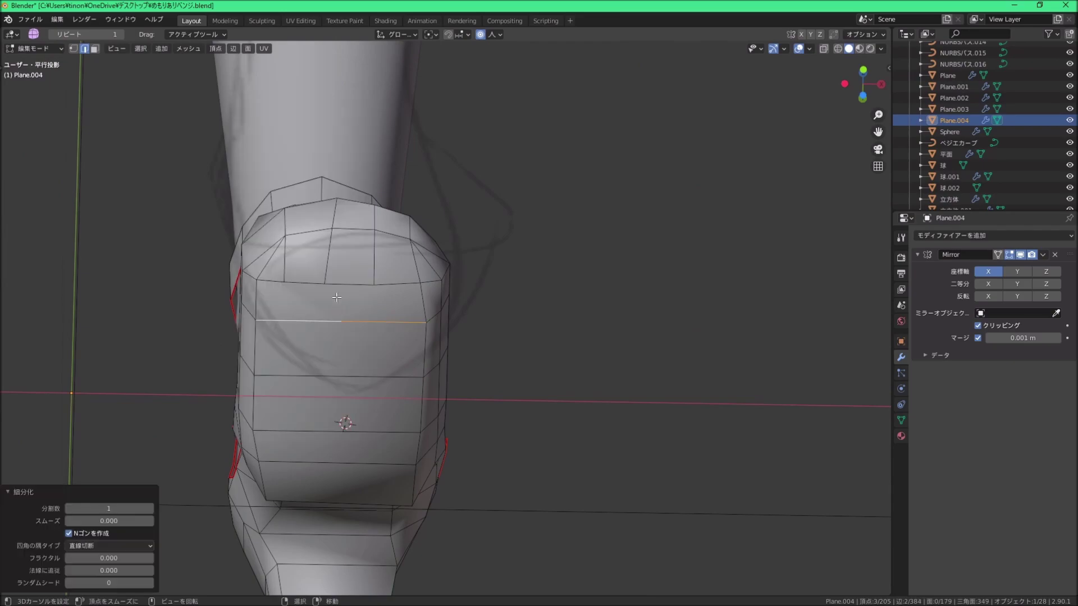
Step: Slide a front toe vertex along its edge and soft-move it with wider falloff
middle_drag(283, 239, 337, 247)
click(341, 251)
key(g)
key(g)
click(346, 174)
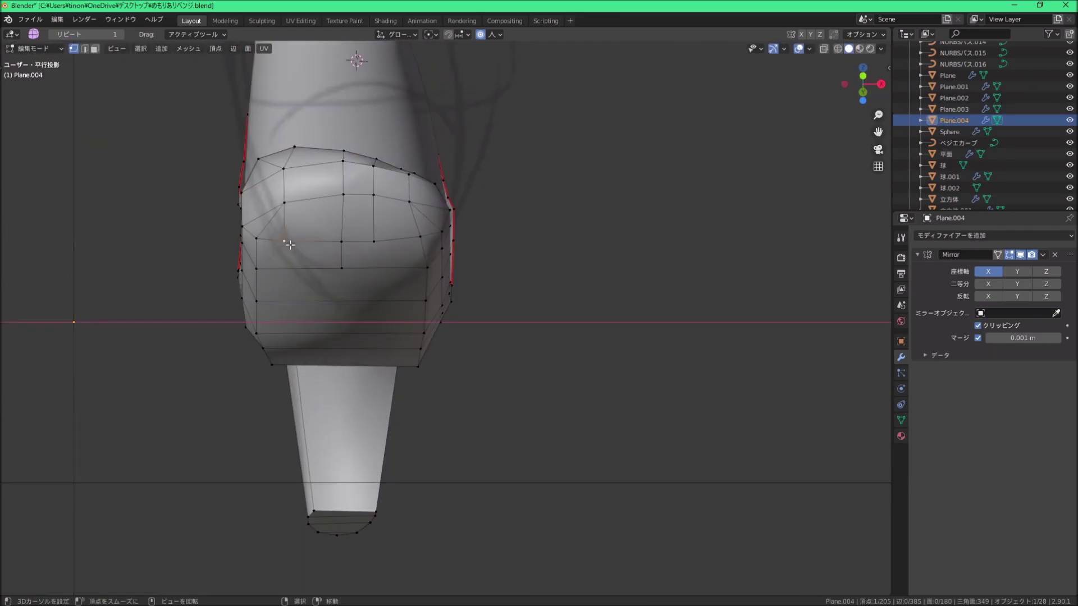
middle_drag(346, 174, 454, 286)
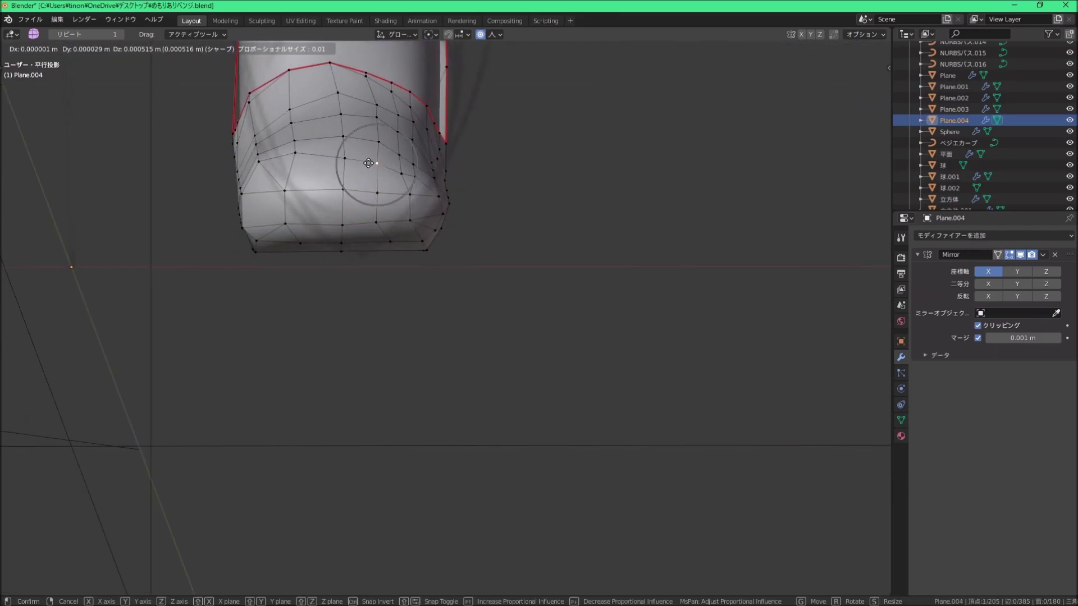
click(419, 130)
mouse_move(419, 130)
middle_down()
mouse_move(409, 180)
mouse_move(474, 331)
middle_up()
key(g)
scroll(489, 316, down, 5)
click(489, 315)
Step: Nudge the remaining toe vertices with proportional moves to smooth the tip
mouse_move(366, 339)
middle_down()
mouse_move(323, 281)
mouse_move(393, 292)
mouse_move(373, 289)
middle_up()
click(367, 279)
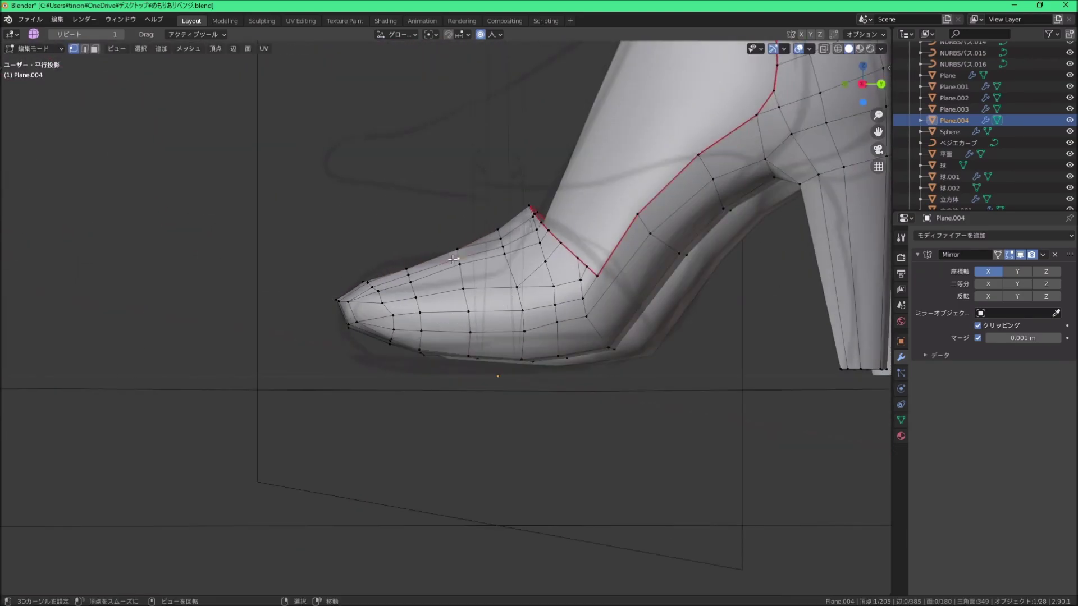
key(g)
click(407, 331)
middle_drag(407, 331, 349, 399)
key(g)
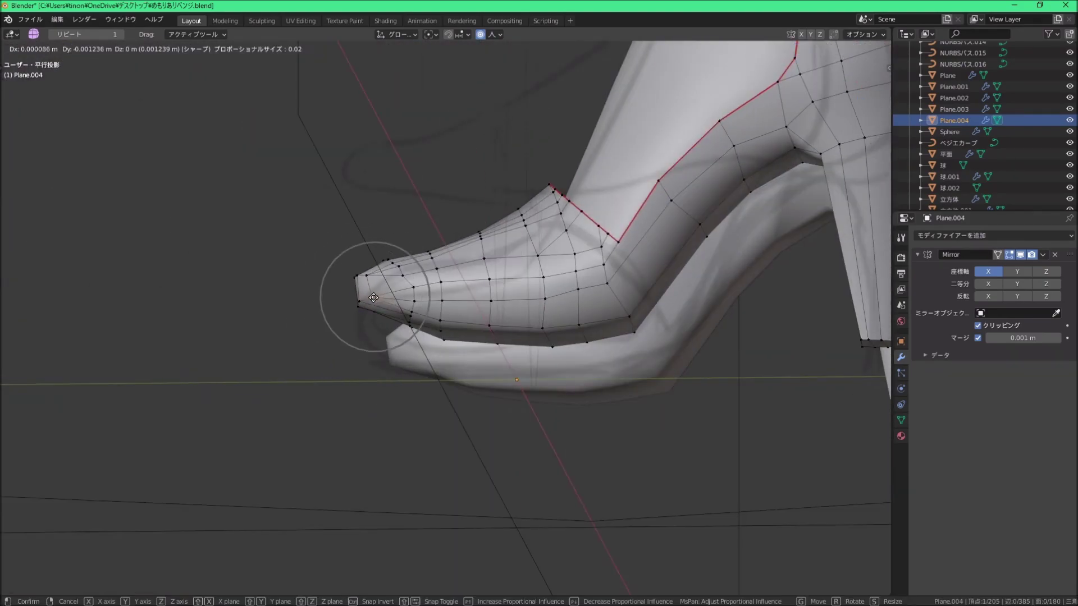
click(356, 308)
mouse_move(356, 308)
middle_down()
mouse_move(532, 355)
mouse_move(449, 337)
mouse_move(479, 356)
middle_up()
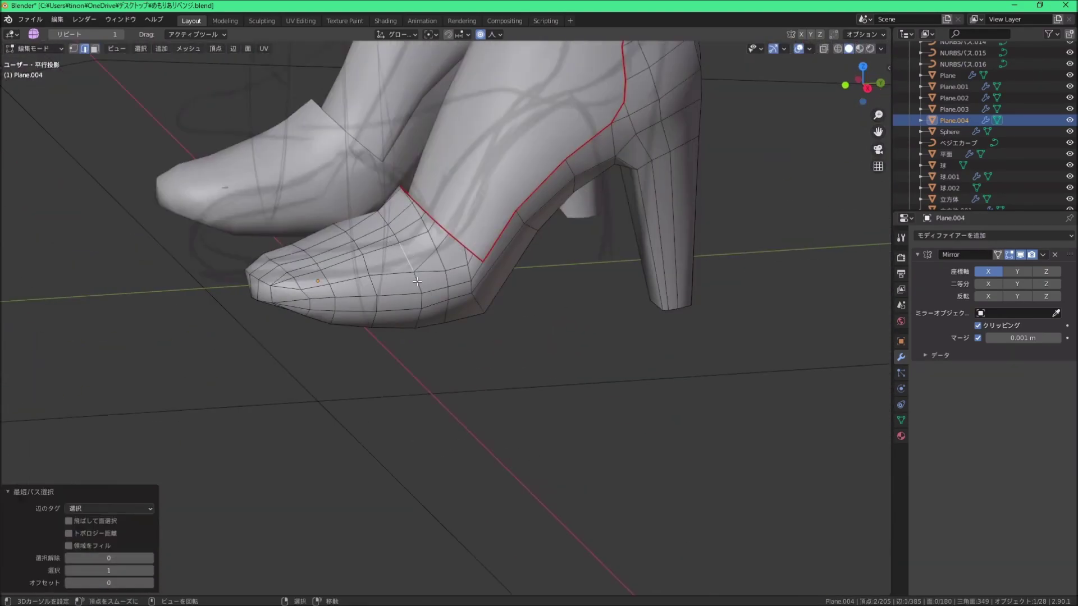
Step: Select the toe faces and enlarge them slightly, by about 1.149
key(2)
ctrl+click(479, 356)
scroll(219, 254, up, 3)
scroll(219, 254, down, 4)
key(3)
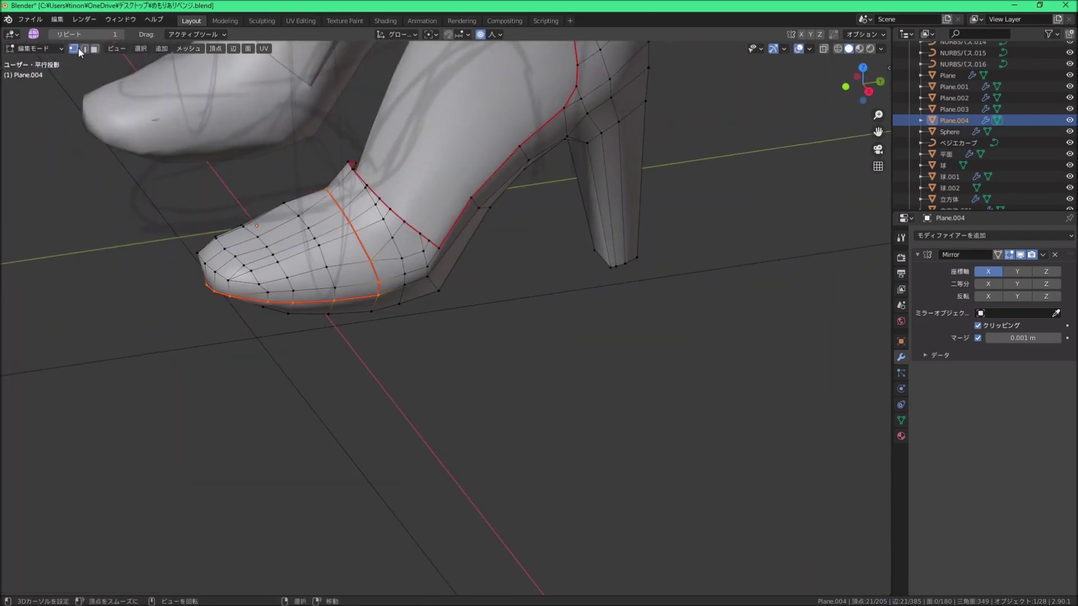
key(l)
click(480, 35)
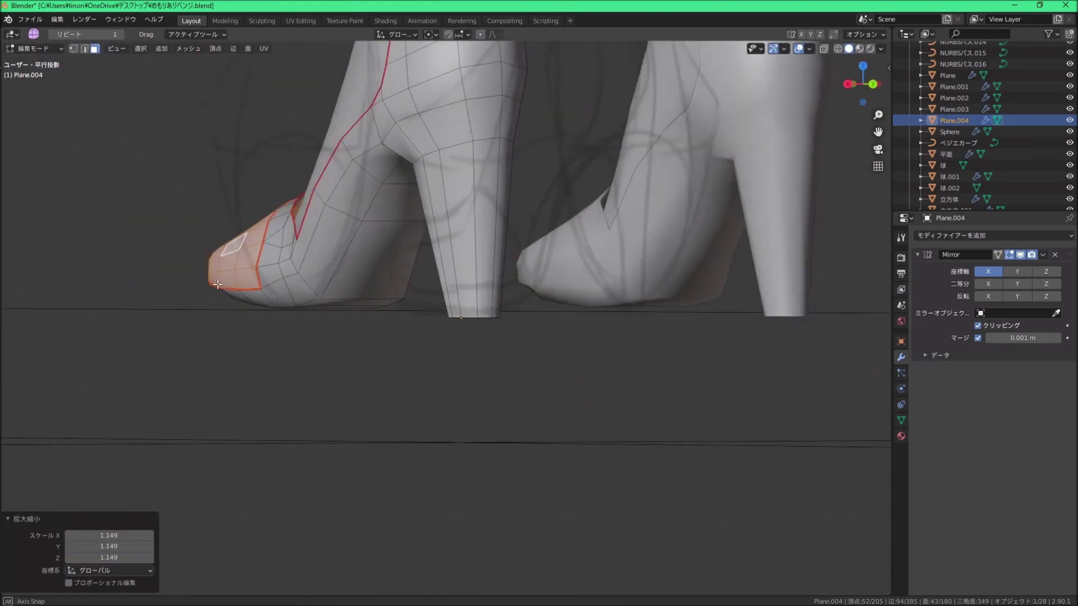
mouse_move(428, 298)
middle_down()
mouse_move(445, 224)
mouse_move(376, 243)
mouse_move(393, 213)
mouse_move(382, 235)
middle_up()
Step: Turn on proportional editing and soft-move the vertex path under the toe
key(2)
scroll(224, 229, up, 4)
click(225, 229)
scroll(225, 229, down, 5)
mouse_move(224, 229)
middle_down()
mouse_move(445, 310)
mouse_move(393, 337)
mouse_move(378, 378)
mouse_move(393, 336)
middle_up()
key(1)
key(o)
ctrl+click(398, 324)
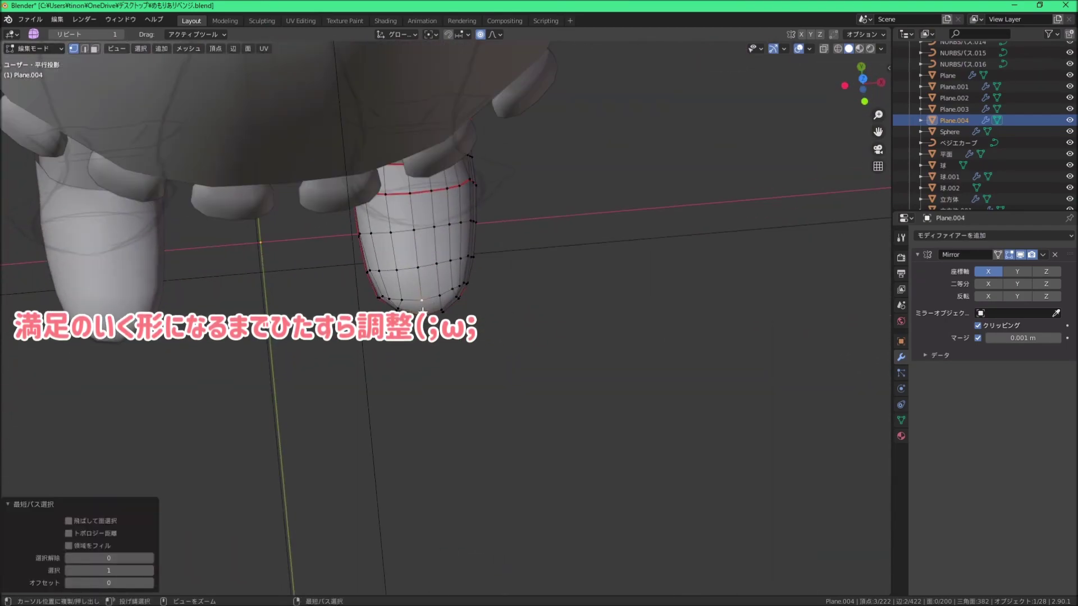
key(g)
click(408, 332)
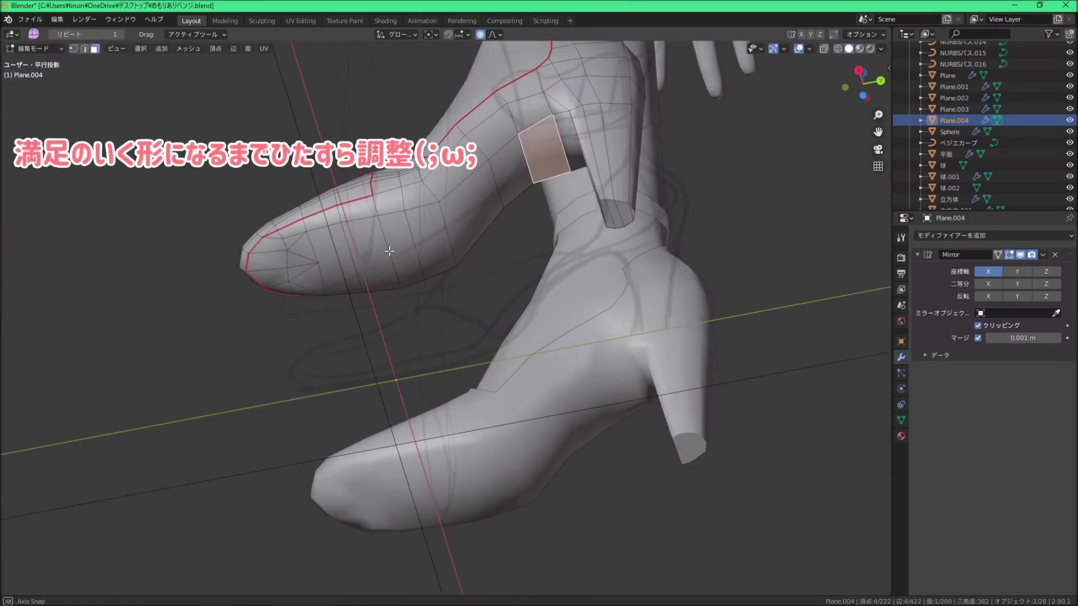
mouse_move(408, 332)
middle_down()
mouse_move(328, 255)
mouse_move(337, 269)
middle_up()
Step: Slide a toe vertex along its edge and select the face strip along the sole
key(1)
key(g)
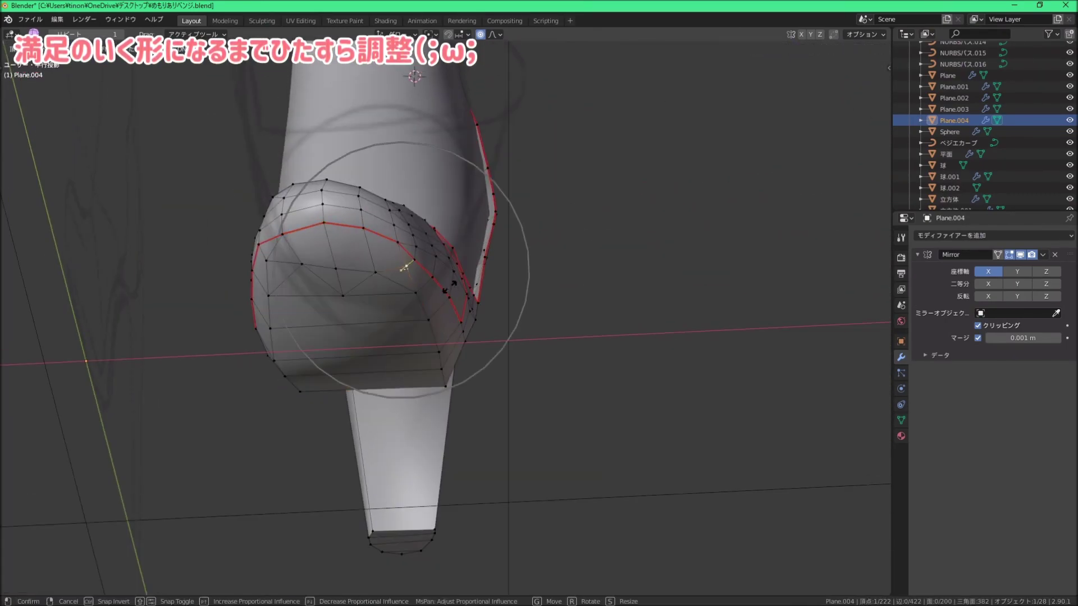
key(Escape)
click(262, 256)
key(g)
key(g)
click(278, 273)
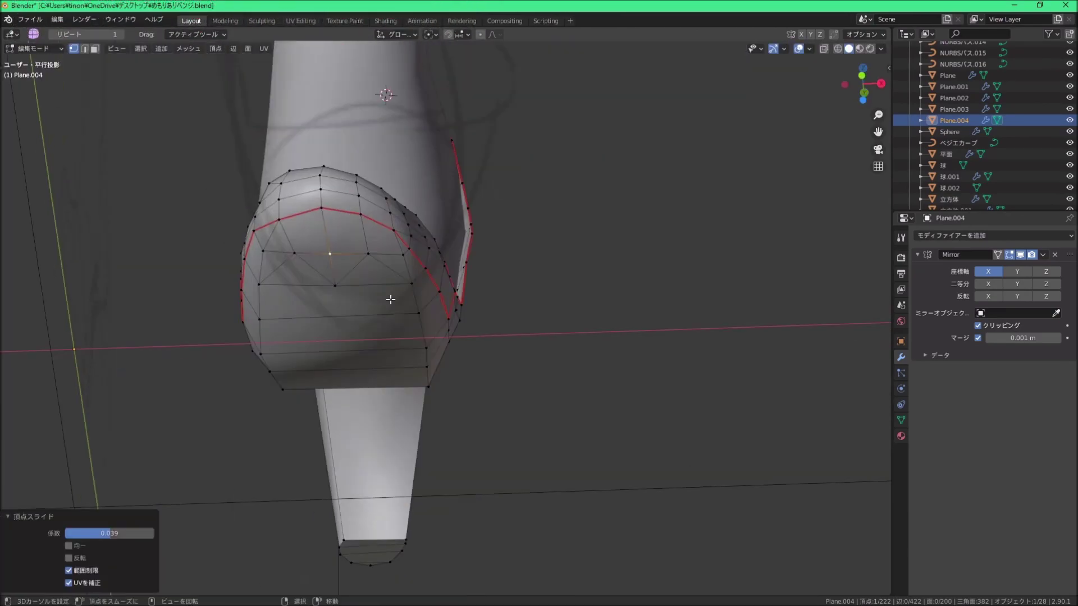
middle_drag(392, 298, 204, 296)
ctrl+click(204, 295)
key(g)
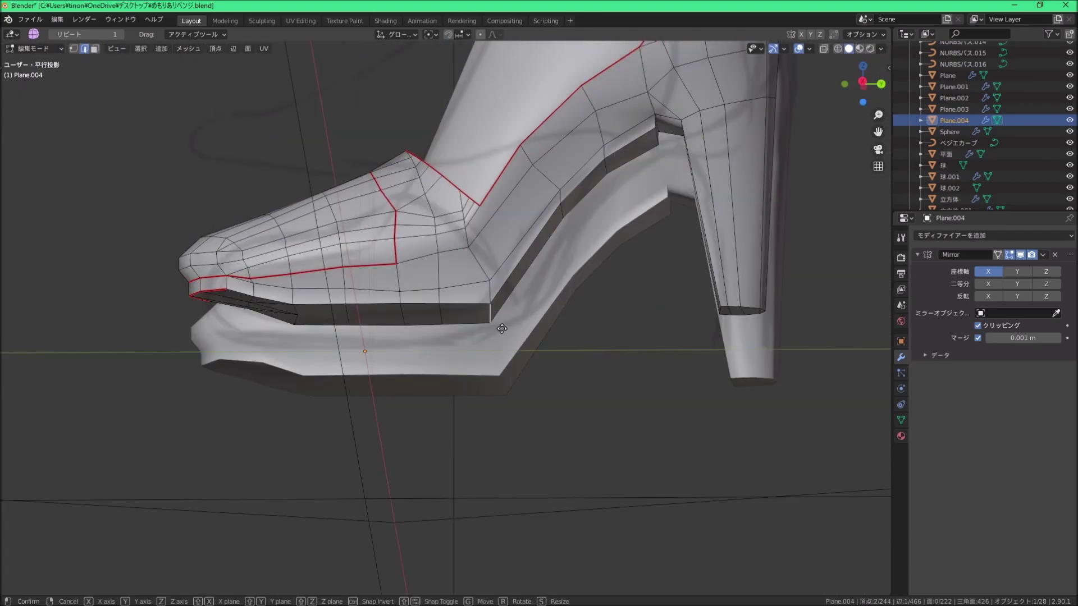
Step: Move the sole strip straight down along Z
key(g)
key(z)
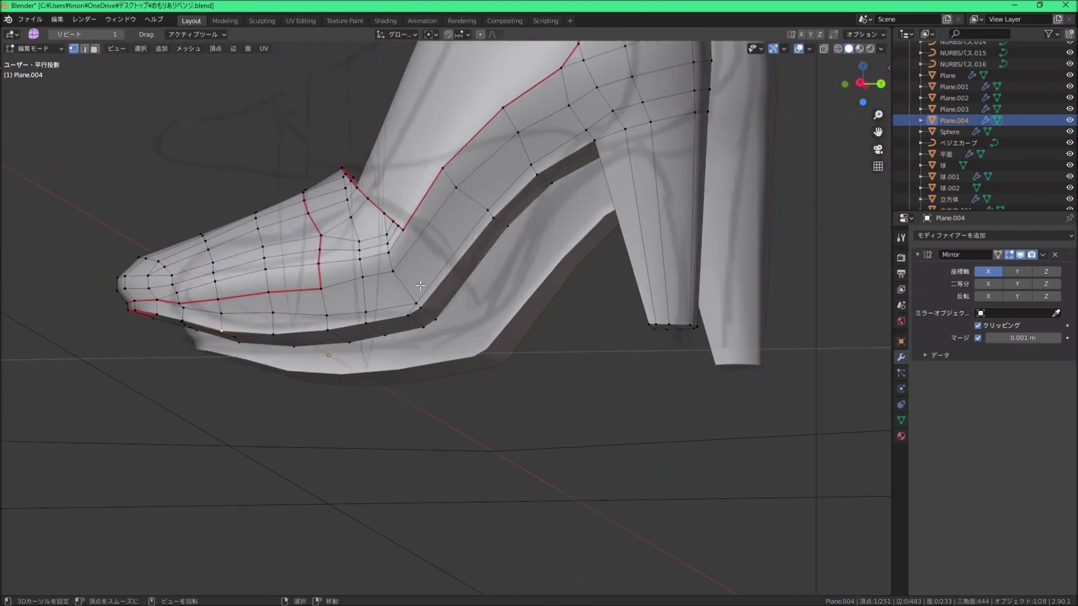
scroll(420, 286, up, 6)
Step: Dissolve the extra faces near the heel and slide a vertex along its edge
right_click(408, 326)
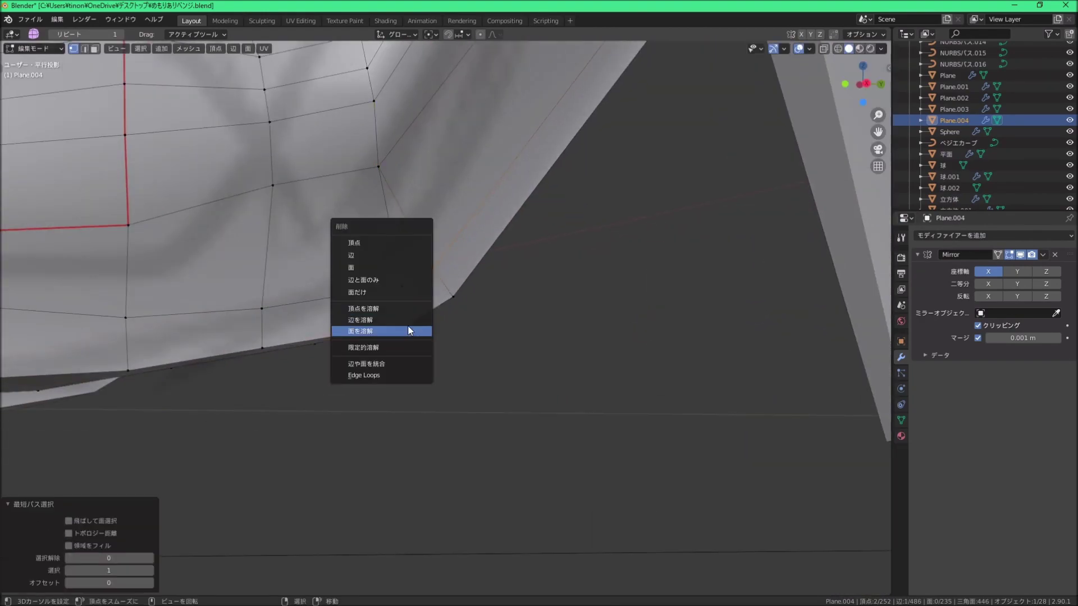
right_click(424, 301)
click(423, 301)
click(460, 287)
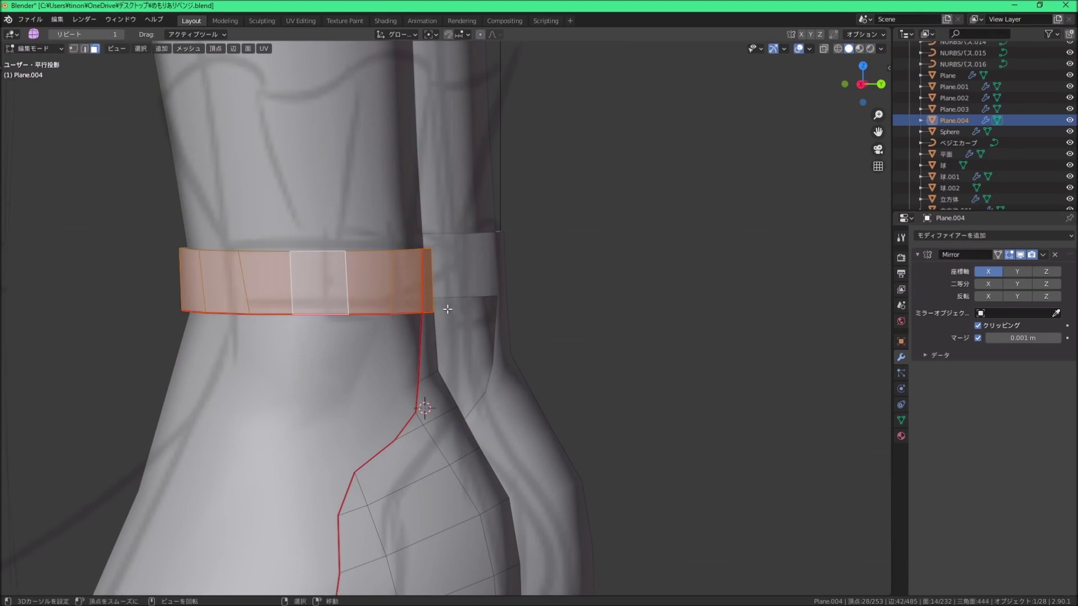
Step: Duplicate two ankle-band faces into a buckle piece, push it outward and resize it
mouse_move(448, 309)
middle_down()
mouse_move(403, 298)
mouse_move(447, 304)
mouse_move(397, 240)
mouse_move(459, 295)
mouse_move(489, 289)
mouse_move(478, 287)
middle_up()
click(400, 292)
shift+click(403, 298)
scroll(446, 304, down, 5)
scroll(428, 294, up, 3)
scroll(410, 250, up, 4)
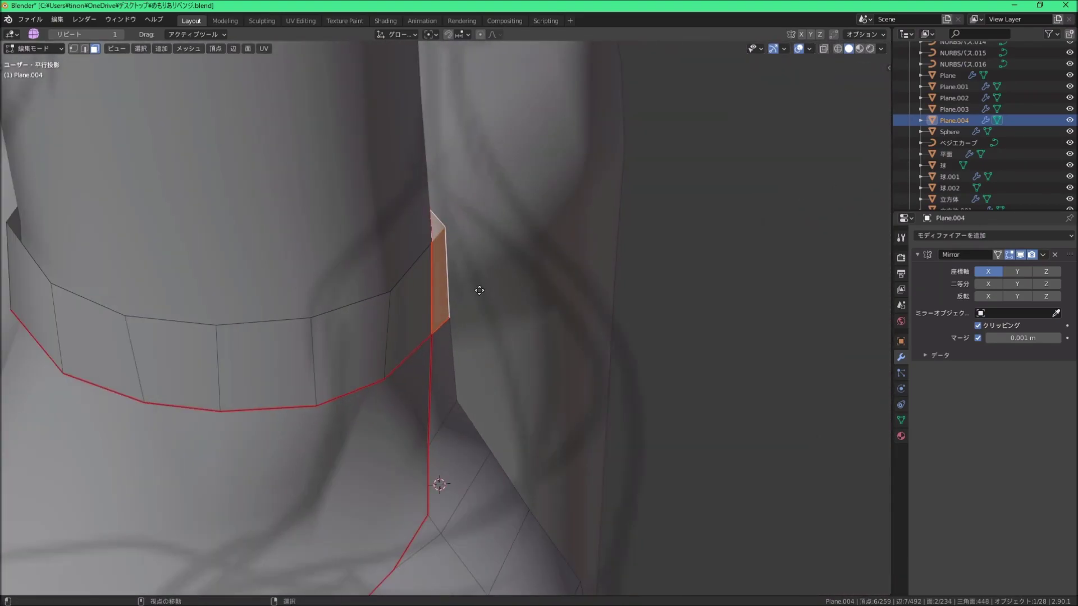
click(489, 291)
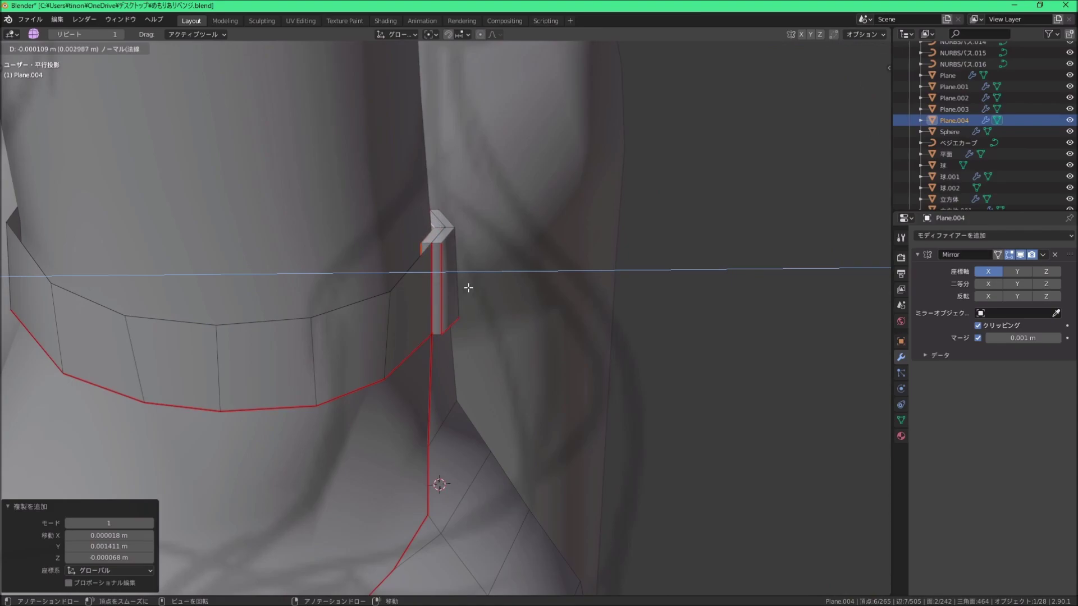
click(468, 287)
middle_drag(468, 287, 499, 257)
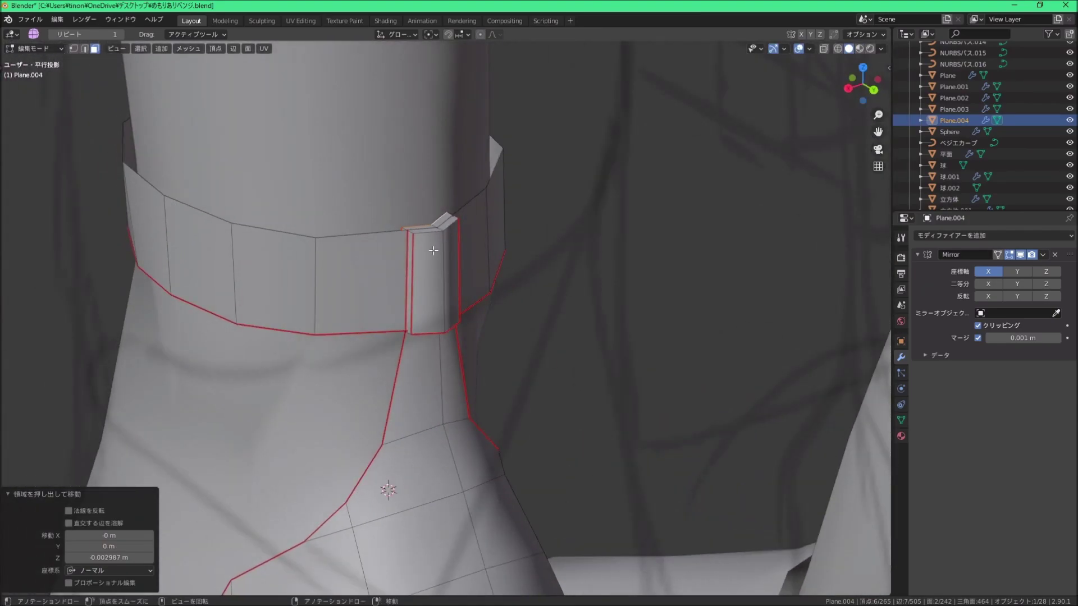
click(565, 247)
middle_drag(565, 247, 508, 239)
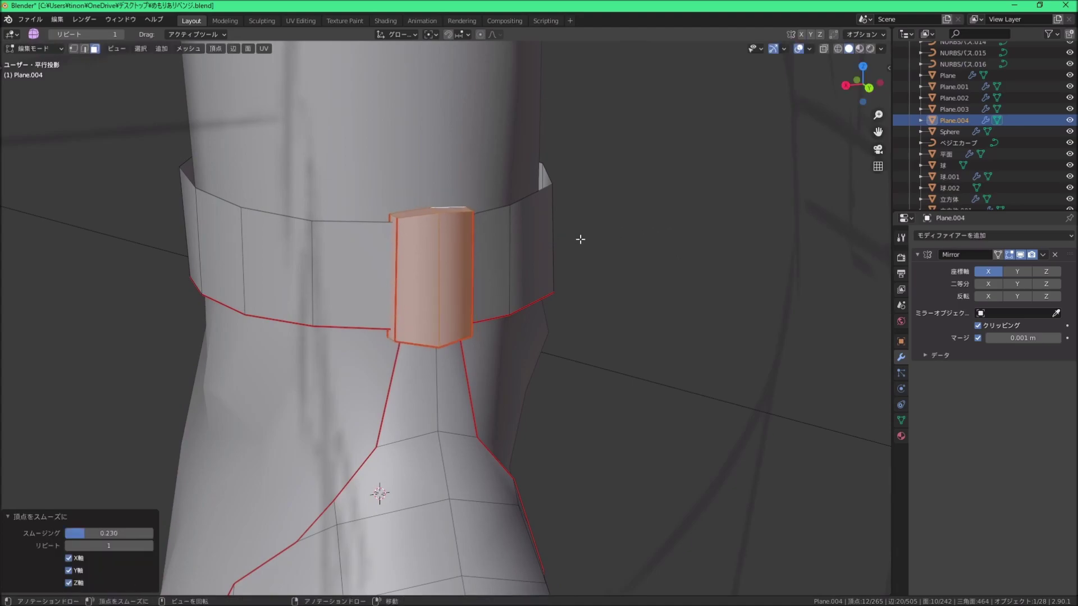
click(561, 241)
middle_drag(562, 241, 479, 265)
Step: Bevel the buckle piece's edges to a 0.000673 m single-segment chamfer and inspect both straps
key(l)
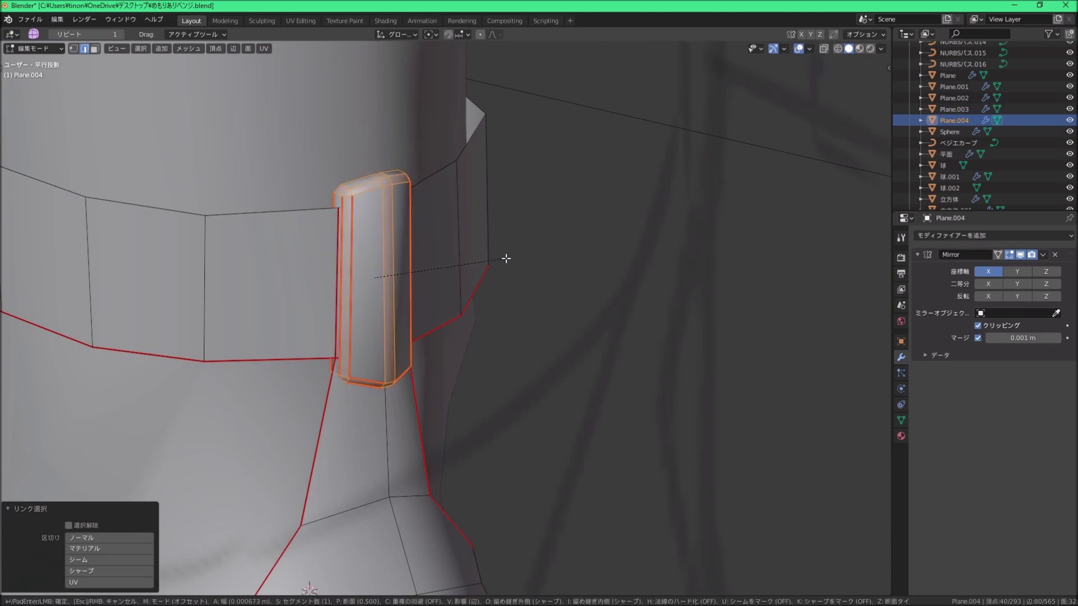
click(505, 259)
mouse_move(503, 258)
middle_down()
mouse_move(435, 277)
mouse_move(440, 255)
mouse_move(433, 279)
mouse_move(412, 250)
middle_up()
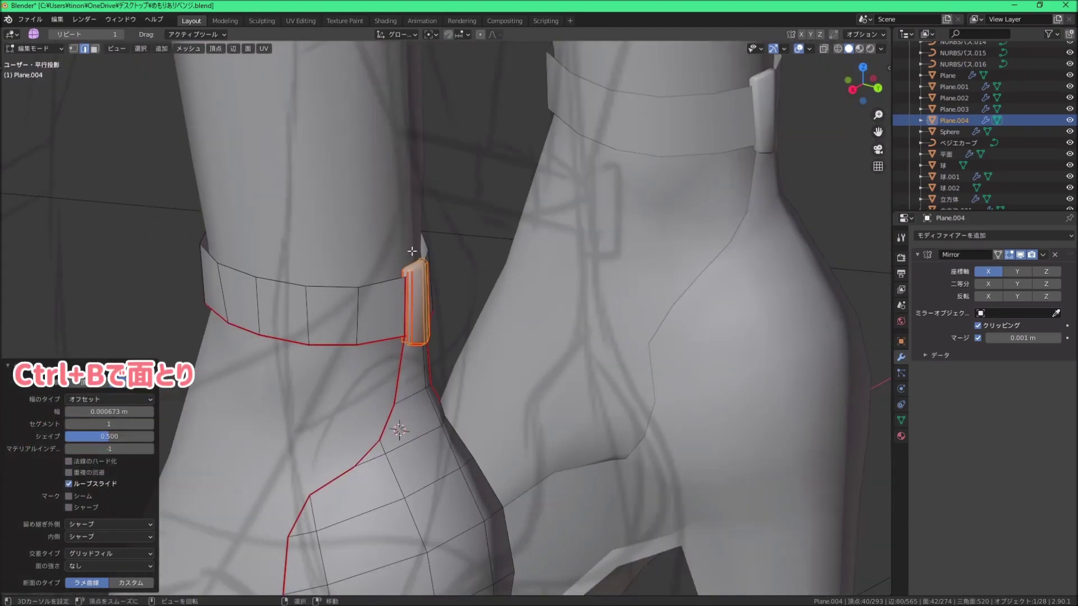
key(alt+a)
scroll(412, 251, down, 5)
scroll(434, 308, up, 4)
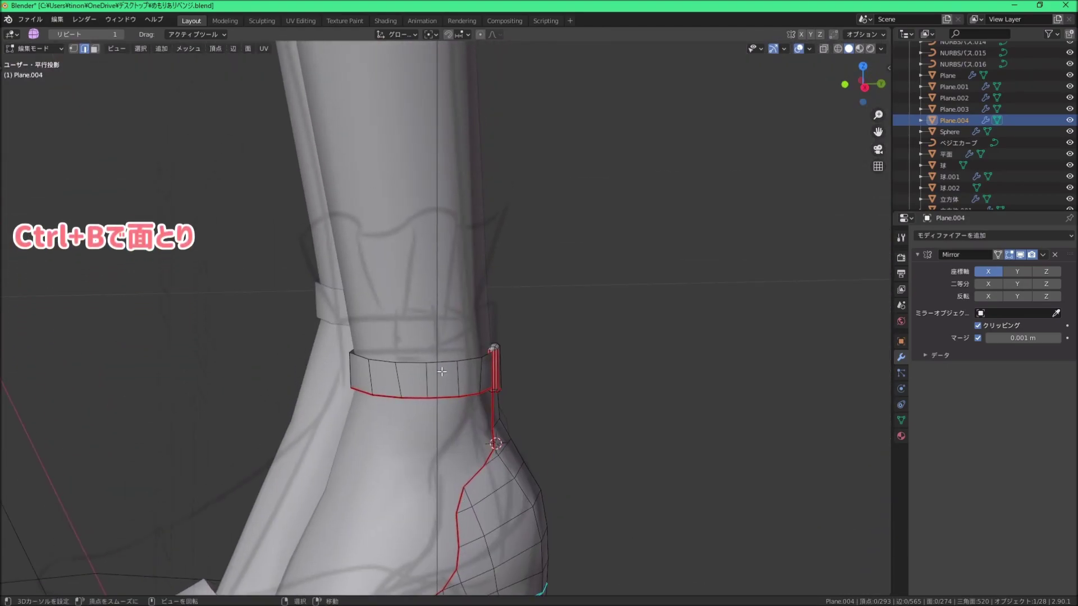
middle_drag(466, 371, 395, 375)
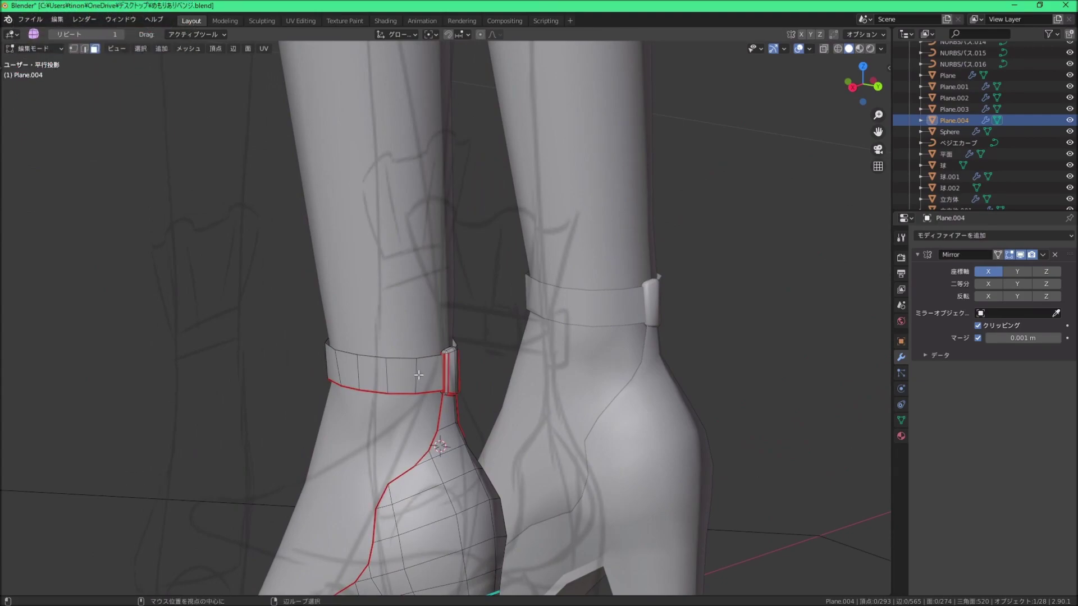
scroll(487, 366, down, 4)
mouse_move(487, 366)
middle_down()
mouse_move(508, 356)
mouse_move(462, 364)
mouse_move(493, 363)
middle_up()
scroll(508, 356, down, 3)
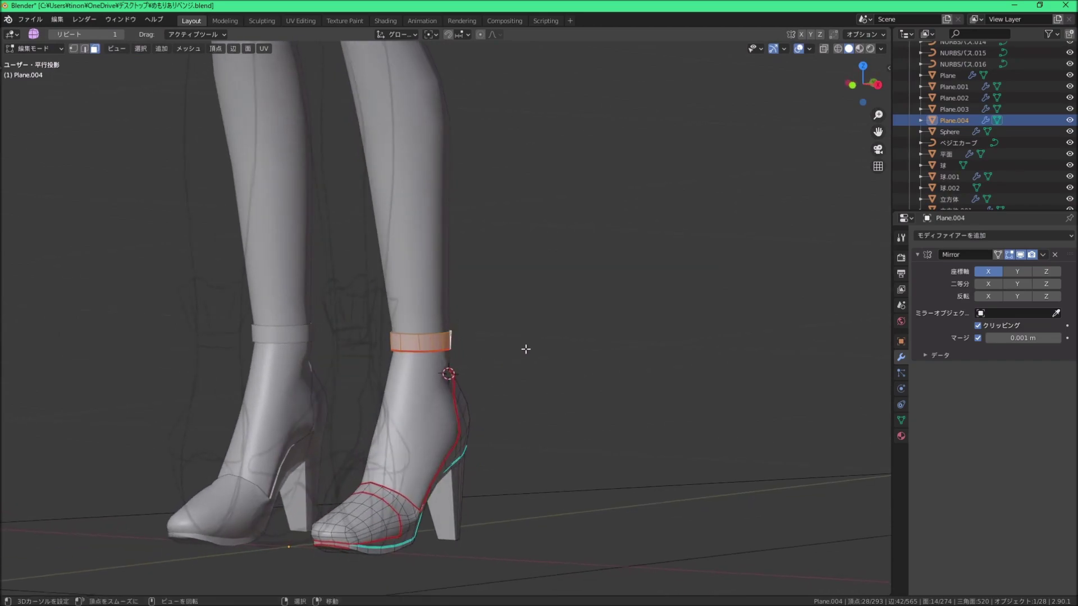
Step: Extrude the strap's duplicated top rim upward and widen it into a flare
right_click(528, 347)
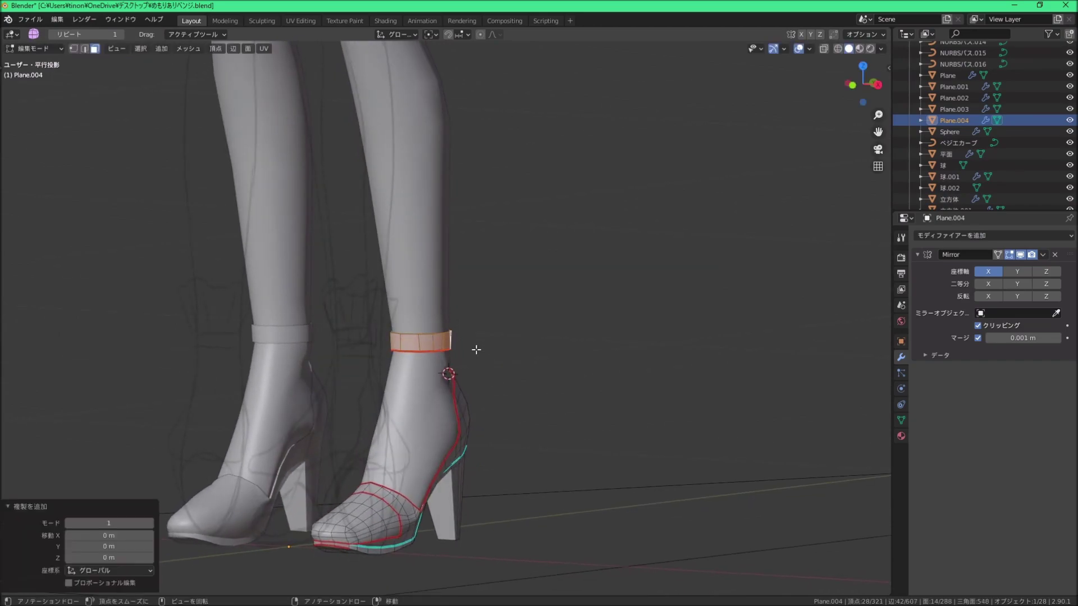
scroll(477, 350, up, 6)
shift+scroll(464, 346, down, 2)
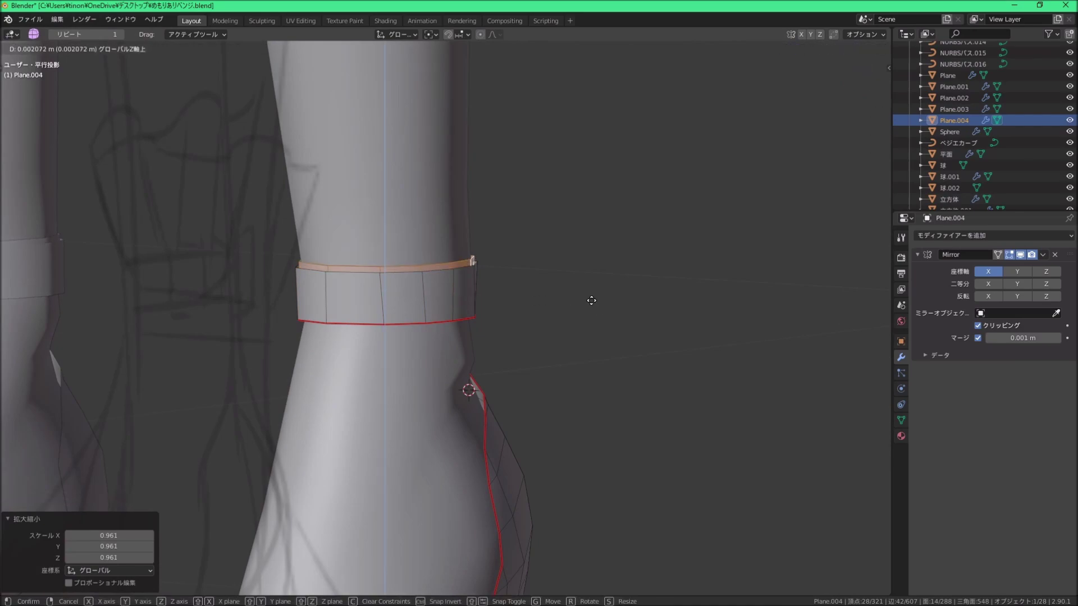
middle_drag(555, 290, 416, 251)
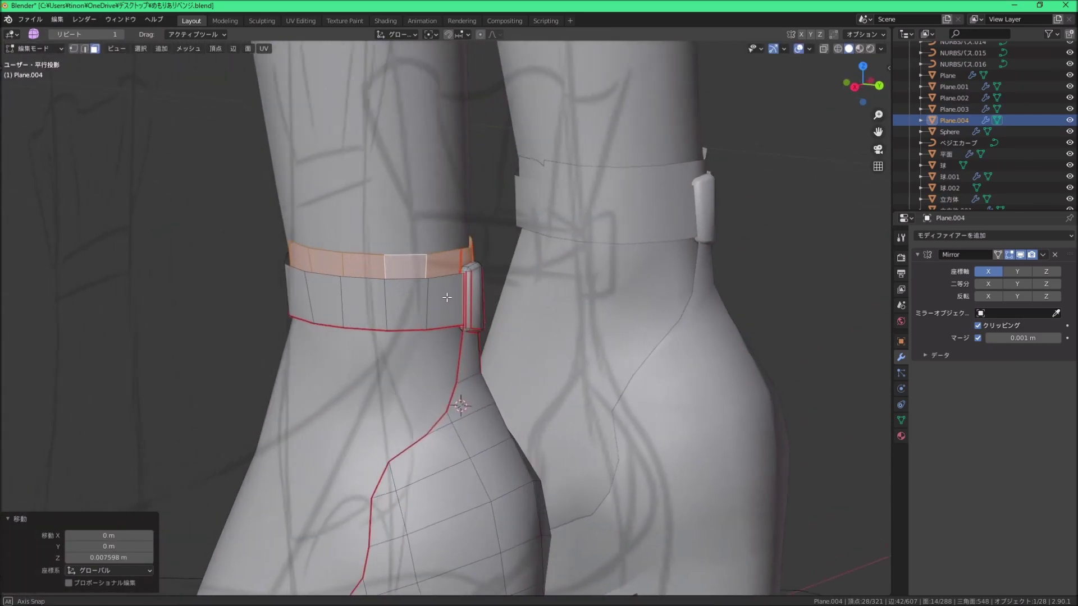
key(alt+a)
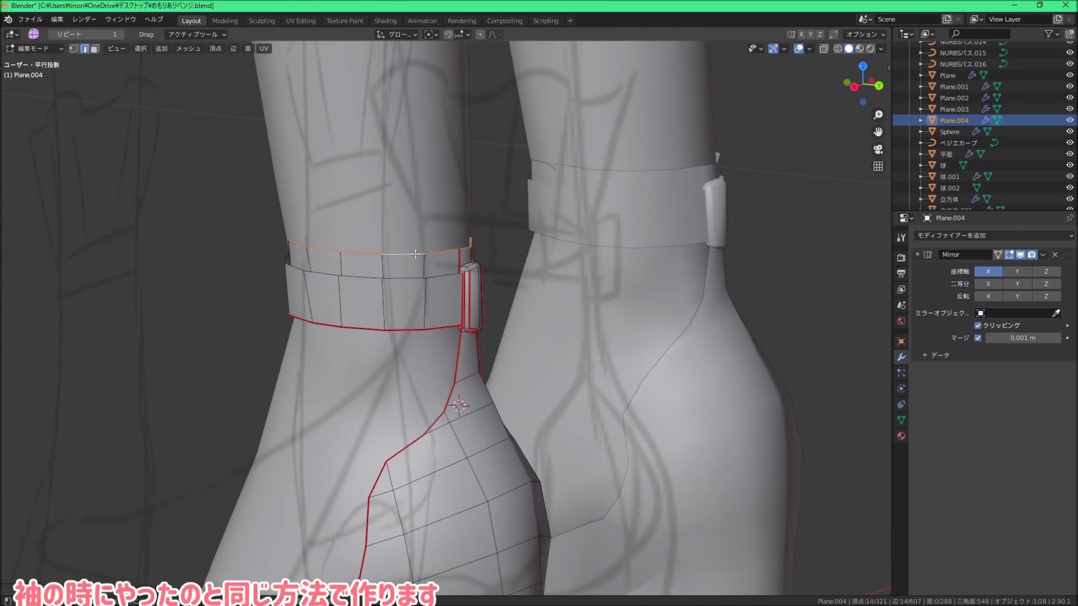
key(KP_1)
scroll(348, 197, down, 5)
scroll(348, 197, down, 4)
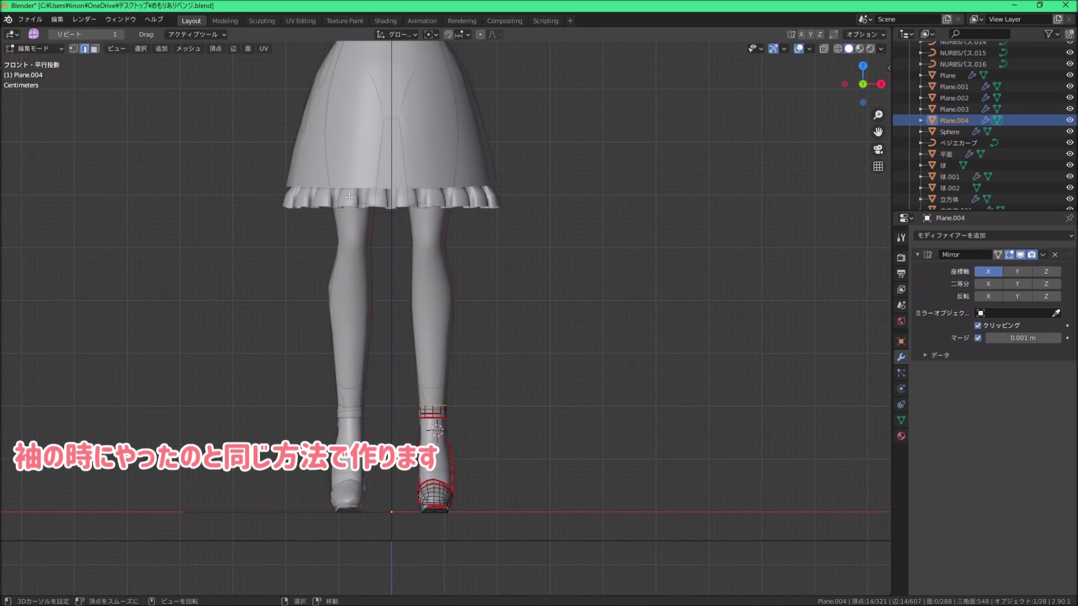
scroll(493, 385, up, 4)
scroll(505, 365, up, 2)
ctrl+scroll(490, 404, down, 3)
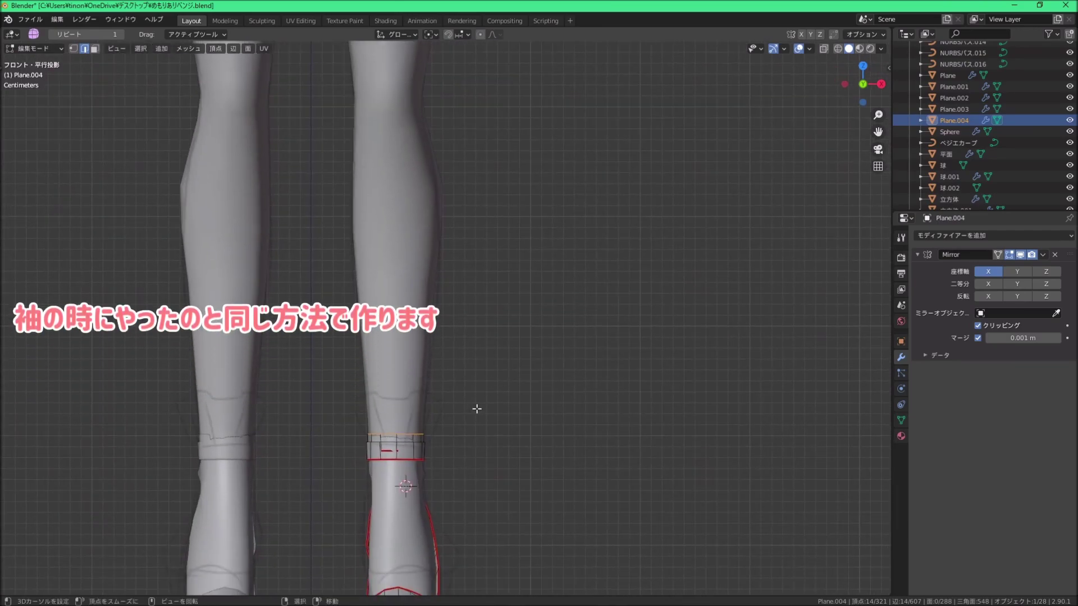
key(e)
click(481, 393)
key(s)
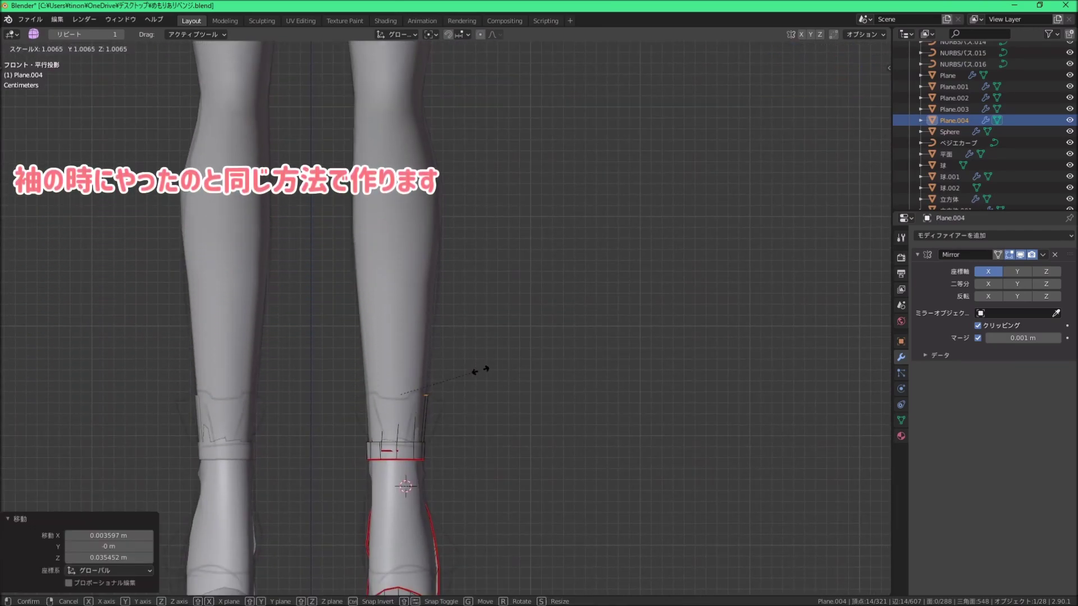
click(534, 365)
Step: Reposition and rescale the top rim to shape the tall cuff above the strap
key(g)
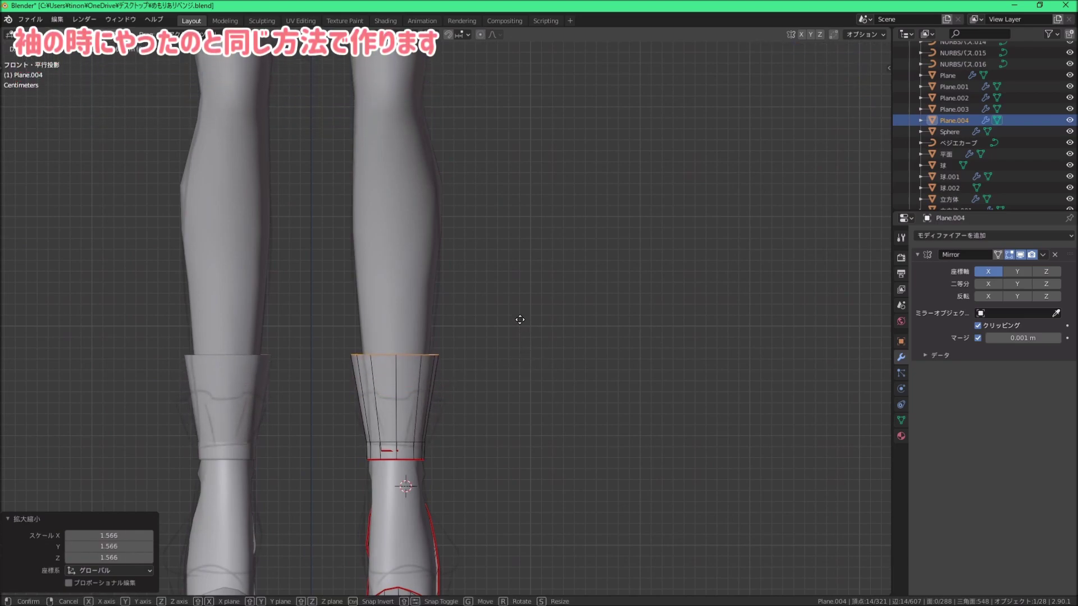
click(520, 319)
key(s)
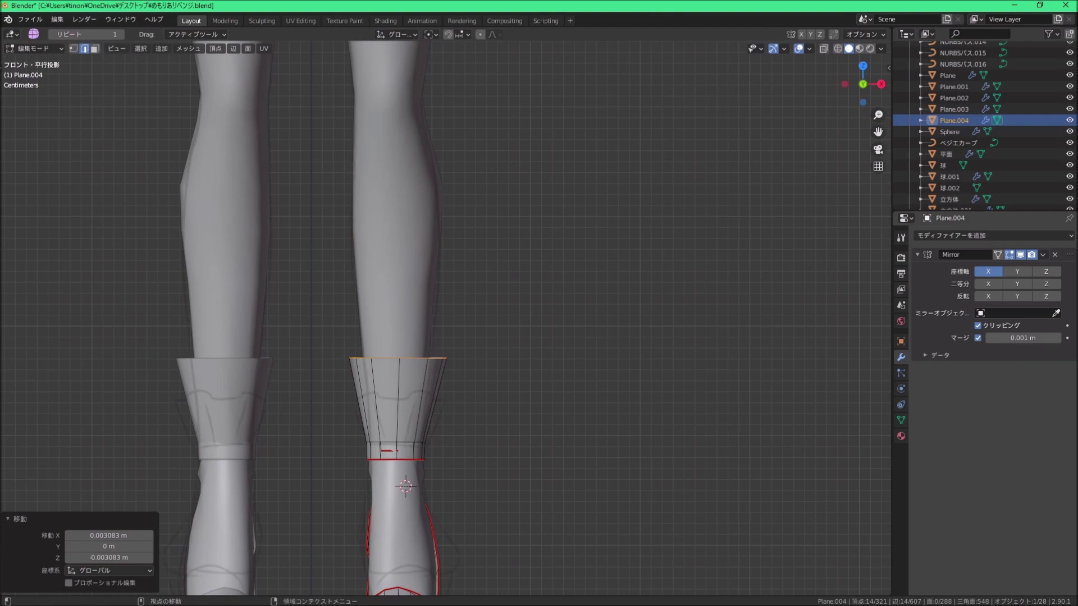
scroll(511, 309, down, 3)
scroll(471, 404, up, 2)
scroll(431, 306, down, 2)
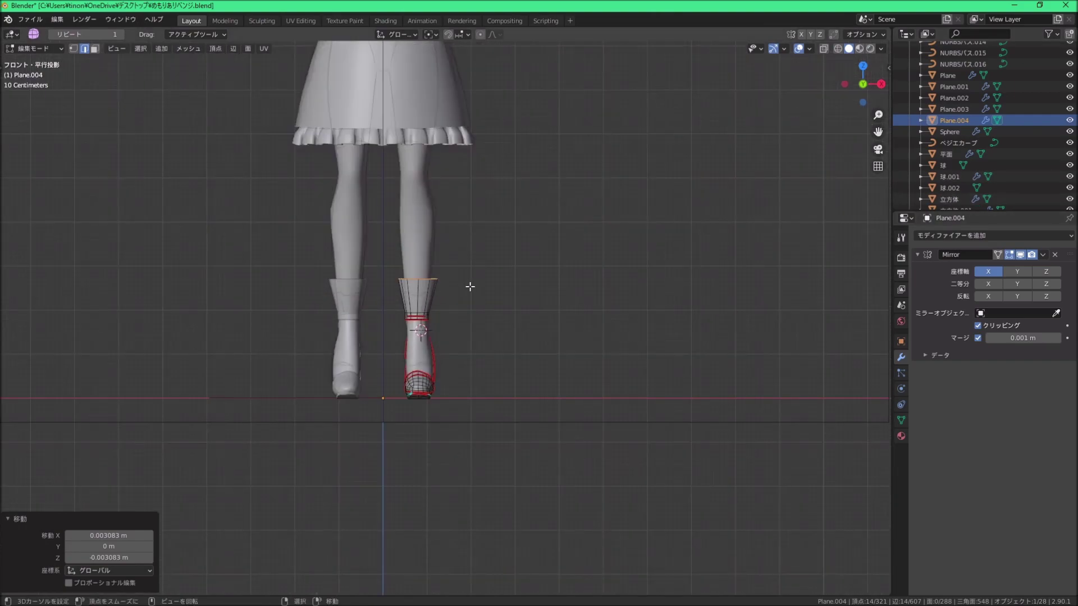
mouse_move(472, 284)
middle_down()
mouse_move(358, 279)
mouse_move(431, 285)
middle_up()
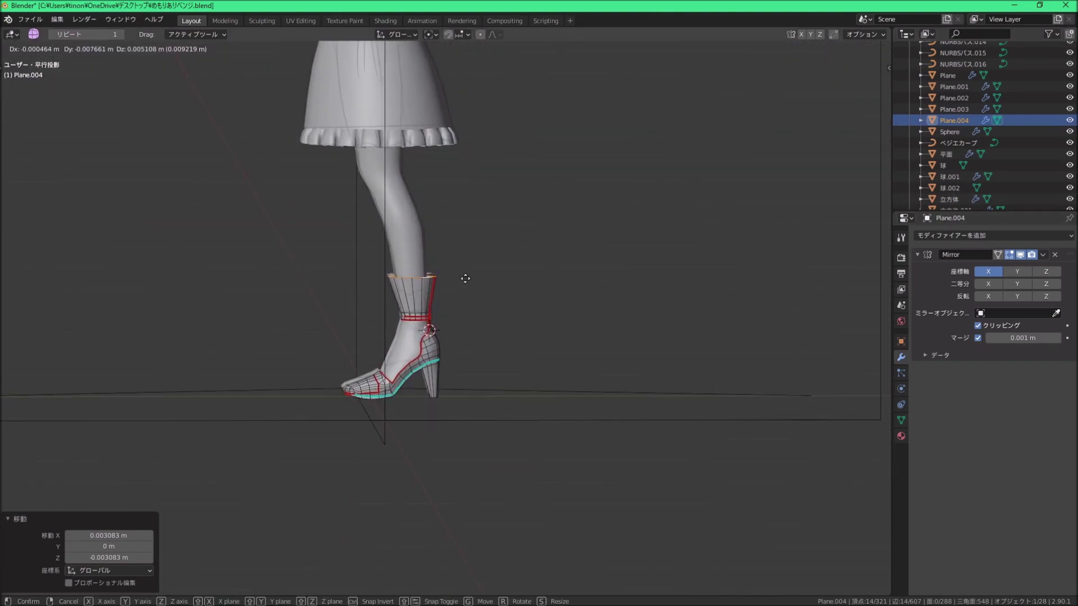
click(465, 279)
scroll(466, 279, down, 2)
scroll(449, 289, up, 2)
scroll(449, 288, up, 2)
scroll(454, 291, up, 2)
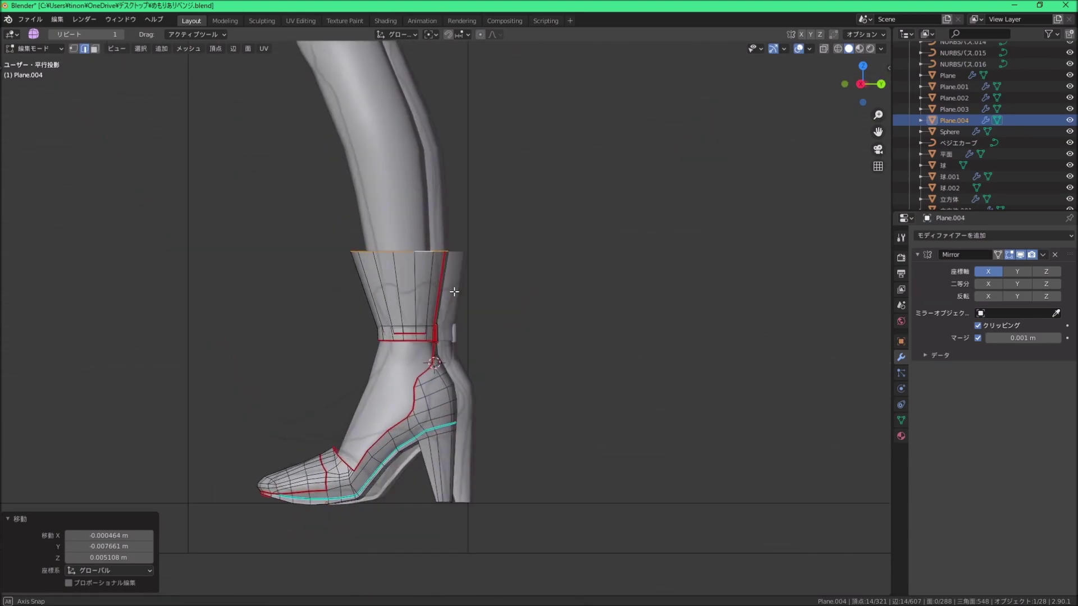
scroll(454, 292, down, 3)
scroll(459, 292, down, 2)
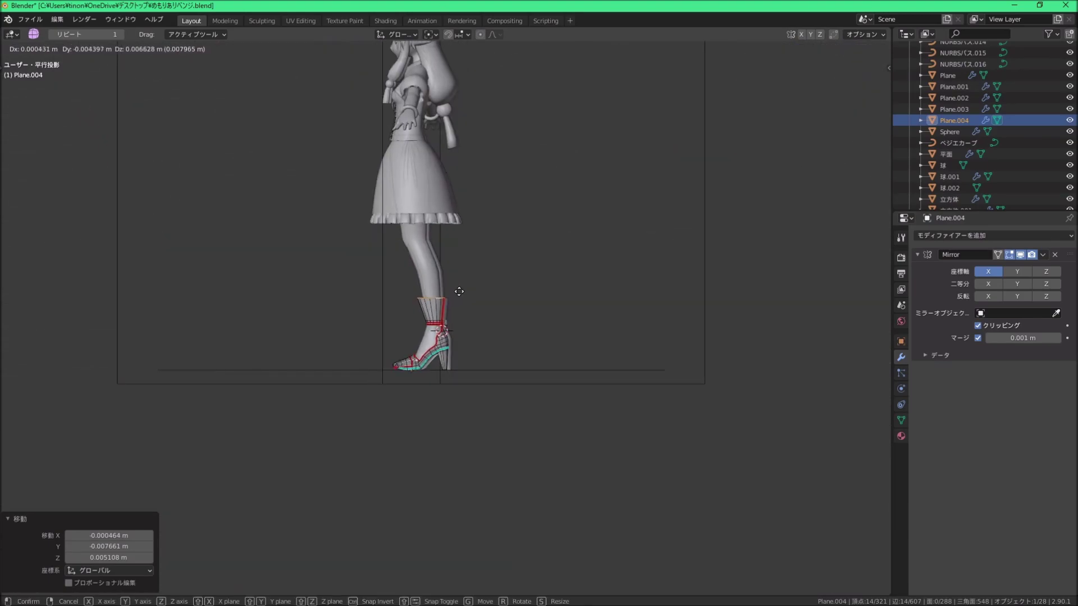
scroll(459, 289, up, 5)
scroll(456, 285, up, 2)
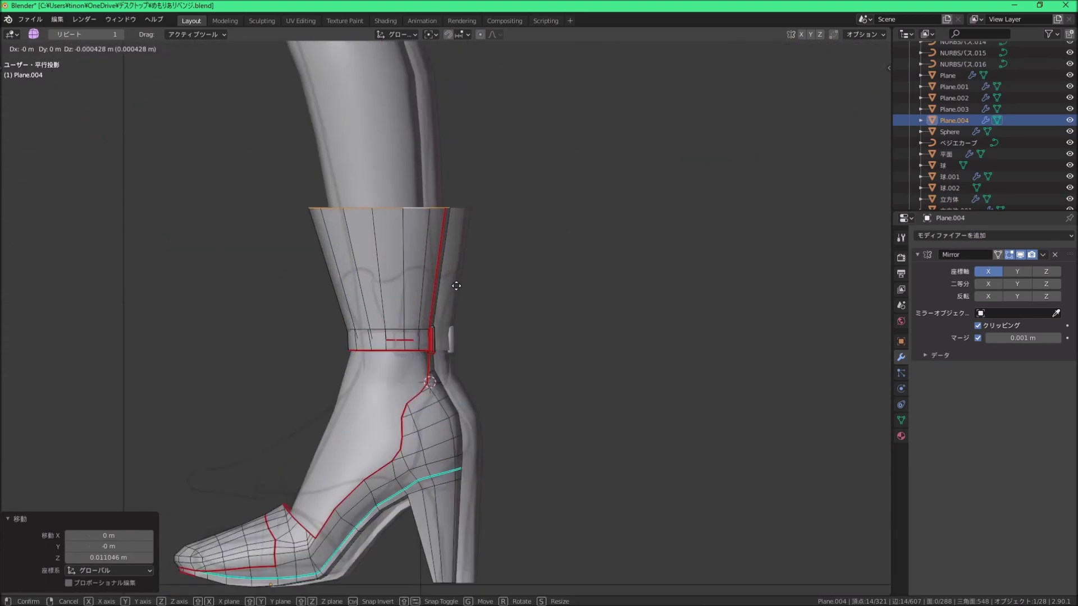
click(455, 293)
Step: Delete the back strip of cuff faces to open a narrow slit
middle_drag(455, 293, 412, 193)
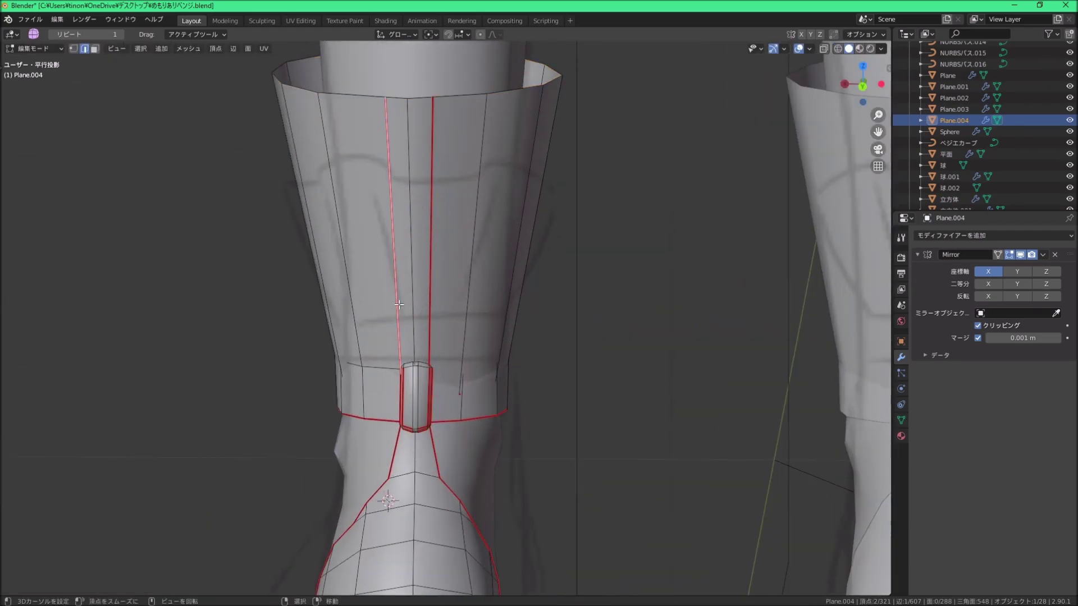
click(429, 250)
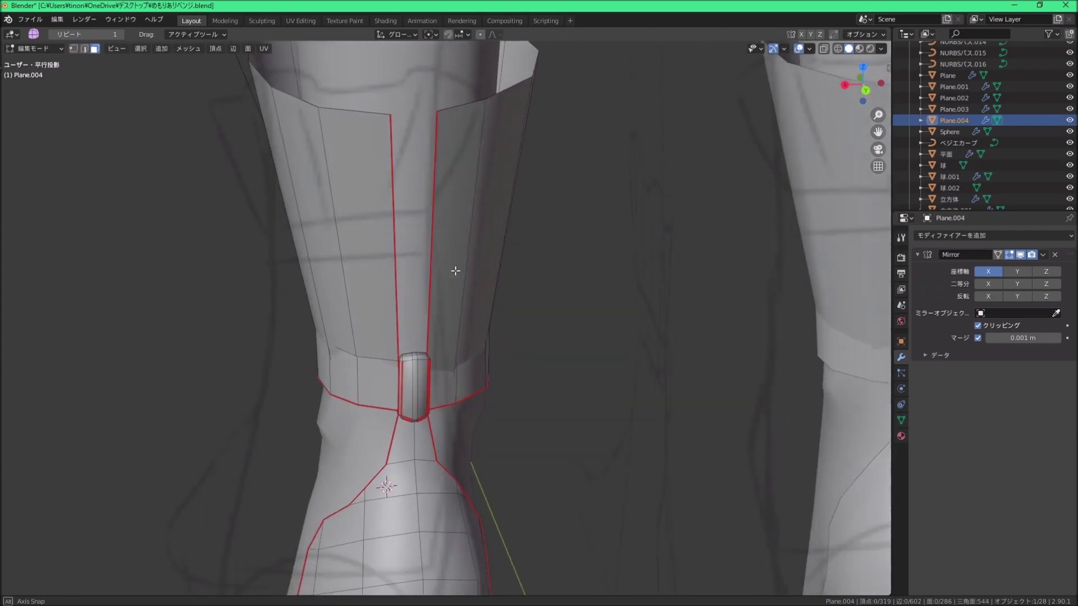
mouse_move(468, 276)
middle_down()
mouse_move(489, 305)
mouse_move(542, 284)
middle_up()
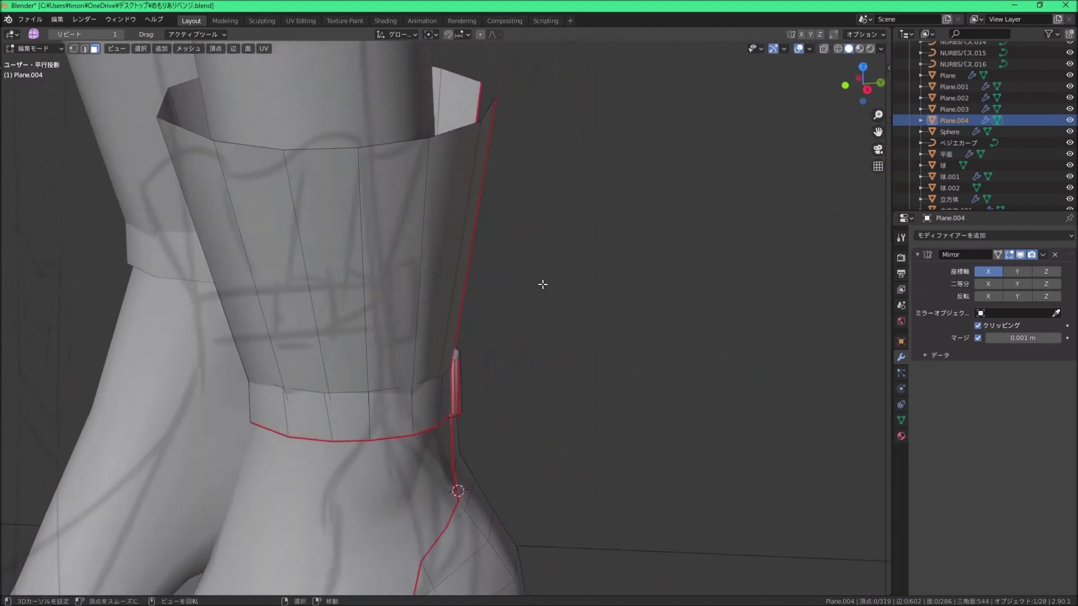
Step: Add an edge loop on the cuff and slide it down (-0.807) just above the strap
click(399, 301)
right_click(463, 299)
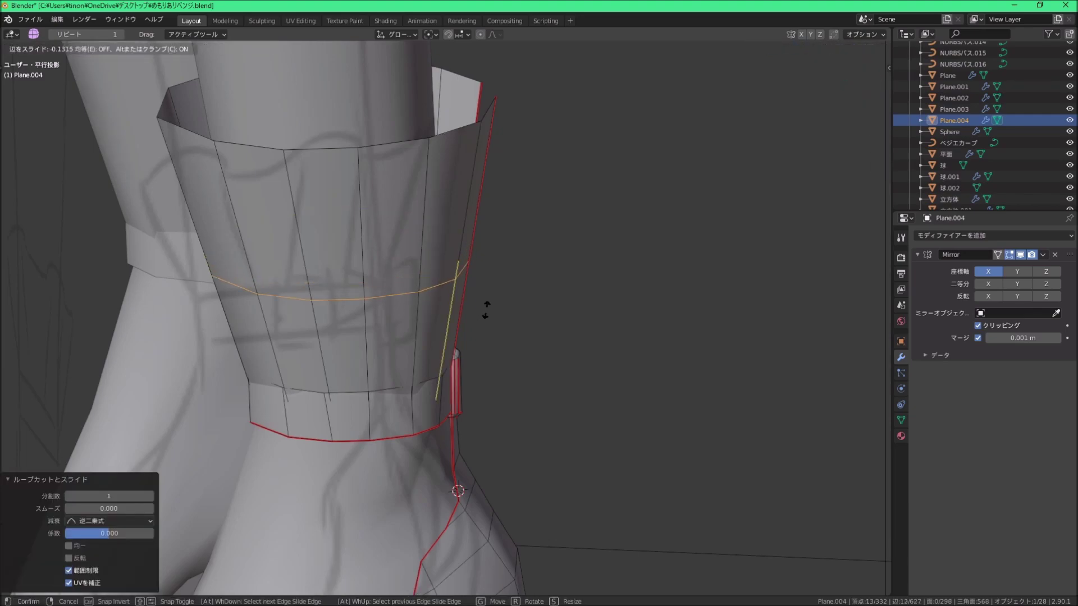
key(ctrl+z)
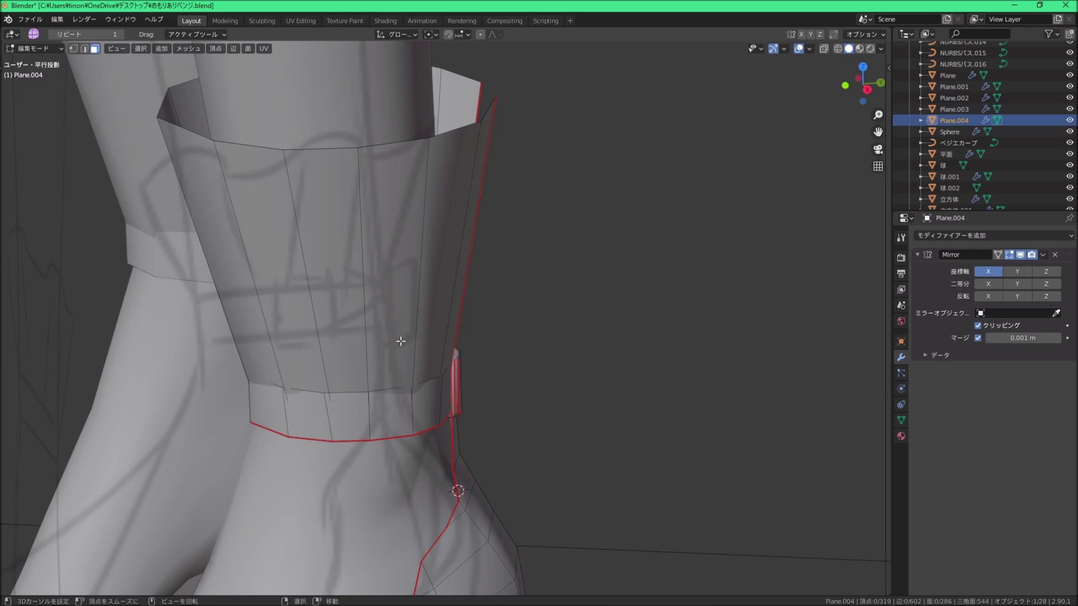
click(421, 282)
right_click(421, 281)
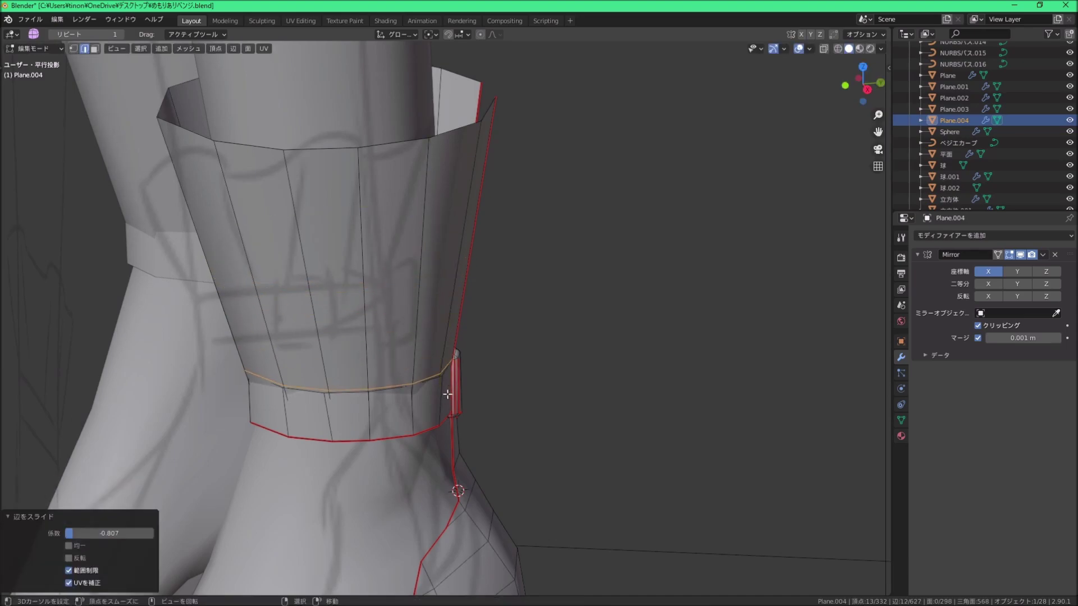
middle_drag(448, 394, 536, 379)
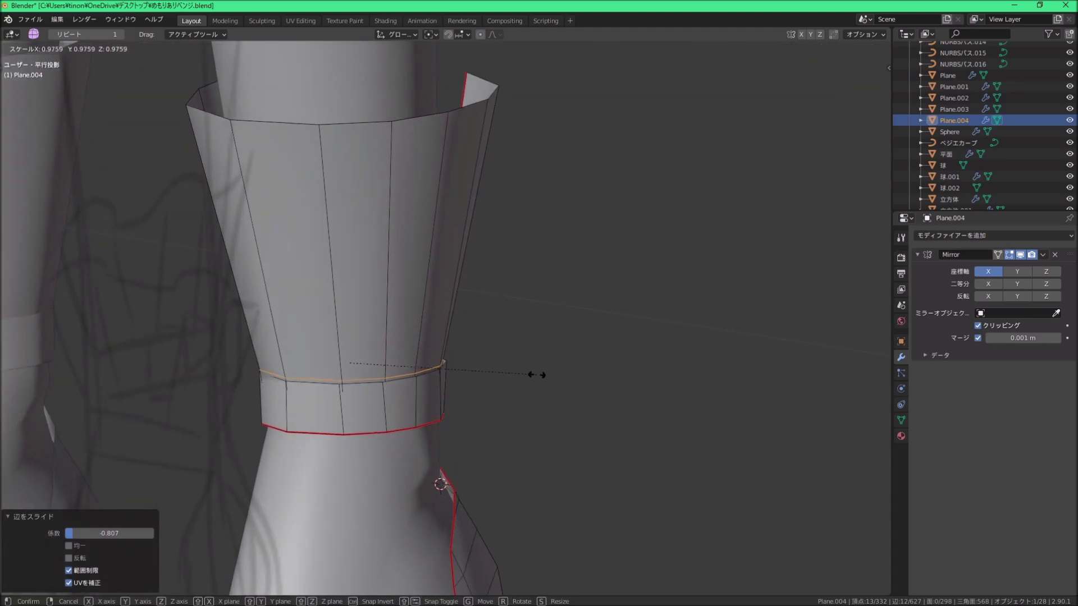
mouse_move(483, 421)
middle_down()
mouse_move(293, 366)
mouse_move(447, 322)
middle_up()
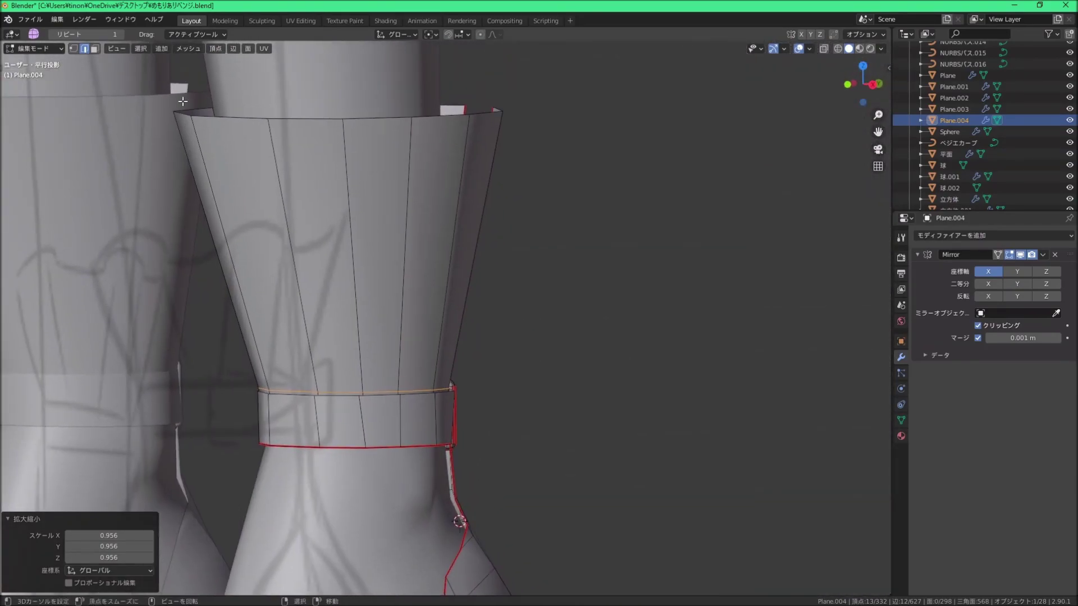
Step: Switch to face select mode and inspect the boot top from several angles
click(97, 52)
scroll(458, 229, down, 2)
scroll(459, 229, down, 10)
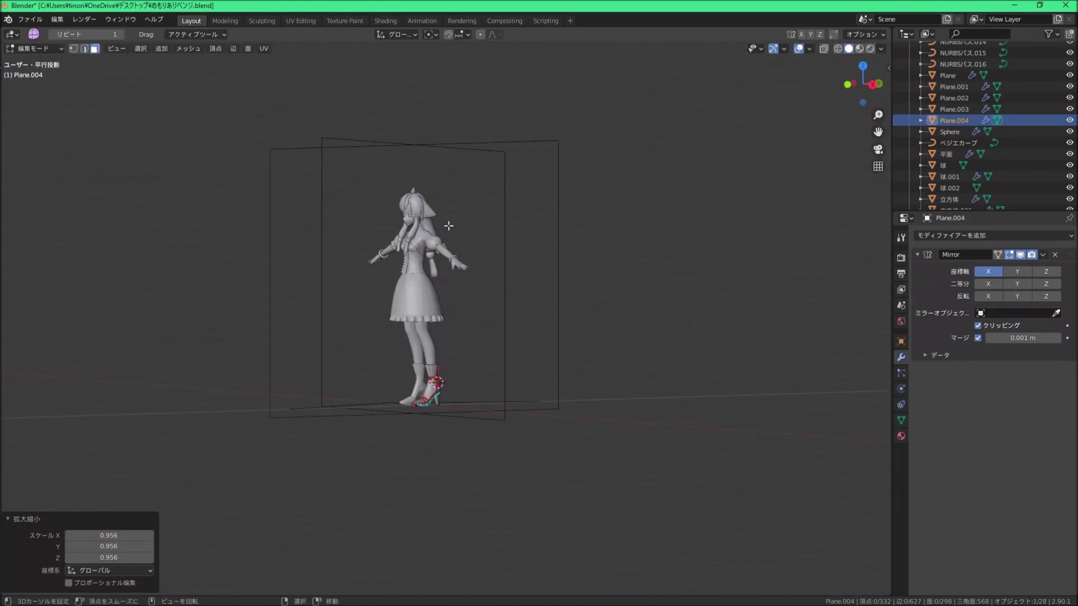
scroll(449, 226, up, 5)
scroll(449, 225, up, 4)
mouse_move(448, 226)
middle_down()
mouse_move(552, 135)
mouse_move(449, 224)
middle_up()
scroll(552, 135, down, 4)
scroll(376, 366, up, 4)
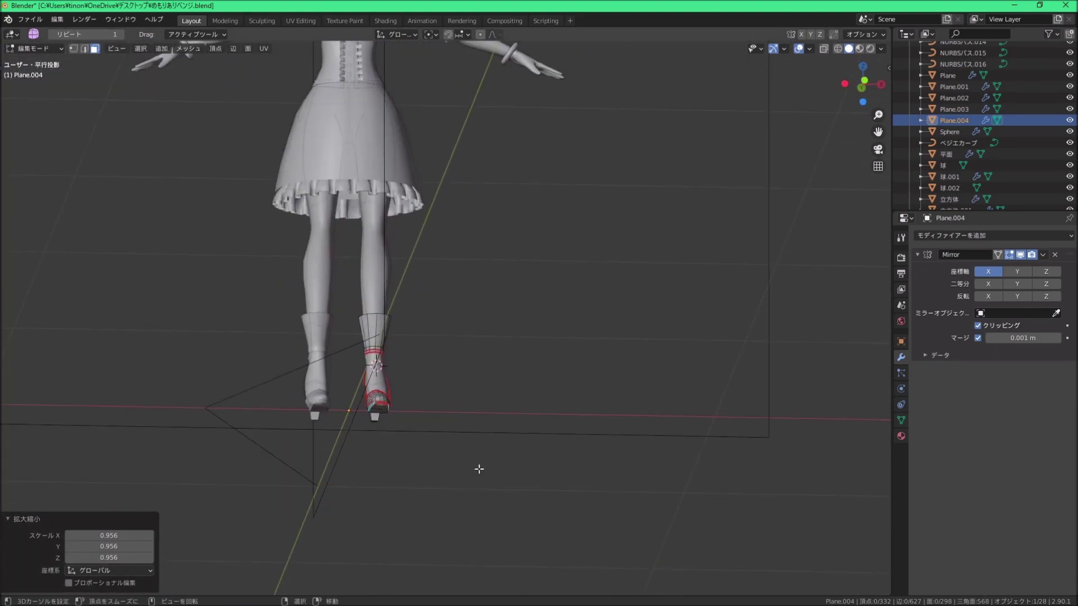
scroll(363, 380, up, 3)
scroll(500, 335, up, 3)
middle_drag(500, 335, 493, 450)
Step: Select the cuff's face ring and deselect every other face, leaving alternating panels
scroll(458, 317, up, 2)
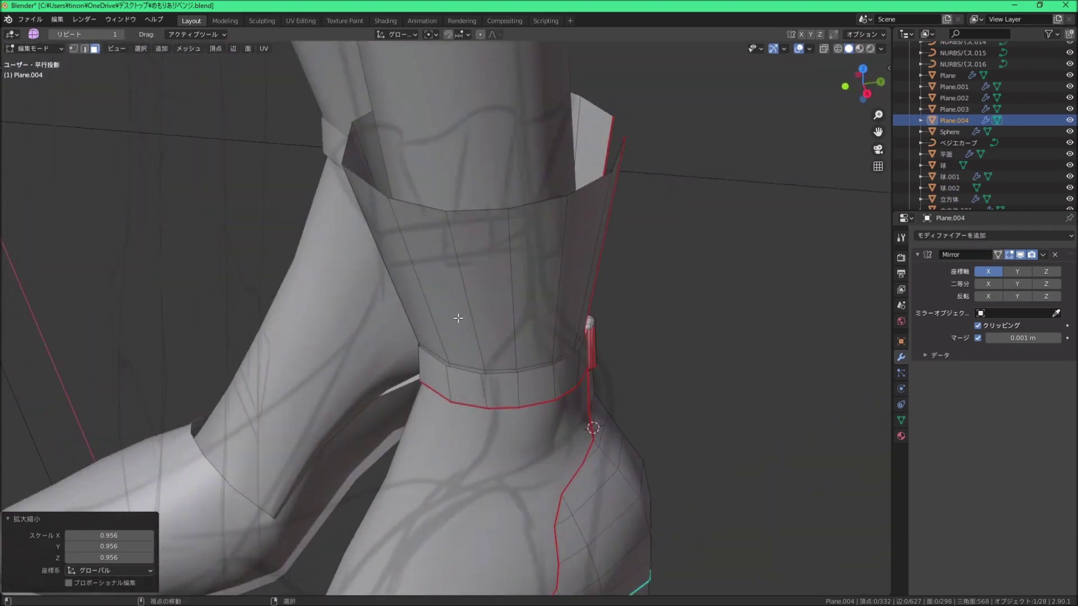
mouse_move(458, 317)
middle_down()
mouse_move(392, 344)
mouse_move(438, 304)
middle_up()
alt+click(471, 272)
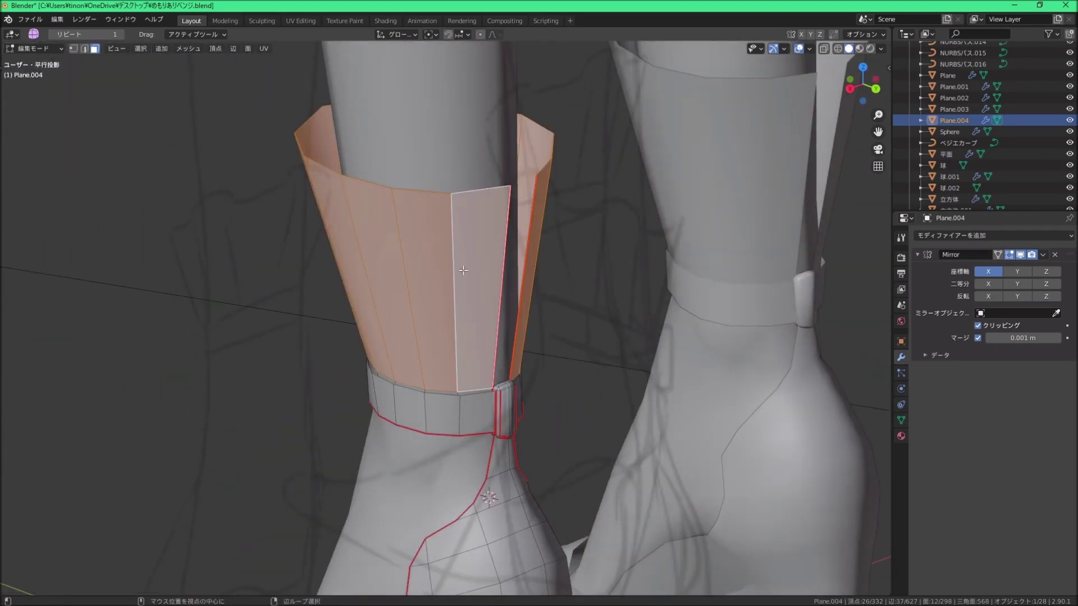
click(141, 49)
click(182, 143)
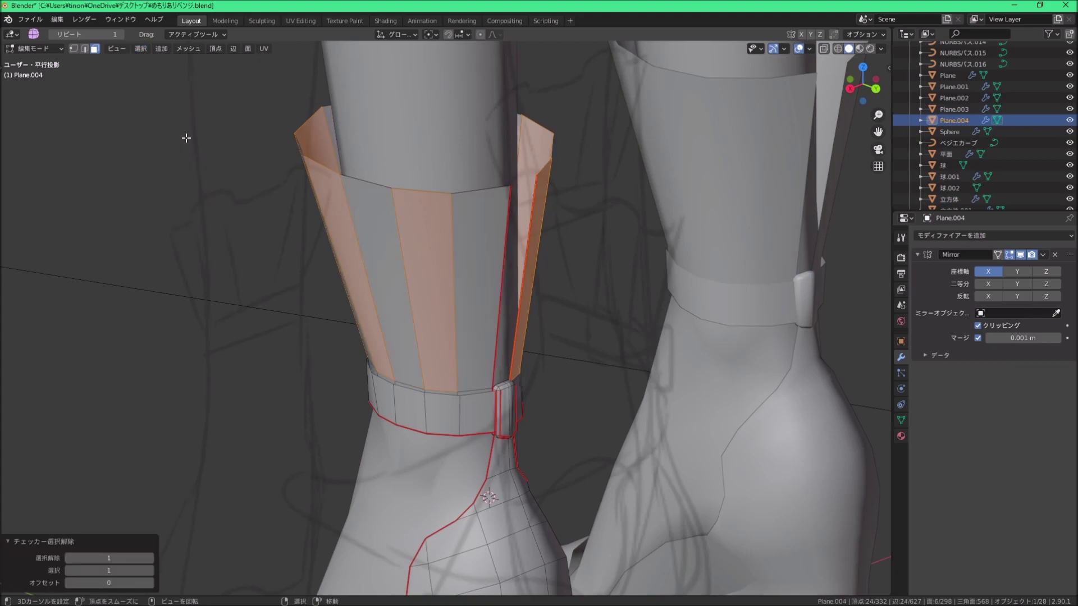
mouse_move(393, 252)
middle_down()
mouse_move(445, 293)
mouse_move(493, 272)
mouse_move(512, 241)
mouse_move(556, 236)
mouse_move(566, 254)
middle_up()
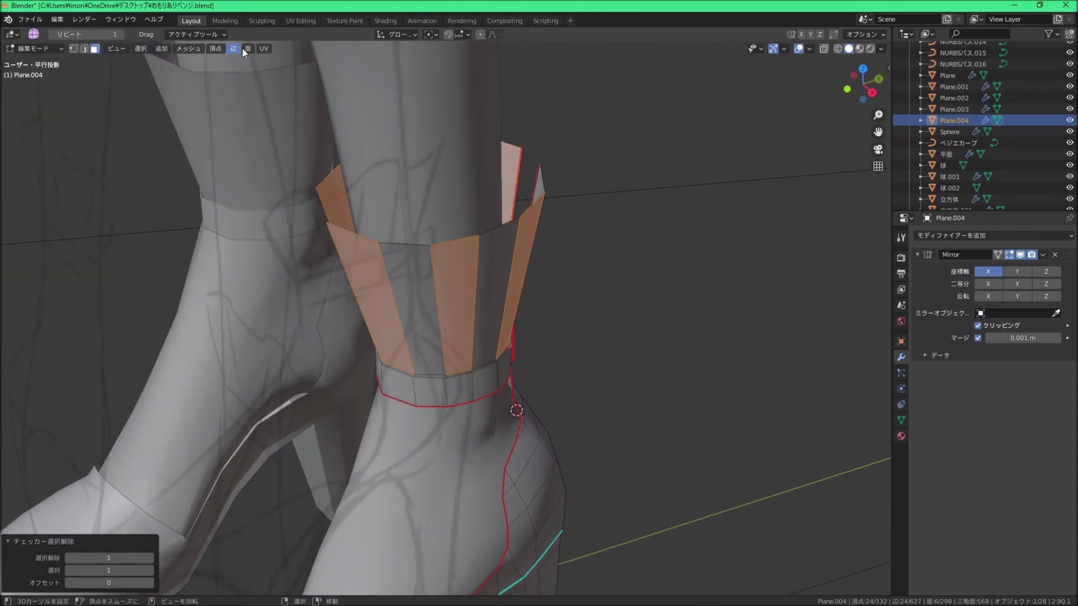
Step: Extrude the alternating cuff faces individually outward by 0.0218 m into pleats
click(258, 49)
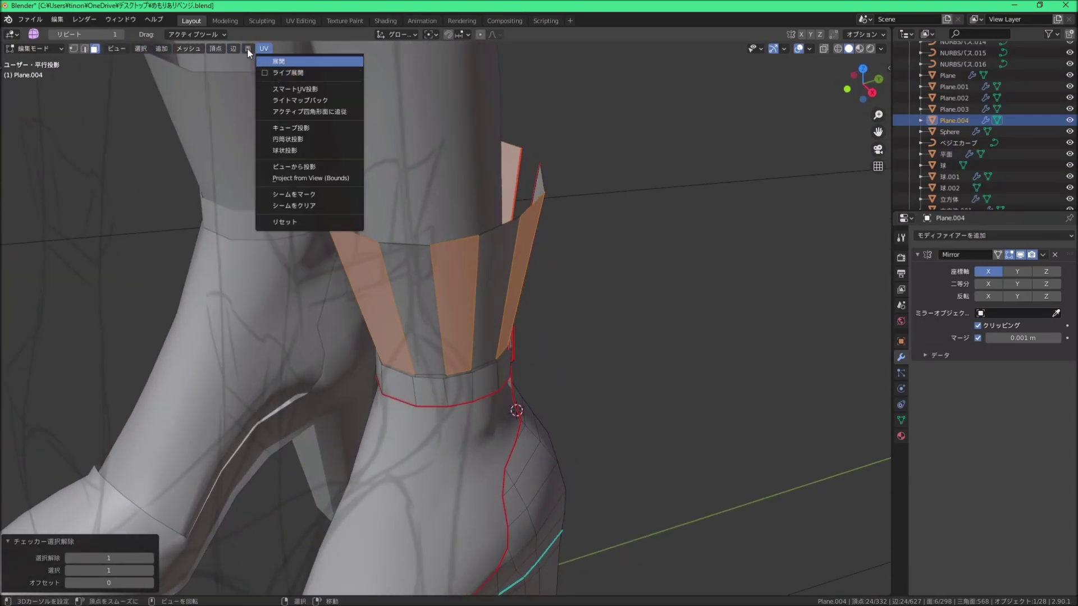
click(248, 48)
click(274, 85)
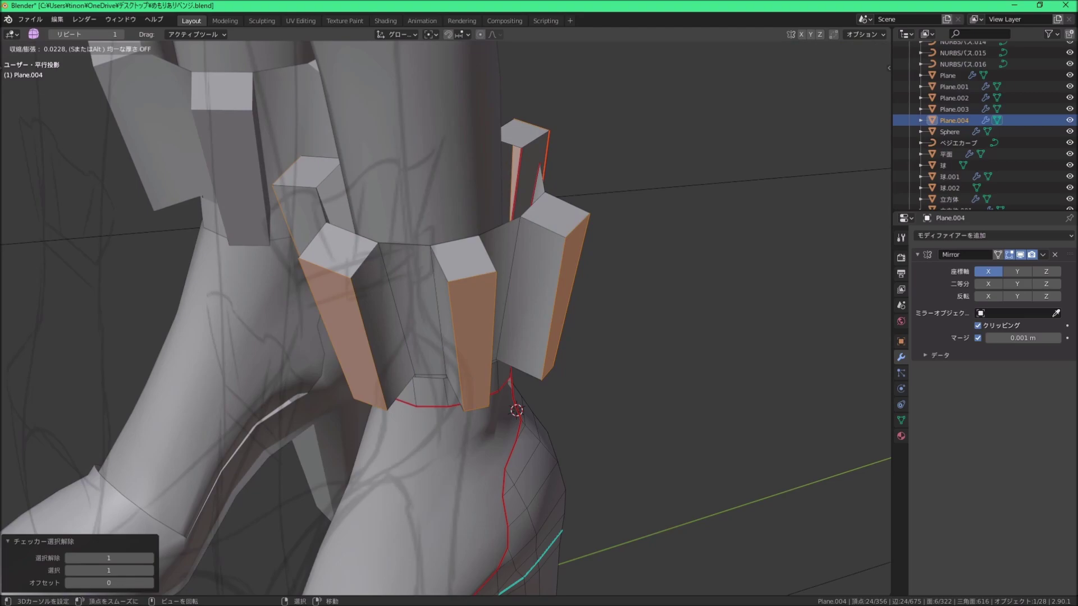
click(291, 56)
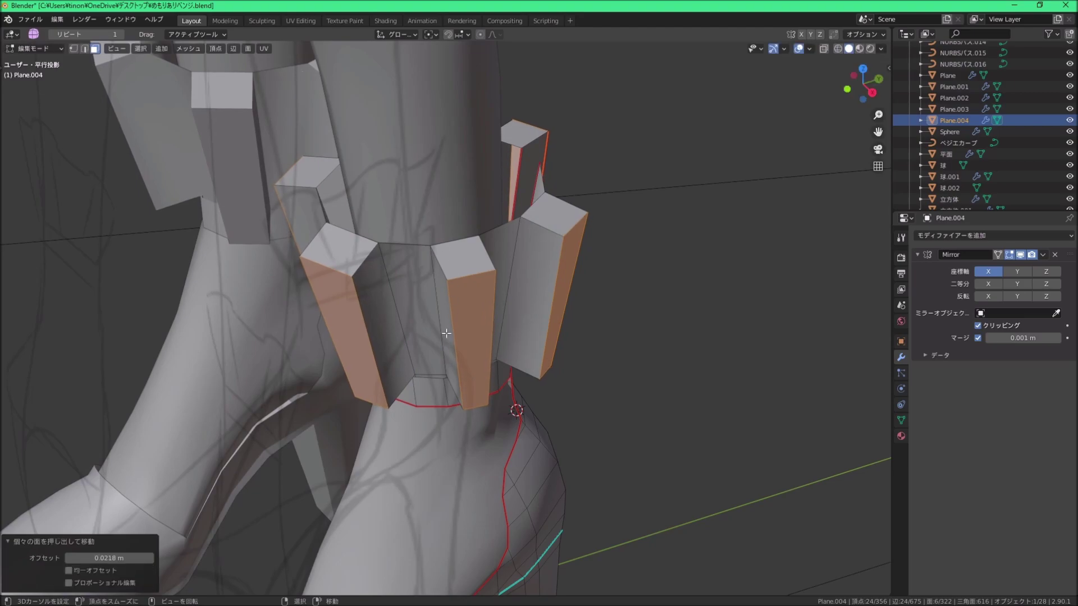
Step: Add a centered loop cut around the ankle band
mouse_move(447, 333)
middle_down()
mouse_move(434, 277)
mouse_move(442, 290)
middle_up()
key(ctrl+r)
click(432, 276)
right_click(432, 276)
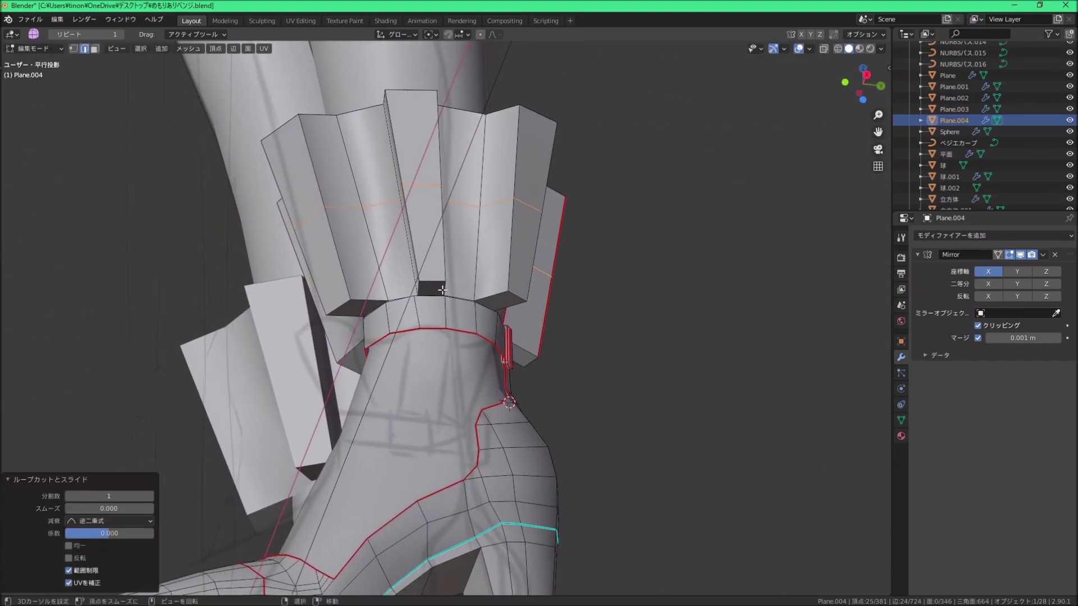
Step: Merge the doubled back-seam vertex pairs at their center
scroll(443, 290, up, 4)
click(399, 234)
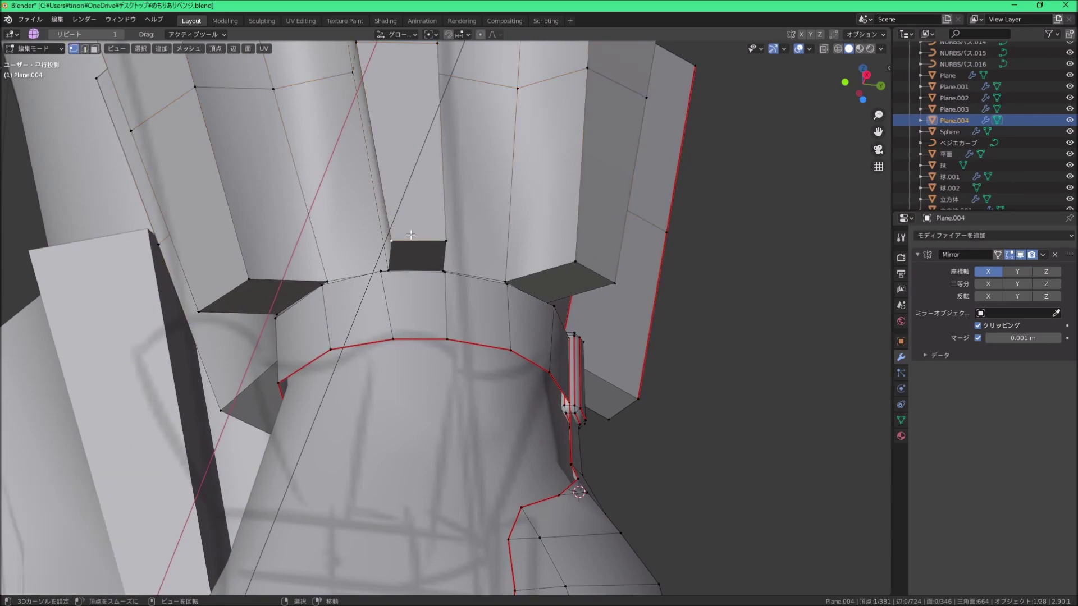
middle_drag(399, 234, 431, 274)
key(m)
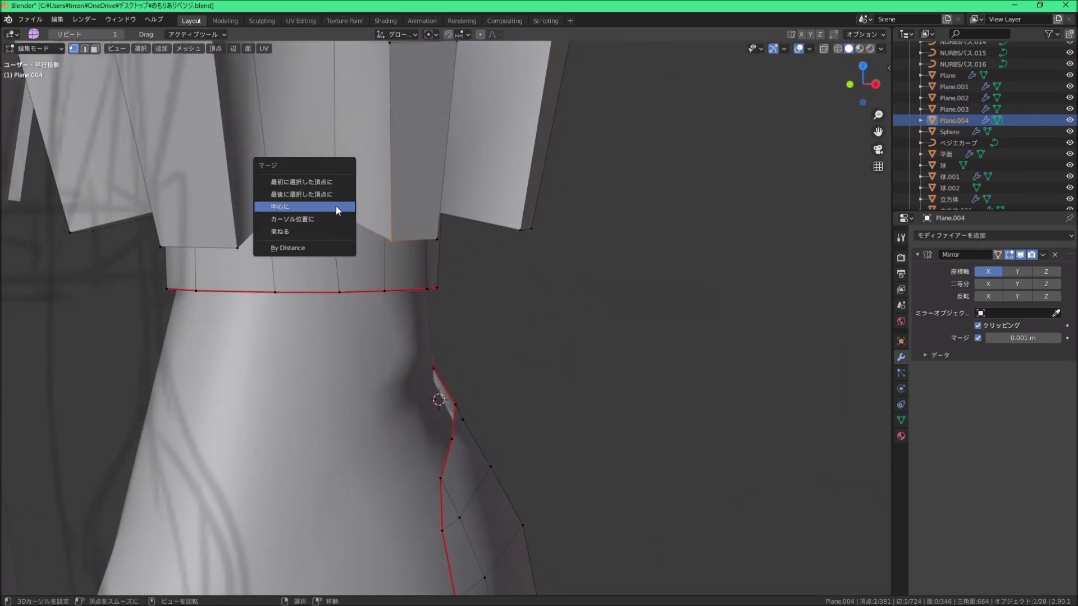
click(336, 206)
alt+middle_drag(336, 207, 367, 233)
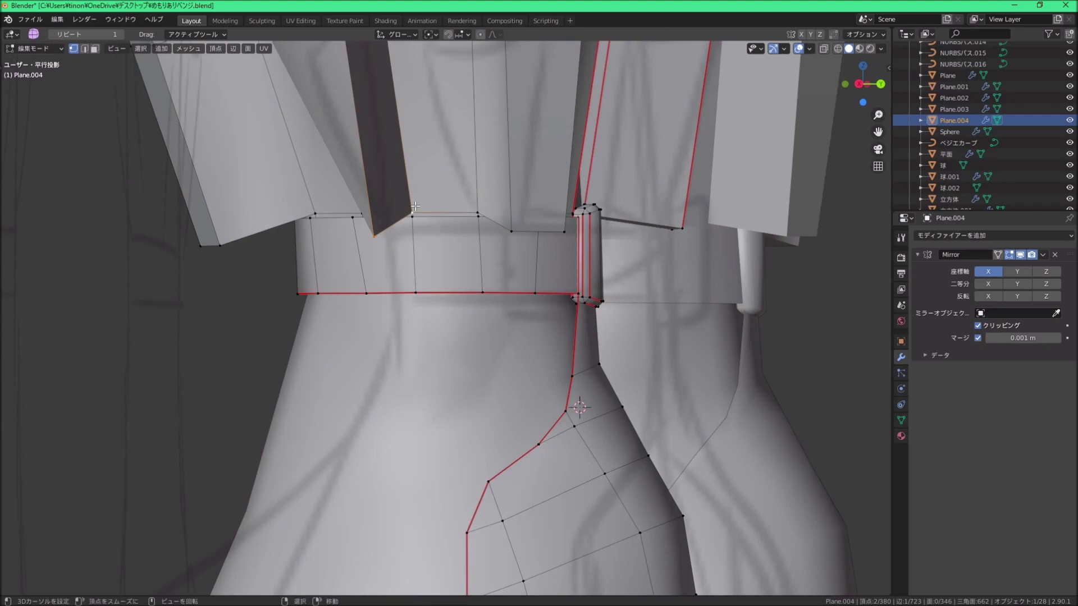
key(m)
click(418, 209)
alt+middle_drag(418, 209, 439, 244)
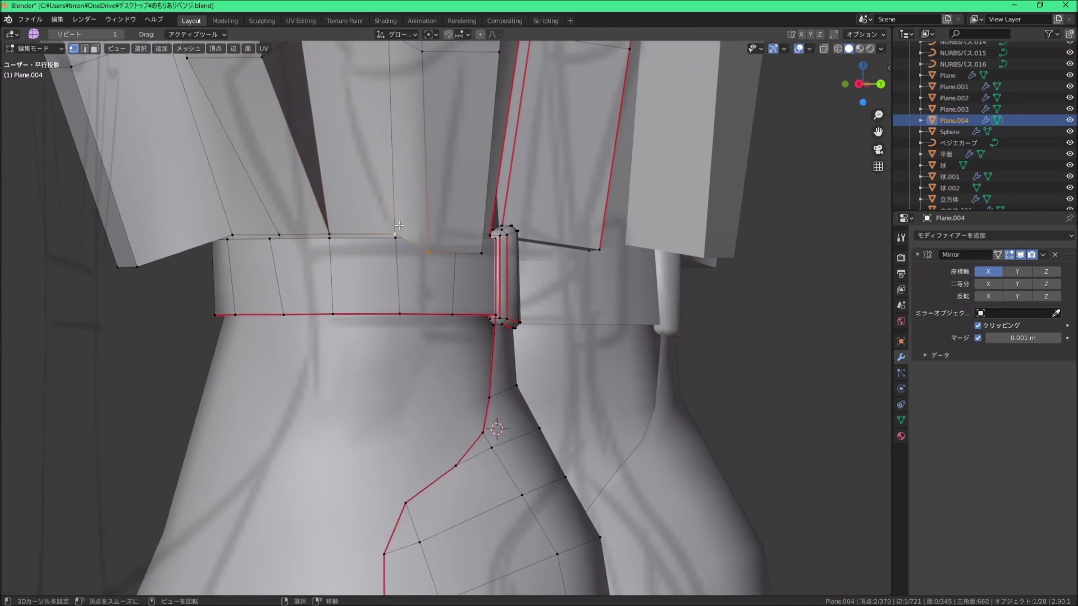
key(m)
click(399, 225)
Step: Return to solid shading and merge the remaining seam vertices at the last selected one
scroll(427, 264, down, 8)
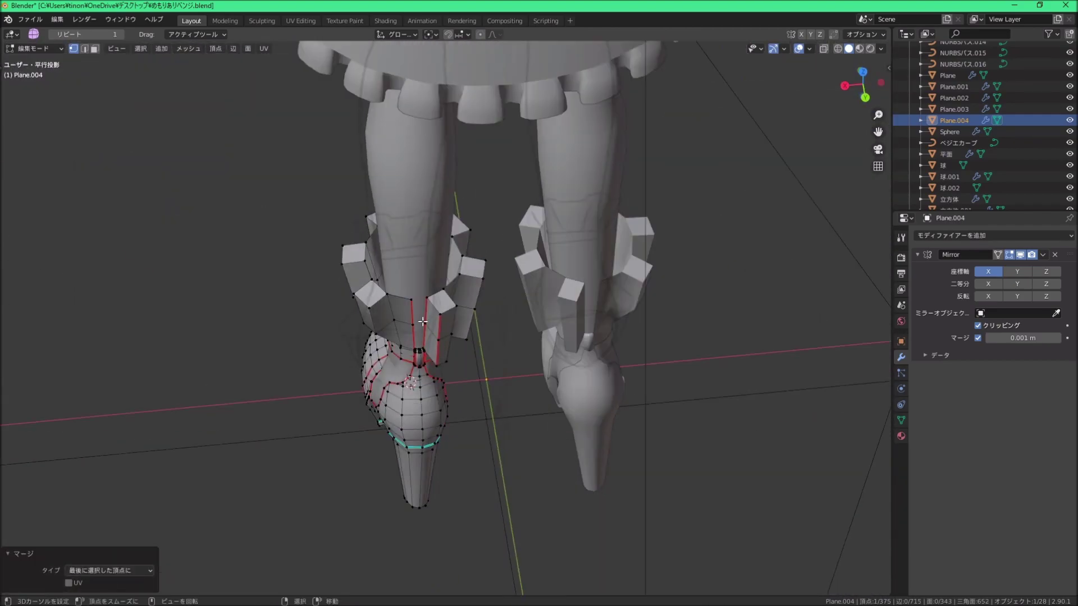
click(248, 48)
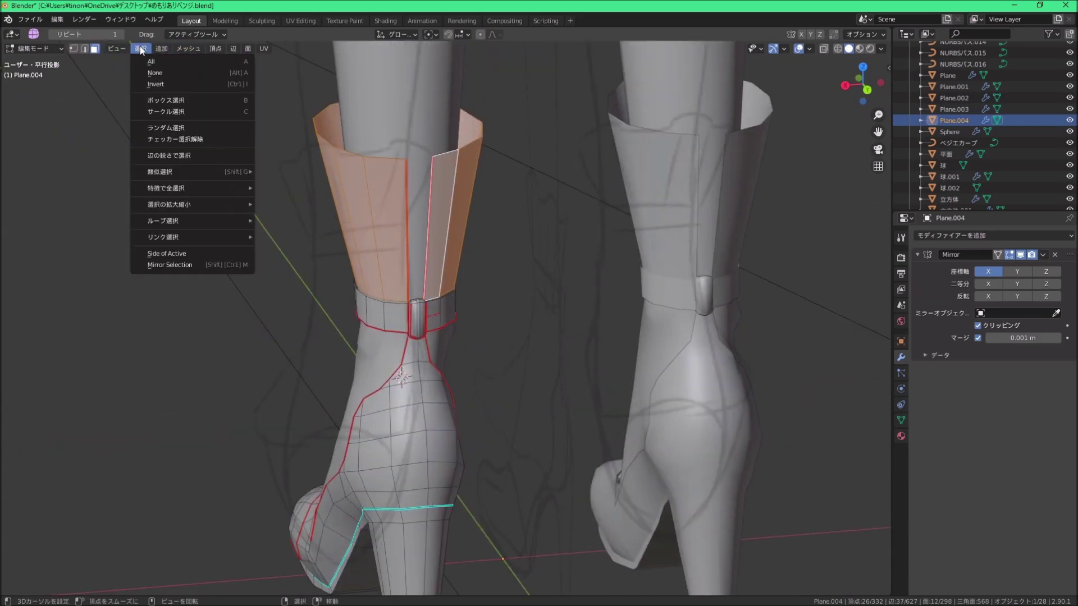
click(297, 212)
scroll(433, 200, up, 4)
scroll(432, 200, up, 2)
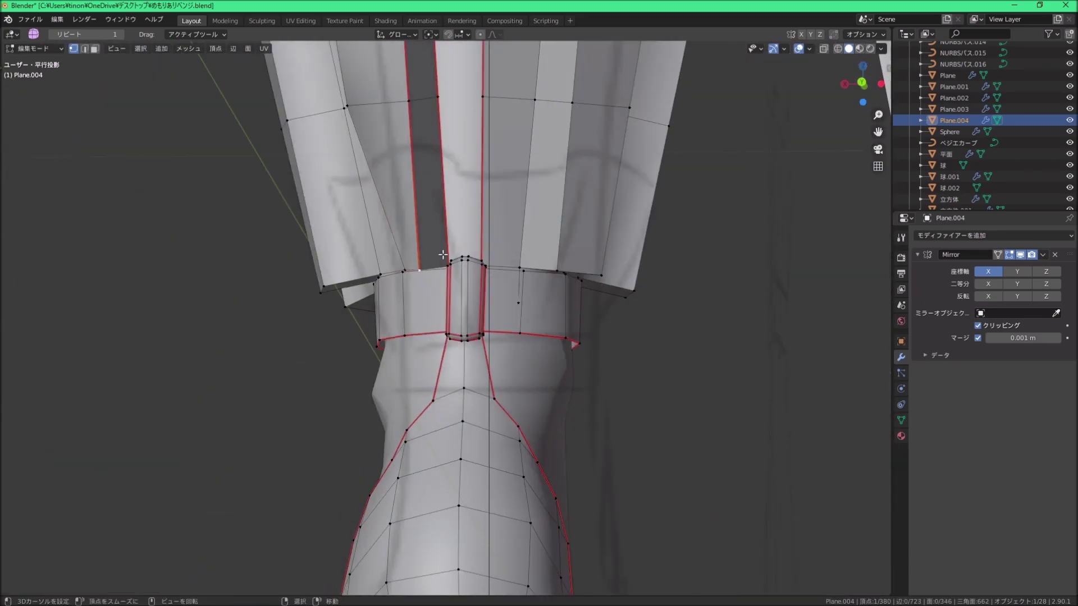
scroll(432, 200, up, 2)
key(shift+z)
middle_drag(432, 200, 424, 234)
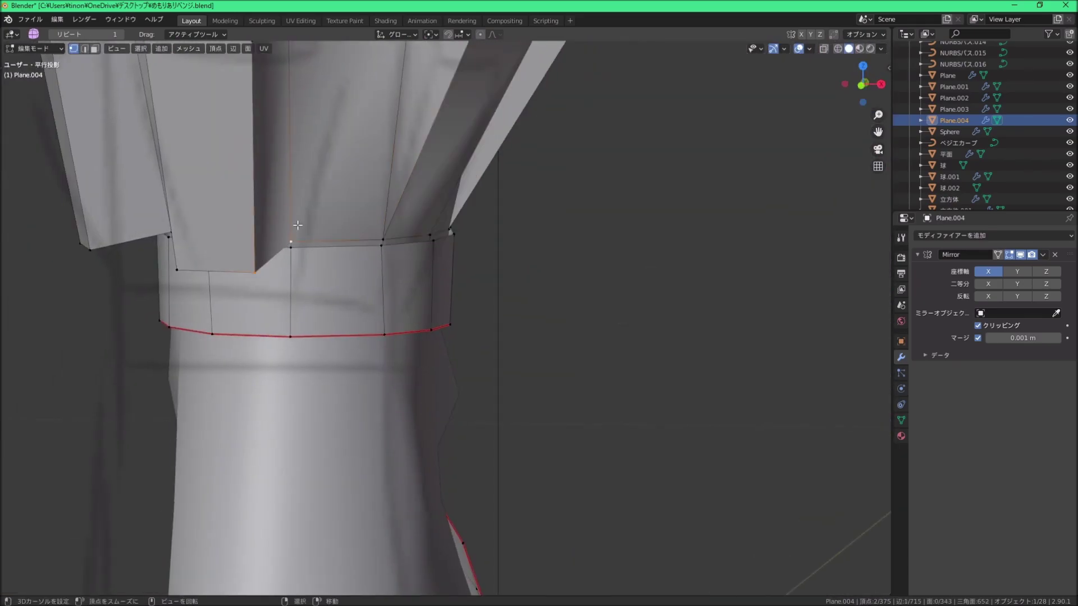
key(m)
click(423, 235)
scroll(430, 245, down, 5)
Step: Select the six pleat top faces and delete them to open the ruffle
key(3)
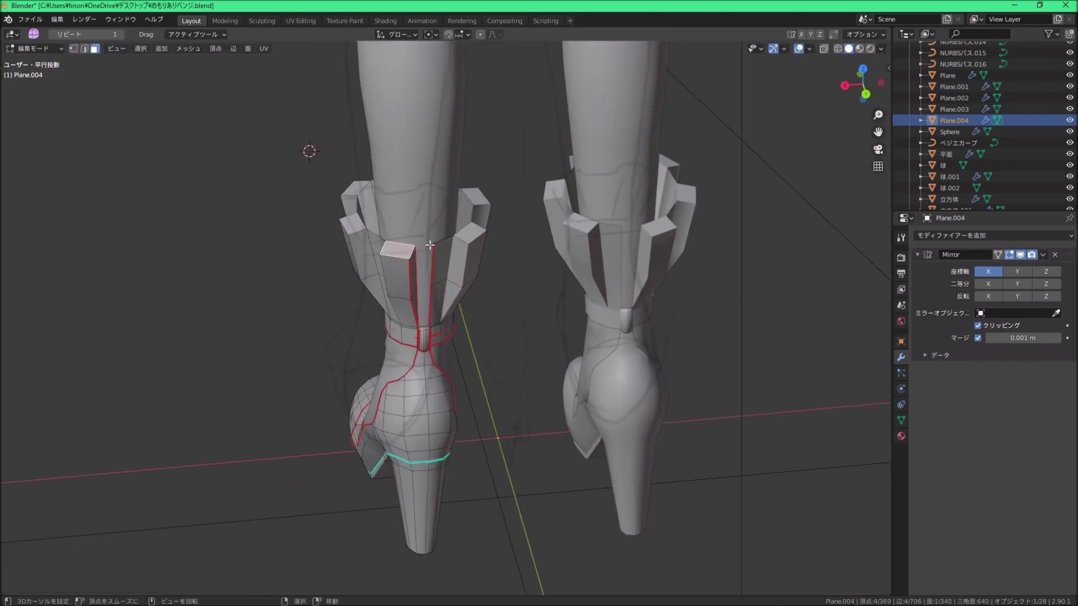
shift+click(481, 199)
middle_drag(481, 200, 414, 274)
scroll(414, 274, up, 2)
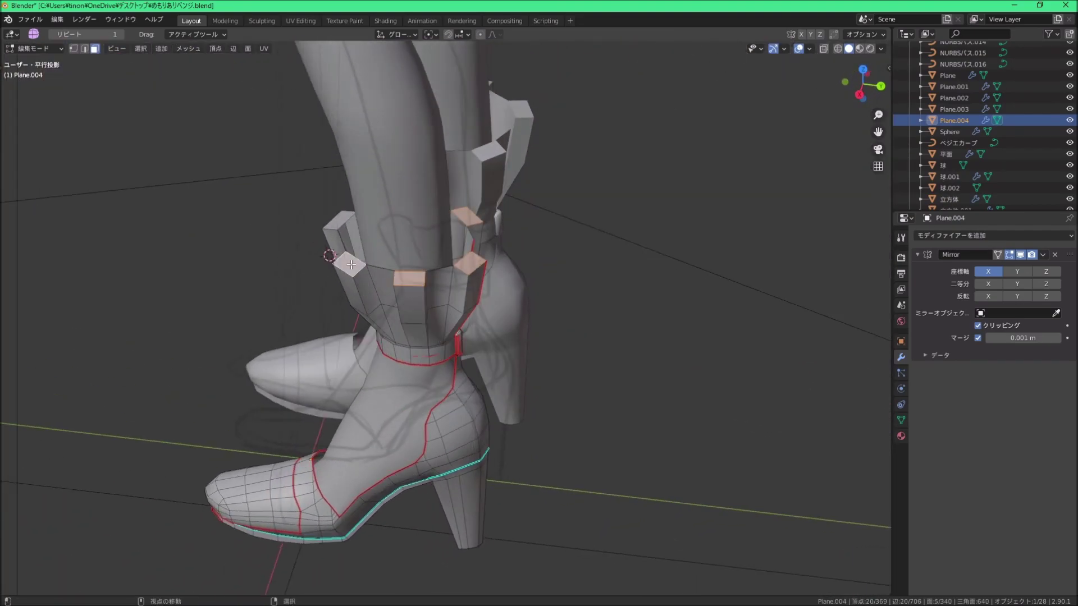
mouse_move(350, 264)
middle_down()
mouse_move(336, 266)
mouse_move(412, 276)
middle_up()
shift+click(337, 267)
key(x)
click(396, 269)
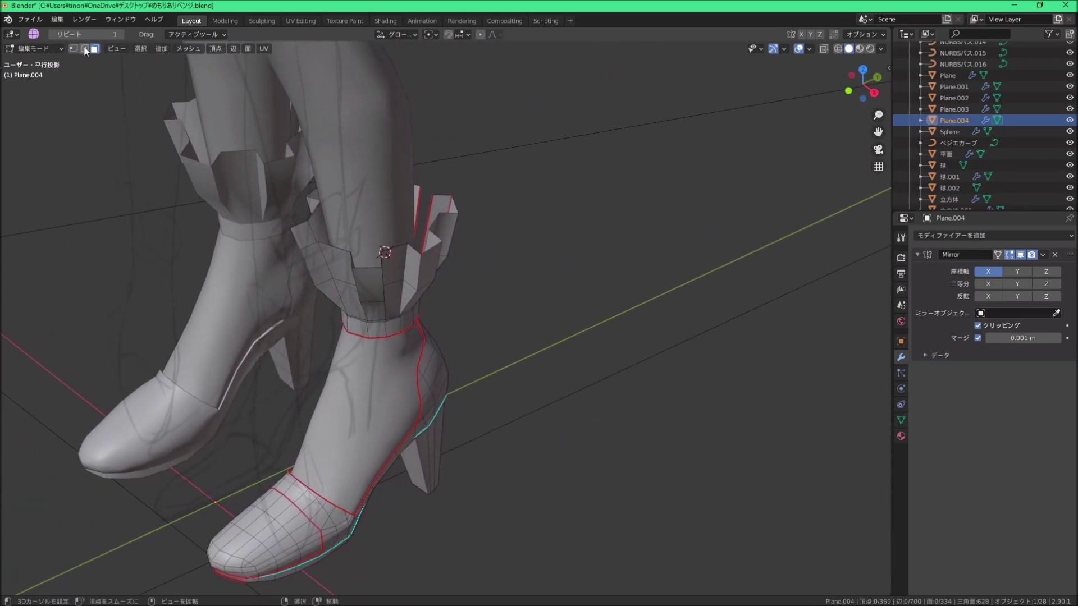
Step: Smooth the cuff rim vertices (0.396) and check the boots from front and back
middle_drag(370, 270, 392, 257)
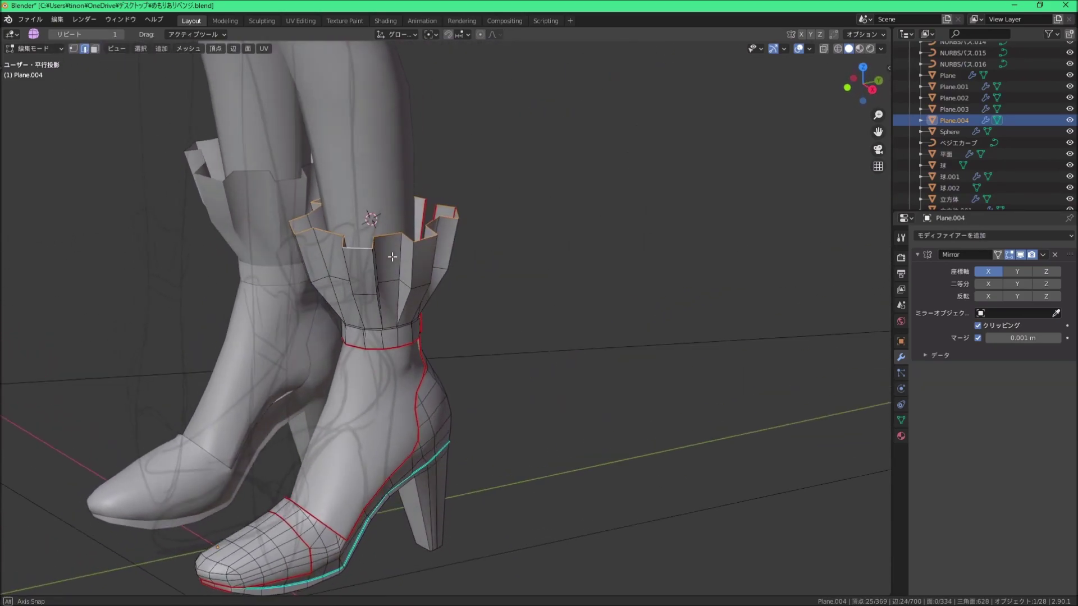
middle_drag(365, 292, 485, 290)
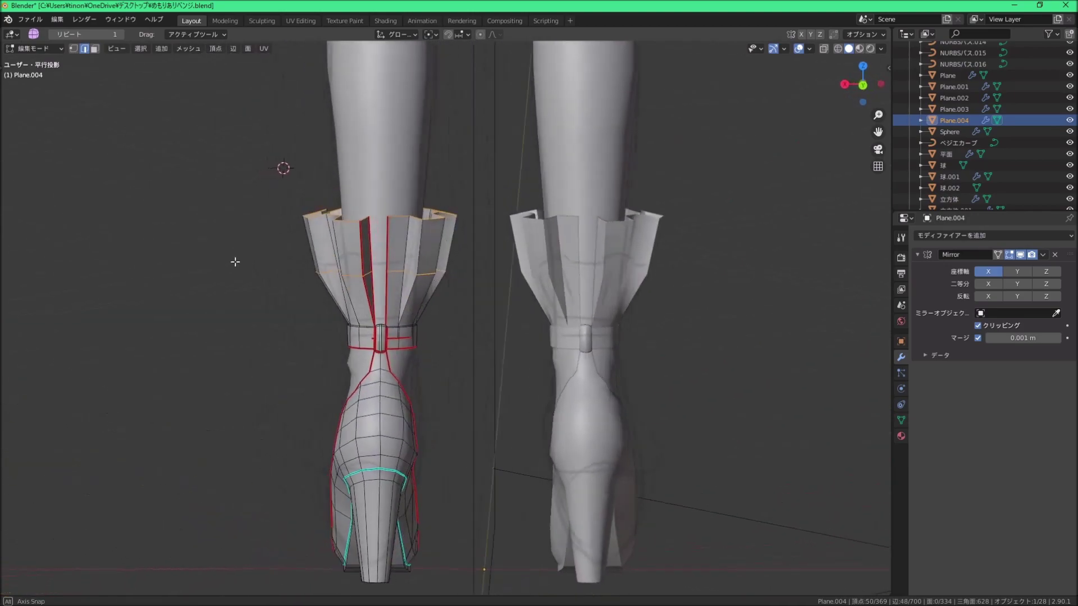
drag(485, 290, 448, 285)
middle_drag(447, 285, 579, 275)
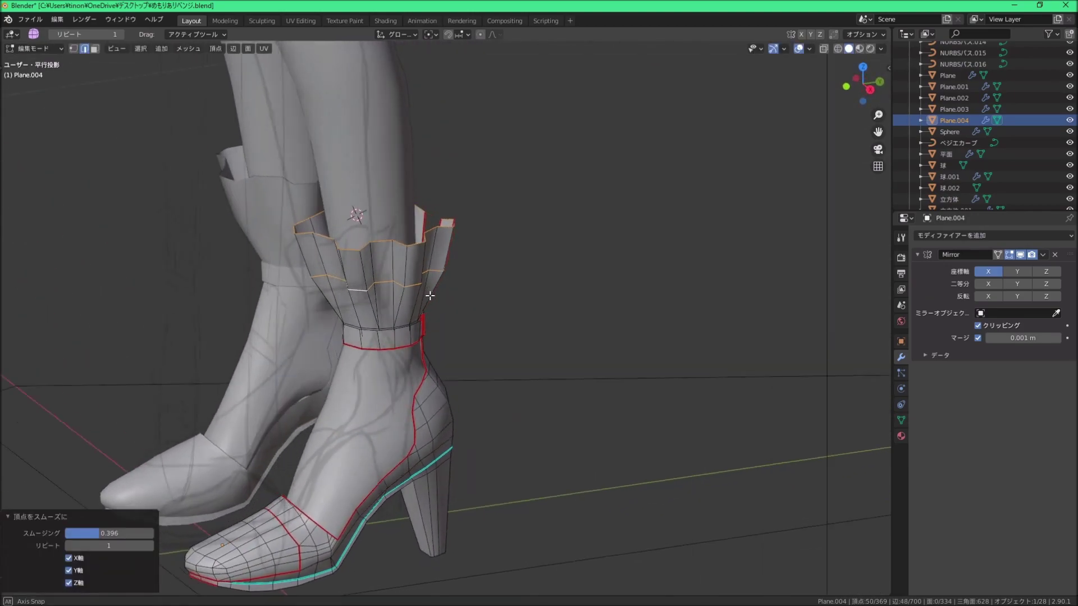
middle_drag(394, 283, 467, 298)
click(468, 239)
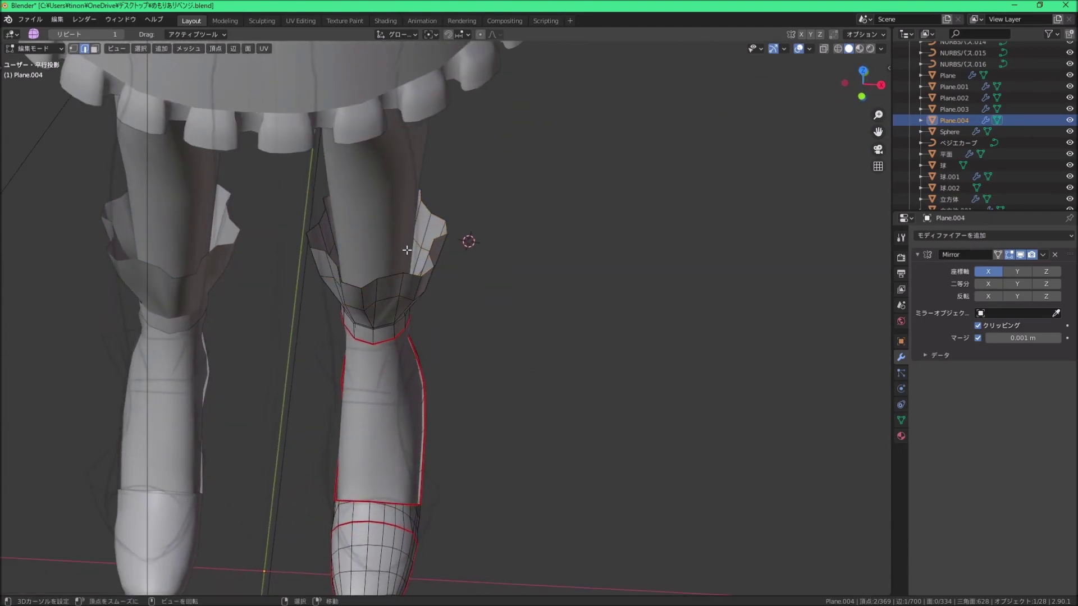
scroll(468, 239, down, 3)
mouse_move(467, 239)
middle_down()
mouse_move(410, 212)
mouse_move(282, 258)
mouse_move(402, 292)
mouse_move(570, 267)
mouse_move(551, 309)
mouse_move(469, 315)
mouse_move(356, 209)
mouse_move(510, 254)
middle_up()
Step: Select two front faces of the ankle band and extrude them along normals into a raised strap section
scroll(510, 255, up, 2)
key(3)
click(418, 261)
shift+click(444, 263)
scroll(447, 275, up, 2)
mouse_move(433, 233)
middle_down()
mouse_move(433, 217)
mouse_move(446, 270)
mouse_move(409, 242)
mouse_move(429, 224)
middle_up()
scroll(433, 217, up, 2)
scroll(409, 248, up, 2)
scroll(429, 224, up, 2)
key(e)
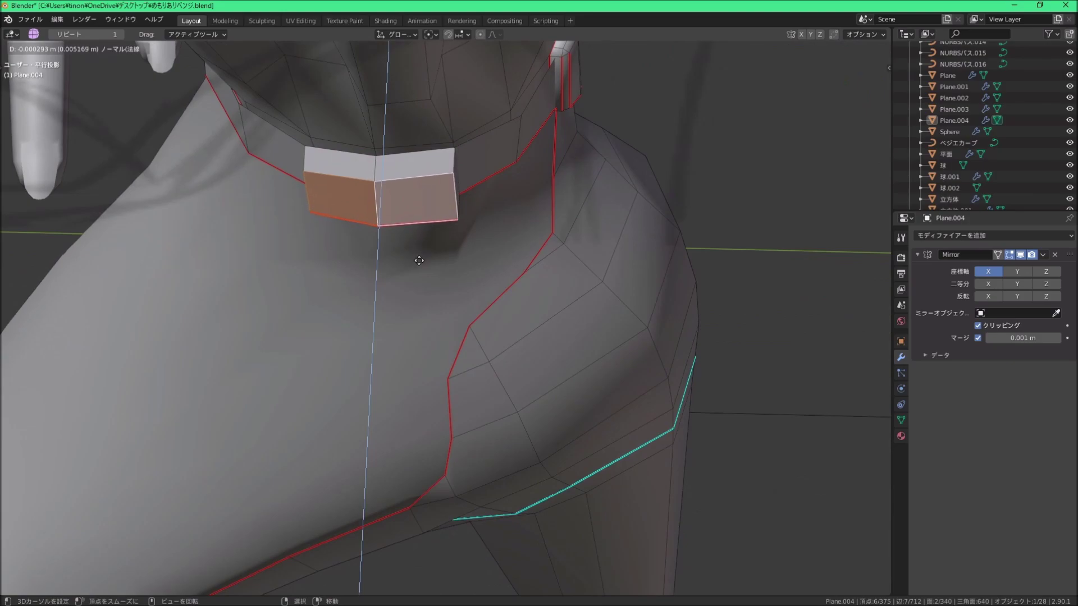
click(419, 255)
Step: Edge-slide two edges of the raised strap to reshape its sides
mouse_move(419, 256)
middle_down()
mouse_move(315, 164)
mouse_move(426, 183)
mouse_move(64, 47)
middle_up()
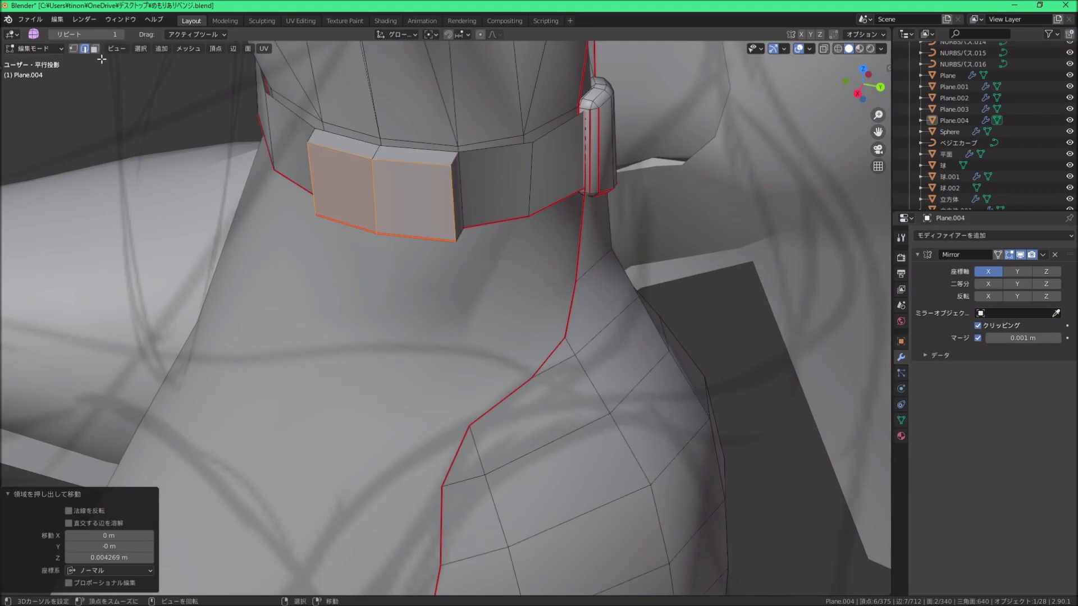
click(304, 161)
mouse_move(304, 162)
middle_down()
mouse_move(472, 193)
mouse_move(373, 195)
mouse_move(401, 234)
middle_up()
key(g)
key(g)
click(445, 180)
key(g)
key(g)
click(459, 194)
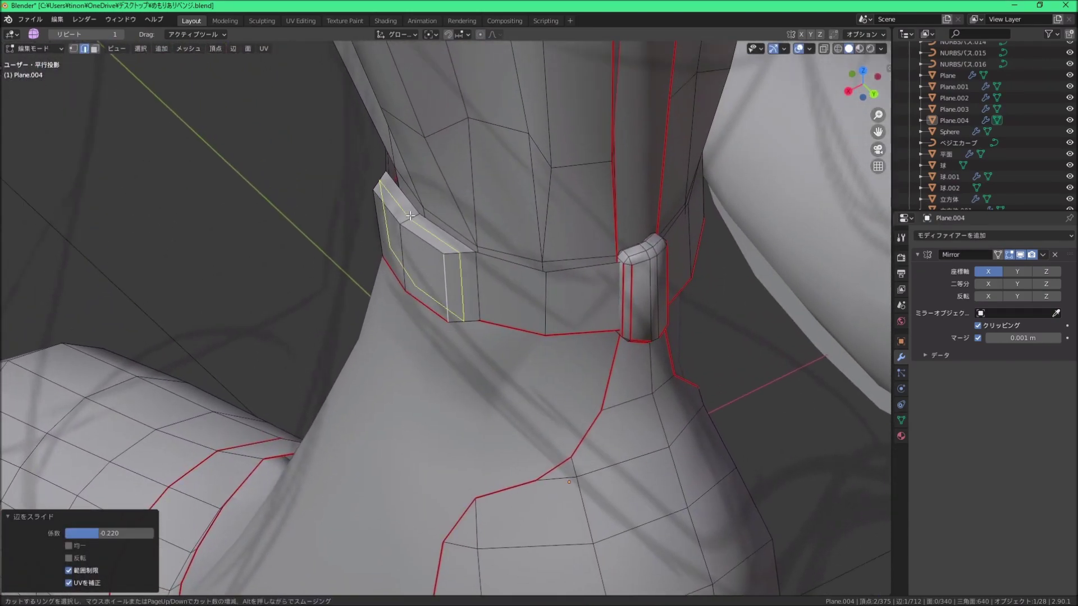
Step: Add a centered loop cut through the raised strap
click(410, 215)
right_click(410, 215)
scroll(411, 236, up, 1)
scroll(411, 270, up, 2)
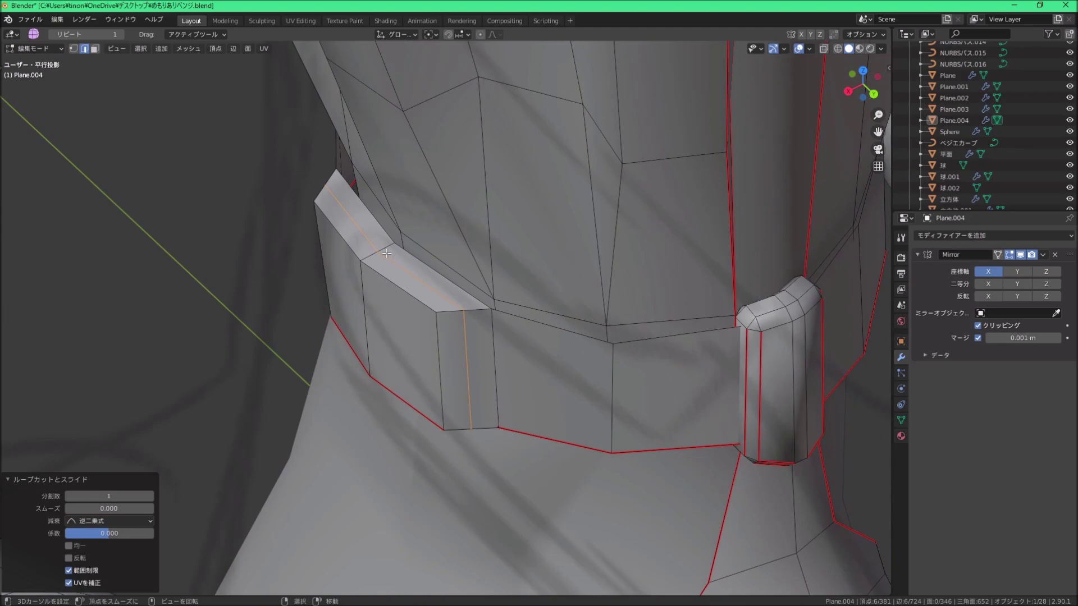
shift+middle_drag(420, 271, 417, 247)
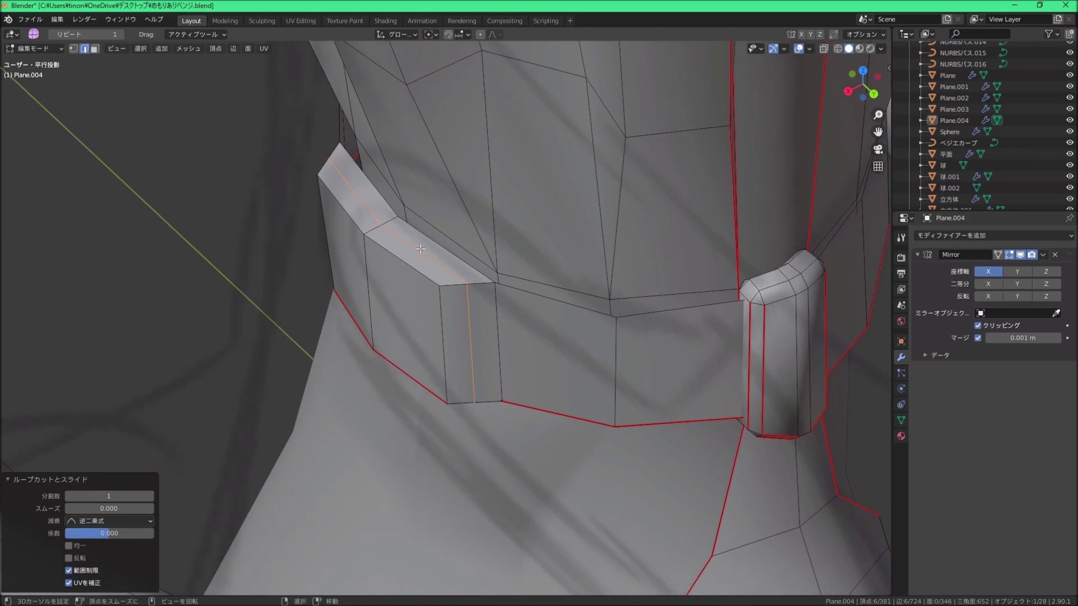
Step: Extrude the narrow strap end face about 0.010 m into a tab
click(456, 301)
middle_drag(455, 302, 417, 278)
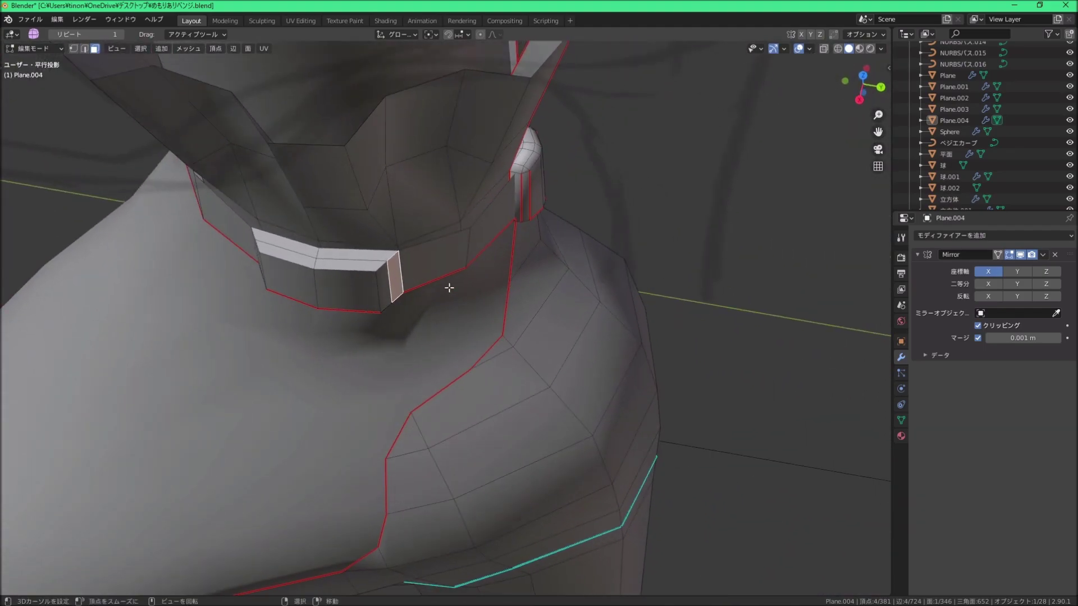
key(e)
click(449, 289)
mouse_move(449, 289)
middle_down()
mouse_move(424, 326)
mouse_move(474, 317)
middle_up()
Step: Reposition the strap-end tab and rotate it 49° around the band
key(g)
click(456, 324)
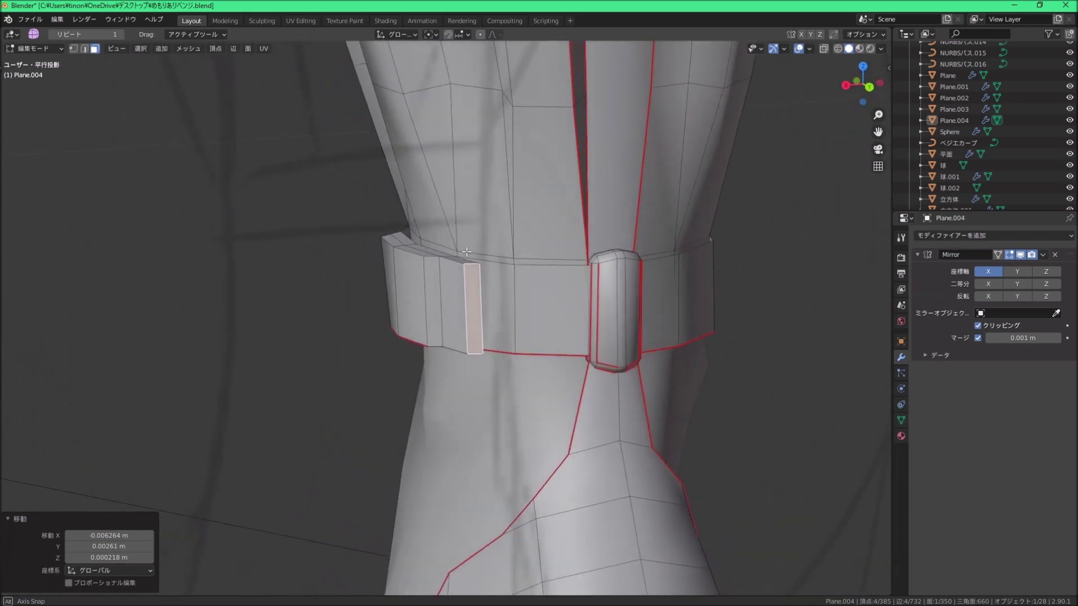
key(r)
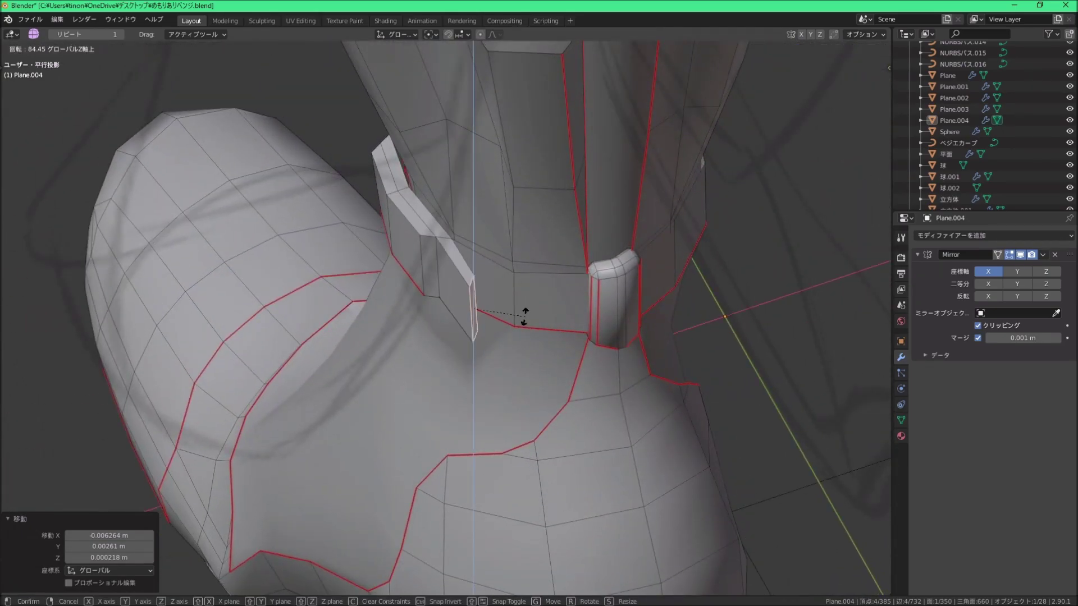
click(495, 331)
mouse_move(495, 331)
middle_down()
mouse_move(574, 260)
mouse_move(418, 310)
mouse_move(509, 331)
mouse_move(525, 289)
mouse_move(434, 313)
mouse_move(433, 261)
middle_up()
key(s)
right_click(589, 270)
key(g)
click(427, 309)
scroll(549, 299, up, 3)
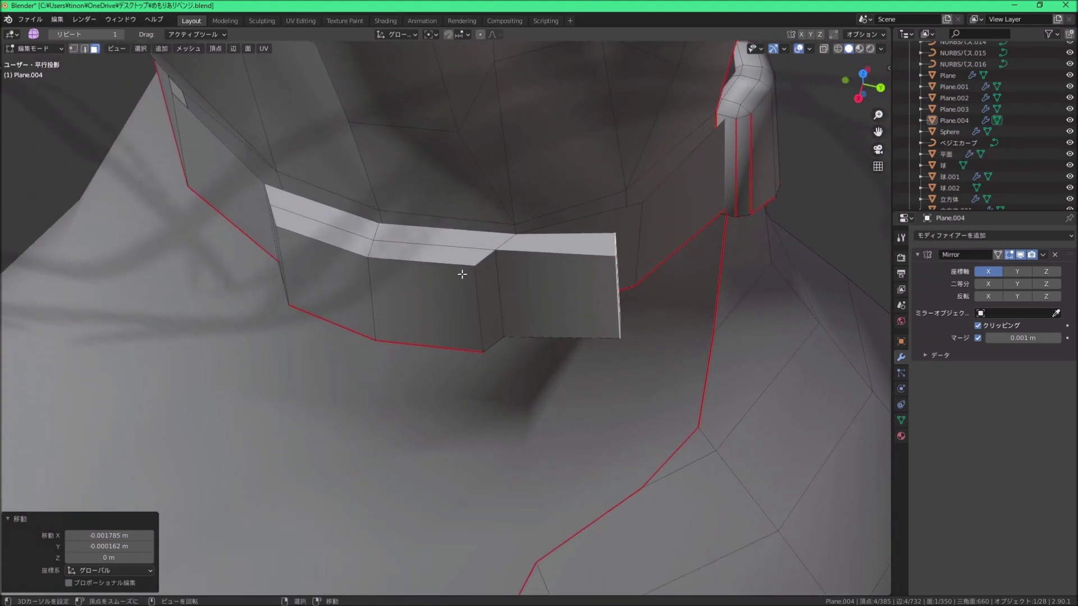
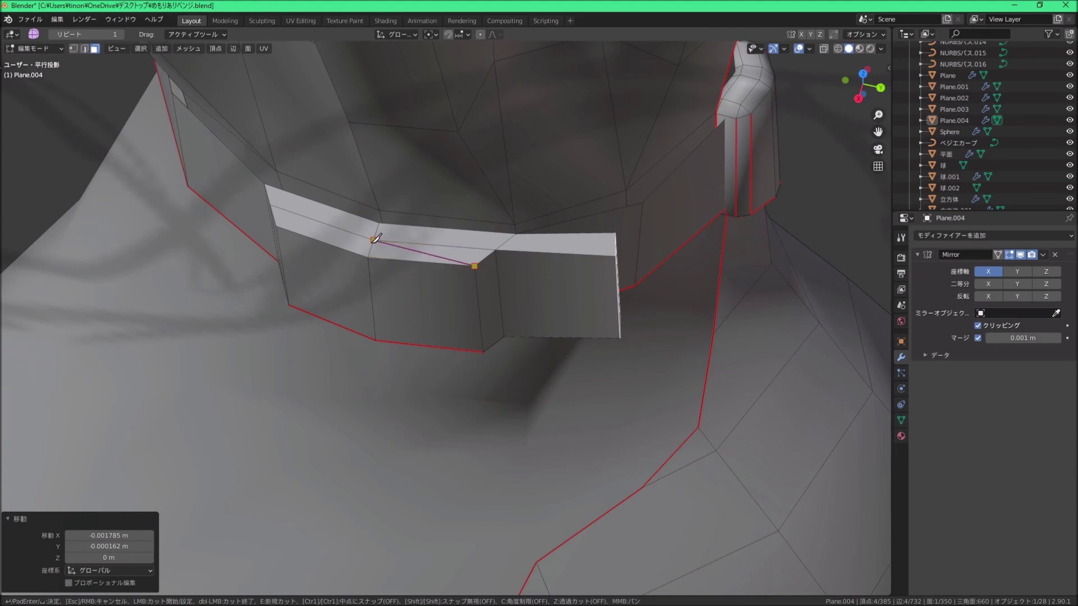
Step: Confirm the knife cut across the buckle piece and dissolve the extra edge there
key(Return)
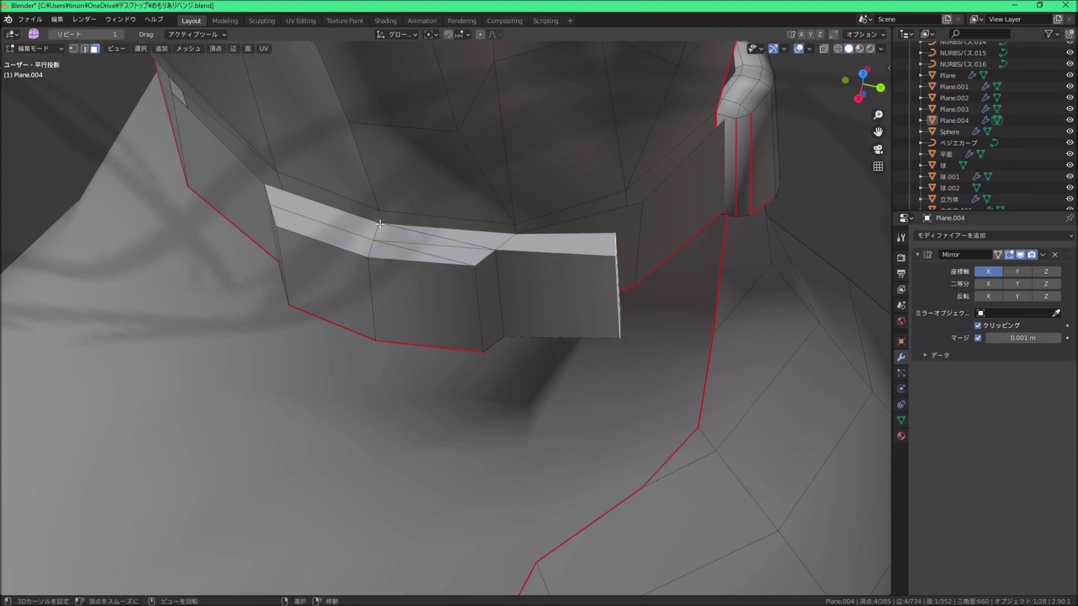
mouse_move(380, 224)
middle_down()
mouse_move(446, 229)
mouse_move(449, 245)
middle_up()
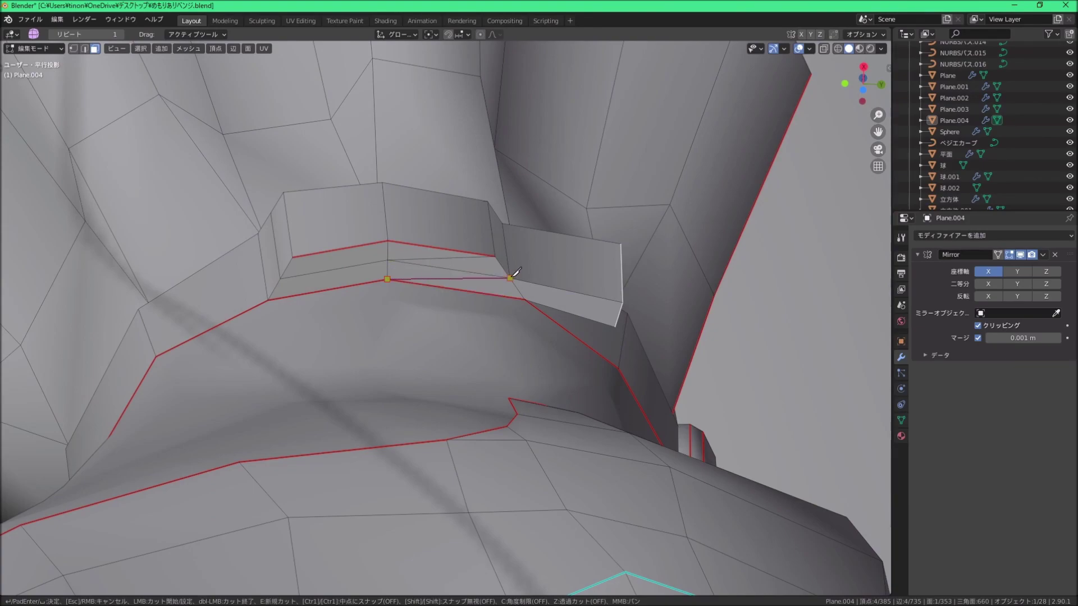
middle_drag(401, 212, 397, 236)
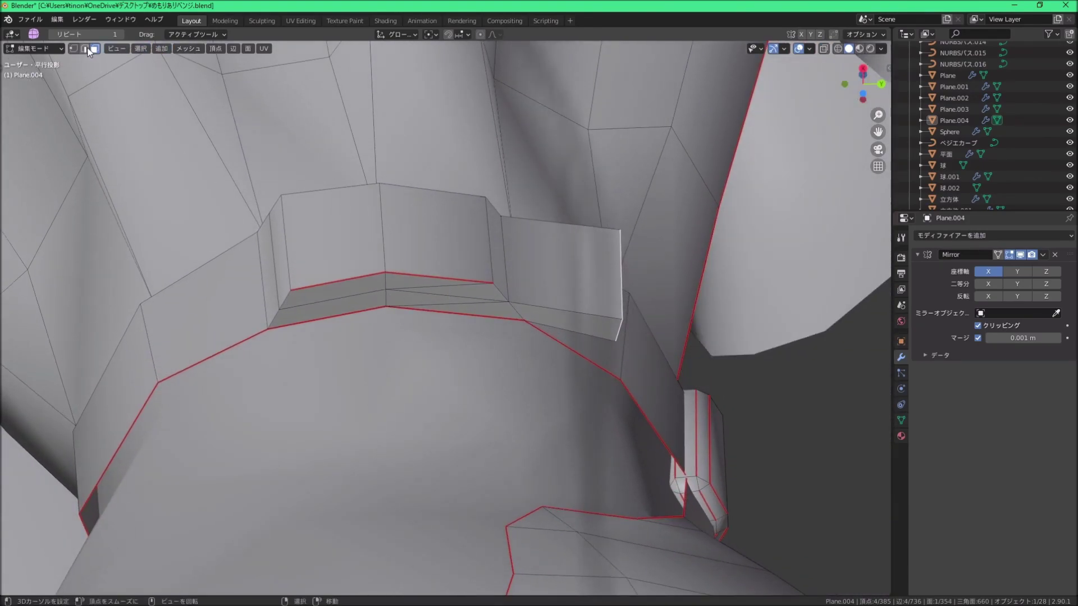
middle_drag(445, 294, 438, 180)
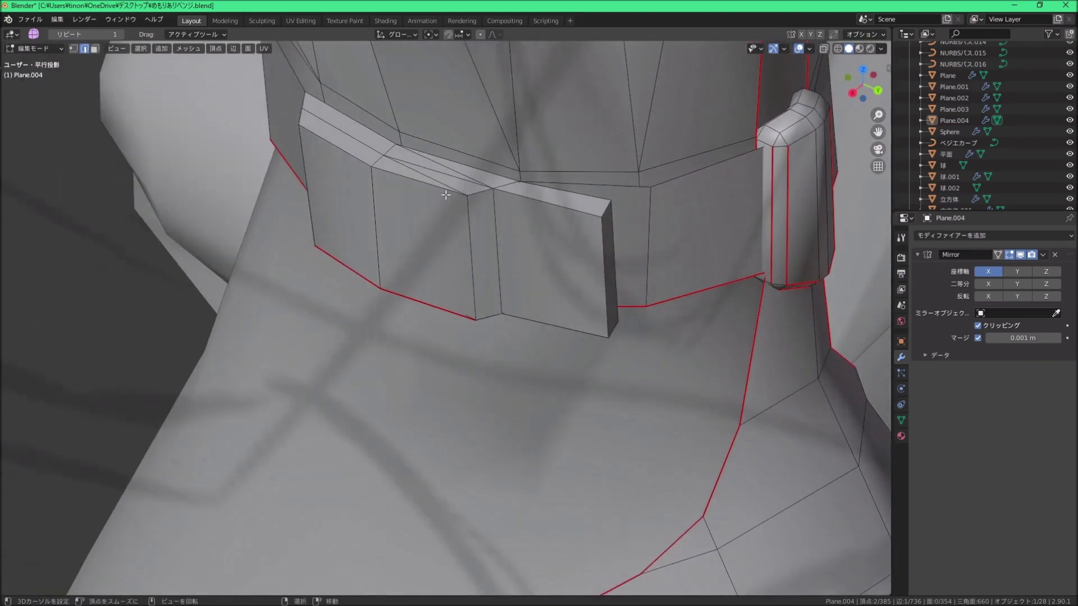
key(x)
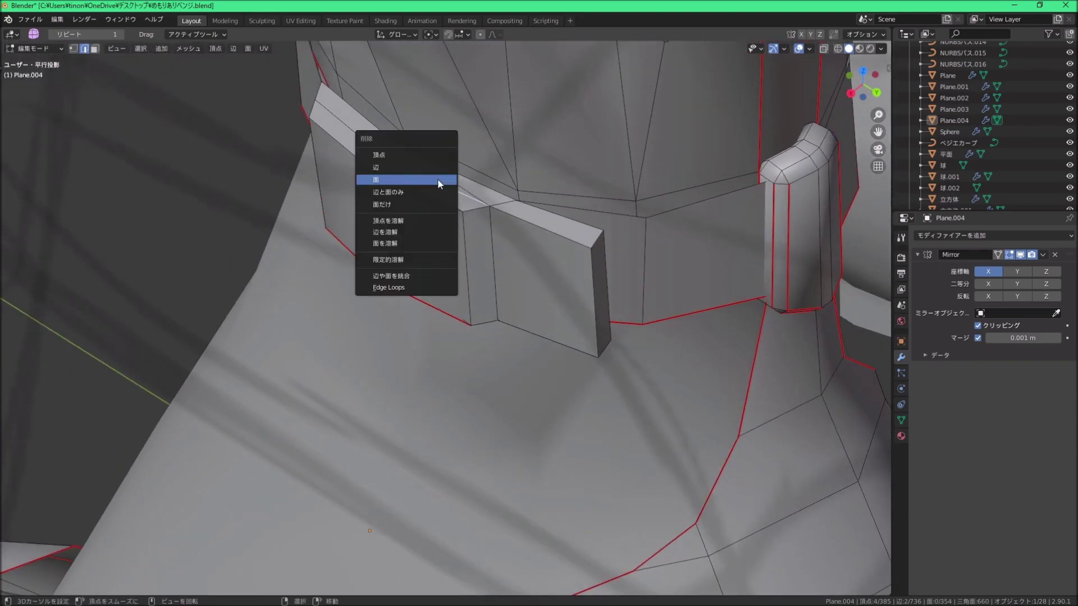
click(424, 231)
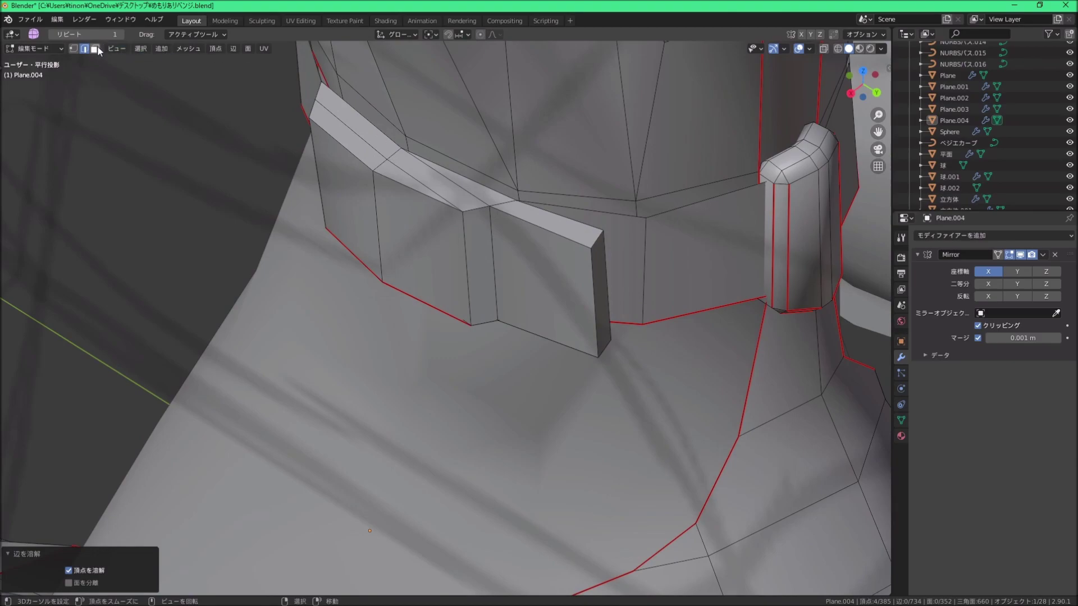
Step: Extrude the strip of three buckle front faces in place and scale them up to 1.084
alt+click(385, 143)
mouse_move(386, 144)
middle_down()
mouse_move(317, 199)
mouse_move(321, 128)
middle_up()
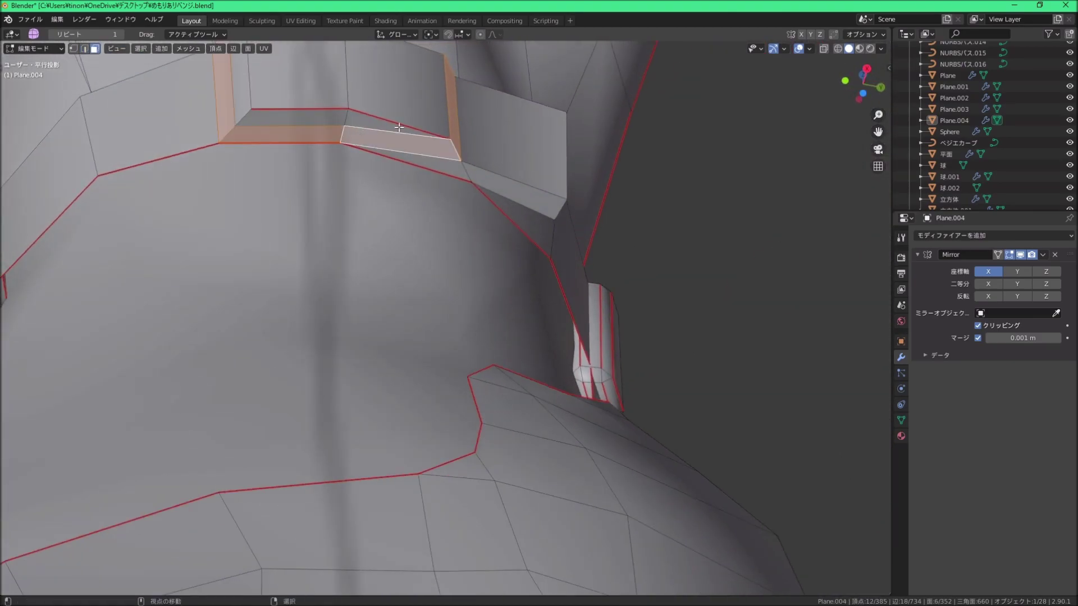
middle_drag(398, 128, 421, 244)
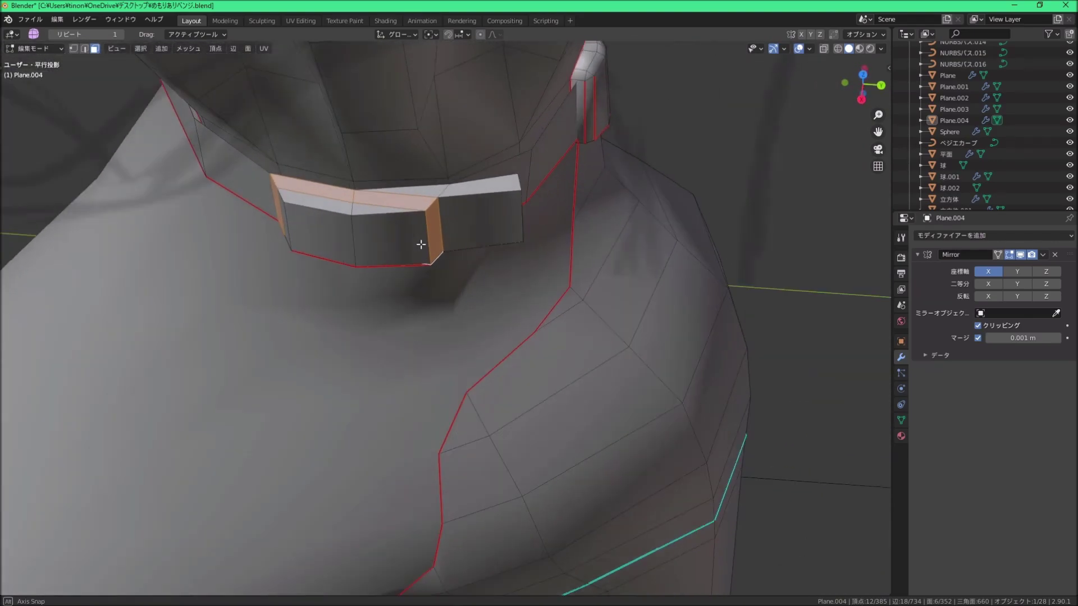
mouse_move(421, 244)
middle_down()
mouse_move(438, 224)
mouse_move(512, 212)
middle_up()
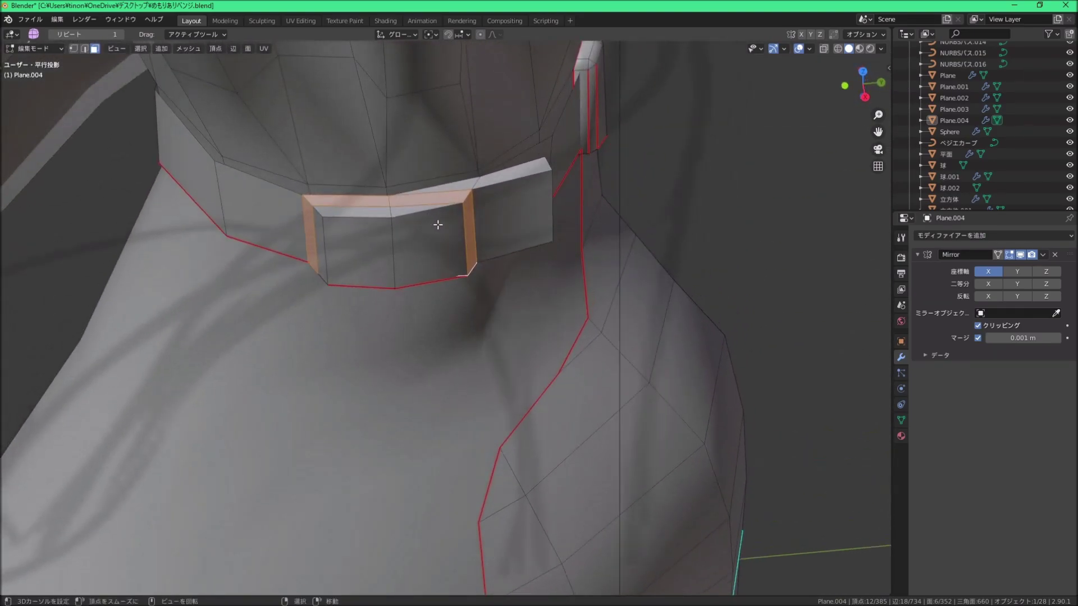
key(e)
right_click(501, 189)
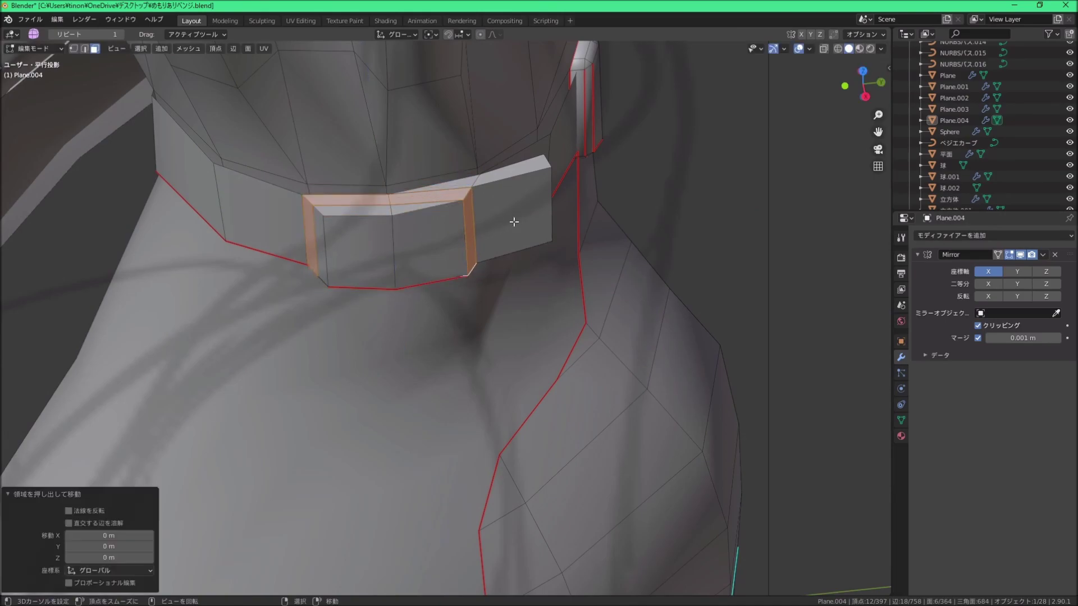
key(s)
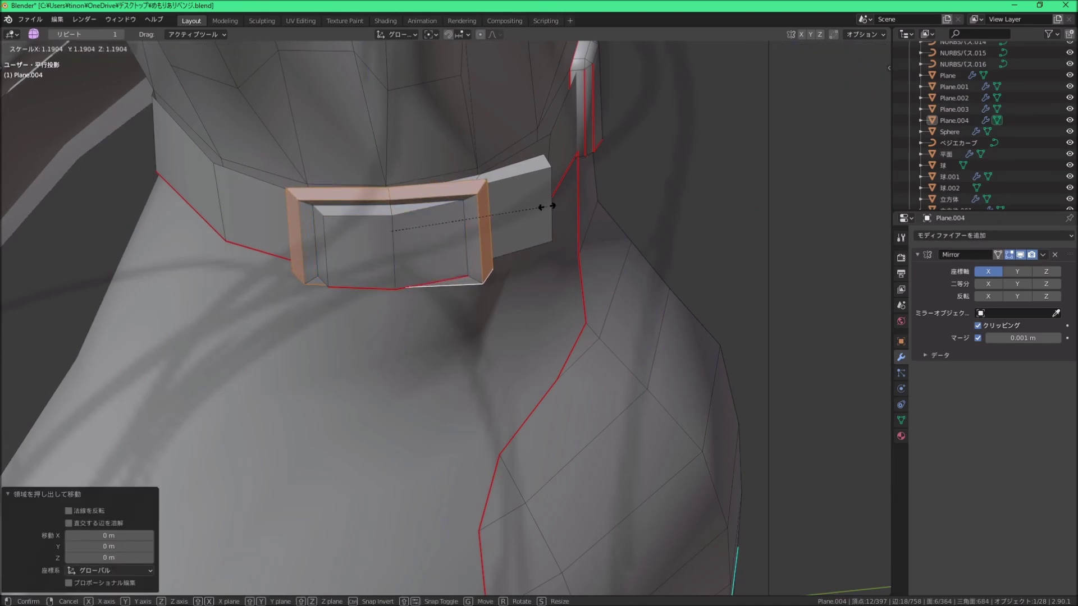
click(542, 210)
mouse_move(542, 210)
middle_down()
mouse_move(549, 181)
mouse_move(383, 215)
middle_up()
key(s)
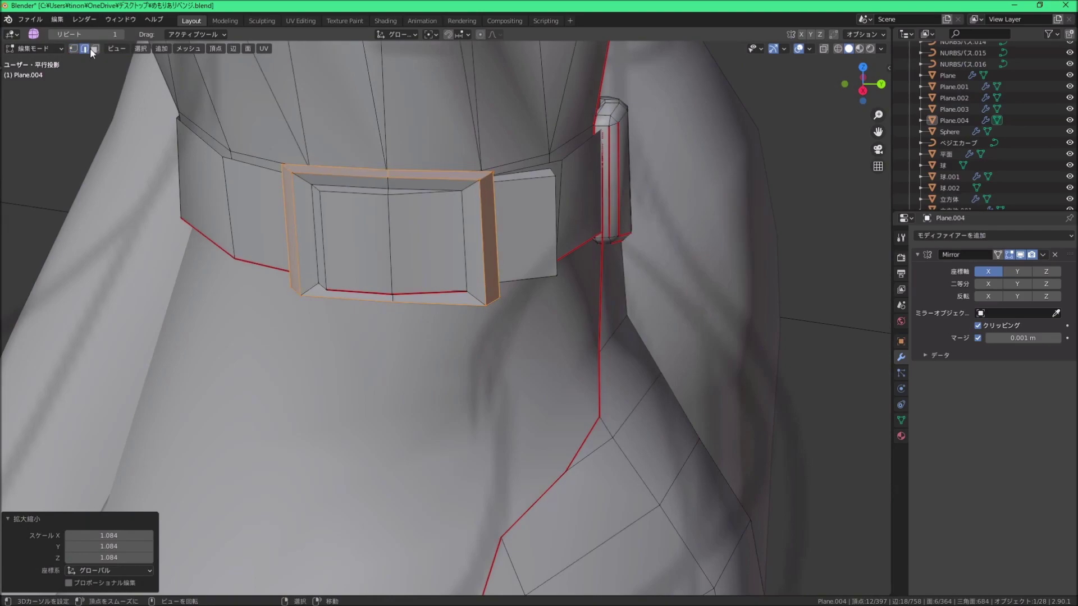
mouse_move(449, 253)
middle_down()
mouse_move(320, 236)
mouse_move(379, 264)
mouse_move(263, 238)
middle_up()
Step: Slide and move the buckle's vertical edges to tidy its frame shape
click(318, 234)
drag(263, 238, 264, 238)
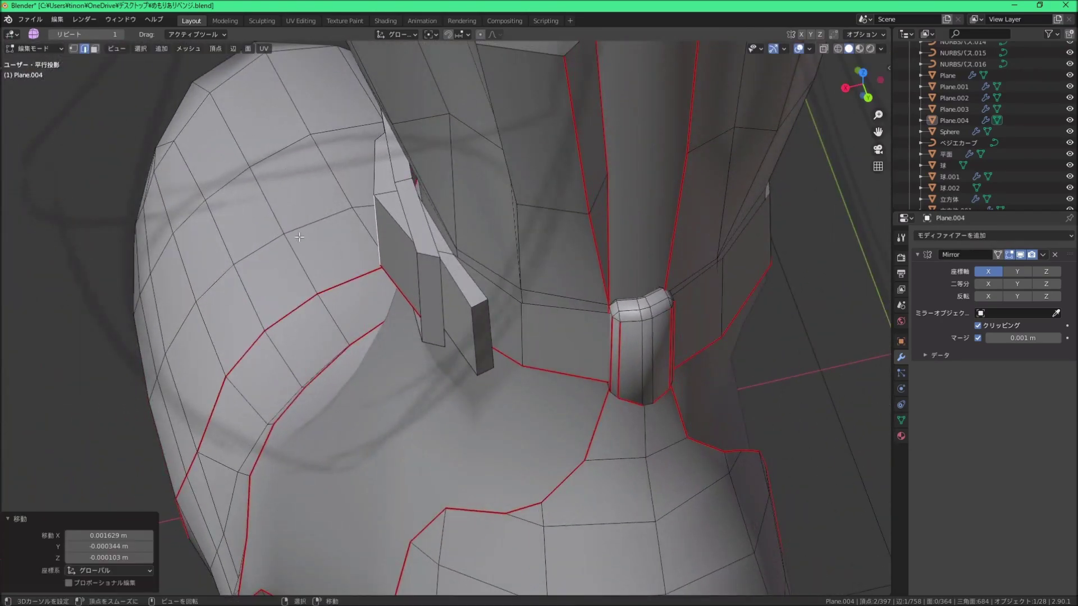
scroll(351, 178, up, 2)
mouse_move(351, 178)
middle_down()
mouse_move(343, 197)
mouse_move(450, 164)
mouse_move(363, 163)
mouse_move(382, 248)
middle_up()
click(346, 208)
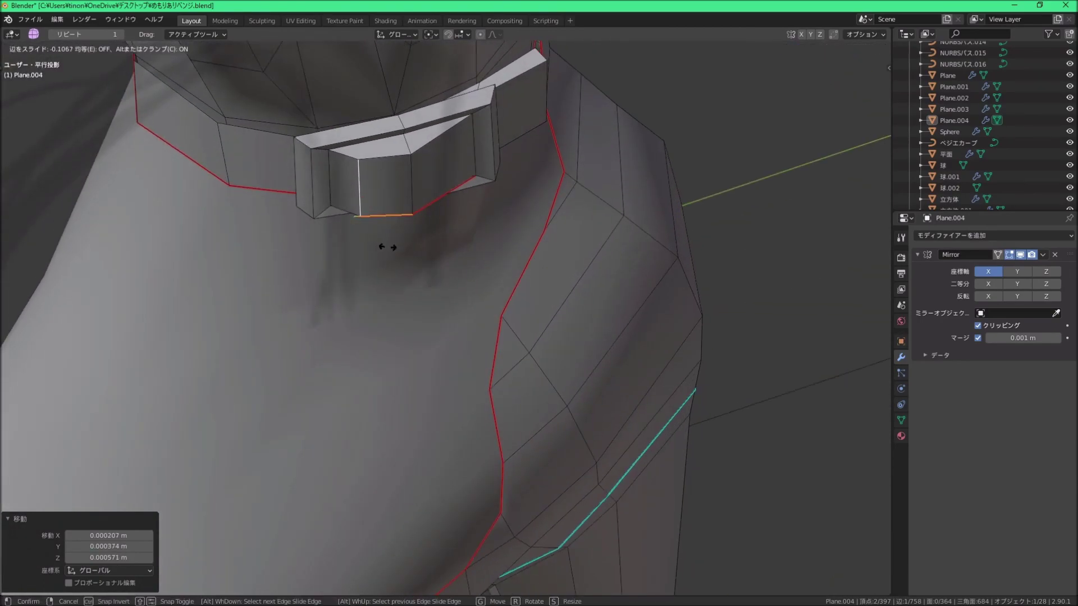
click(402, 245)
key(g)
mouse_move(416, 173)
middle_down()
mouse_move(414, 195)
mouse_move(440, 204)
mouse_move(405, 202)
mouse_move(442, 183)
mouse_move(454, 137)
mouse_move(438, 151)
mouse_move(454, 153)
middle_up()
click(449, 188)
key(g)
click(403, 202)
Step: Knife an extra edge across the buckle and adjust its vertices, nudging one edge −0.000207 m on Y
key(k)
key(Return)
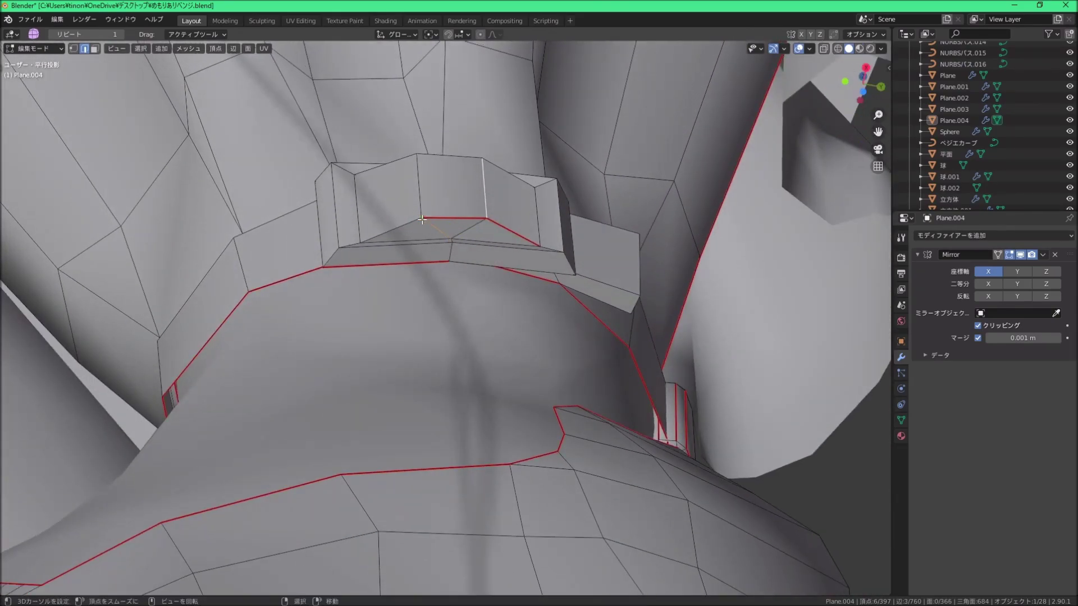
middle_drag(422, 219, 477, 254)
middle_drag(441, 181, 369, 182)
click(368, 182)
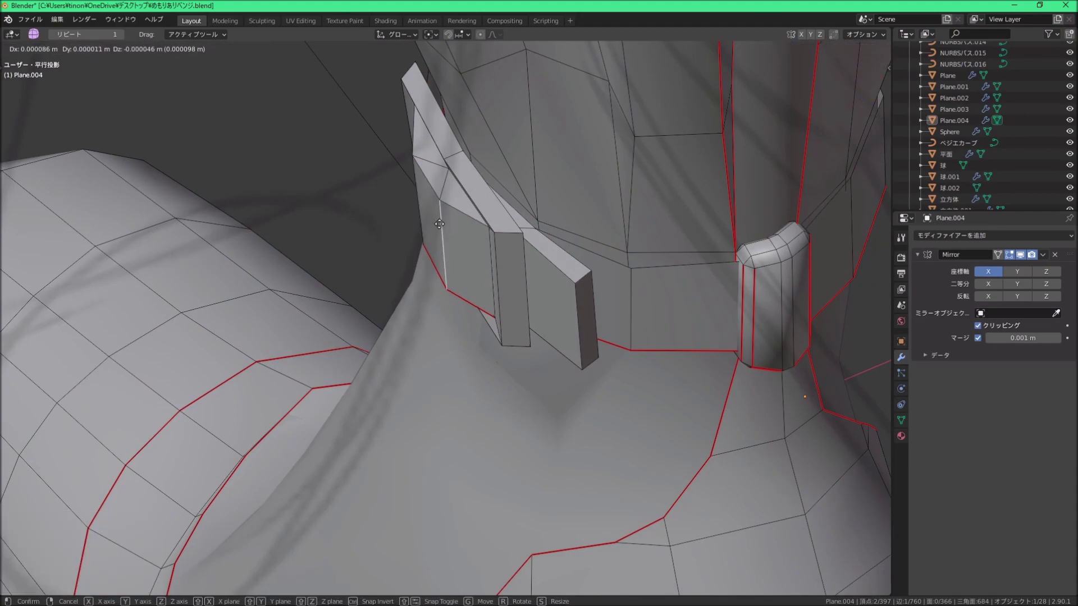
click(439, 224)
mouse_move(439, 224)
middle_down()
mouse_move(390, 213)
mouse_move(448, 196)
mouse_move(253, 120)
middle_up()
click(383, 216)
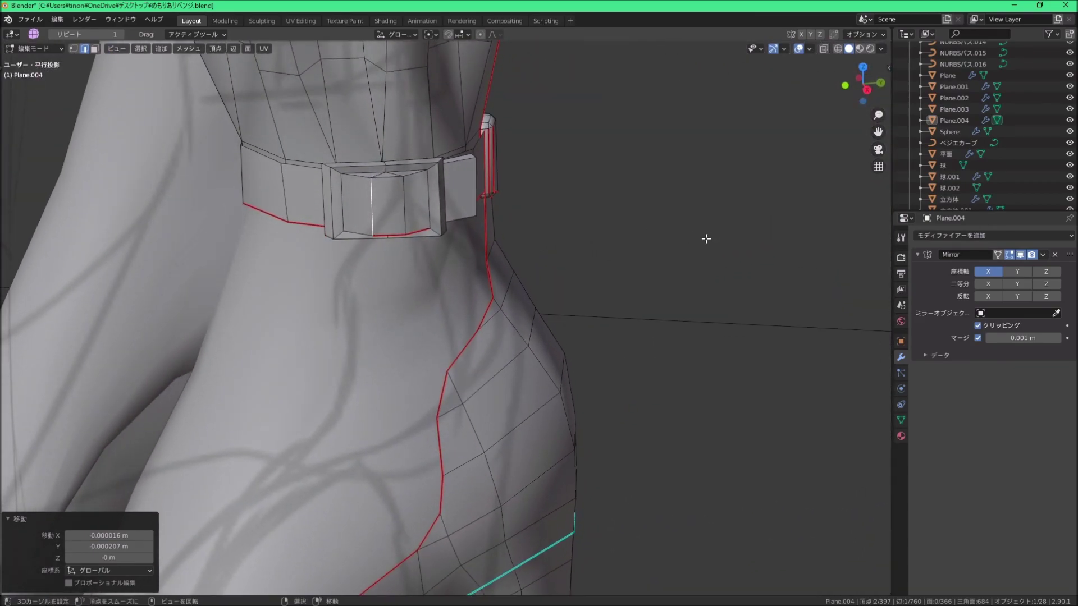
Step: Zoom out to the whole boot to view the finished strap
key(KP_Decimal)
mouse_move(548, 287)
middle_down()
mouse_move(567, 265)
mouse_move(529, 243)
mouse_move(504, 258)
middle_up()
middle_drag(552, 257, 451, 228)
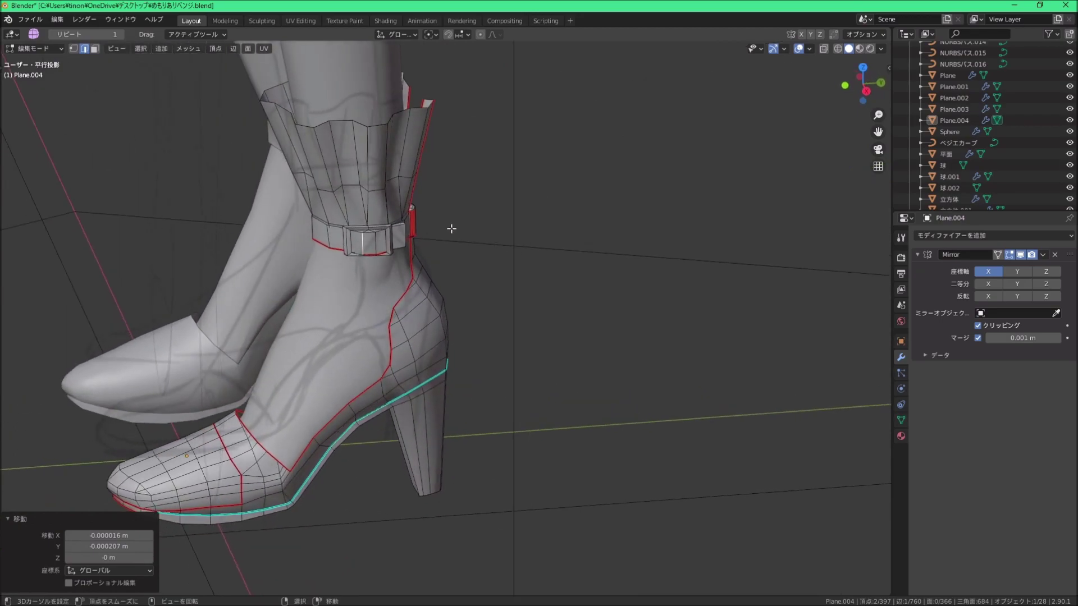
Step: Add a cube mesh and scale it into a long thin bar along X
click(28, 46)
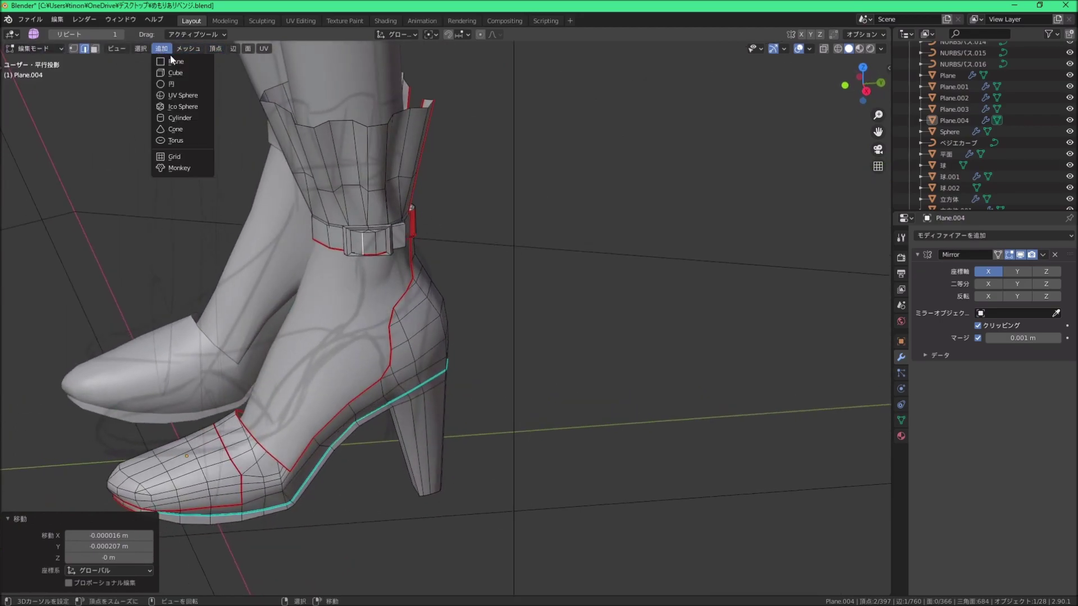
click(179, 74)
middle_drag(500, 228, 534, 248)
scroll(534, 248, down, 4)
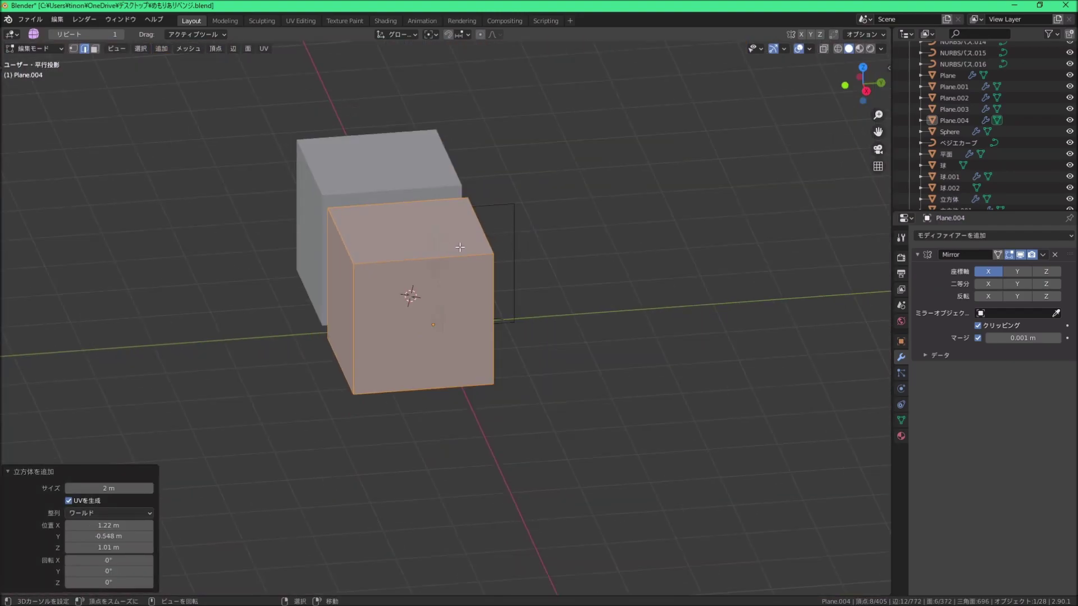
key(s)
click(426, 295)
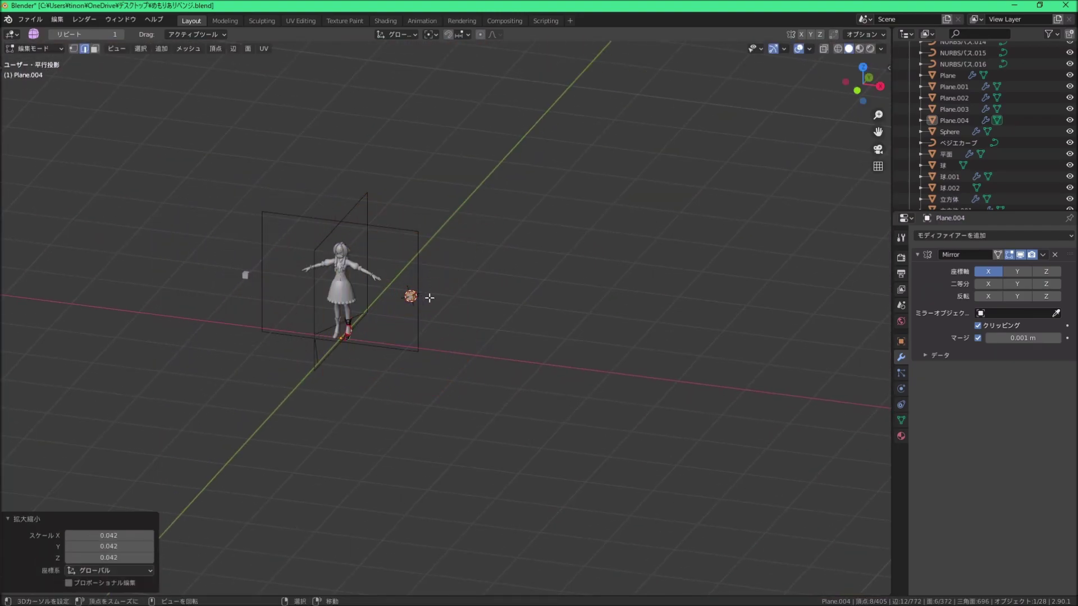
scroll(288, 234, up, 5)
key(s)
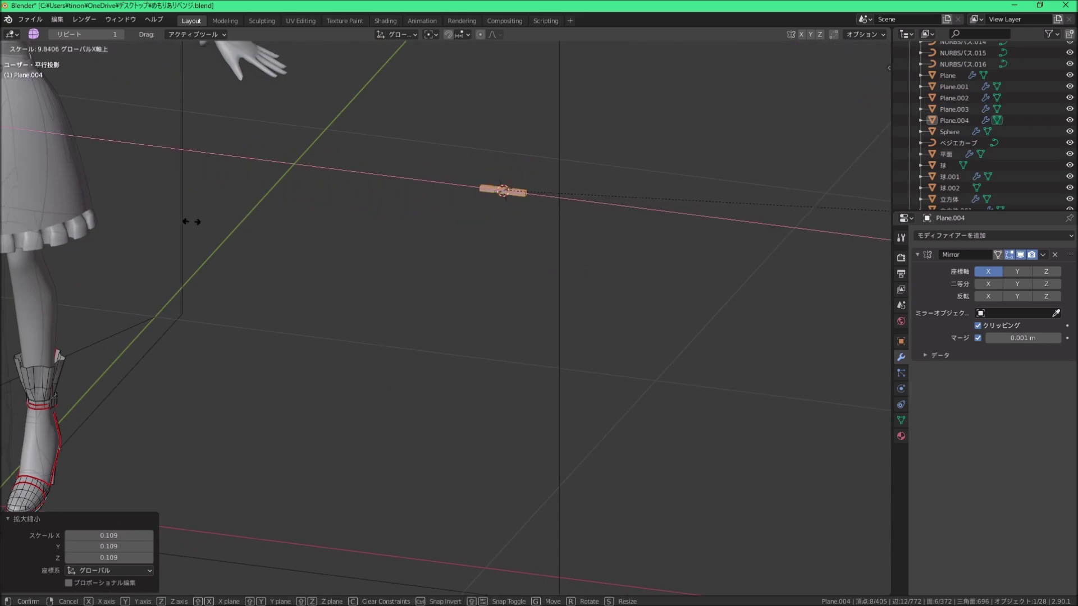
click(330, 220)
Step: Shrink the bar to 0.105 and place it near the ankle buckle
shift+middle_drag(567, 215, 734, 210)
key(g)
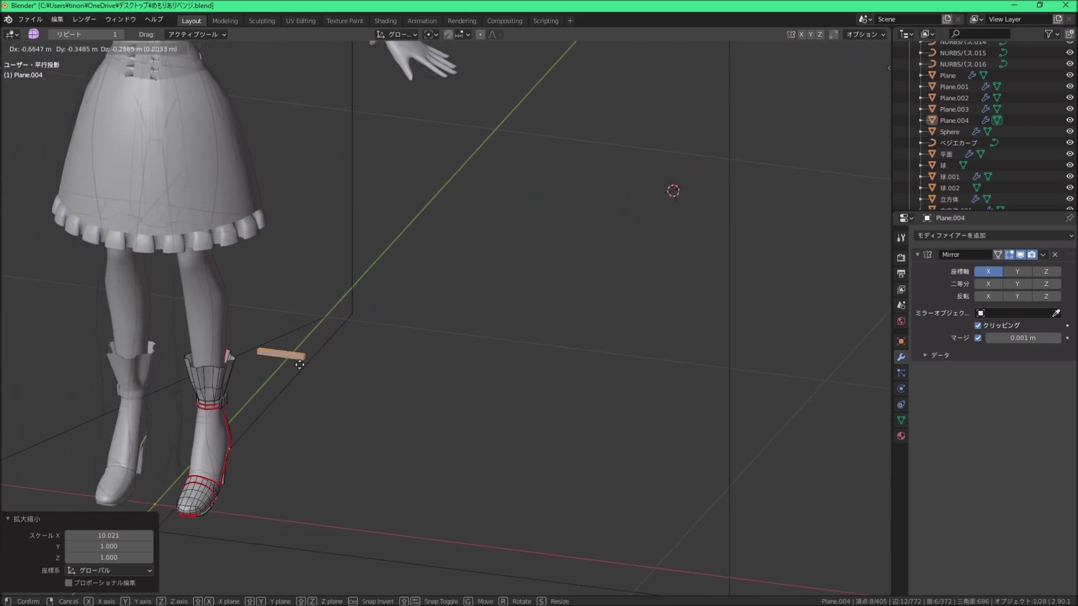
click(341, 385)
scroll(337, 365, up, 3)
scroll(243, 294, up, 3)
scroll(243, 294, up, 2)
key(s)
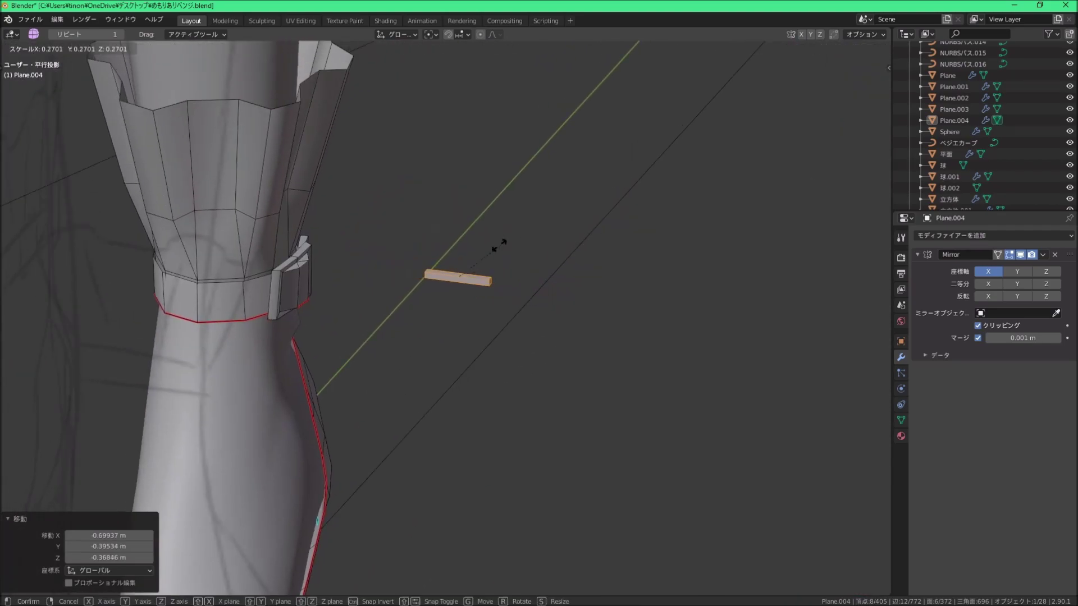
click(498, 294)
mouse_move(498, 294)
middle_down()
mouse_move(529, 282)
mouse_move(457, 344)
middle_up()
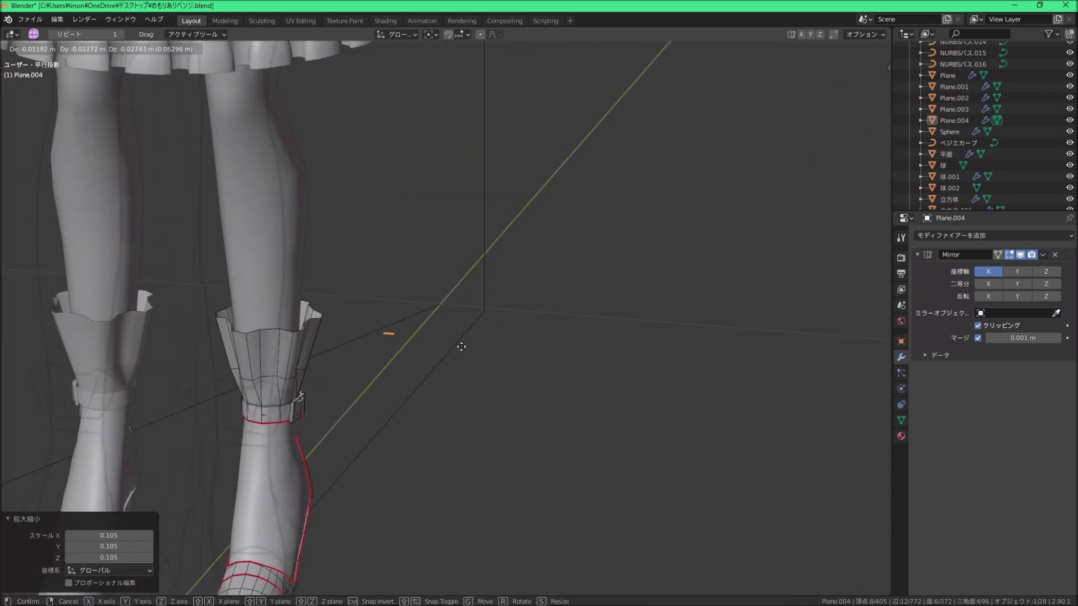
key(g)
click(390, 414)
Step: Reposition the bar from a side view beside the ankle strap buckle
scroll(440, 275, up, 2)
scroll(440, 275, up, 2)
middle_drag(344, 269, 478, 301)
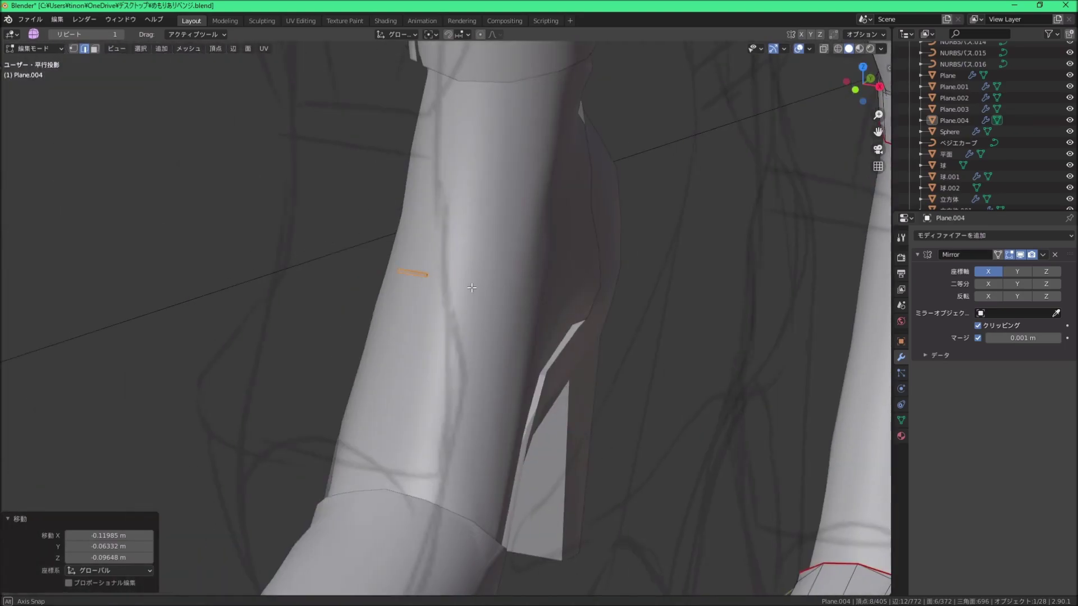
scroll(478, 301, down, 3)
scroll(478, 301, down, 3)
key(KP_3)
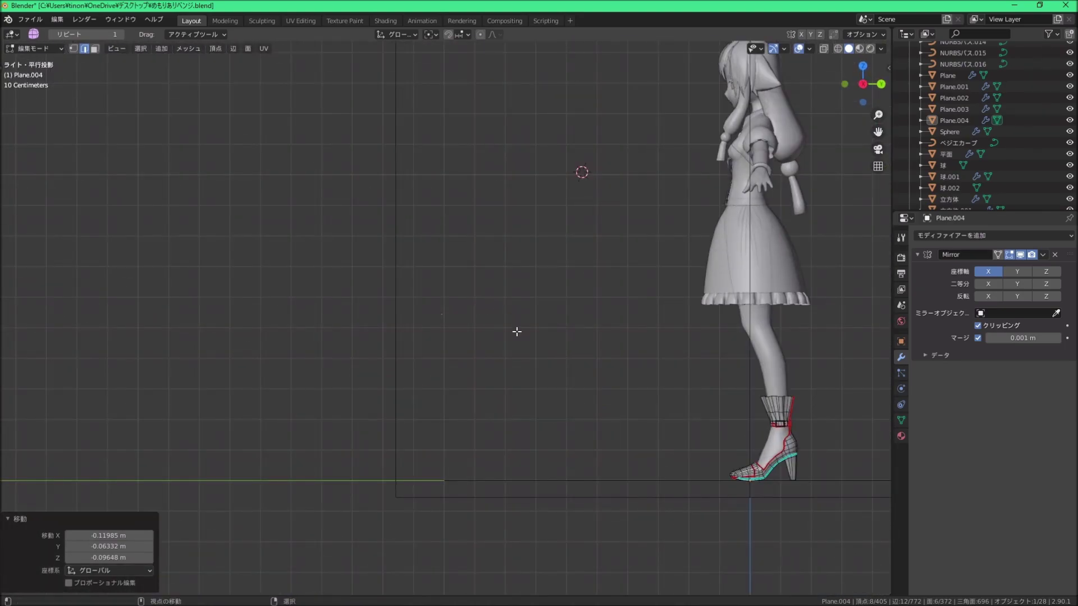
shift+middle_drag(516, 331, 365, 262)
key(g)
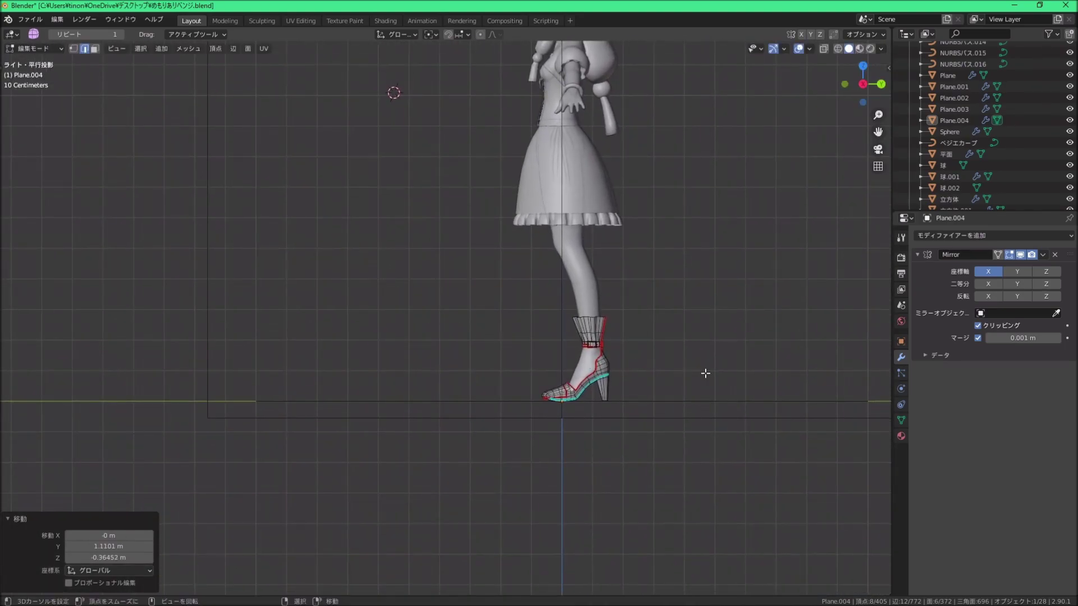
scroll(706, 373, up, 4)
shift+middle_drag(712, 370, 365, 314)
scroll(365, 314, up, 5)
scroll(580, 359, up, 3)
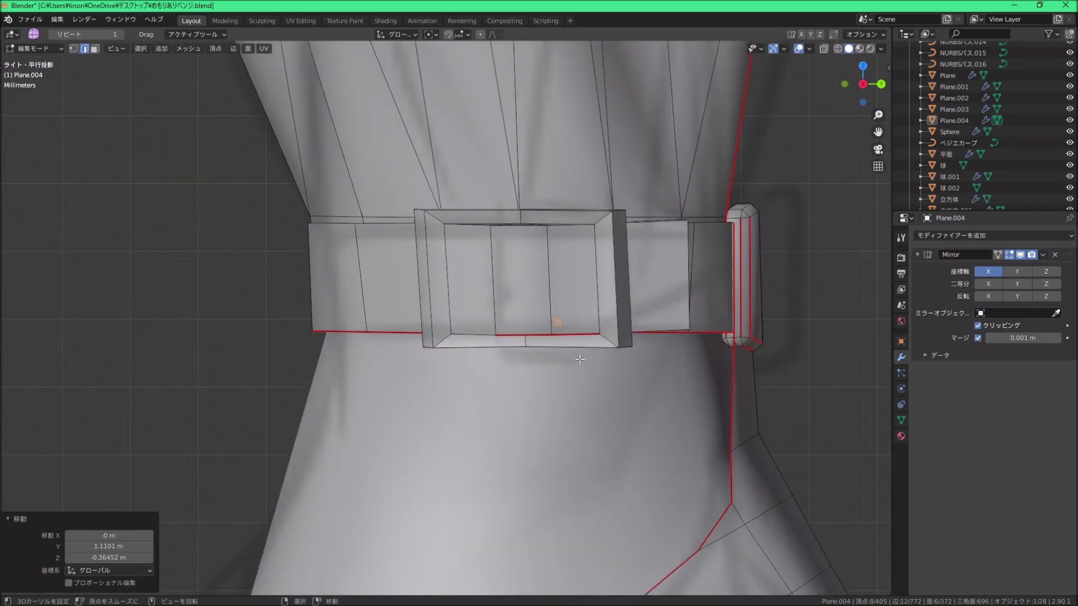
Step: In front view, shift the prong piece −0.008796 m along X against the buckle
key(KP_1)
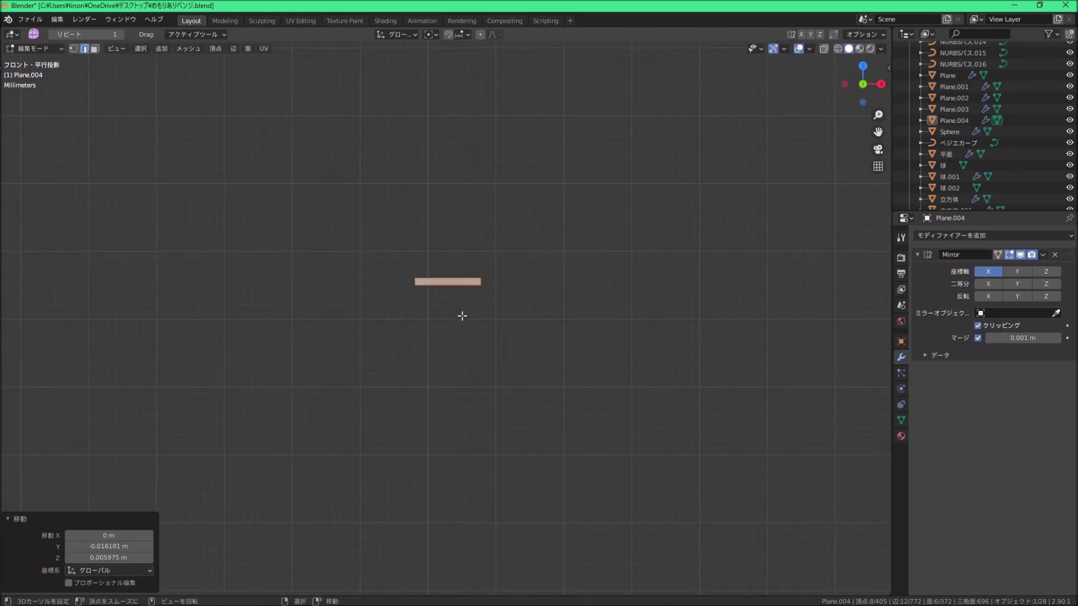
scroll(463, 310, down, 6)
key(g)
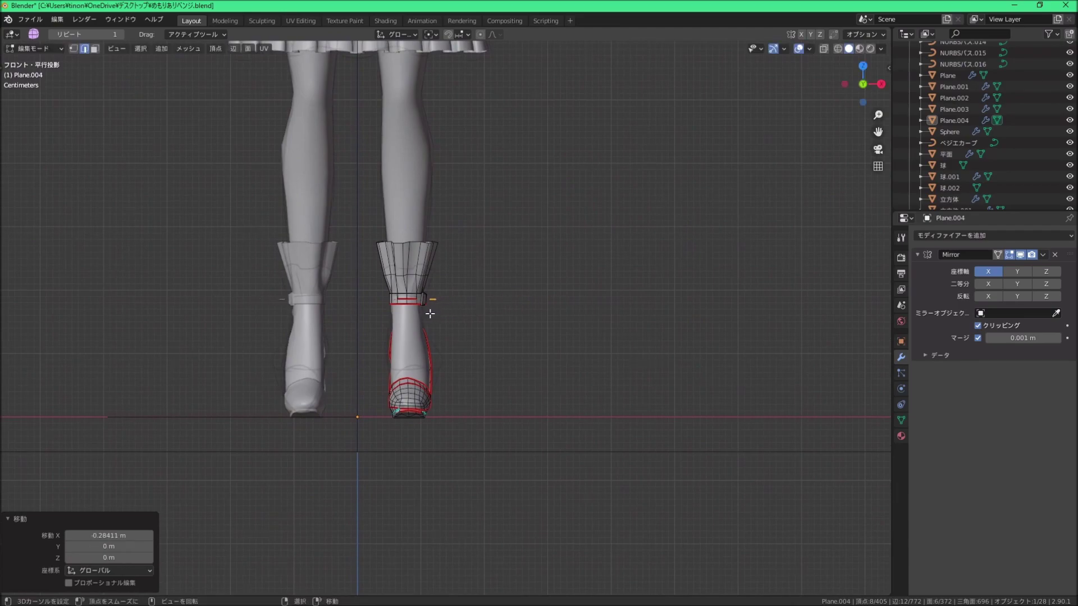
scroll(430, 314, up, 5)
scroll(464, 272, up, 6)
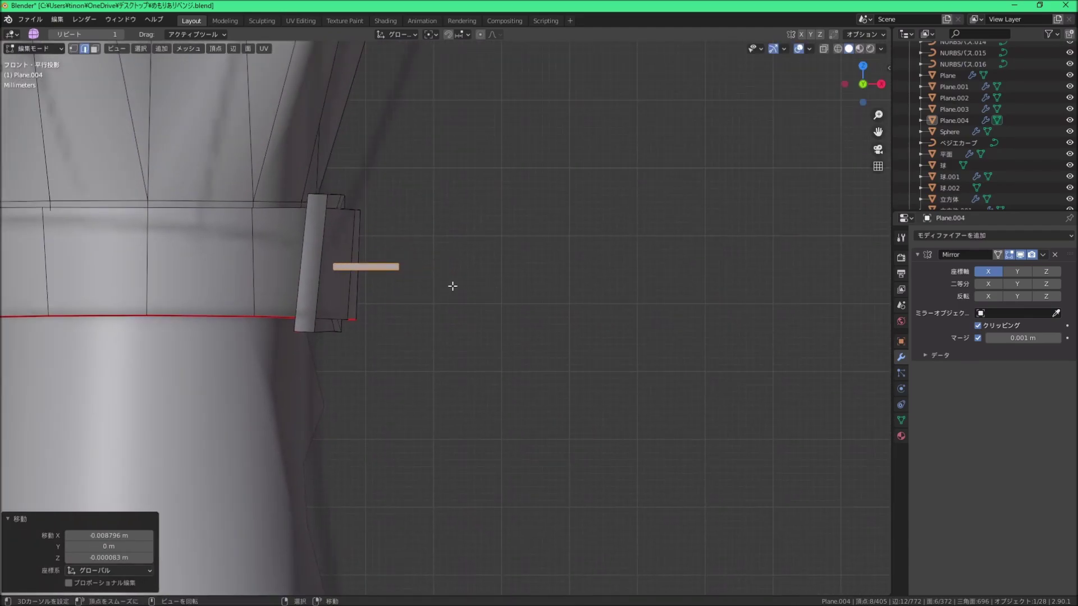
middle_drag(452, 285, 355, 335)
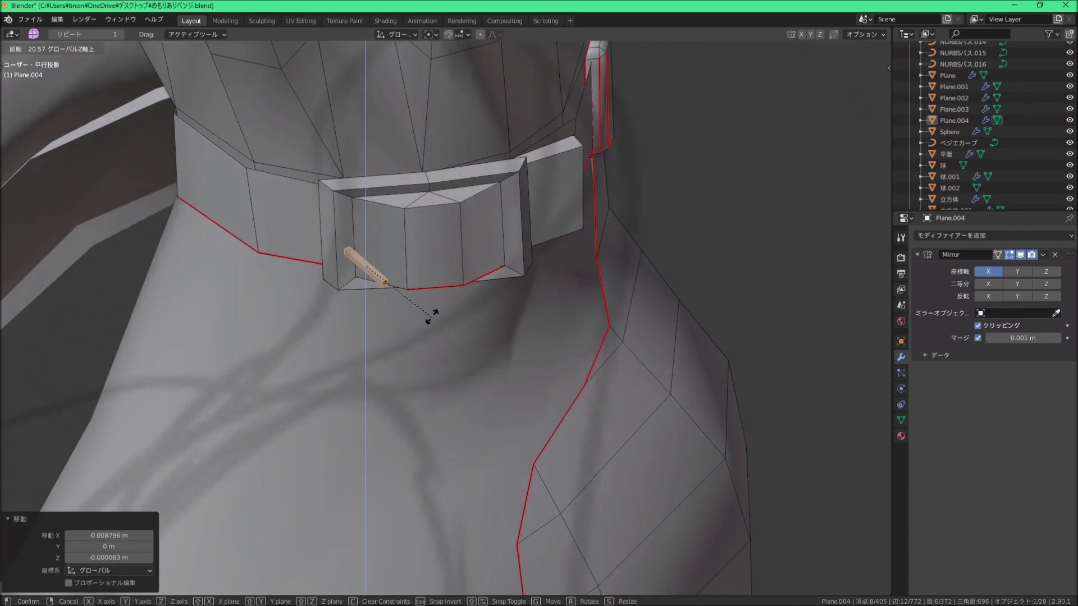
Step: Finish rotating the prong and move it into position within the buckle
click(463, 223)
mouse_move(463, 224)
middle_down()
mouse_move(641, 293)
mouse_move(573, 295)
mouse_move(549, 317)
mouse_move(423, 312)
middle_up()
key(g)
click(583, 294)
click(584, 298)
click(323, 316)
middle_drag(323, 316, 525, 359)
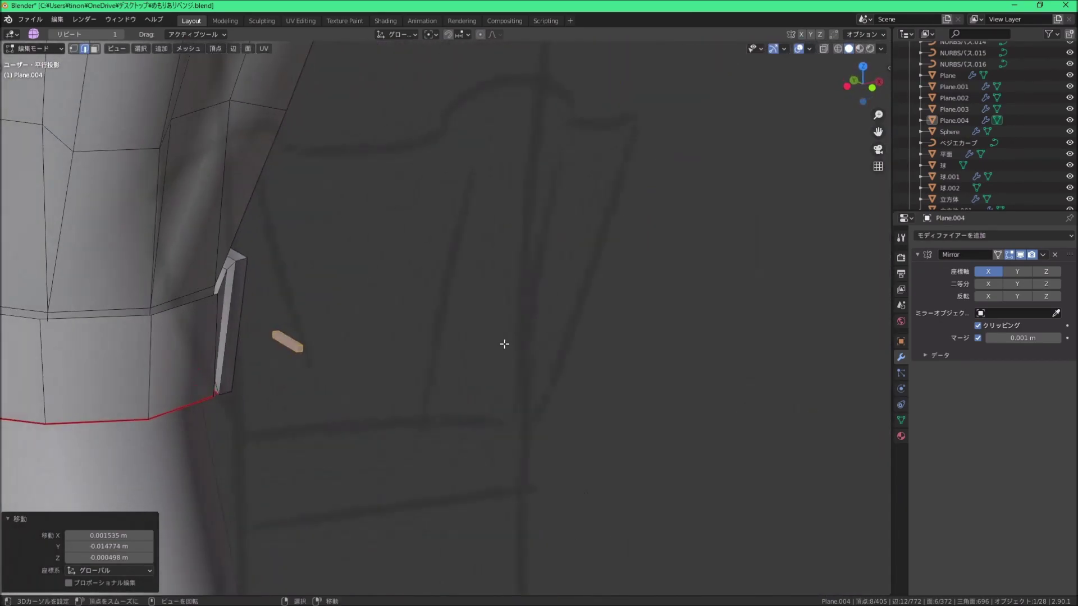
mouse_move(393, 253)
middle_down()
mouse_move(439, 264)
mouse_move(442, 281)
middle_up()
Step: Delete an unwanted face from the prong piece, undoing an accidental edit first
click(478, 263)
scroll(472, 264, up, 3)
right_click(442, 282)
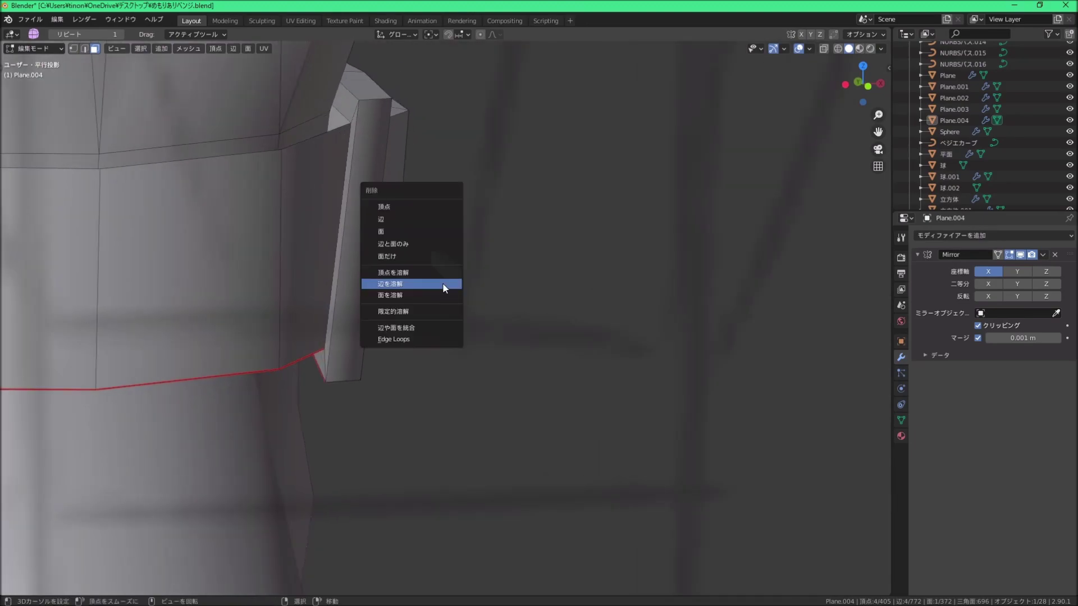
click(444, 283)
key(ctrl+z)
key(x)
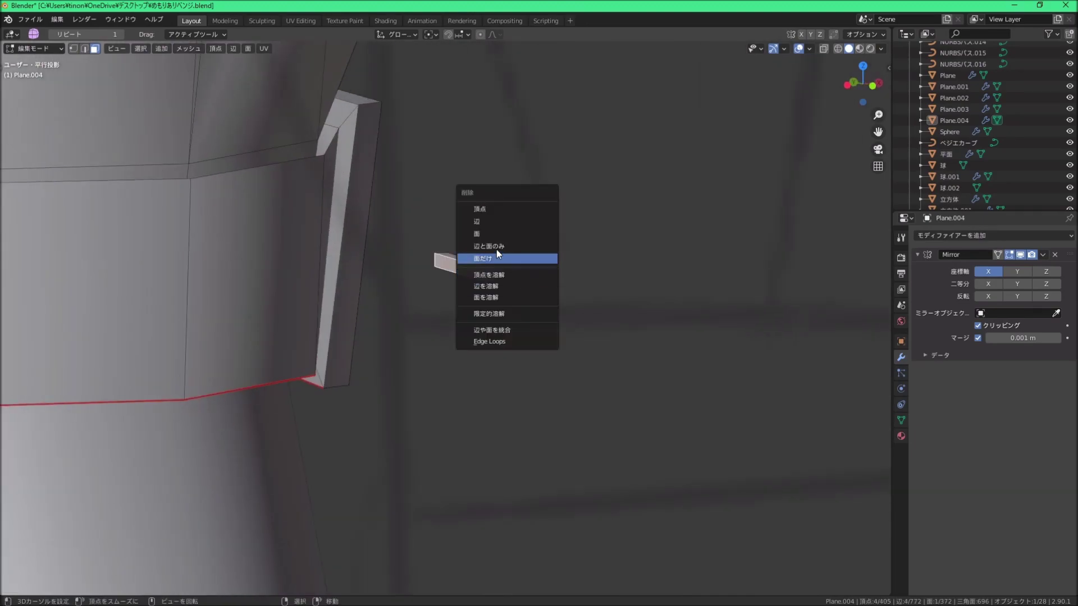
click(492, 227)
Step: Delete the bar's stray face, then move the whole linked bar and tilt it 7.2°
mouse_move(601, 267)
middle_down()
mouse_move(454, 269)
mouse_move(473, 270)
mouse_move(403, 300)
mouse_move(429, 320)
mouse_move(566, 335)
mouse_move(541, 329)
middle_up()
click(470, 268)
key(x)
click(462, 270)
key(l)
key(g)
click(566, 335)
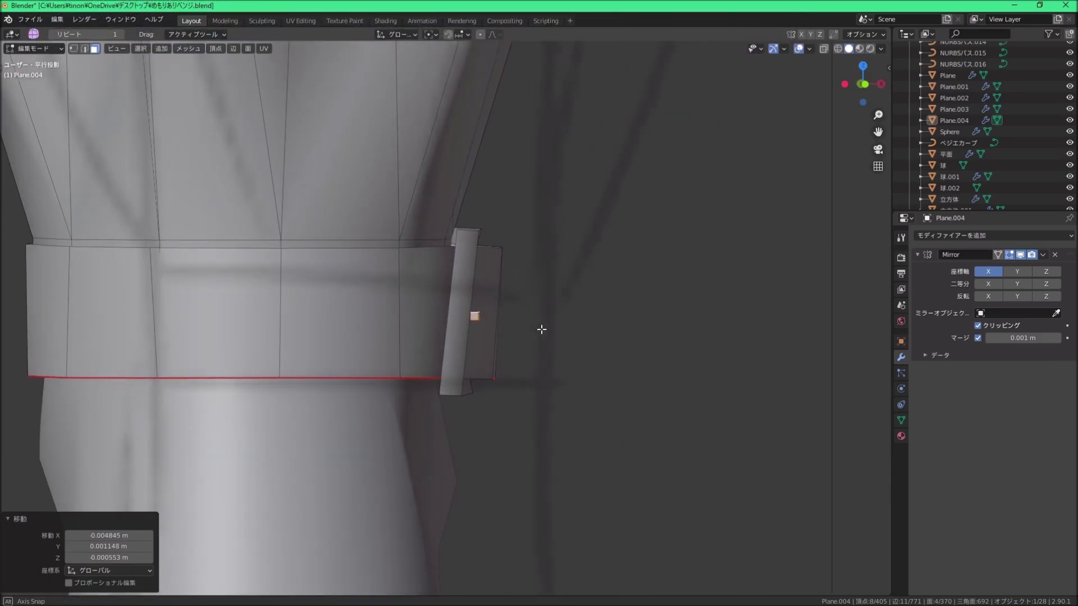
click(595, 310)
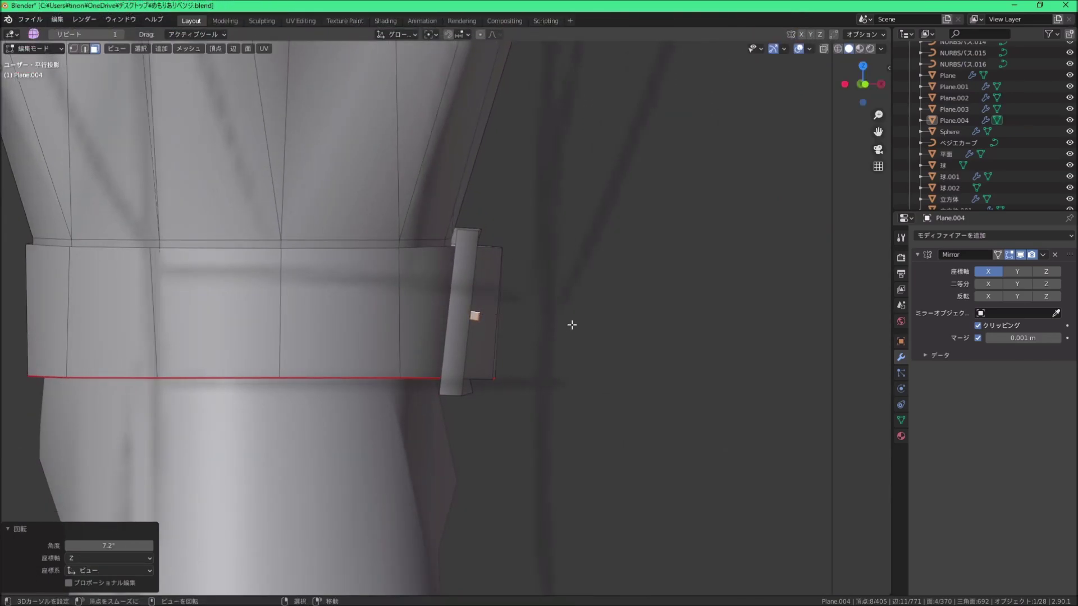
Step: Stretch the bar piece vertically by scaling it along Z
middle_drag(571, 325, 586, 308)
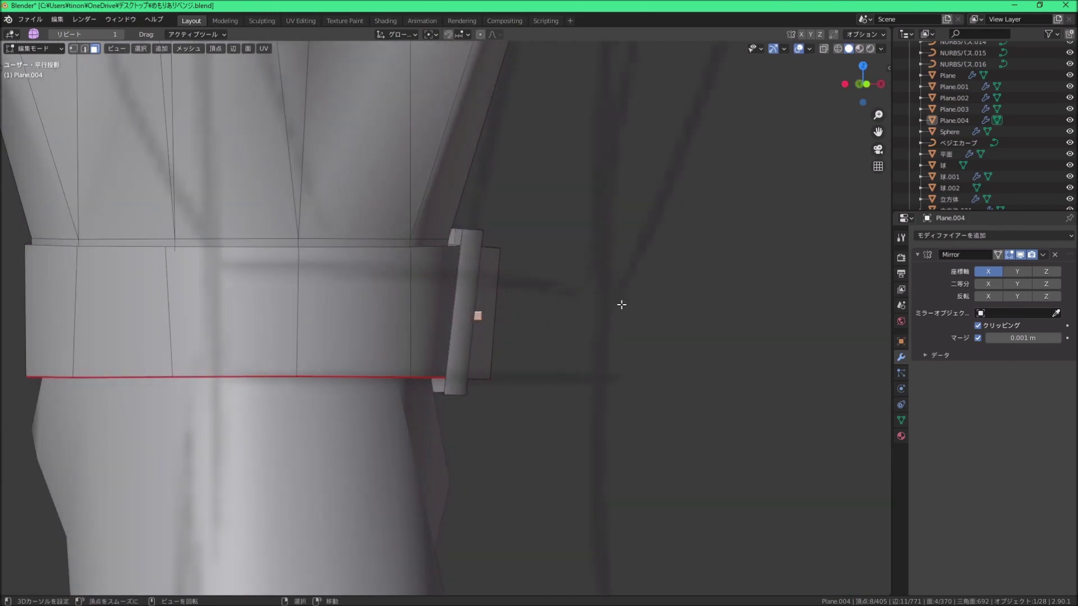
key(z)
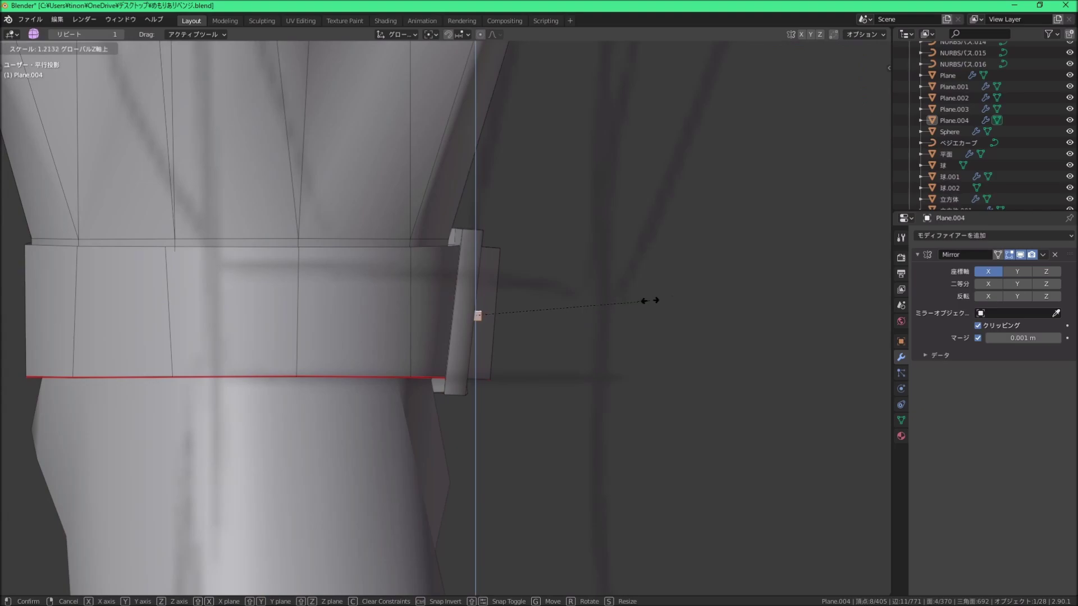
click(717, 291)
middle_drag(620, 312, 550, 312)
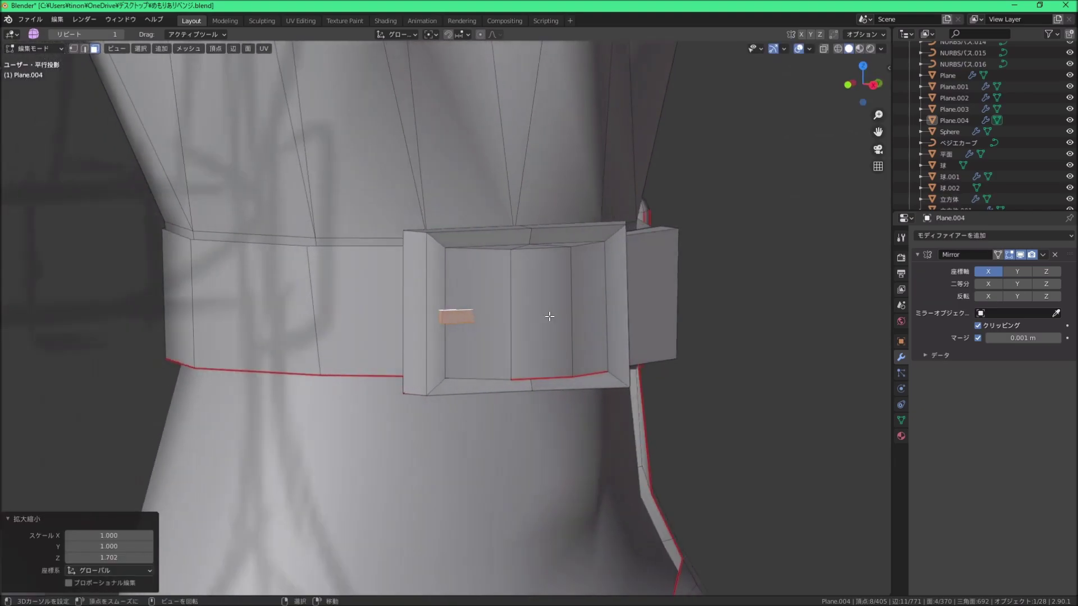
scroll(505, 312, up, 3)
scroll(484, 311, up, 2)
scroll(484, 311, down, 2)
mouse_move(484, 311)
middle_down()
mouse_move(474, 321)
mouse_move(599, 329)
mouse_move(611, 312)
mouse_move(616, 330)
mouse_move(447, 317)
mouse_move(357, 227)
middle_up()
Step: Nudge the selected face into place inside the buckle frame with four small moves
key(g)
click(485, 327)
key(g)
click(592, 329)
key(g)
click(611, 320)
key(g)
click(615, 327)
scroll(447, 317, down, 2)
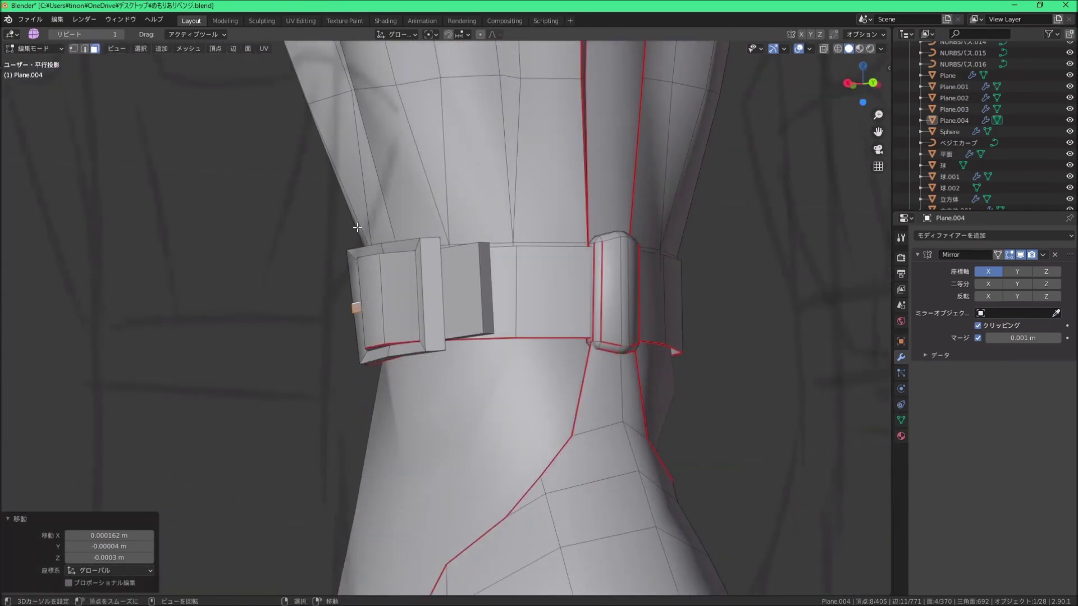
Step: Extrude the strap's side face into a small tab and taper its end to 0.550
click(487, 288)
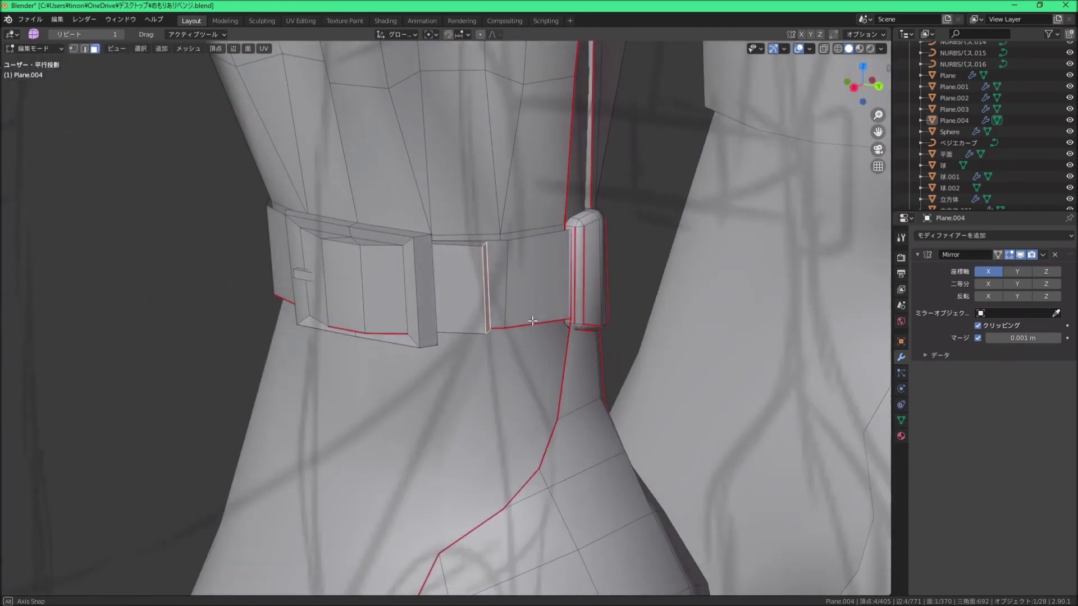
middle_drag(487, 287, 571, 308)
key(e)
click(571, 309)
click(612, 289)
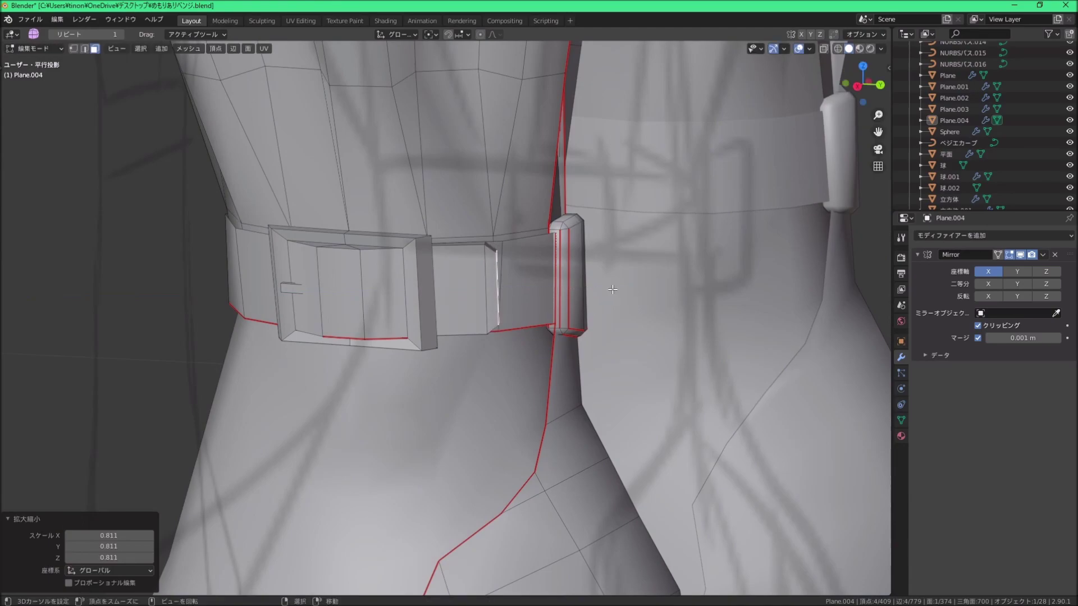
click(616, 290)
key(s)
mouse_move(617, 289)
middle_down()
mouse_move(427, 298)
mouse_move(495, 294)
middle_up()
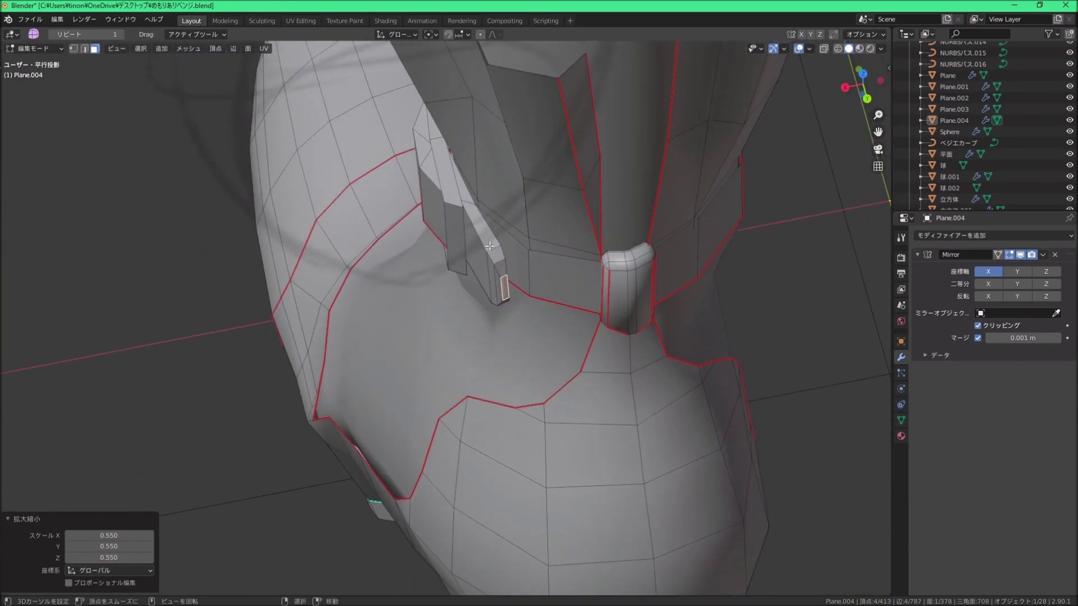
alt+click(489, 246)
middle_drag(490, 245, 522, 246)
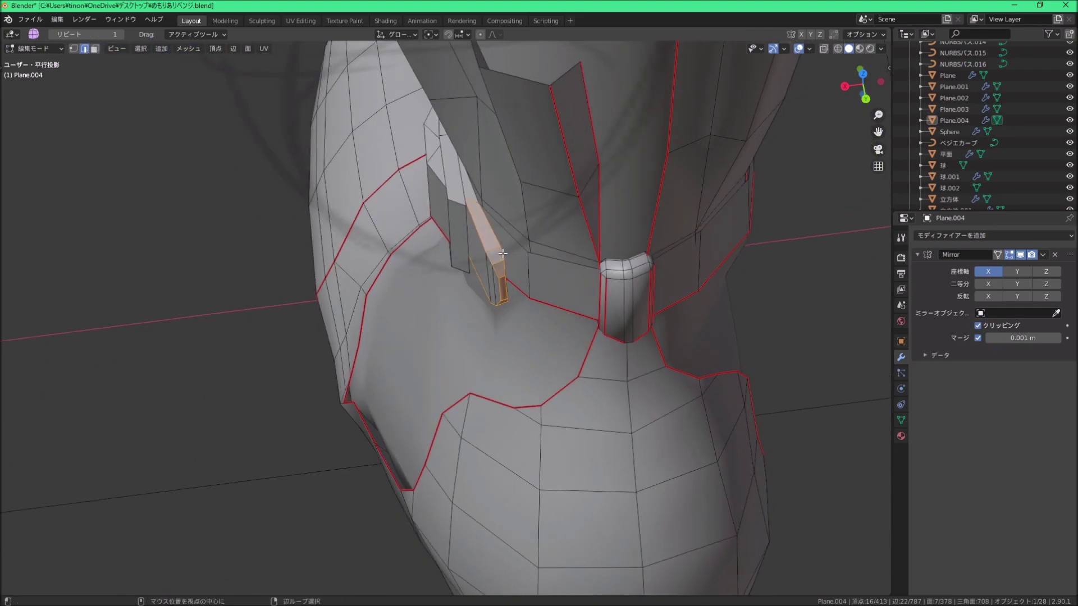
scroll(512, 257, down, 10)
middle_drag(517, 250, 494, 234)
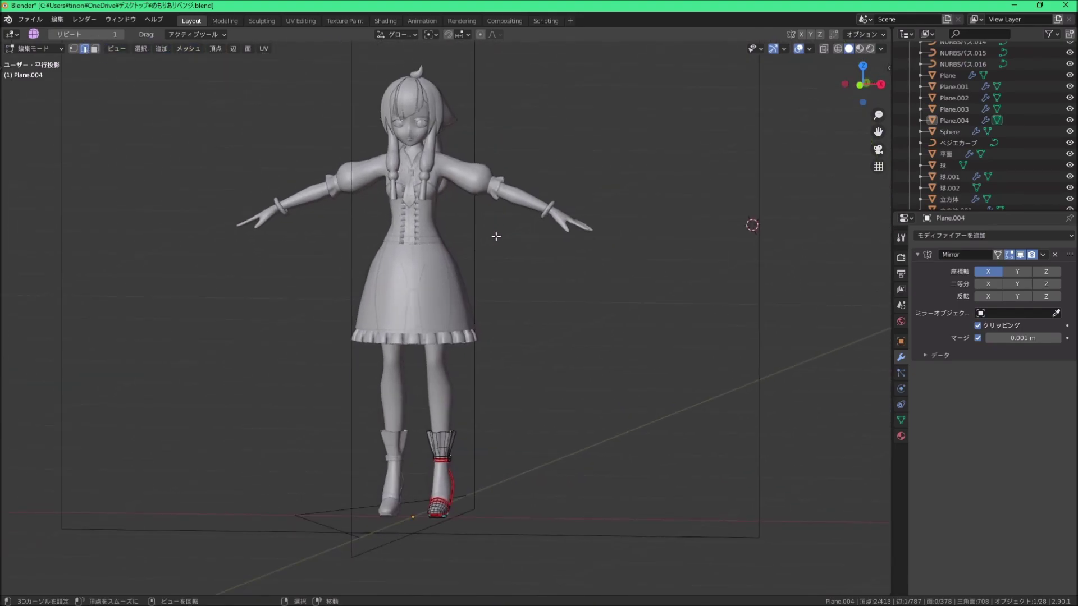
Step: Hide the dress and the bodice with its sleeves
scroll(493, 233, down, 2)
scroll(478, 260, up, 1)
scroll(458, 250, up, 4)
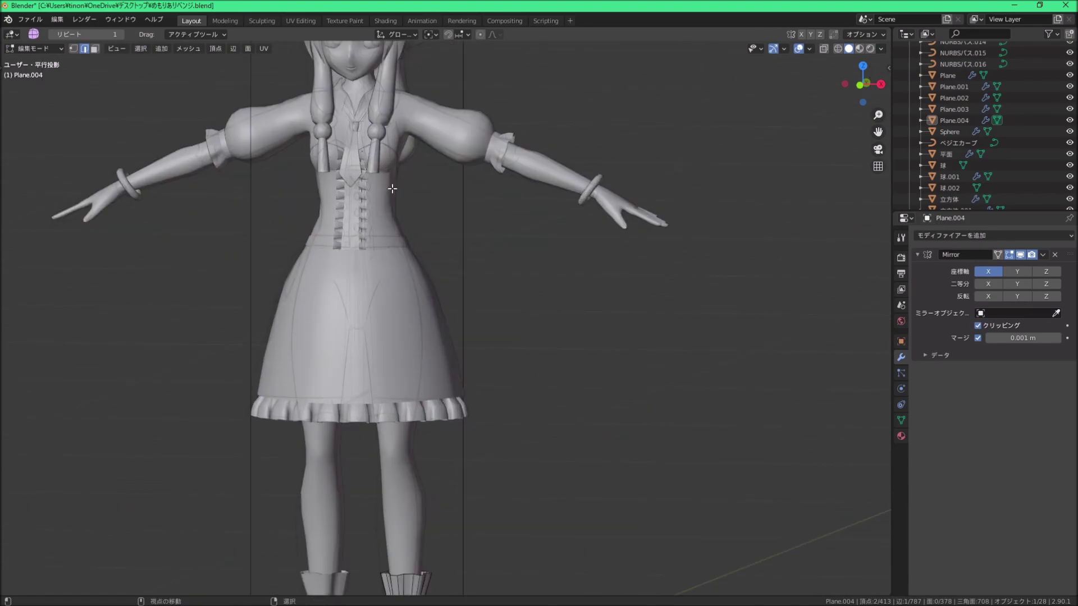
shift+middle_drag(392, 189, 409, 248)
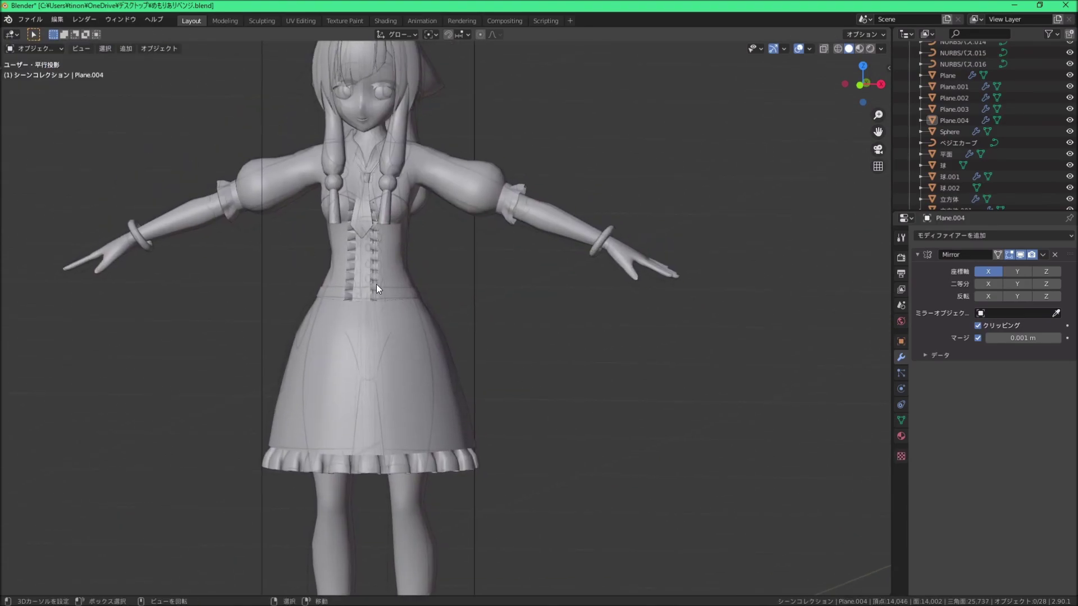
click(397, 296)
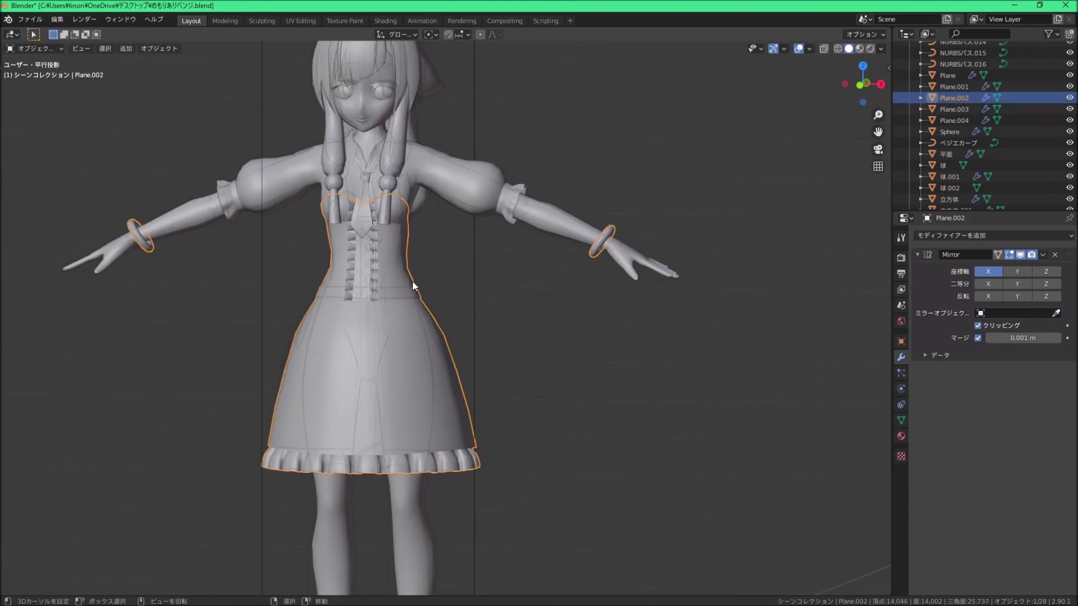
key(h)
click(390, 261)
key(h)
Step: Hide the hair tie, the small sphere and the pigtail
mouse_move(433, 291)
middle_down()
mouse_move(446, 289)
mouse_move(380, 253)
mouse_move(433, 275)
mouse_move(400, 249)
mouse_move(562, 160)
middle_up()
shift+scroll(446, 289, down, 3)
shift+scroll(472, 236, down, 3)
click(562, 160)
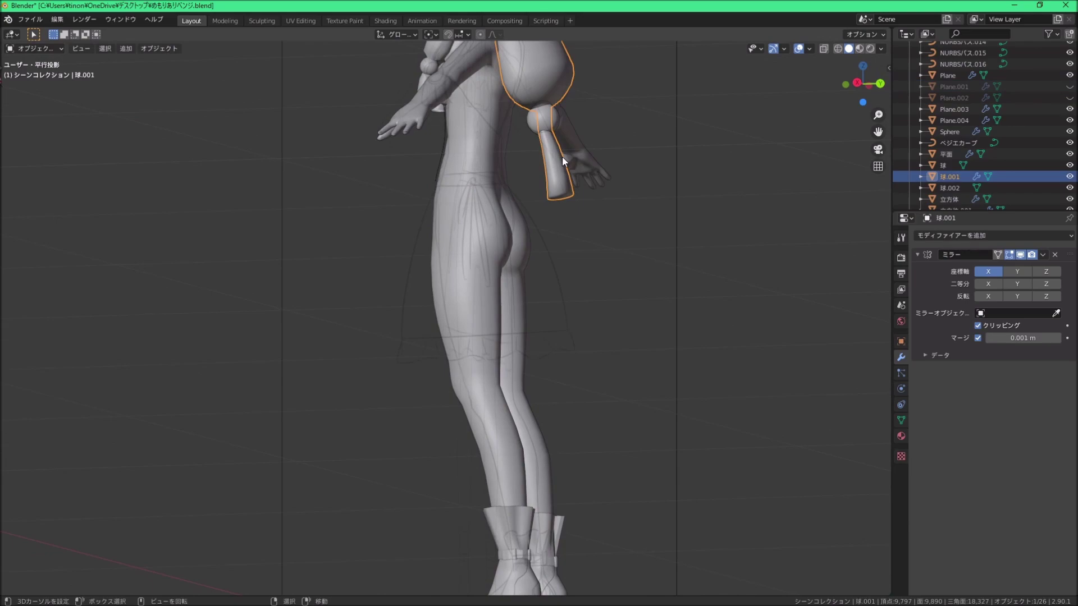
key(h)
click(550, 115)
key(h)
middle_drag(550, 112, 568, 123)
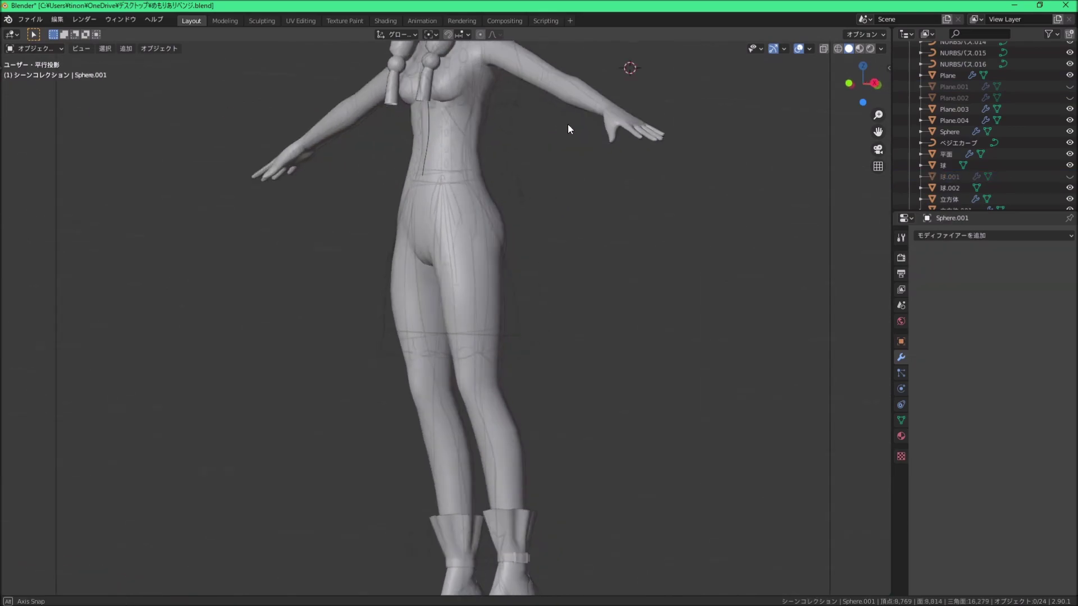
scroll(567, 129, down, 2)
click(441, 79)
key(h)
Step: Frame the bare hips and legs in a straight front view (Numpad 1)
scroll(501, 192, up, 1)
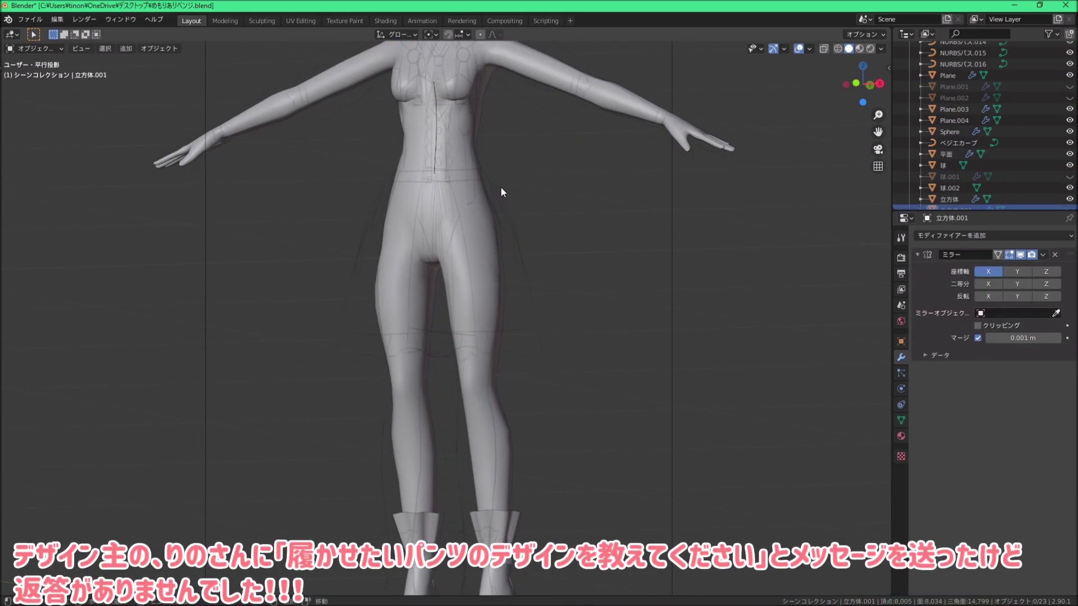
key(KP_1)
scroll(501, 188, up, 3)
scroll(493, 194, up, 2)
Step: Select the panty mesh and link-select its whole hip piece in Edit Mode
click(460, 213)
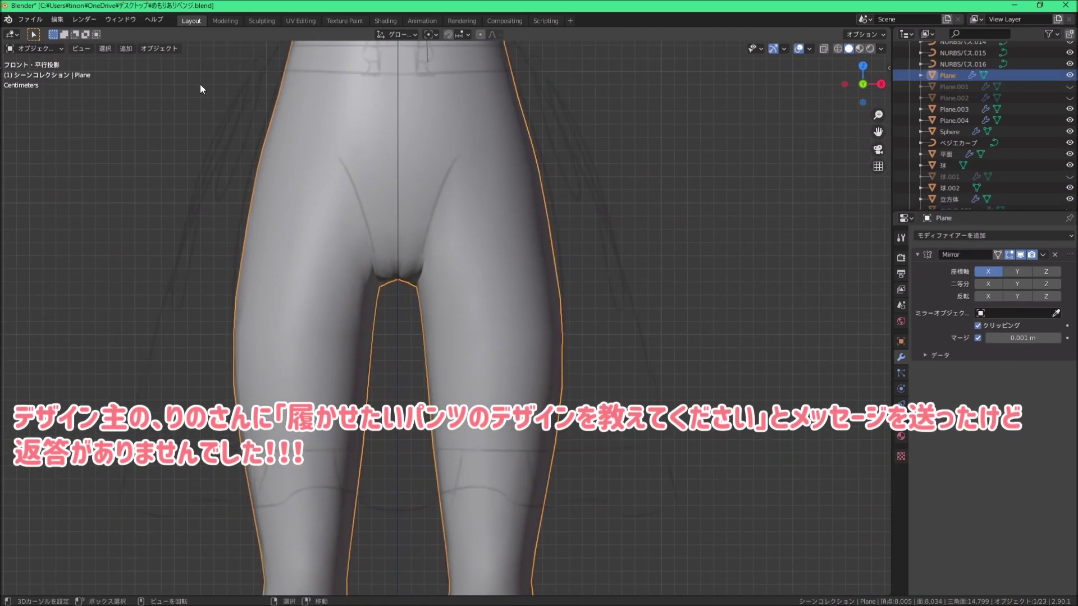
click(33, 48)
click(50, 76)
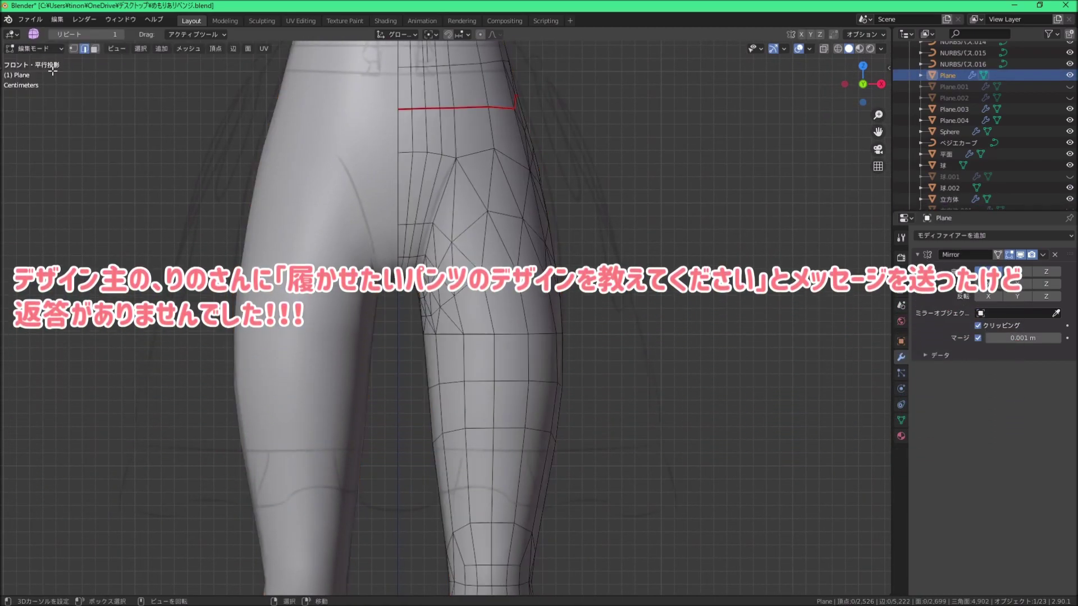
scroll(465, 222, up, 3)
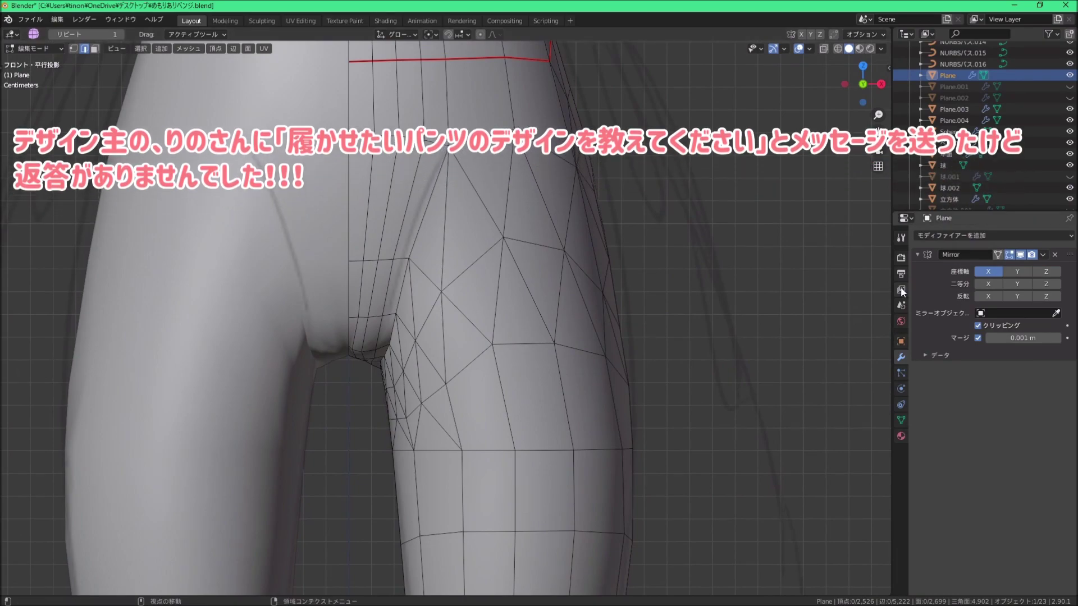
scroll(578, 326, down, 5)
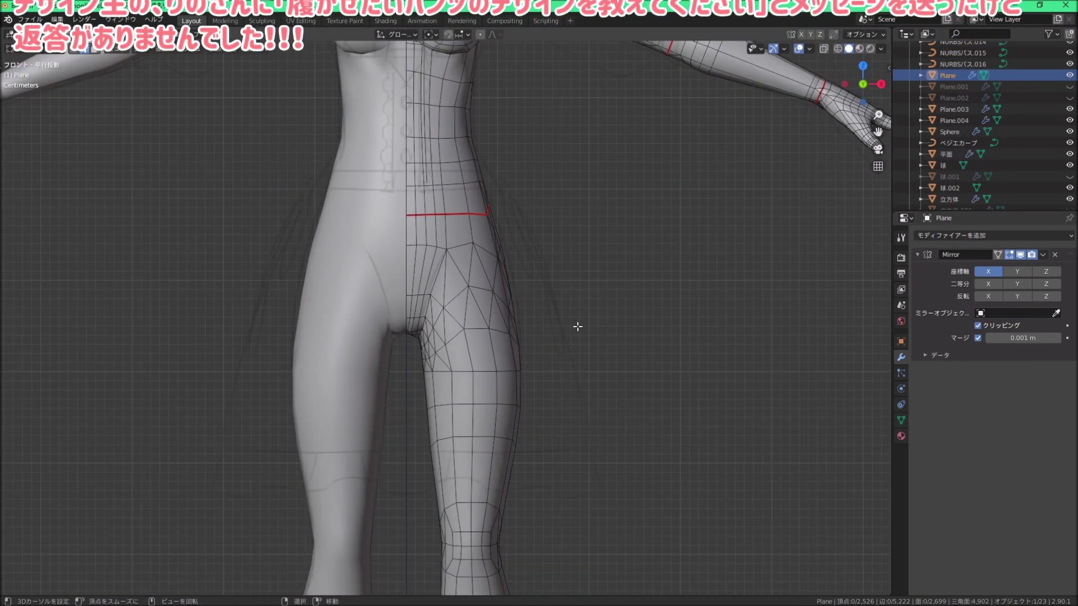
middle_drag(578, 326, 356, 236)
scroll(450, 306, down, 2)
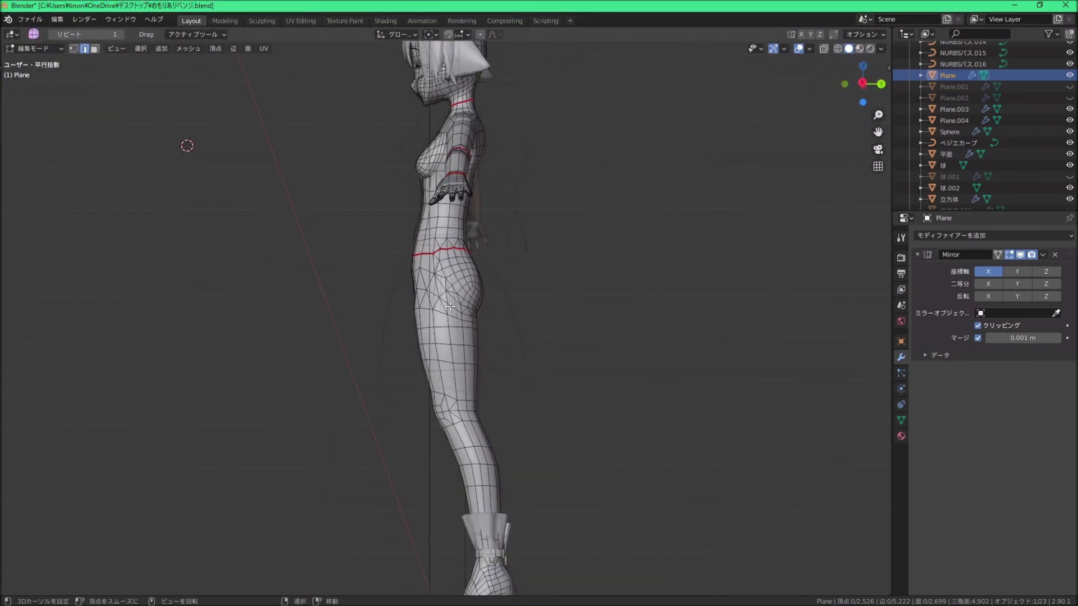
middle_drag(450, 307, 422, 295)
key(l)
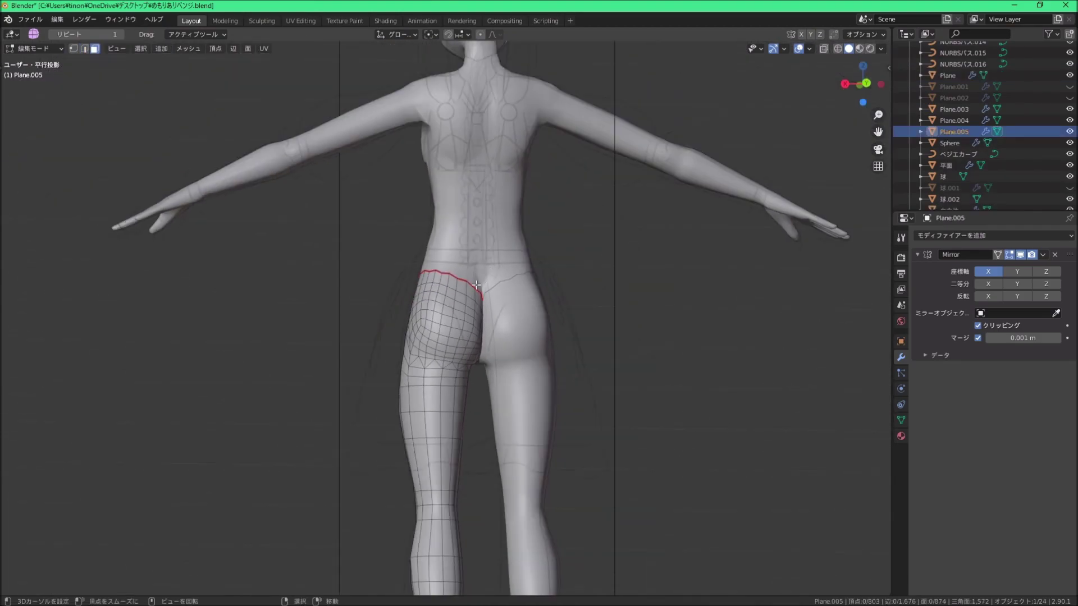
middle_drag(476, 285, 440, 295)
Step: Join the shorts piece into the body mesh Plane and clear the selection
key(Tab)
shift+click(459, 293)
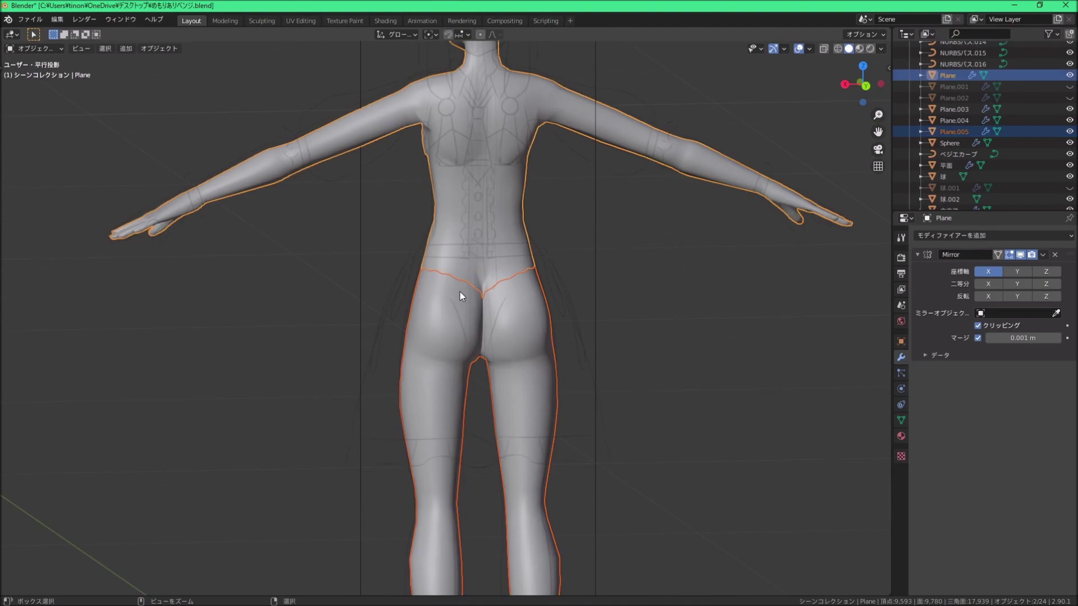
key(ctrl+j)
key(Tab)
key(alt+a)
Step: Mark the edge loop around the waist as a seam
scroll(459, 292, up, 4)
mouse_move(459, 292)
middle_down()
mouse_move(471, 306)
mouse_move(320, 267)
middle_up()
ctrl+click(308, 263)
middle_drag(534, 289, 404, 288)
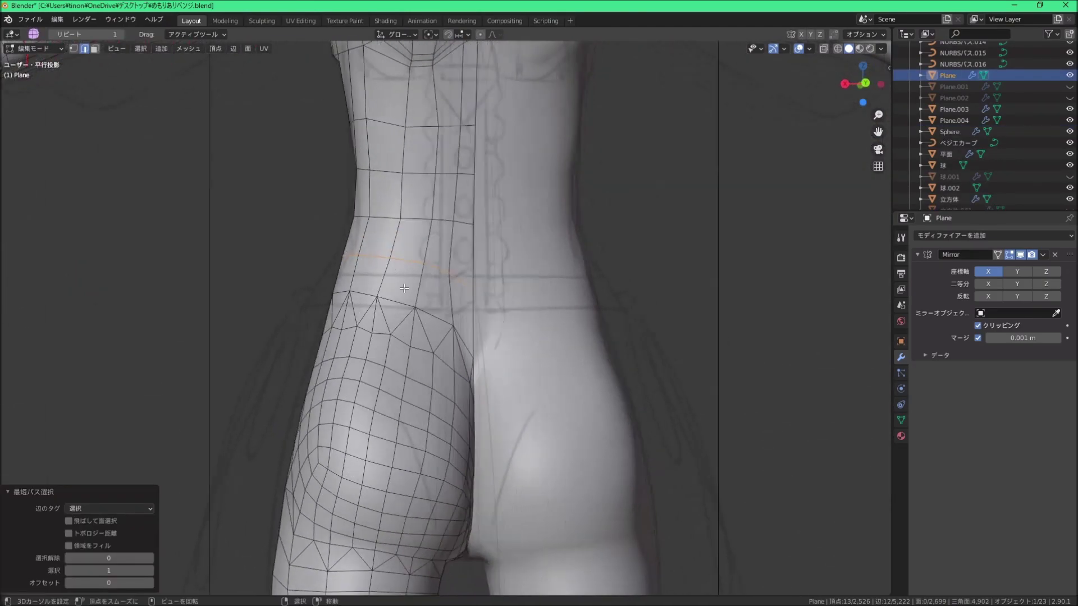
right_click(457, 295)
click(458, 294)
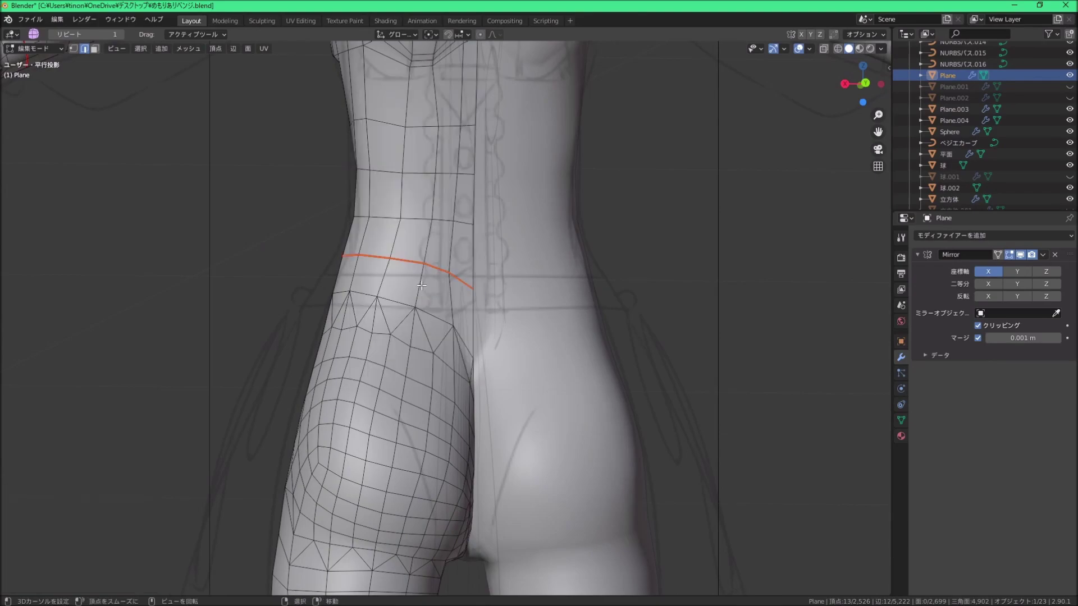
Step: Mark the mid-thigh edge loop as a seam and switch to face selection
scroll(457, 295, down, 5)
mouse_move(458, 295)
middle_down()
mouse_move(524, 289)
mouse_move(481, 289)
mouse_move(494, 293)
middle_up()
scroll(481, 288, up, 3)
alt+click(493, 295)
alt+click(494, 294)
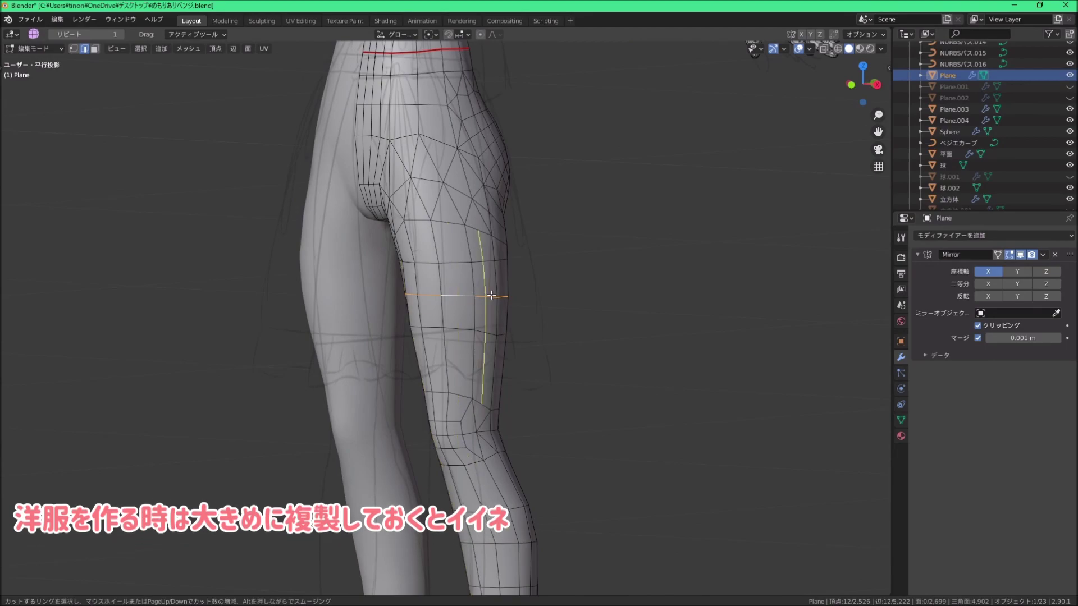
right_click(509, 293)
click(496, 292)
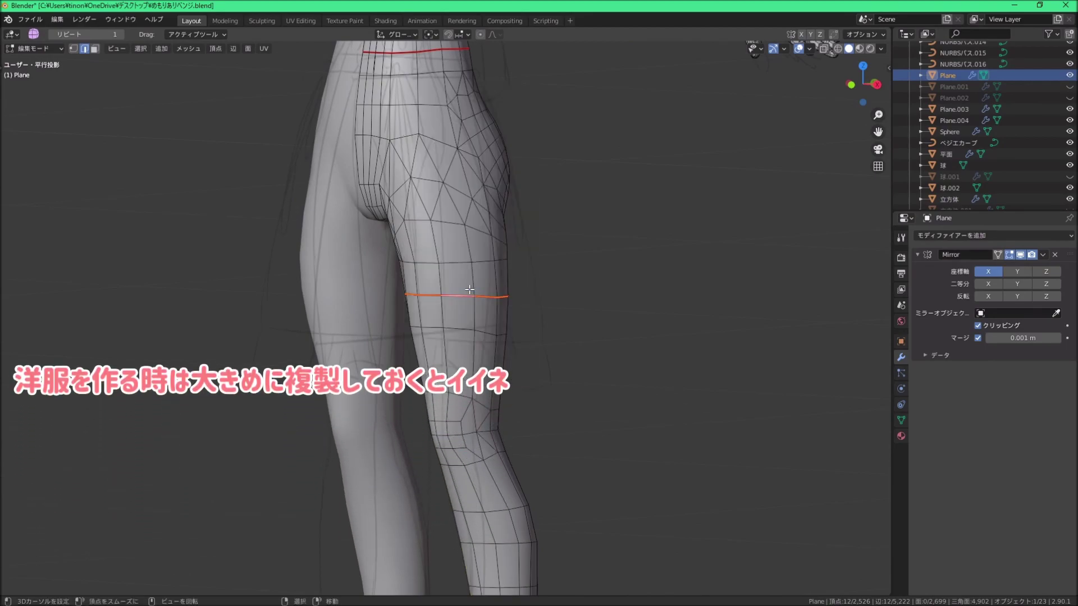
scroll(497, 291, down, 3)
click(93, 48)
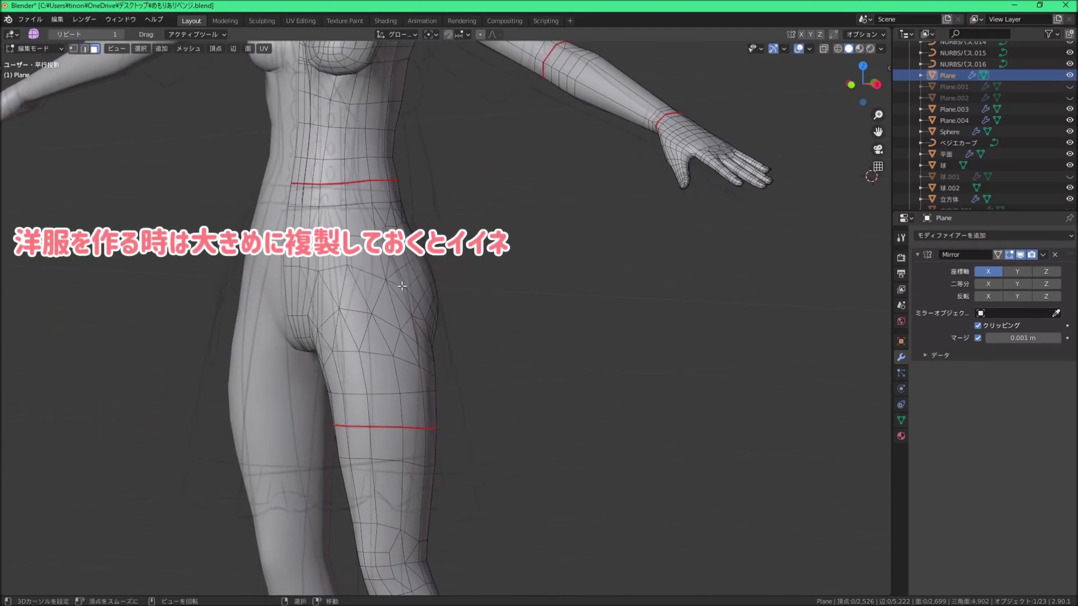
Step: Duplicate the seam-bounded hip faces in place and separate them into a new object
key(l)
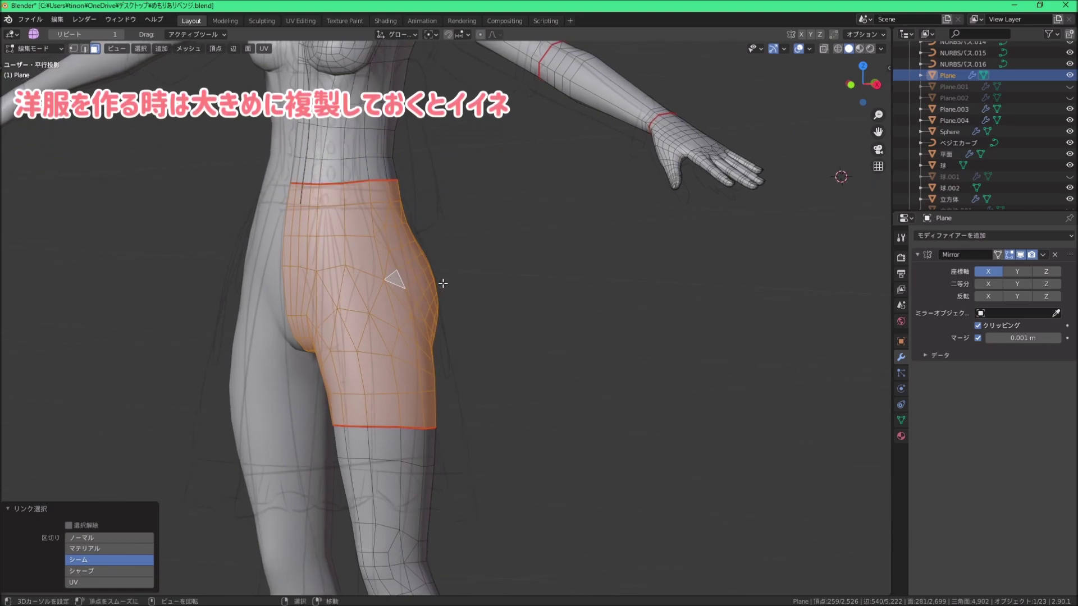
right_click(442, 282)
key(shift+d)
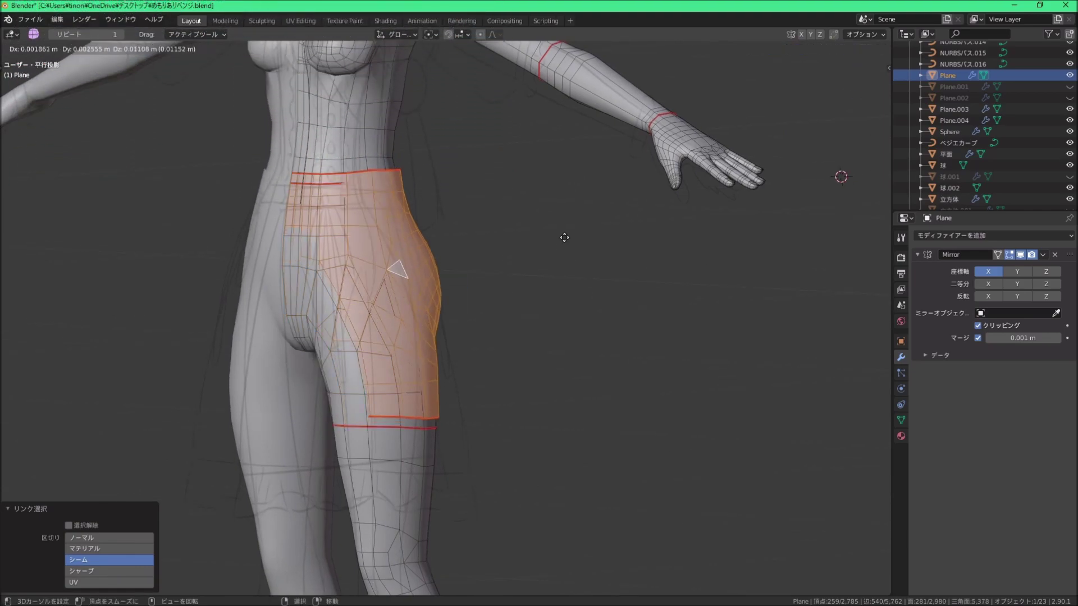
right_click(573, 250)
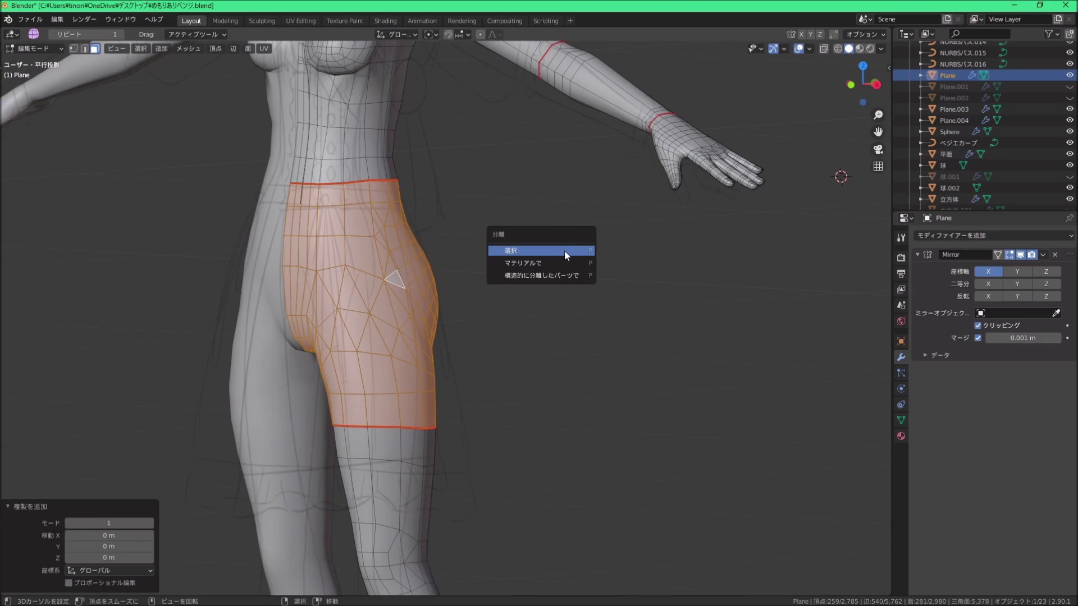
click(564, 251)
Step: Return to Object Mode and start editing the new Plane.005 shorts mesh
click(45, 61)
click(328, 251)
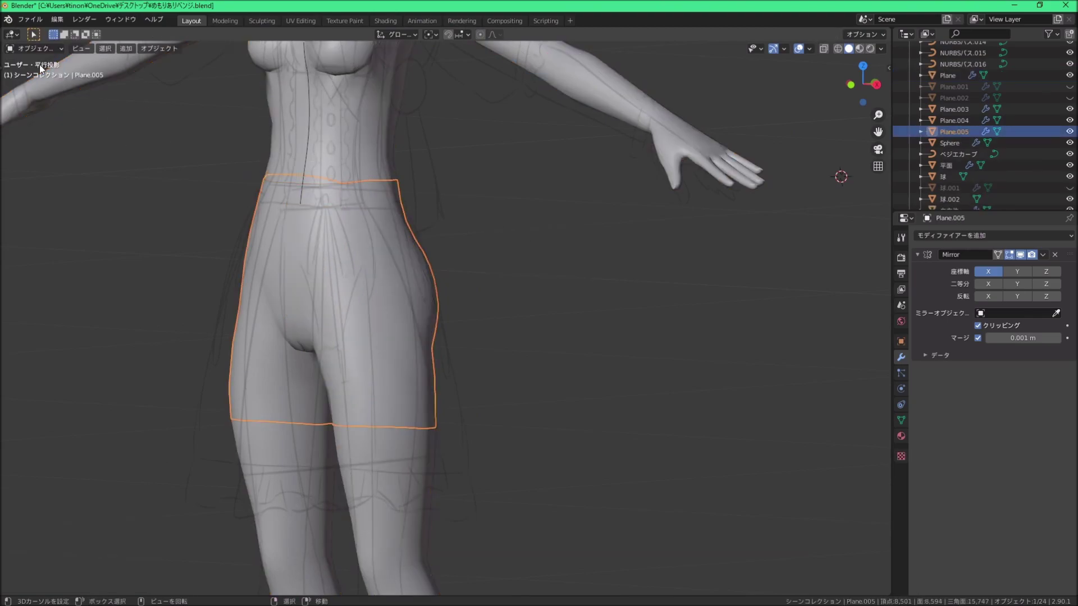
click(41, 74)
scroll(489, 259, down, 3)
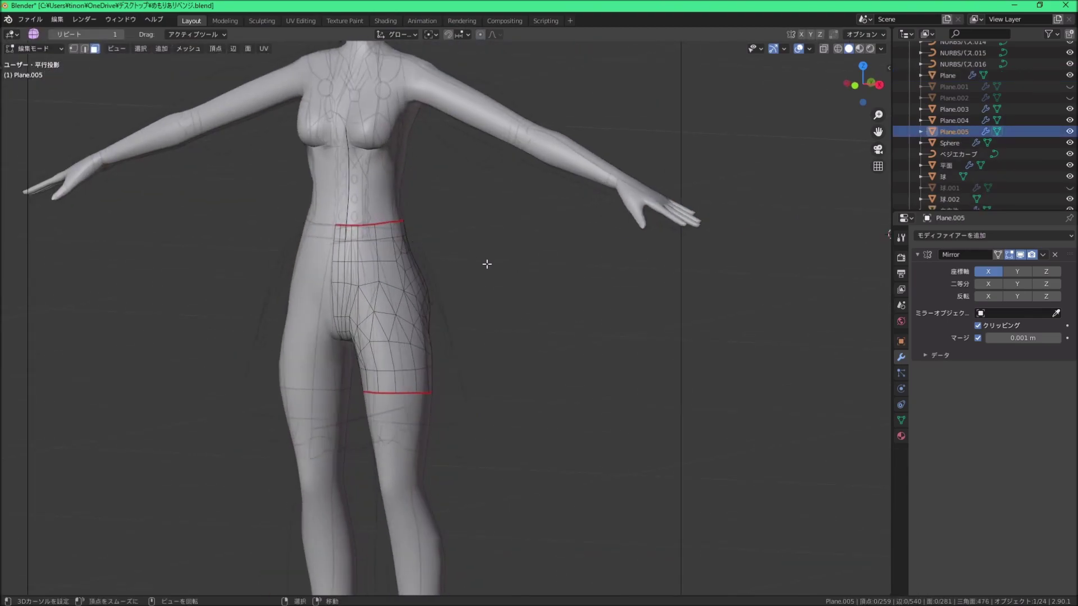
scroll(470, 284, up, 3)
key(a)
scroll(524, 284, up, 1)
scroll(537, 279, up, 1)
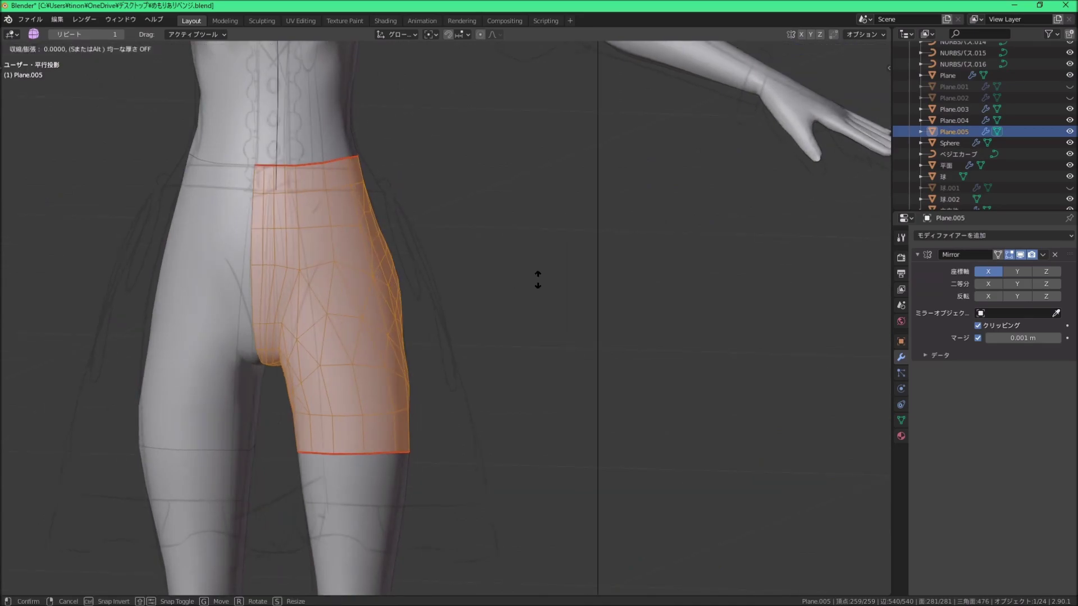
key(Escape)
mouse_move(538, 280)
middle_down()
mouse_move(556, 285)
mouse_move(396, 258)
middle_up()
key(alt+a)
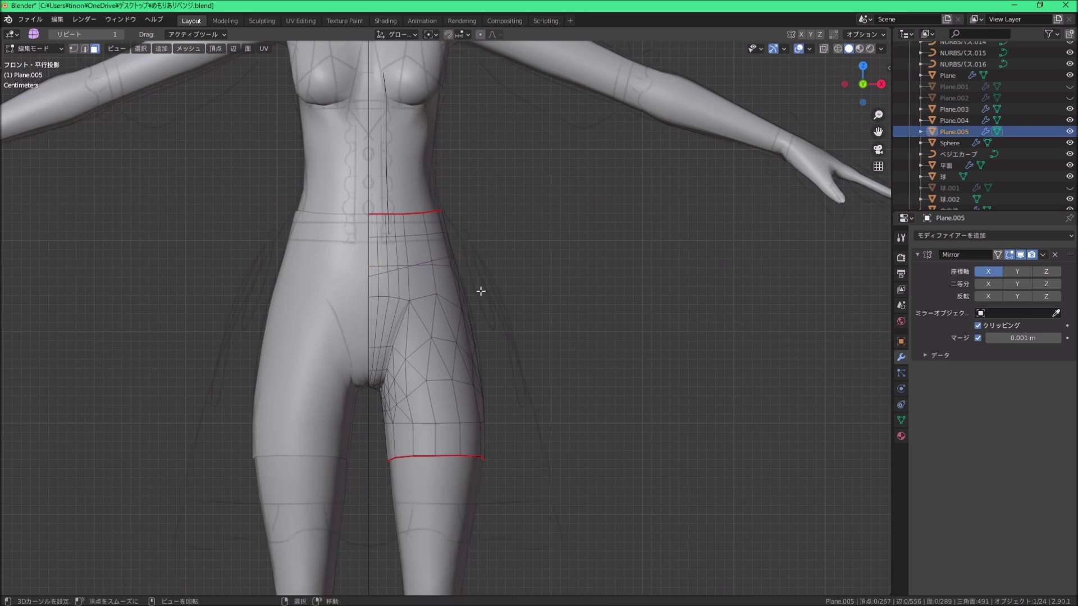
Step: Confirm the front knife cut on the shorts and orbit to a rear hip view
mouse_move(481, 290)
middle_down()
mouse_move(414, 274)
mouse_move(446, 330)
middle_up()
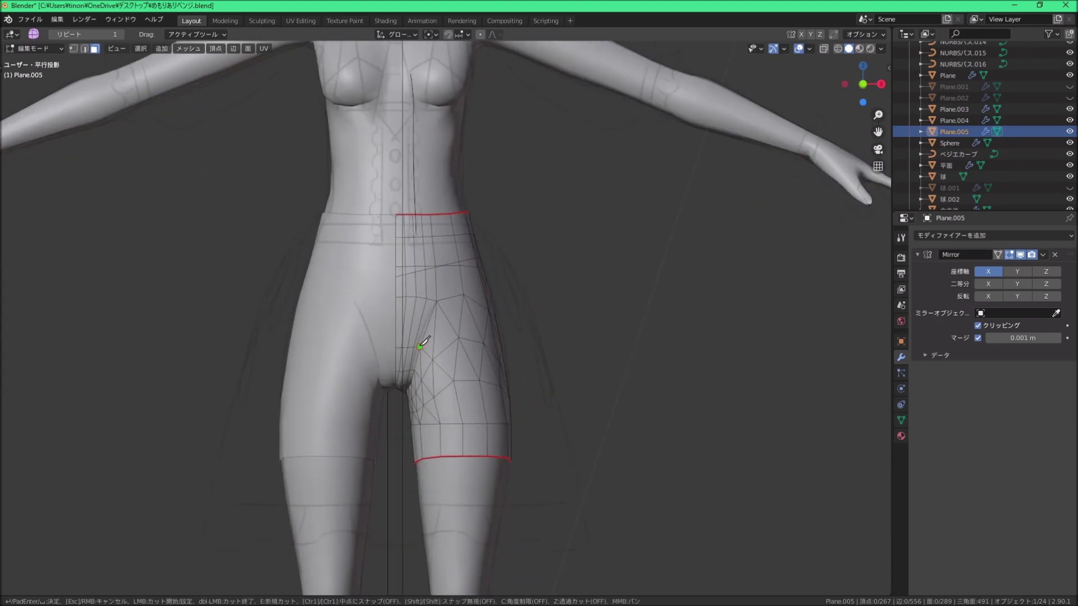
key(Return)
key(h)
scroll(474, 308, down, 5)
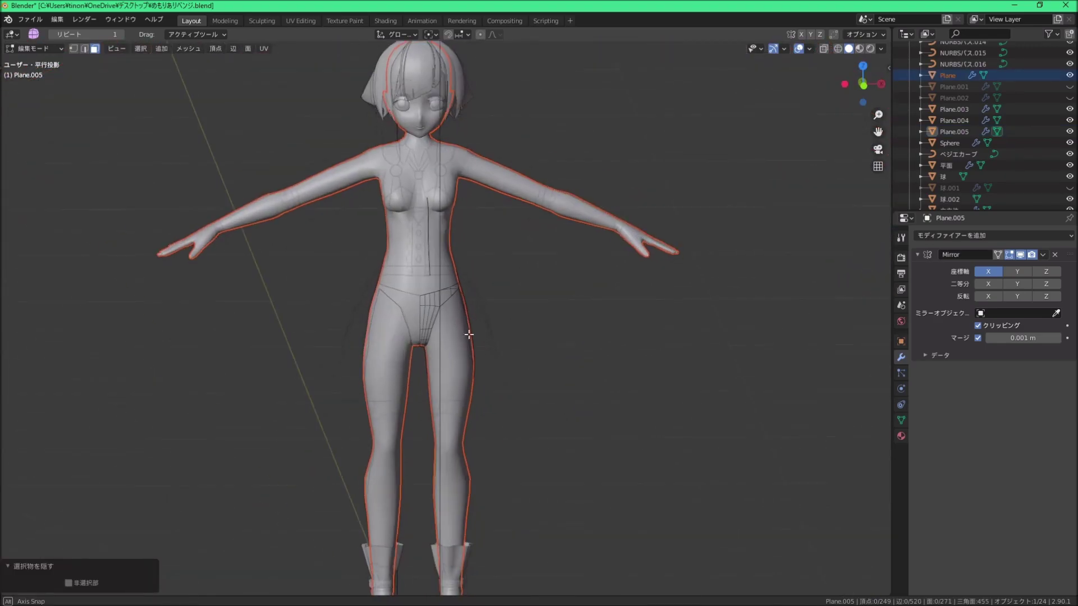
mouse_move(474, 308)
middle_down()
mouse_move(521, 337)
mouse_move(444, 336)
middle_up()
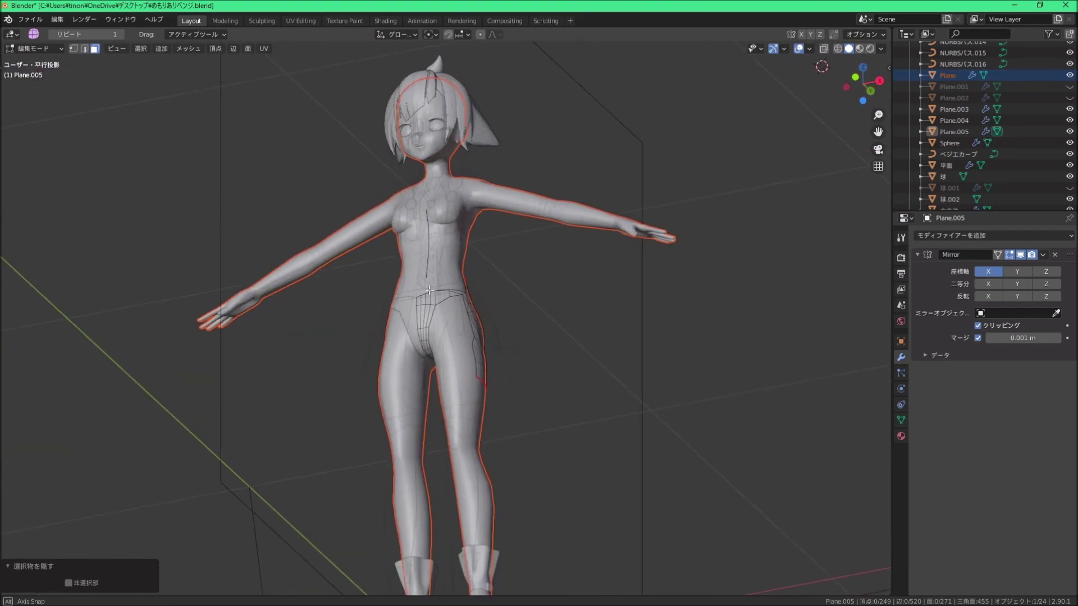
scroll(444, 335, up, 5)
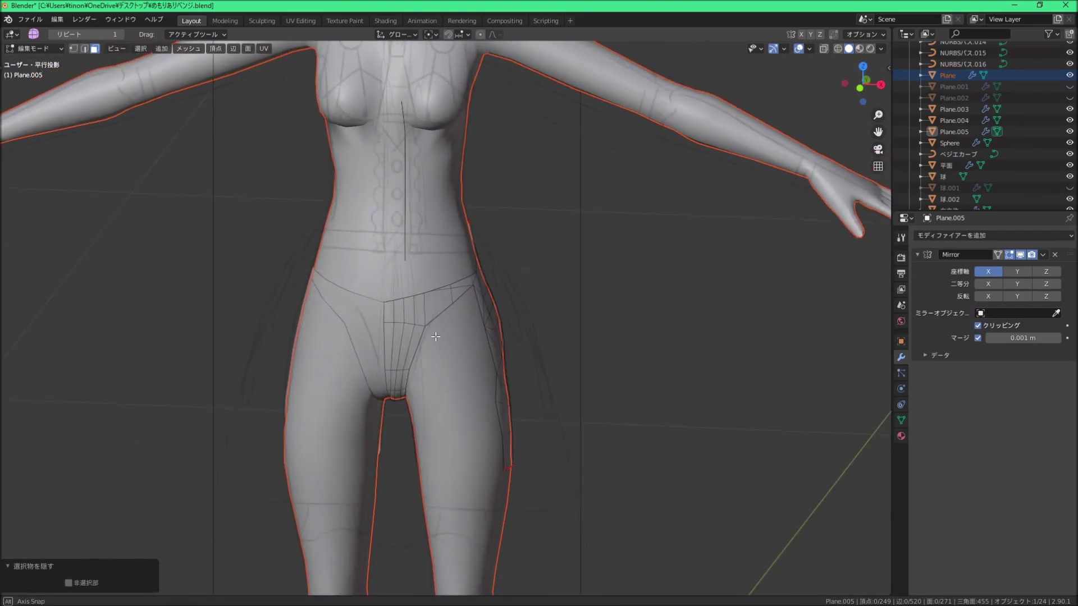
middle_drag(424, 320, 440, 324)
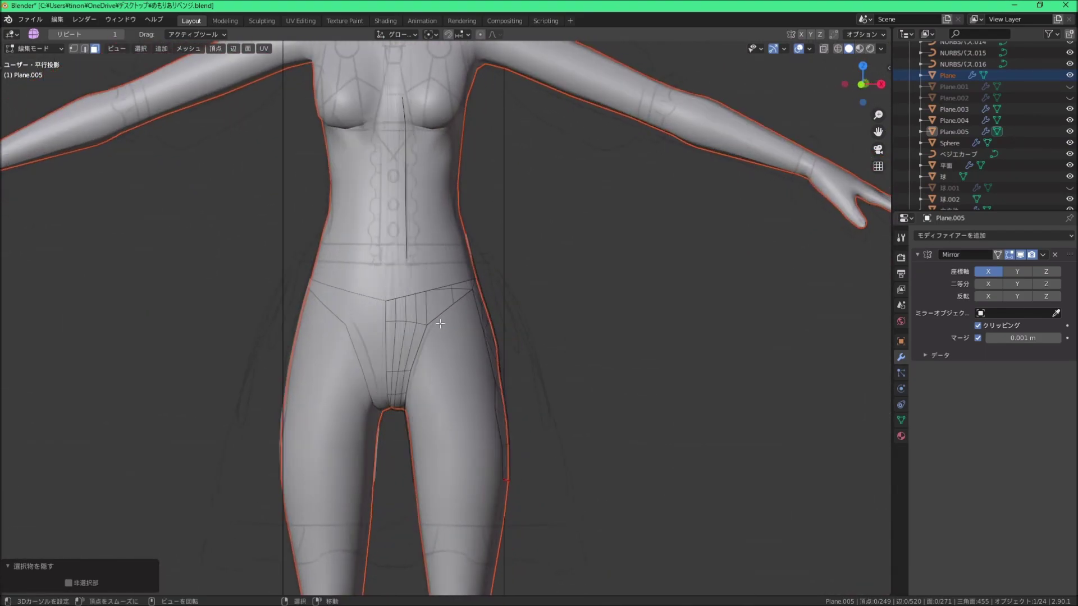
key(ctrl+z)
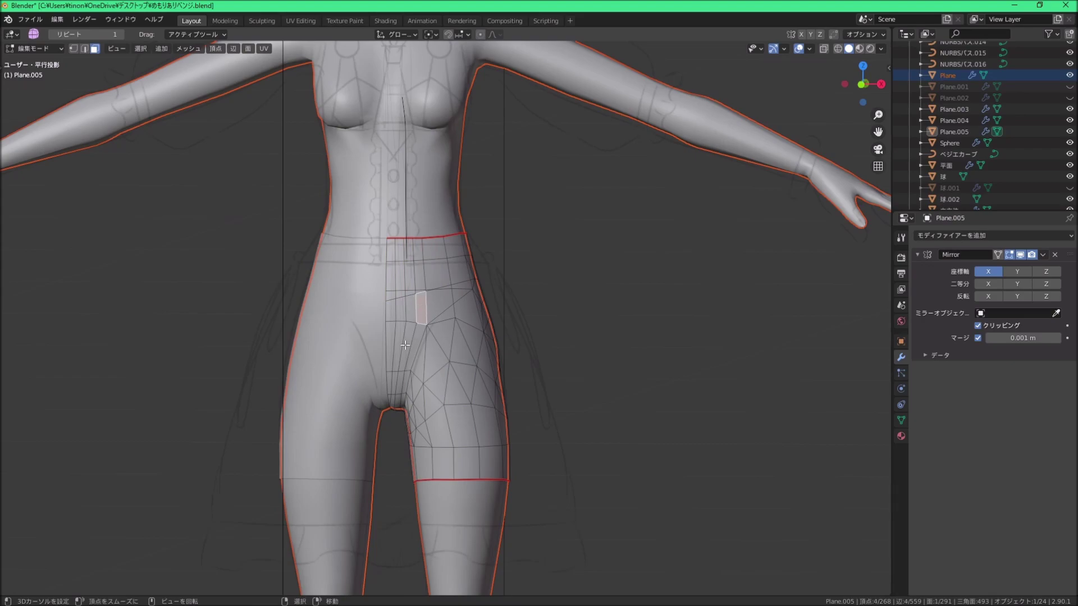
scroll(405, 346, up, 3)
scroll(358, 335, up, 1)
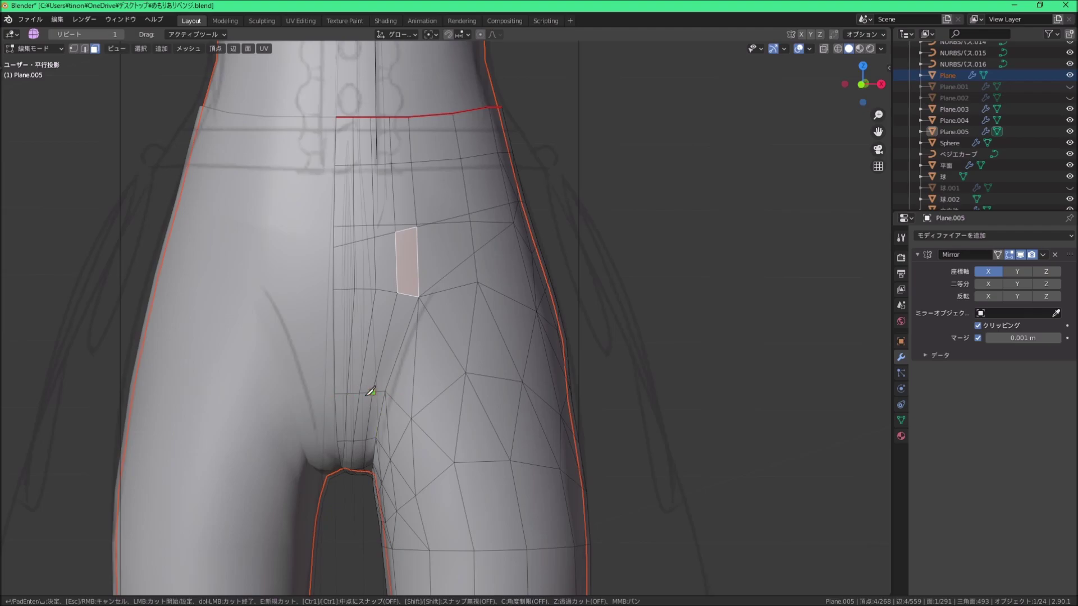
middle_drag(370, 392, 385, 383)
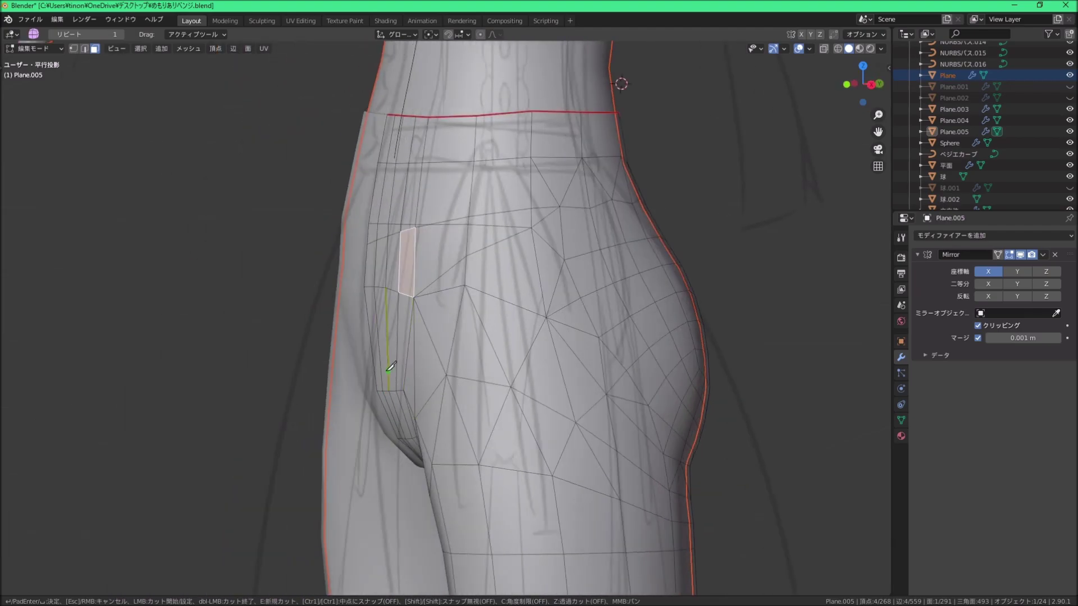
middle_drag(374, 356, 493, 382)
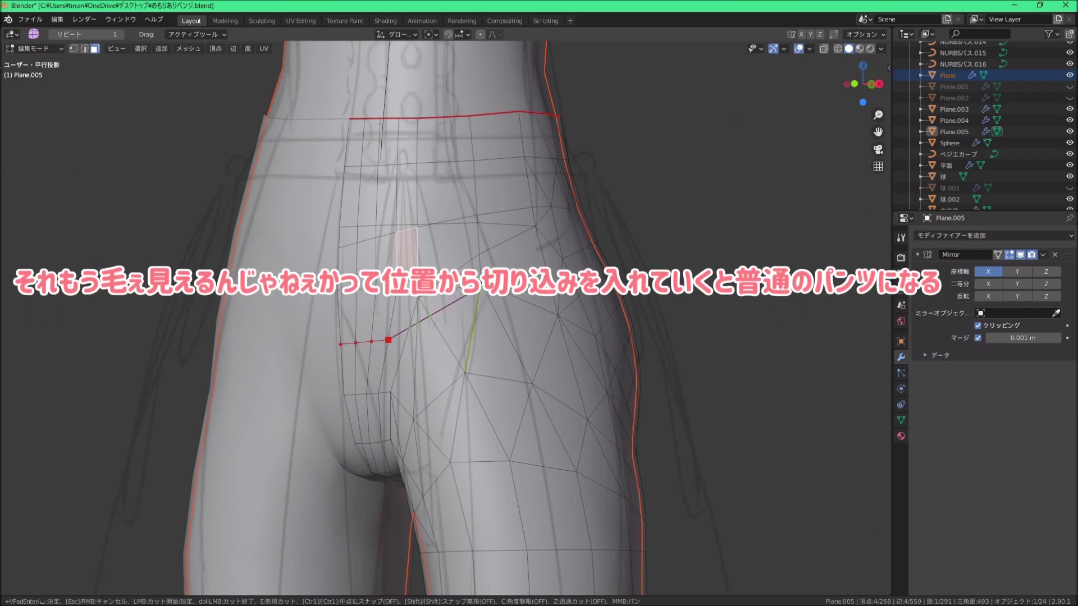
Step: Knife-cut across the hip and along its side in the right side view
click(481, 281)
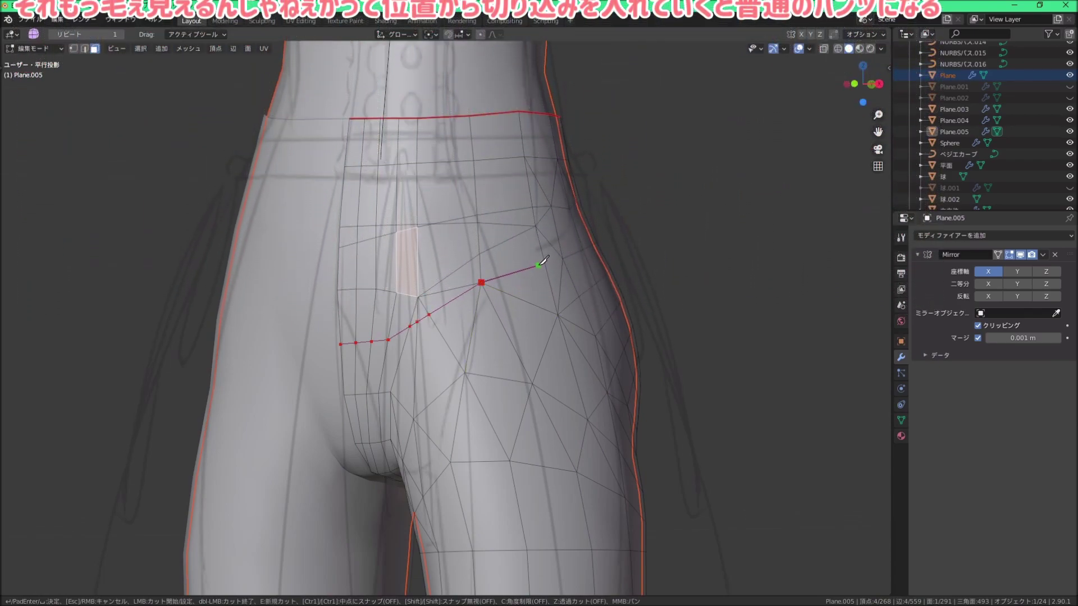
key(Return)
key(KP_3)
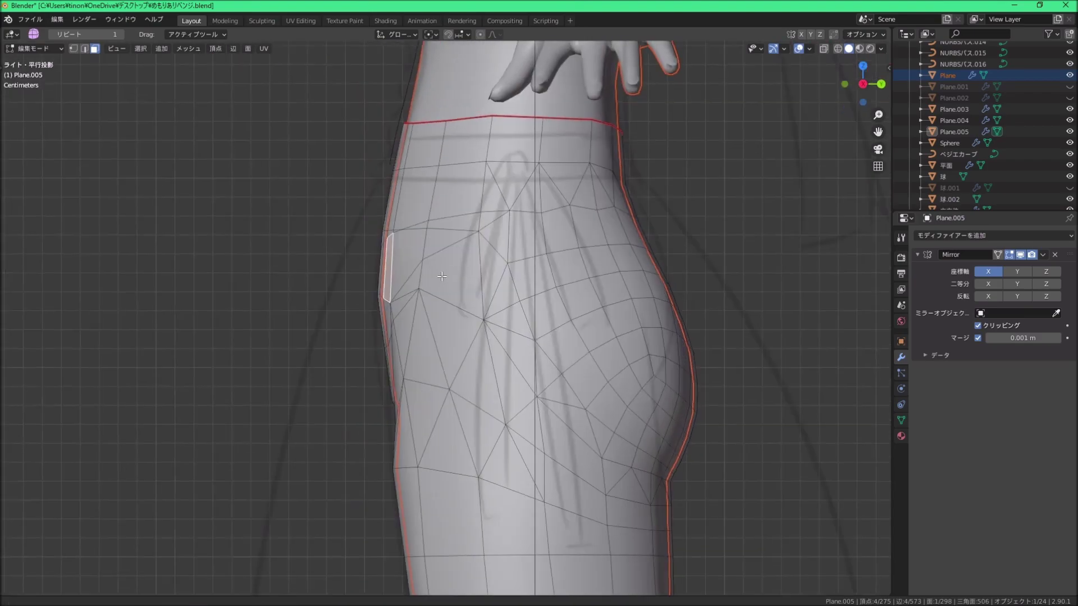
shift+middle_drag(455, 275, 400, 307)
key(k)
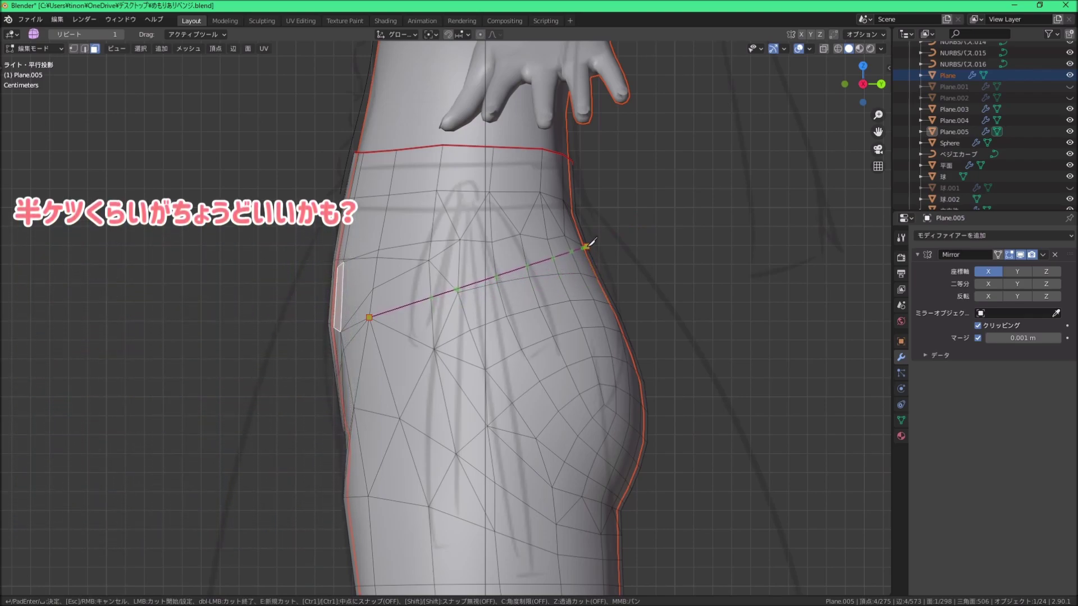
click(585, 245)
key(Return)
Step: Knife-cut across the buttock in the straight back view
mouse_move(585, 245)
middle_down()
mouse_move(681, 277)
mouse_move(505, 279)
middle_up()
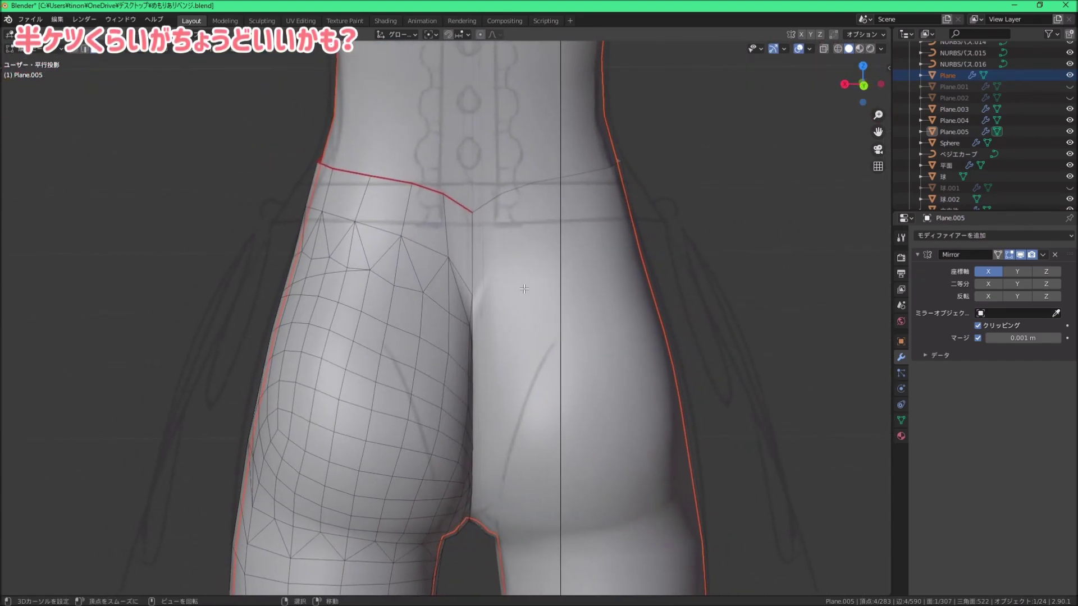
key(ctrl+KP_1)
key(k)
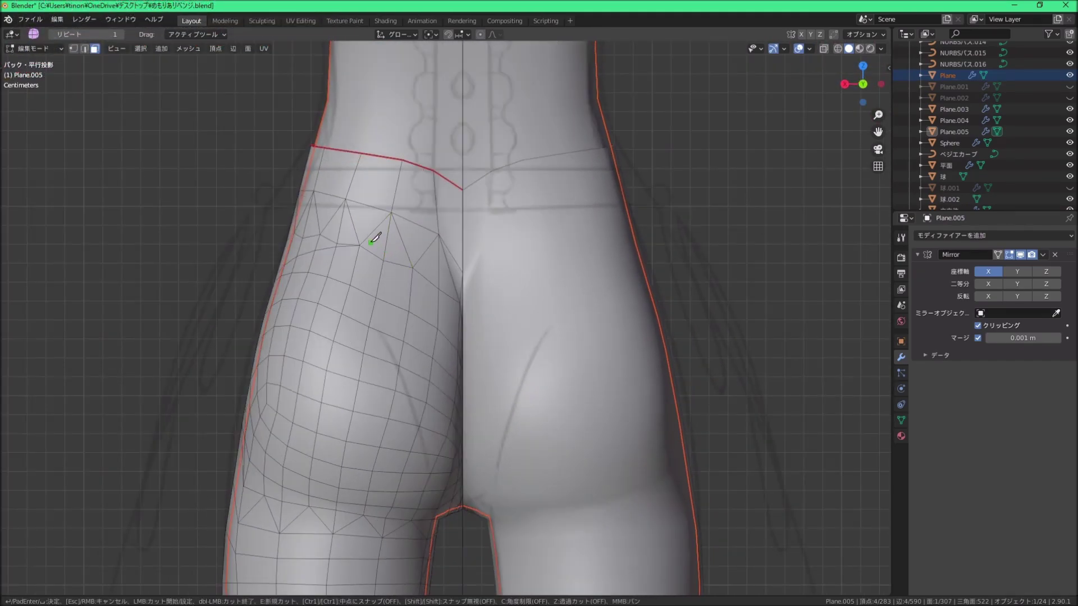
click(607, 252)
key(Return)
Step: Select the edge path along the new hip cut in edge mode
mouse_move(385, 273)
middle_down()
mouse_move(384, 294)
mouse_move(629, 279)
mouse_move(460, 314)
middle_up()
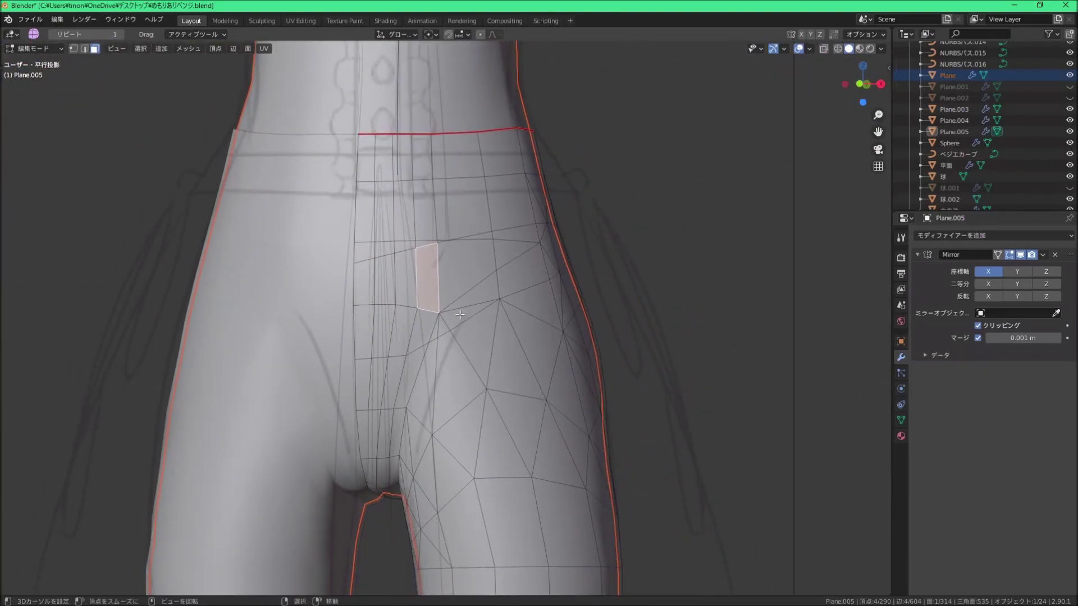
key(ctrl+KP_1)
key(KP_1)
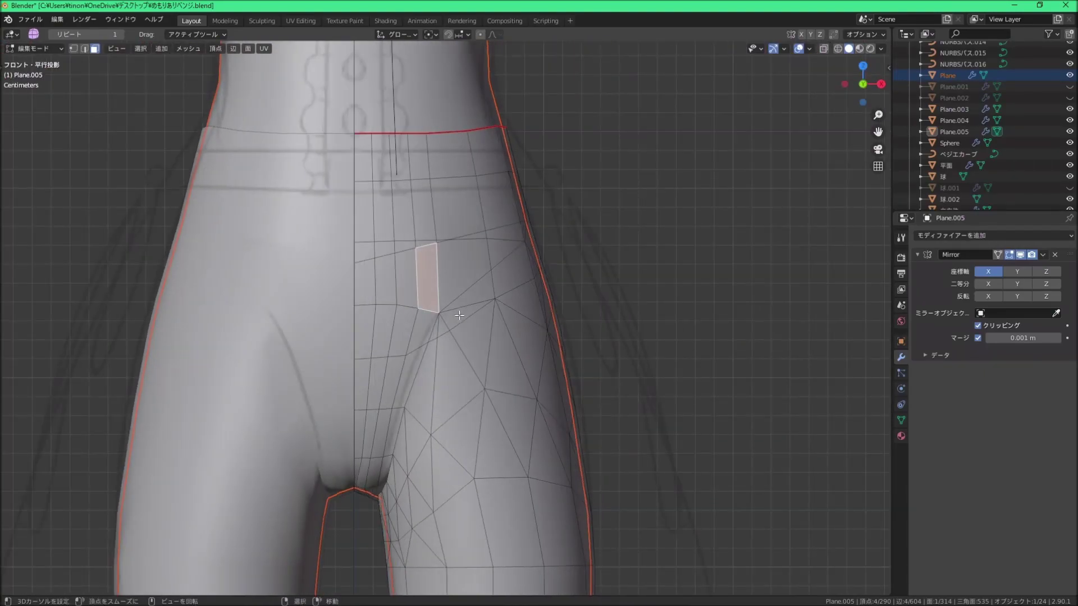
click(351, 355)
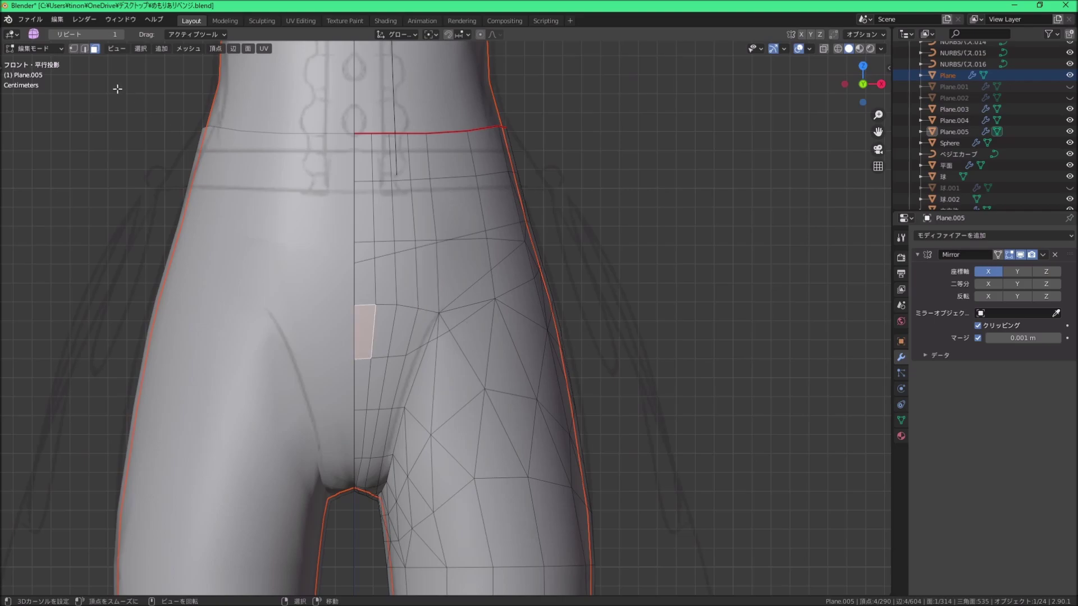
click(85, 49)
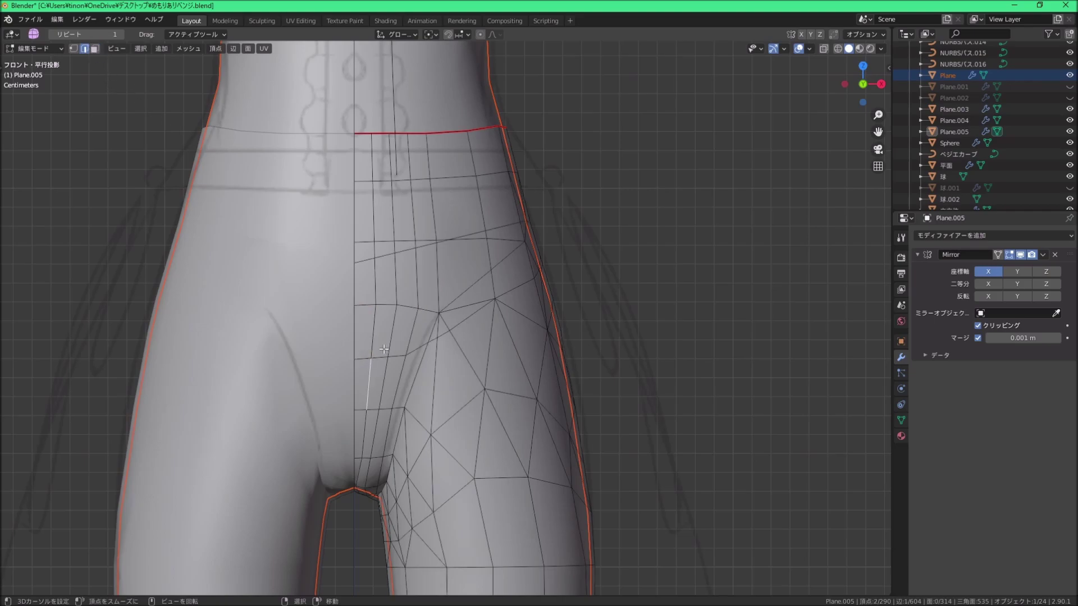
ctrl+click(525, 284)
middle_drag(525, 284, 604, 264)
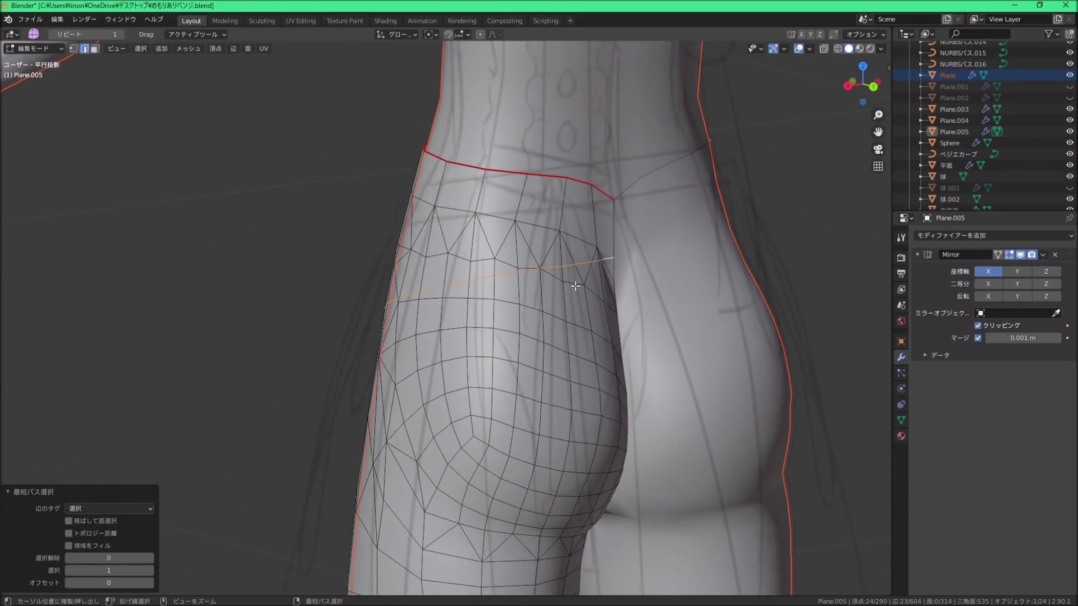
Step: Mark the hip cut loop as a seam
right_click(577, 286)
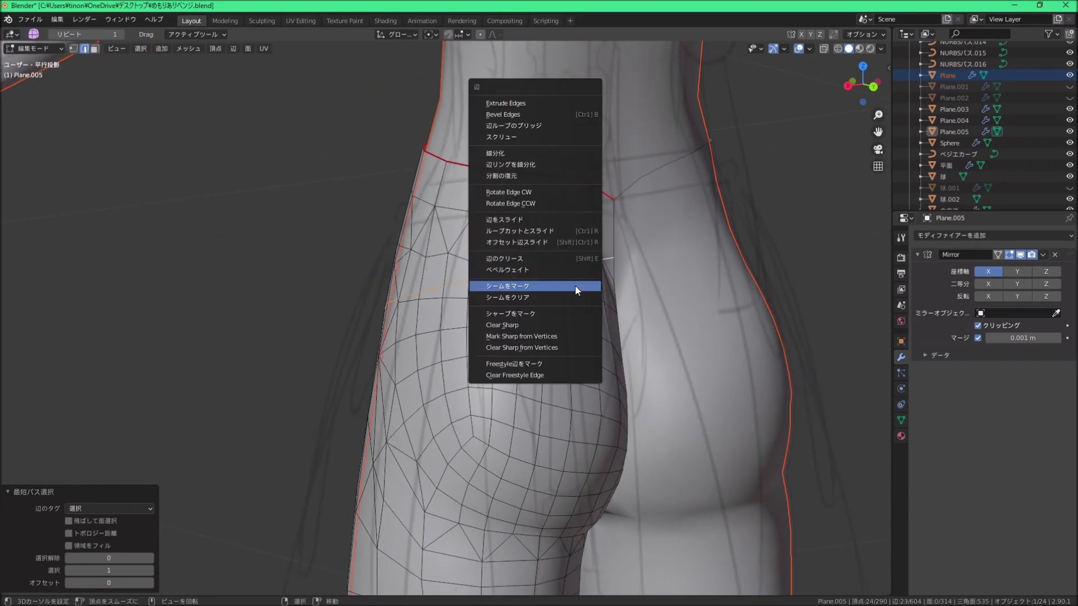
click(575, 286)
middle_drag(575, 286, 443, 312)
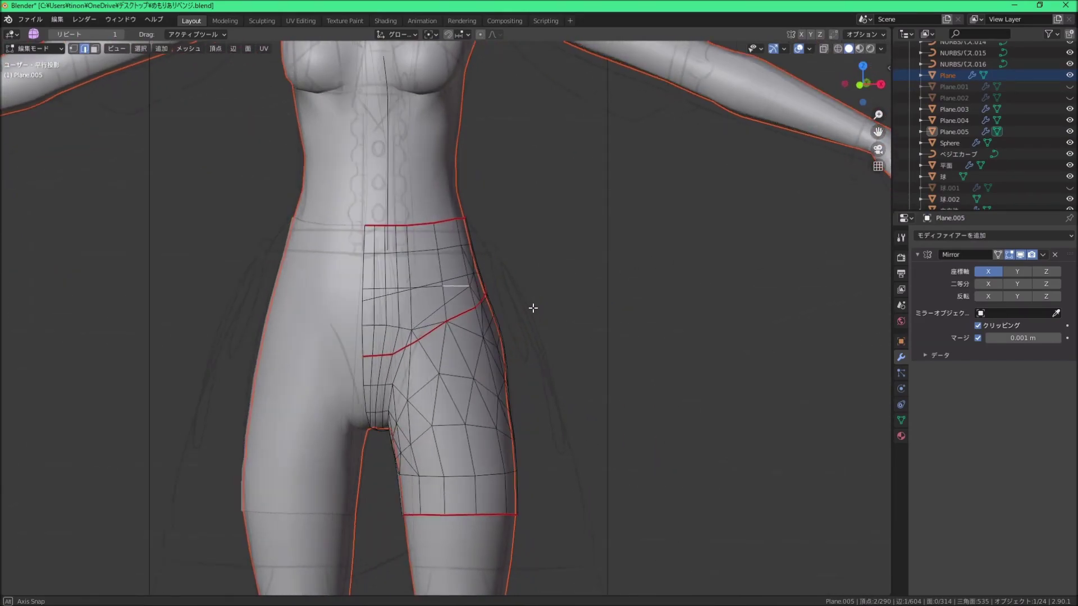
scroll(443, 312, up, 4)
Step: Slide two hip-seam vertices along their edges to smooth the line
key(1)
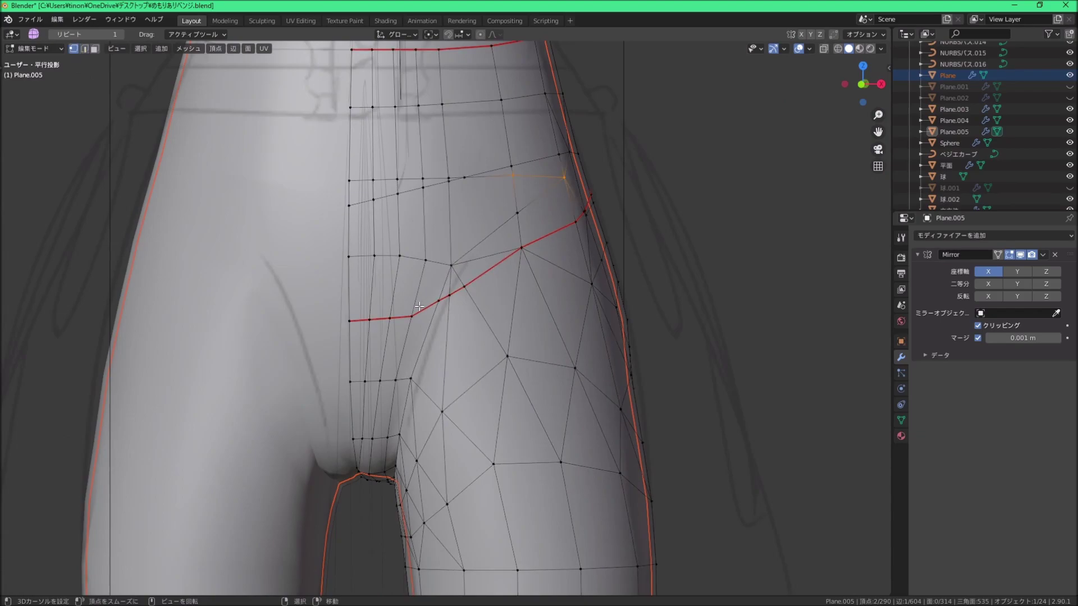
click(419, 312)
key(g)
key(g)
click(420, 315)
mouse_move(420, 315)
middle_down()
mouse_move(528, 289)
mouse_move(485, 285)
mouse_move(474, 270)
middle_up()
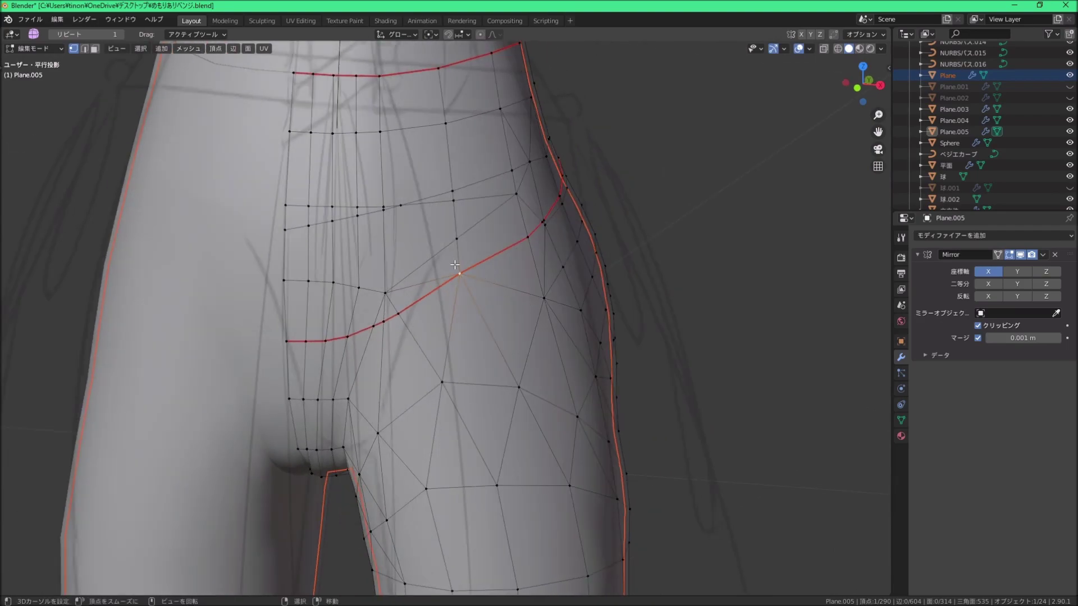
key(g)
key(g)
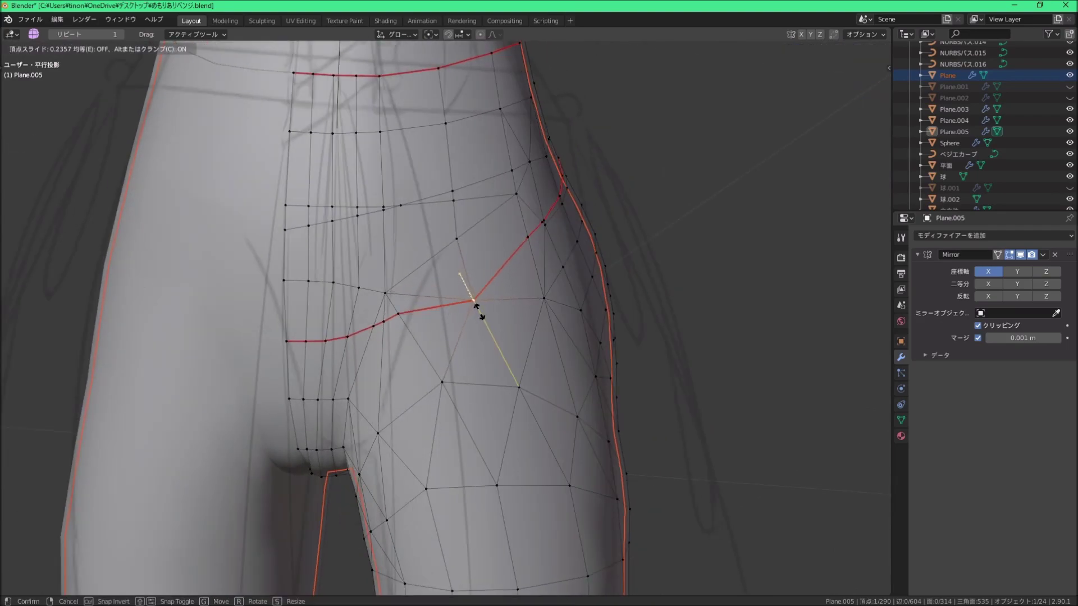
click(483, 310)
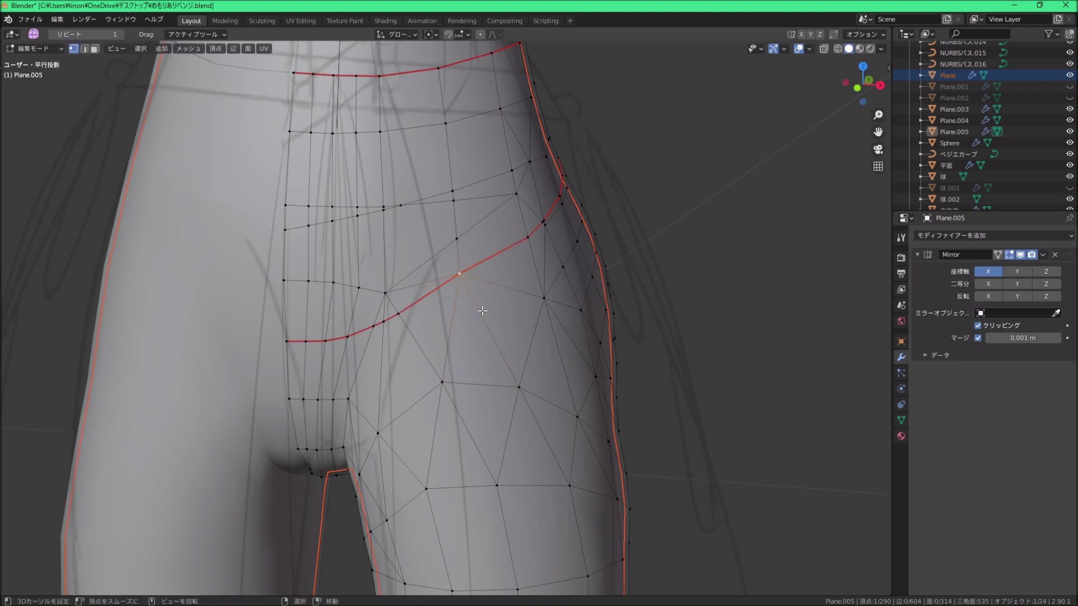
middle_drag(462, 300, 413, 297)
Step: Knife a new cut from the seam vertex toward the hip side and mark it as a seam
key(k)
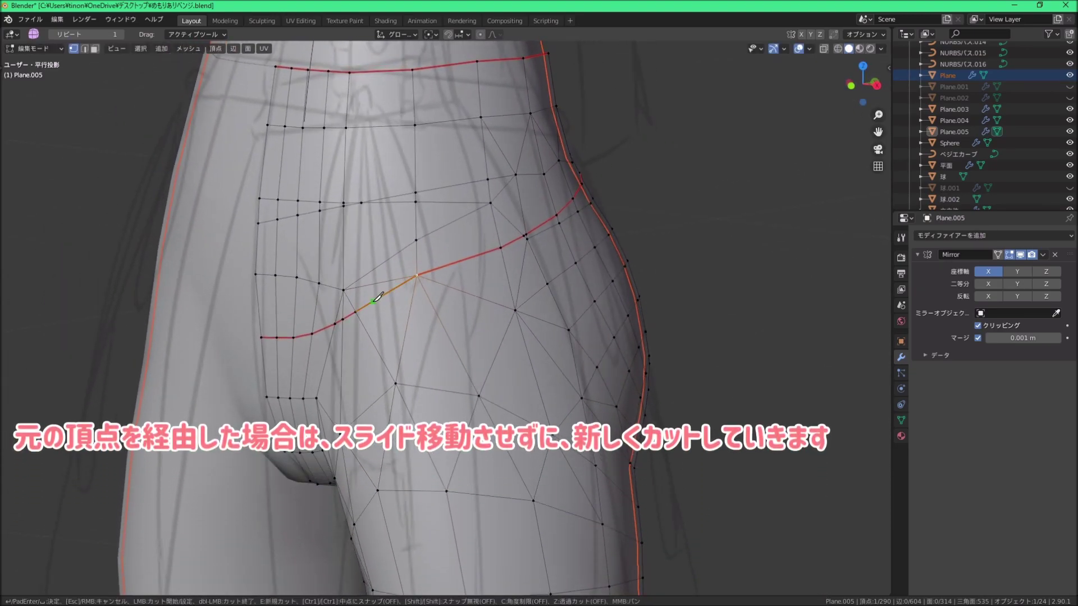
click(355, 312)
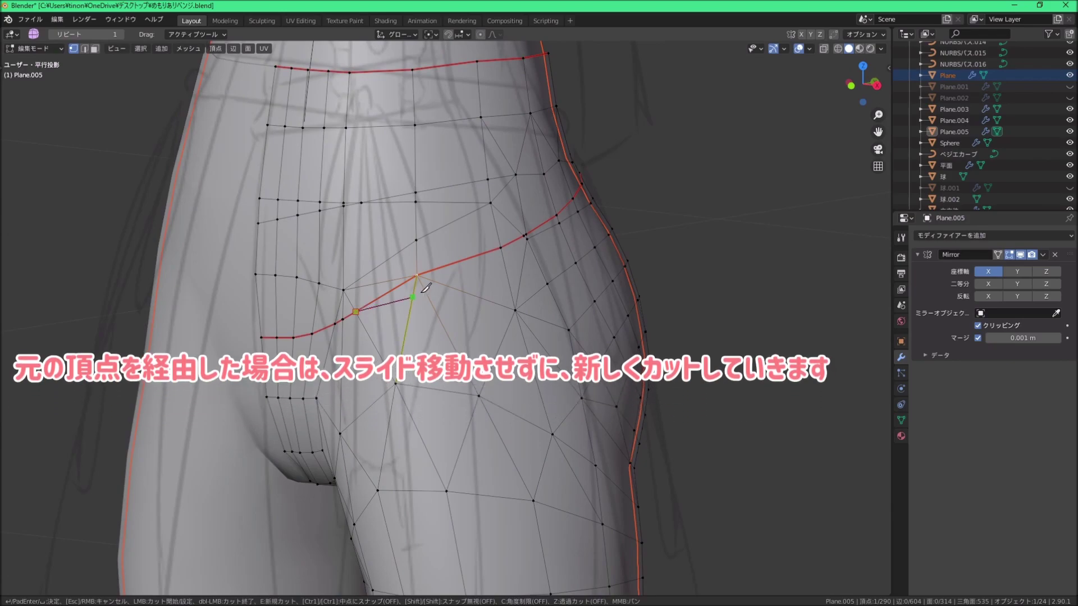
click(501, 247)
key(Return)
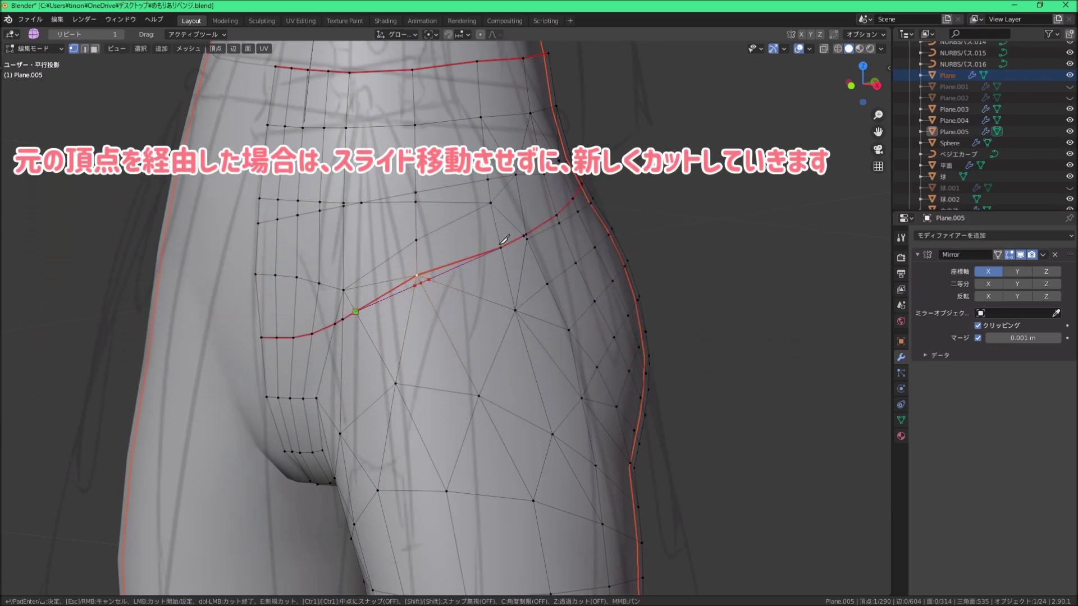
scroll(498, 286, up, 3)
middle_drag(498, 286, 416, 285)
scroll(469, 291, down, 3)
click(502, 247)
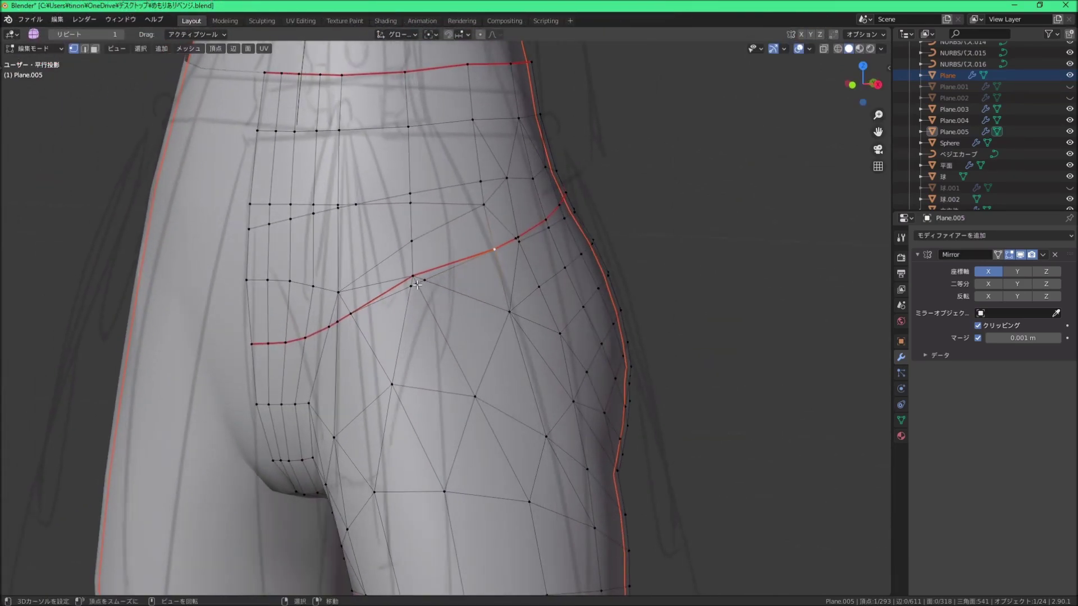
ctrl+click(494, 249)
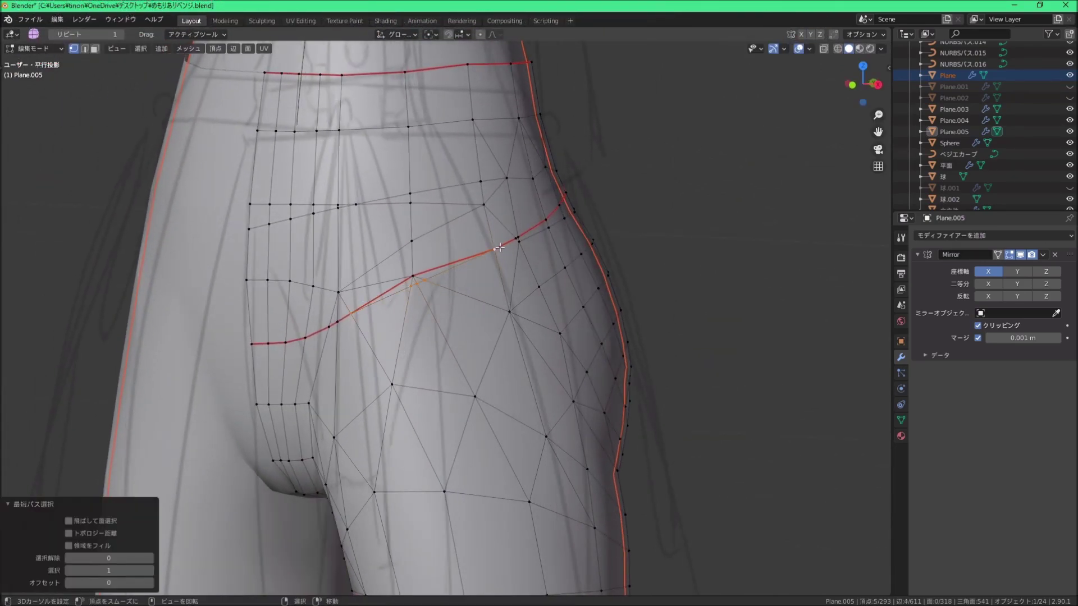
key(ctrl+e)
click(500, 247)
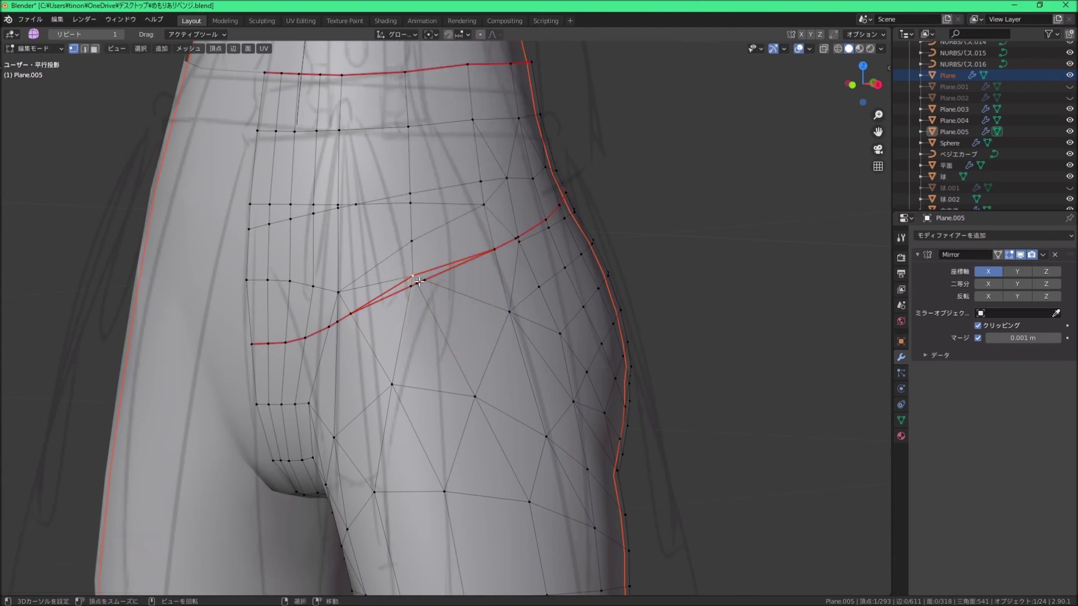
scroll(505, 258, up, 2)
mouse_move(513, 272)
middle_down()
mouse_move(526, 261)
mouse_move(298, 300)
mouse_move(421, 277)
mouse_move(335, 284)
mouse_move(448, 254)
middle_up()
Step: Delete the waistband faces above the seam, leaving the panties starting there
key(3)
click(358, 278)
key(l)
key(x)
click(335, 284)
key(KP_1)
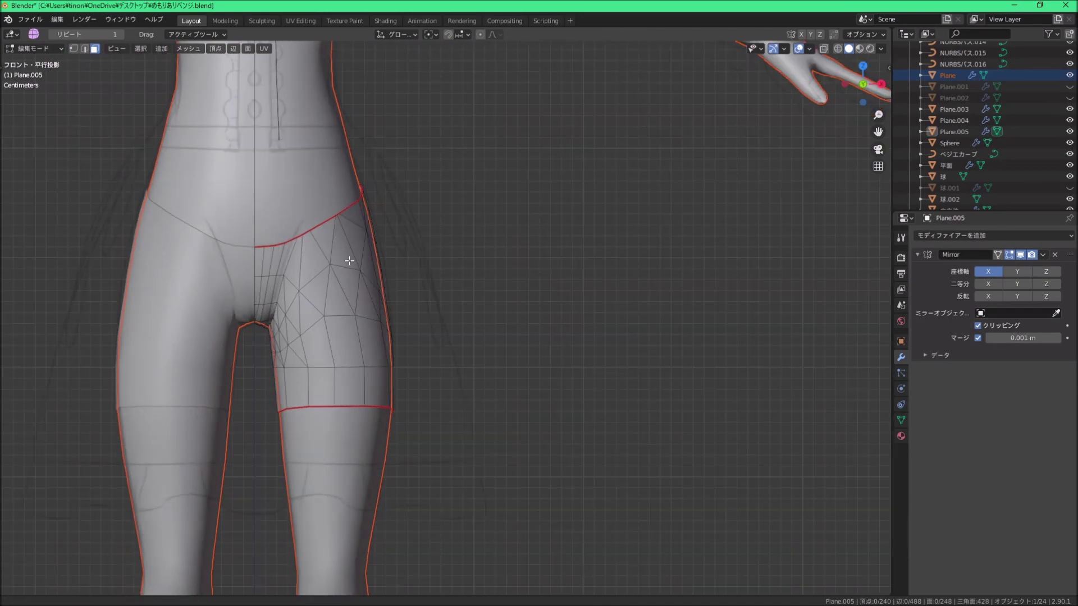
Step: Knife-cut the front of the panty mesh from the crotch up to the hip
shift+middle_drag(354, 260, 369, 302)
key(k)
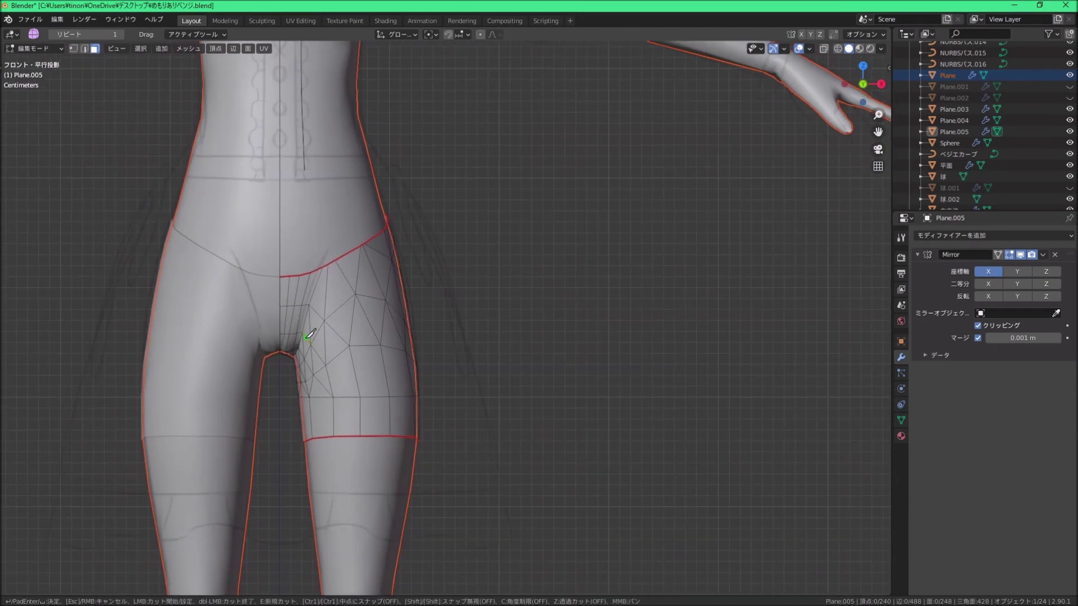
scroll(310, 332, up, 5)
click(195, 308)
scroll(281, 331, down, 2)
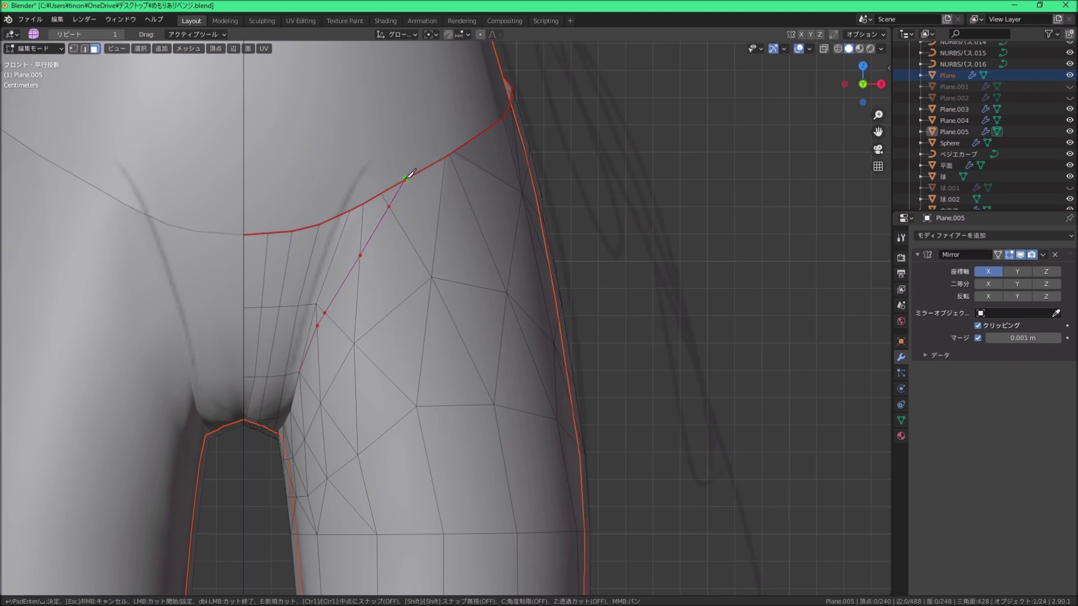
double_click(409, 176)
Step: Add a knife cut along the top edge, then undo it from an angled view
key(k)
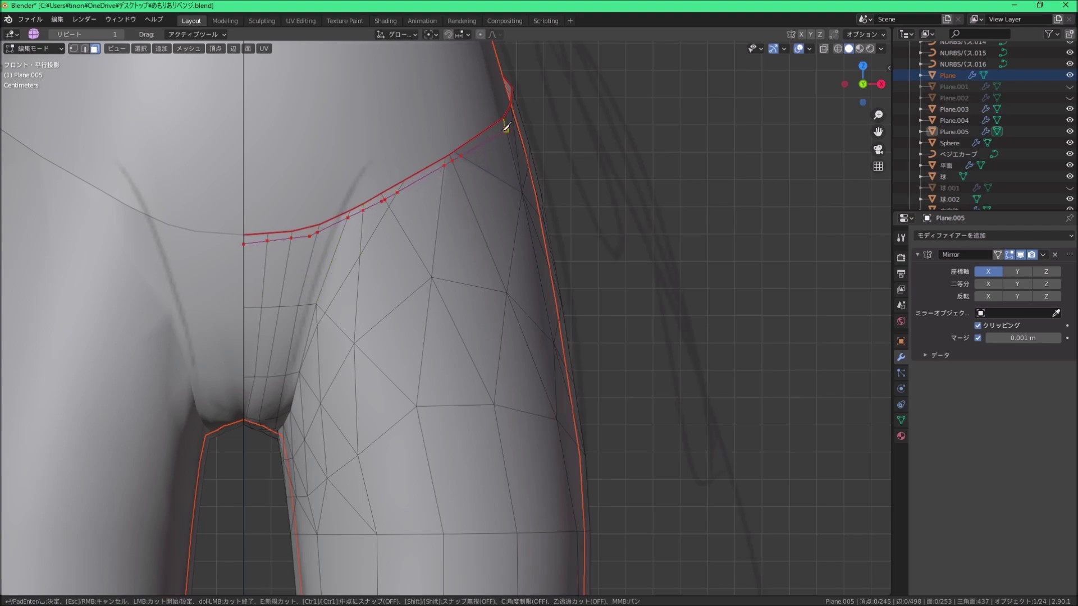
key(Return)
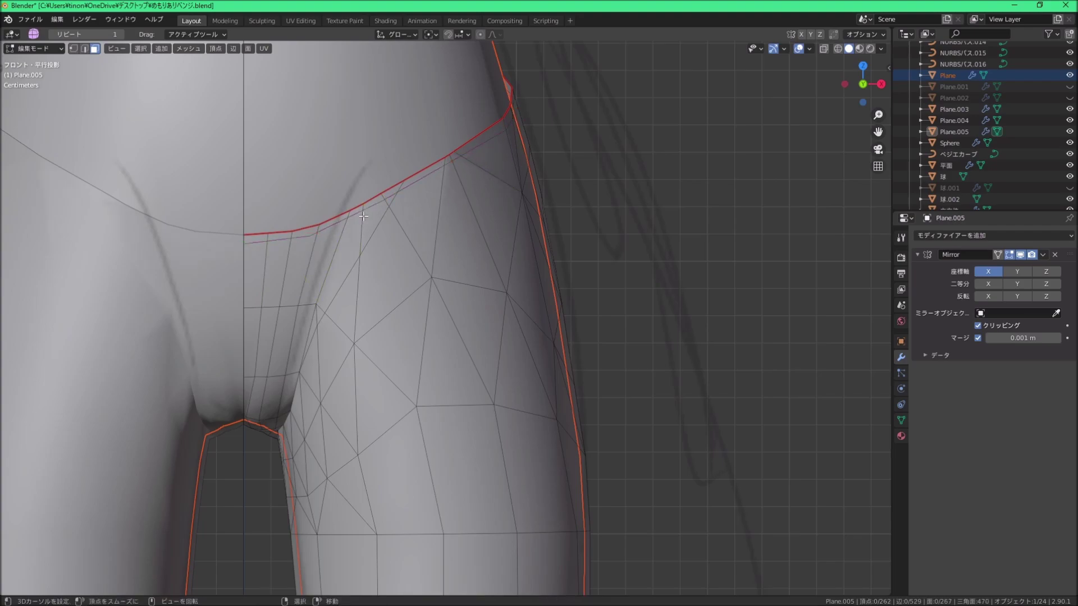
scroll(449, 249, down, 3)
mouse_move(493, 212)
middle_down()
mouse_move(422, 276)
mouse_move(393, 269)
middle_up()
key(ctrl+z)
key(ctrl+z)
Step: Restart the knife cut at the top edge, discarding stray cut points, and view the rear hip
key(k)
click(375, 261)
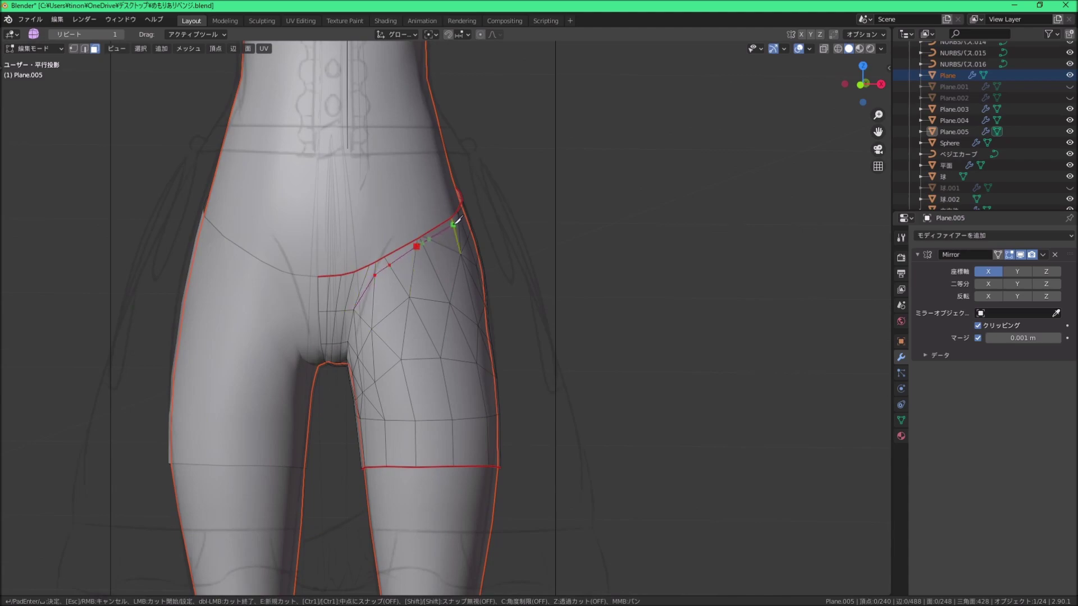
key(Escape)
key(k)
mouse_move(455, 223)
middle_down()
mouse_move(482, 229)
mouse_move(243, 262)
mouse_move(62, 271)
mouse_move(352, 229)
middle_up()
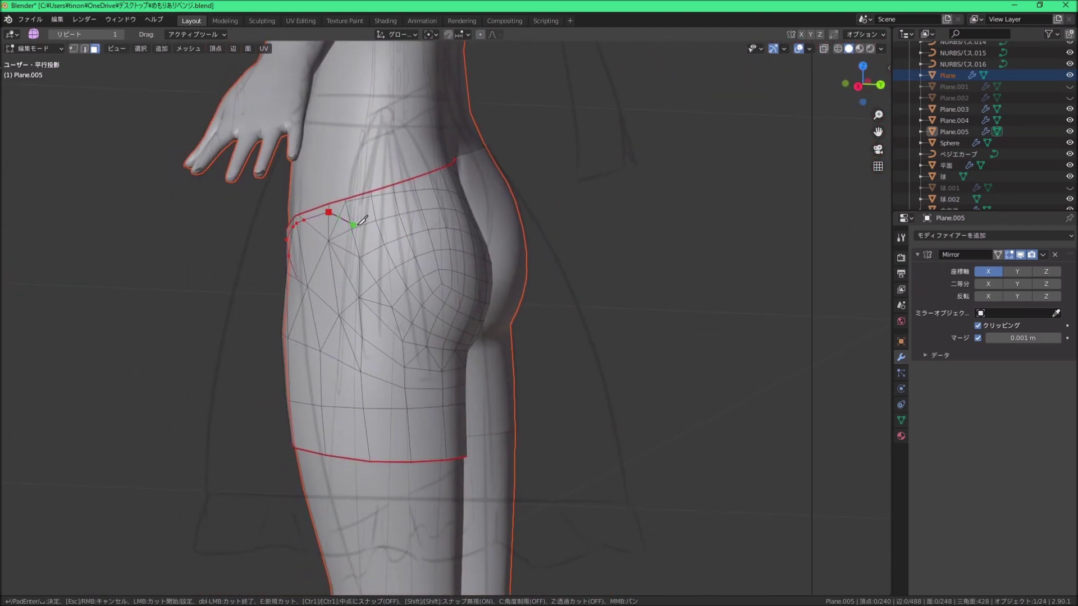
Step: Confirm the hip cut and add another knife cut across the buttock
key(Return)
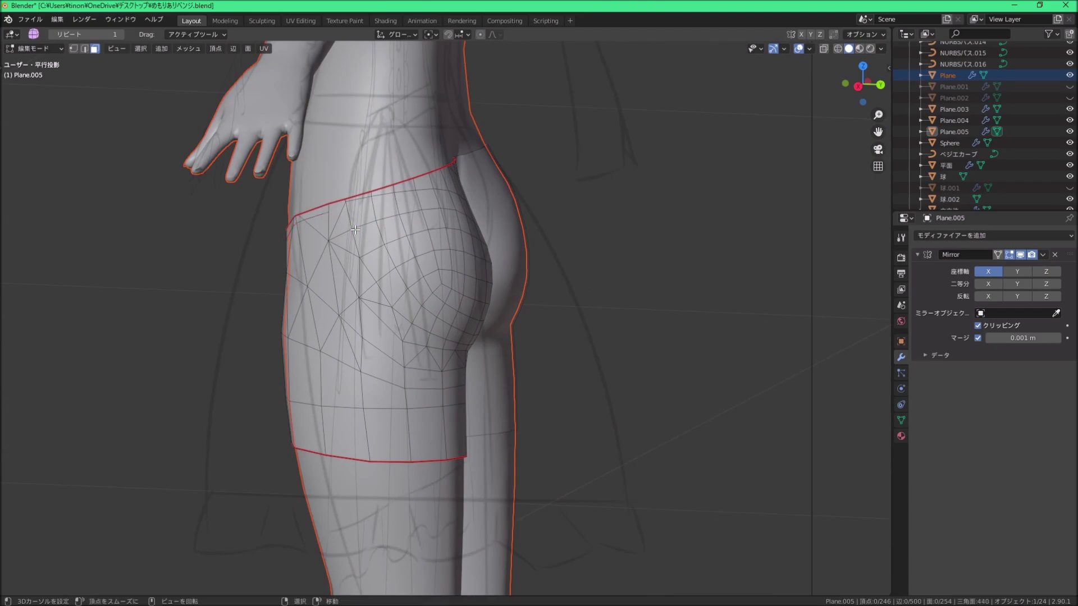
mouse_move(426, 239)
middle_down()
mouse_move(328, 244)
mouse_move(395, 237)
middle_up()
mouse_move(451, 316)
middle_down()
mouse_move(464, 305)
mouse_move(359, 267)
middle_up()
scroll(344, 260, up, 2)
key(k)
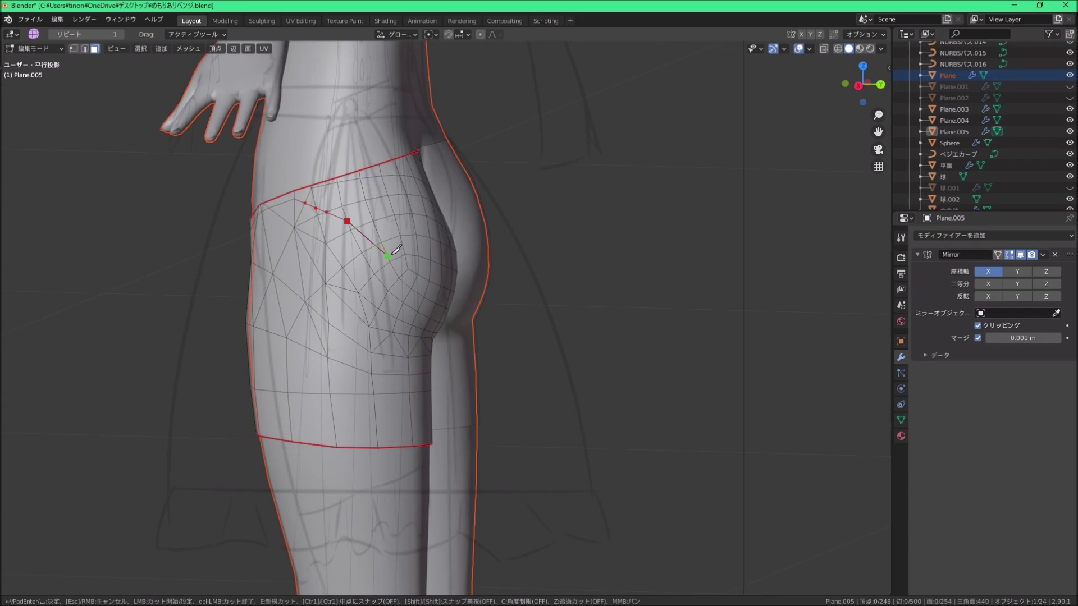
middle_drag(394, 255, 392, 272)
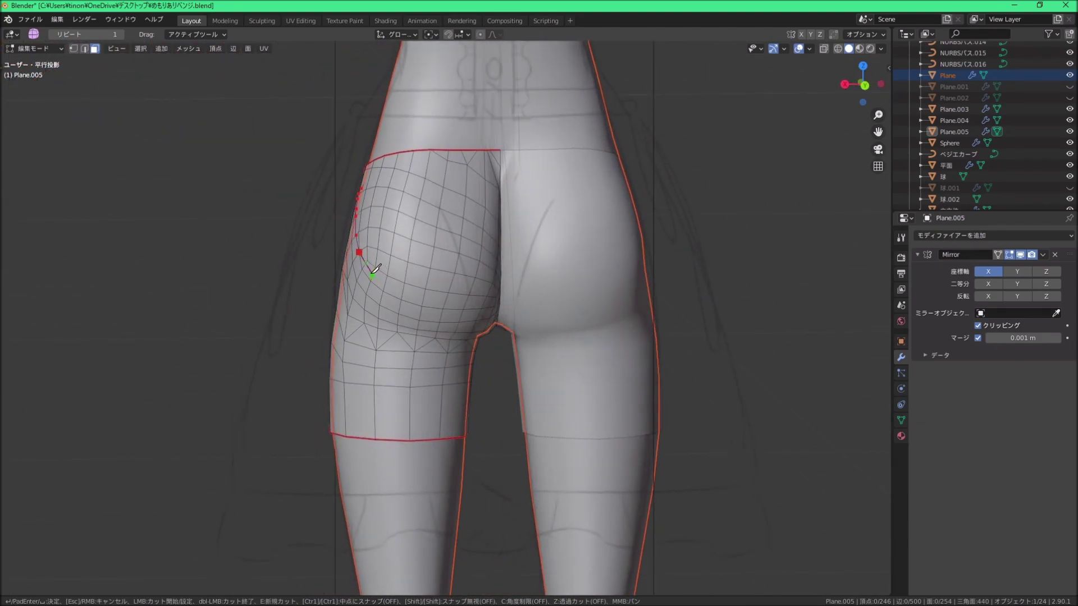
key(Return)
Step: Knife a new edge line from the thigh around the back of the hips
mouse_move(375, 268)
middle_down()
mouse_move(403, 244)
mouse_move(385, 210)
mouse_move(379, 218)
mouse_move(425, 301)
mouse_move(502, 331)
middle_up()
scroll(425, 302, up, 4)
scroll(426, 301, down, 3)
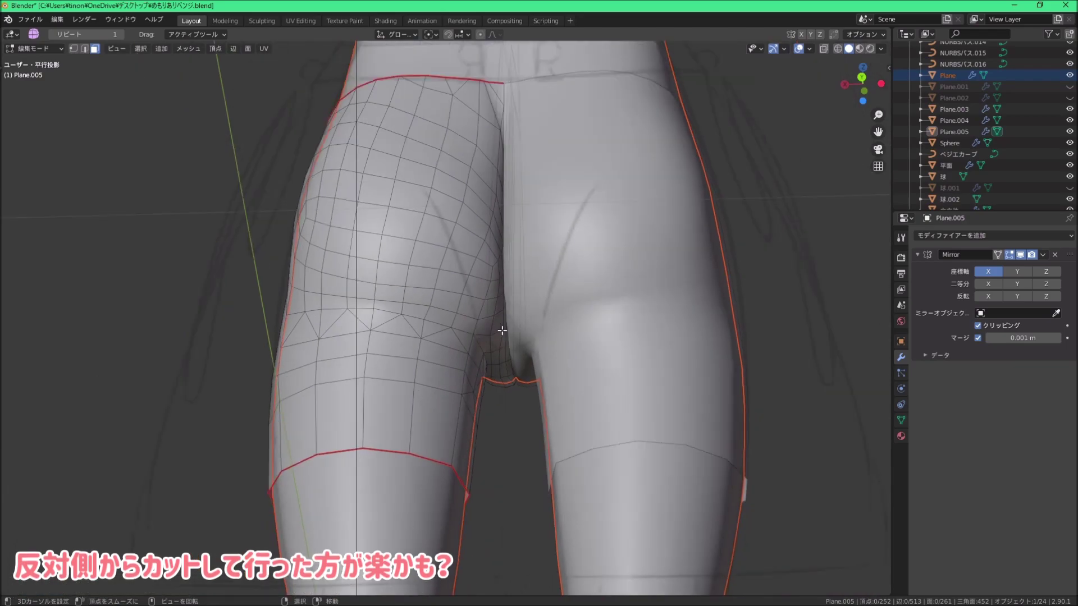
key(k)
click(474, 335)
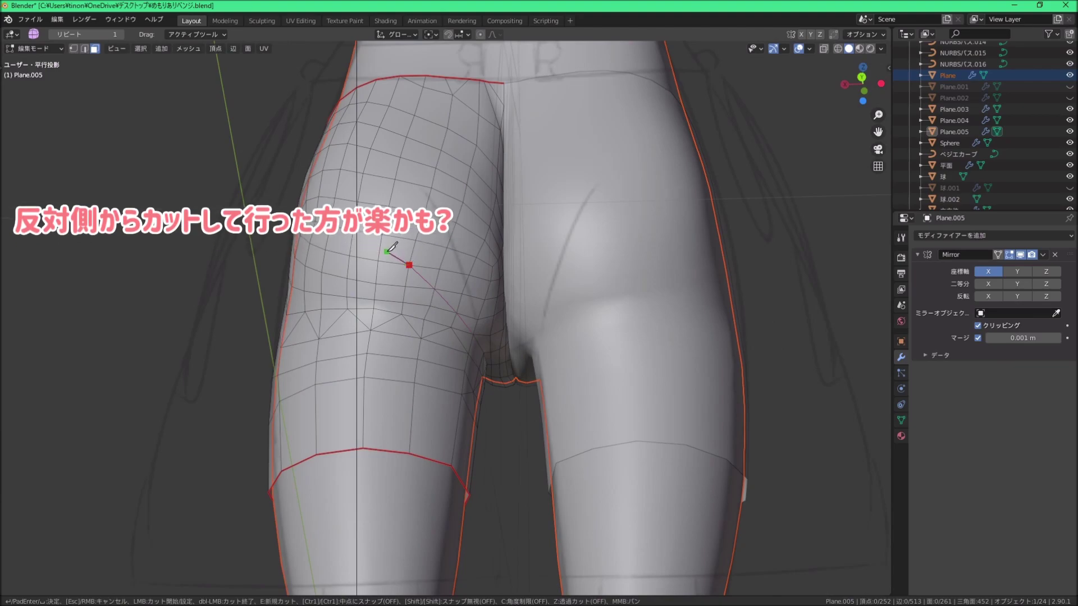
mouse_move(413, 266)
middle_down()
mouse_move(382, 215)
mouse_move(341, 196)
mouse_move(392, 204)
middle_up()
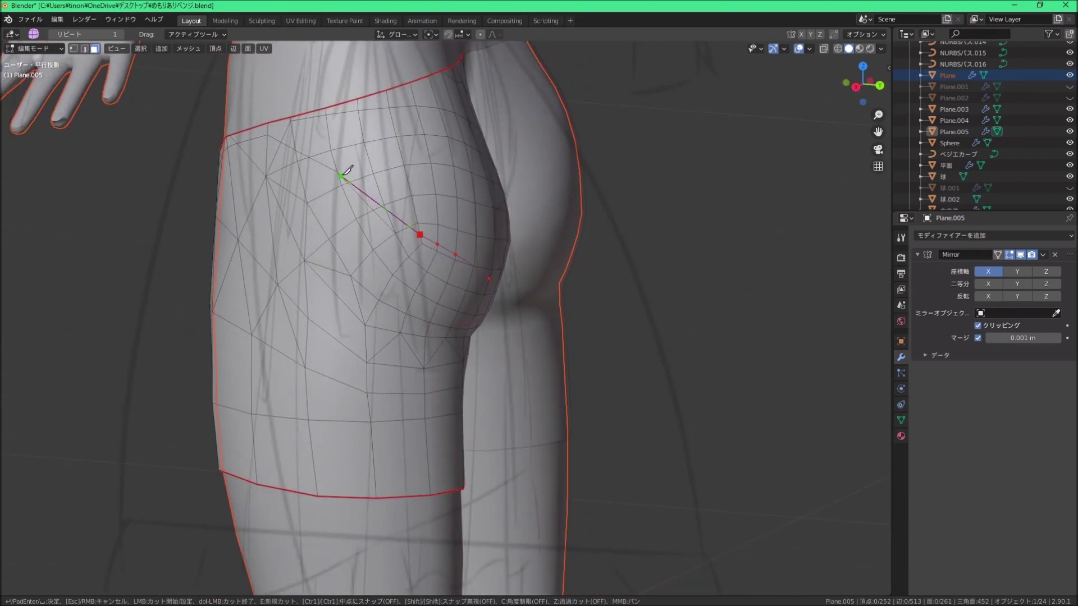
key(Return)
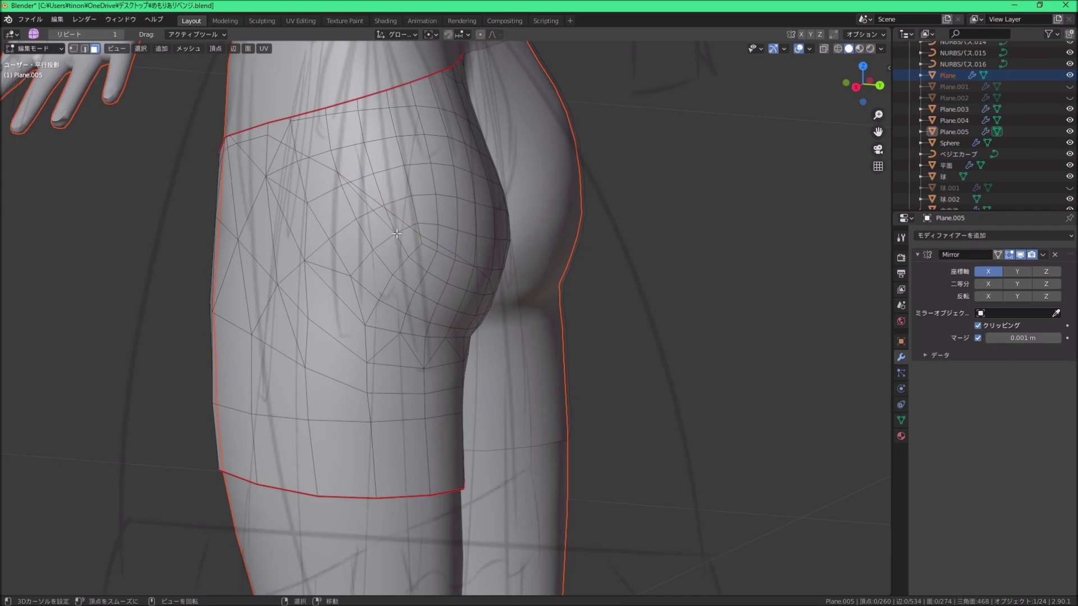
Step: In edge select mode, path-select the edges along the new cut around the thigh
middle_drag(376, 210, 490, 325)
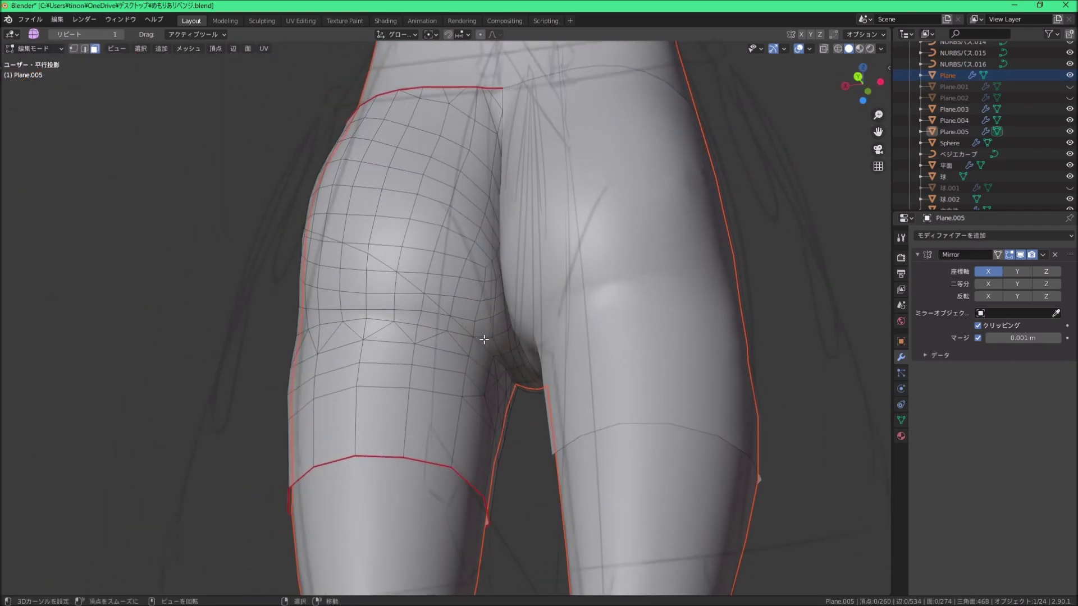
click(483, 339)
click(85, 49)
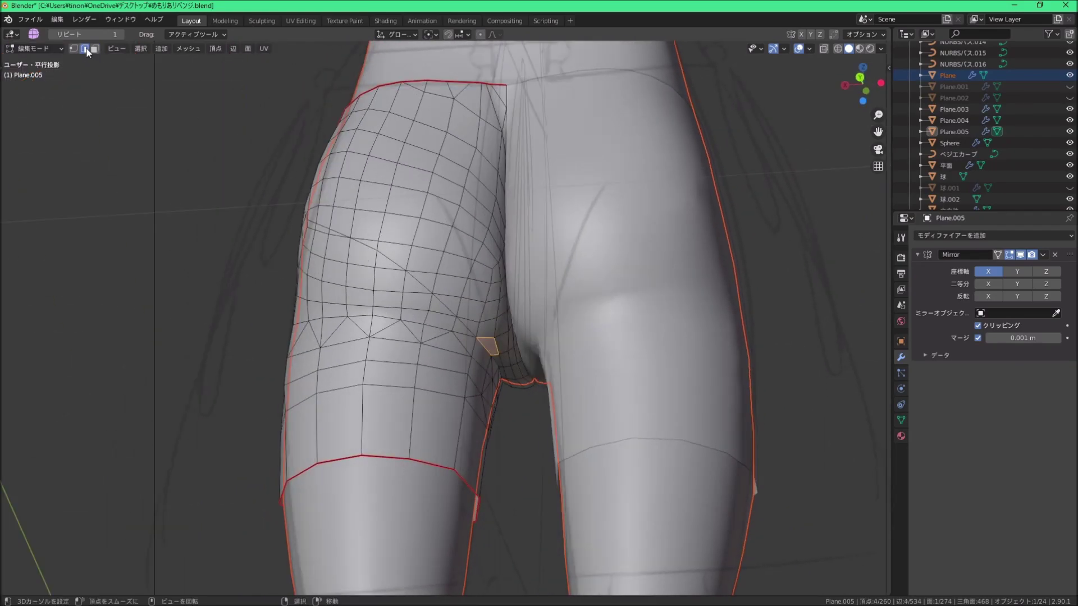
click(463, 345)
mouse_move(462, 345)
middle_down()
mouse_move(315, 152)
mouse_move(194, 228)
mouse_move(244, 188)
mouse_move(379, 205)
middle_up()
ctrl+click(309, 145)
ctrl+click(195, 228)
ctrl+click(240, 215)
Step: Dissolve the selected thigh cut edges and one leftover stray edge
ctrl+click(380, 204)
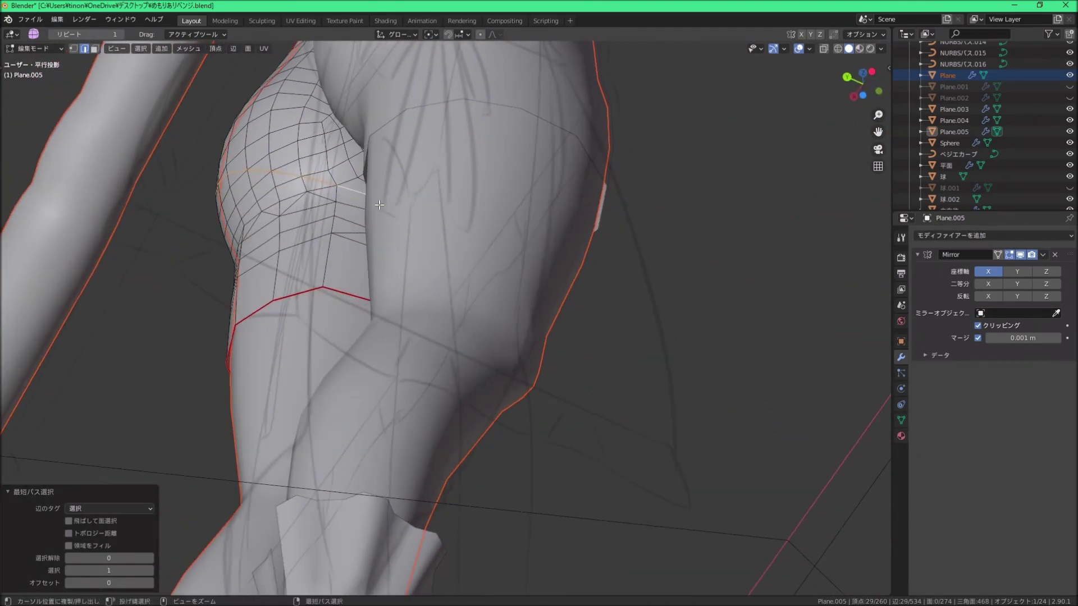
key(ctrl+e)
click(317, 223)
mouse_move(316, 223)
middle_down()
mouse_move(456, 294)
mouse_move(433, 269)
mouse_move(237, 291)
mouse_move(356, 301)
mouse_move(331, 207)
middle_up()
click(432, 269)
key(x)
click(237, 290)
Step: Knife a new, cleaner leg-opening cut across the buttock
key(k)
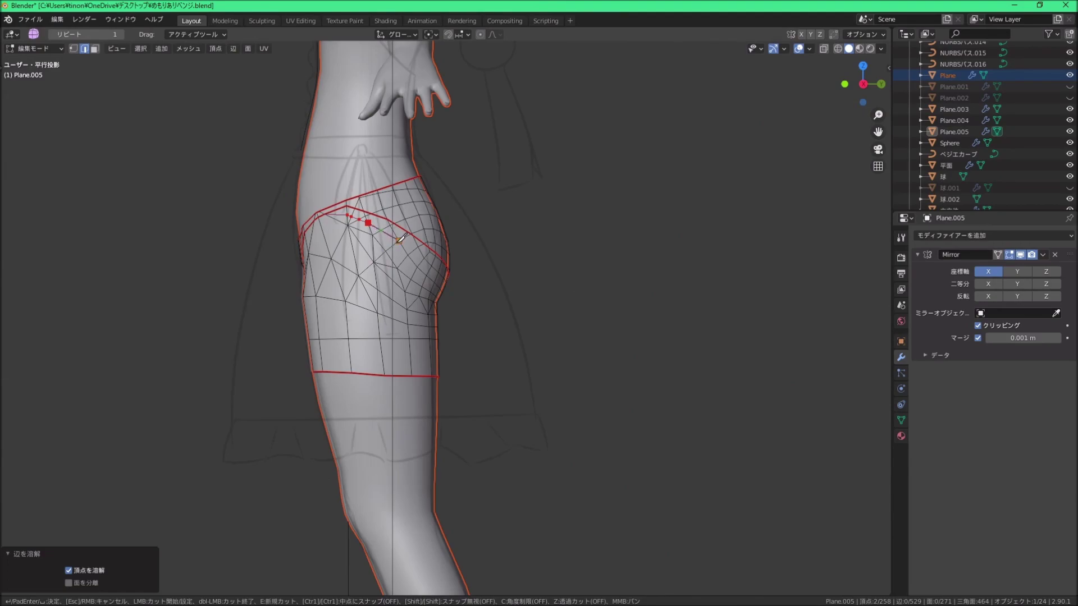
middle_drag(433, 257, 418, 256)
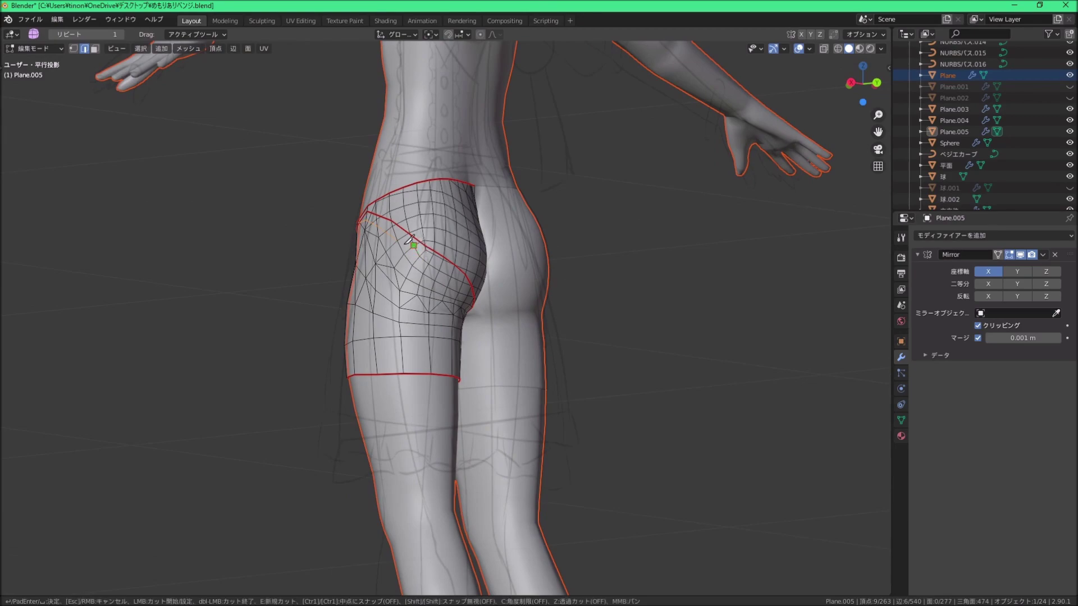
middle_drag(405, 247, 404, 247)
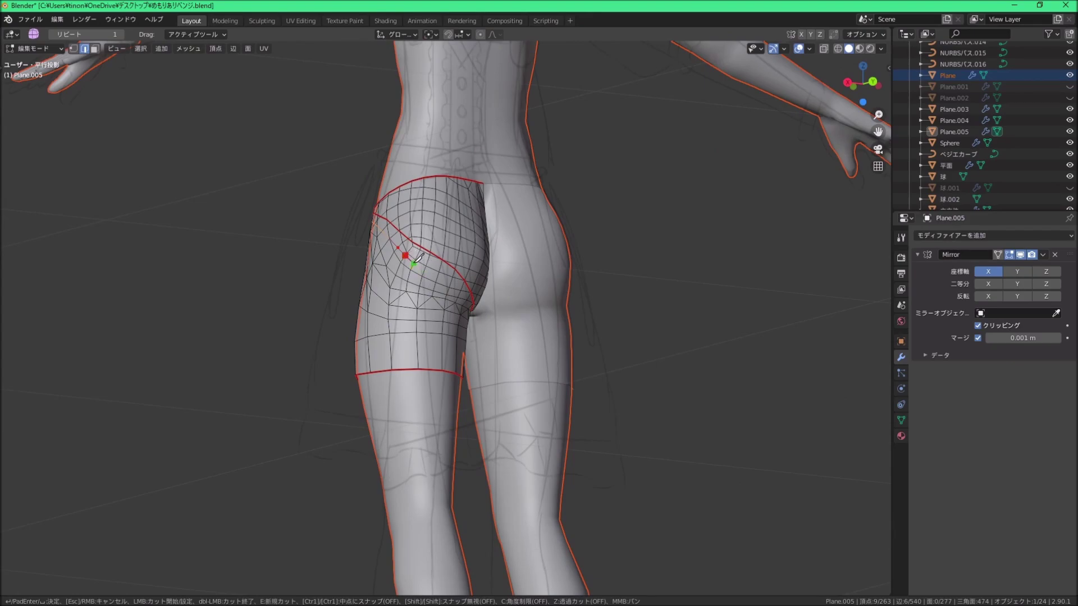
middle_drag(419, 257, 422, 248)
key(Return)
scroll(449, 259, up, 3)
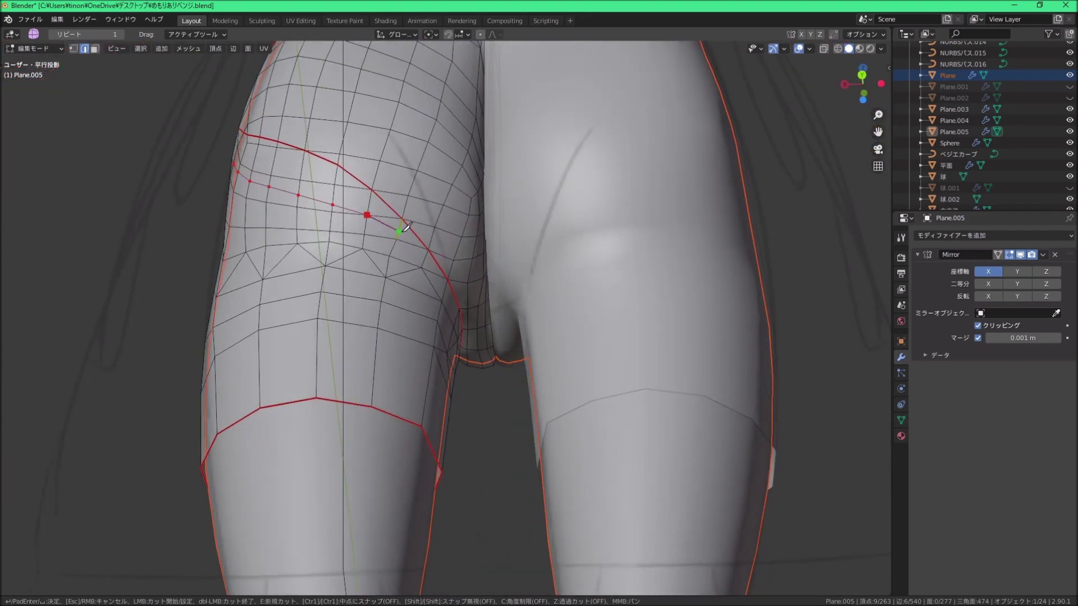
scroll(449, 260, down, 1)
Step: Select the old upper cut line and dissolve its edges
click(140, 48)
click(253, 214)
key(x)
mouse_move(418, 249)
middle_down()
mouse_move(395, 199)
mouse_move(319, 187)
mouse_move(306, 168)
mouse_move(492, 284)
middle_up()
click(396, 200)
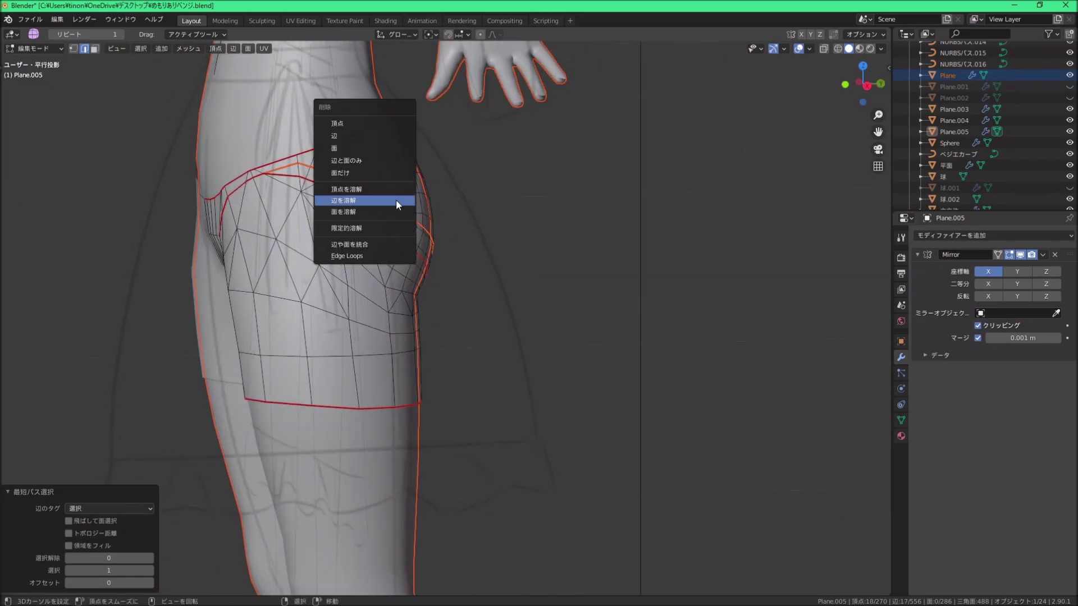
scroll(305, 168, down, 3)
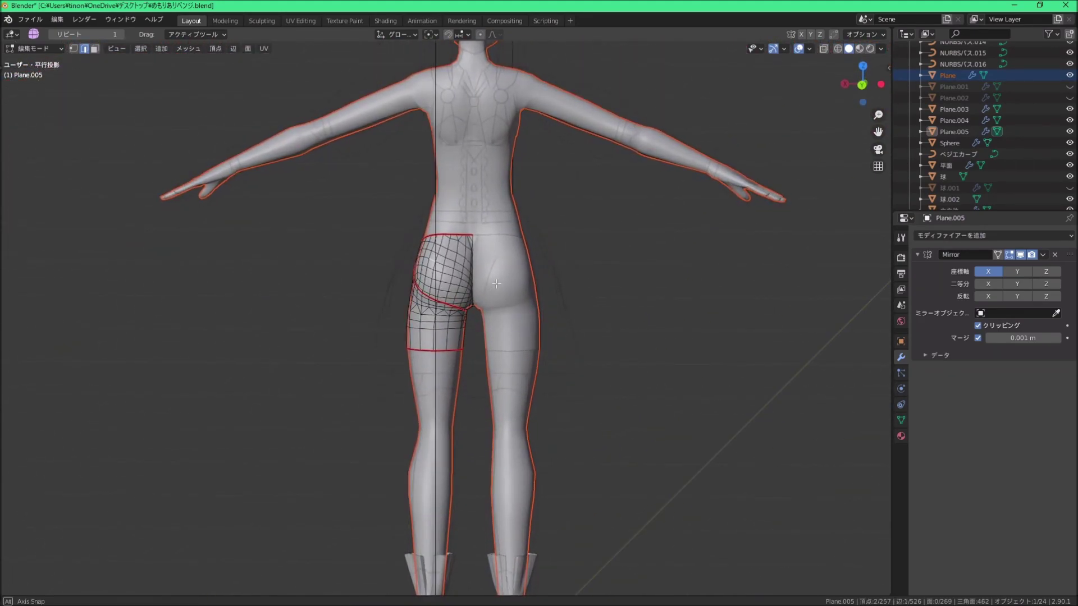
scroll(496, 284, up, 3)
mouse_move(496, 284)
middle_down()
mouse_move(434, 281)
mouse_move(417, 303)
mouse_move(524, 288)
mouse_move(409, 284)
middle_up()
scroll(417, 303, down, 3)
scroll(409, 284, up, 3)
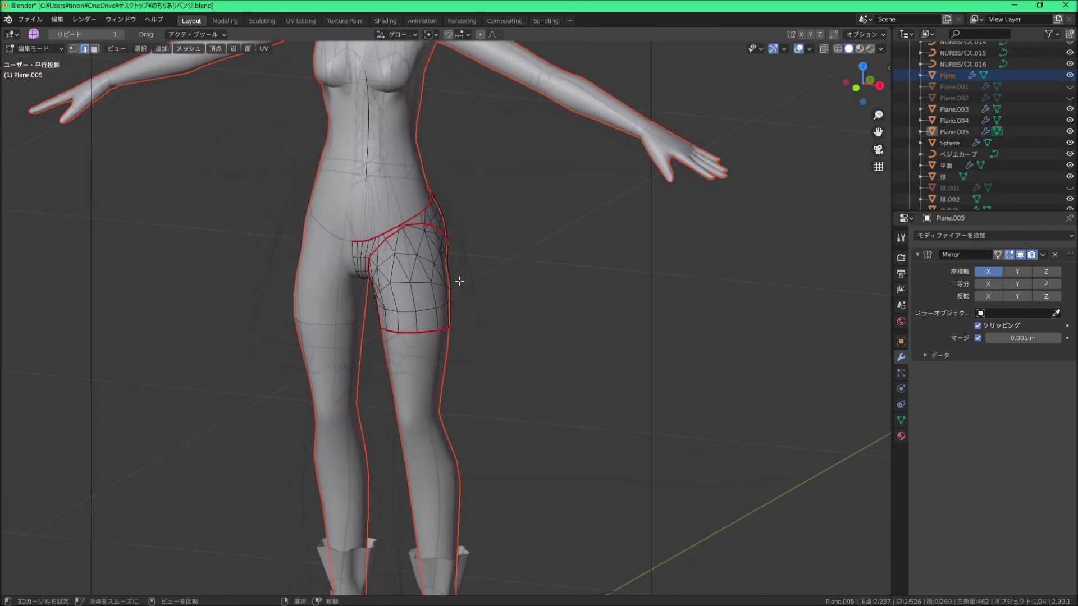
scroll(457, 284, up, 2)
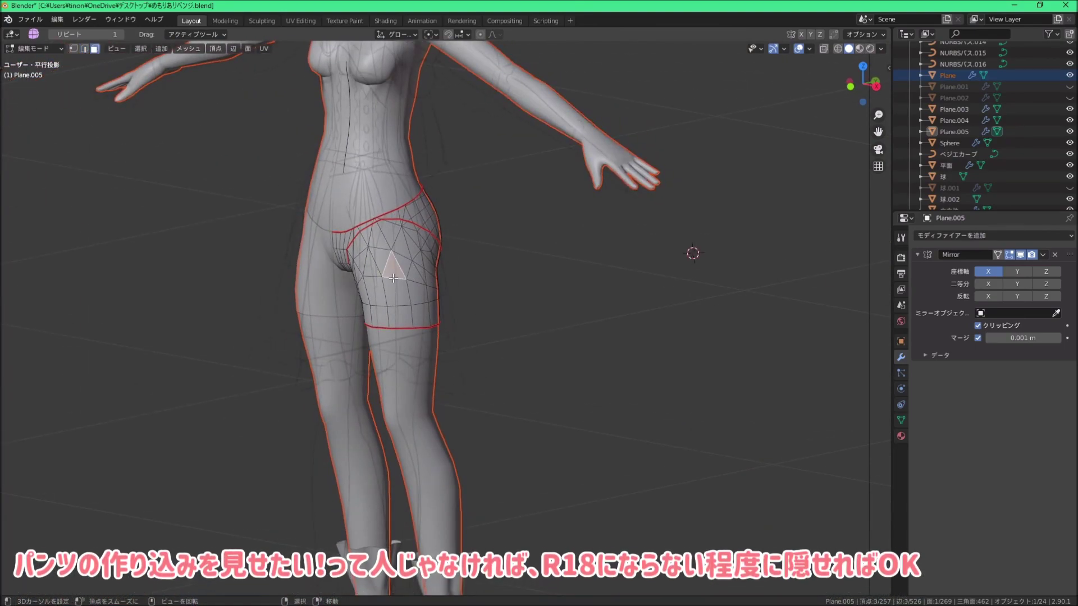
Step: Select the linked thigh piece below the cut and delete its vertices
key(l)
key(x)
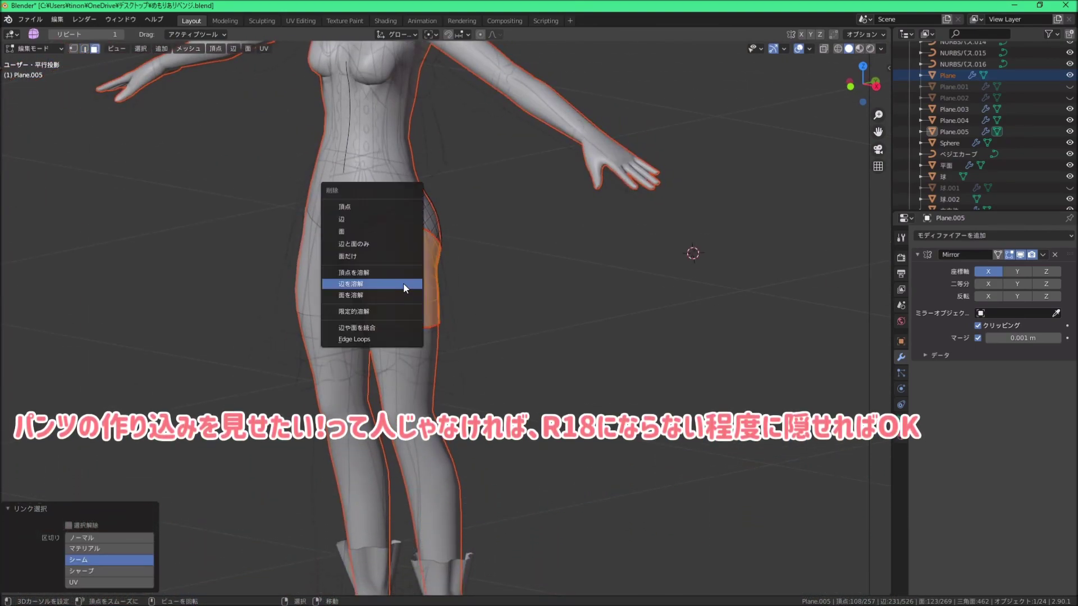
click(365, 231)
mouse_move(364, 231)
middle_down()
mouse_move(417, 270)
mouse_move(301, 241)
mouse_move(416, 264)
mouse_move(405, 261)
mouse_move(467, 194)
mouse_move(481, 221)
mouse_move(495, 221)
mouse_move(480, 260)
mouse_move(462, 202)
middle_up()
scroll(404, 262, up, 2)
Step: Select a single vertex at the crotch of the trimmed panty
click(467, 194)
scroll(481, 221, up, 2)
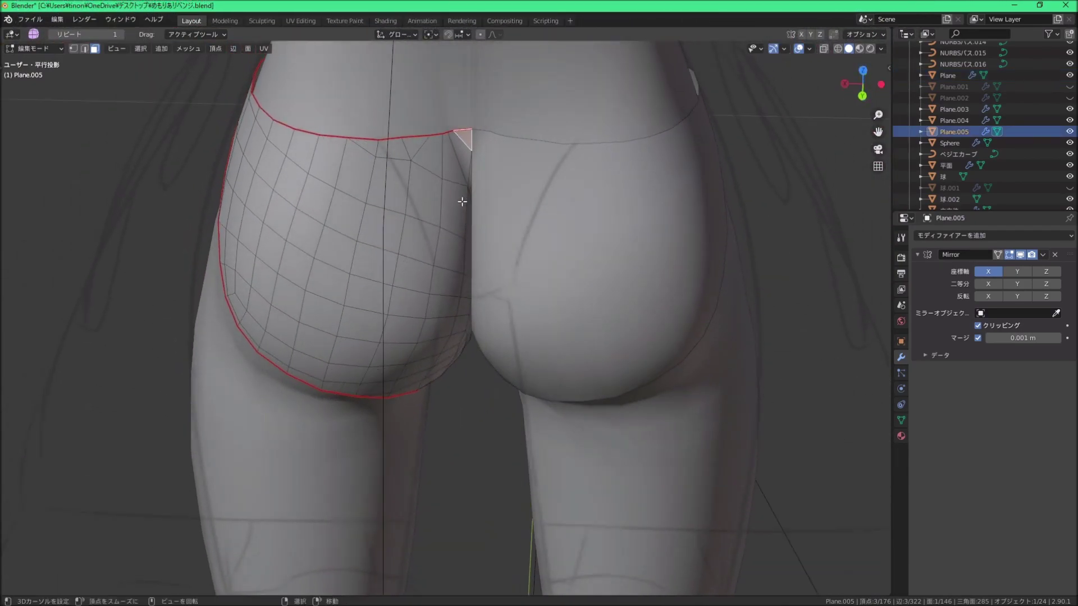
click(474, 138)
mouse_move(474, 138)
middle_down()
mouse_move(462, 258)
mouse_move(432, 270)
mouse_move(476, 320)
middle_up()
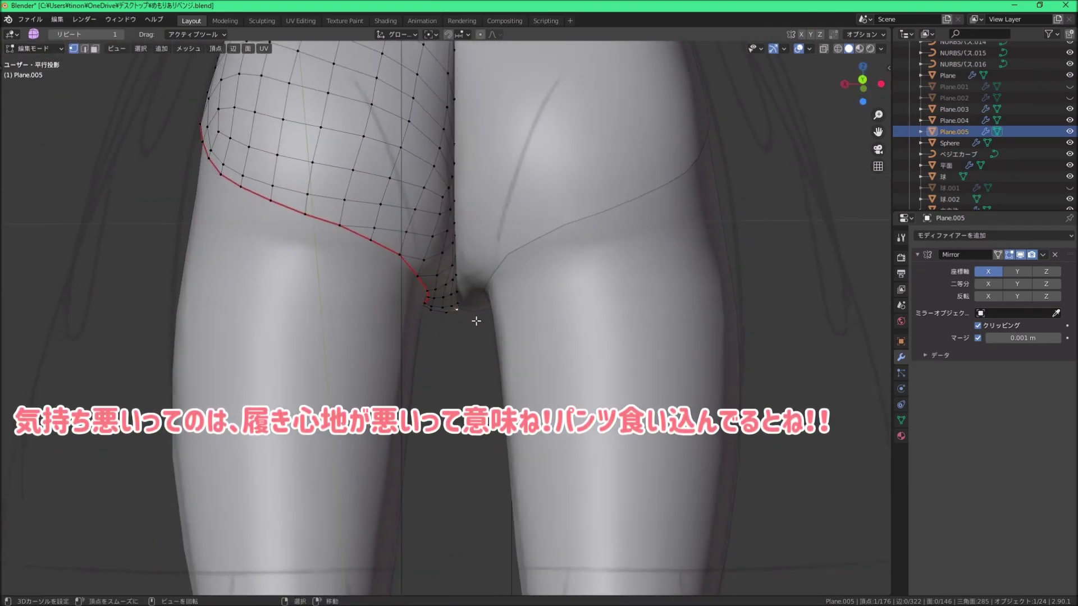
Step: Uncheck Clipping in the Mirror modifier panel
scroll(476, 320, up, 5)
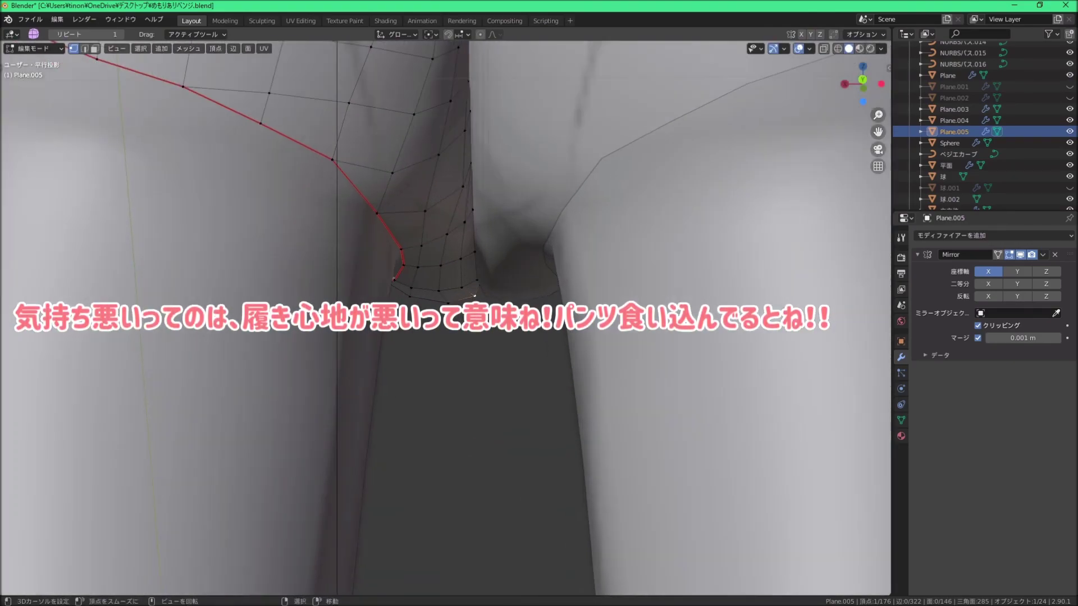
click(985, 323)
middle_drag(470, 296, 497, 313)
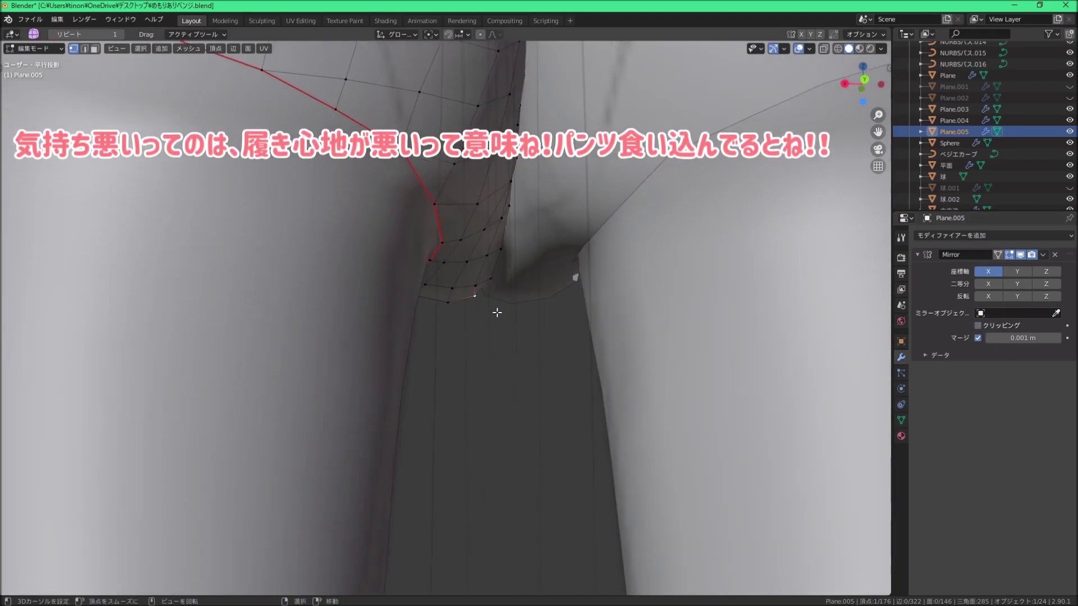
scroll(496, 312, up, 2)
right_click(981, 327)
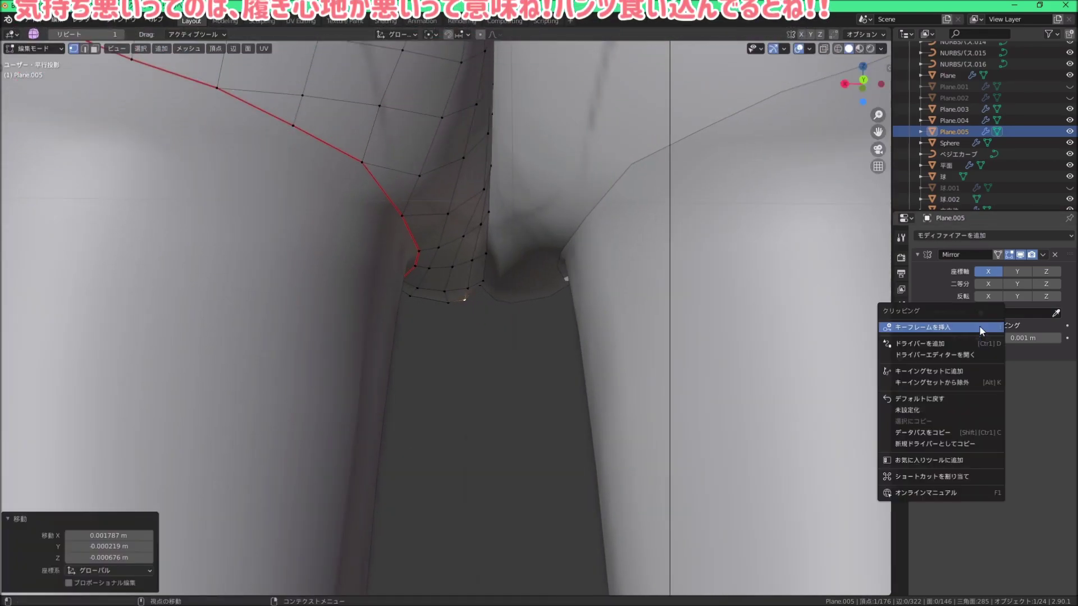
key(Escape)
Step: Move the crotch vertex toward the centre line and toggle Mirror Clipping again
key(g)
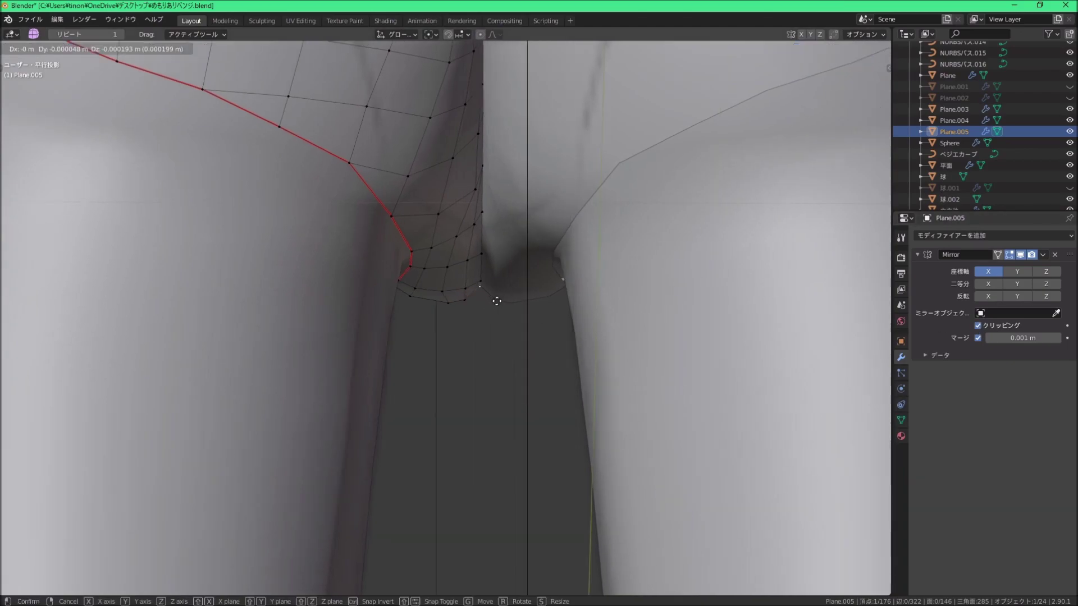
click(495, 315)
middle_drag(496, 315, 496, 305)
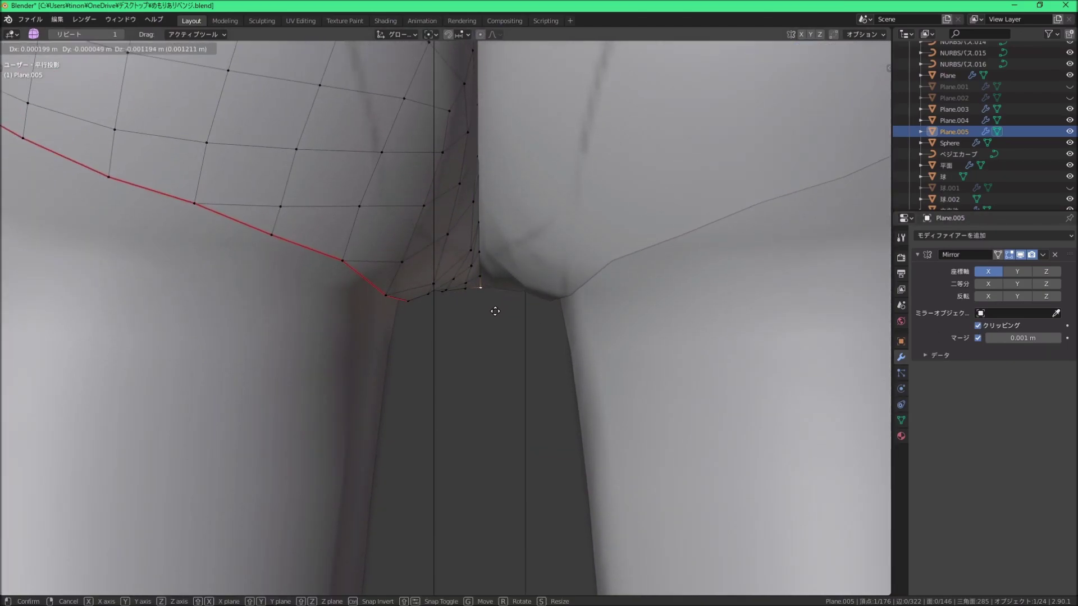
click(486, 285)
click(486, 291)
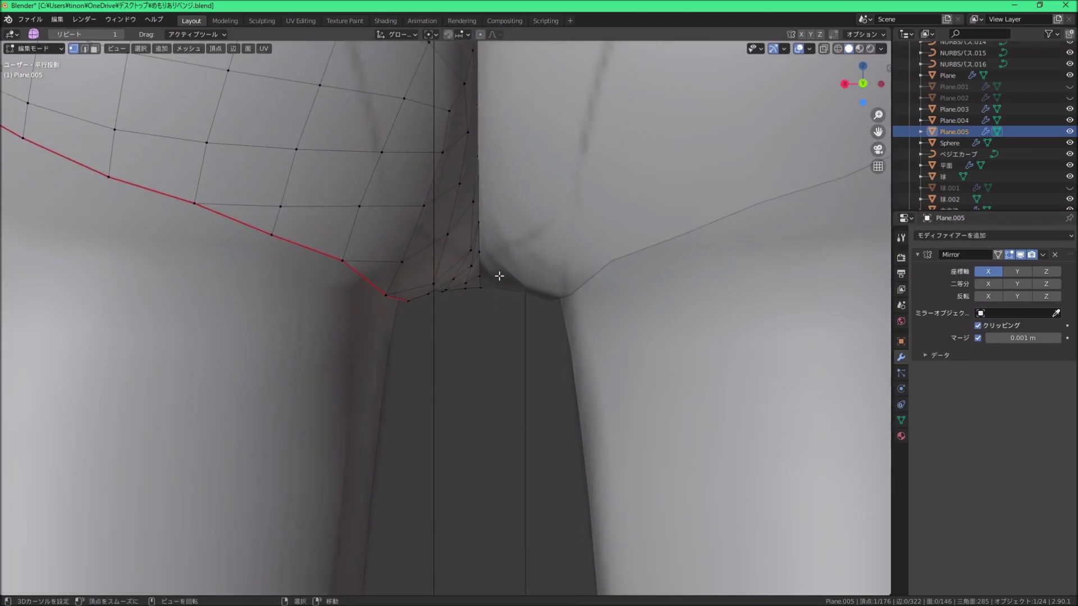
mouse_move(494, 271)
middle_down()
mouse_move(468, 264)
mouse_move(1007, 319)
middle_up()
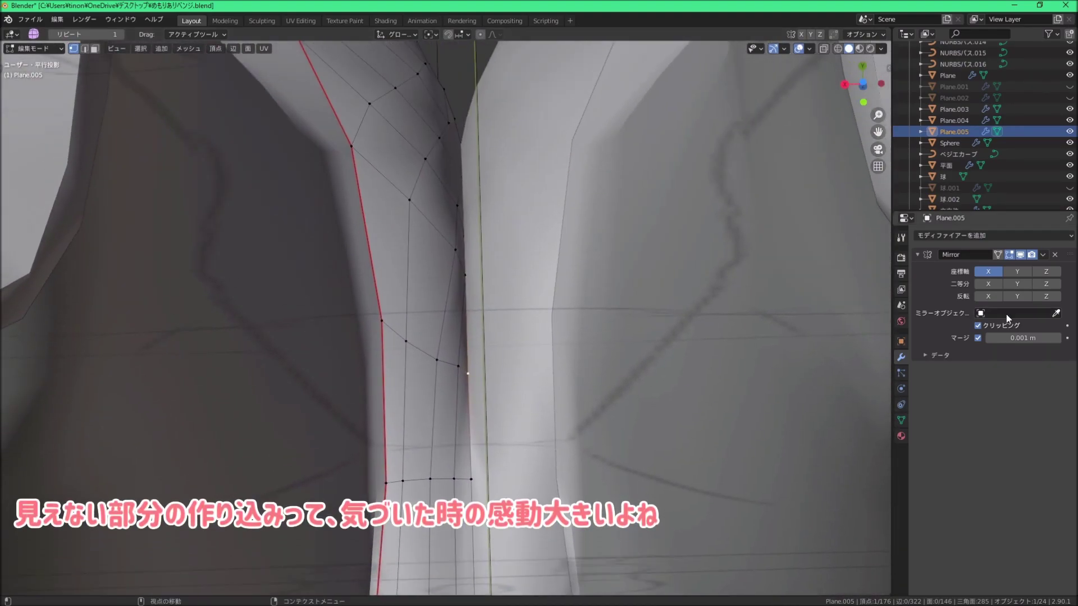
click(1004, 325)
mouse_move(483, 252)
middle_down()
mouse_move(467, 217)
mouse_move(413, 262)
mouse_move(428, 353)
middle_up()
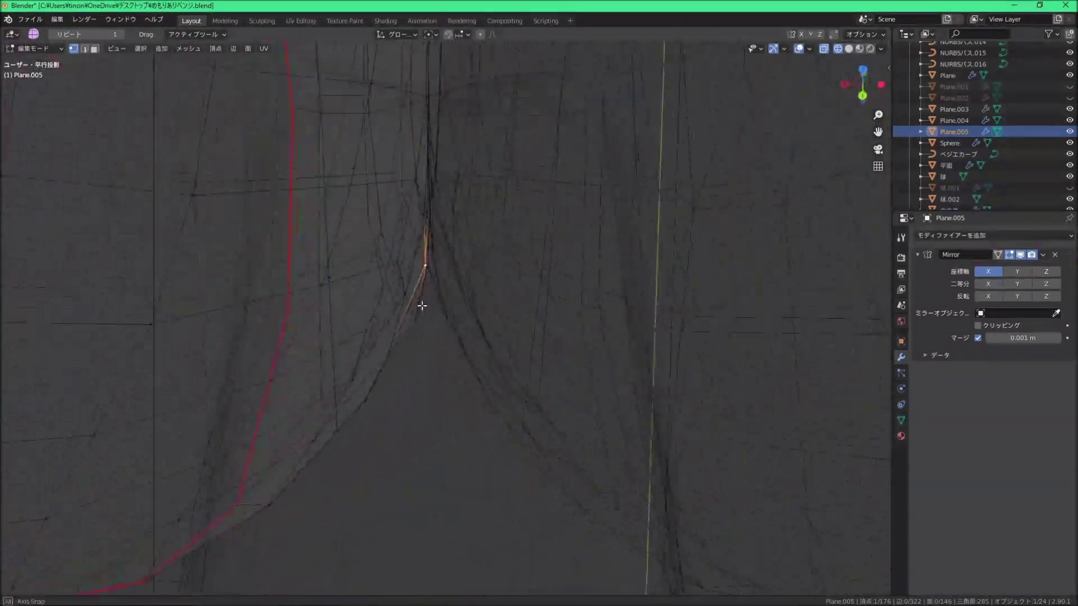
Step: Reposition the stuck inner seam vertex in the wireframe view
mouse_move(421, 348)
middle_down()
mouse_move(421, 368)
mouse_move(422, 333)
middle_up()
scroll(439, 280, down, 5)
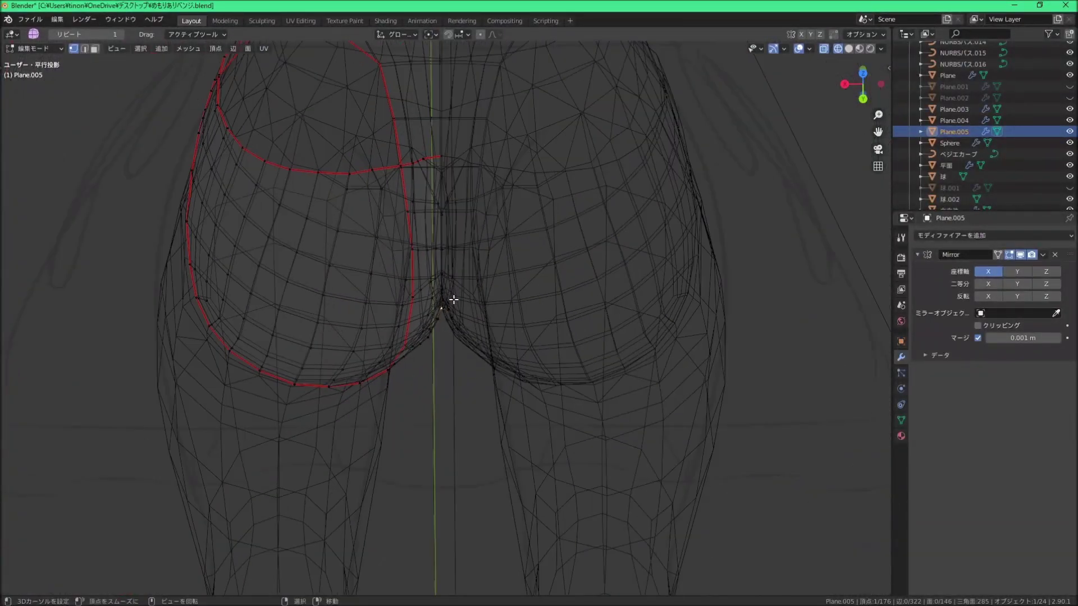
scroll(443, 289, up, 3)
scroll(432, 275, up, 3)
scroll(422, 301, up, 2)
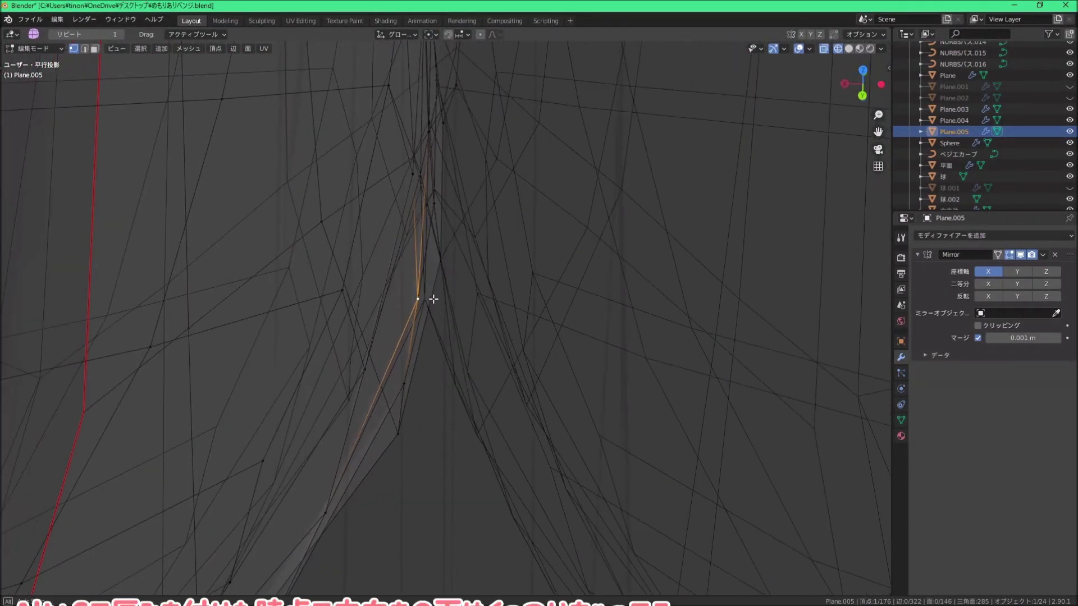
key(g)
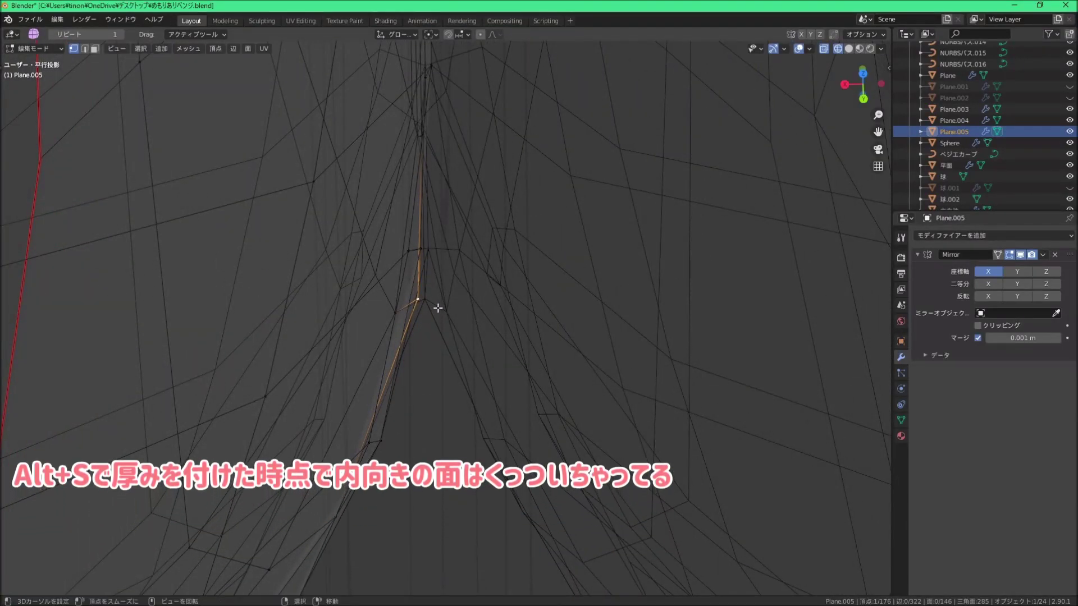
key(ctrl+z)
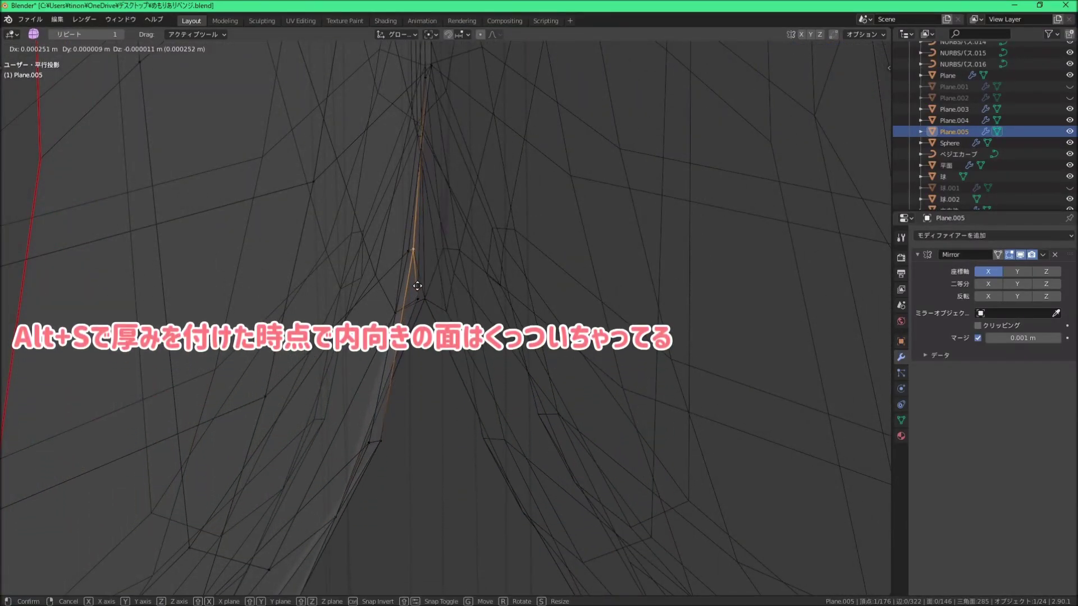
click(418, 302)
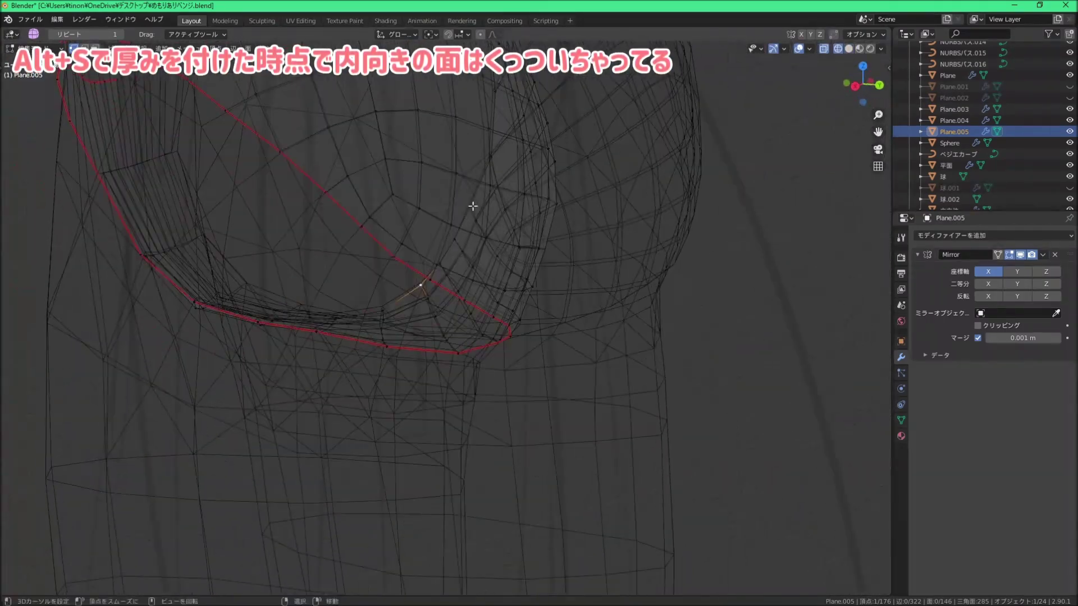
Step: Select the leg-opening vertex path and slide stray vertices onto neighbours to merge them
ctrl+click(417, 319)
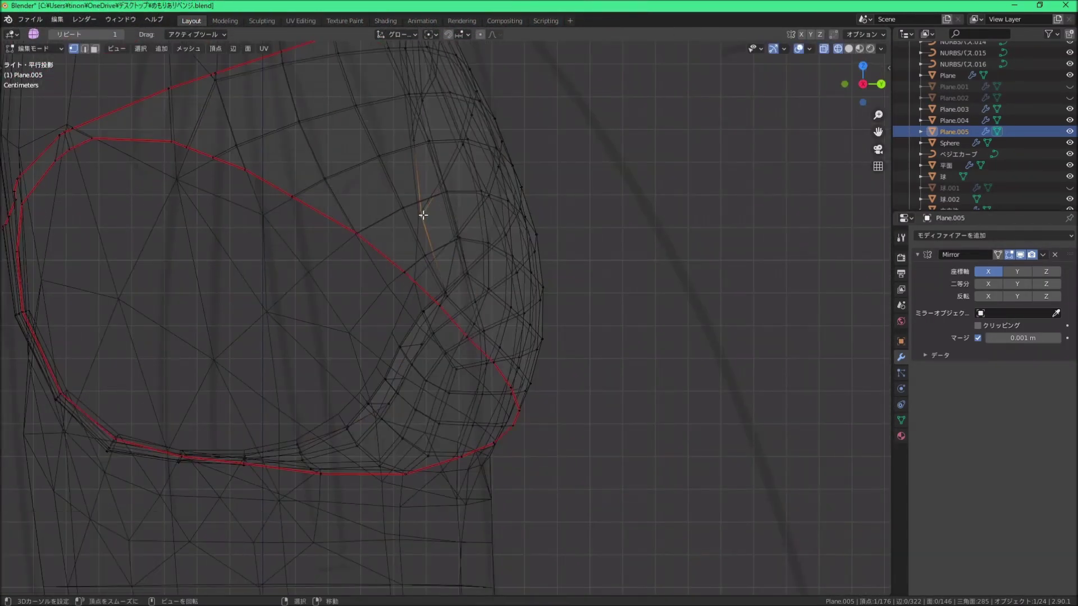
middle_drag(423, 215, 589, 289)
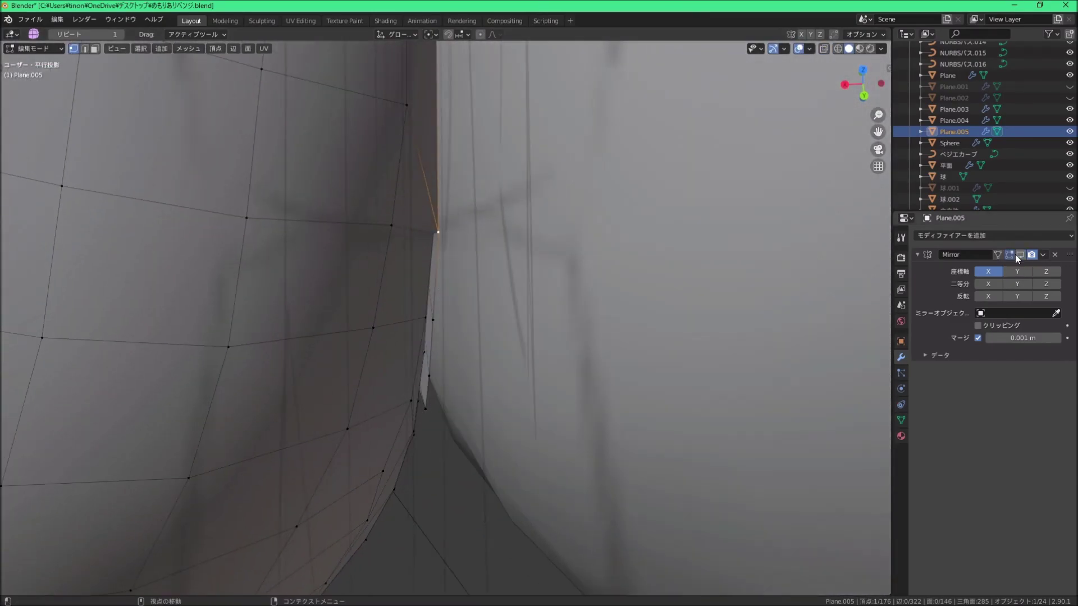
mouse_move(505, 280)
middle_down()
mouse_move(406, 238)
mouse_move(416, 205)
mouse_move(351, 203)
mouse_move(353, 253)
middle_up()
key(g)
key(g)
click(367, 210)
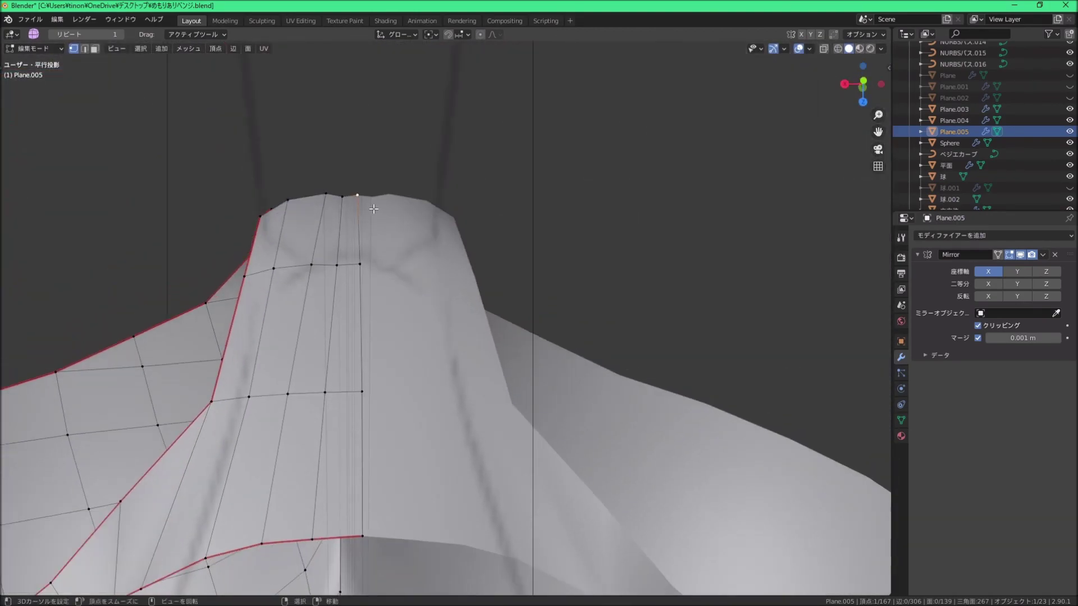
mouse_move(353, 254)
middle_down()
mouse_move(414, 363)
mouse_move(401, 347)
middle_up()
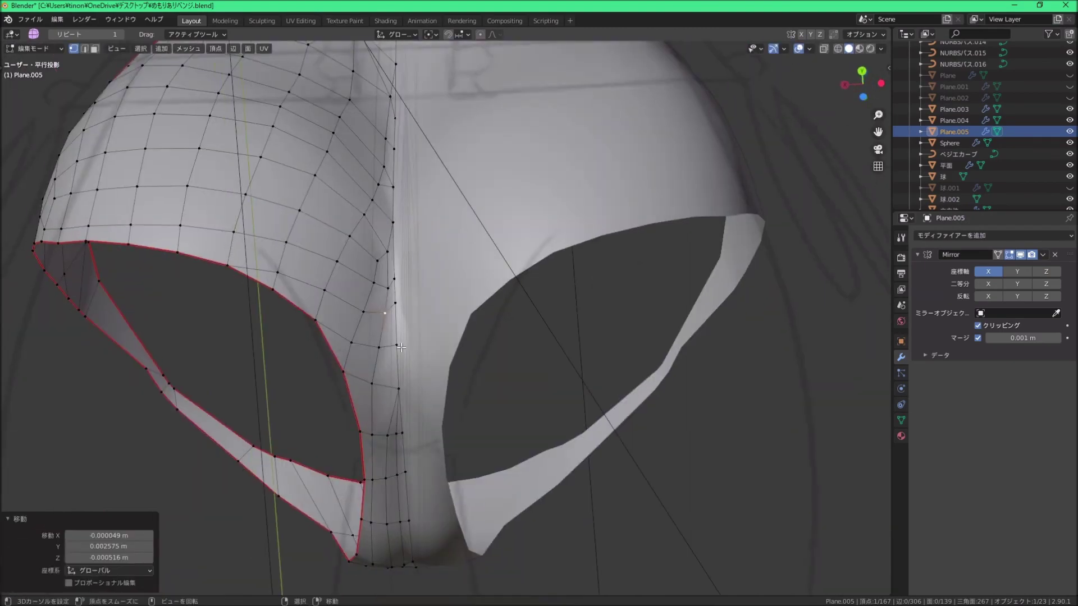
Step: Reduce the selection to one vertex and nudge it with smooth proportional falloff
key(ctrl+z)
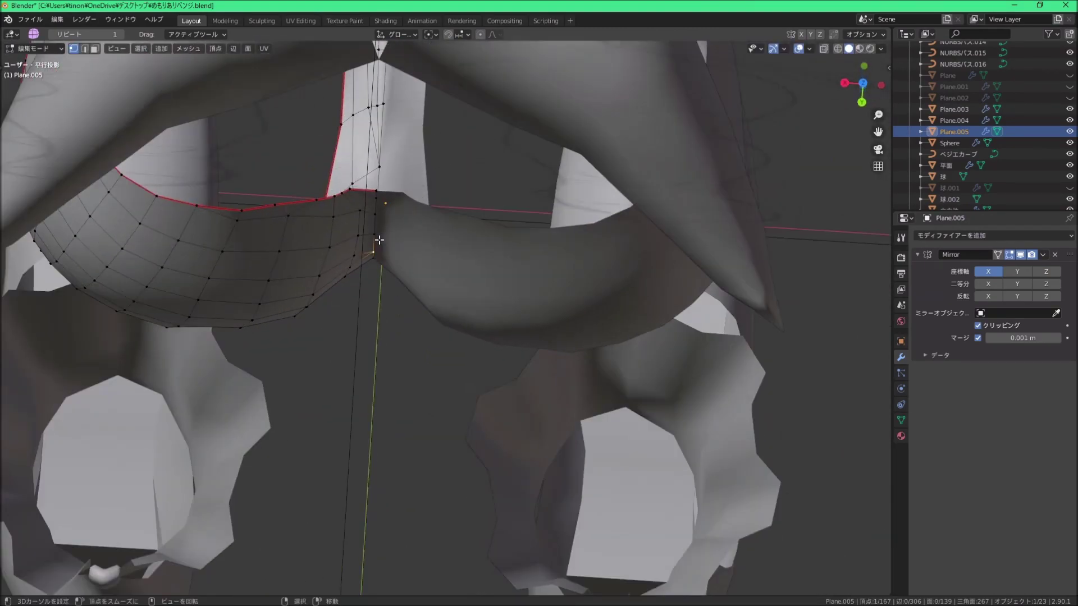
middle_drag(384, 216, 438, 225)
key(g)
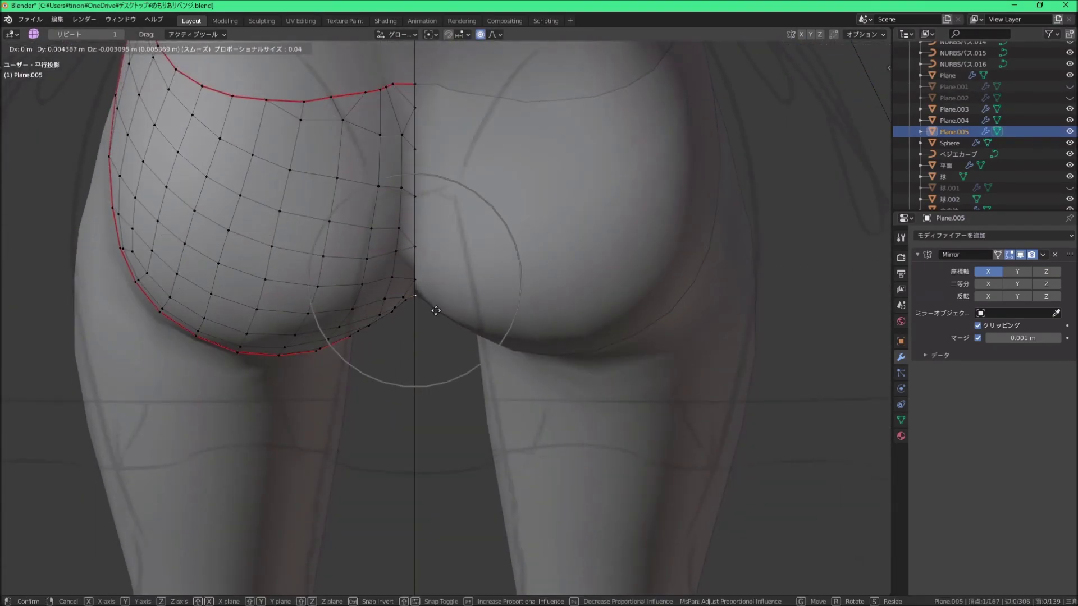
click(438, 225)
scroll(438, 225, down, 5)
mouse_move(426, 366)
middle_down()
mouse_move(423, 193)
mouse_move(594, 277)
mouse_move(460, 252)
mouse_move(506, 283)
mouse_move(460, 258)
mouse_move(421, 363)
mouse_move(483, 323)
middle_up()
Step: Reshape the leg opening with three more proportional-falloff moves
key(g)
click(426, 212)
key(g)
click(505, 283)
key(g)
click(452, 290)
Step: Confirm the new knife cut across the hip side
scroll(449, 281, up, 4)
scroll(483, 323, down, 5)
scroll(483, 323, up, 3)
scroll(436, 300, up, 5)
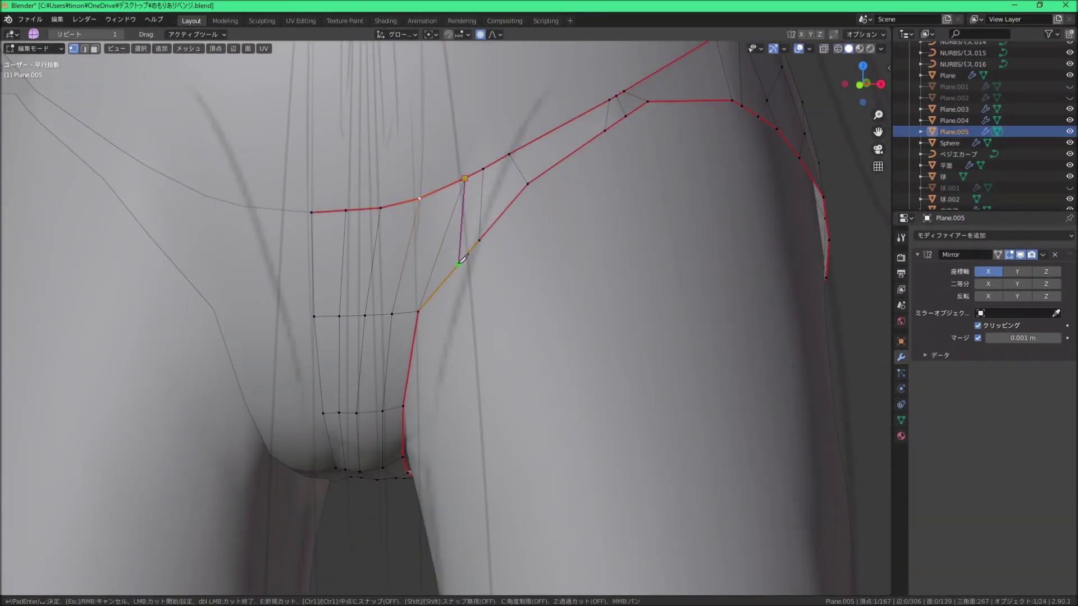
key(Return)
scroll(461, 259, down, 2)
scroll(458, 226, down, 2)
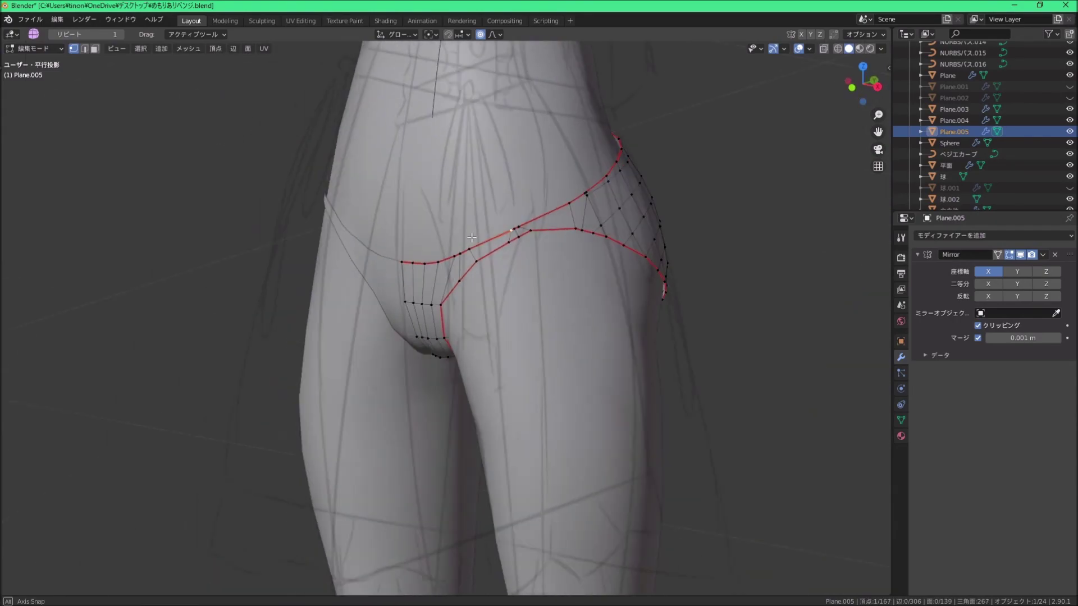
Step: Nudge the hip vertex slightly and check the fit from front to back
scroll(511, 265, up, 5)
key(g)
click(490, 234)
middle_drag(491, 234, 502, 338)
scroll(501, 338, down, 5)
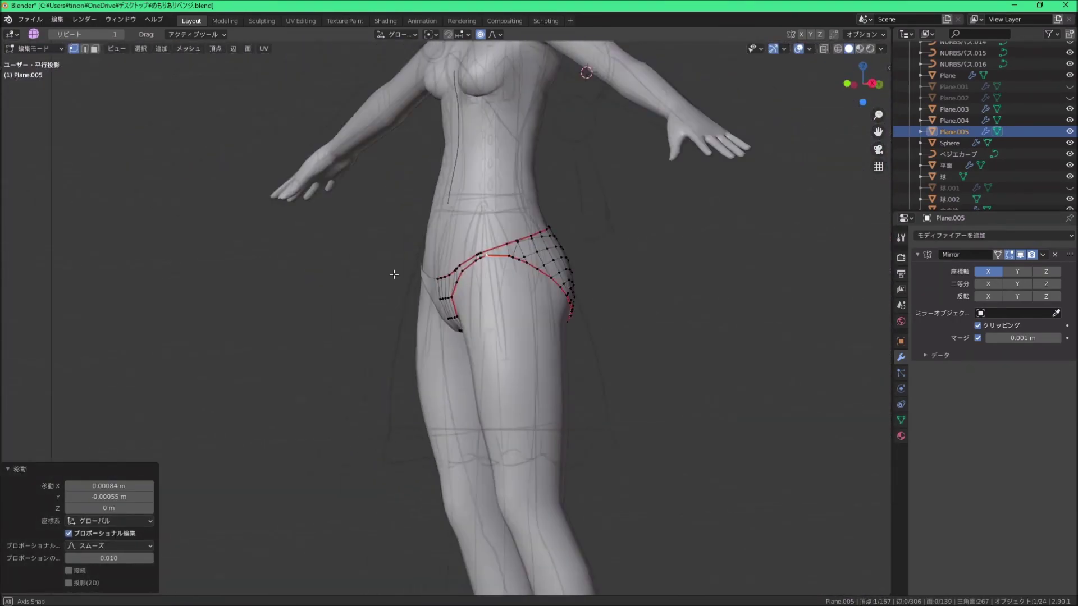
scroll(508, 279, down, 2)
scroll(541, 294, down, 2)
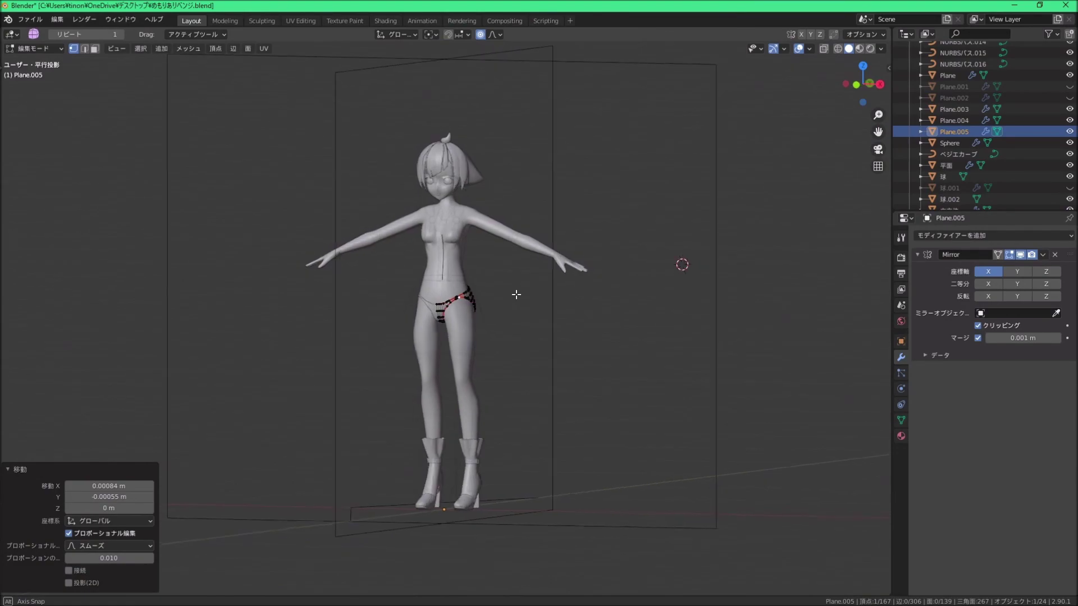
scroll(459, 298, up, 5)
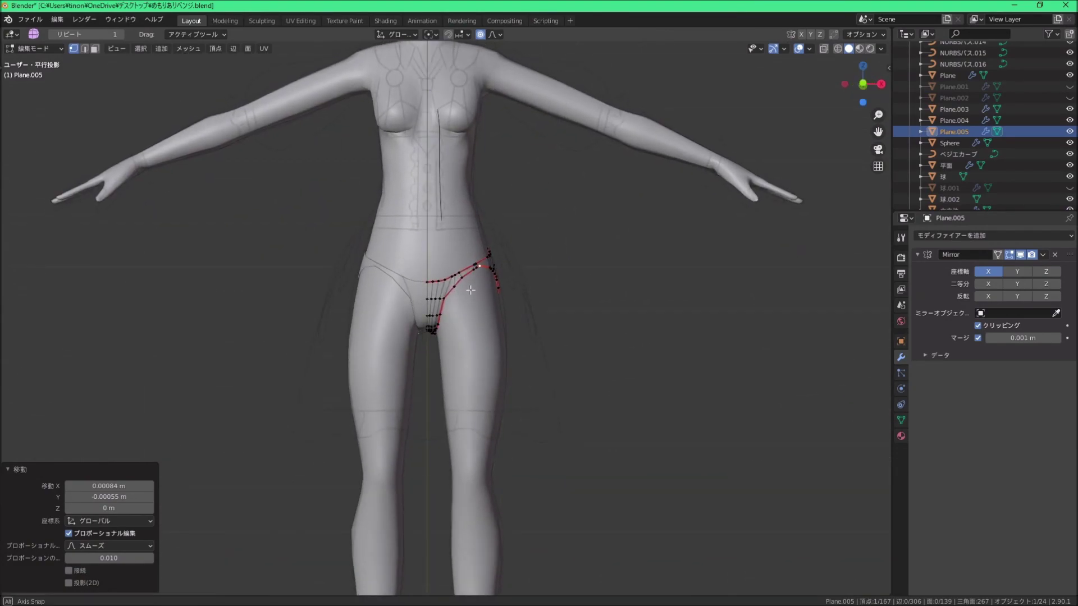
mouse_move(533, 287)
middle_down()
mouse_move(270, 301)
mouse_move(325, 188)
mouse_move(393, 253)
middle_up()
scroll(393, 252, up, 4)
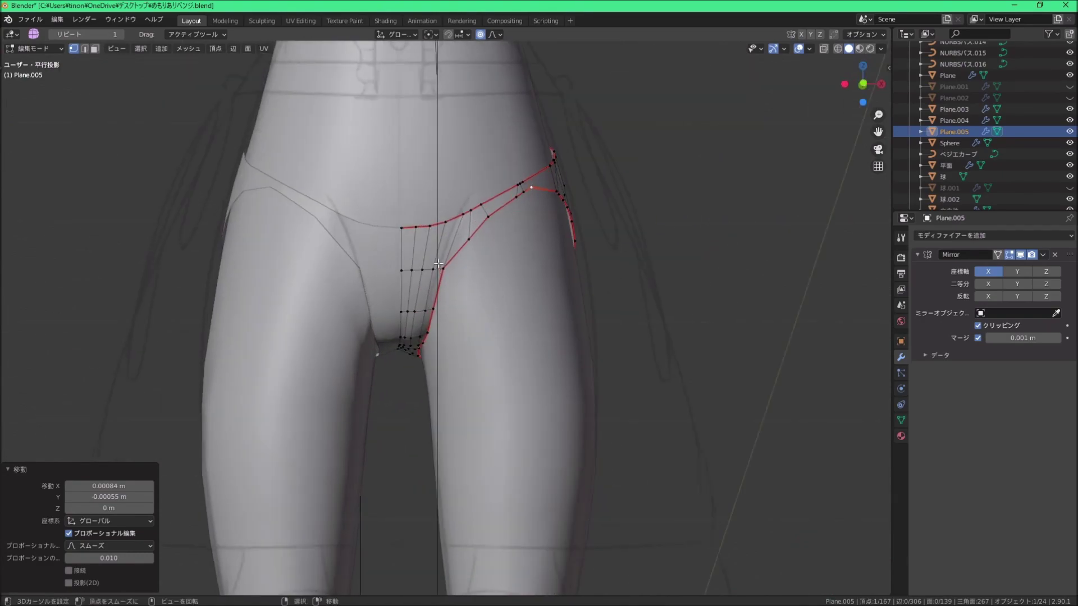
scroll(403, 250, up, 1)
Step: Check a front leg-opening vertex, then return to Object Mode and unhide the dress and hair
click(406, 254)
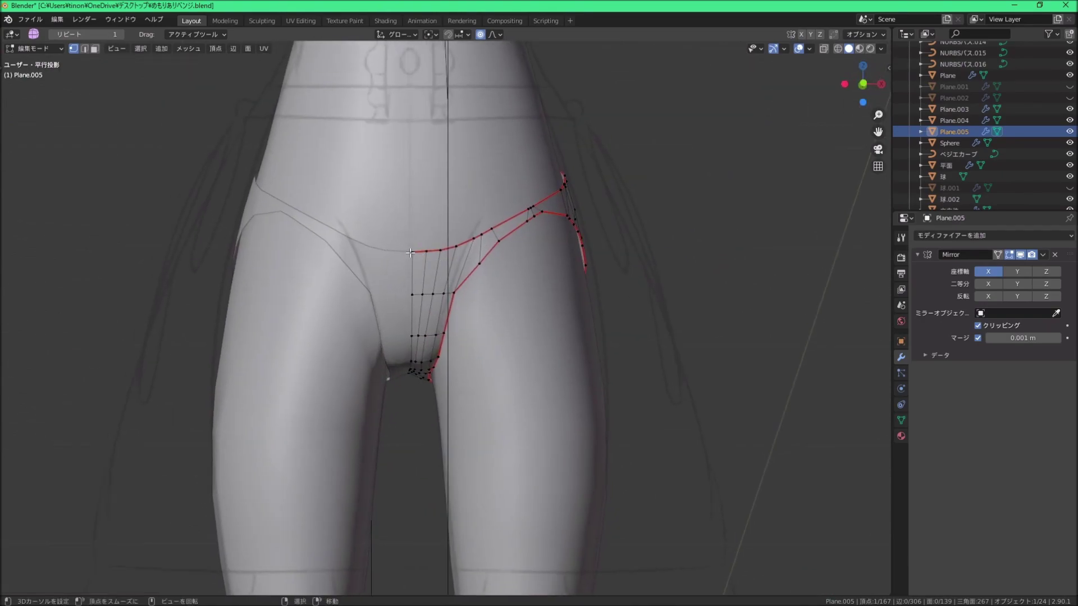
mouse_move(410, 253)
middle_down()
mouse_move(434, 251)
mouse_move(427, 269)
mouse_move(460, 278)
mouse_move(393, 270)
mouse_move(356, 284)
mouse_move(662, 235)
mouse_move(463, 225)
middle_up()
scroll(460, 278, down, 4)
scroll(489, 285, down, 3)
key(Tab)
key(alt+h)
scroll(476, 265, down, 2)
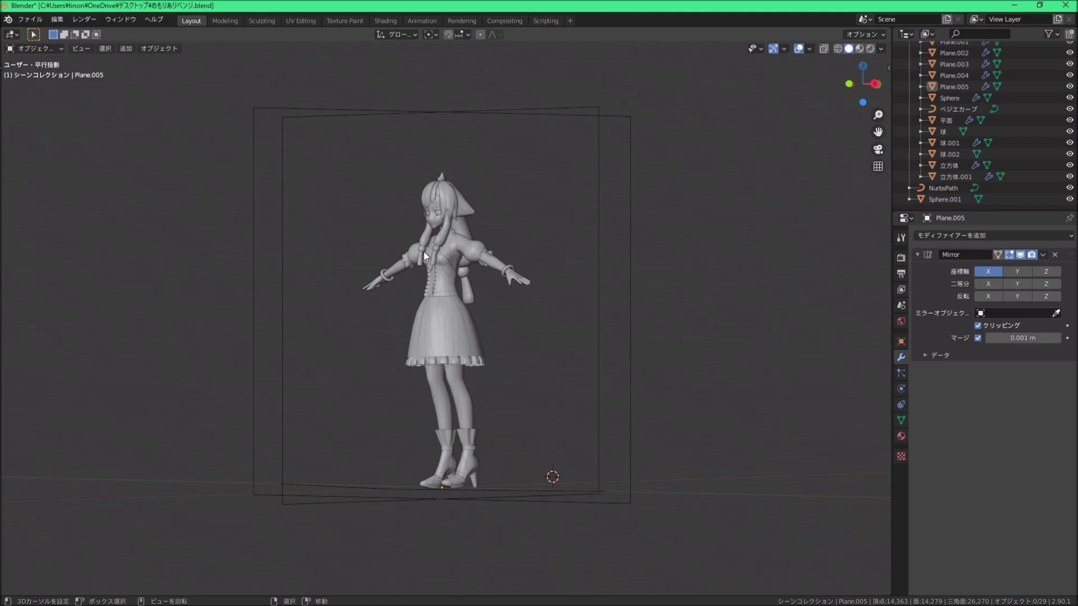
middle_drag(480, 271, 467, 324)
mouse_move(359, 289)
middle_down()
mouse_move(512, 340)
mouse_move(456, 392)
mouse_move(510, 286)
mouse_move(473, 228)
mouse_move(490, 237)
mouse_move(462, 262)
mouse_move(473, 252)
mouse_move(451, 256)
middle_up()
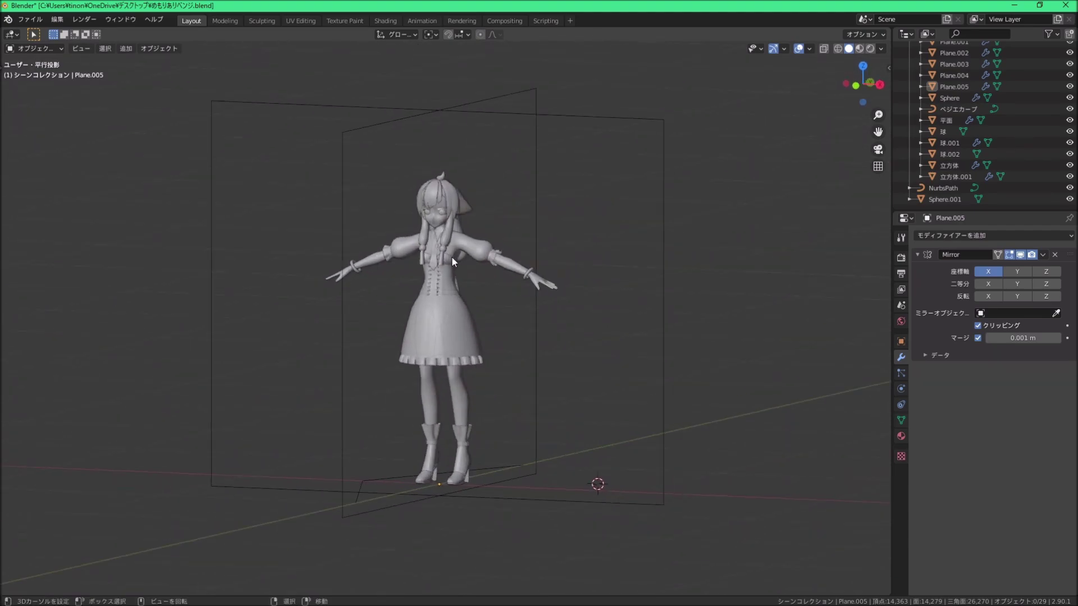
scroll(1036, 108, up, 5)
scroll(1049, 84, up, 5)
scroll(1056, 67, up, 5)
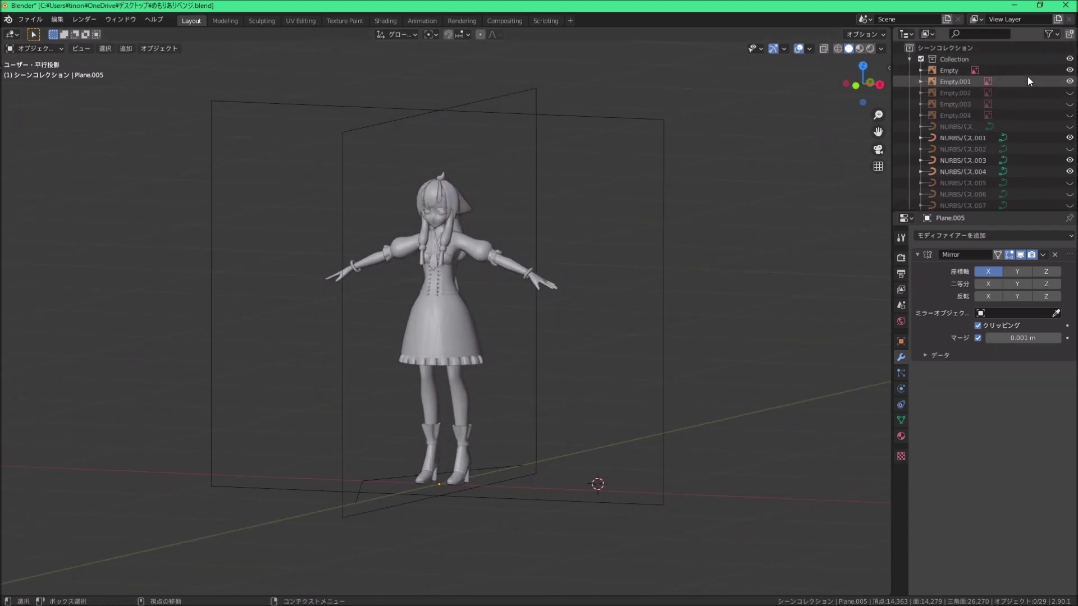
scroll(496, 220, up, 4)
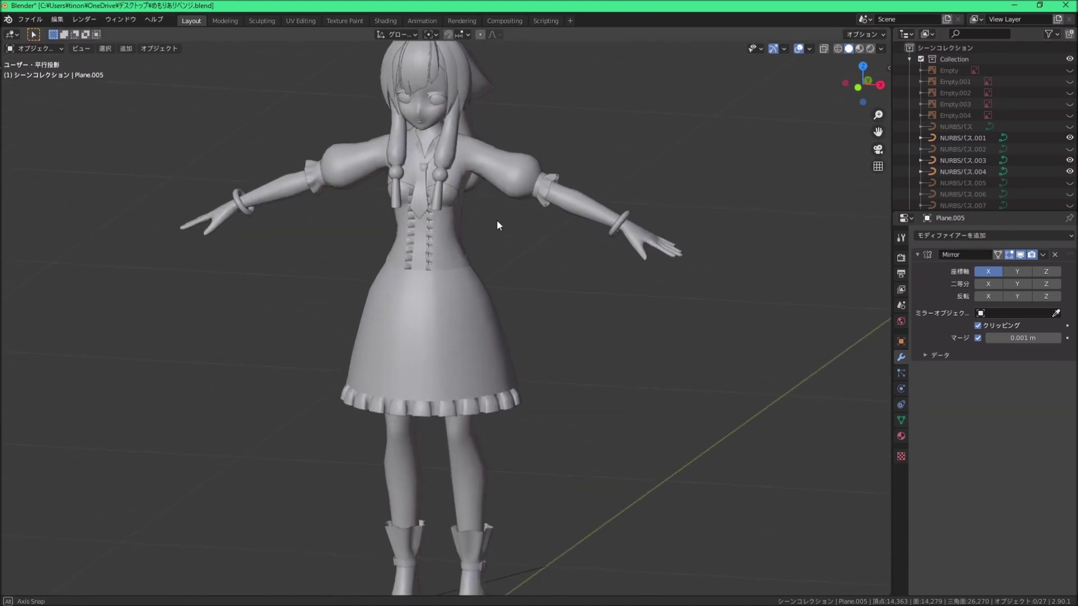
scroll(496, 212, down, 3)
mouse_move(496, 212)
middle_down()
mouse_move(484, 205)
mouse_move(483, 260)
mouse_move(514, 227)
mouse_move(465, 248)
mouse_move(497, 261)
mouse_move(487, 272)
mouse_move(513, 265)
middle_up()
scroll(483, 261, up, 5)
scroll(483, 261, down, 4)
scroll(498, 231, down, 2)
scroll(465, 248, up, 2)
scroll(487, 271, up, 2)
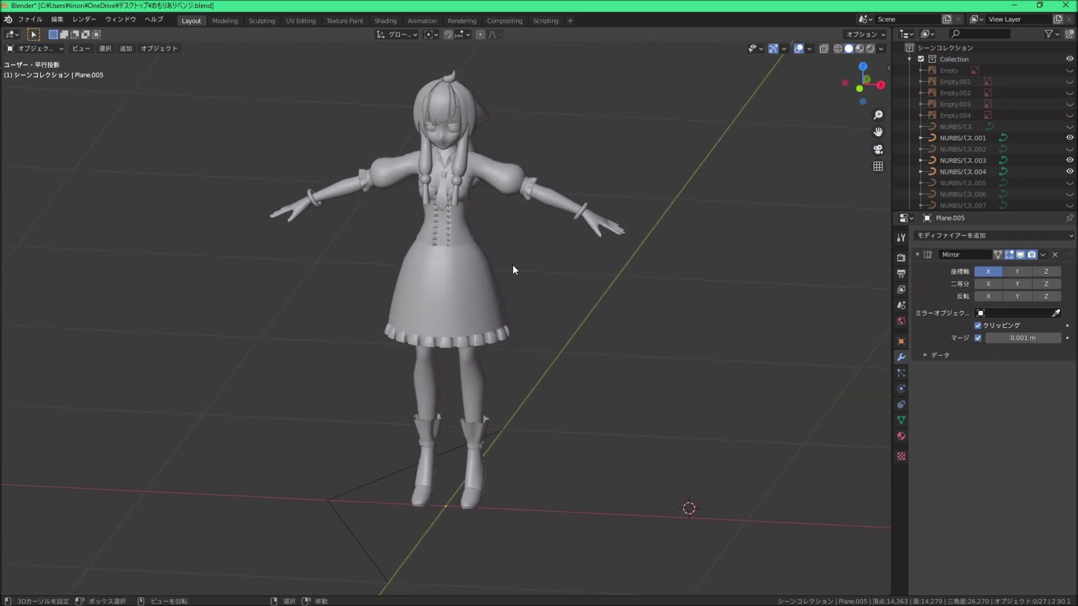